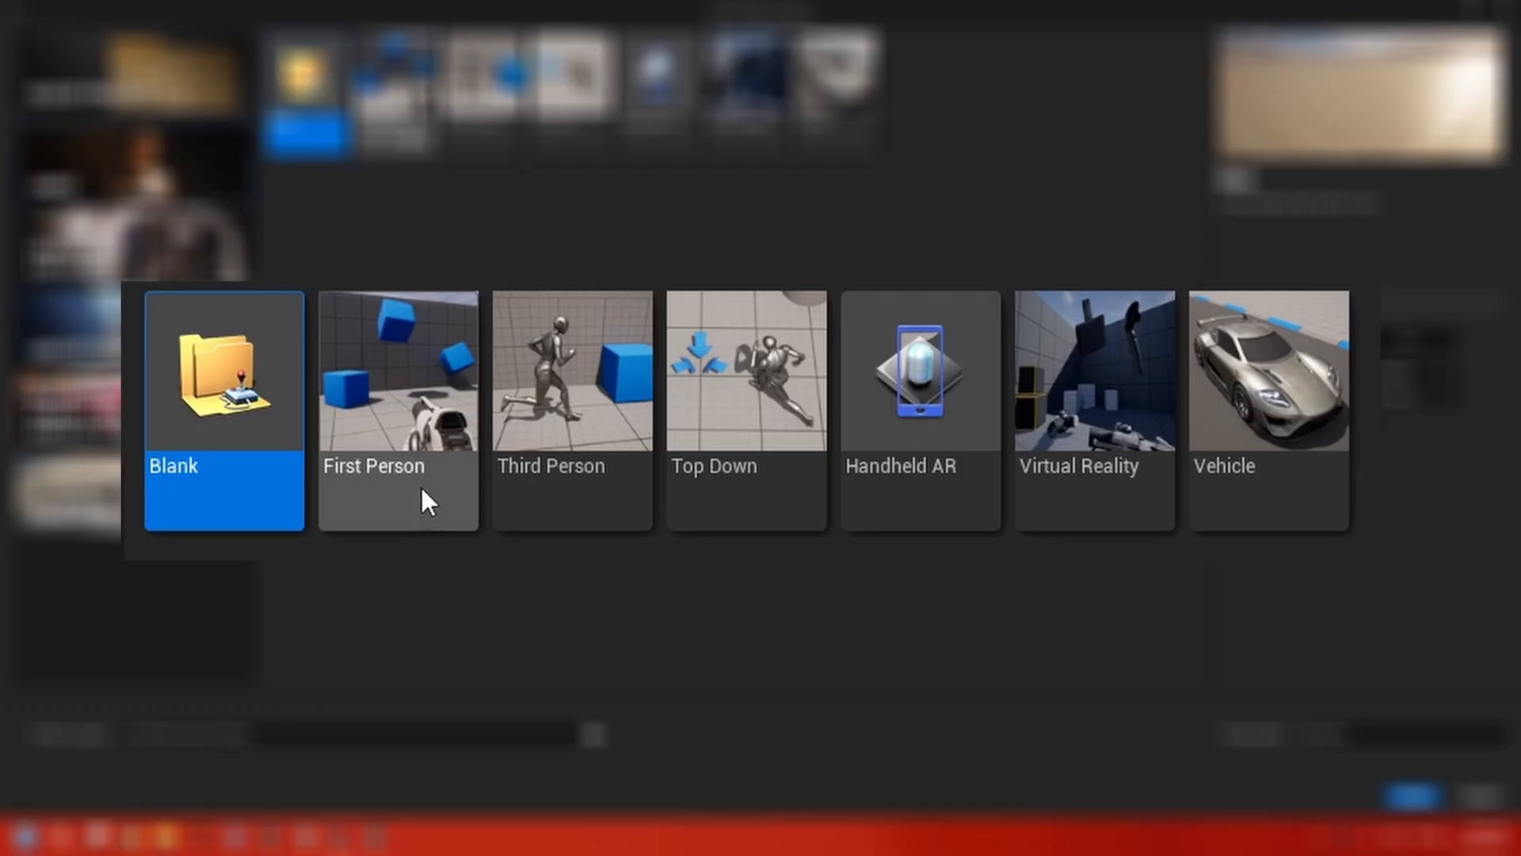
Preview the First Person, Third Person and Virtual Reality templates in the Games category.
click(409, 150)
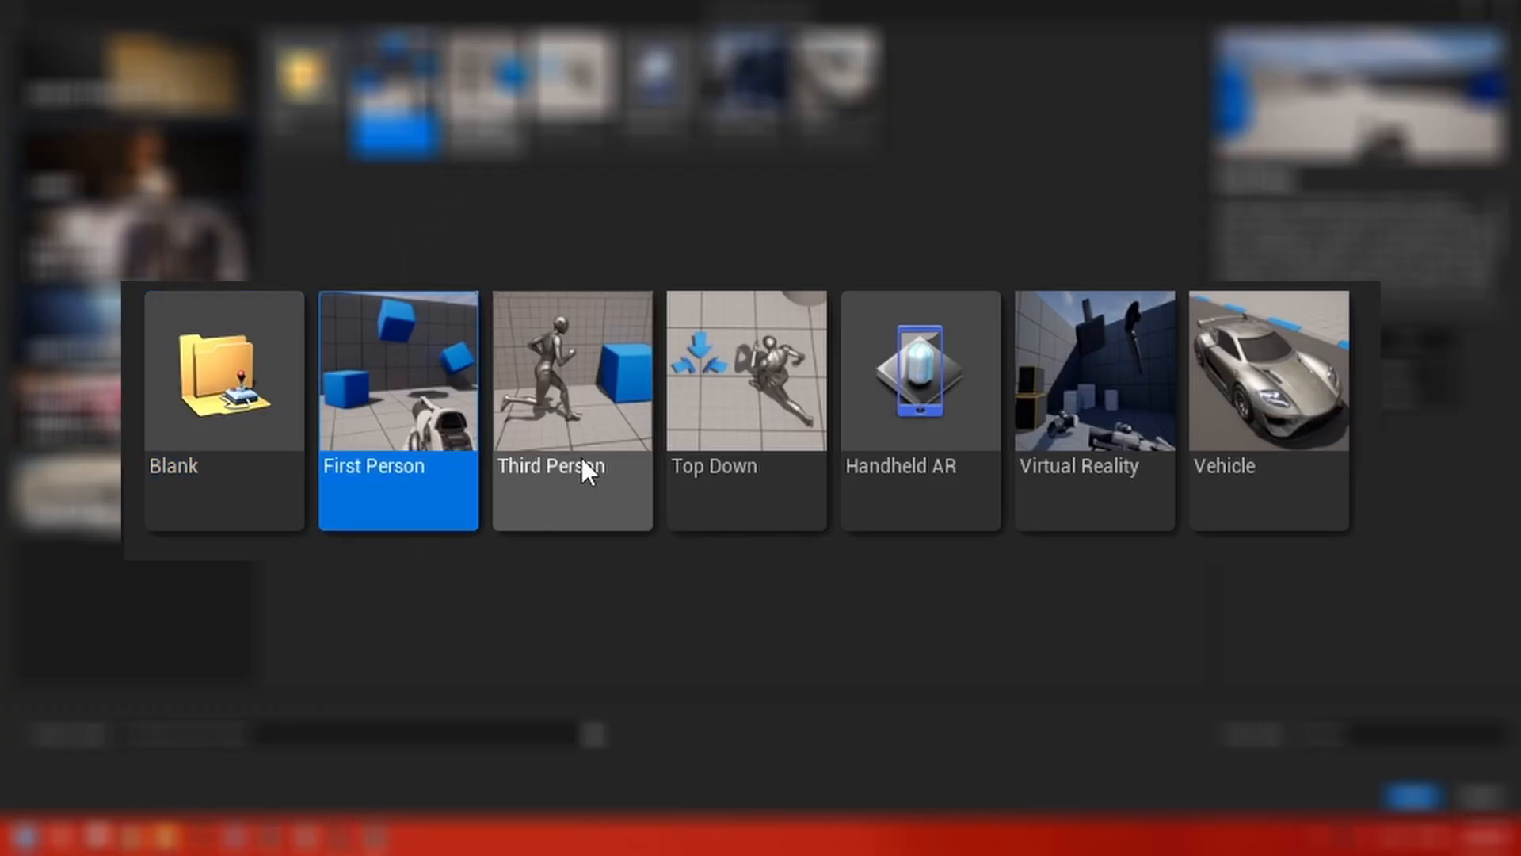
click(490, 131)
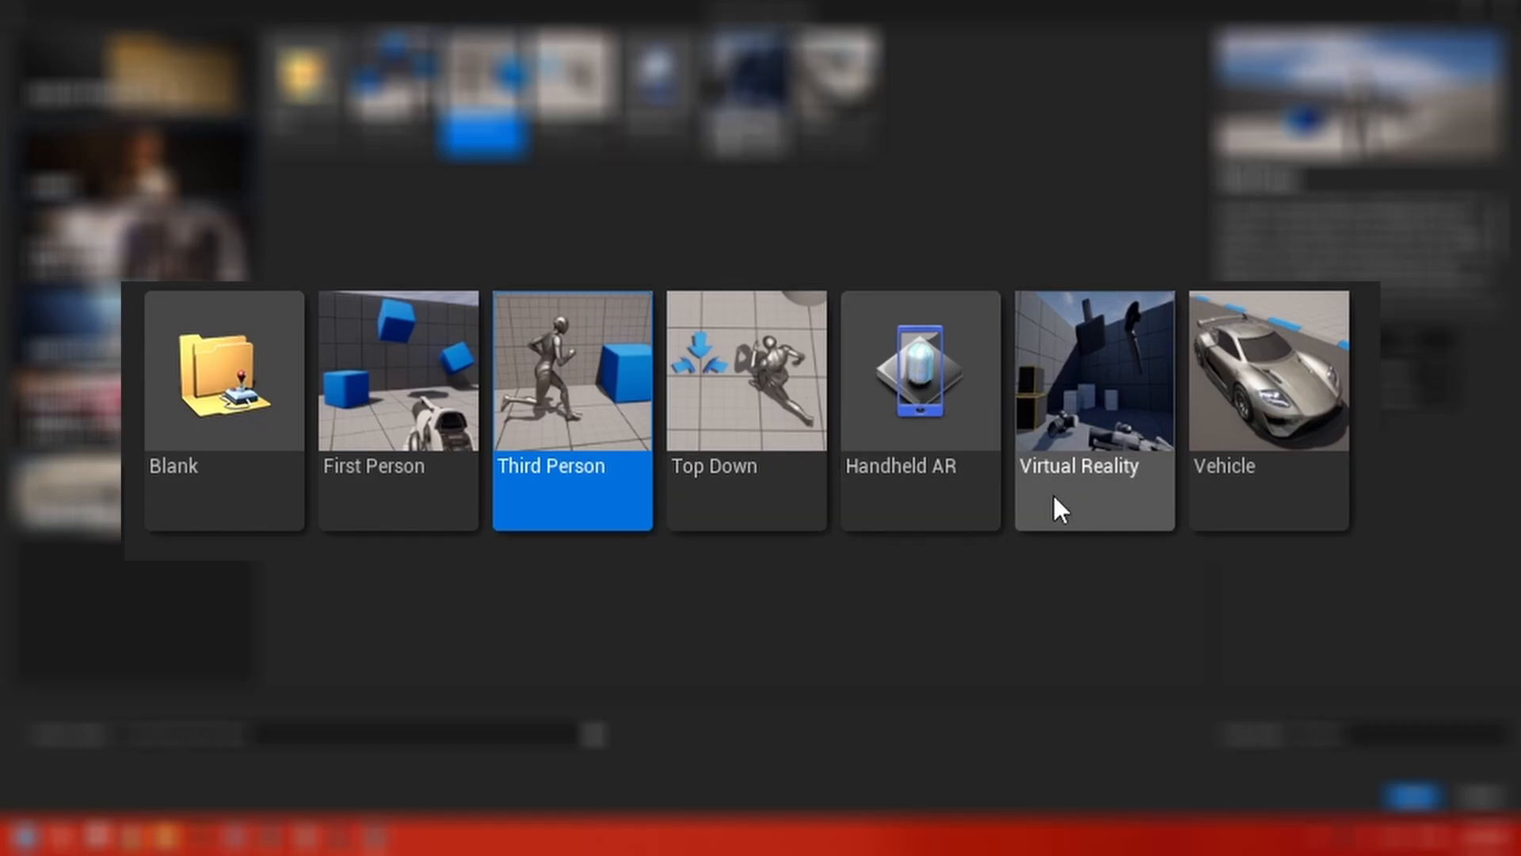
click(725, 142)
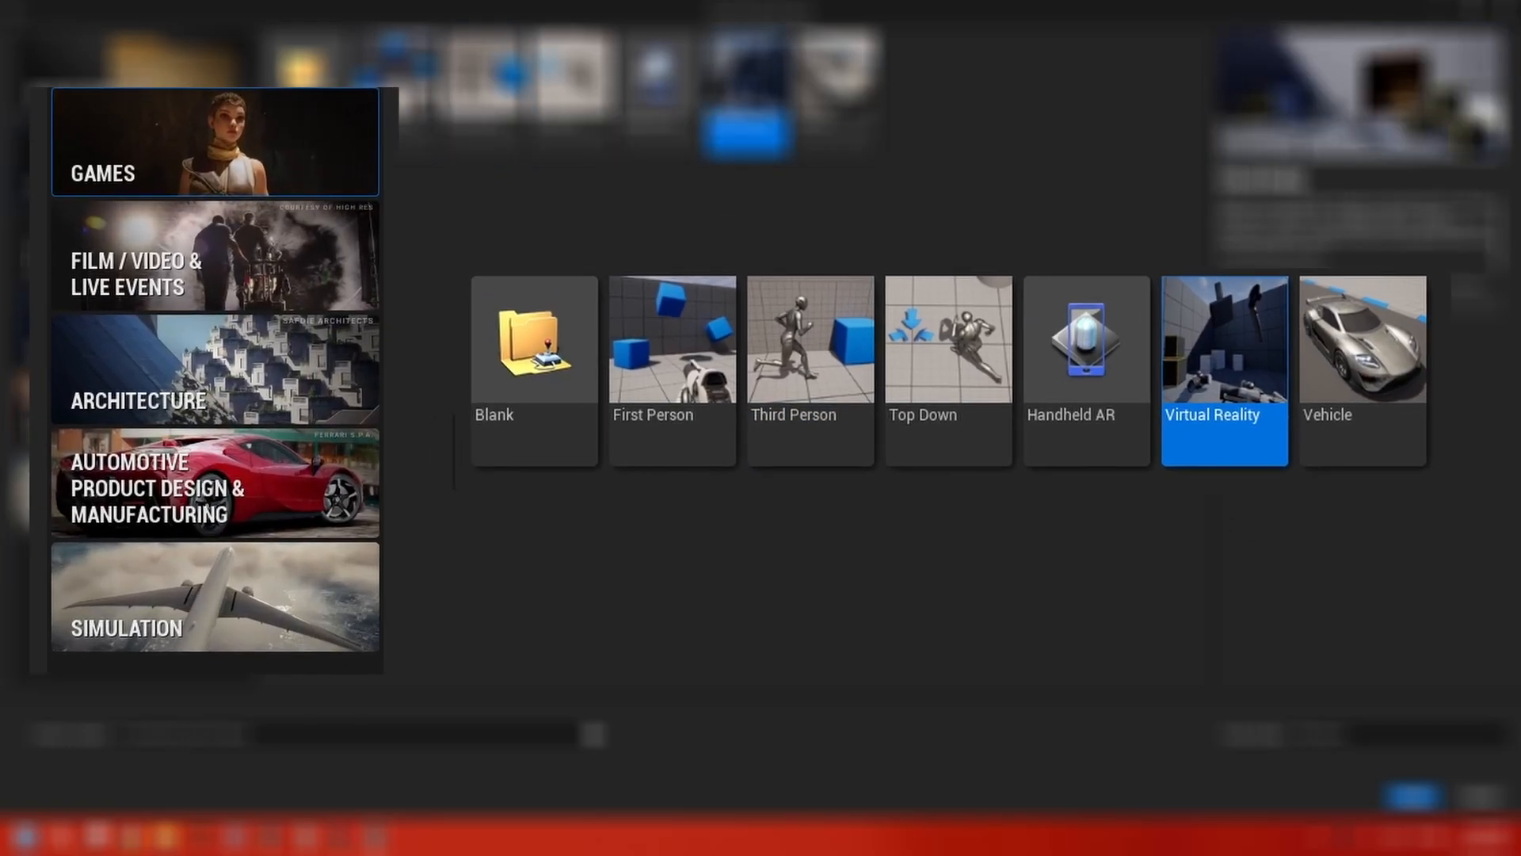
Preview the Film / Video & Live Events templates, including Virtual Production, DMX, InCameraVFX and nDisplay, and return to the Games category.
click(166, 232)
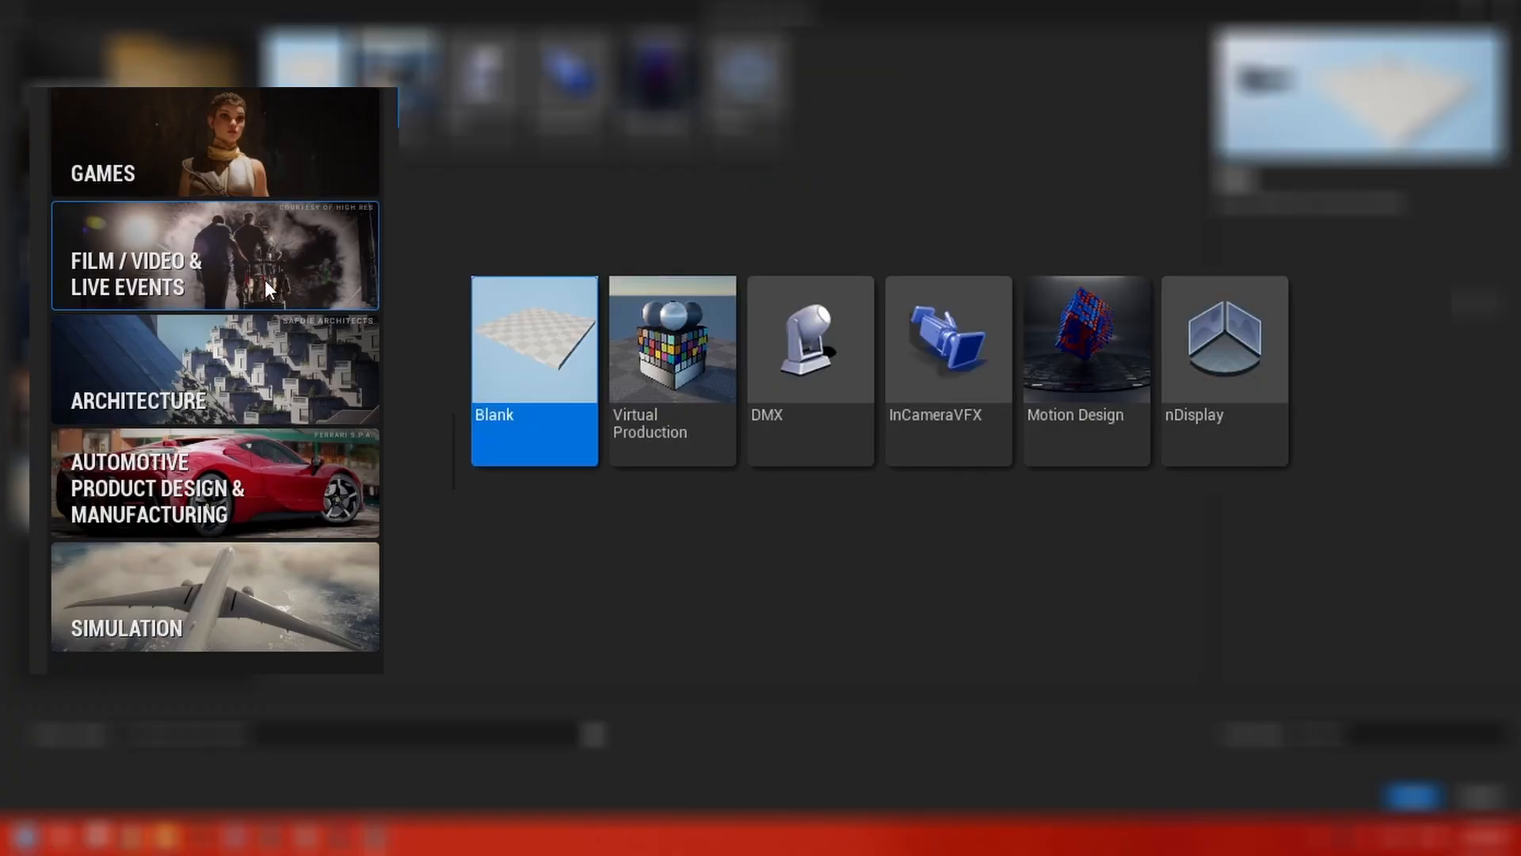
click(626, 426)
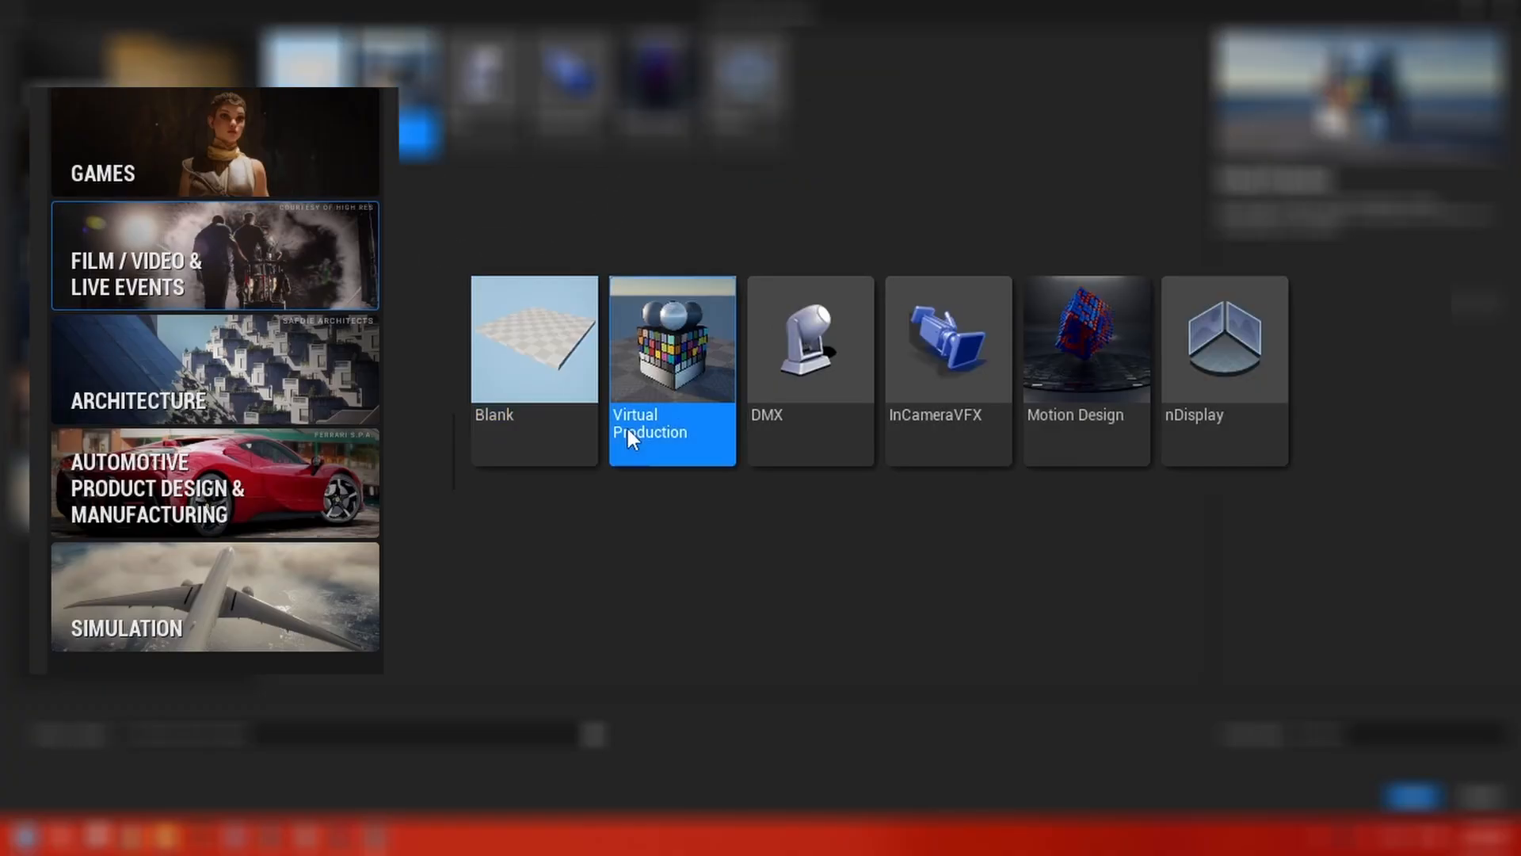
click(813, 434)
click(1006, 428)
click(1175, 422)
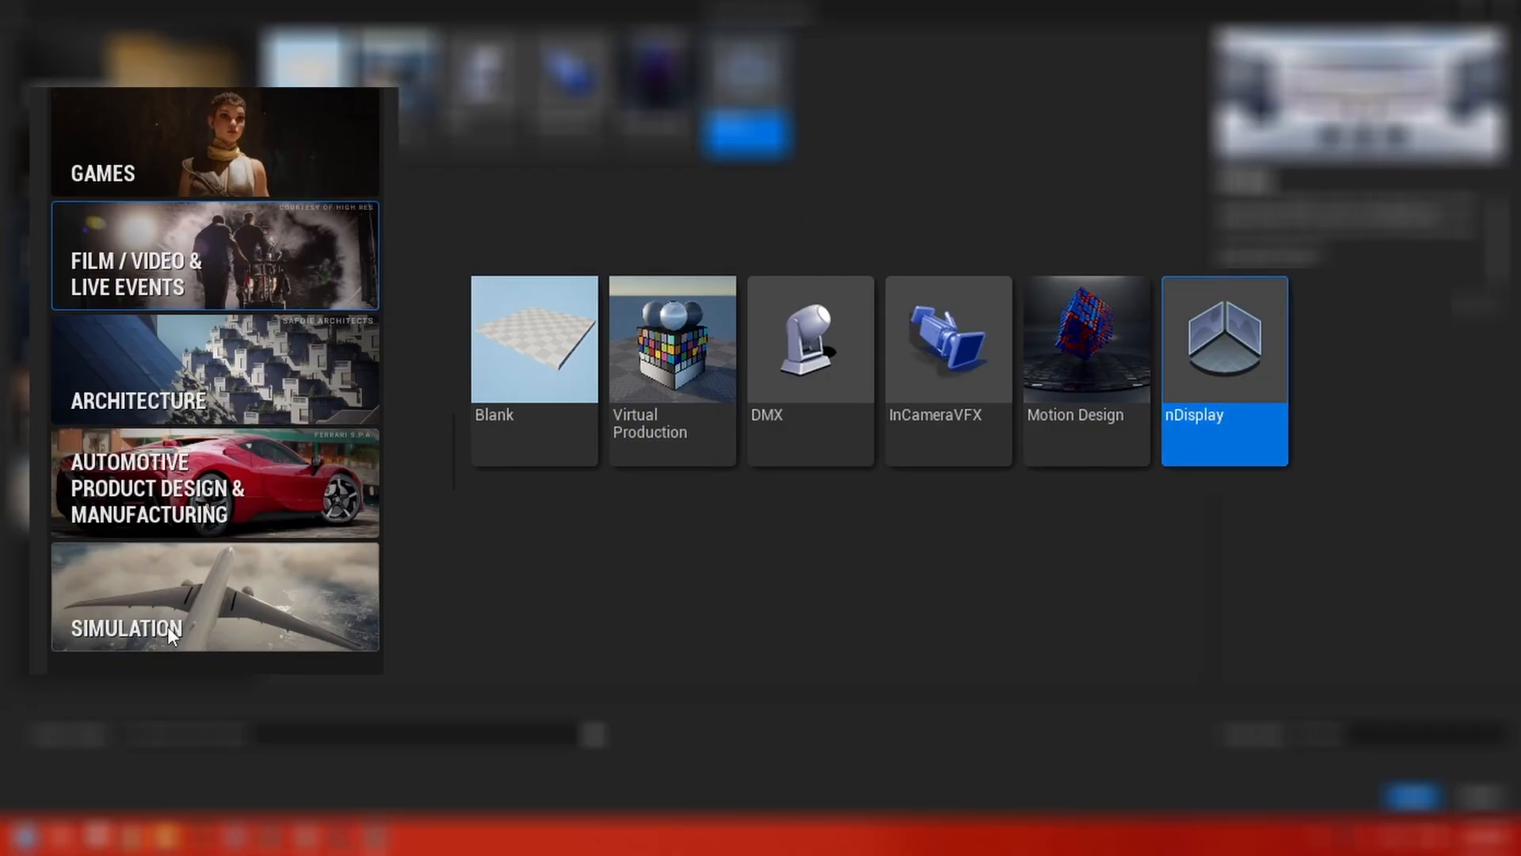
click(233, 135)
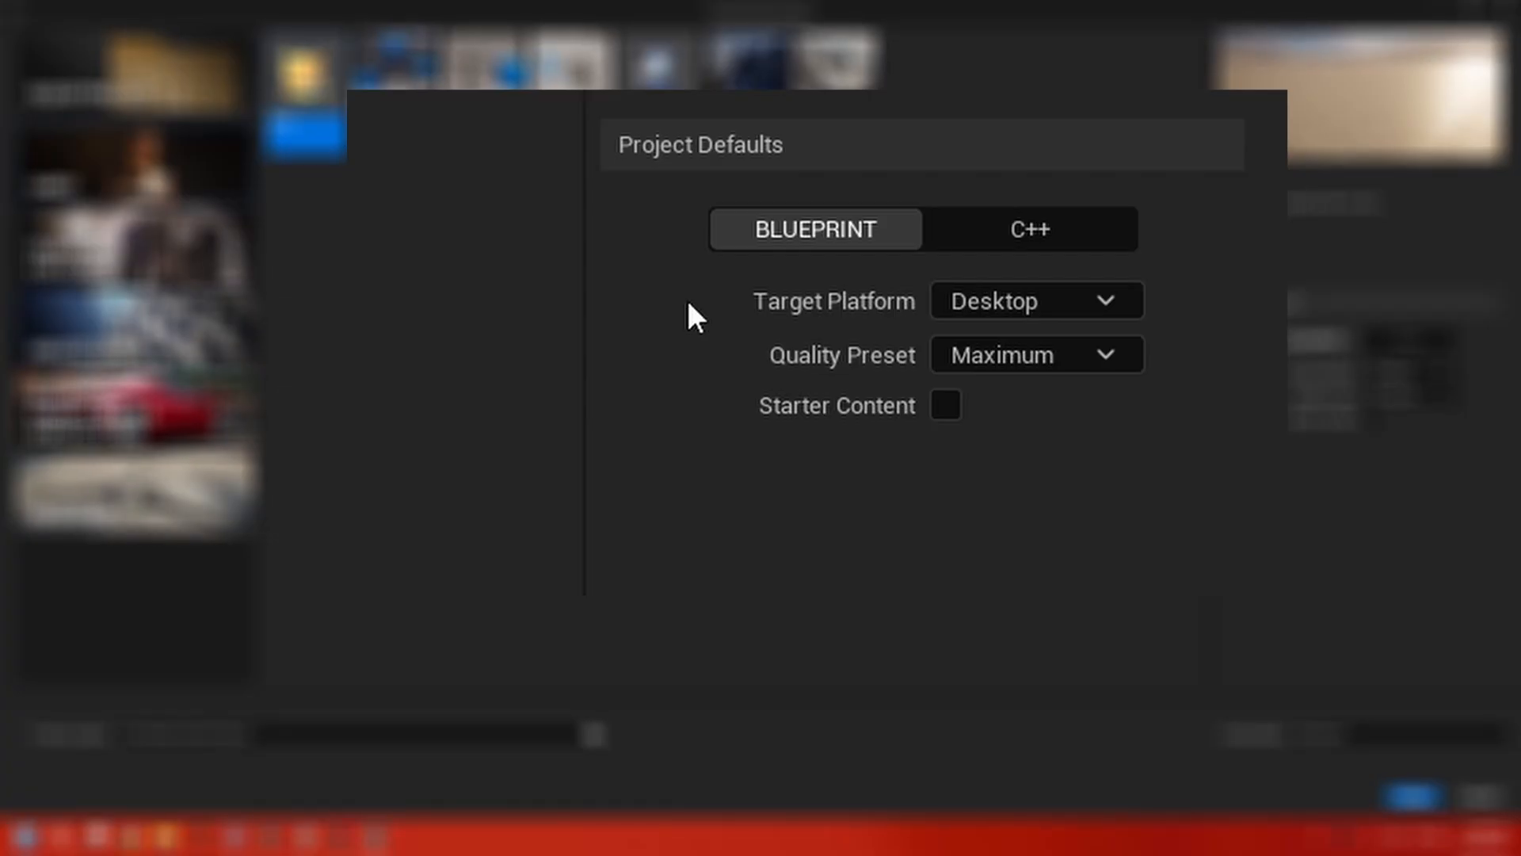
Switch the target platform to Mobile and back to Desktop.
mouse_move(763, 300)
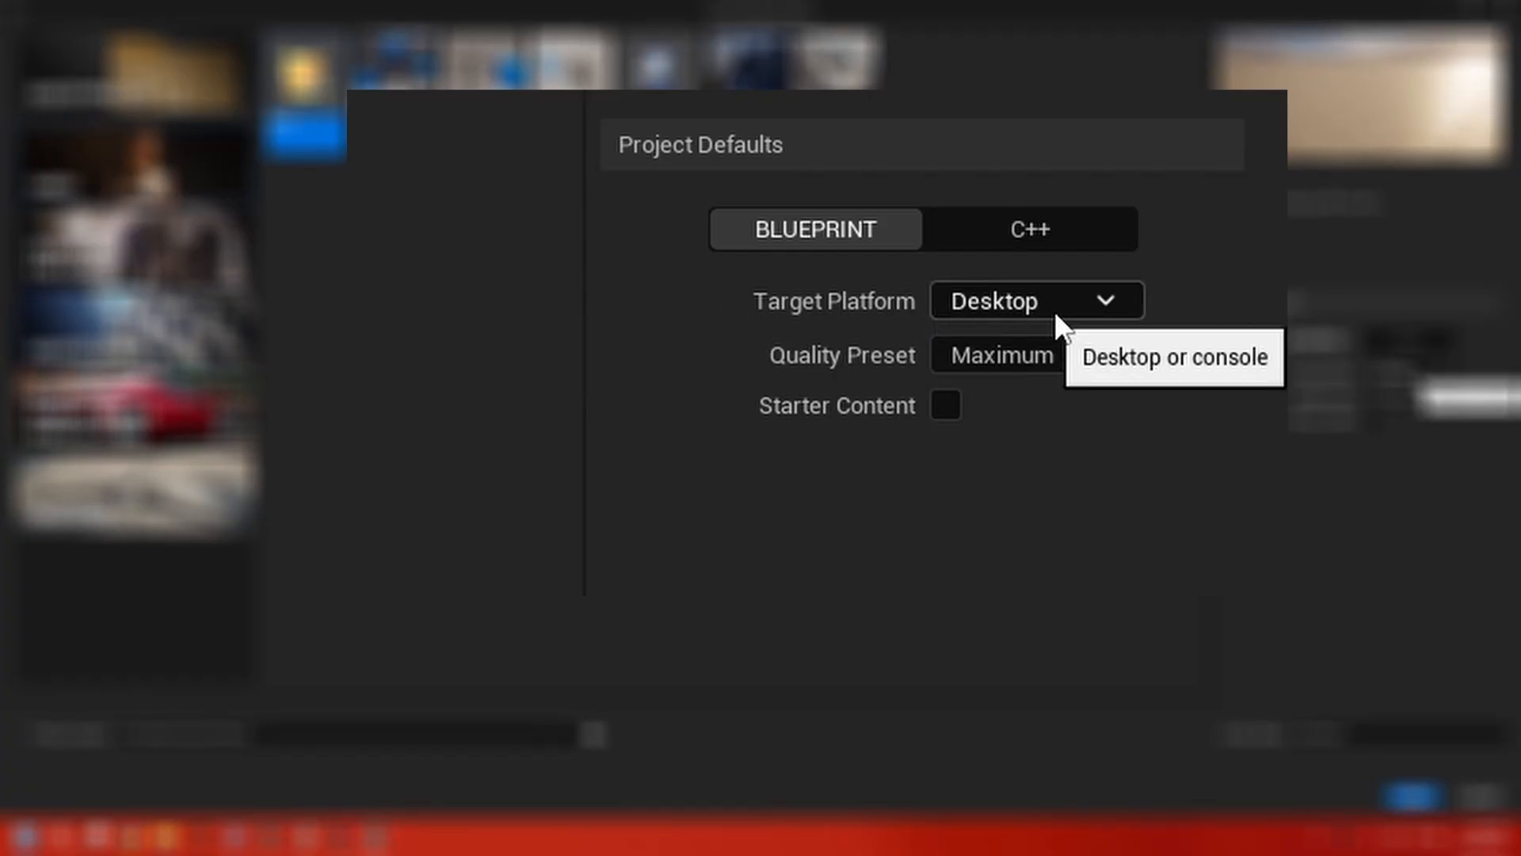
click(1026, 301)
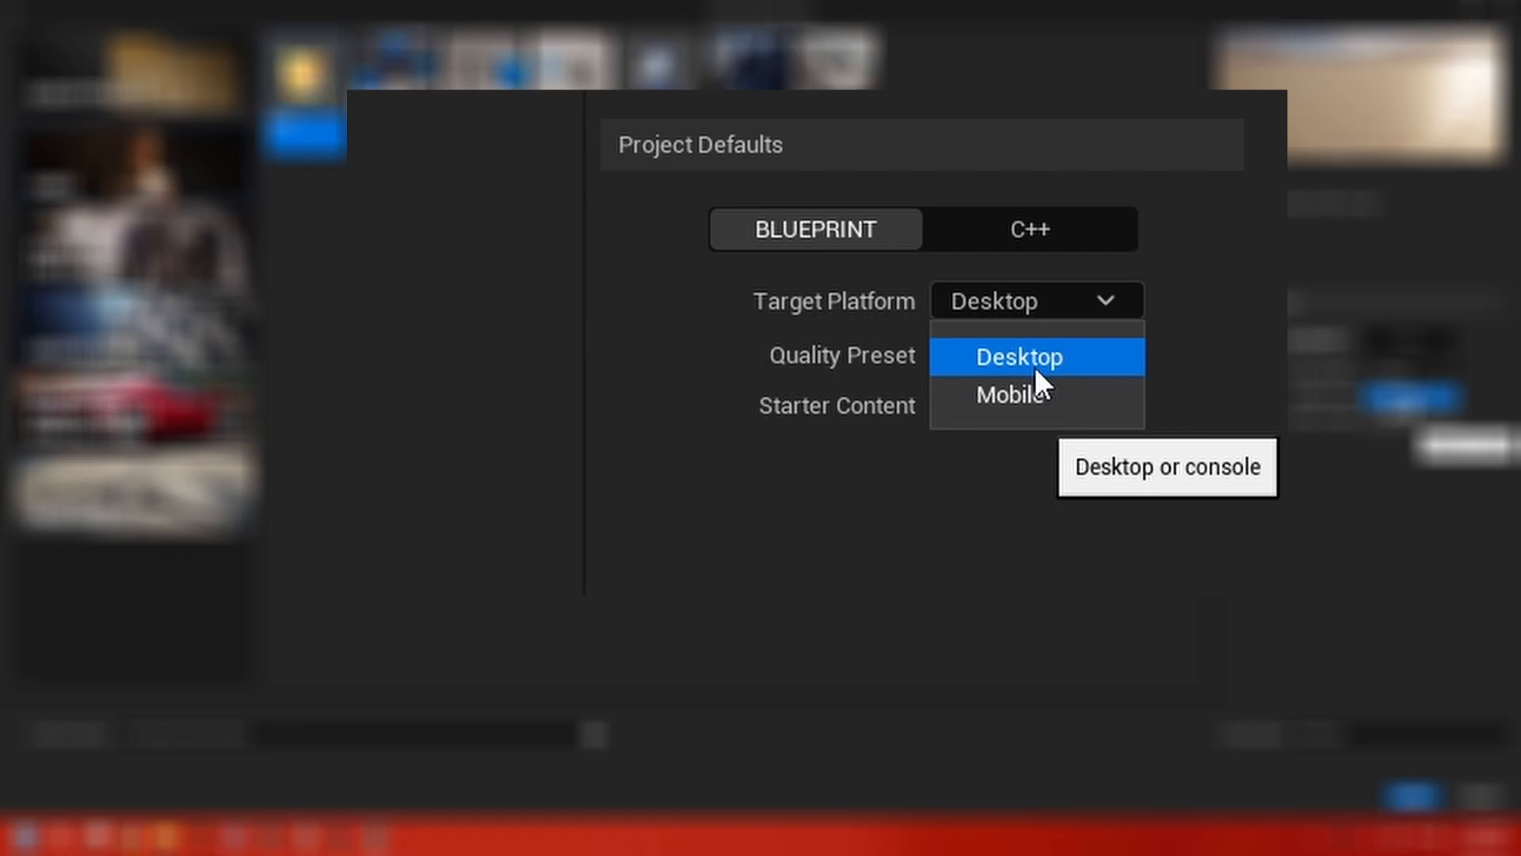
click(1011, 388)
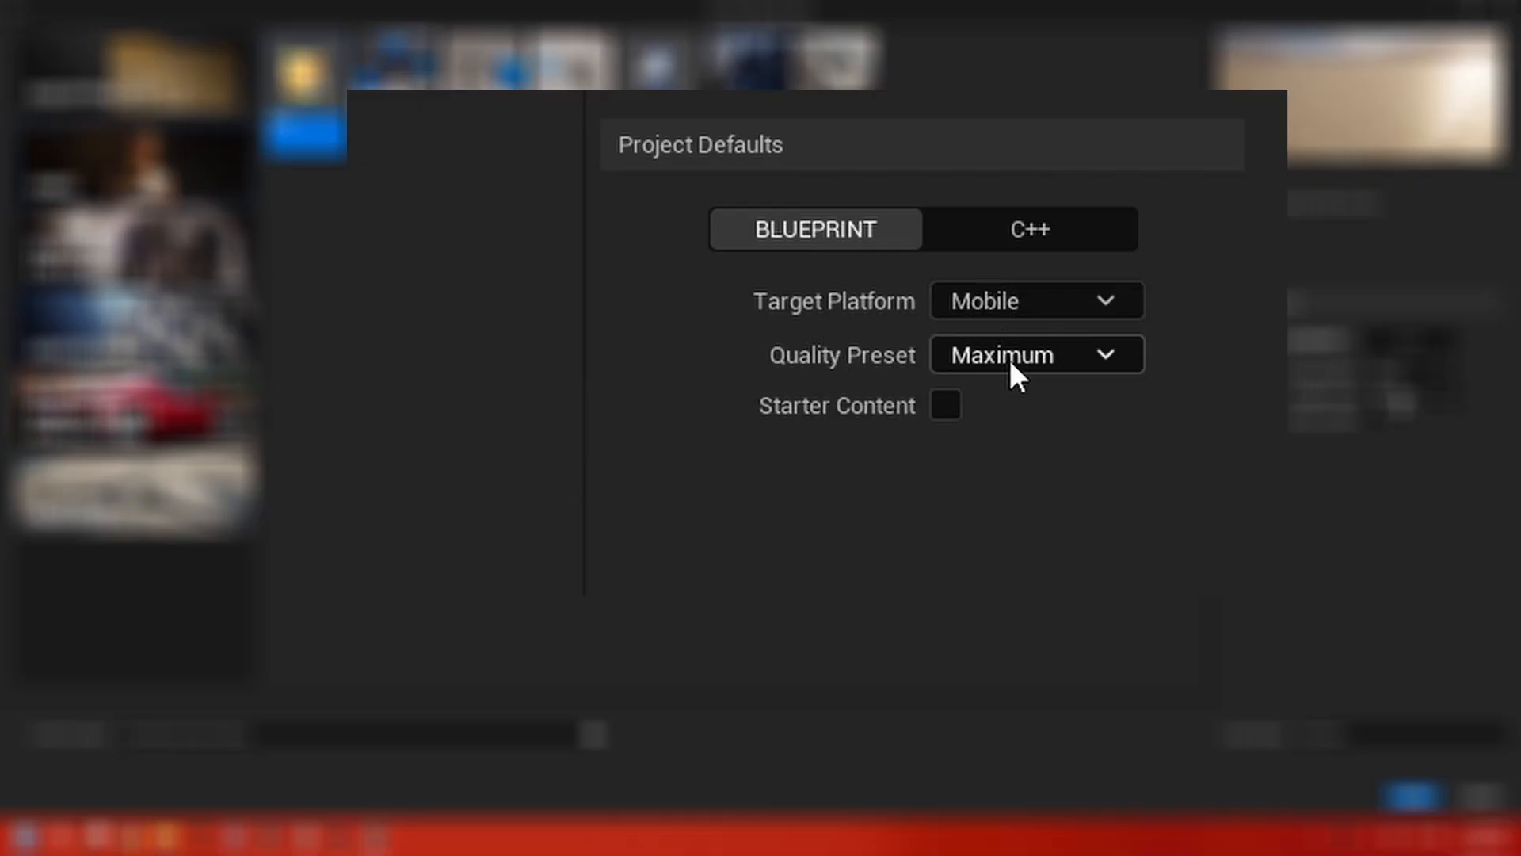
click(1033, 300)
click(1012, 355)
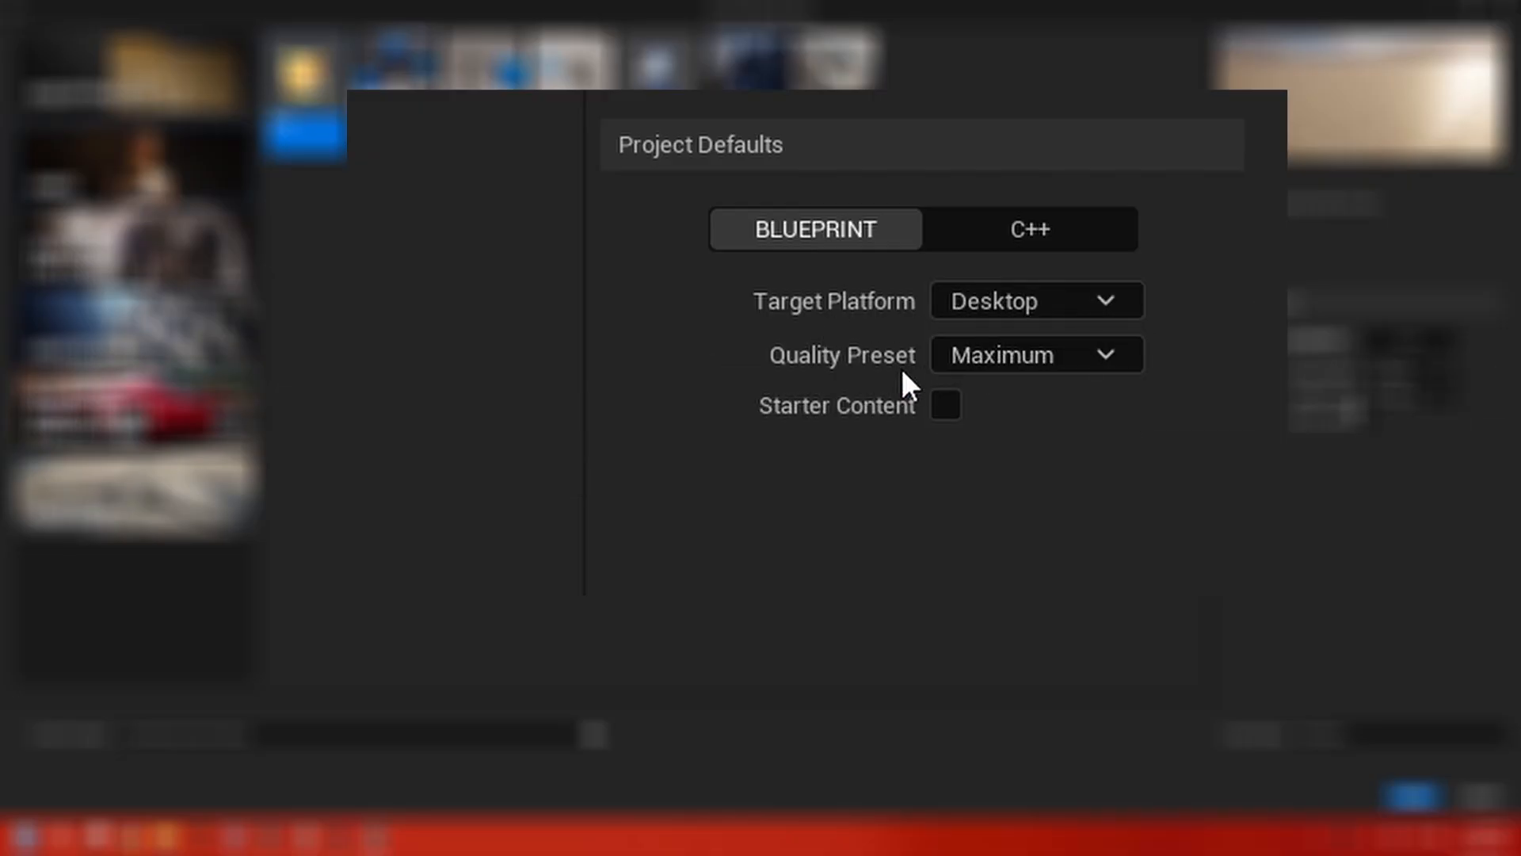
Review the quality preset options, keep Maximum, and enable Starter Content for the project.
click(1038, 356)
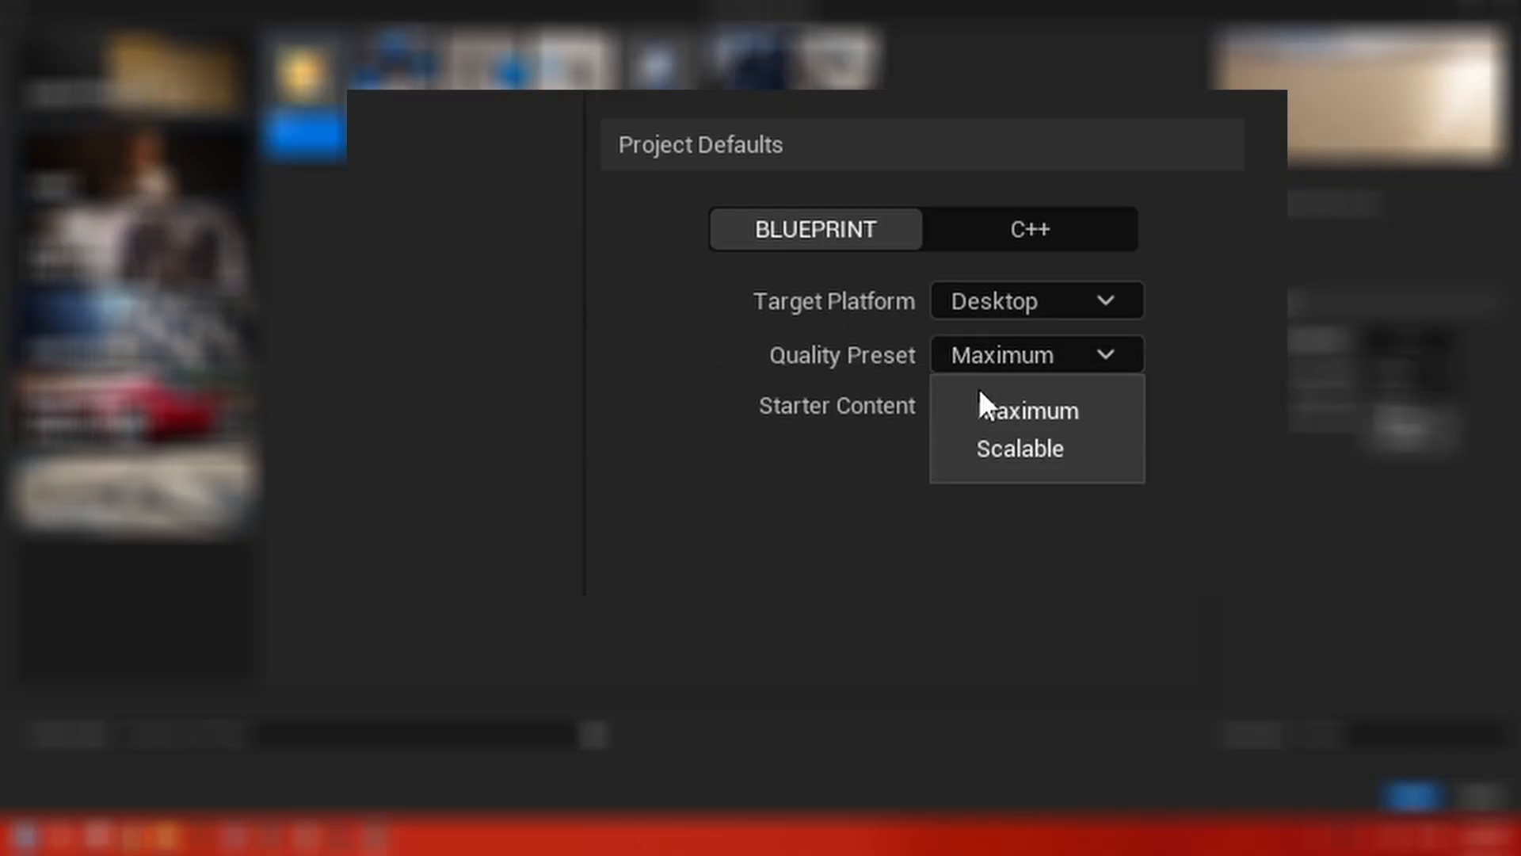
click(1019, 453)
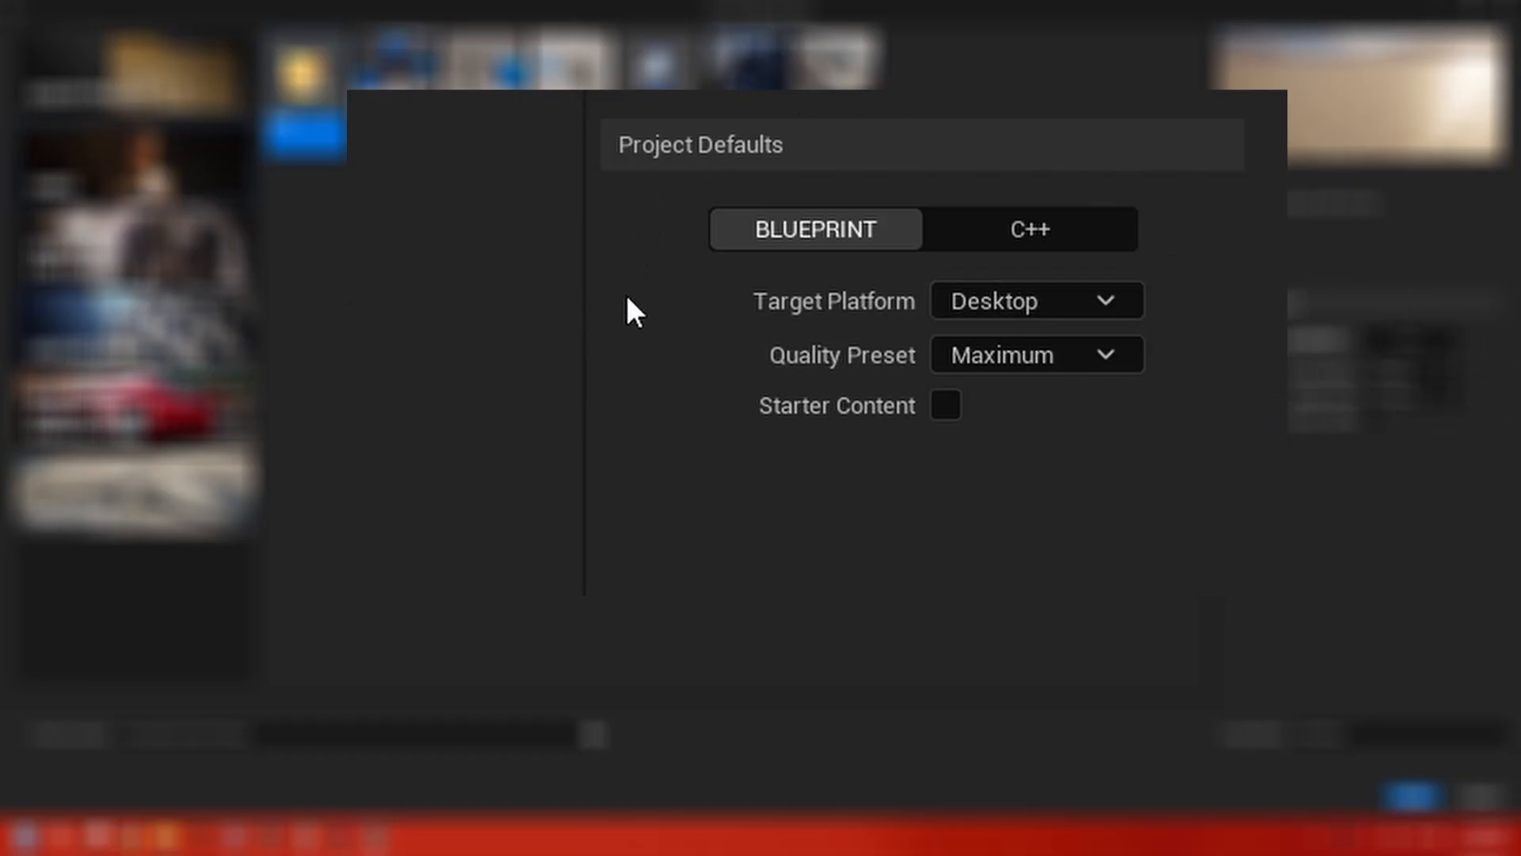
click(943, 407)
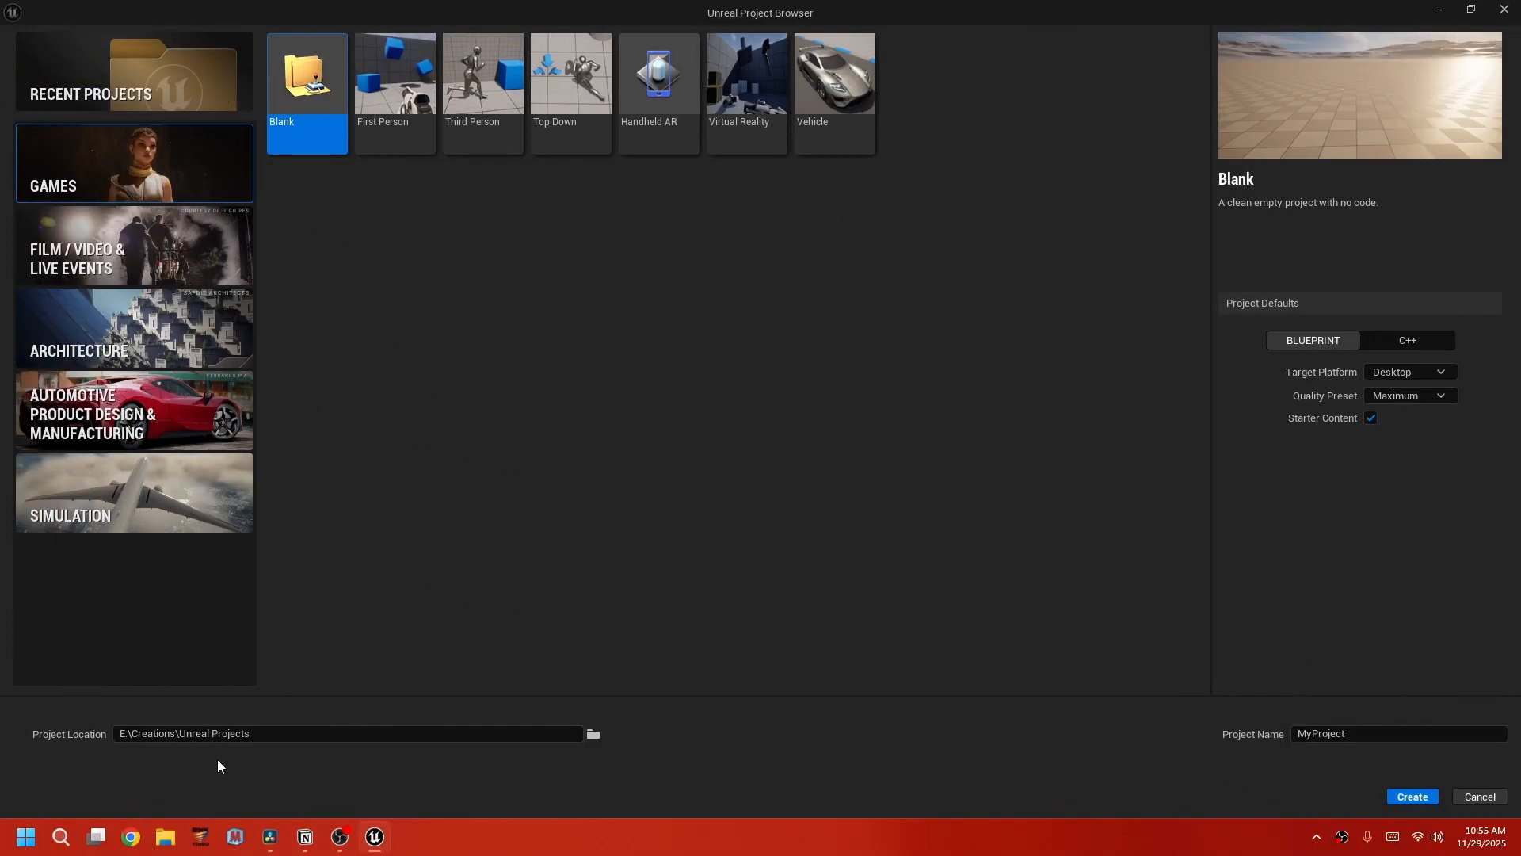
Look through the folders available for the project location and keep the current one.
click(592, 735)
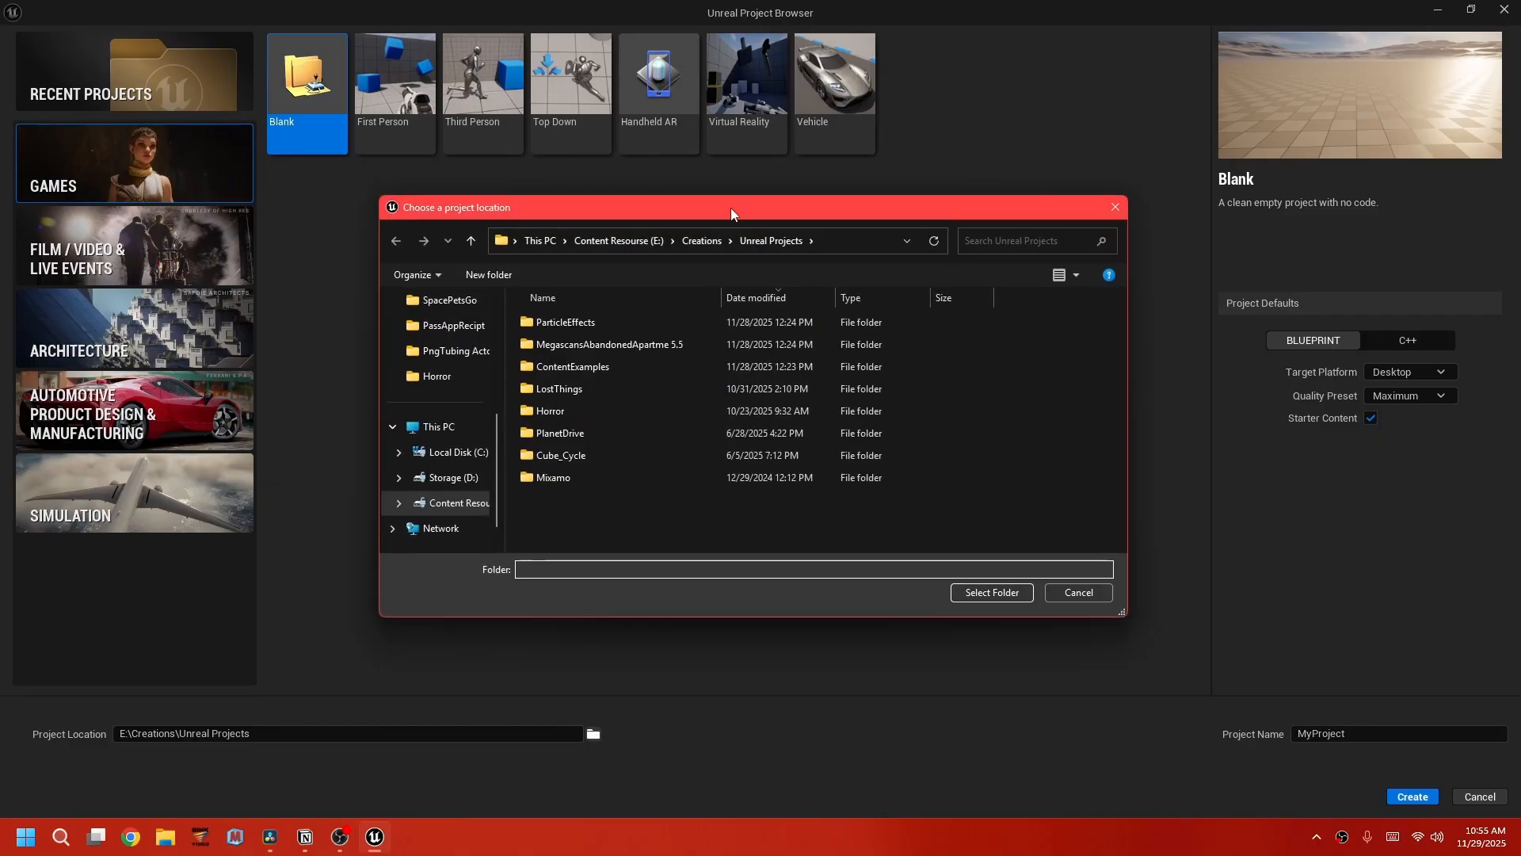
mouse_move(730, 208)
mouse_down()
mouse_move(785, 190)
mouse_move(710, 222)
mouse_up()
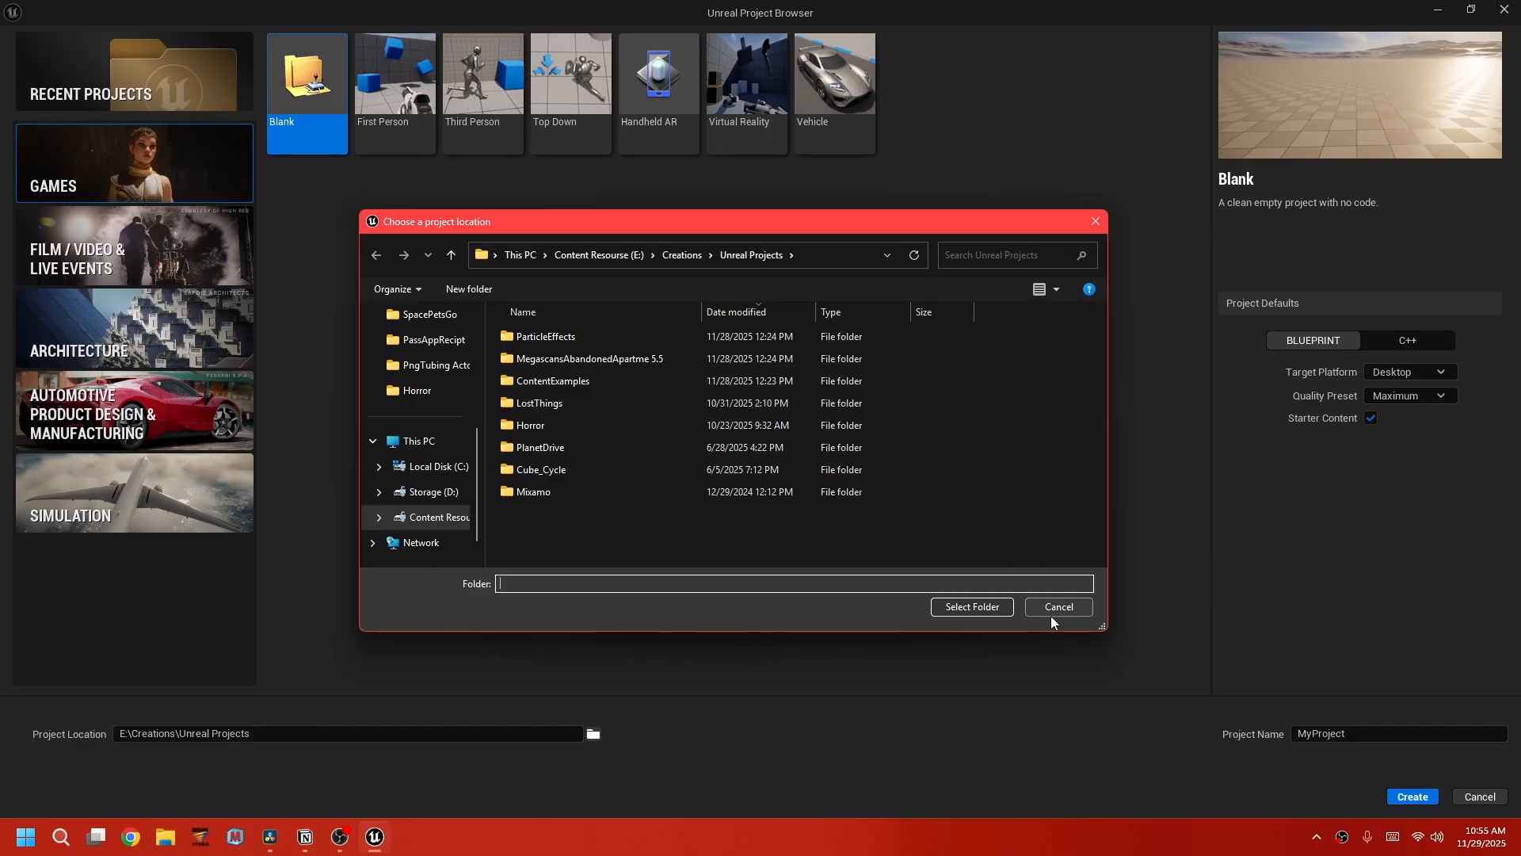
click(1072, 607)
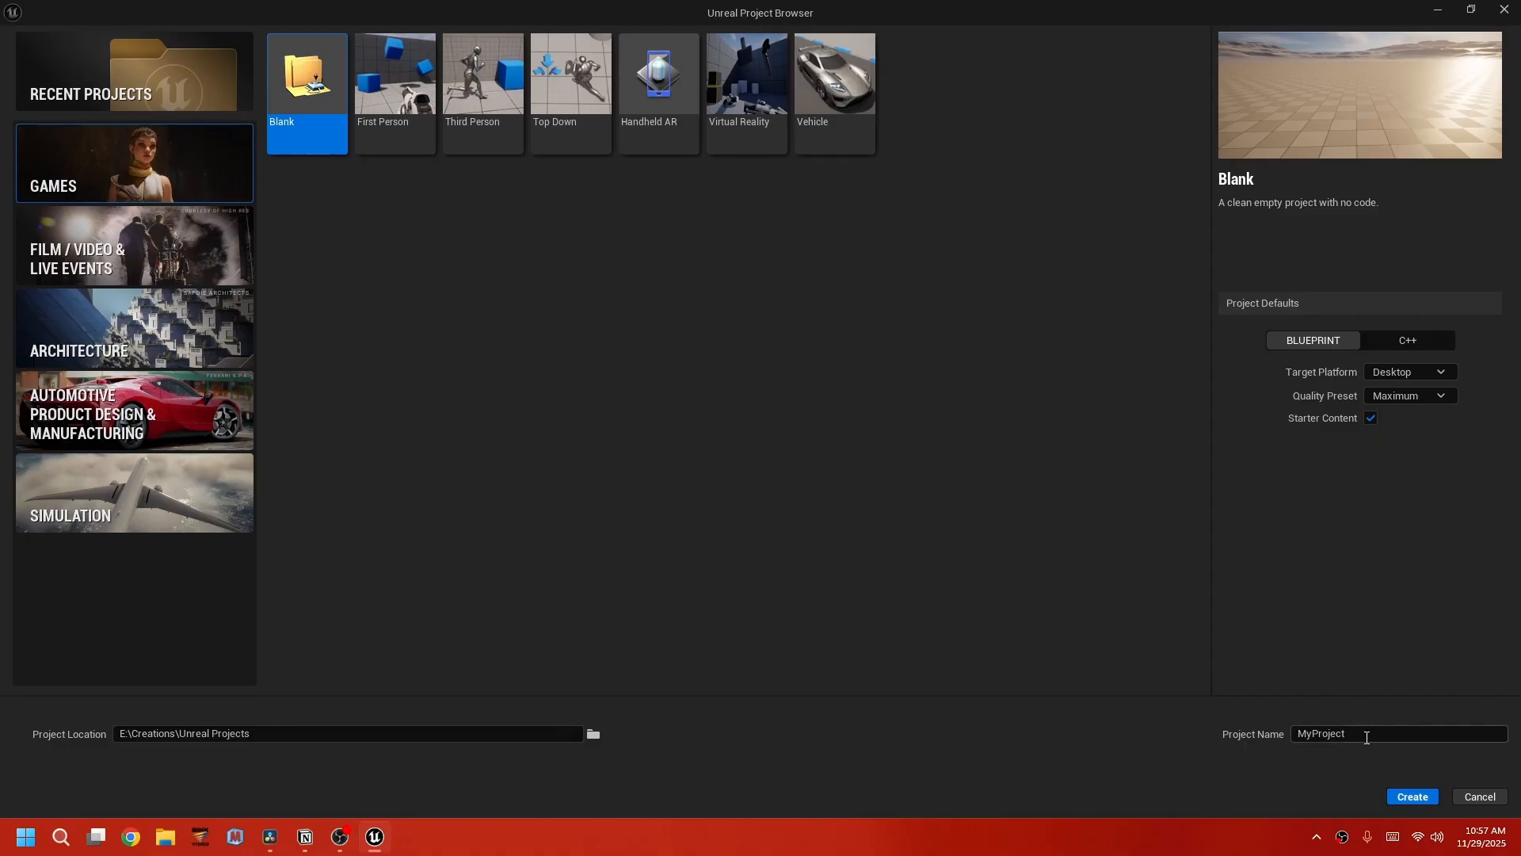
Name the project IGuessItIs and create it from the Blank template.
drag(1367, 738, 1307, 735)
click(1245, 739)
click(1355, 737)
key(BackSpace)
key(BackSpace)
key(BackSpace)
key(BackSpace)
key(BackSpace)
key(BackSpace)
key(BackSpace)
key(BackSpace)
text(IGuessItIs)
click(1413, 802)
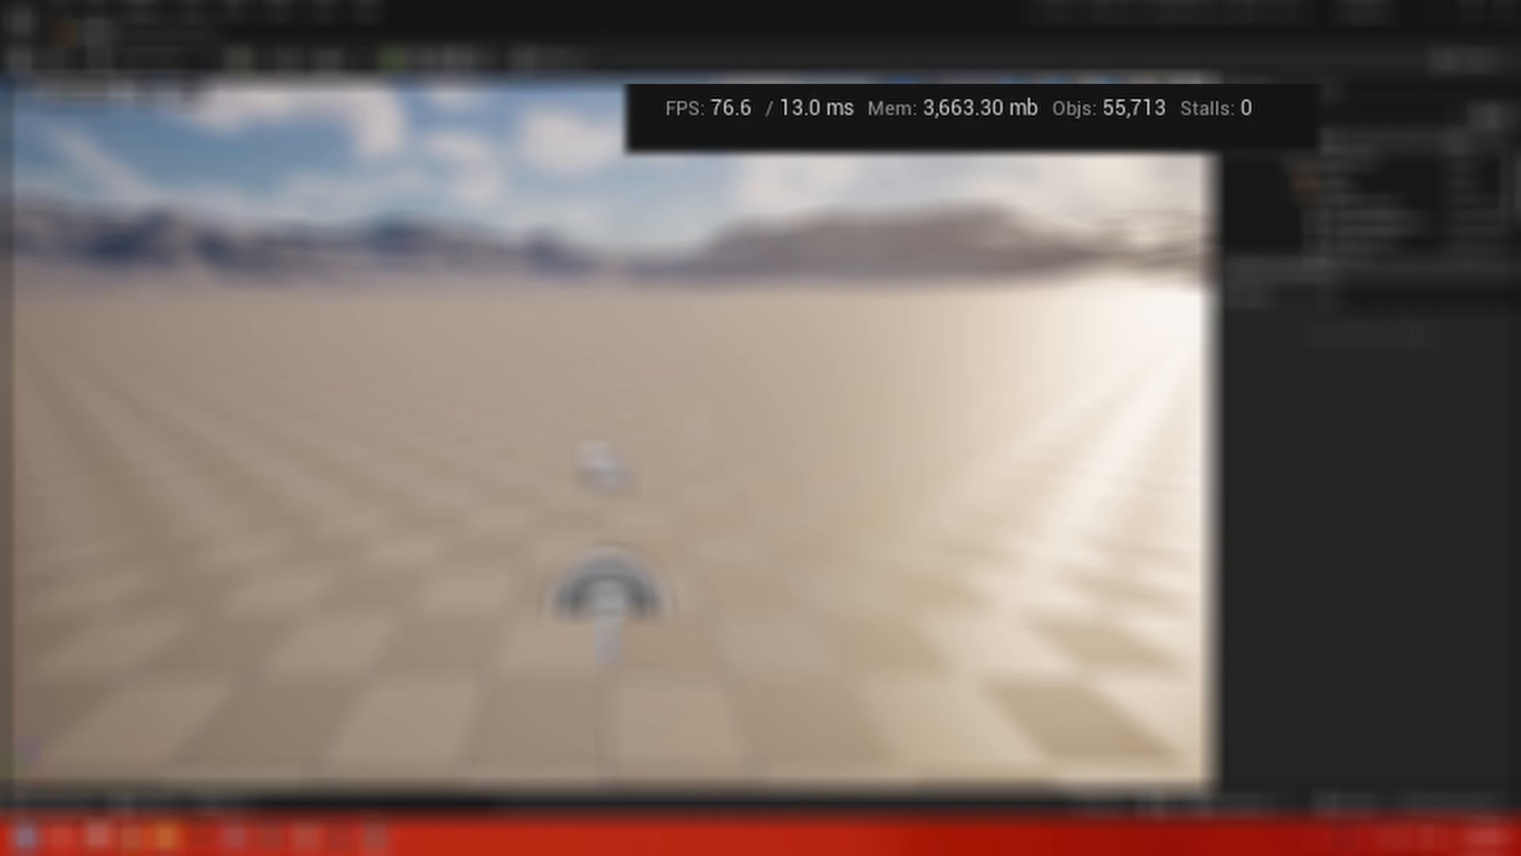
Open the Editor Preferences and search for Memory to find the Show Frame Rate and Memory option.
right_drag(608, 432, 674, 467)
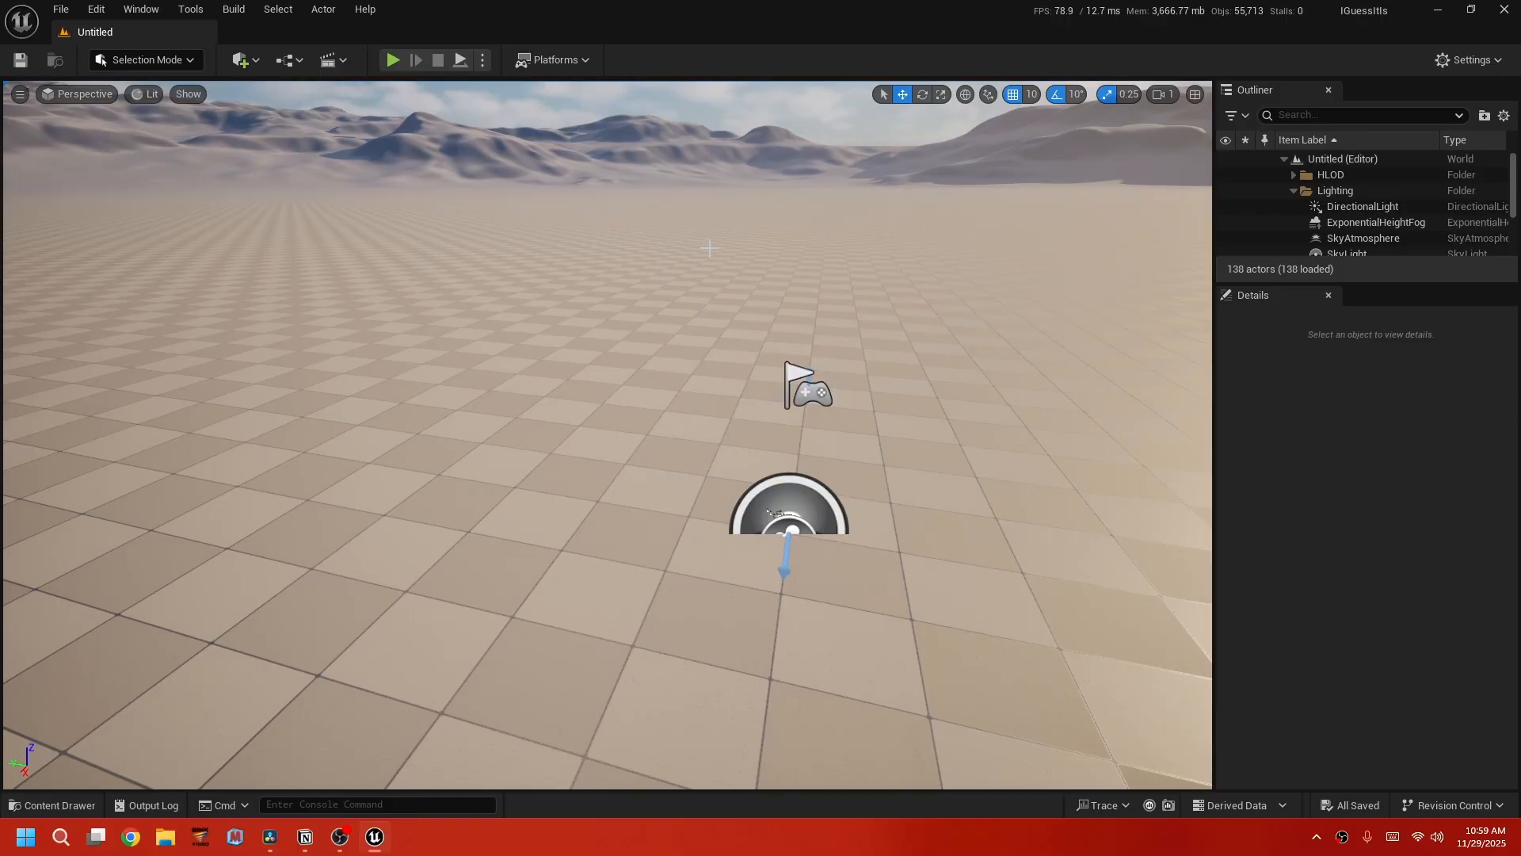
click(93, 7)
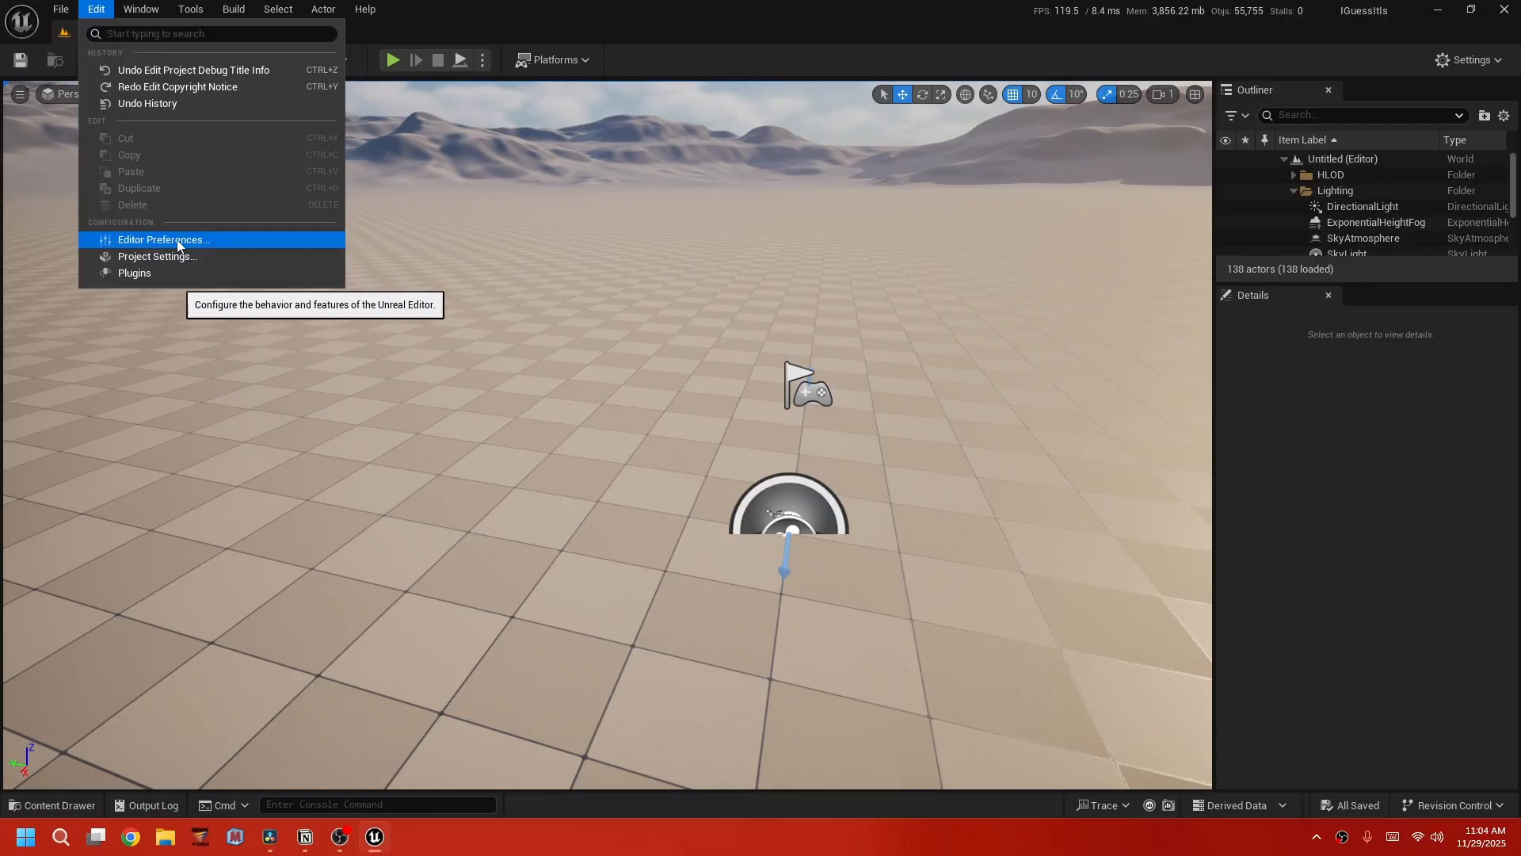
click(178, 242)
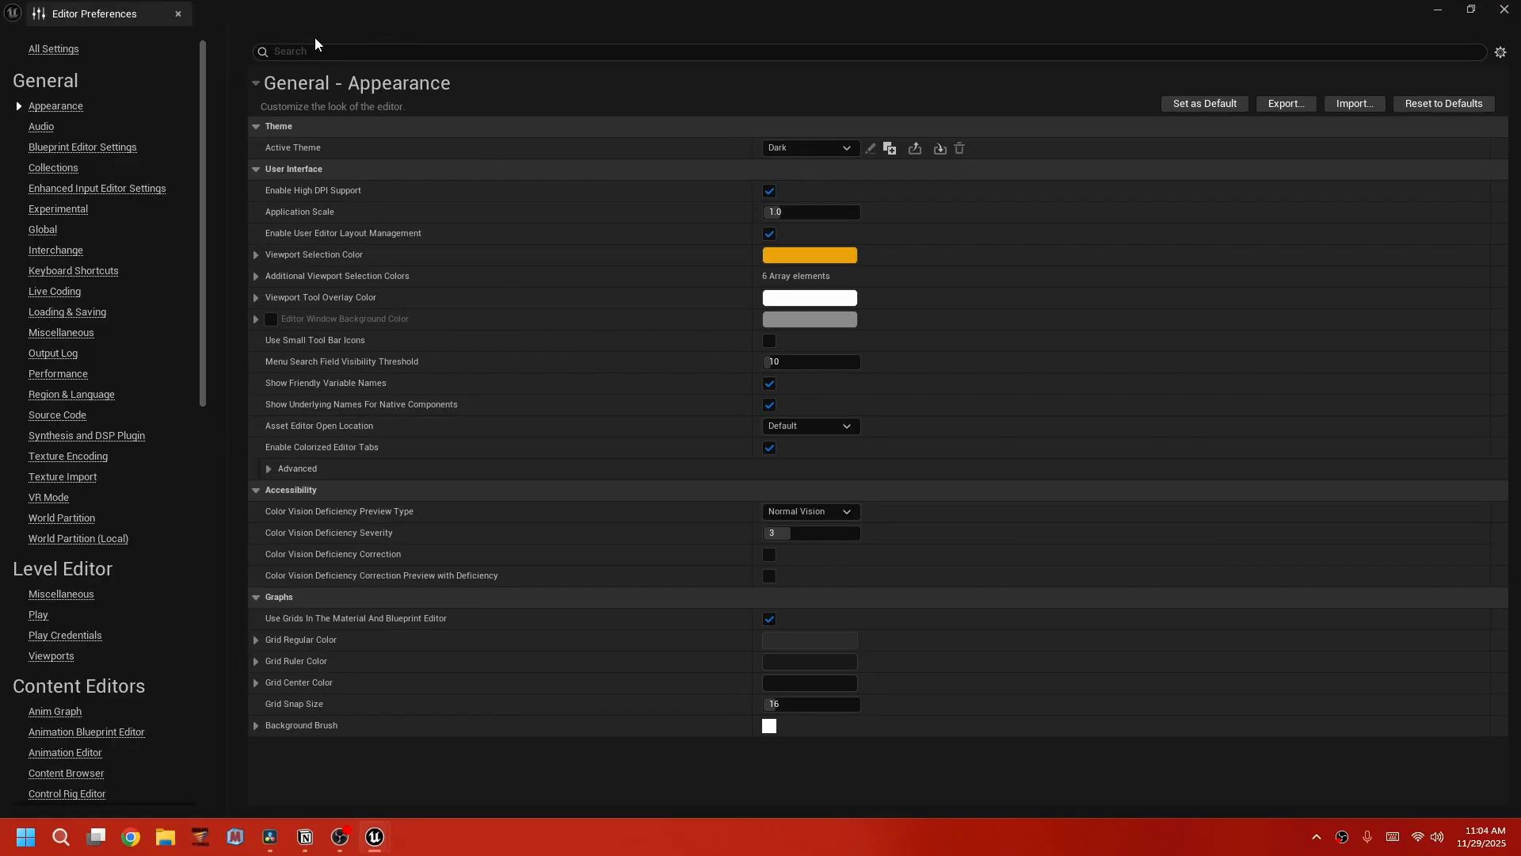
click(302, 51)
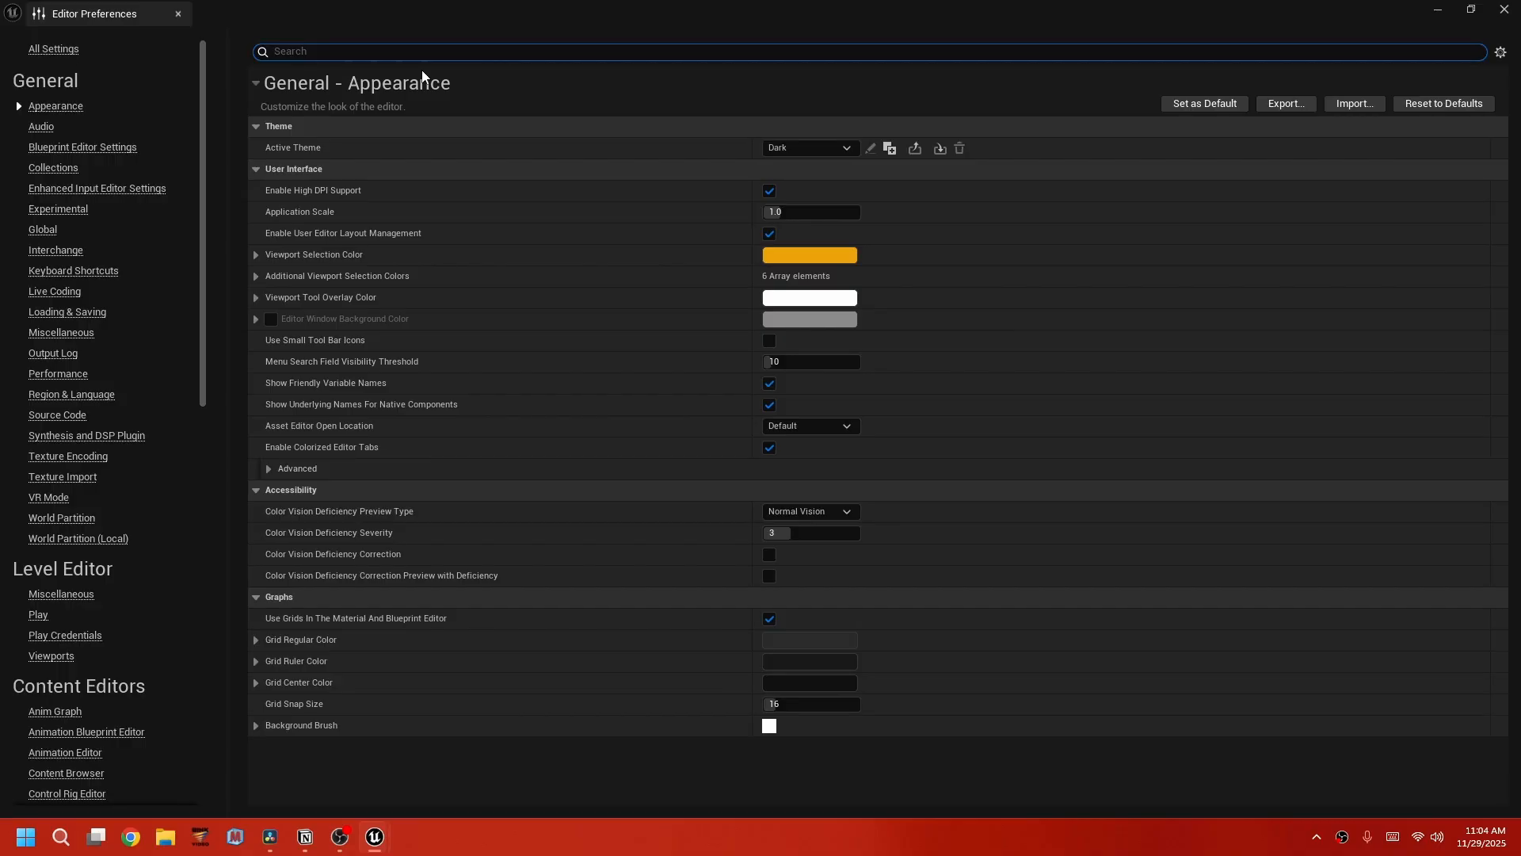
text(Memory)
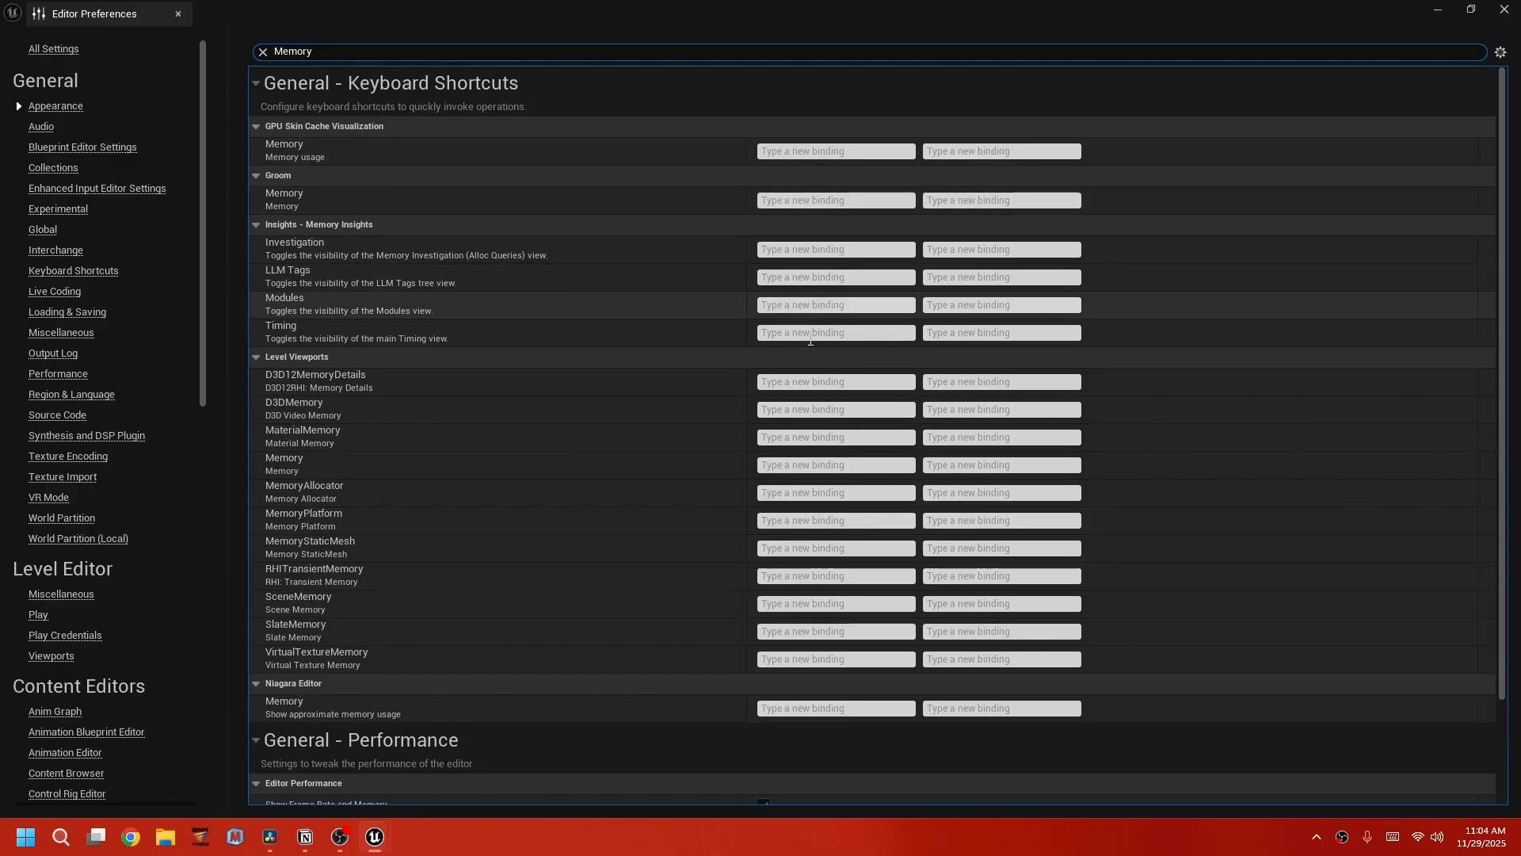
scroll(776, 564, down, 2)
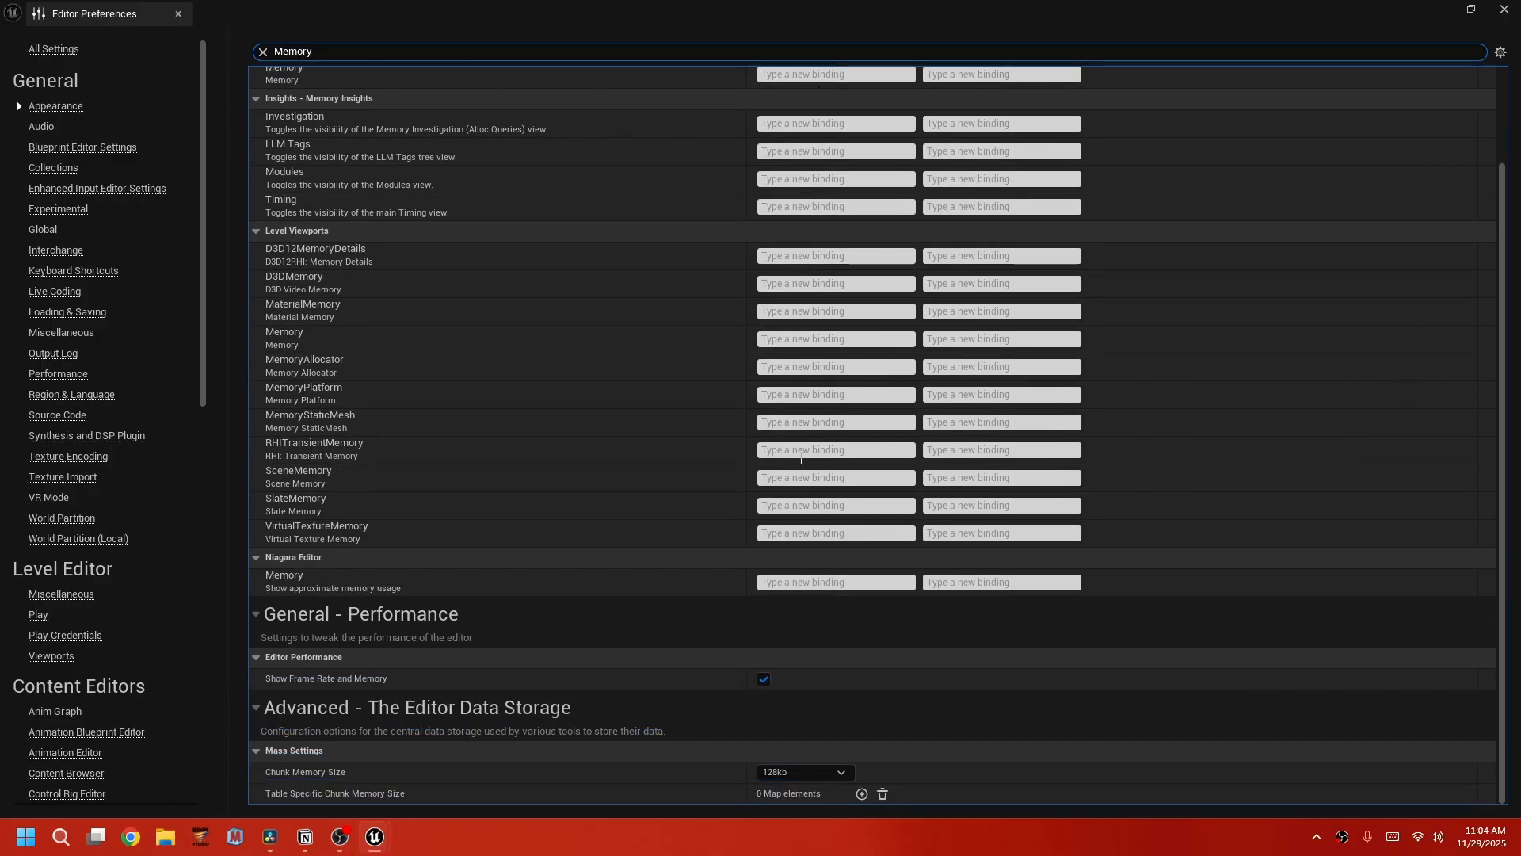
scroll(363, 435, up, 2)
scroll(364, 436, up, 1)
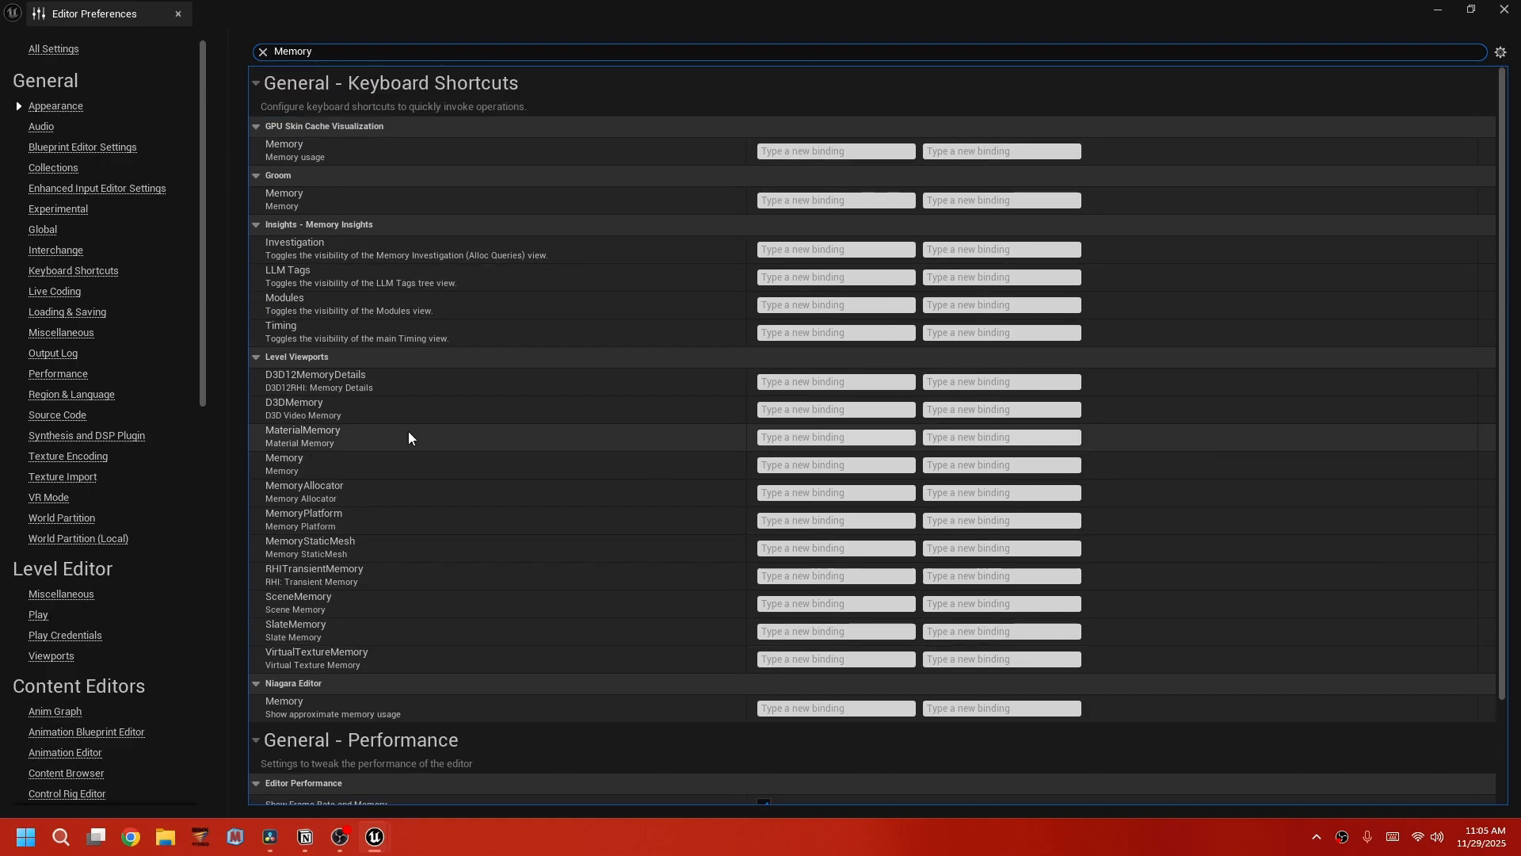
scroll(740, 507, down, 3)
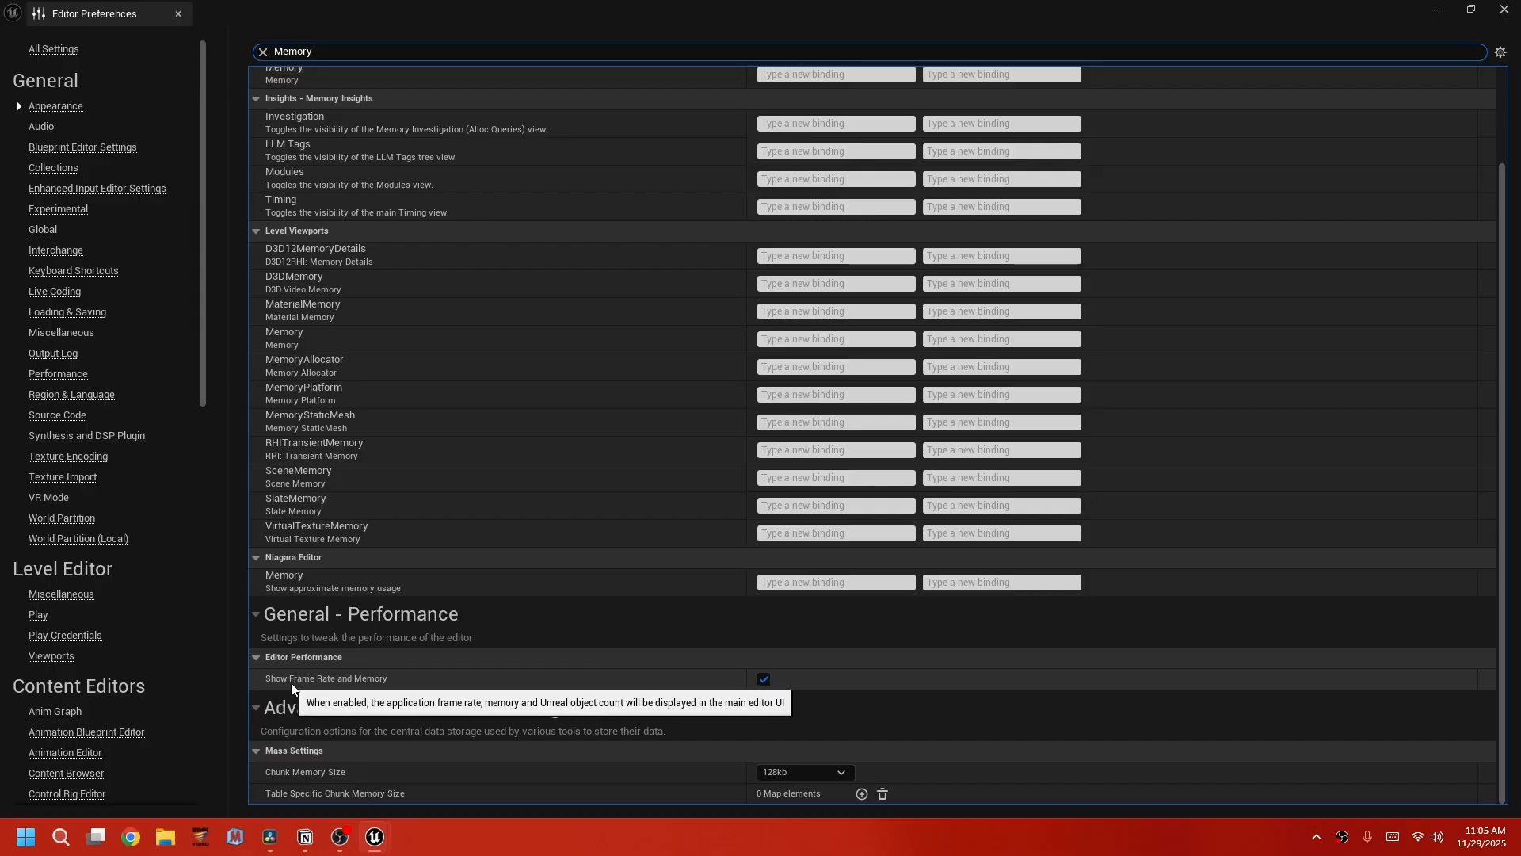
Turn Show Frame Rate and Memory off and back on while viewing the main editor, and close the Editor Preferences.
double_click(936, 11)
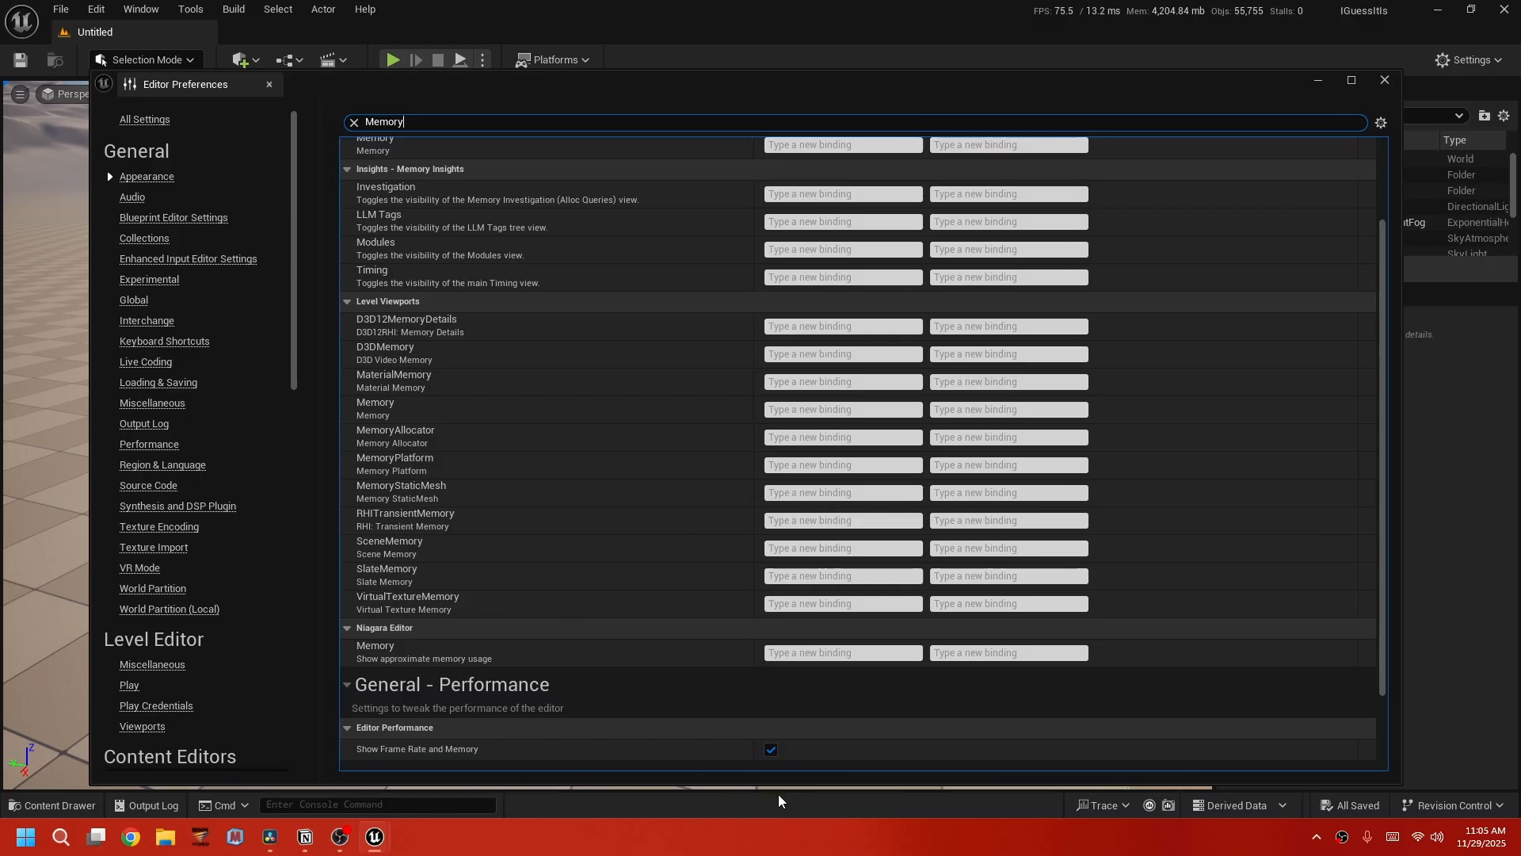
click(771, 750)
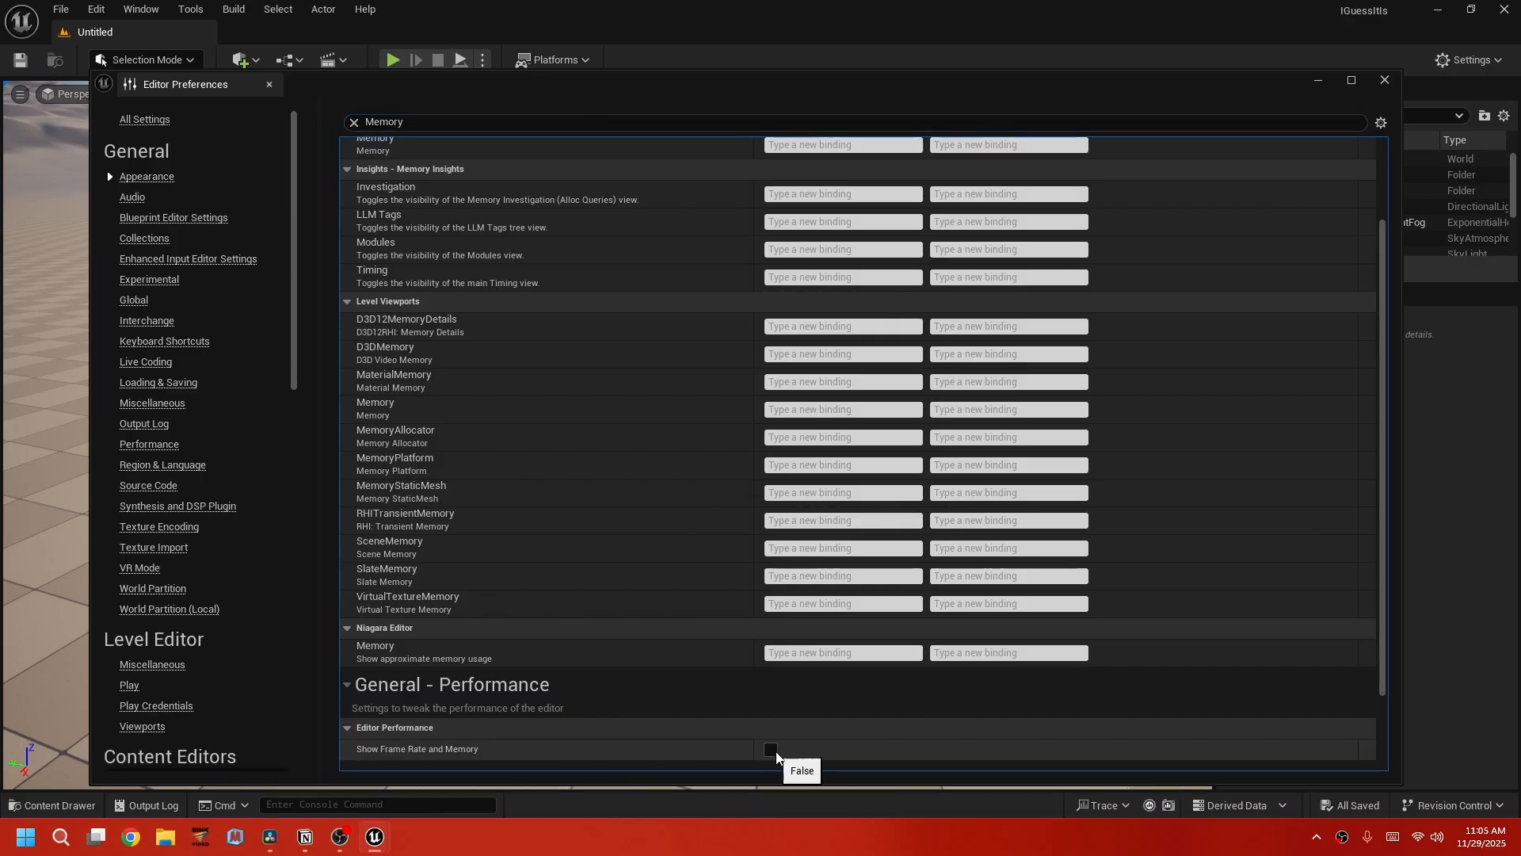
click(771, 750)
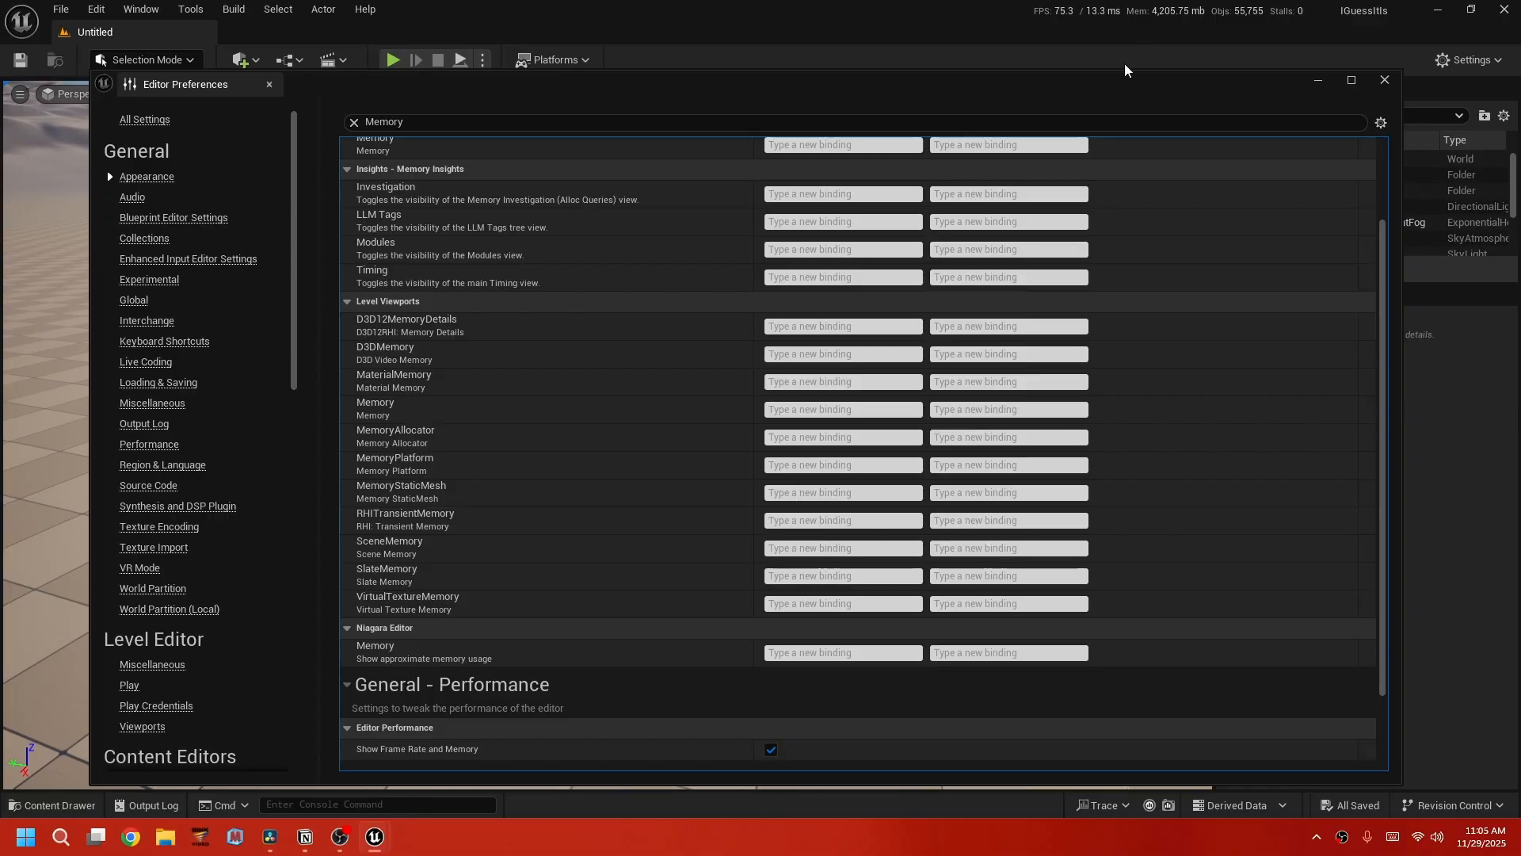
scroll(415, 726, down, 3)
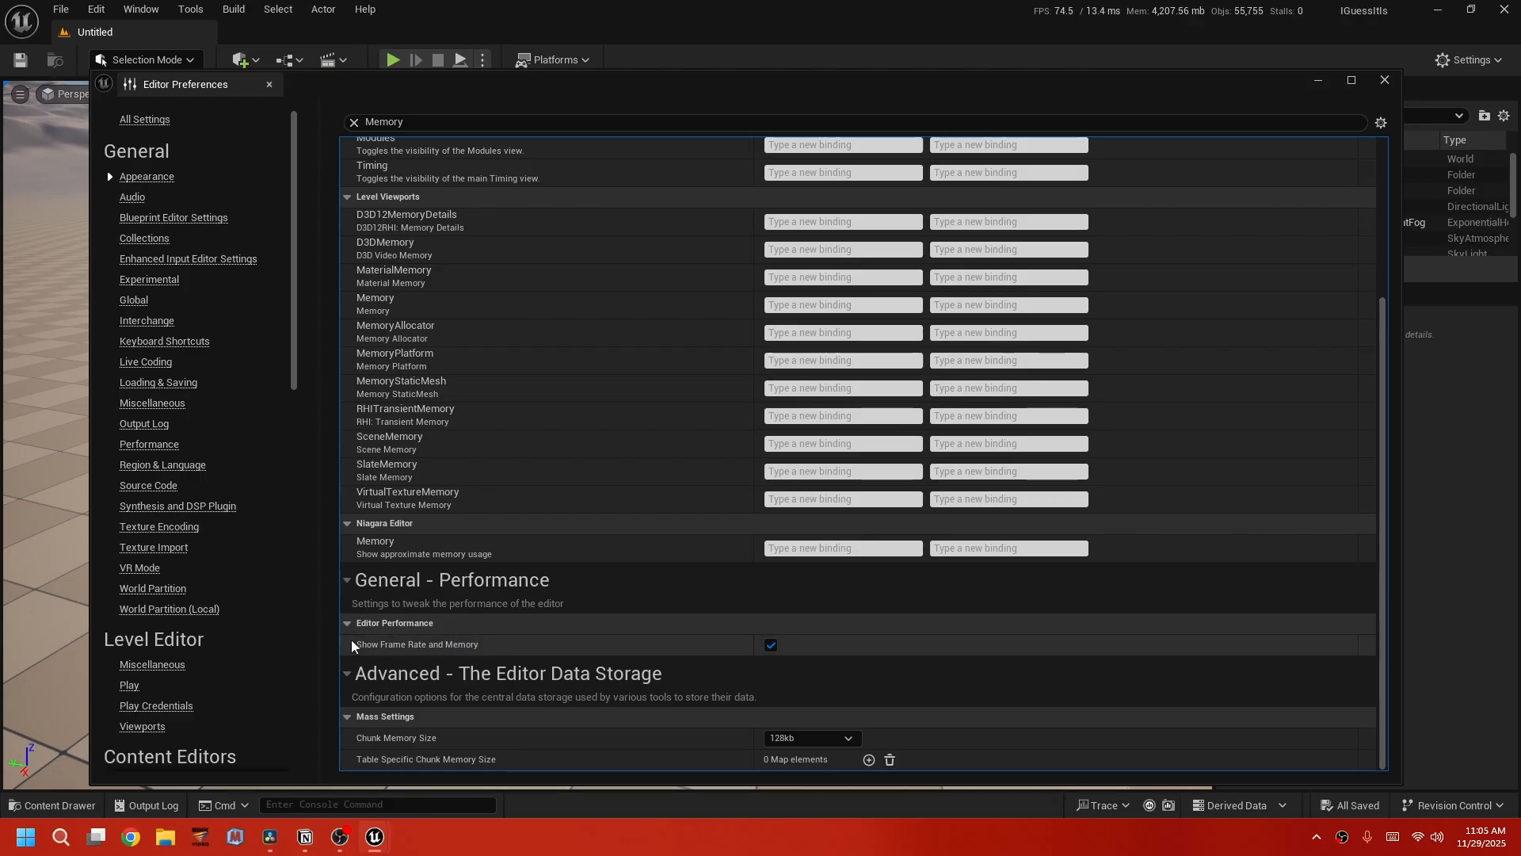
click(1384, 80)
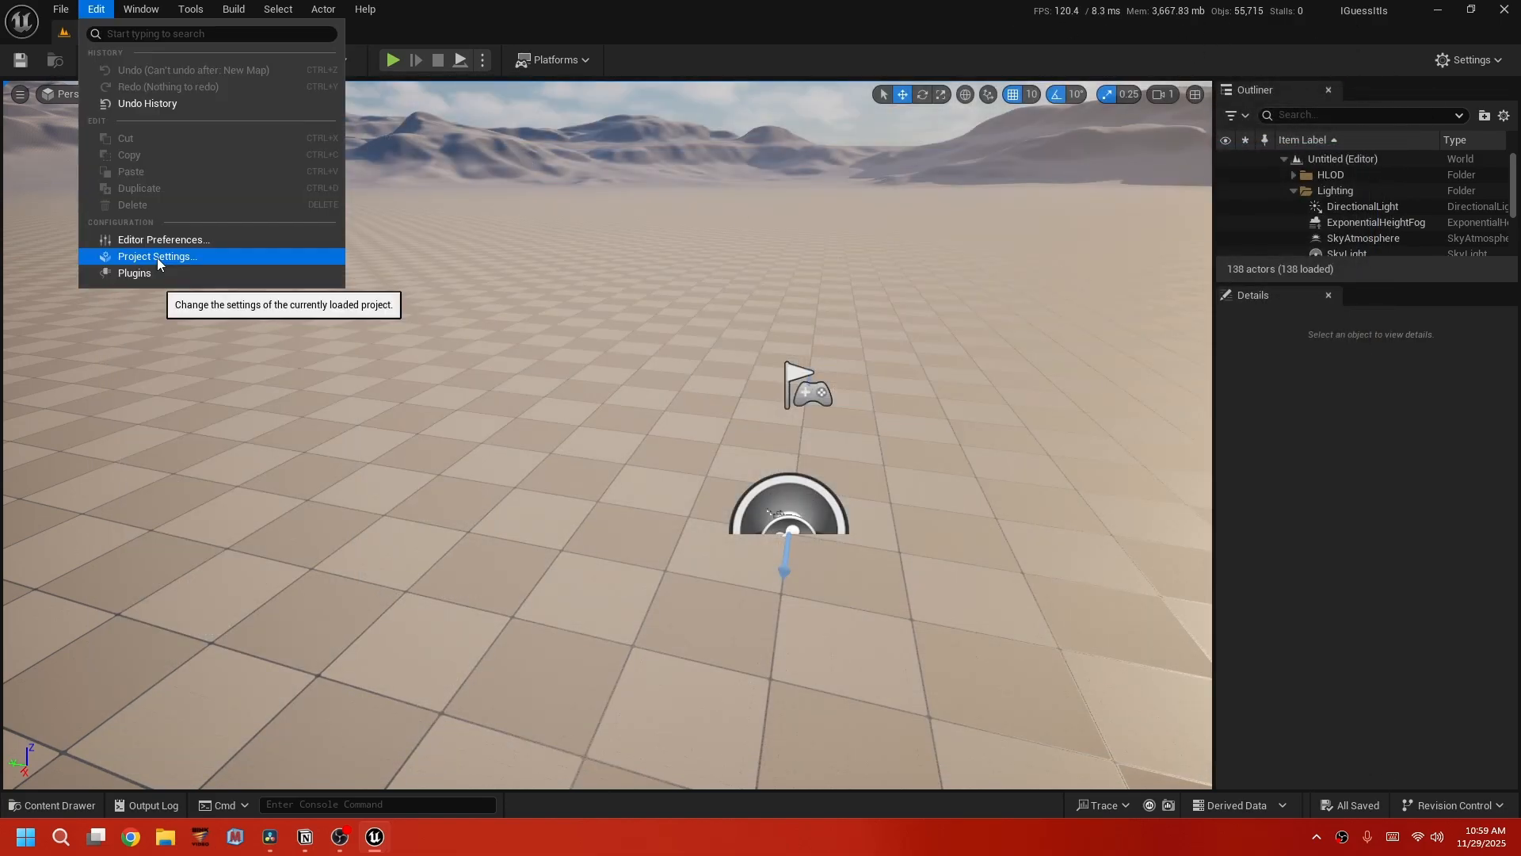
Open the Project Settings and enter "We are guessing over here" as the project description.
click(161, 260)
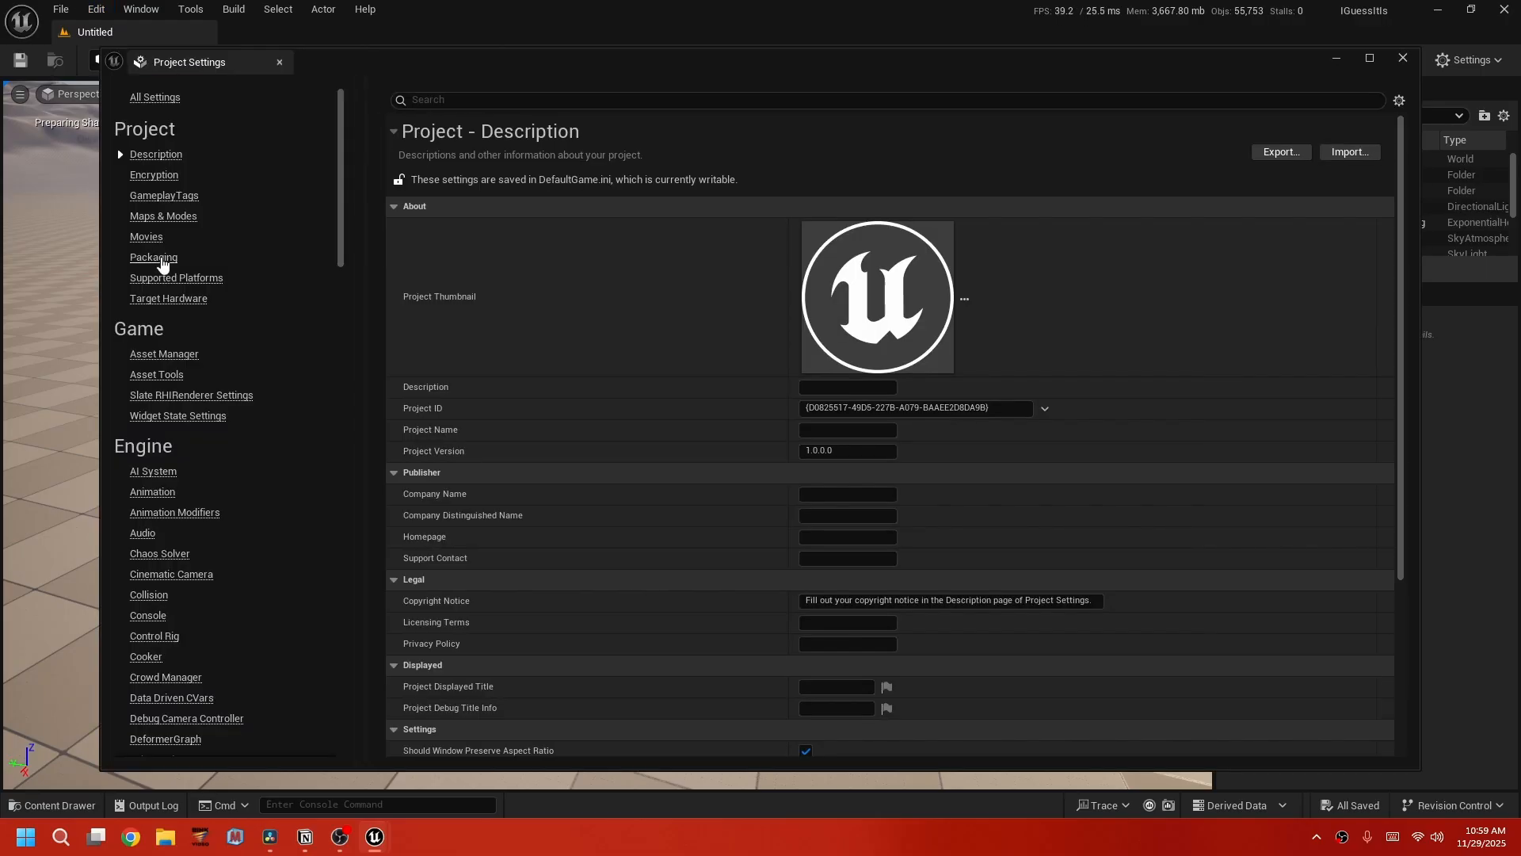
click(1372, 57)
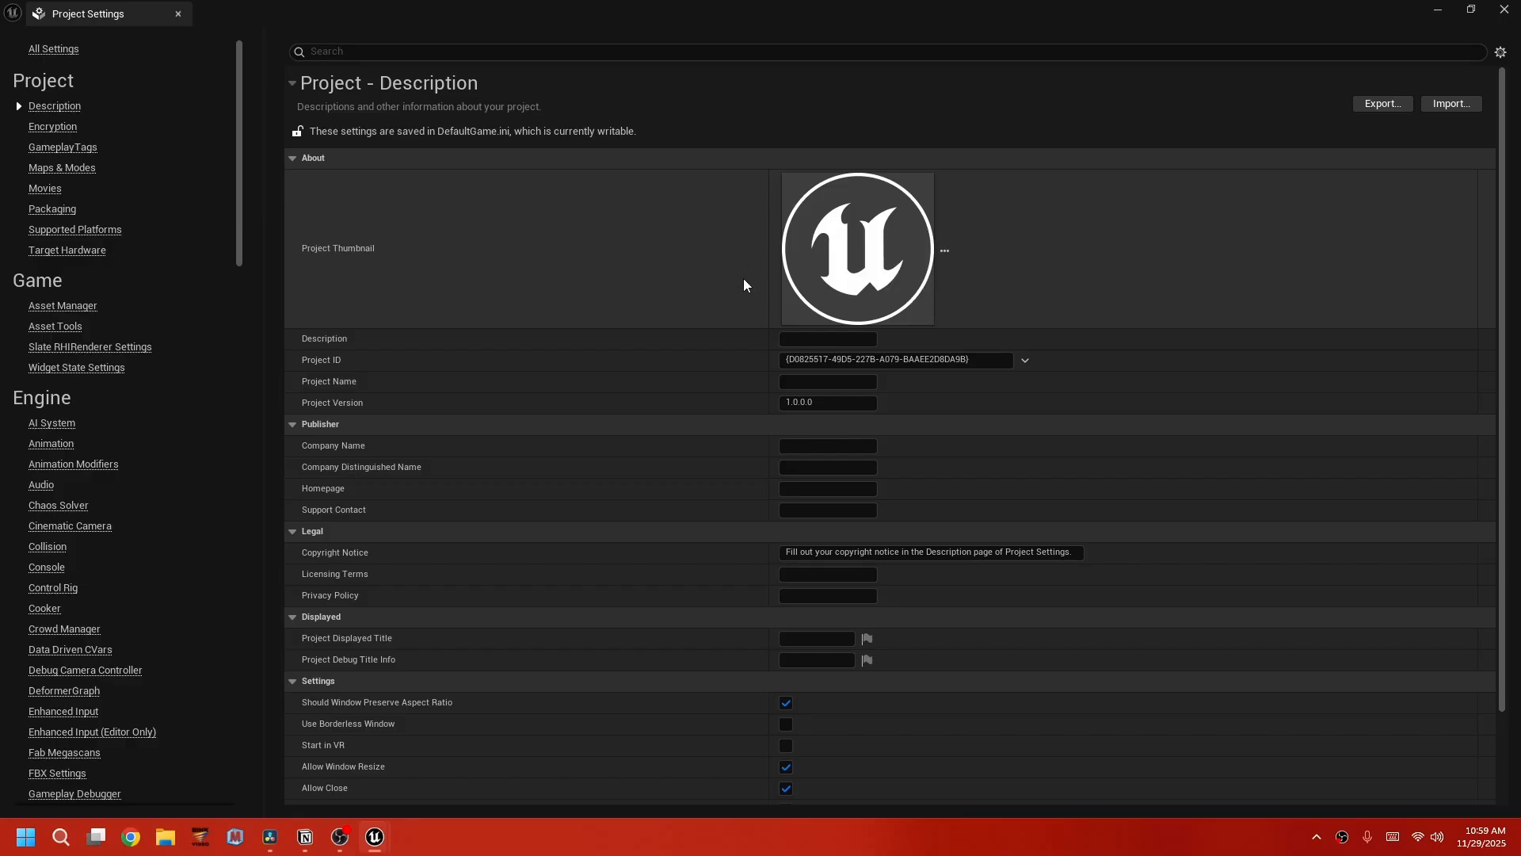
click(813, 342)
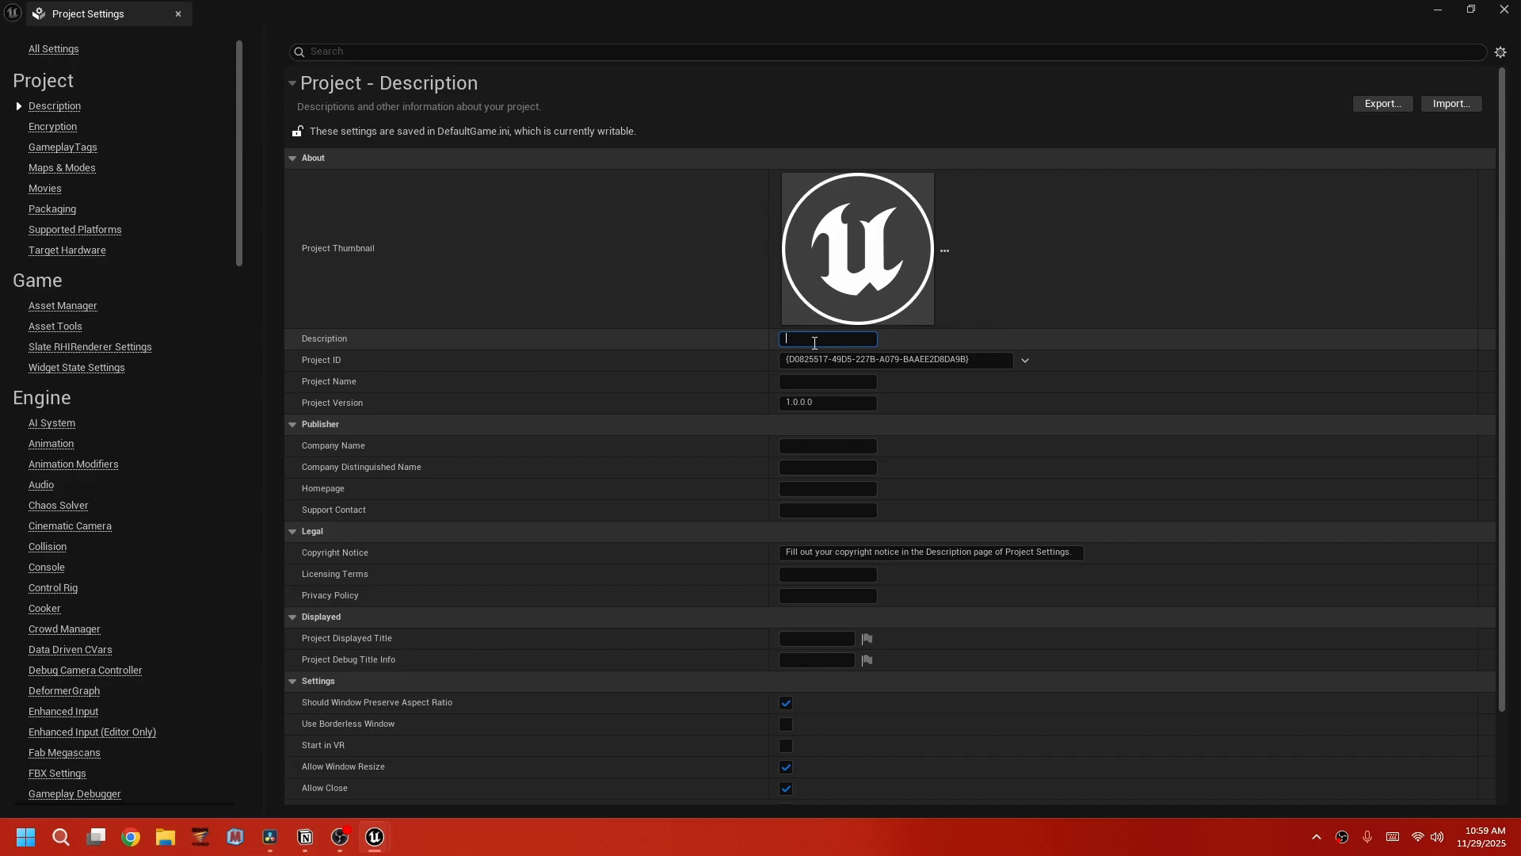
text(We are guessing over here)
Enter "ProjName Guess" as the project name in the project description settings.
click(793, 381)
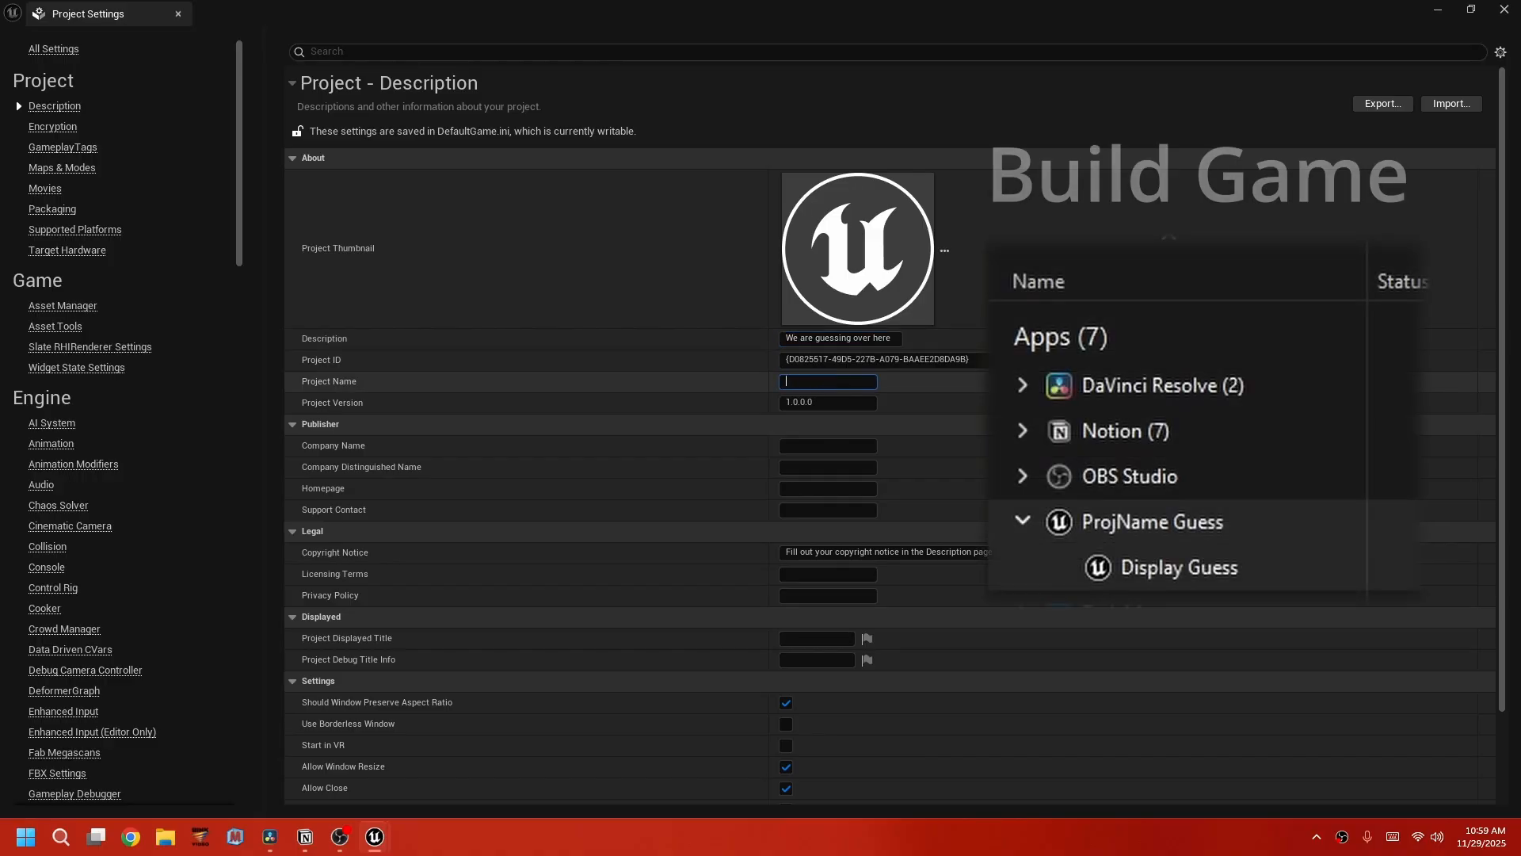
text(This is)
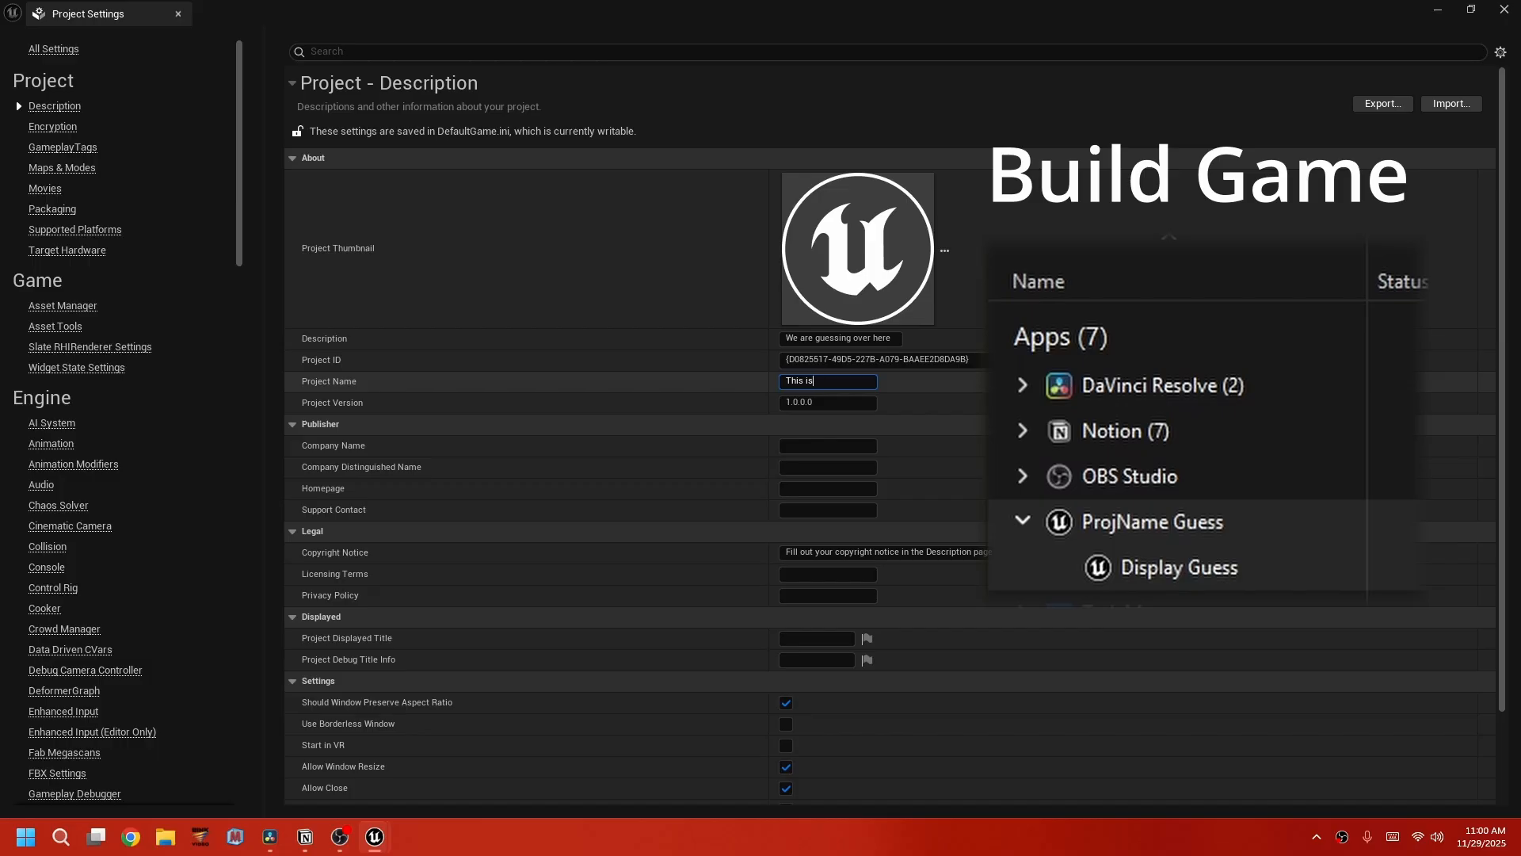
key(BackSpace)
key(BackSpace)
key(BackSpace)
text(ProjName Geuess)
Set both the publisher's company name and company distinguished name to "Ark Mith", leaving the homepage and support contact empty.
click(828, 445)
text(Ark Mith)
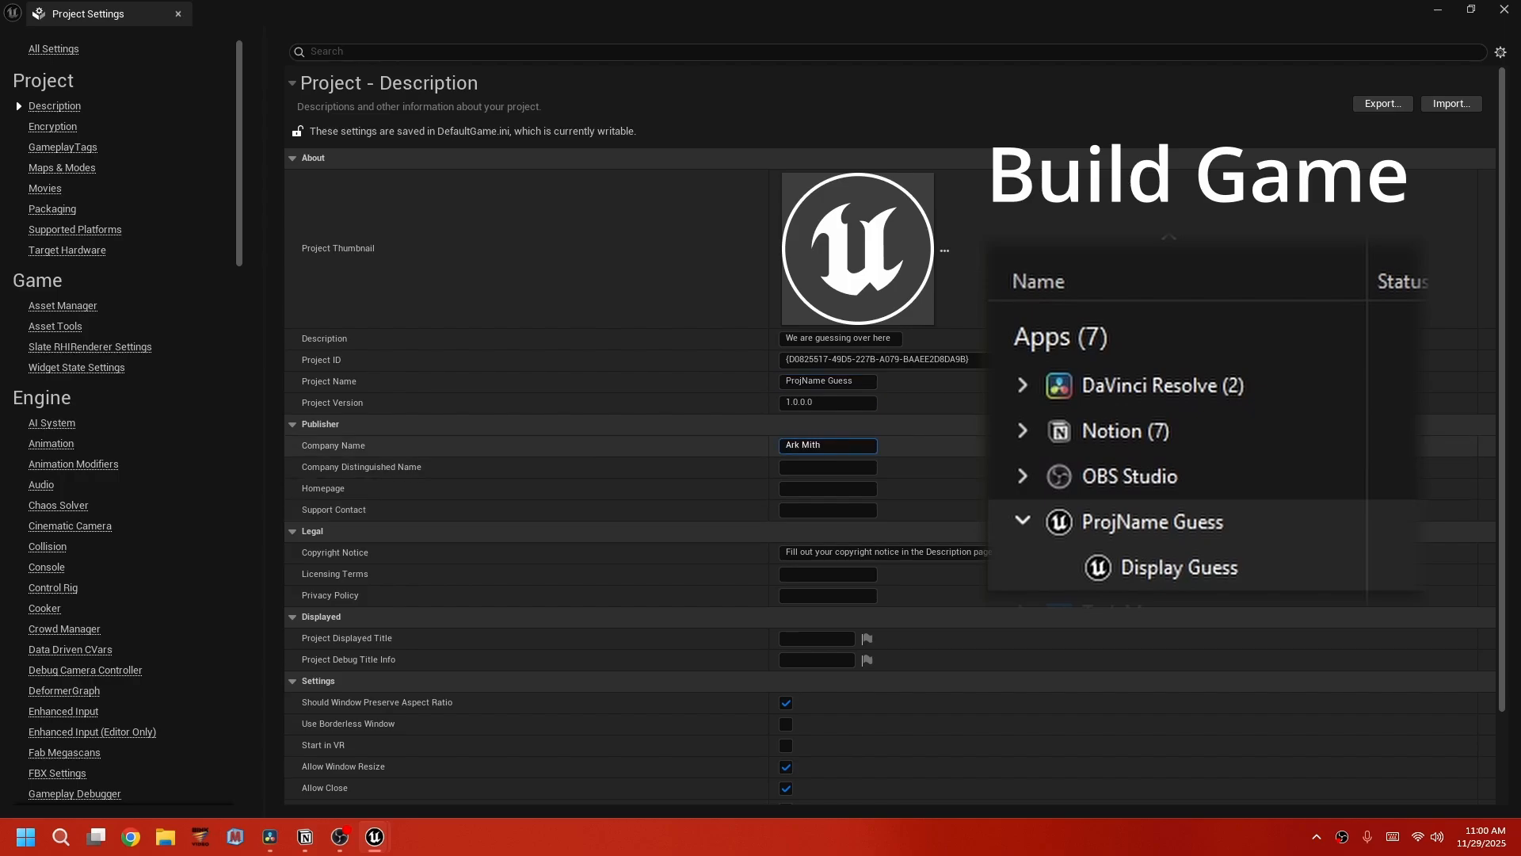
key(Tab)
text(A)
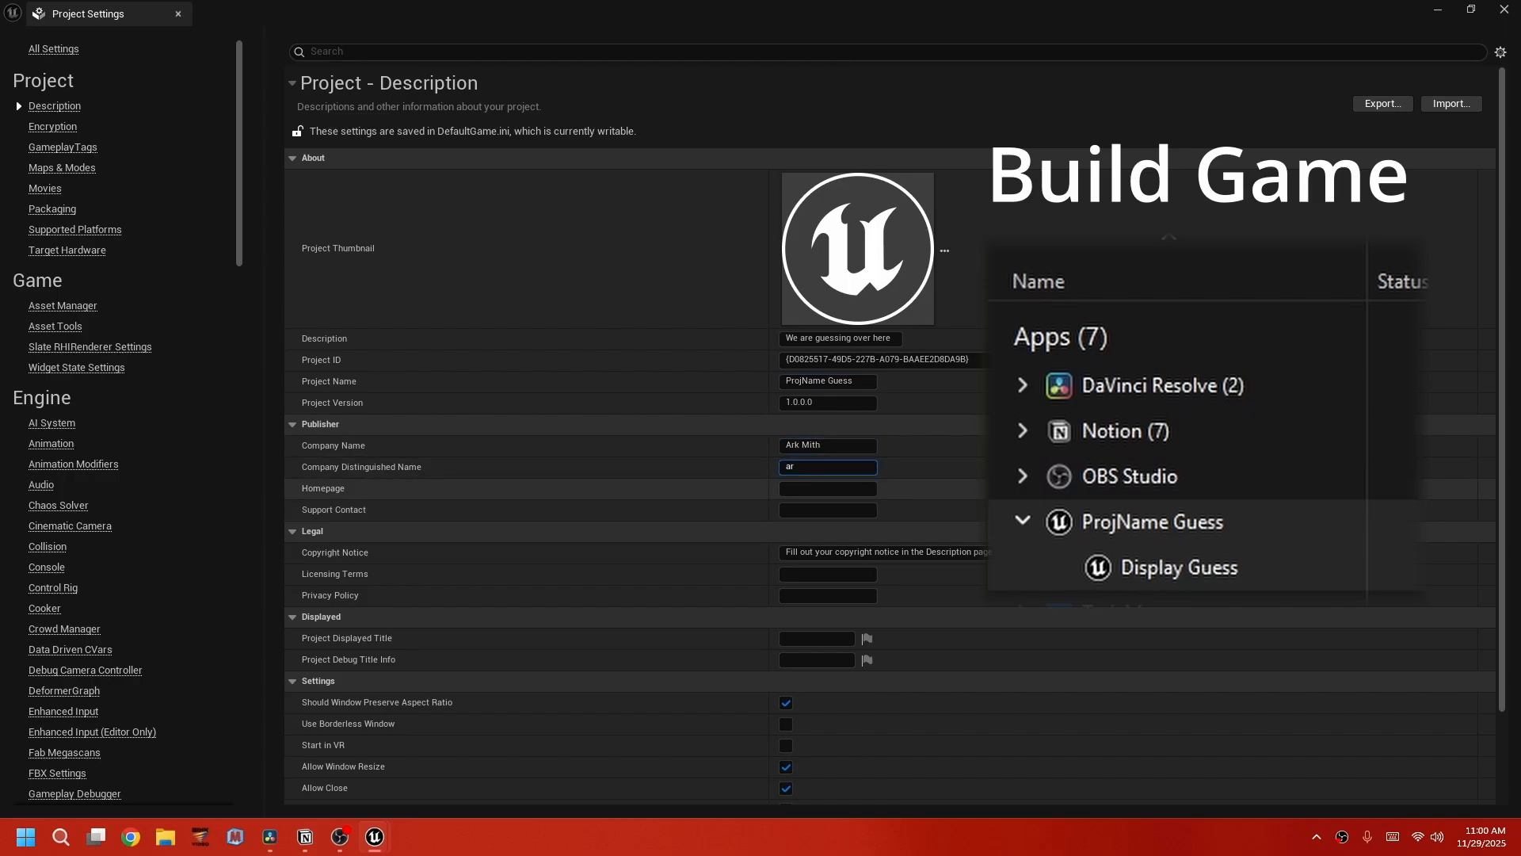
text(rk Mith)
key(Tab)
click(804, 511)
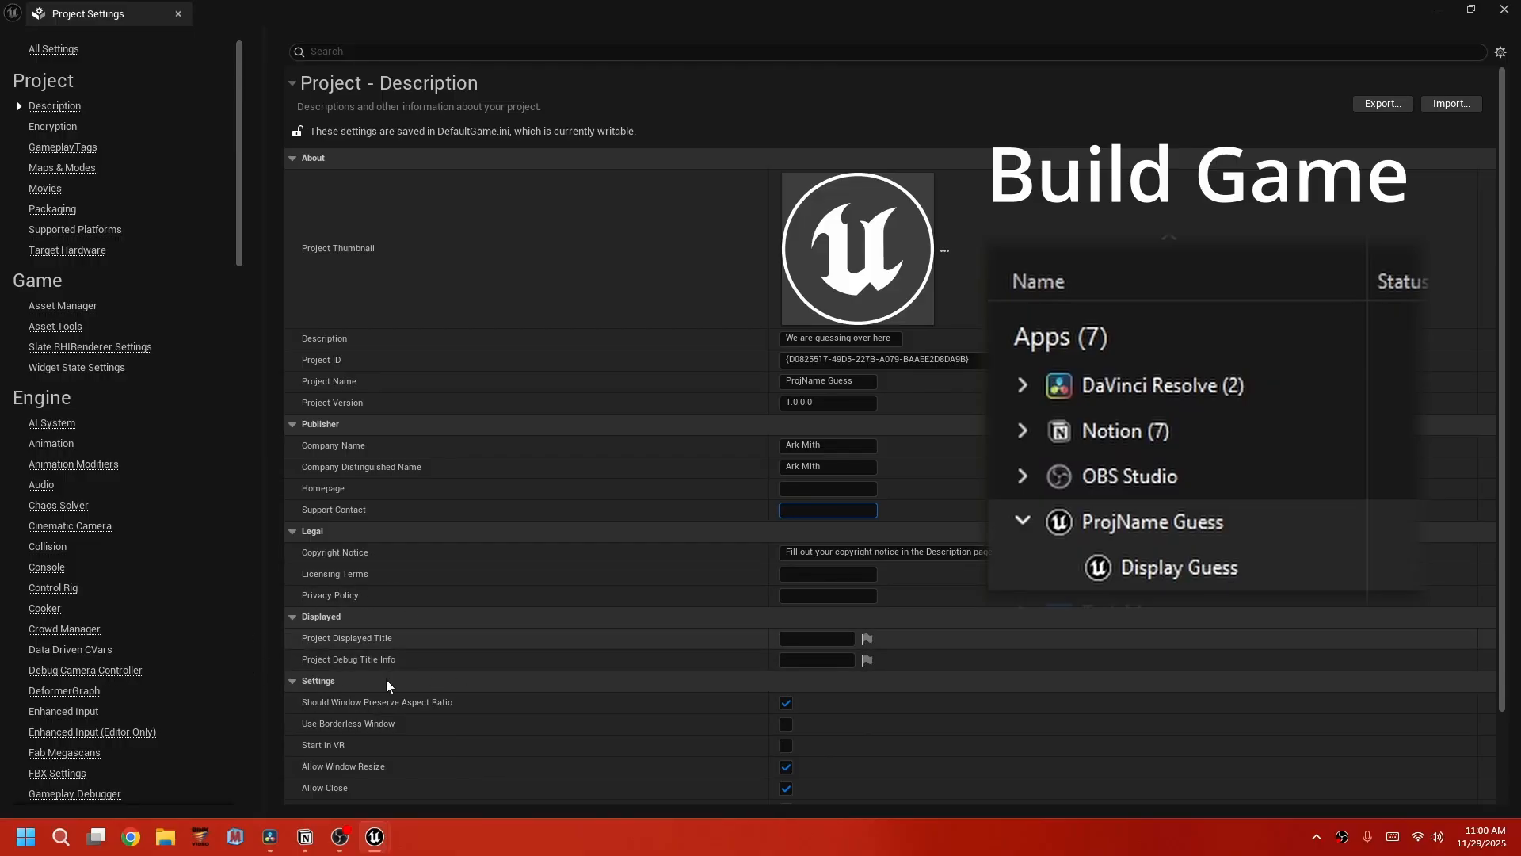
Set the project displayed title to "Display Guess" and the project debug title info to "Debug Guess".
click(814, 640)
text(Display Guess)
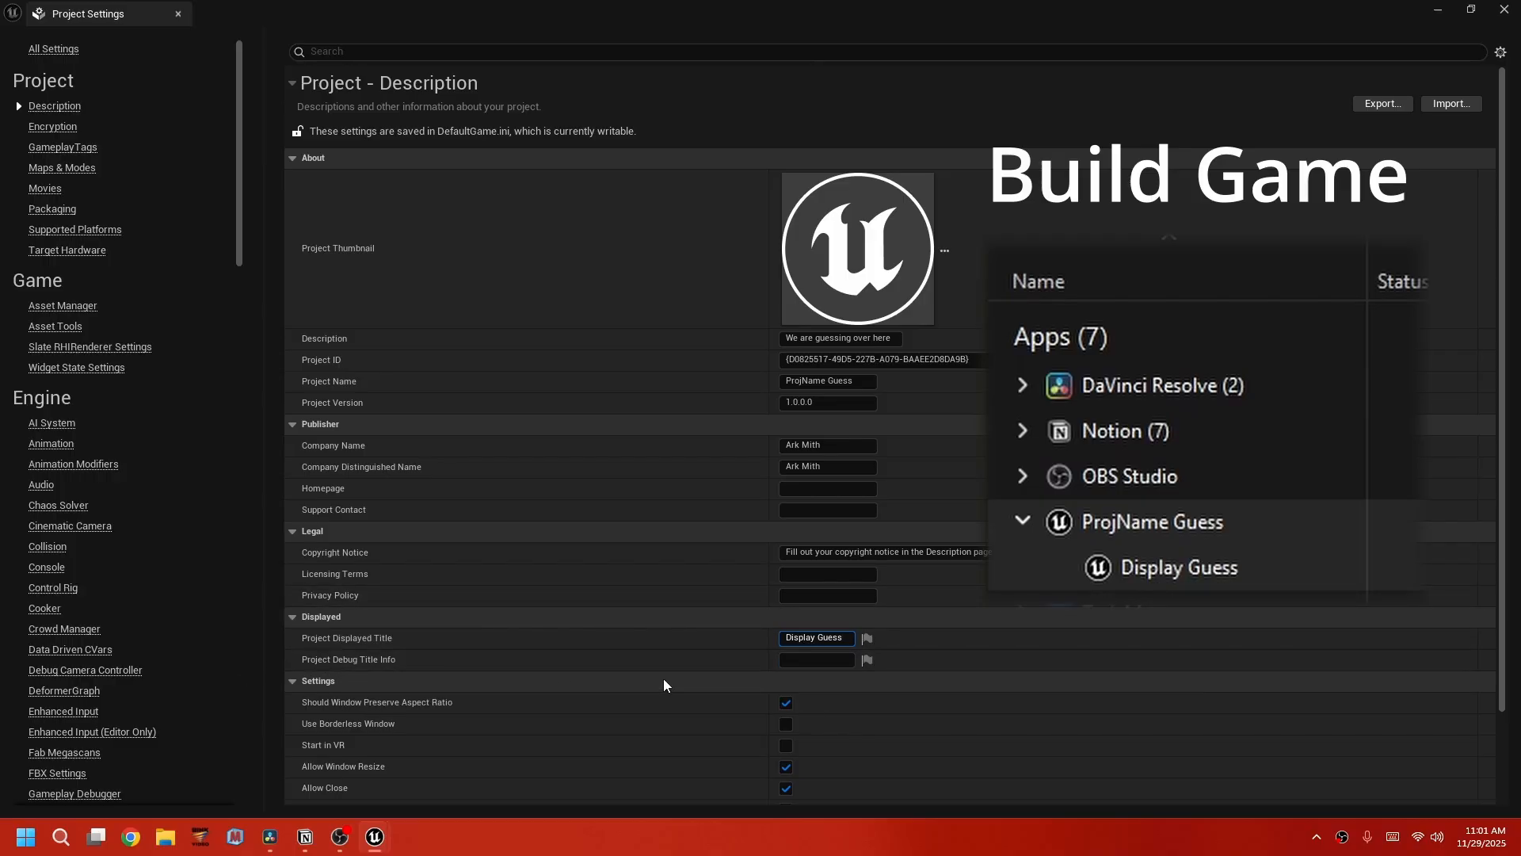
click(829, 660)
text(Debu)
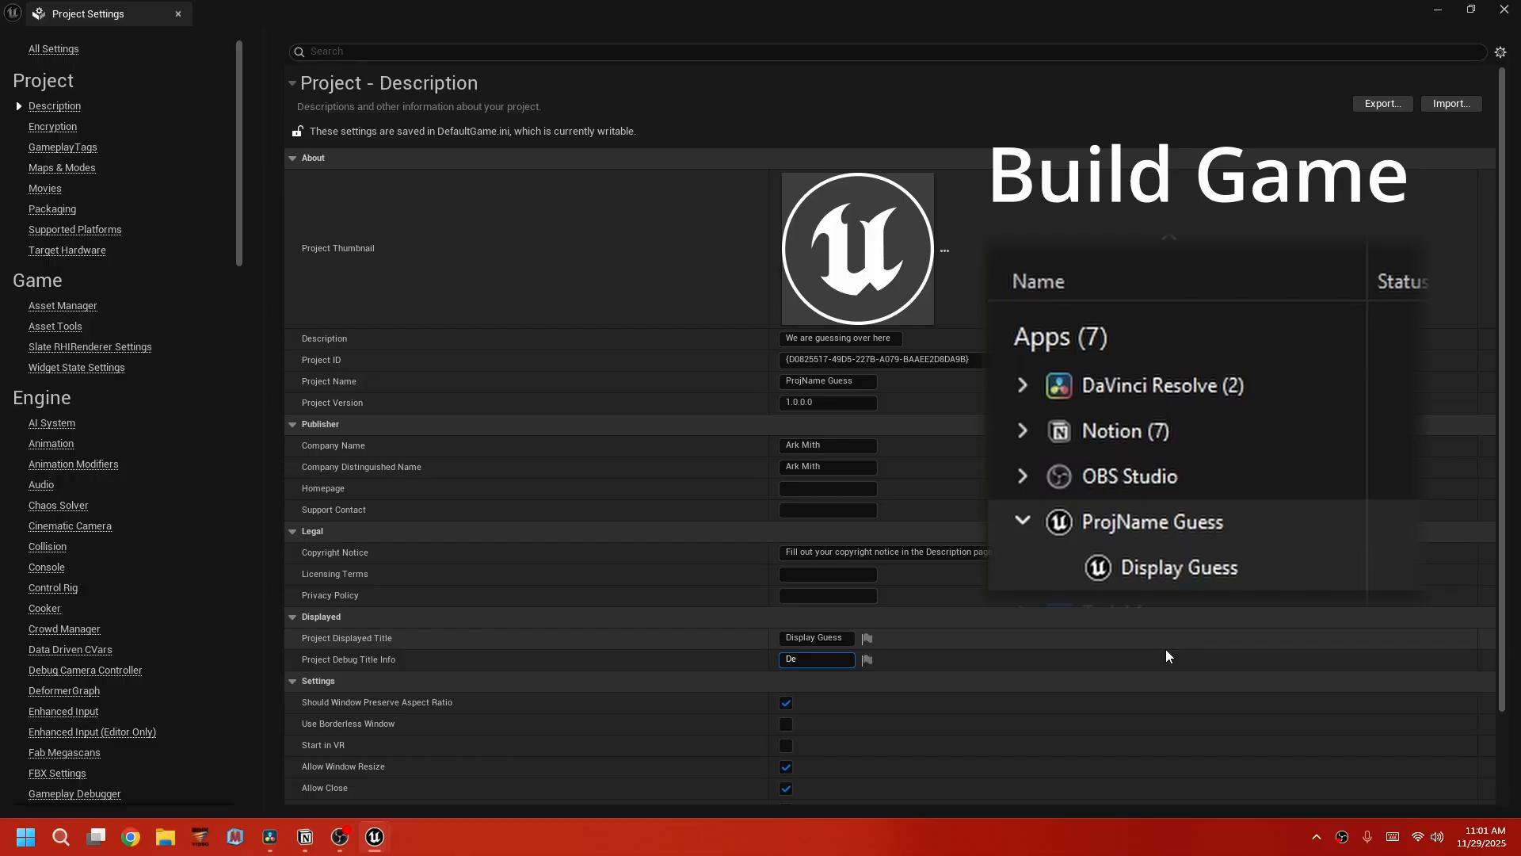
text(g Guess)
key(Return)
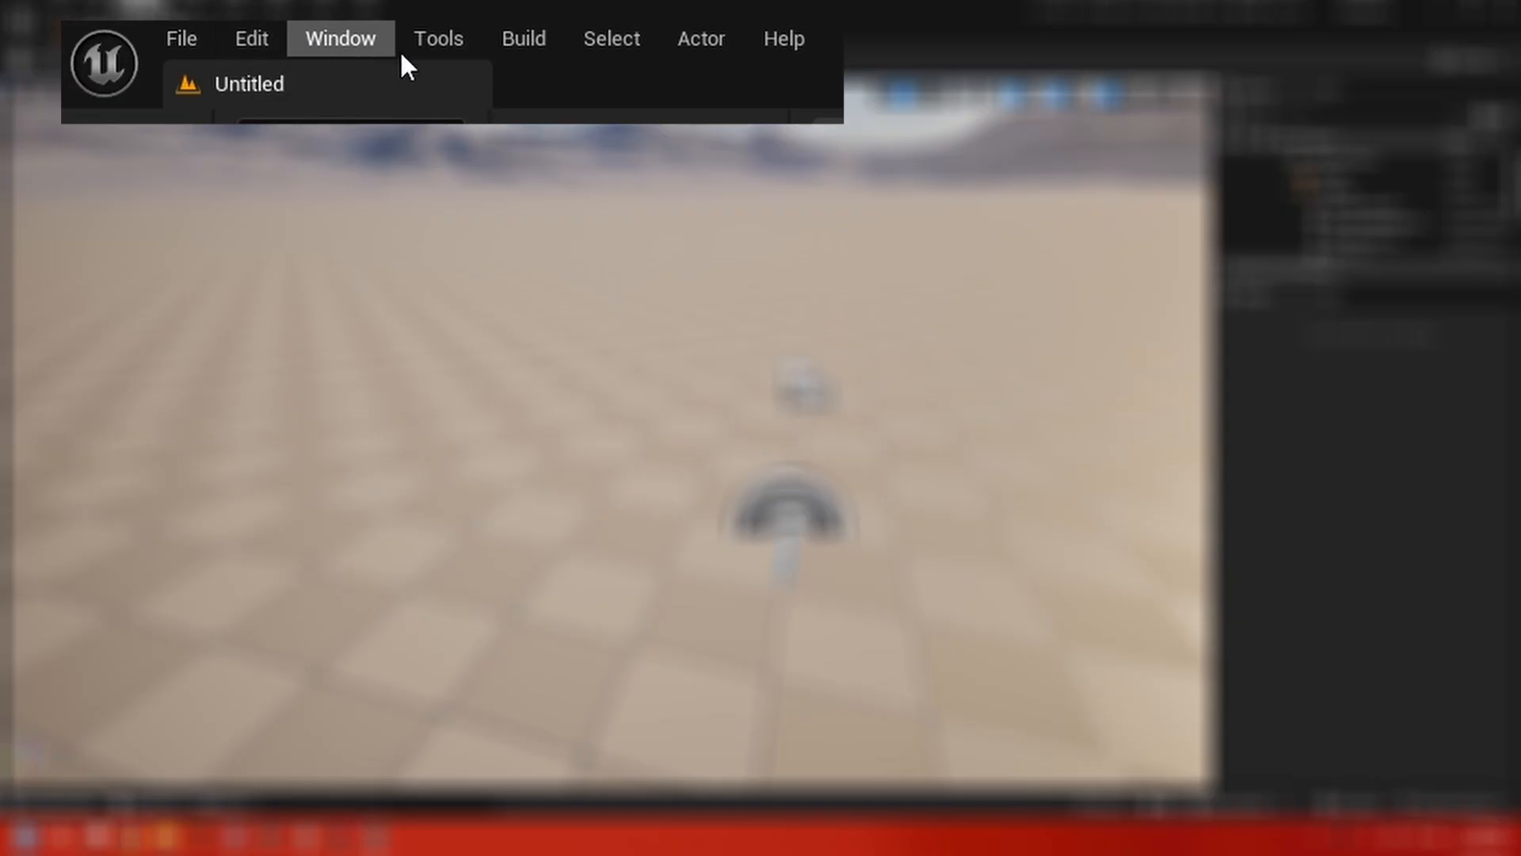
Start a new C++ class with None as its parent class and set the class type to Public.
click(459, 36)
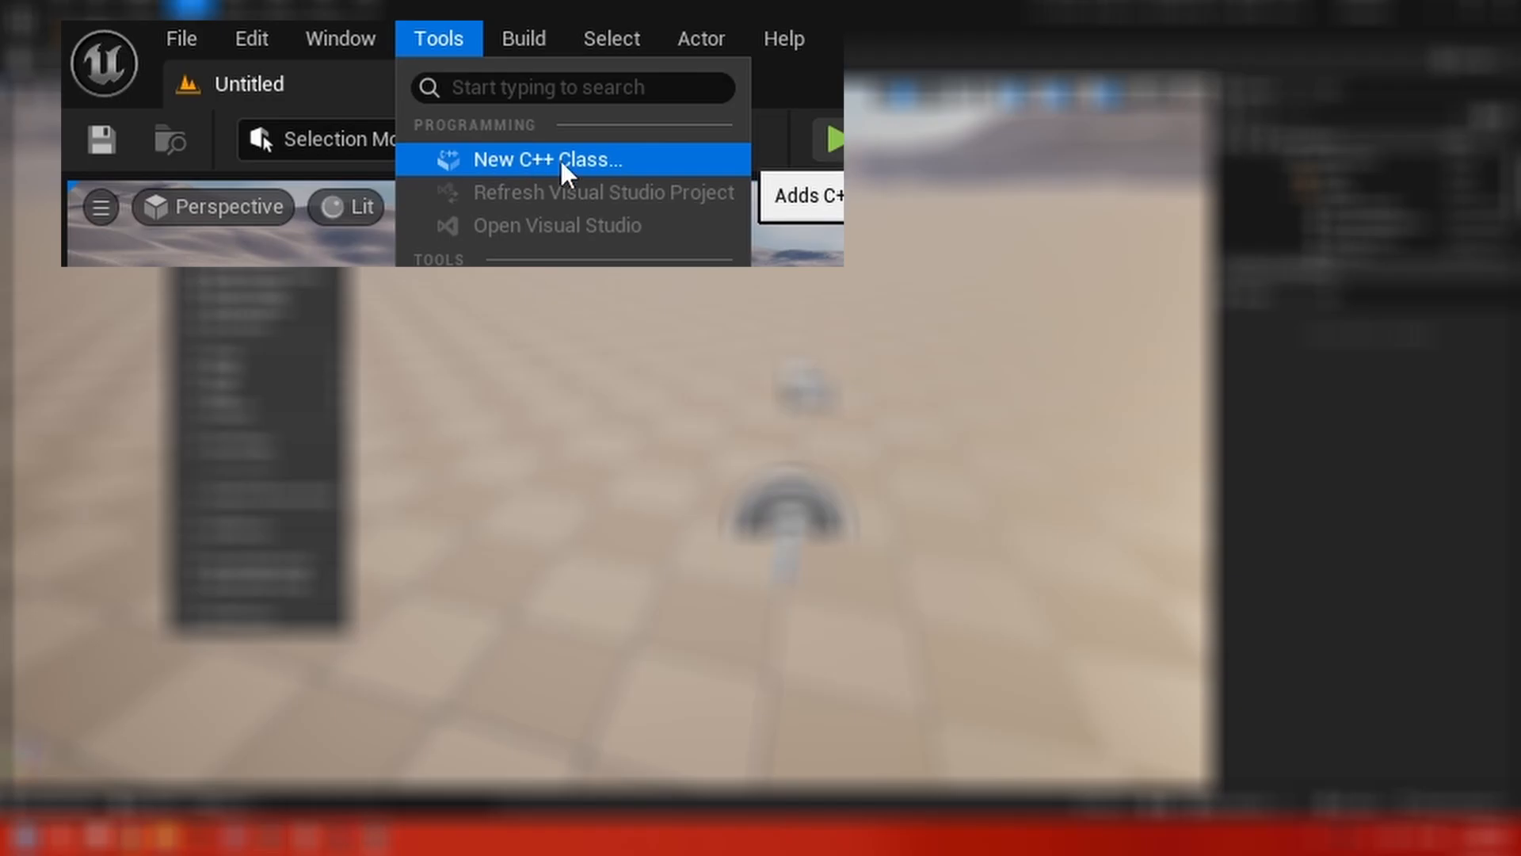
click(239, 70)
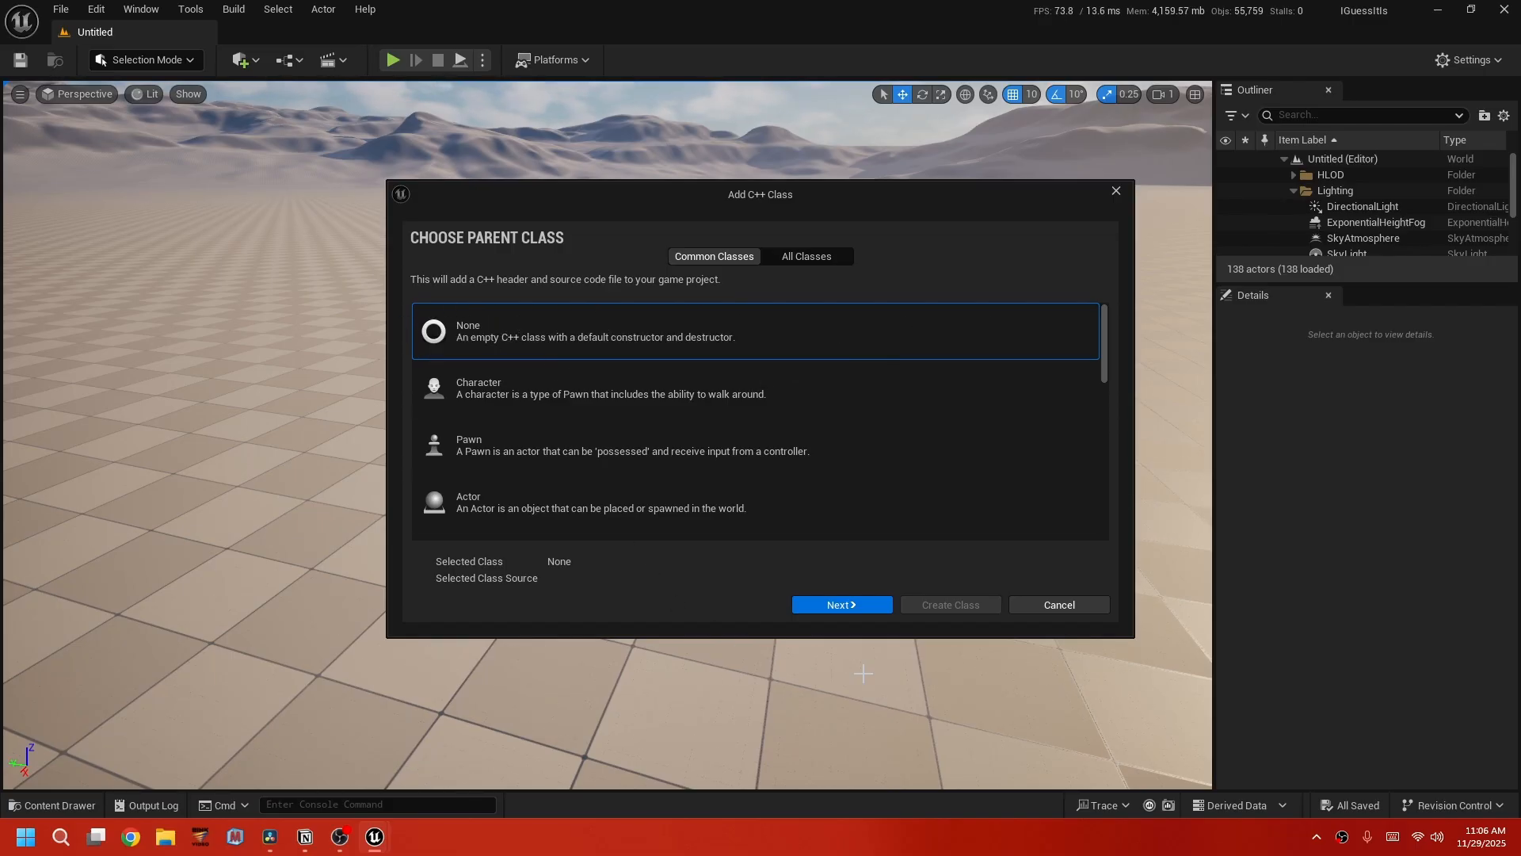
click(871, 605)
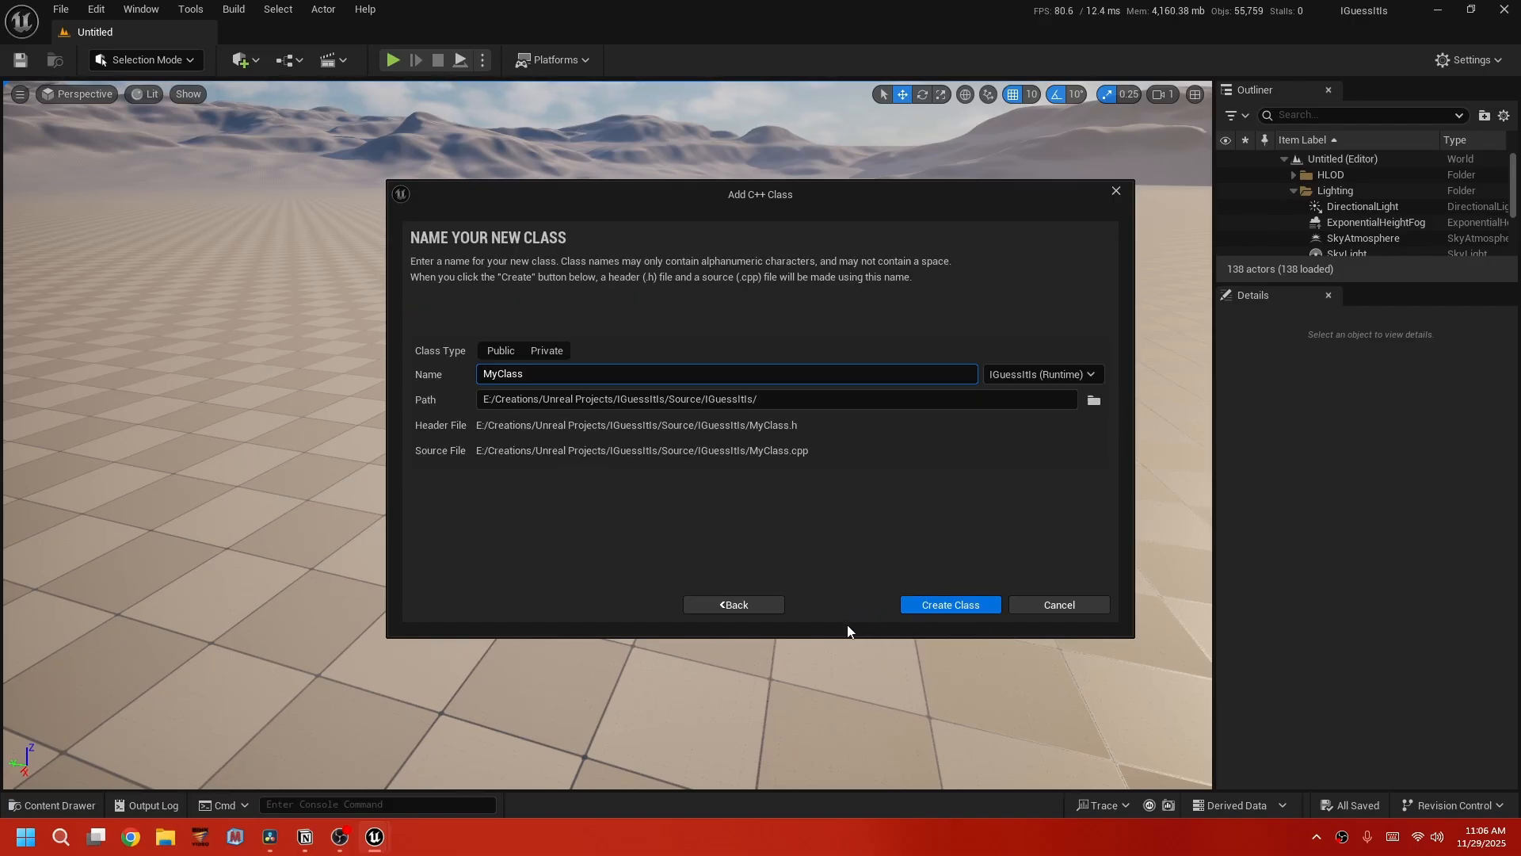
click(504, 354)
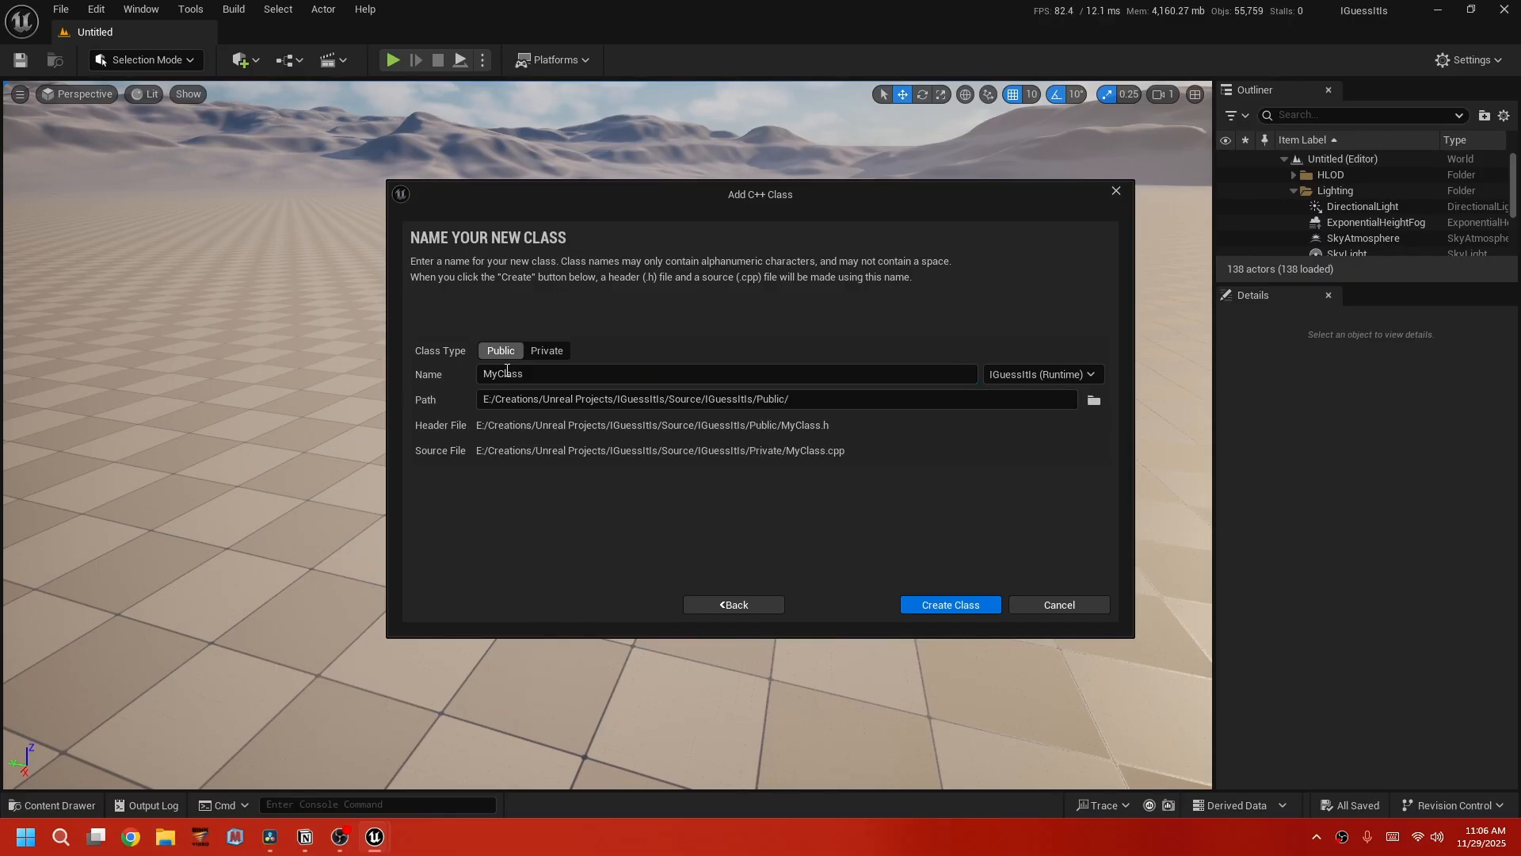
Name the new C++ class TemporaryClass.
click(479, 373)
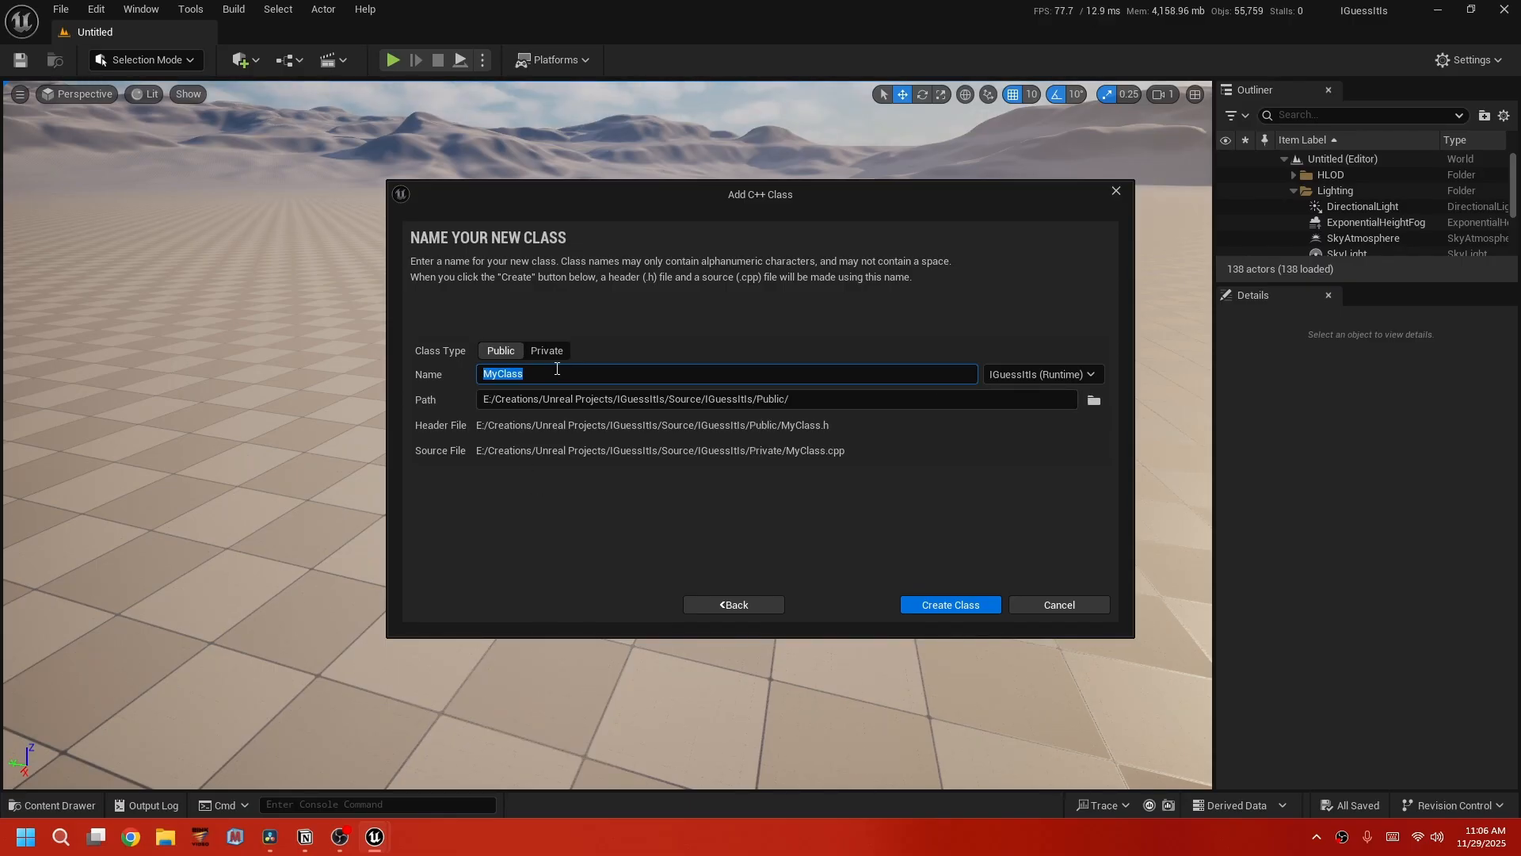
text(Tempr)
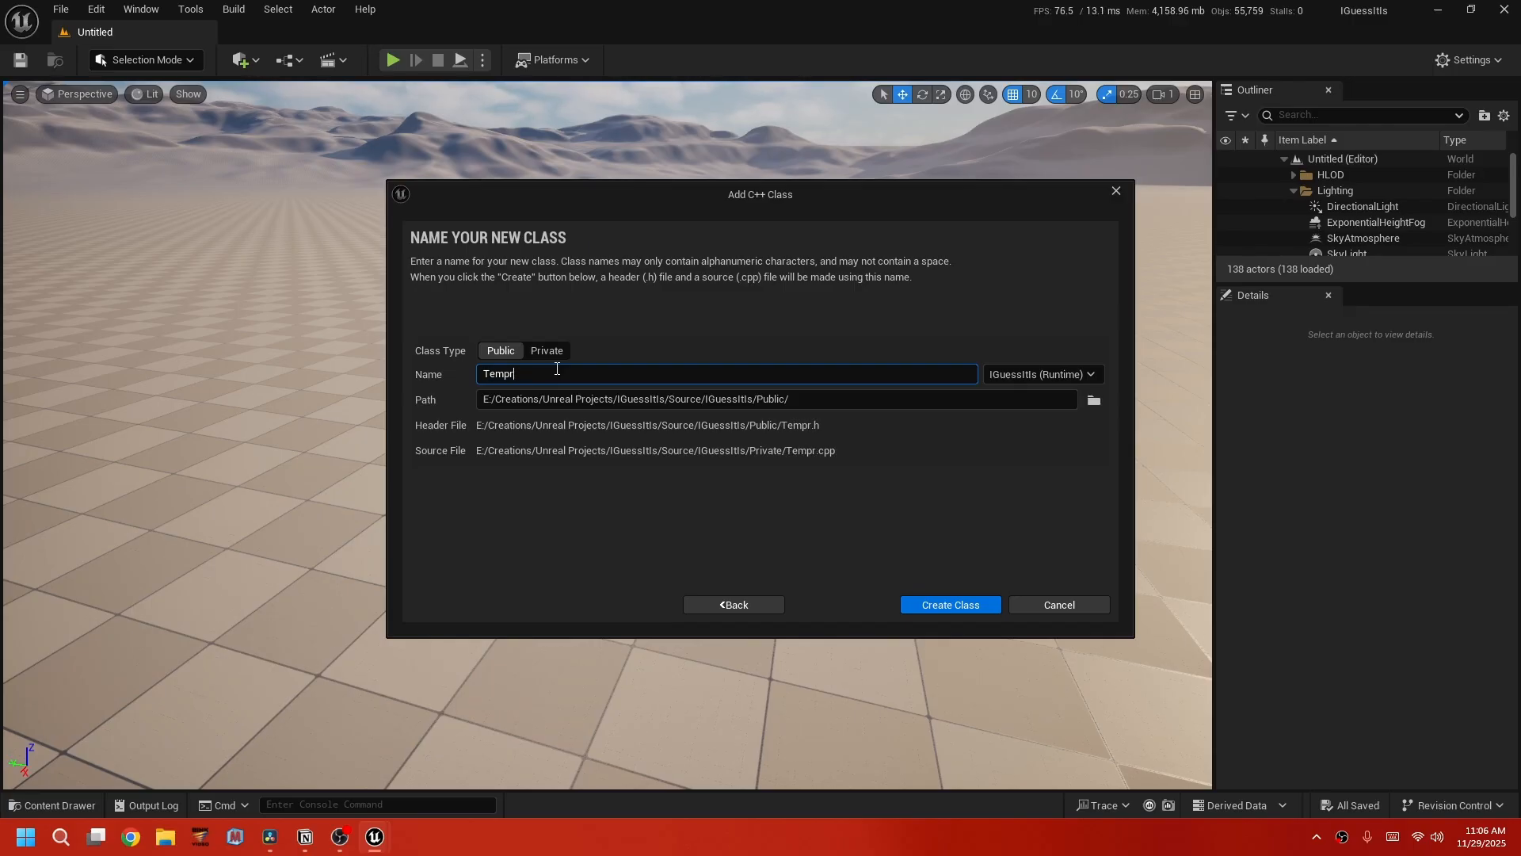
key(BackSpace)
text(orary)
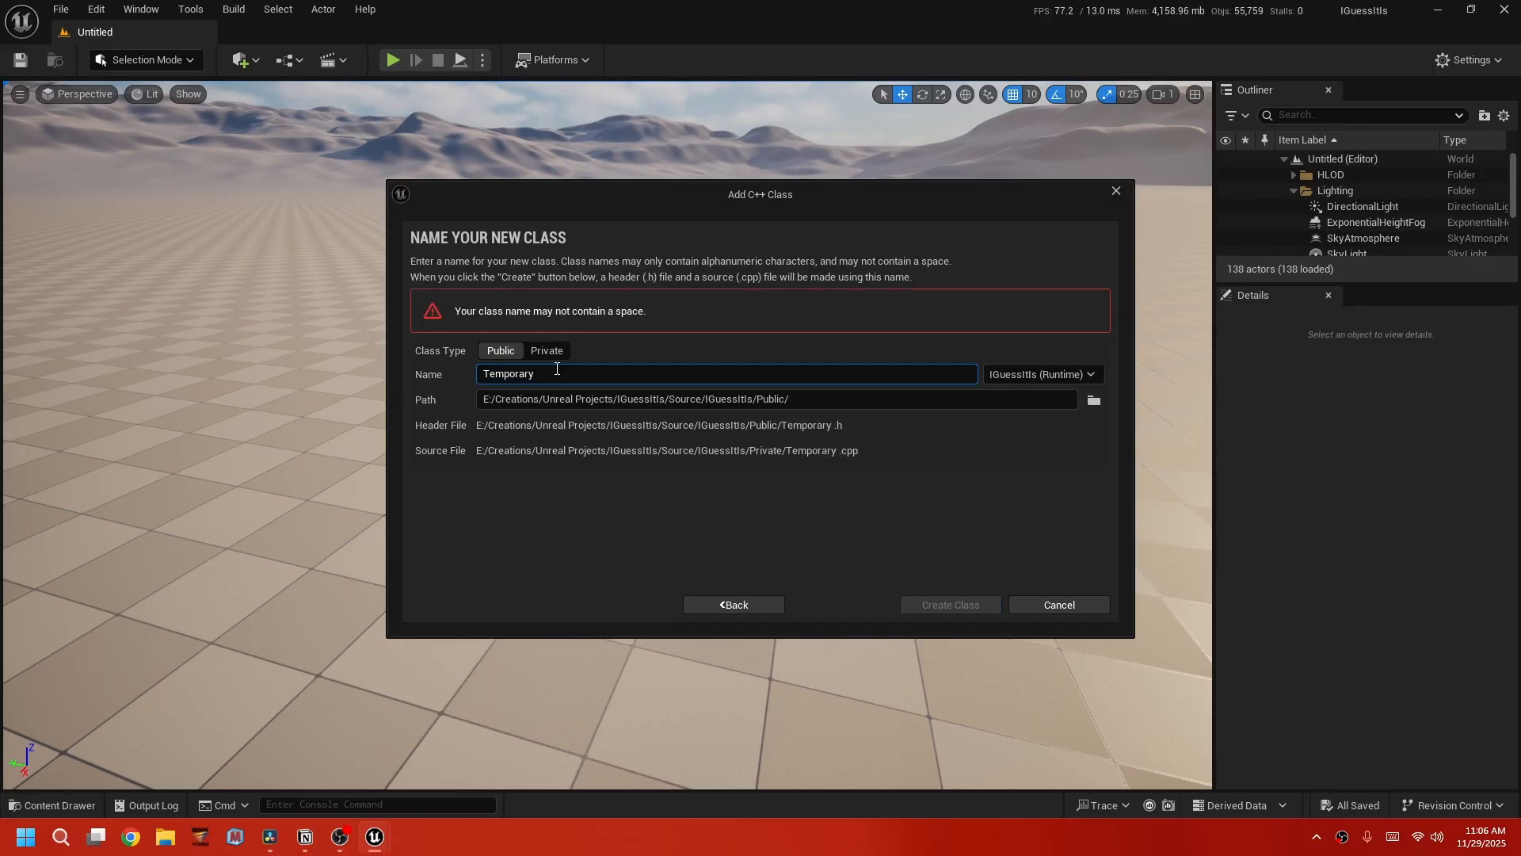
text(Class)
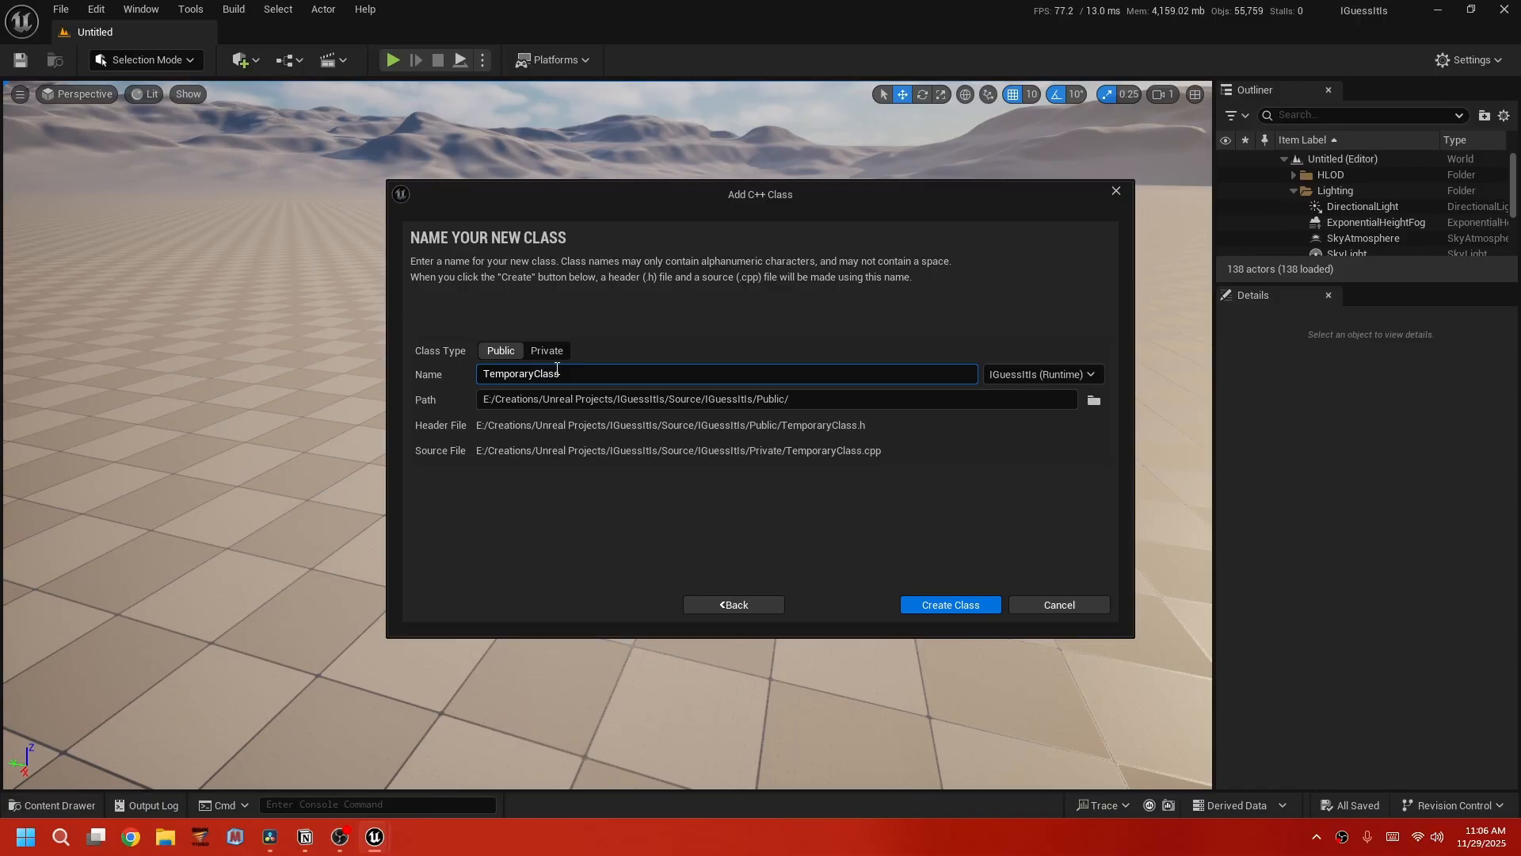
click(563, 513)
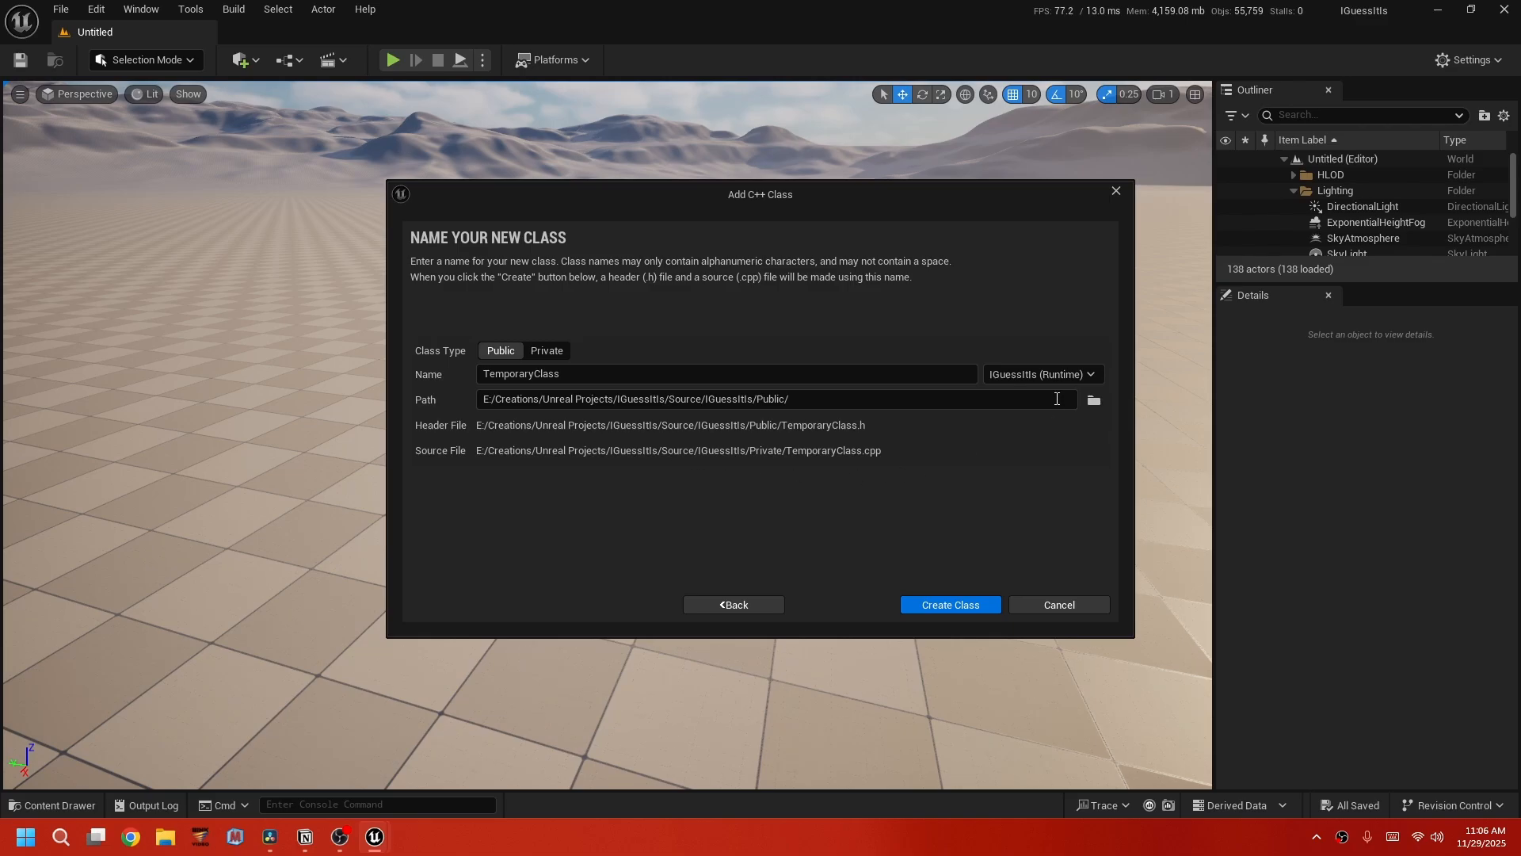
Create the class, acknowledge the message about included sources and decline to edit the code now.
click(943, 609)
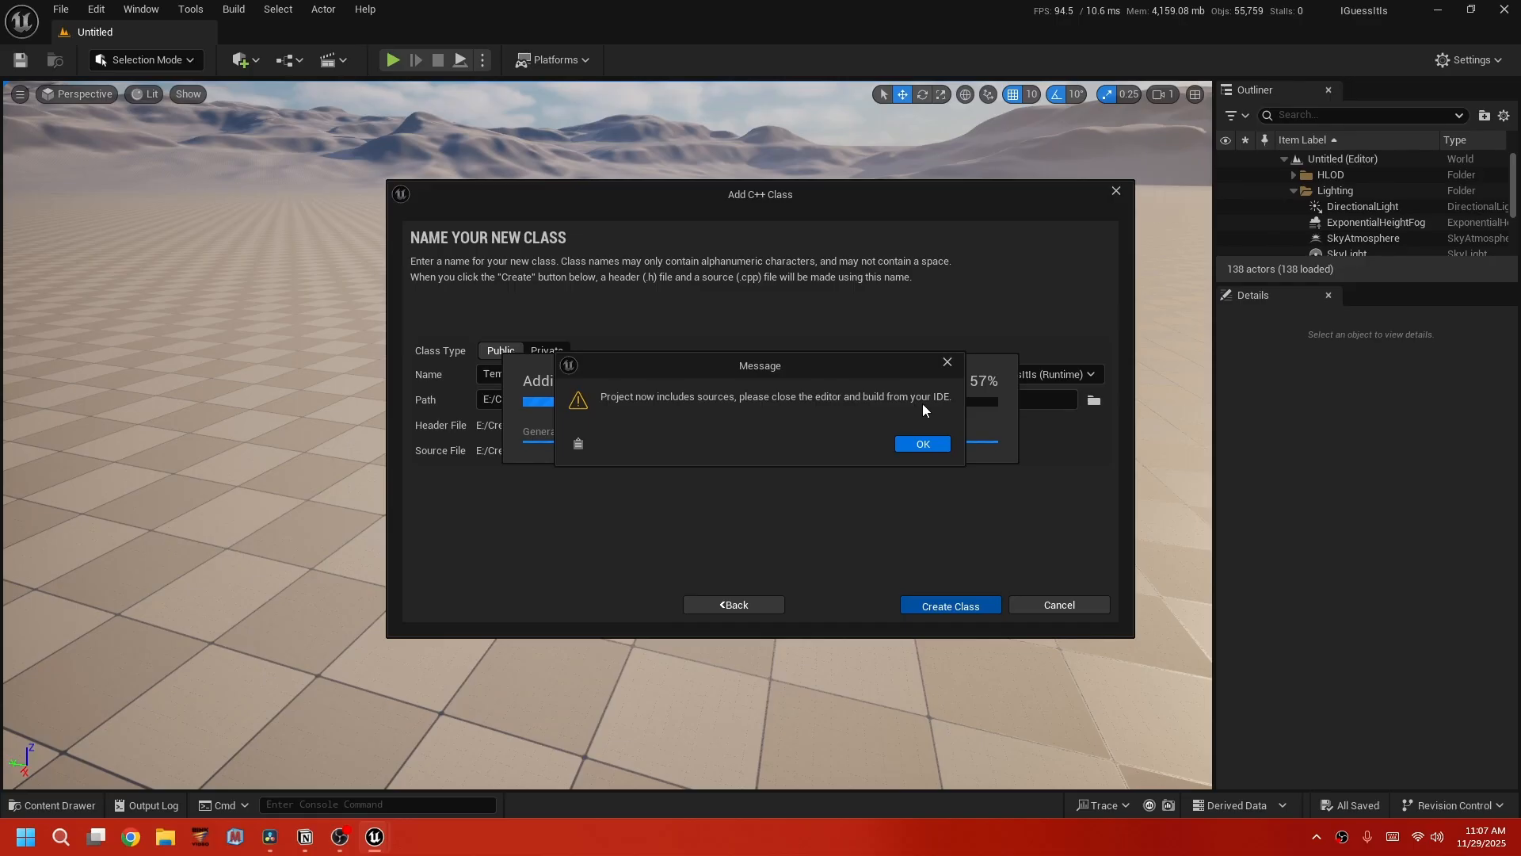
click(924, 443)
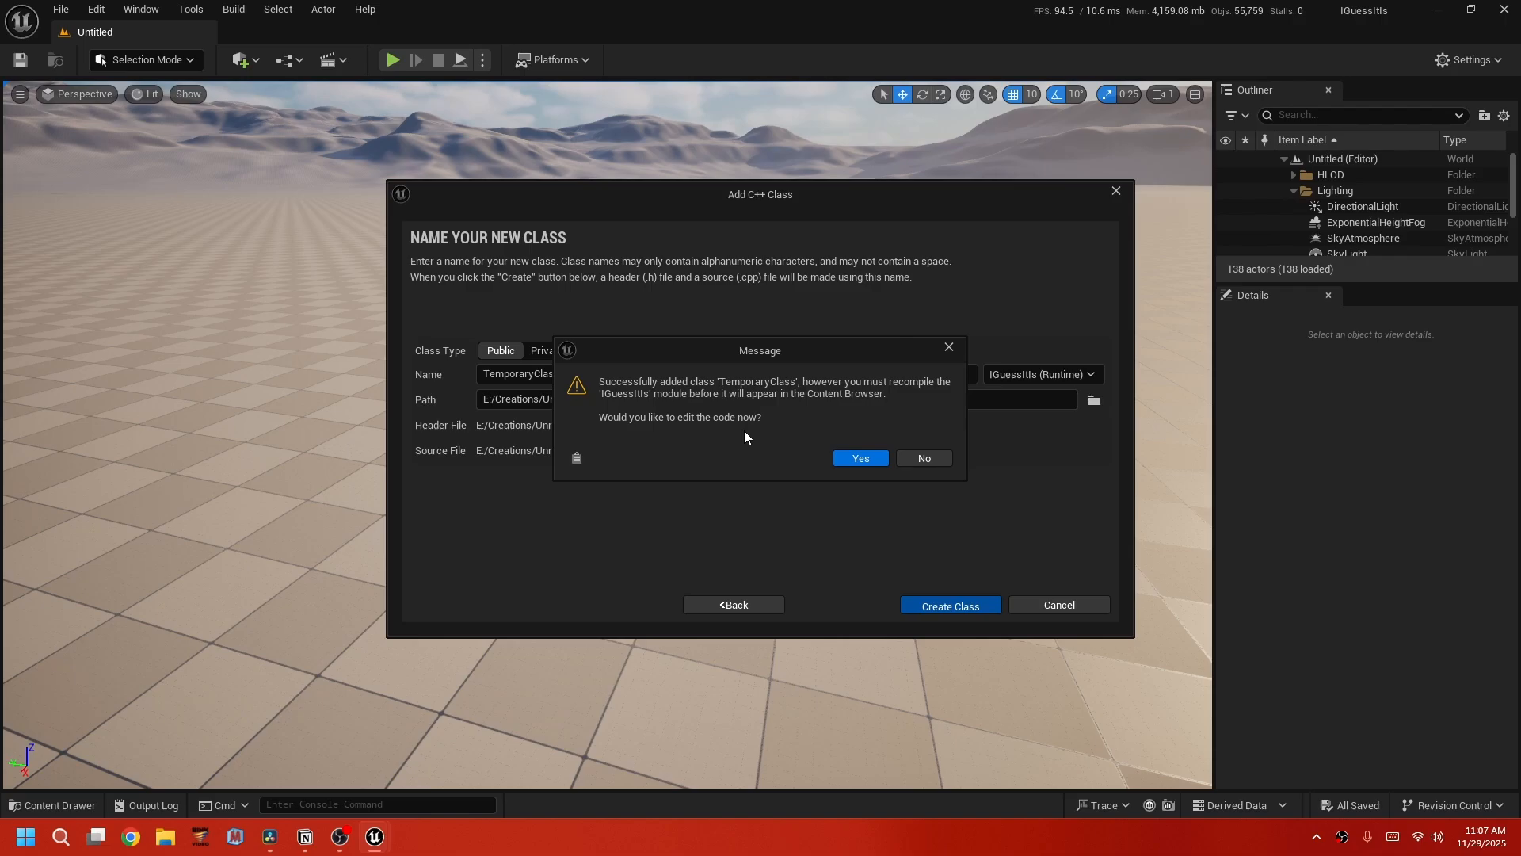
click(929, 459)
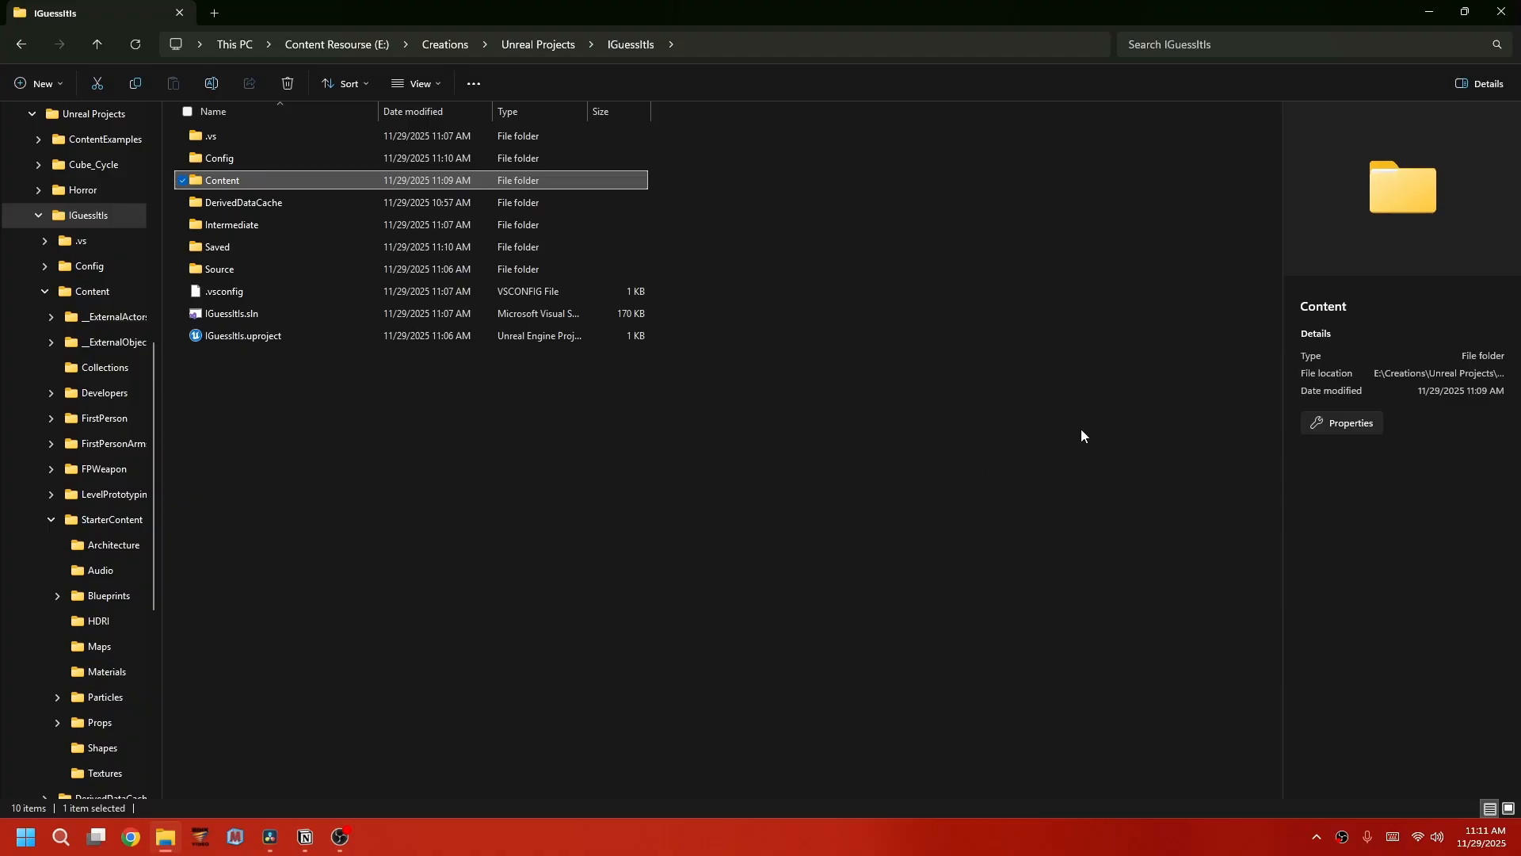
Open IGuessItIs.uproject from the project folder and agree to rebuild the missing IGuessItIs modules.
click(195, 337)
right_click(214, 334)
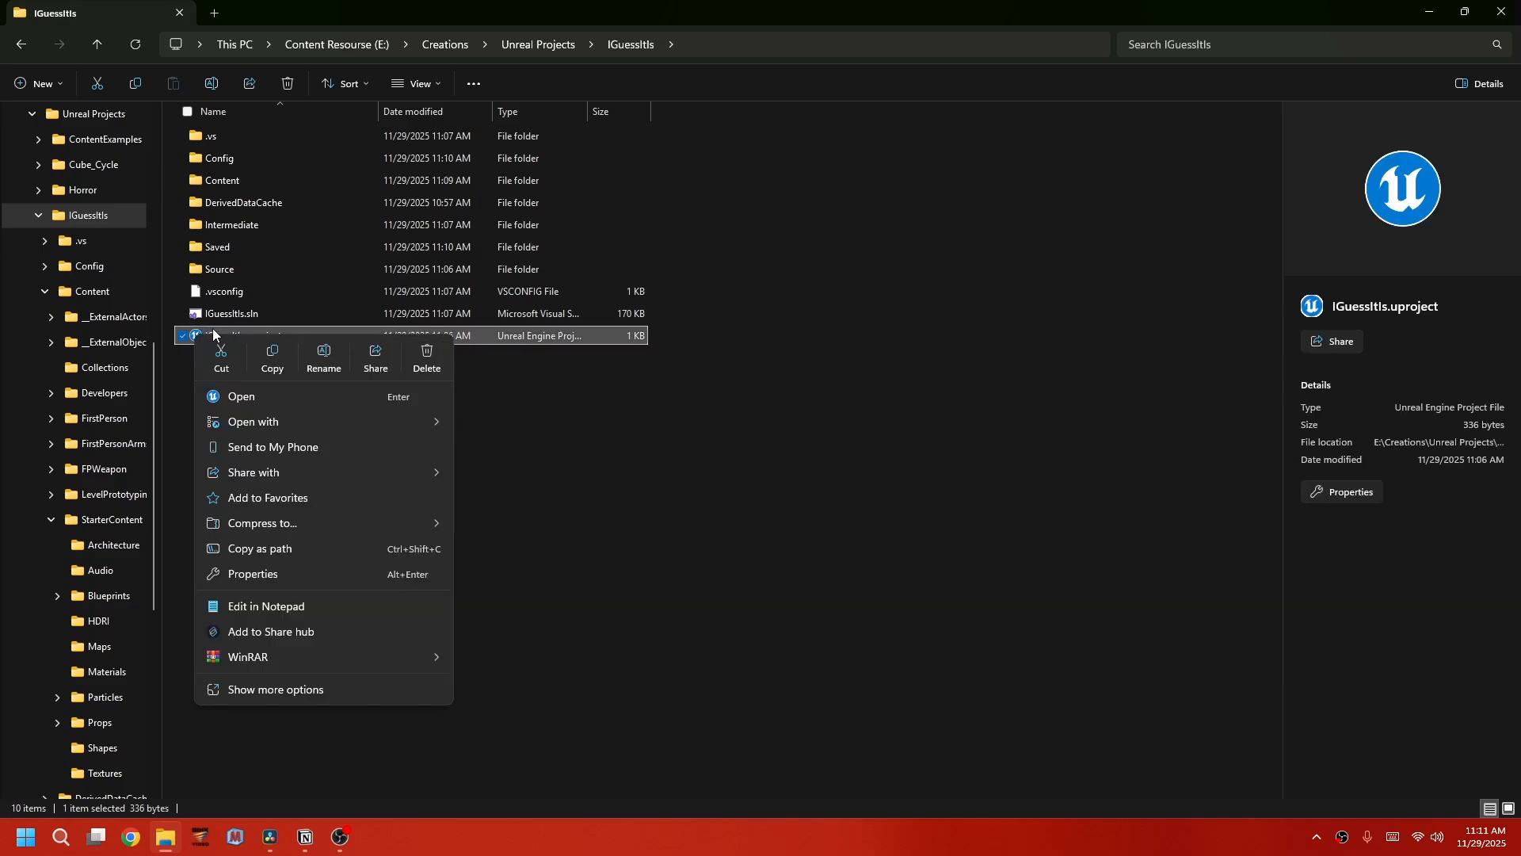
click(242, 397)
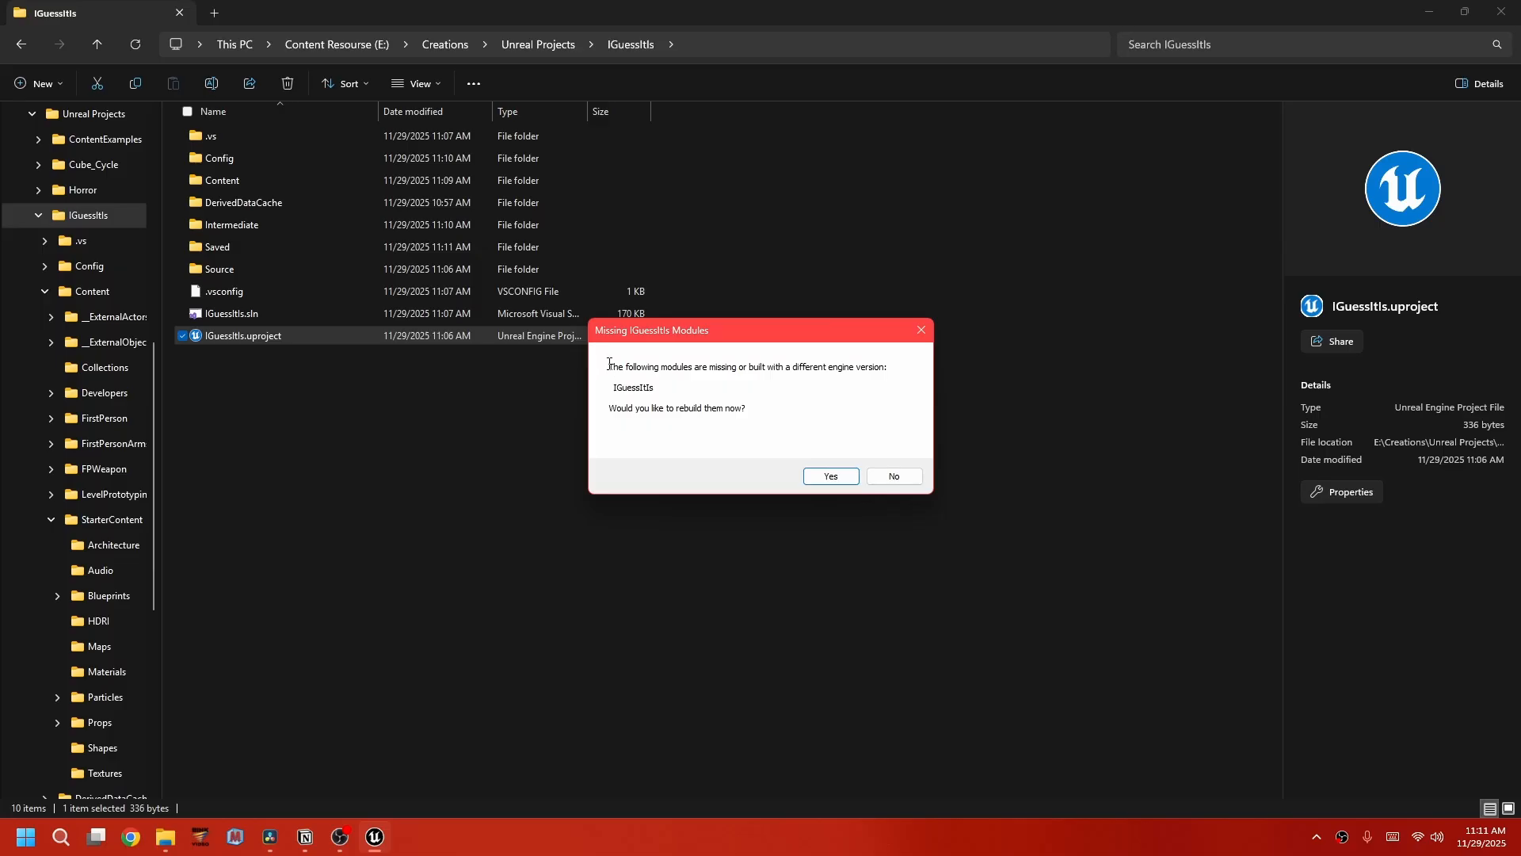
drag(705, 366, 889, 365)
click(889, 365)
drag(665, 387, 765, 406)
click(764, 406)
click(831, 476)
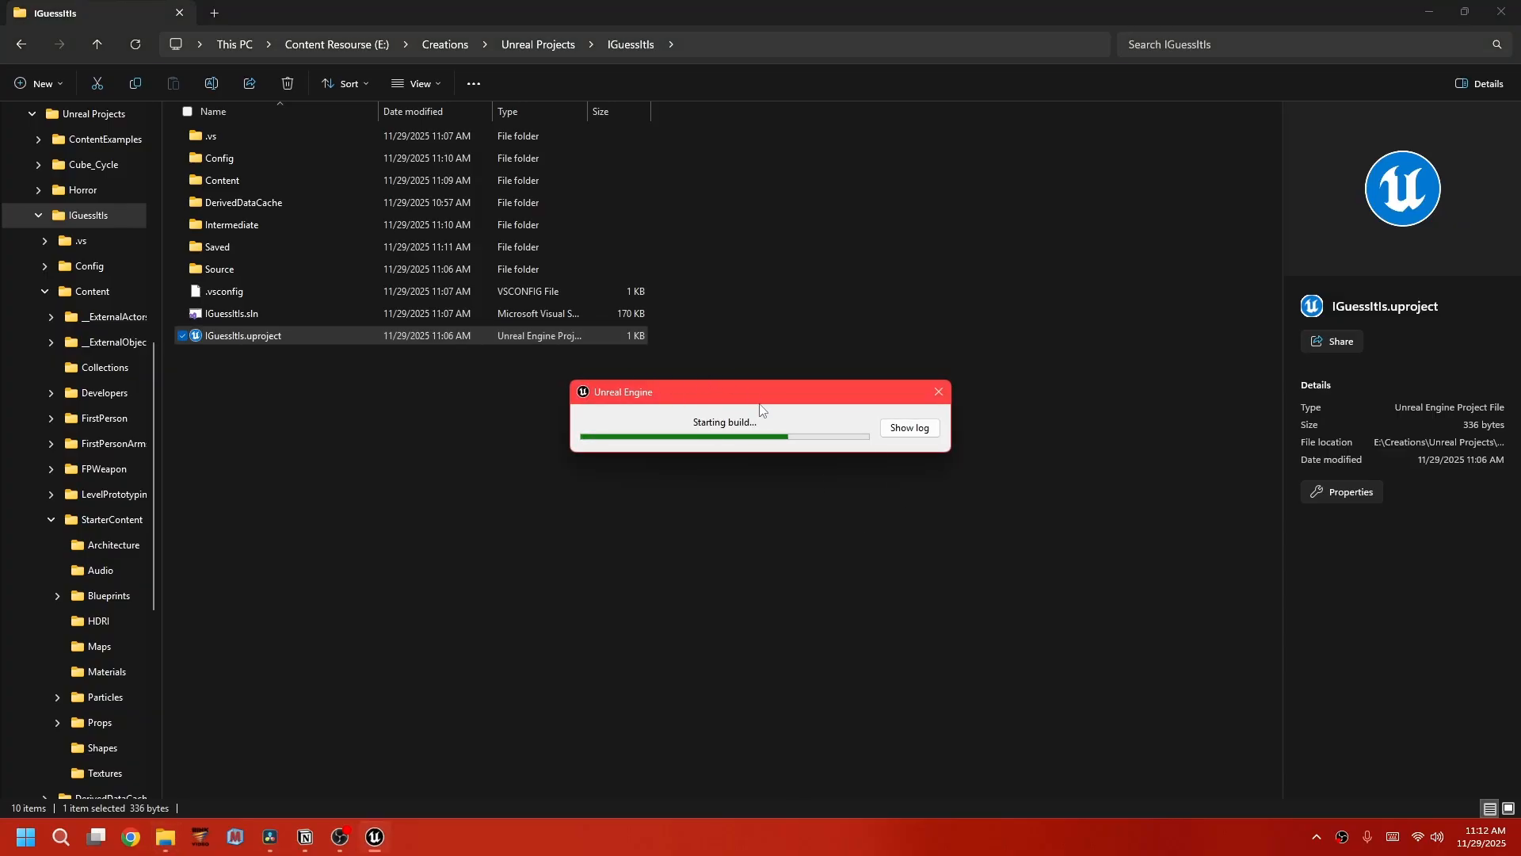
Show the module build's log and examine the lines on the started build actions.
click(911, 429)
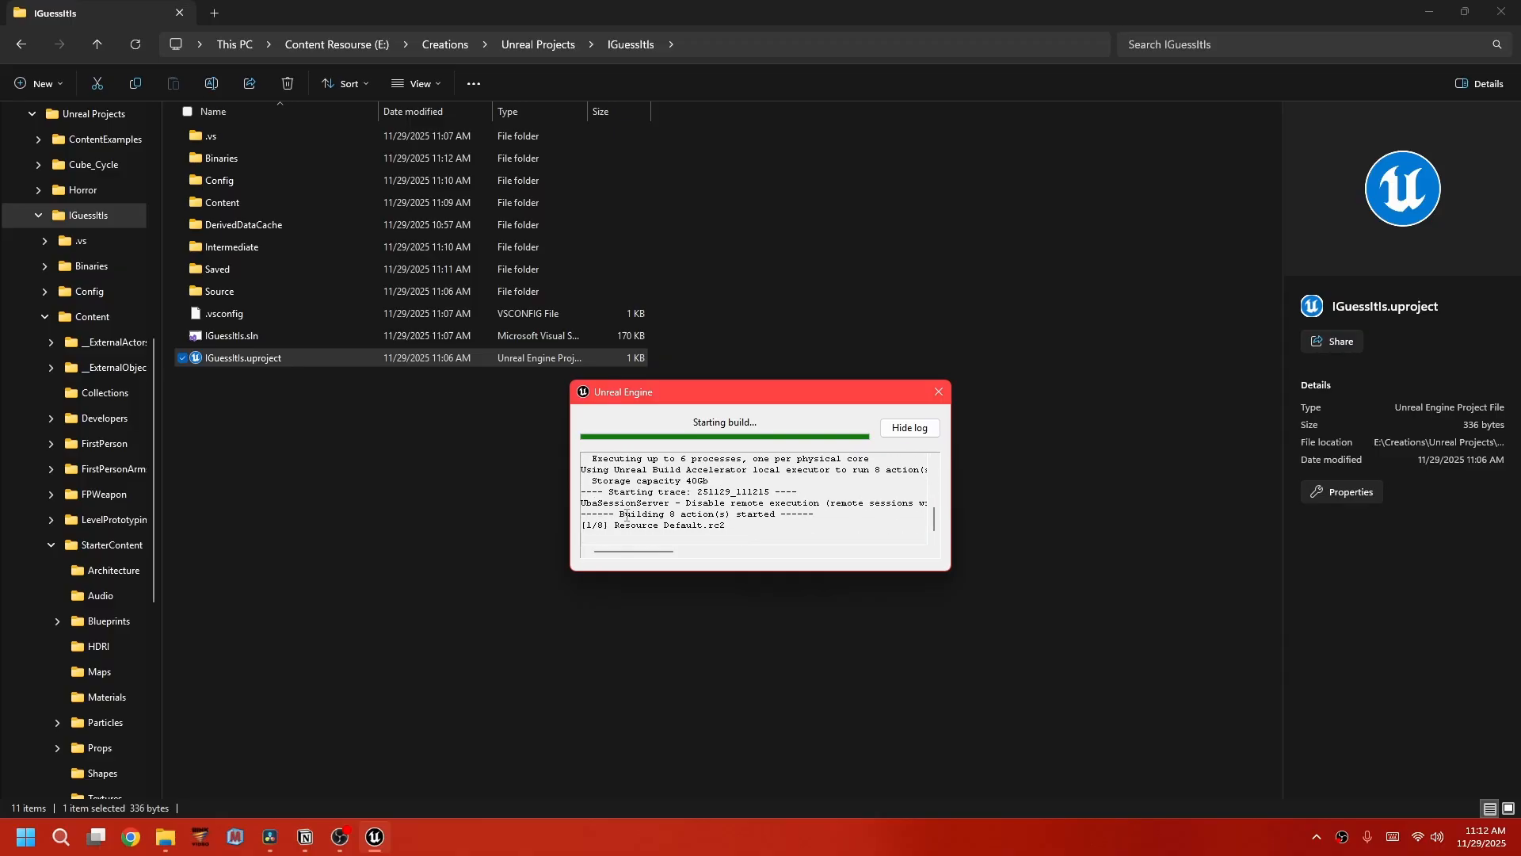
mouse_move(626, 515)
mouse_down()
mouse_move(832, 520)
mouse_move(610, 514)
mouse_move(825, 505)
mouse_move(603, 503)
mouse_up()
click(844, 513)
drag(787, 515, 602, 514)
click(816, 516)
drag(583, 526, 727, 526)
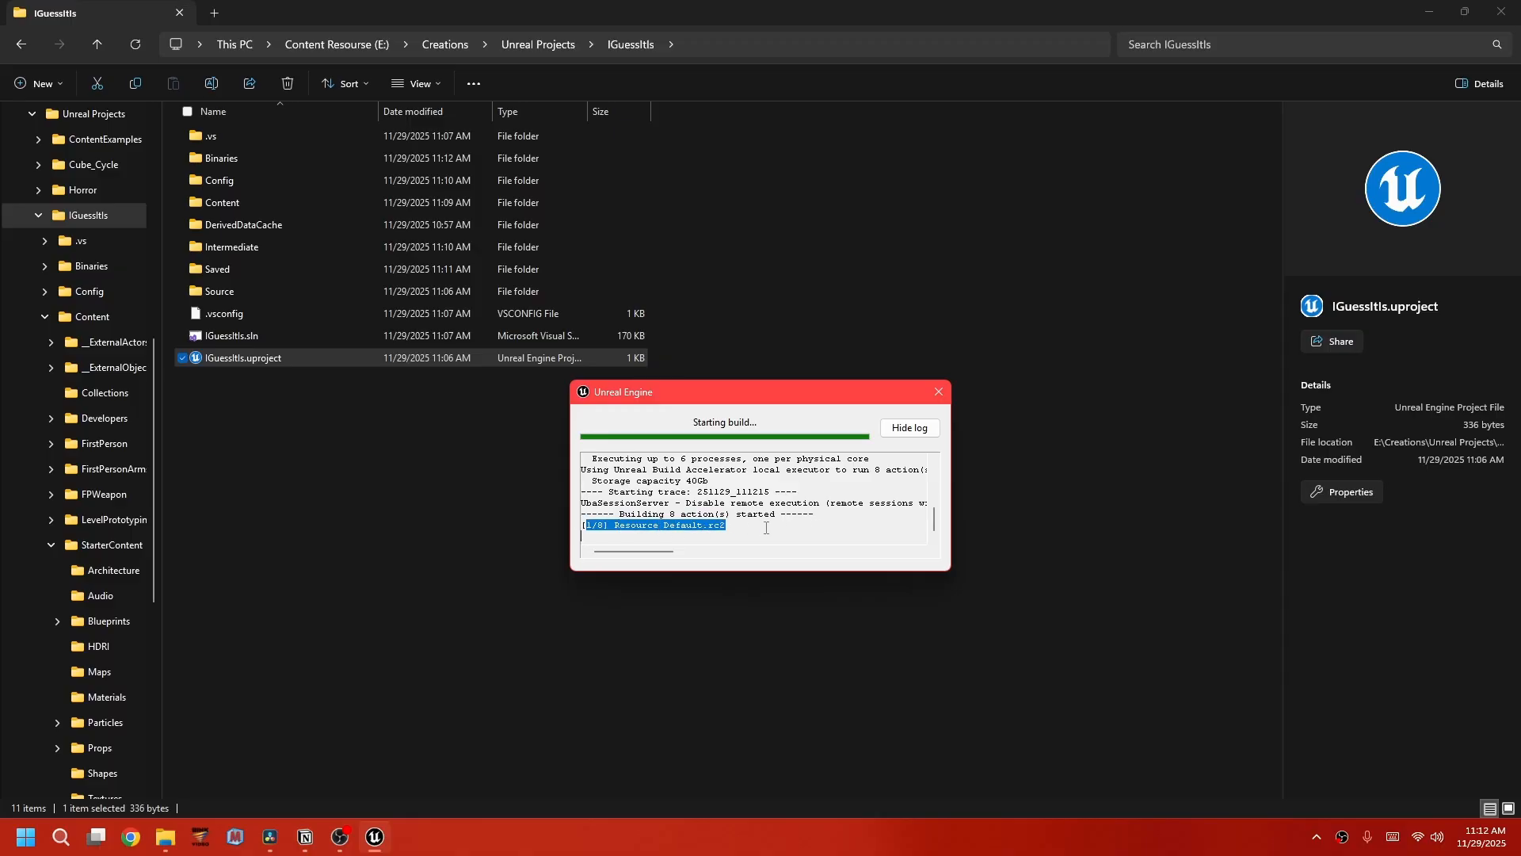
click(768, 527)
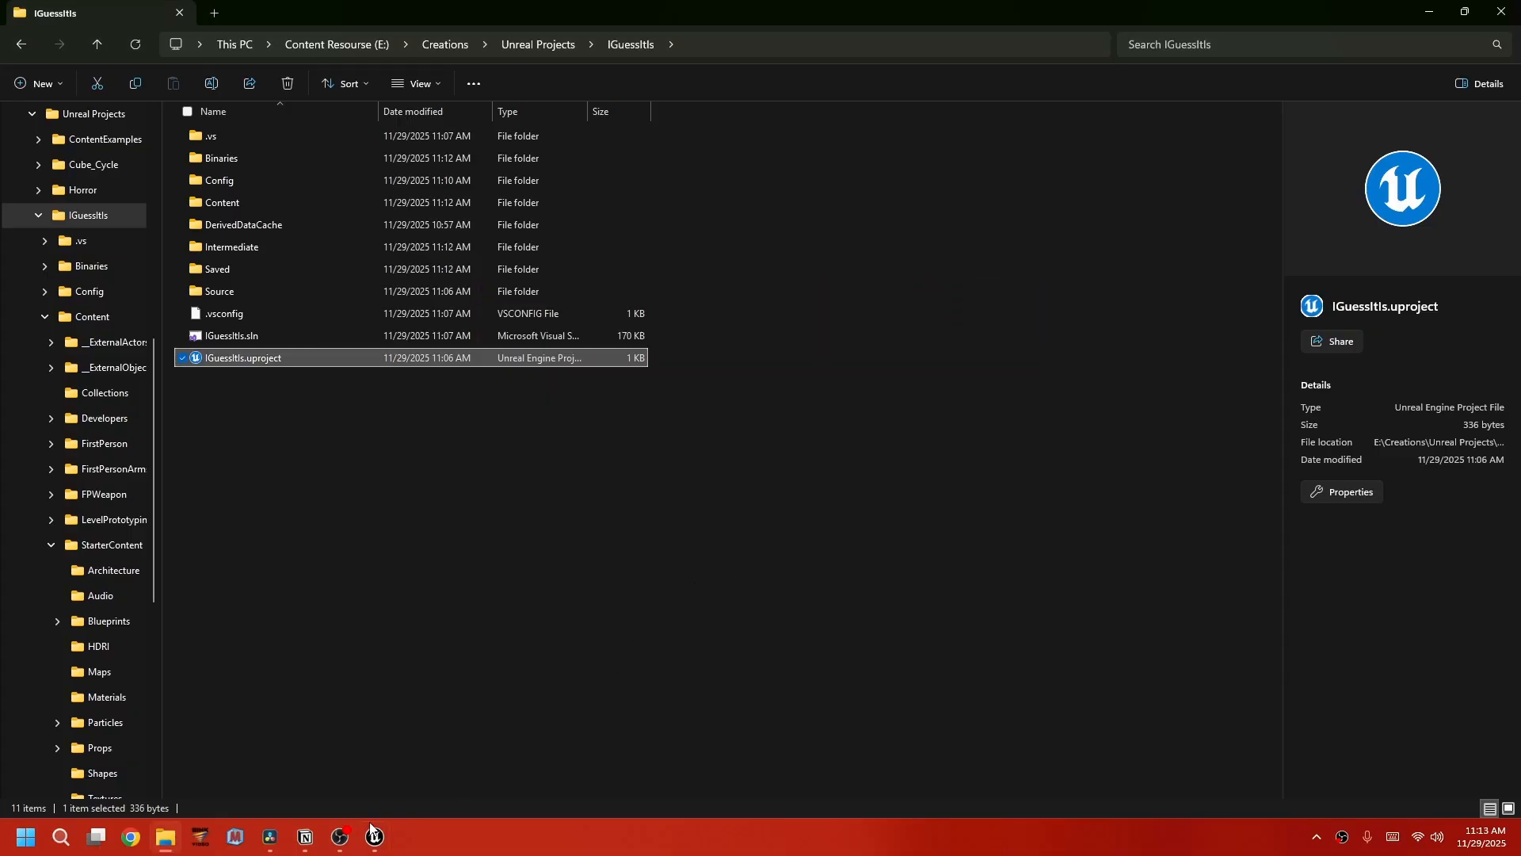
Minimize the file browser, return to the Unreal Editor and start adding a feature or content pack to the project's Content folder.
click(1432, 13)
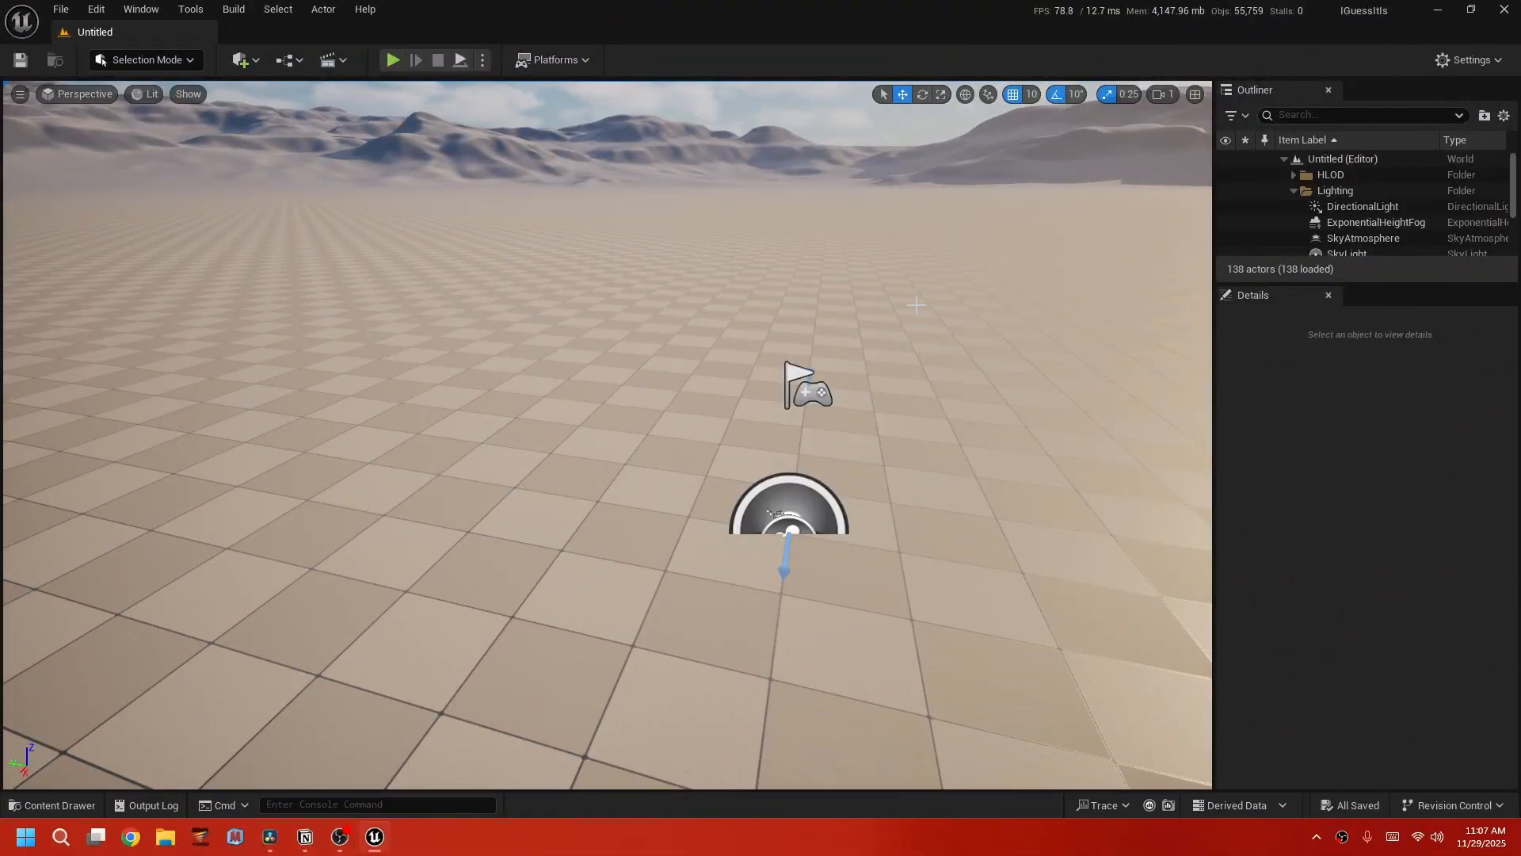
click(62, 807)
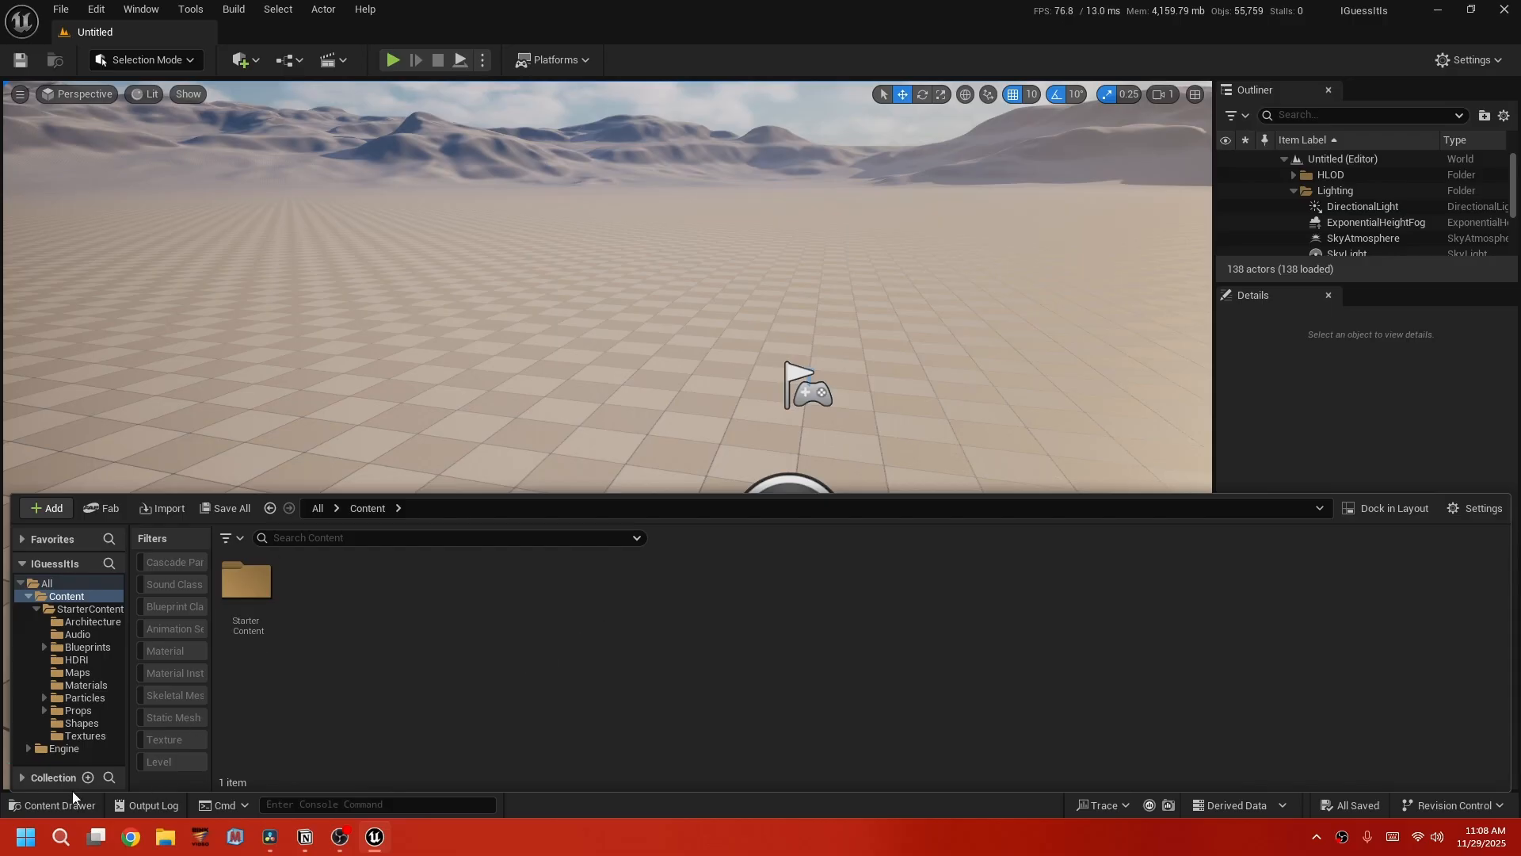
click(40, 508)
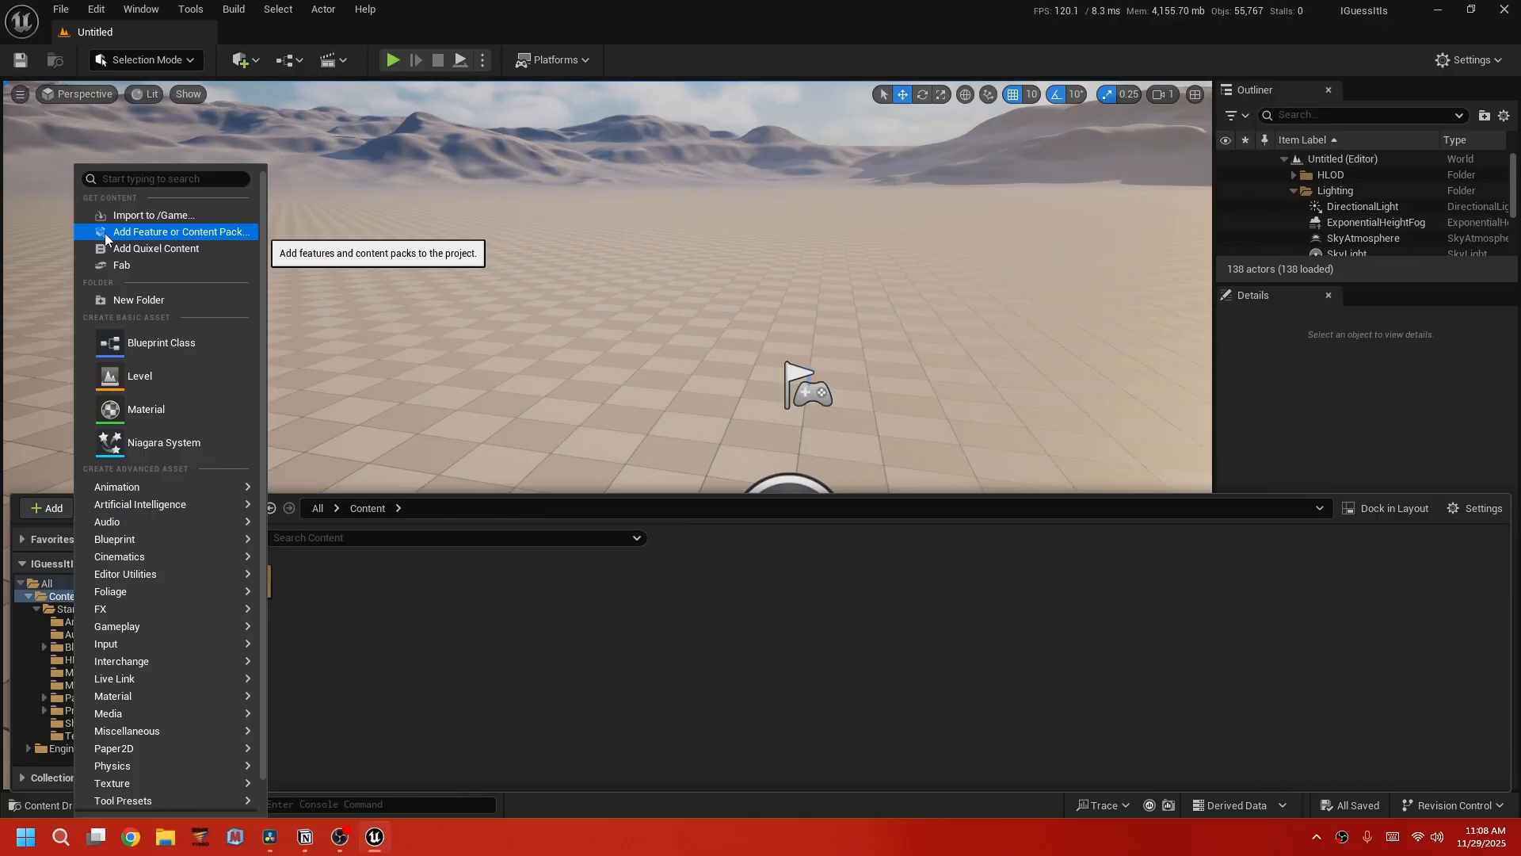
click(211, 232)
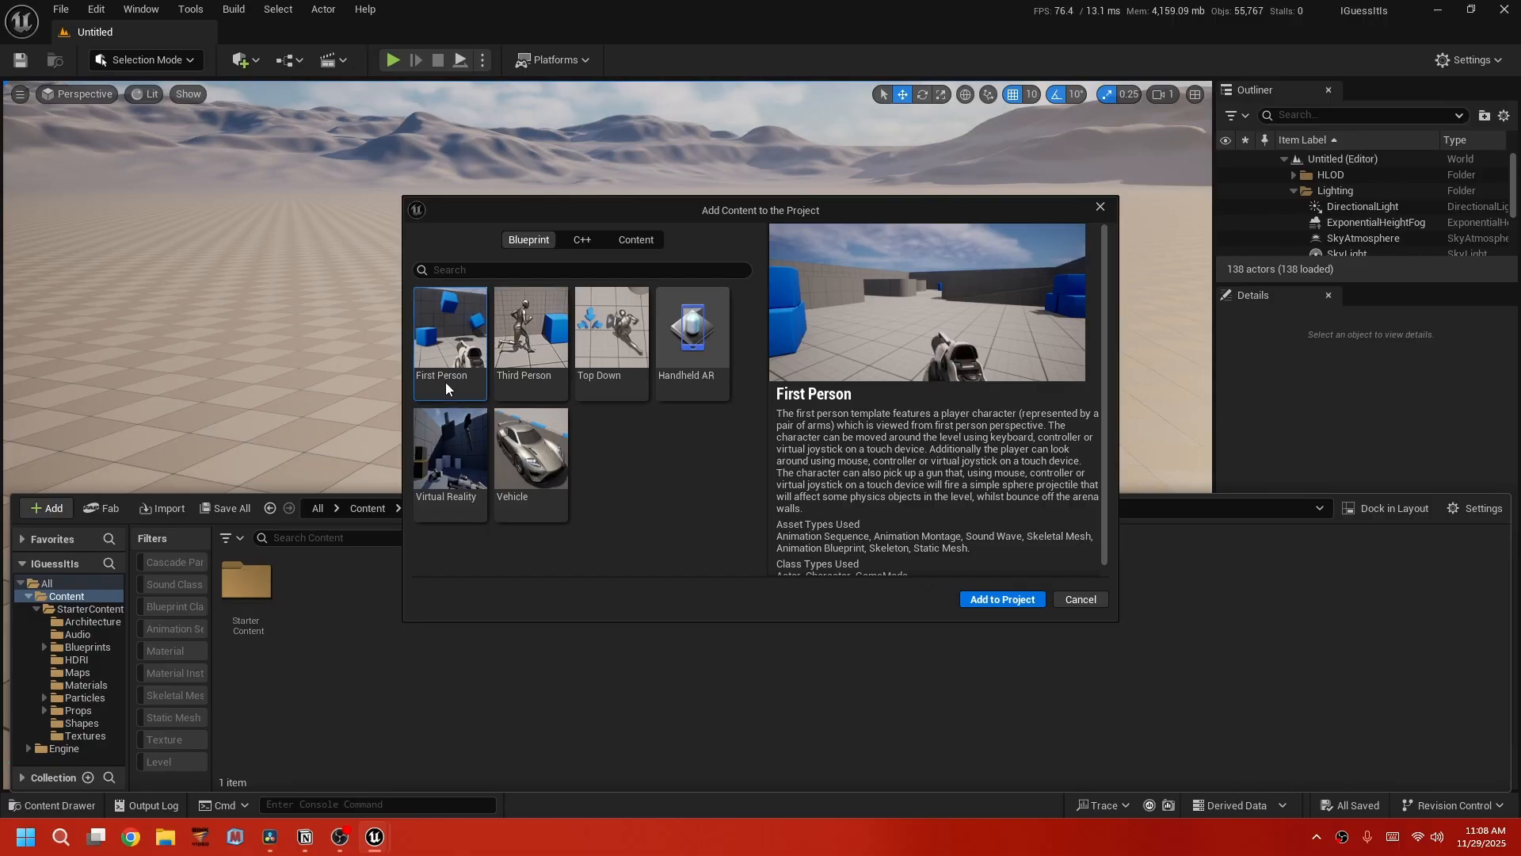
Preview the Third Person, Top Down, Vehicle and Virtual Reality packs among the Blueprint feature packs.
click(534, 388)
click(612, 385)
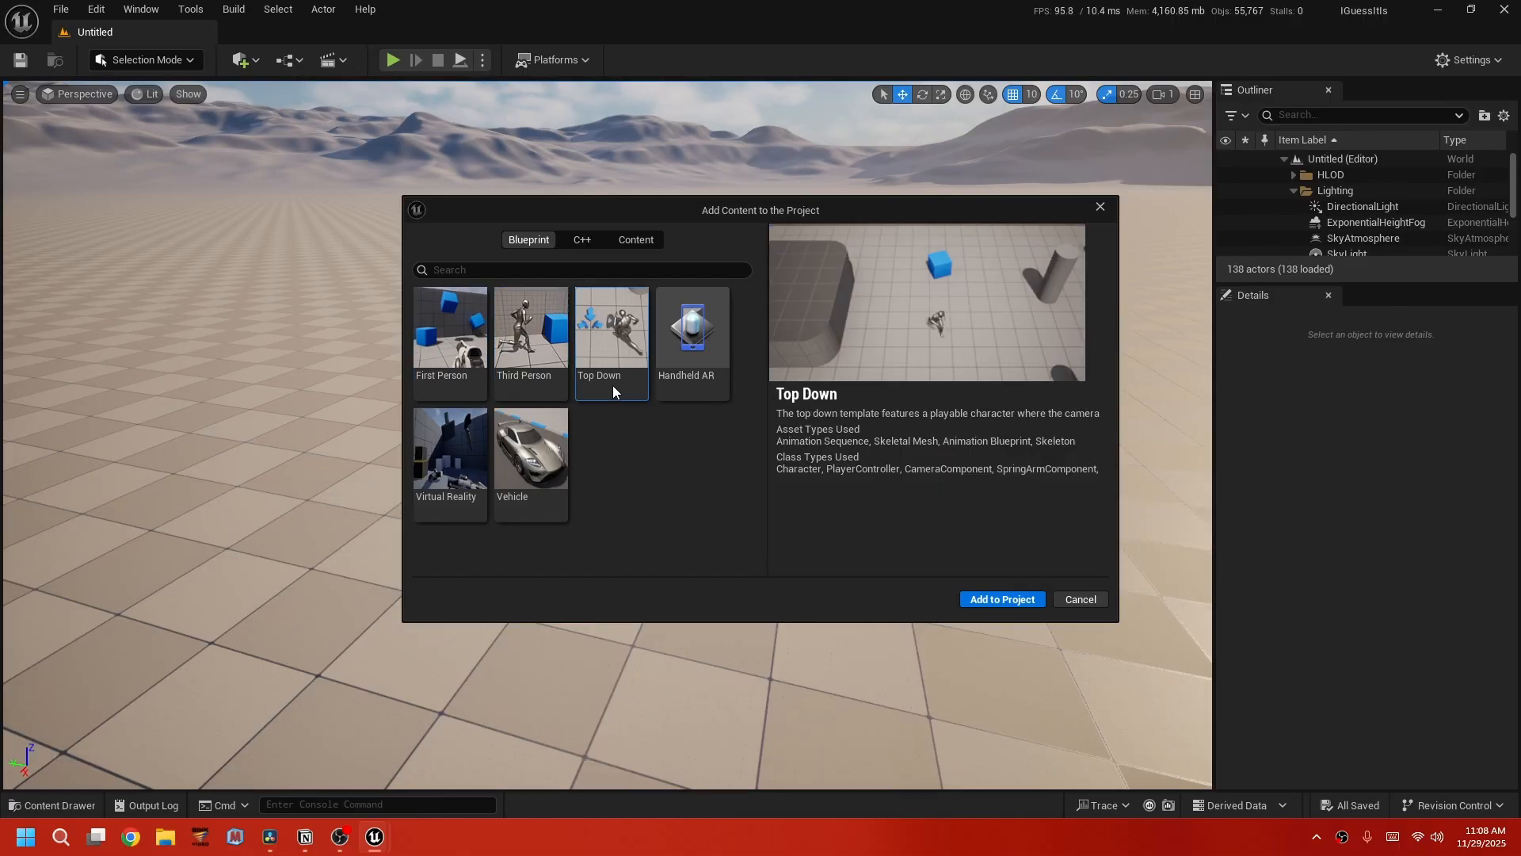
click(510, 496)
click(434, 519)
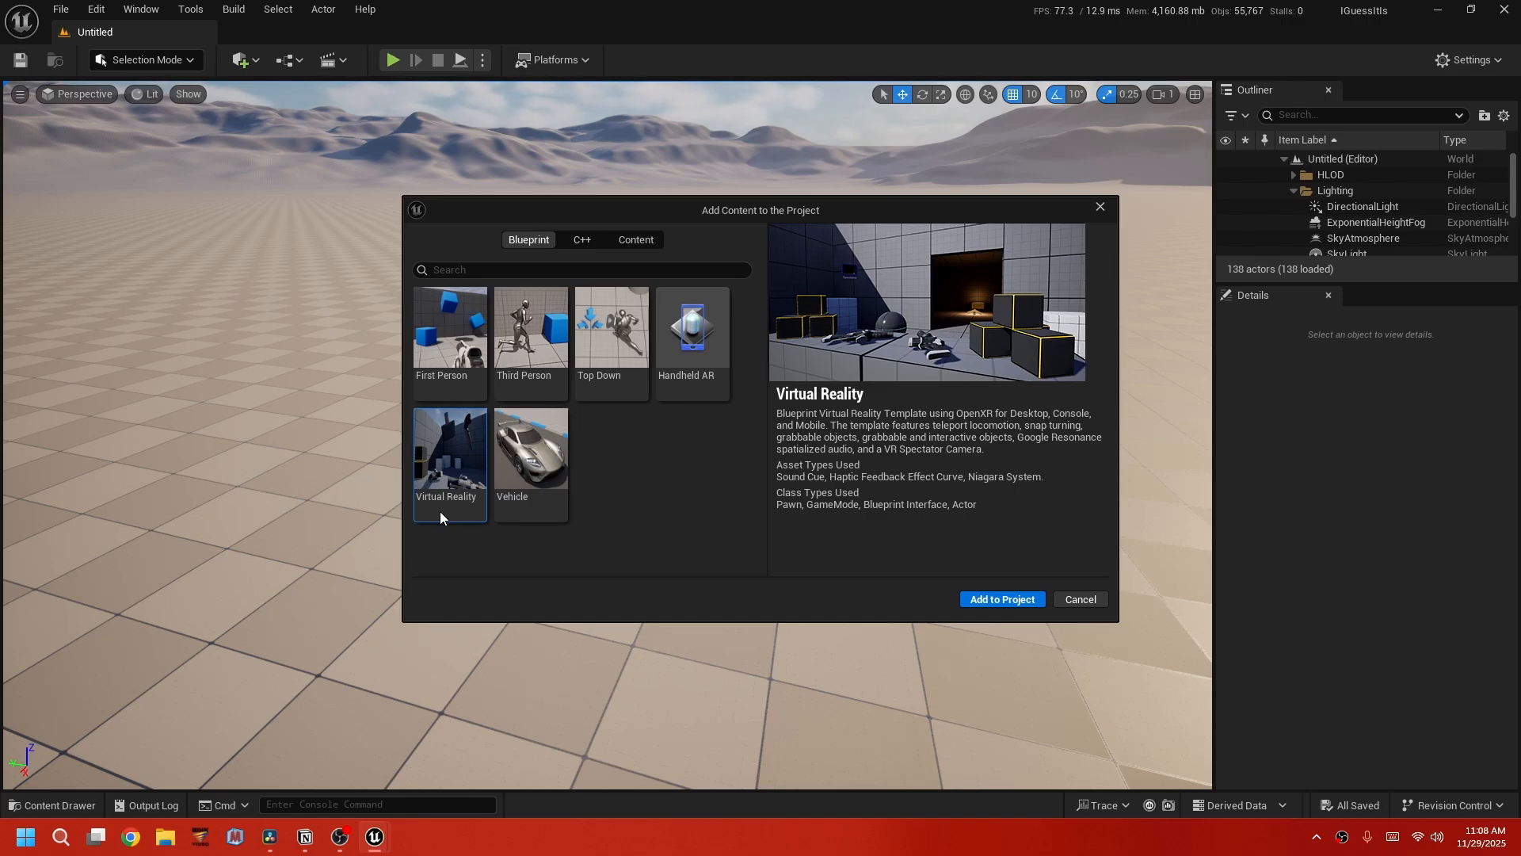
Switch to the C++ feature packs and preview the Third Person and Top Down packs.
click(581, 240)
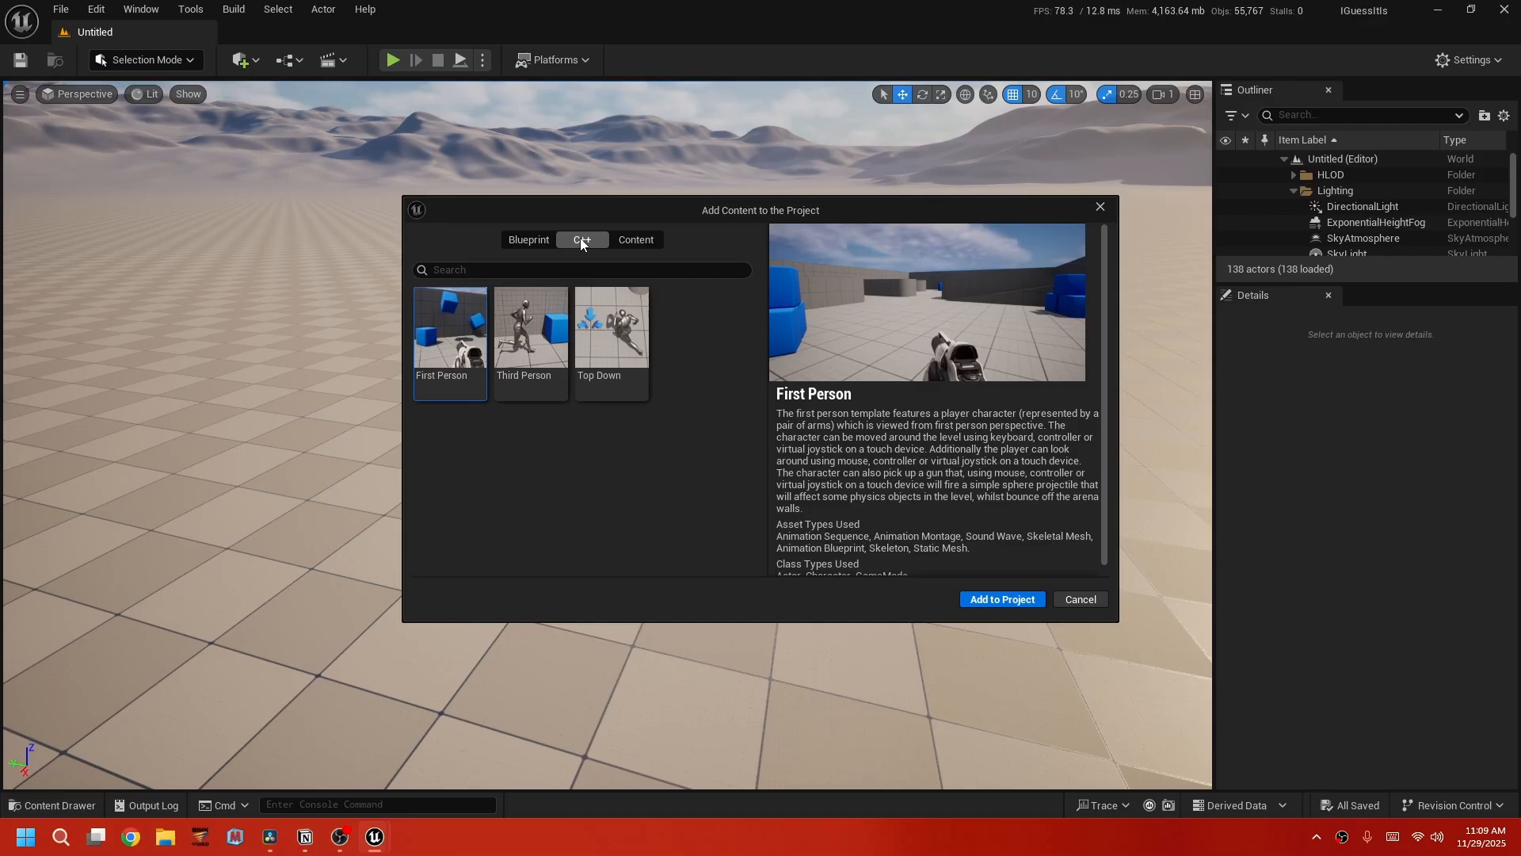
click(527, 392)
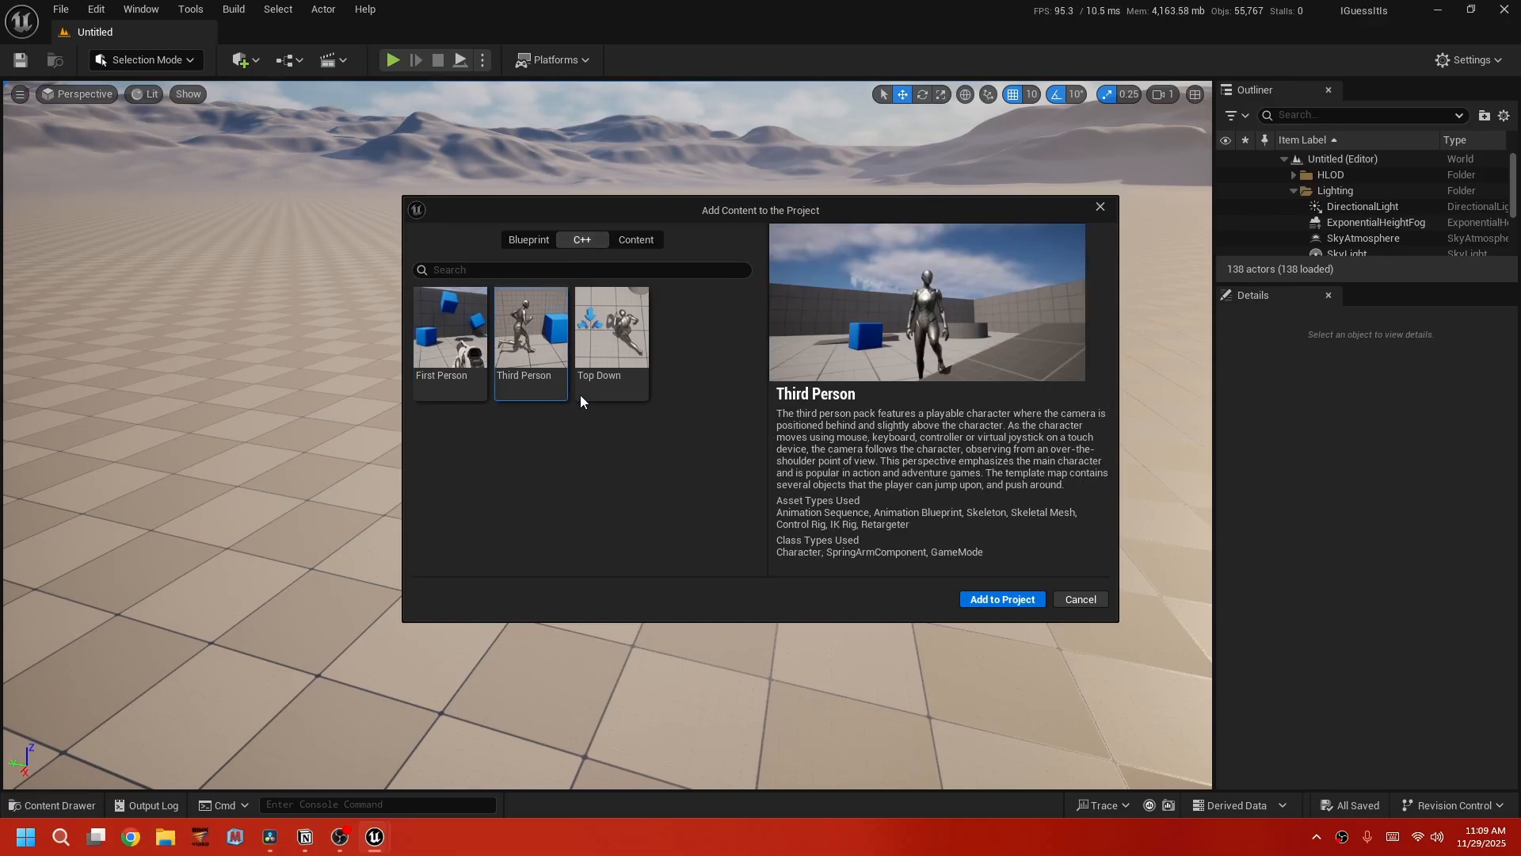
click(602, 396)
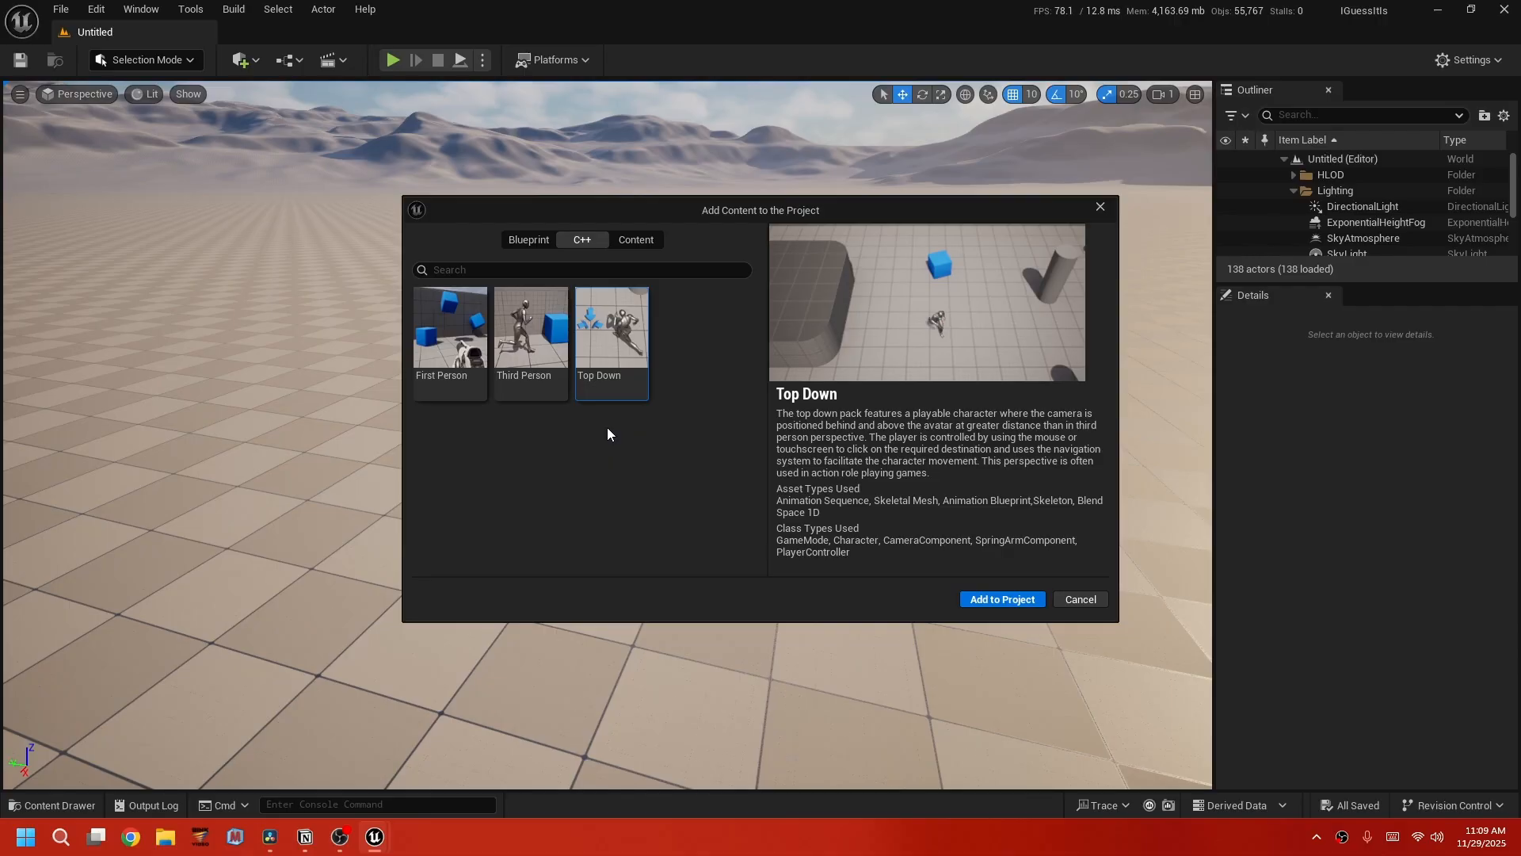
Preview the Starter Content pack, then add the First Person pack from the Blueprint feature packs to the project.
click(649, 243)
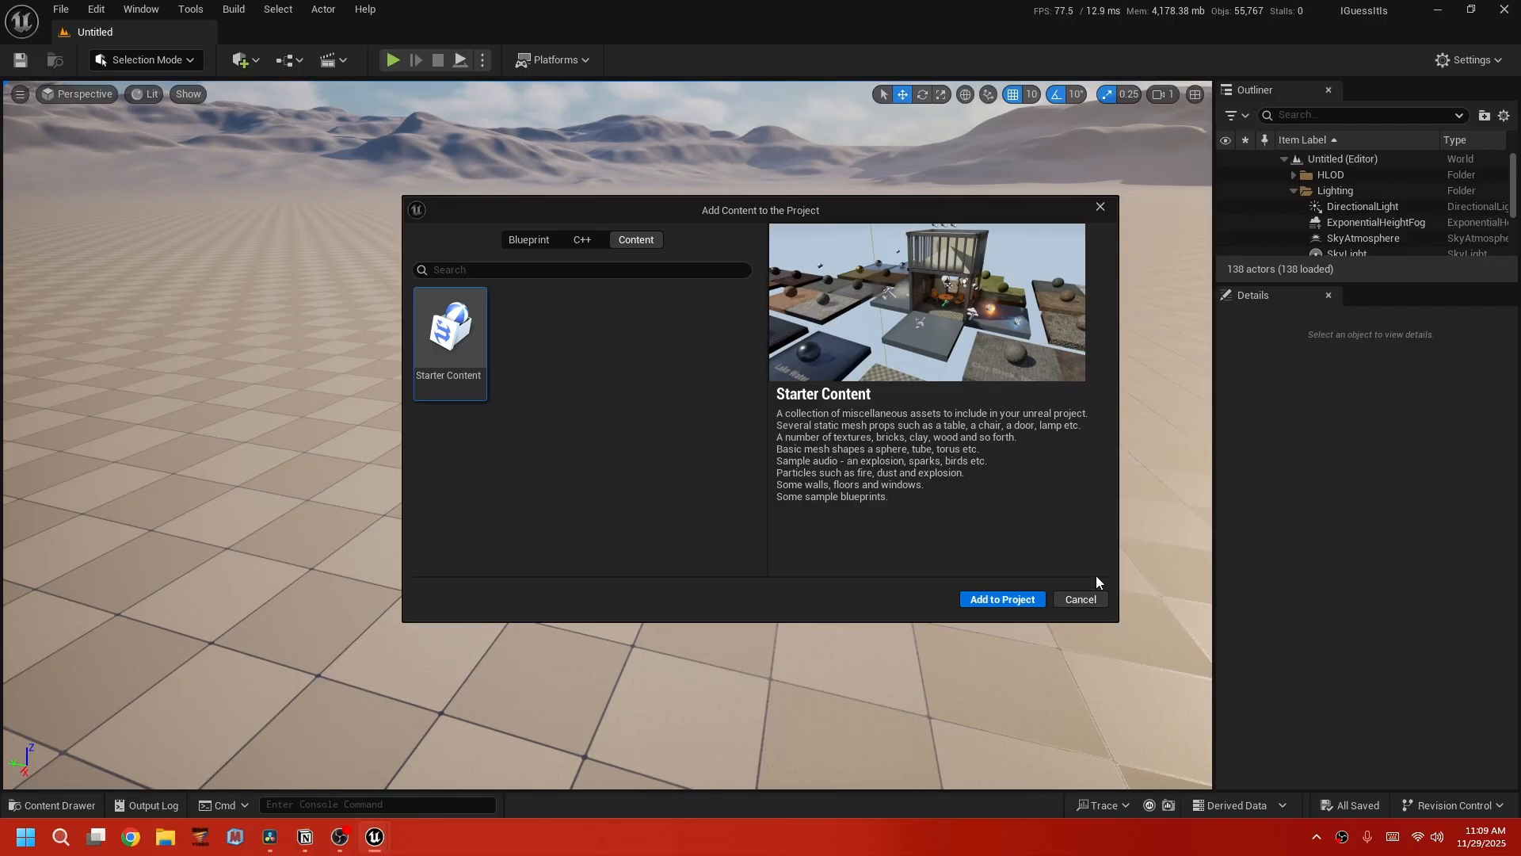
click(531, 238)
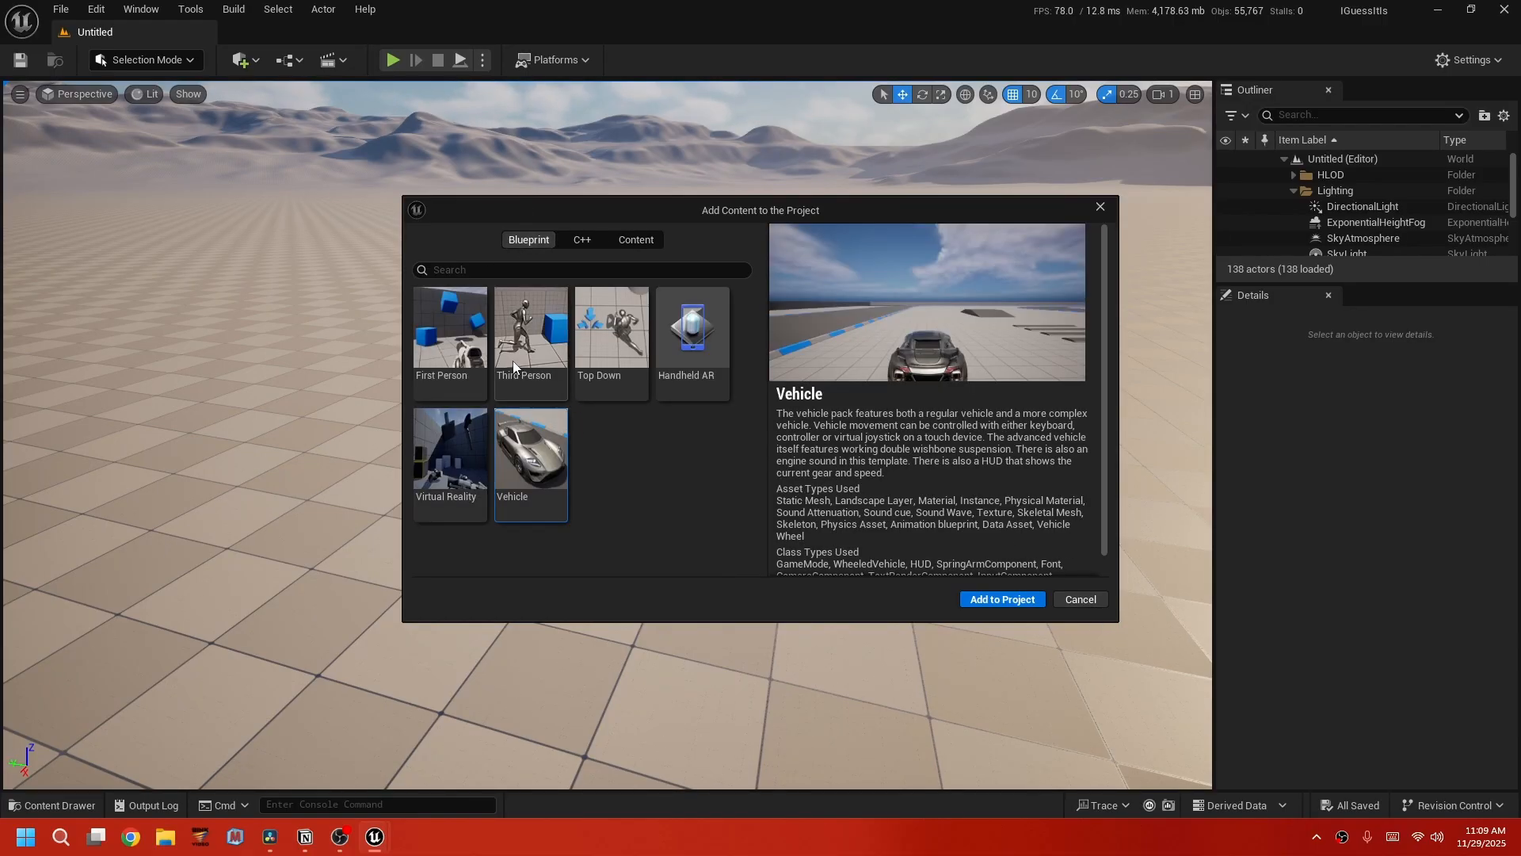
click(435, 376)
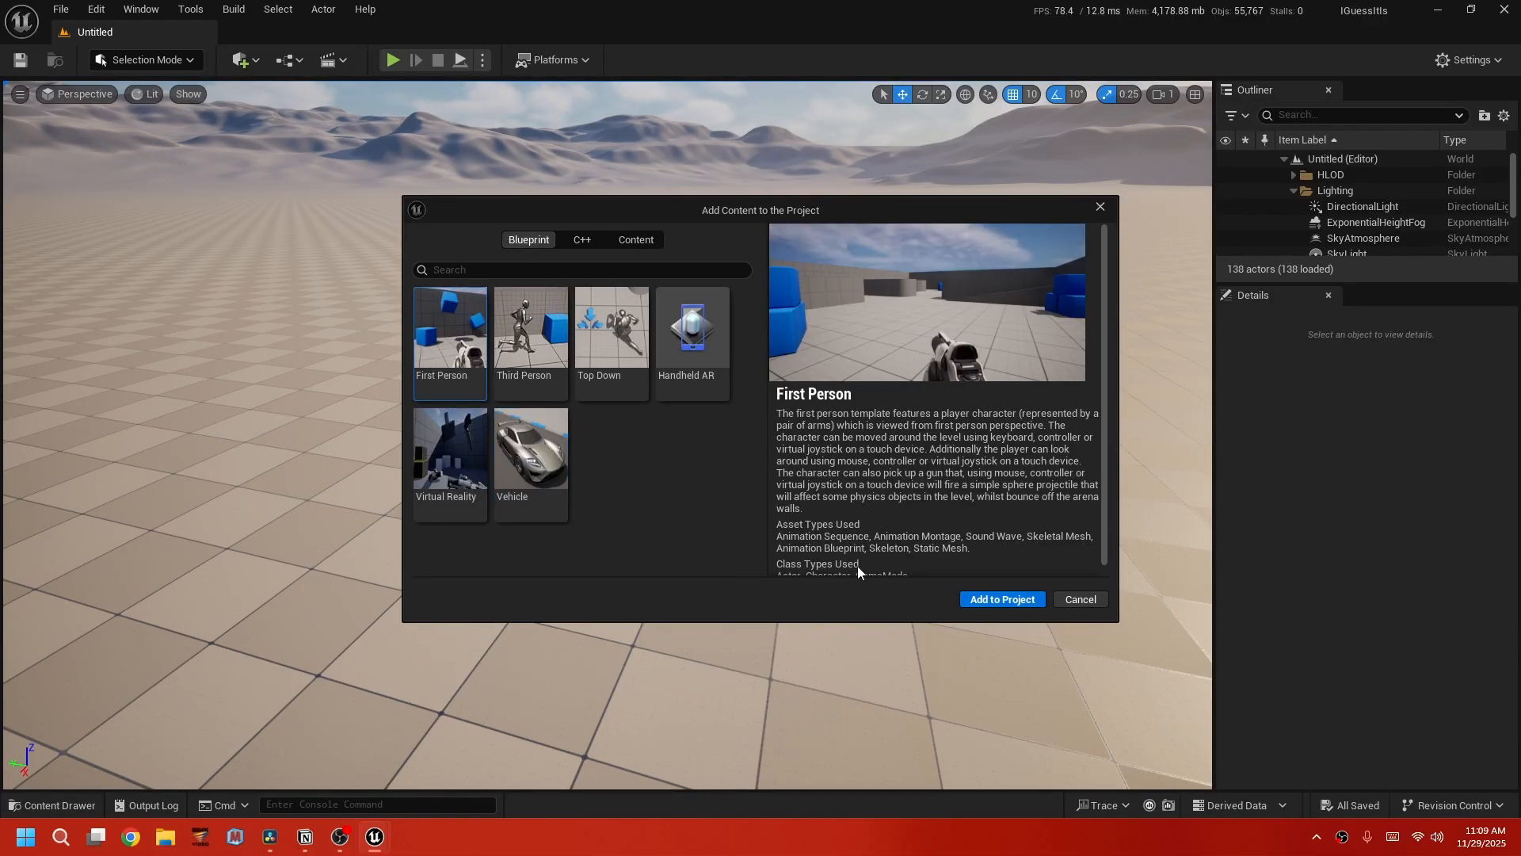
click(1012, 601)
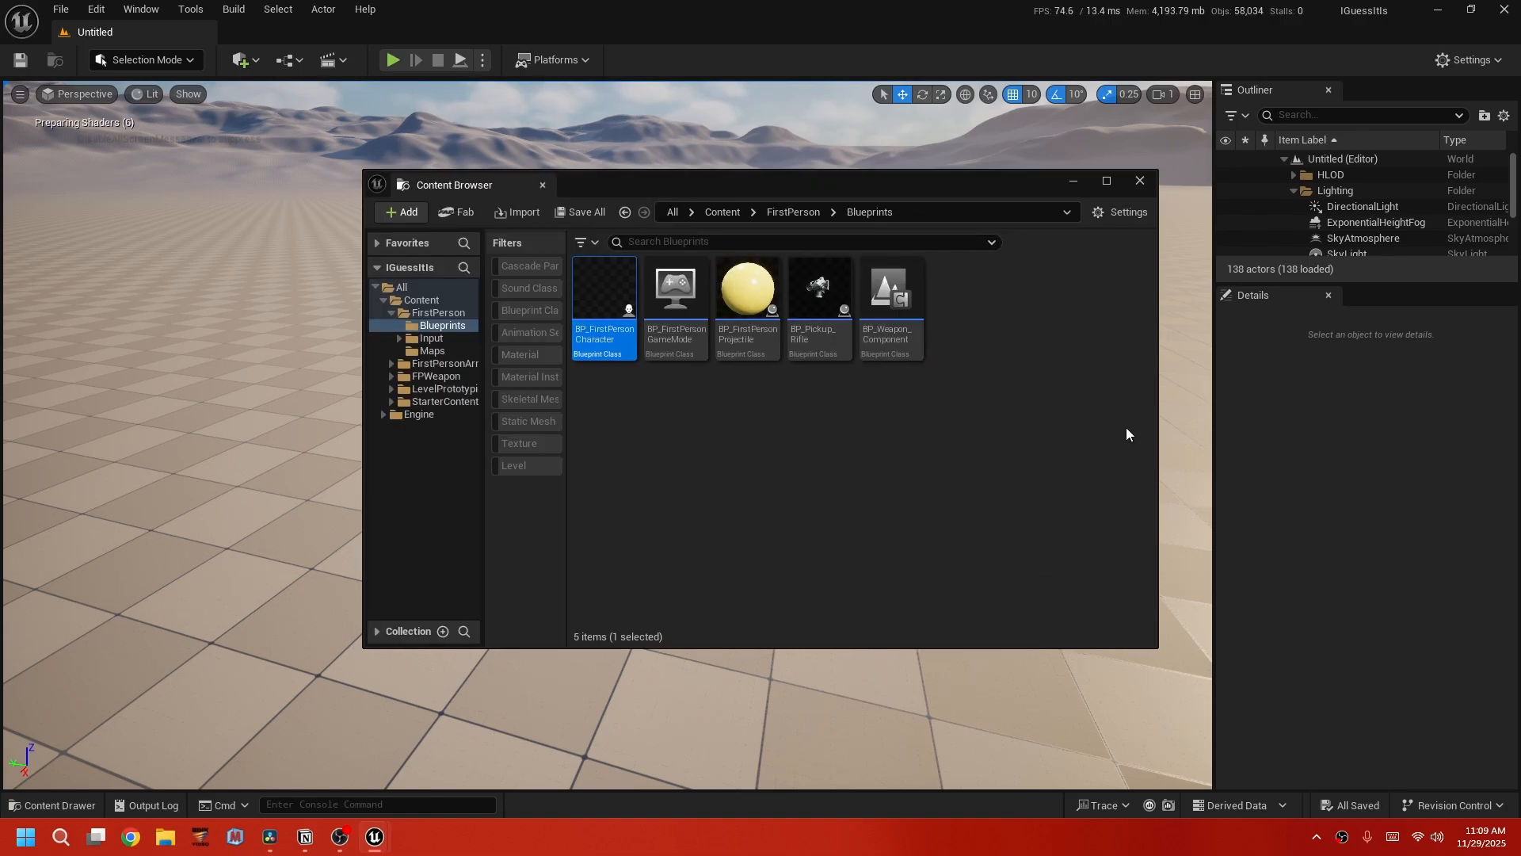
Open the FirstPersonMap level from the FirstPerson Maps folder, close the Add Content dialog and move the Content Browser aside.
click(791, 212)
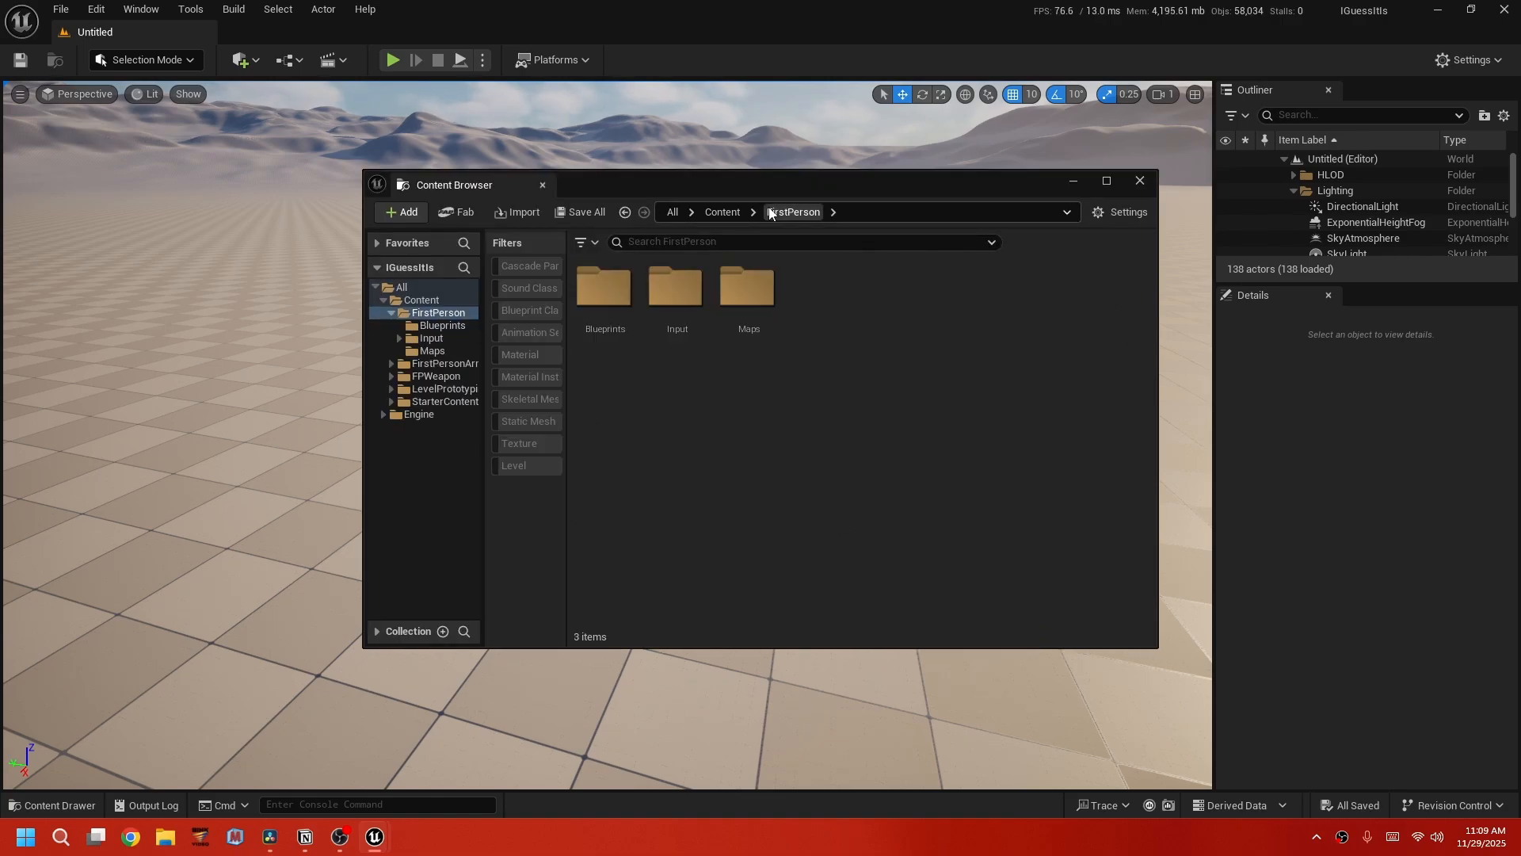
double_click(729, 343)
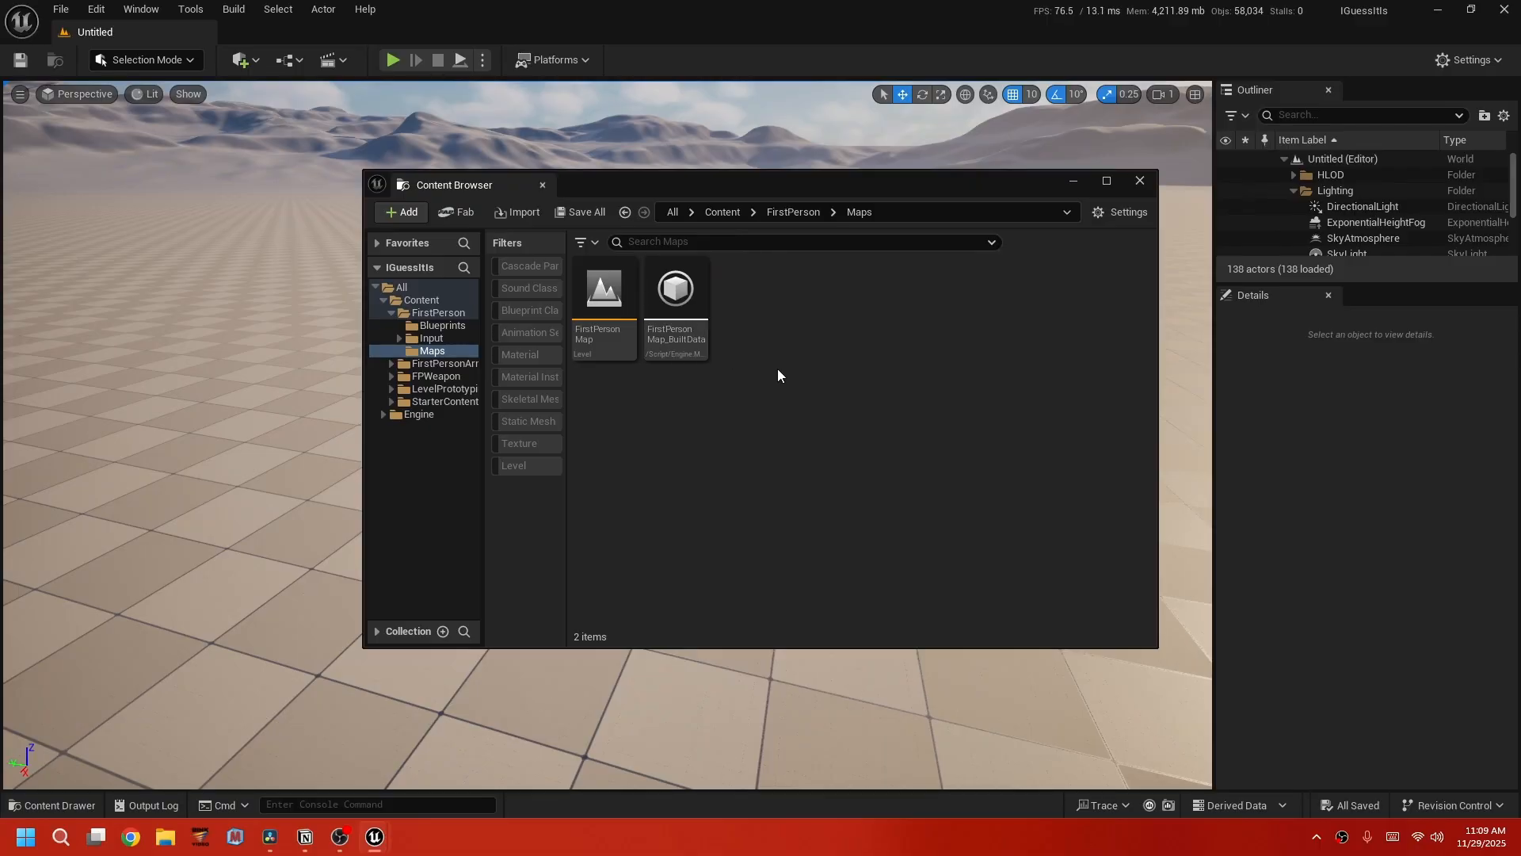
double_click(604, 333)
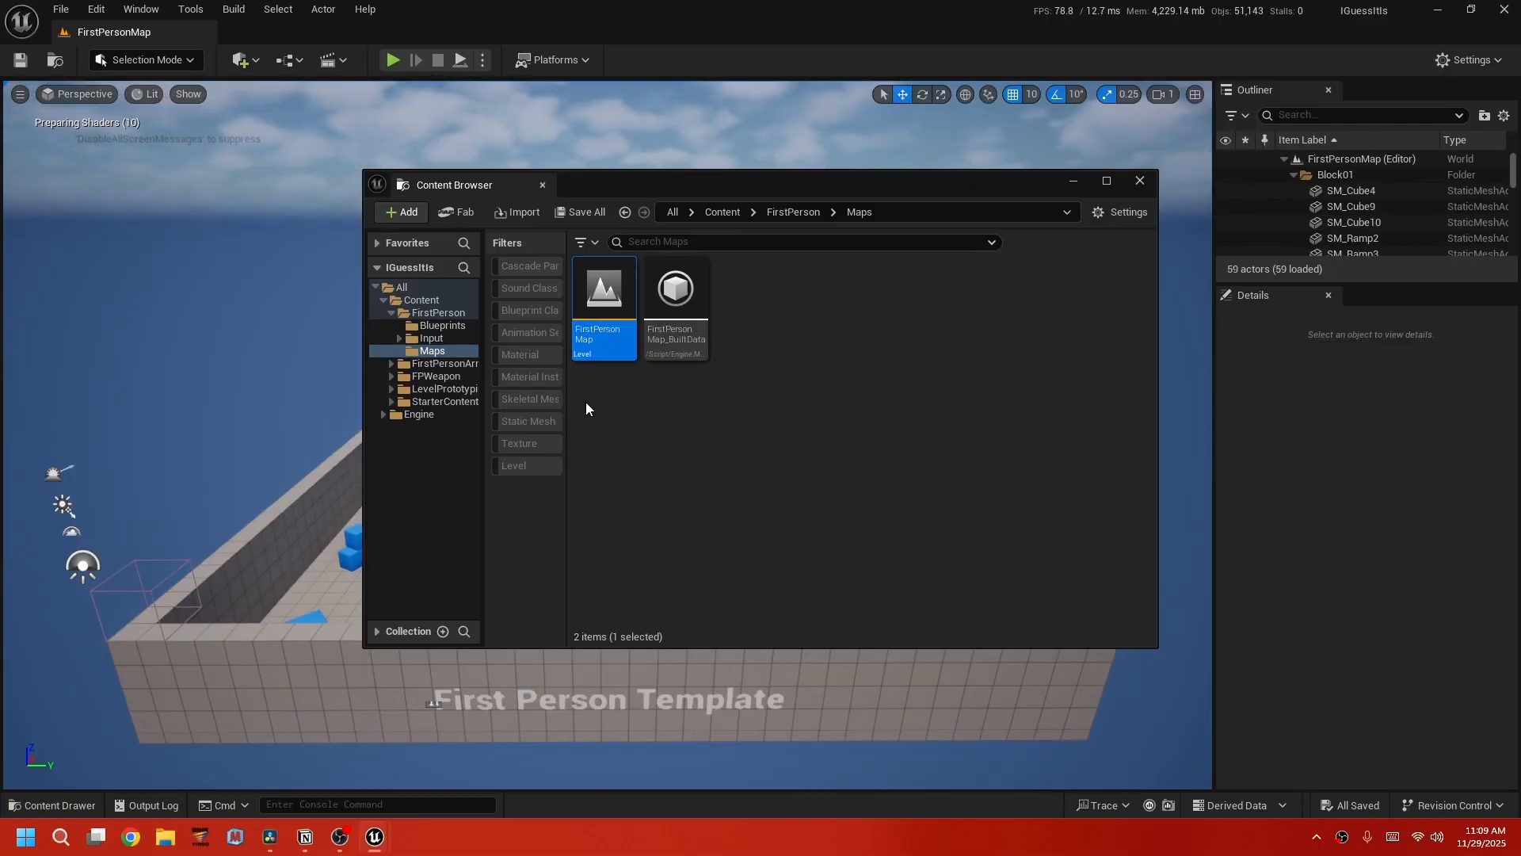
drag(741, 188, 1038, 285)
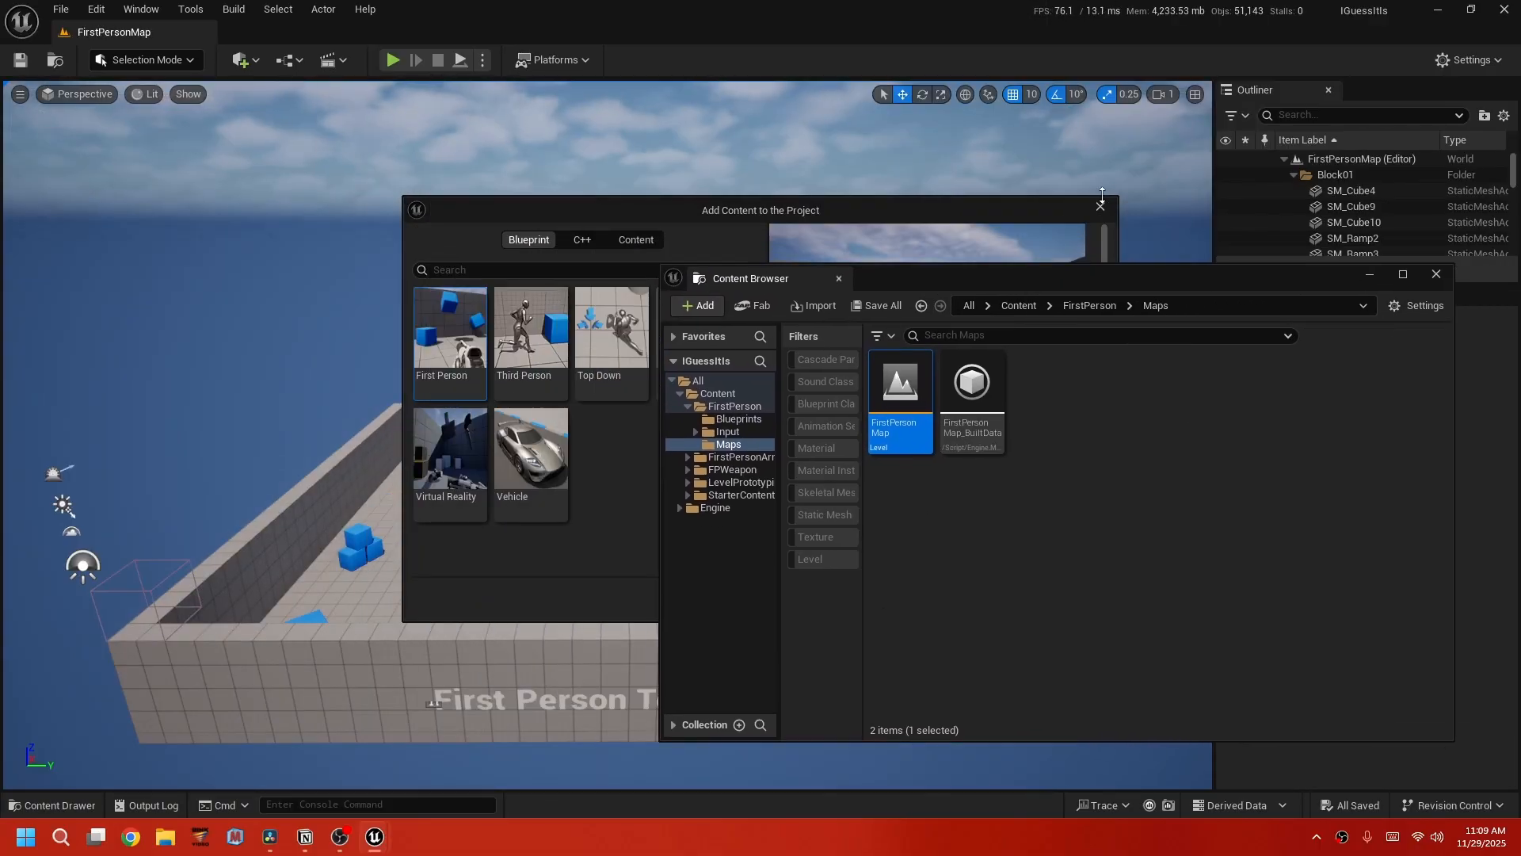
click(1101, 205)
drag(930, 266, 1053, 196)
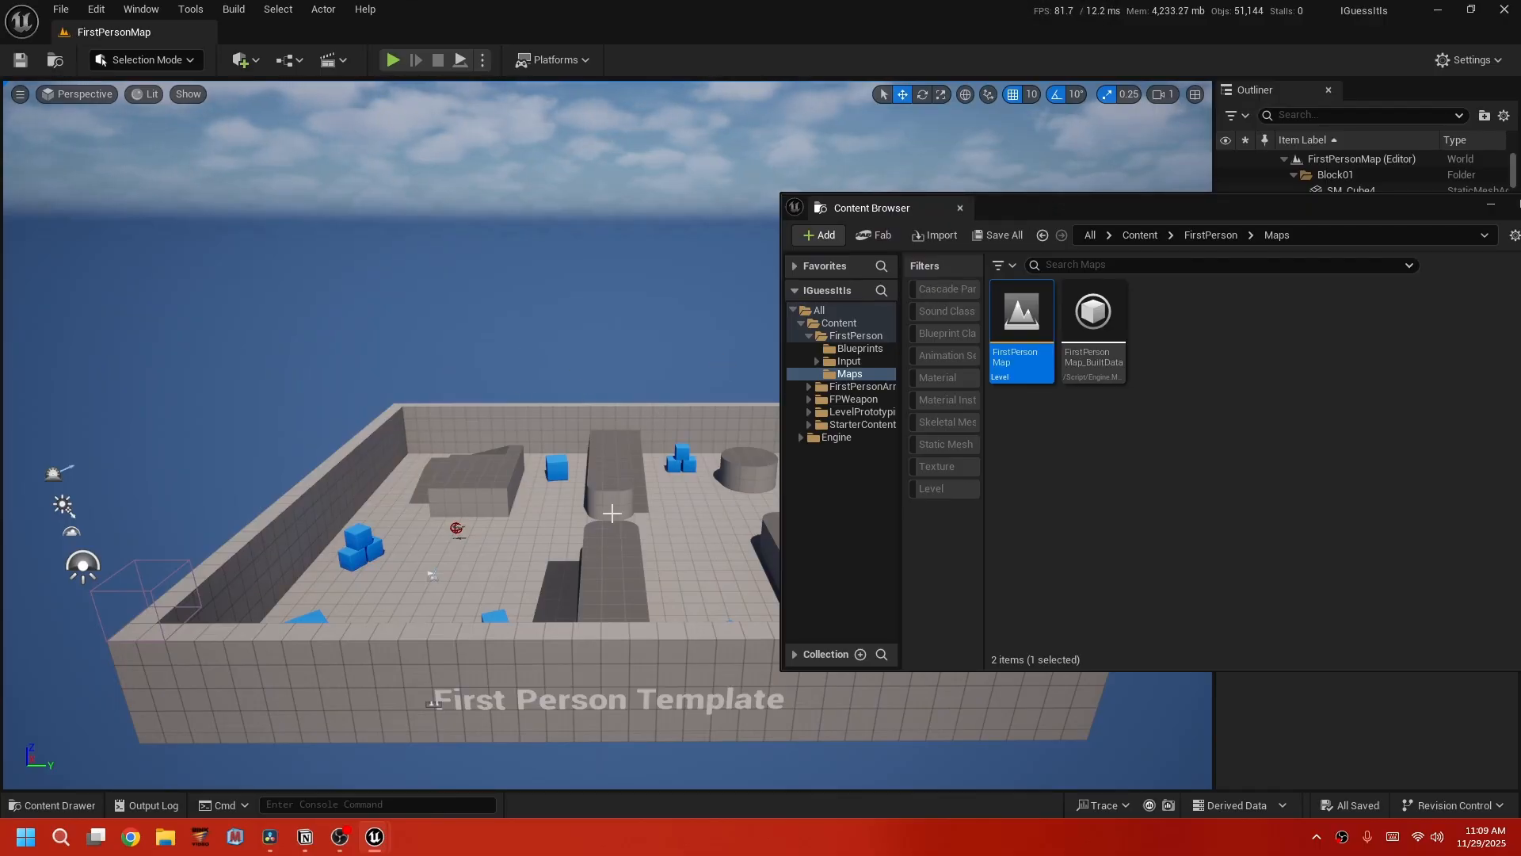
In the project's Maps & Modes settings, set both the Editor Startup Map and the Game Default Map to FirstPersonMap.
click(96, 8)
click(165, 257)
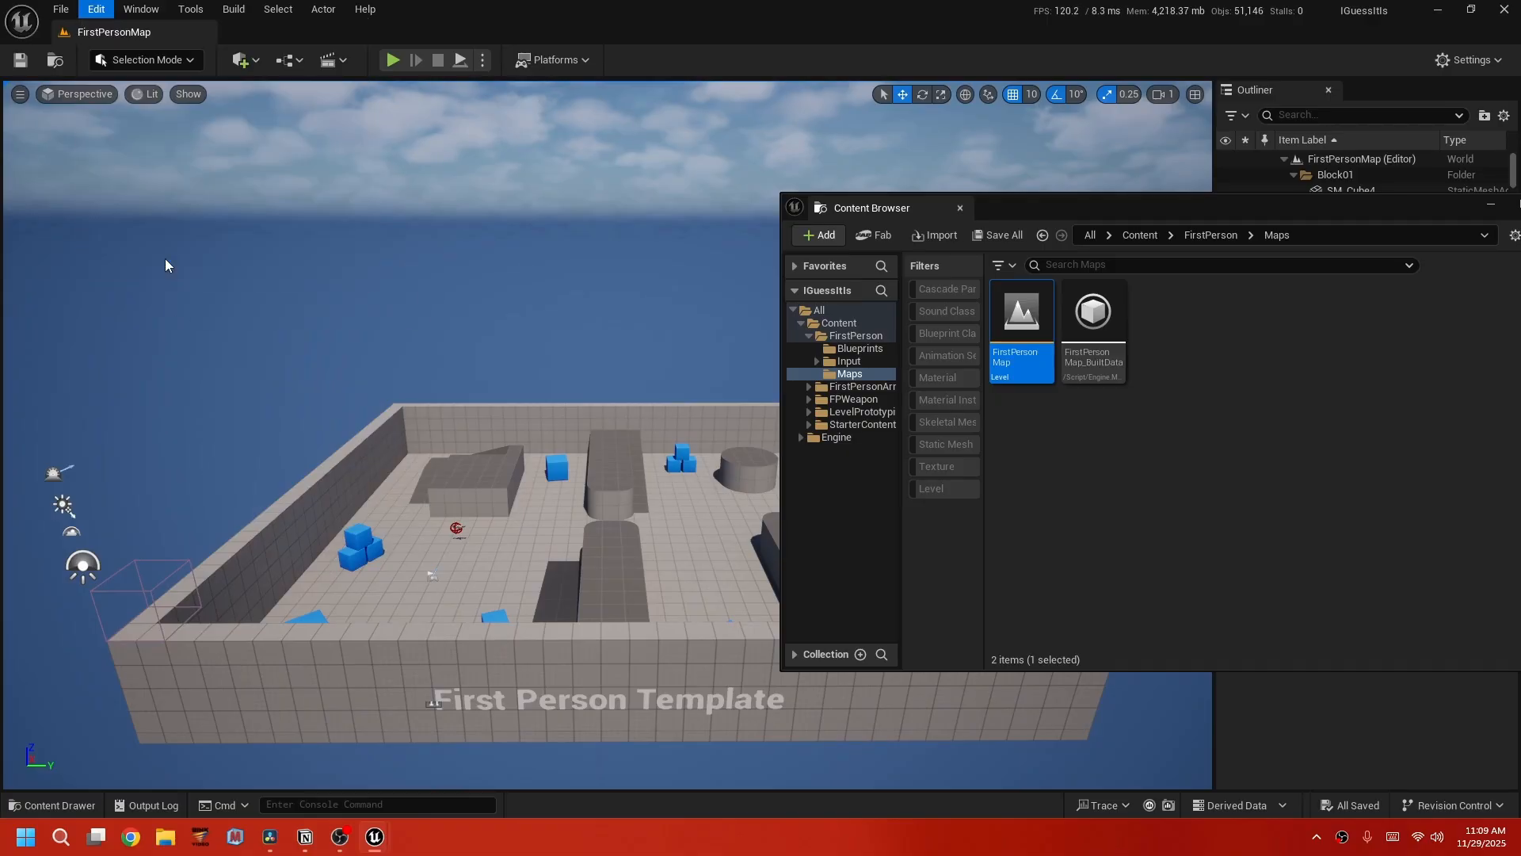
click(145, 240)
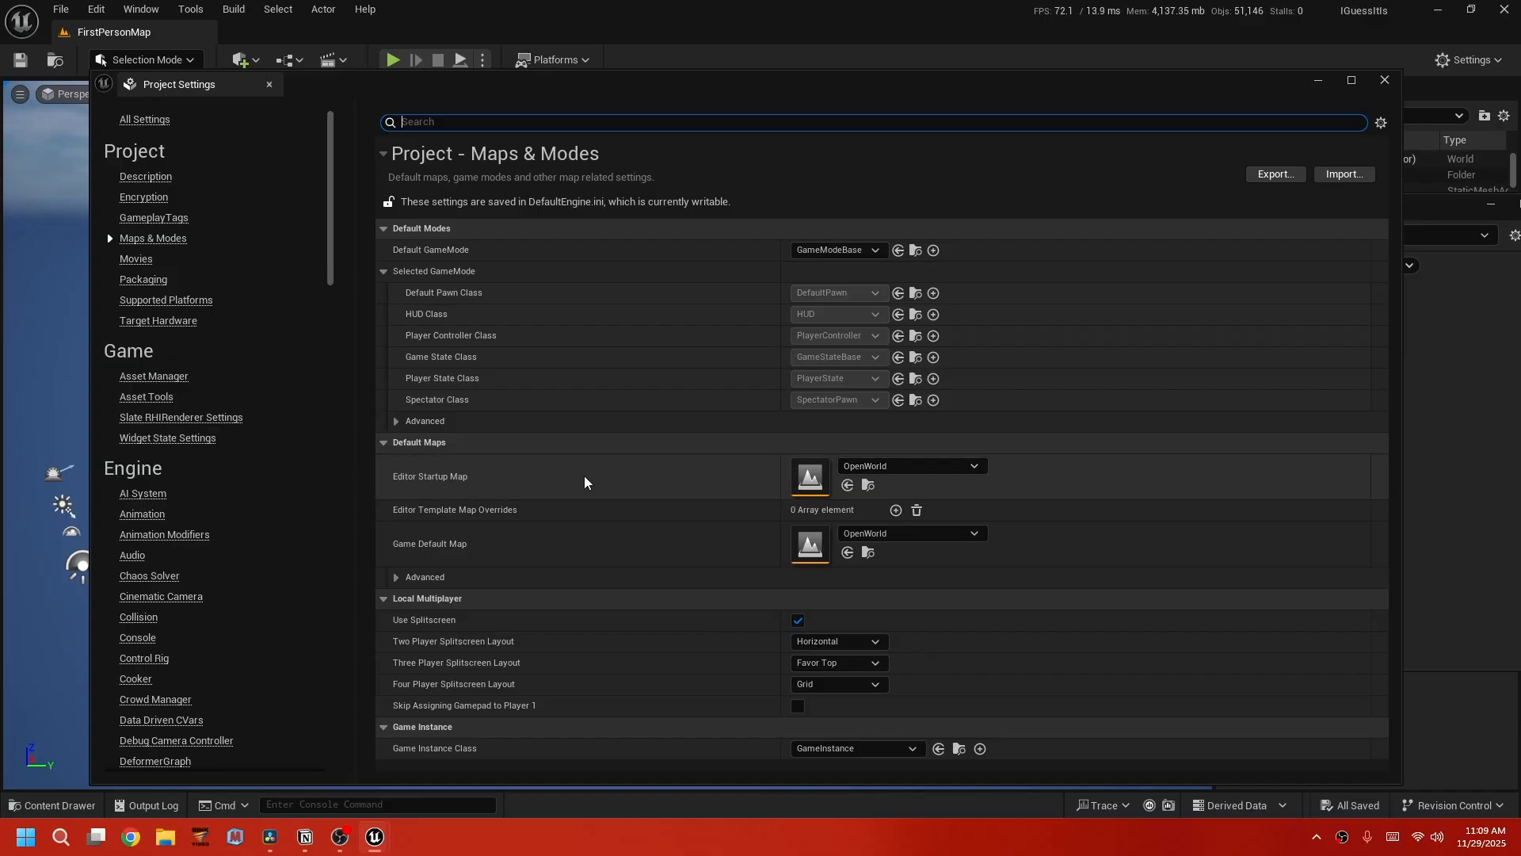
click(922, 469)
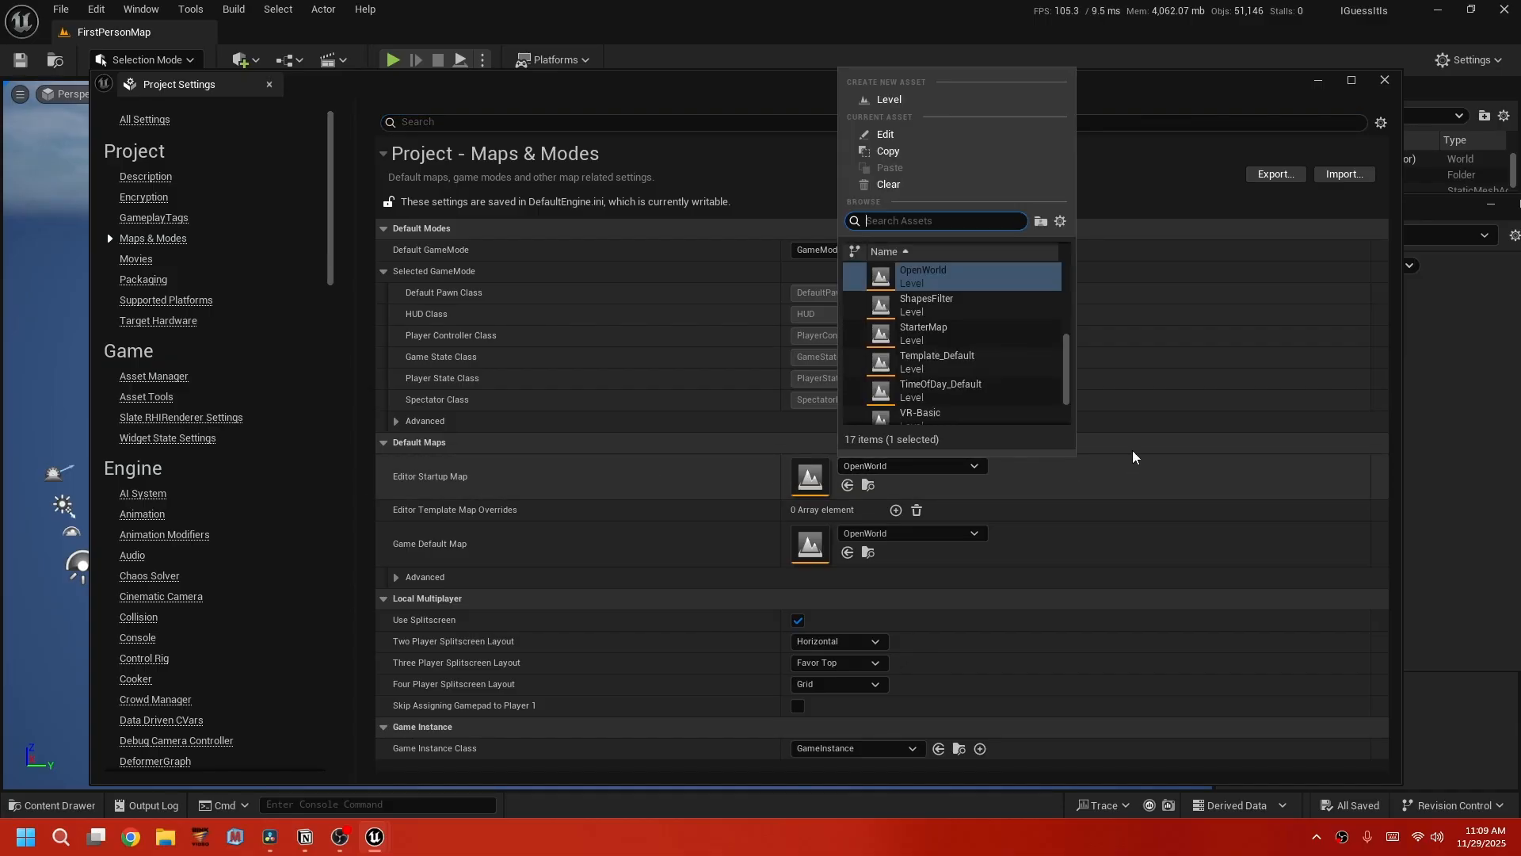
scroll(935, 386, up, 5)
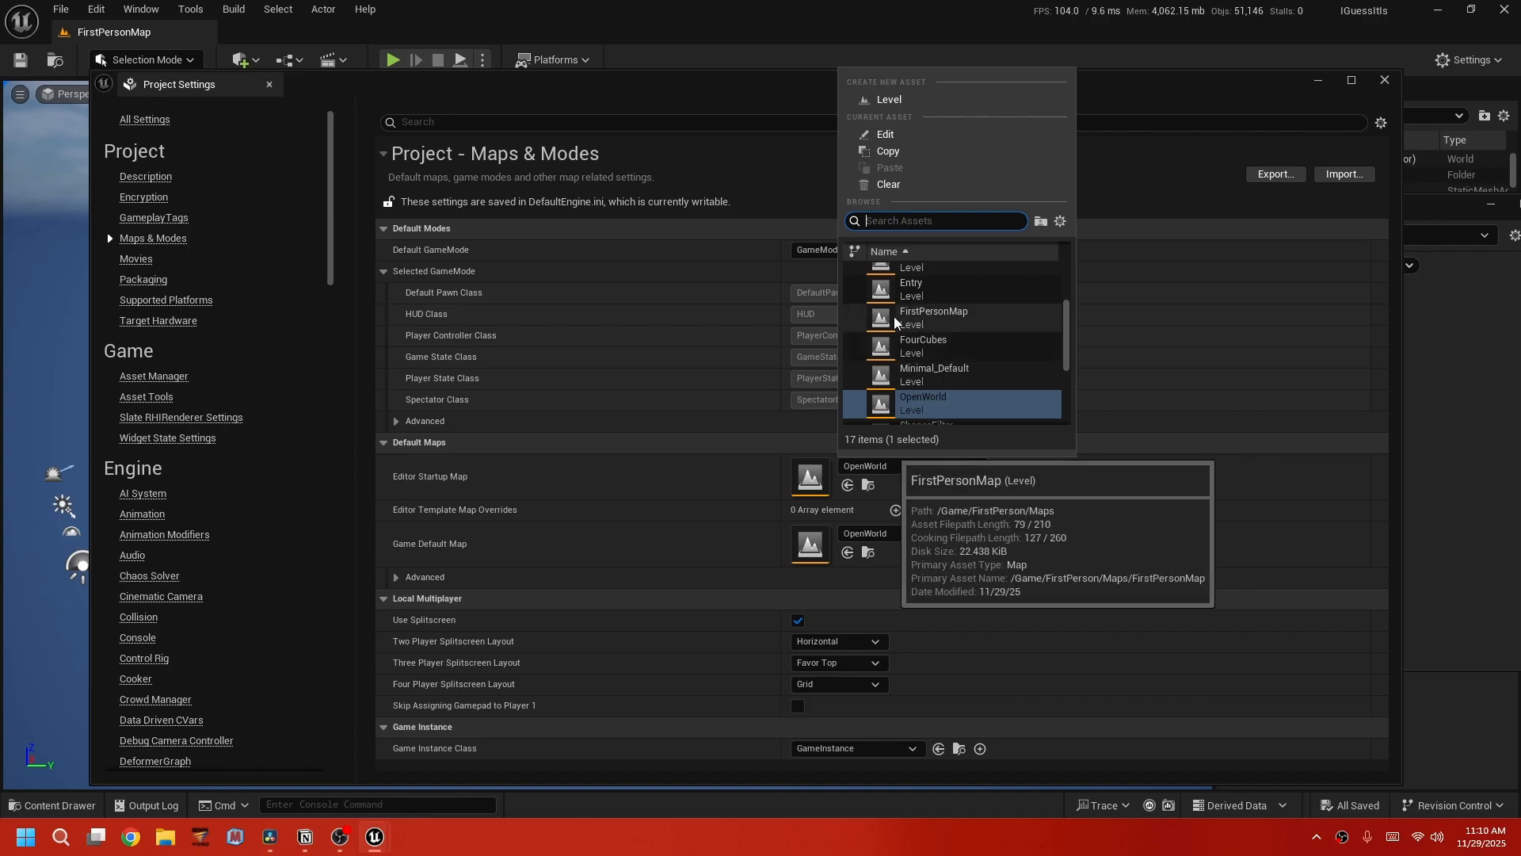
click(935, 318)
click(904, 542)
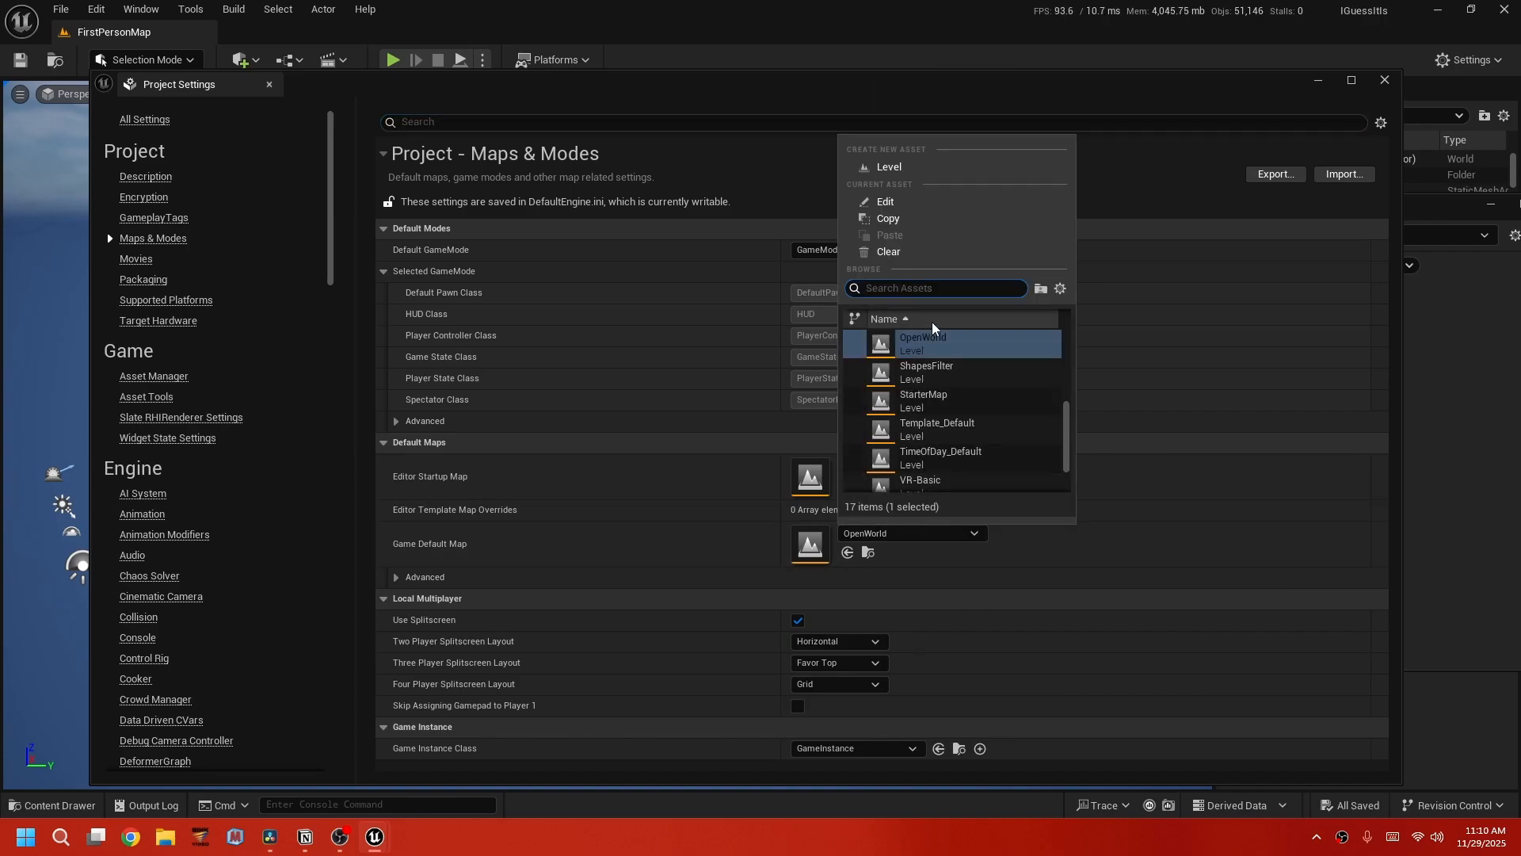
scroll(939, 387, up, 4)
click(938, 384)
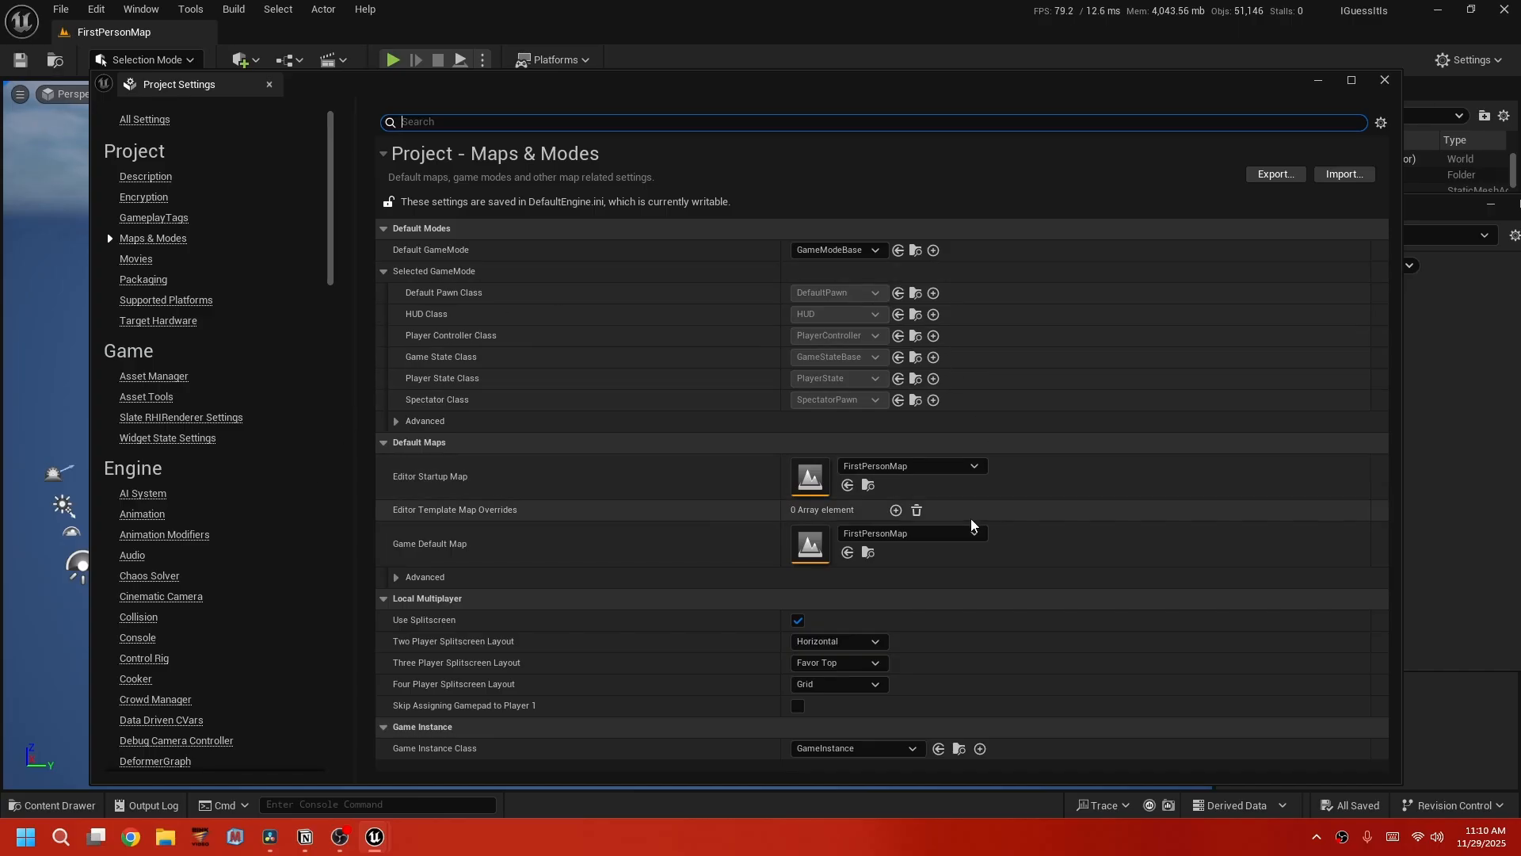
click(1386, 81)
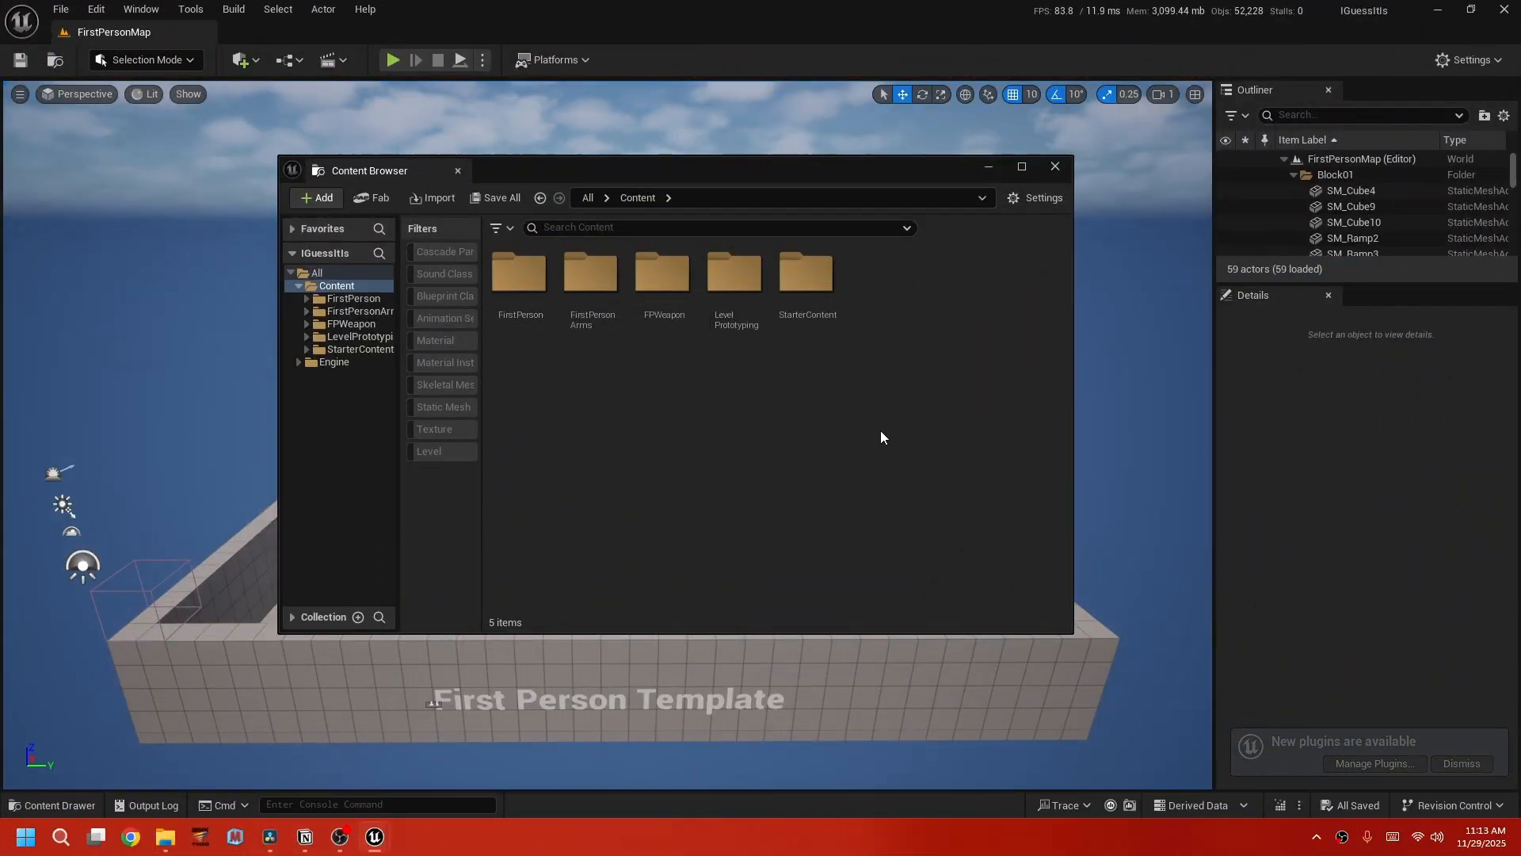
Close the Content Browser, lower the stack's top blue cube, SM_ChamferCube10, to a Z location of about 110, and briefly play-test the level.
click(1056, 167)
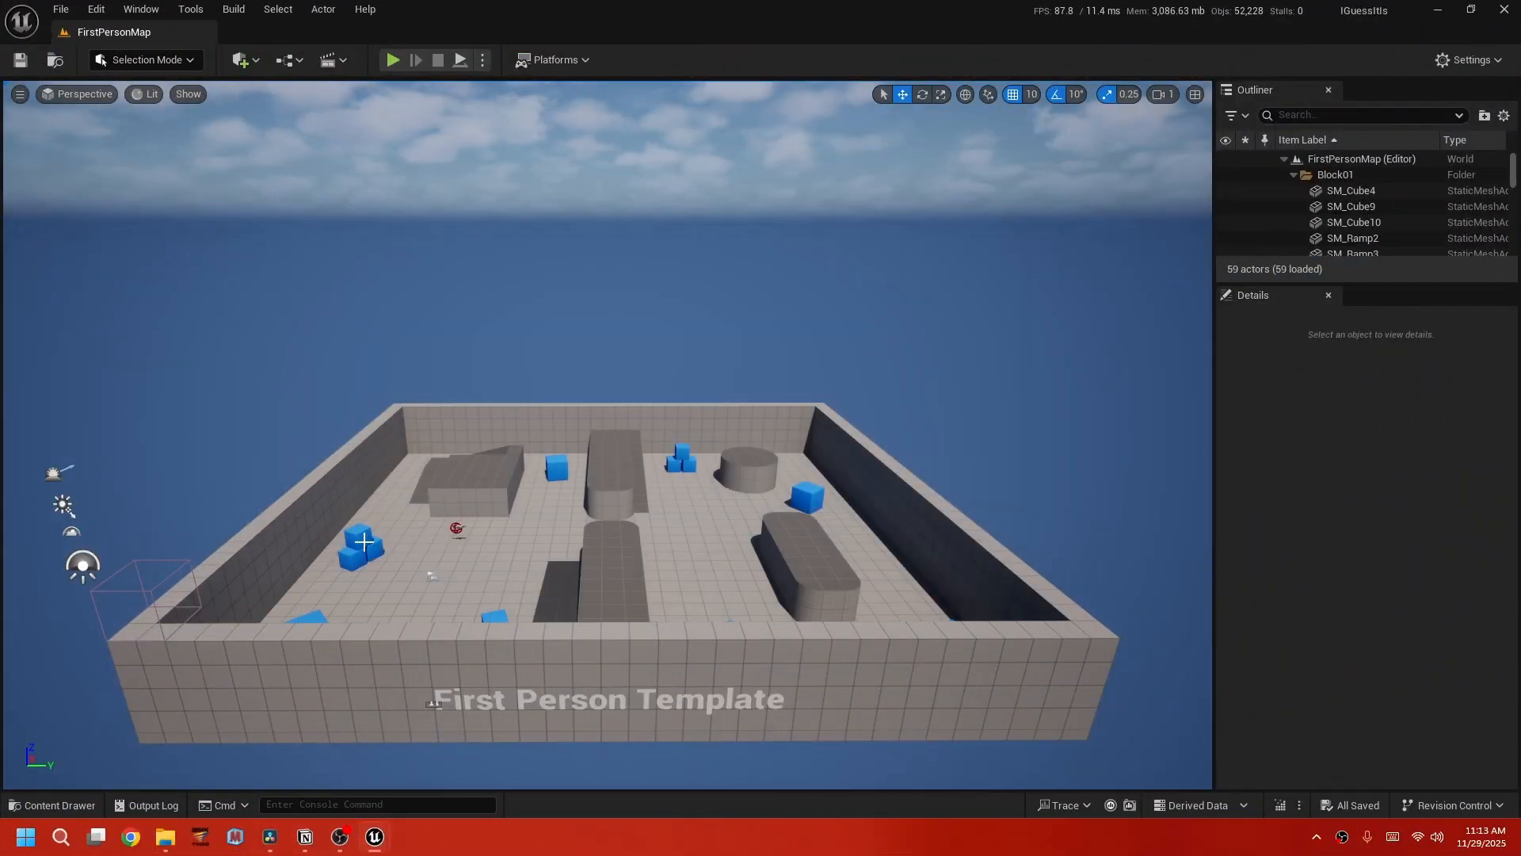
right_drag(495, 532, 420, 436)
key(w)
scroll(494, 533, up, 1)
key(w)
scroll(420, 436, up, 1)
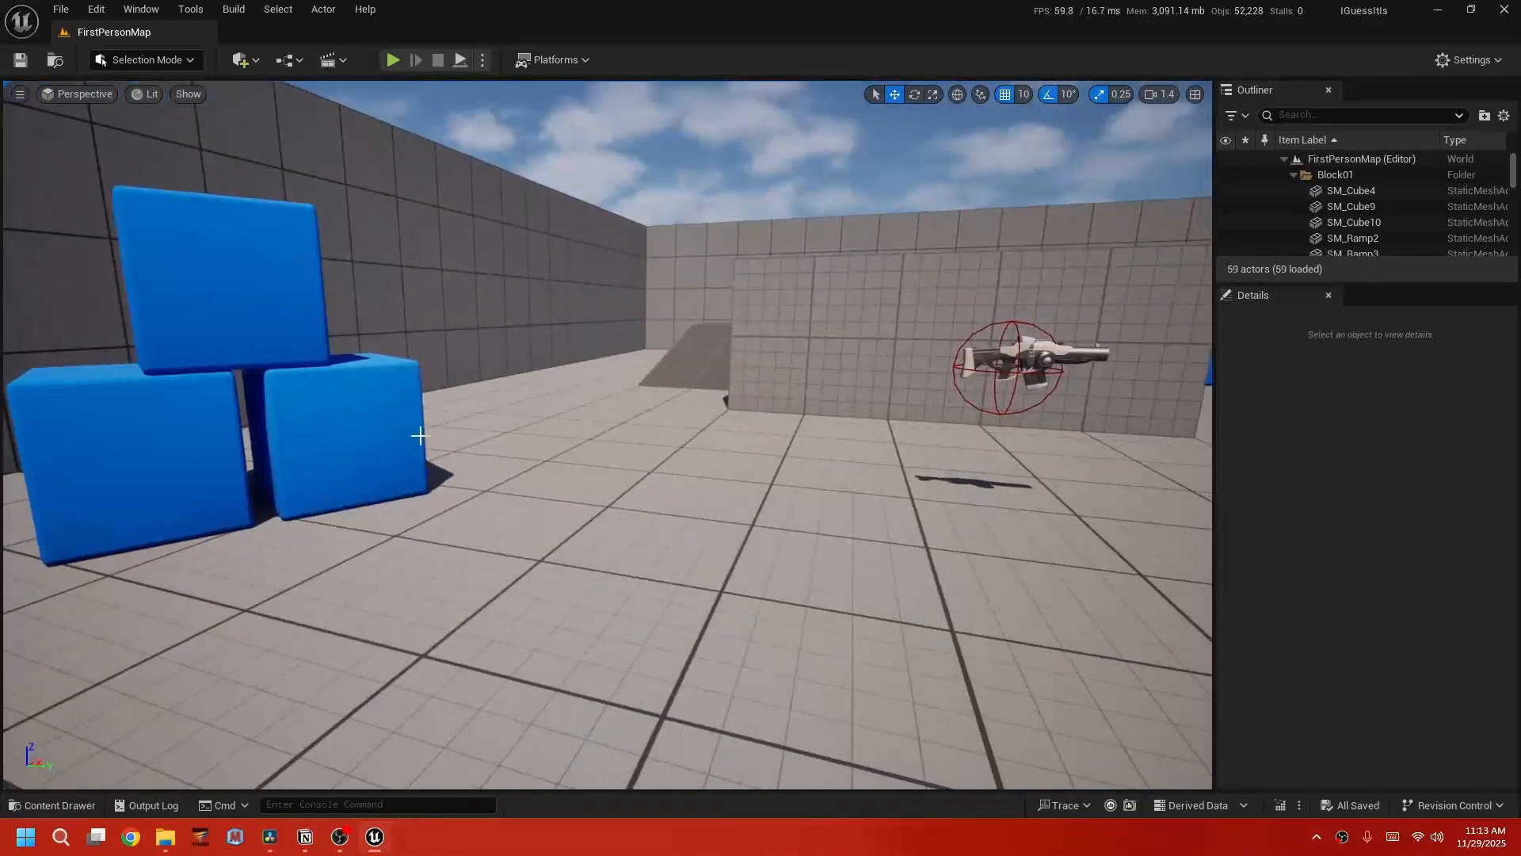
click(254, 321)
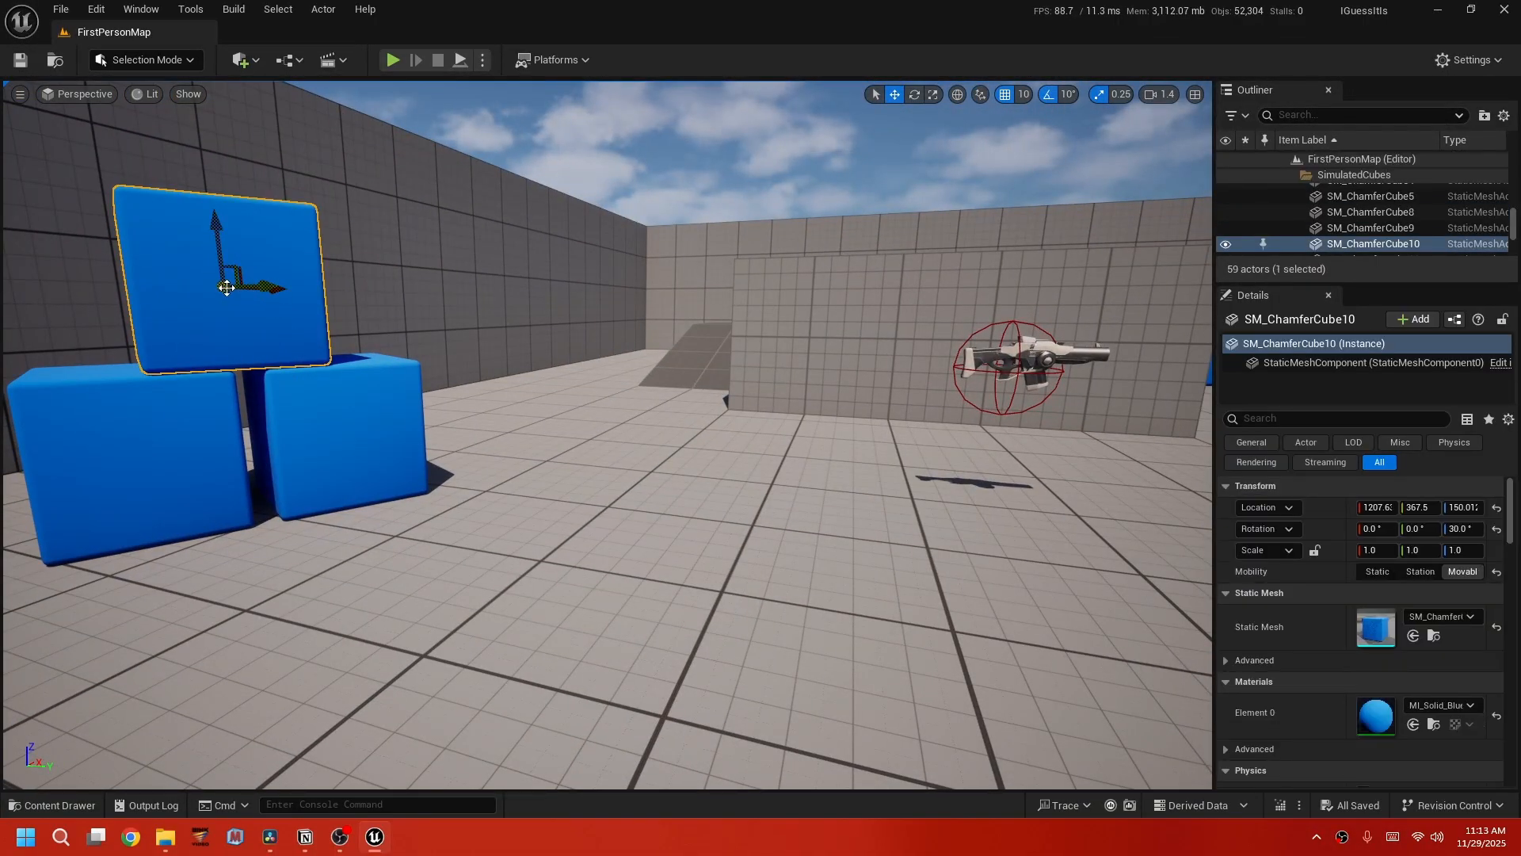
drag(215, 228, 224, 284)
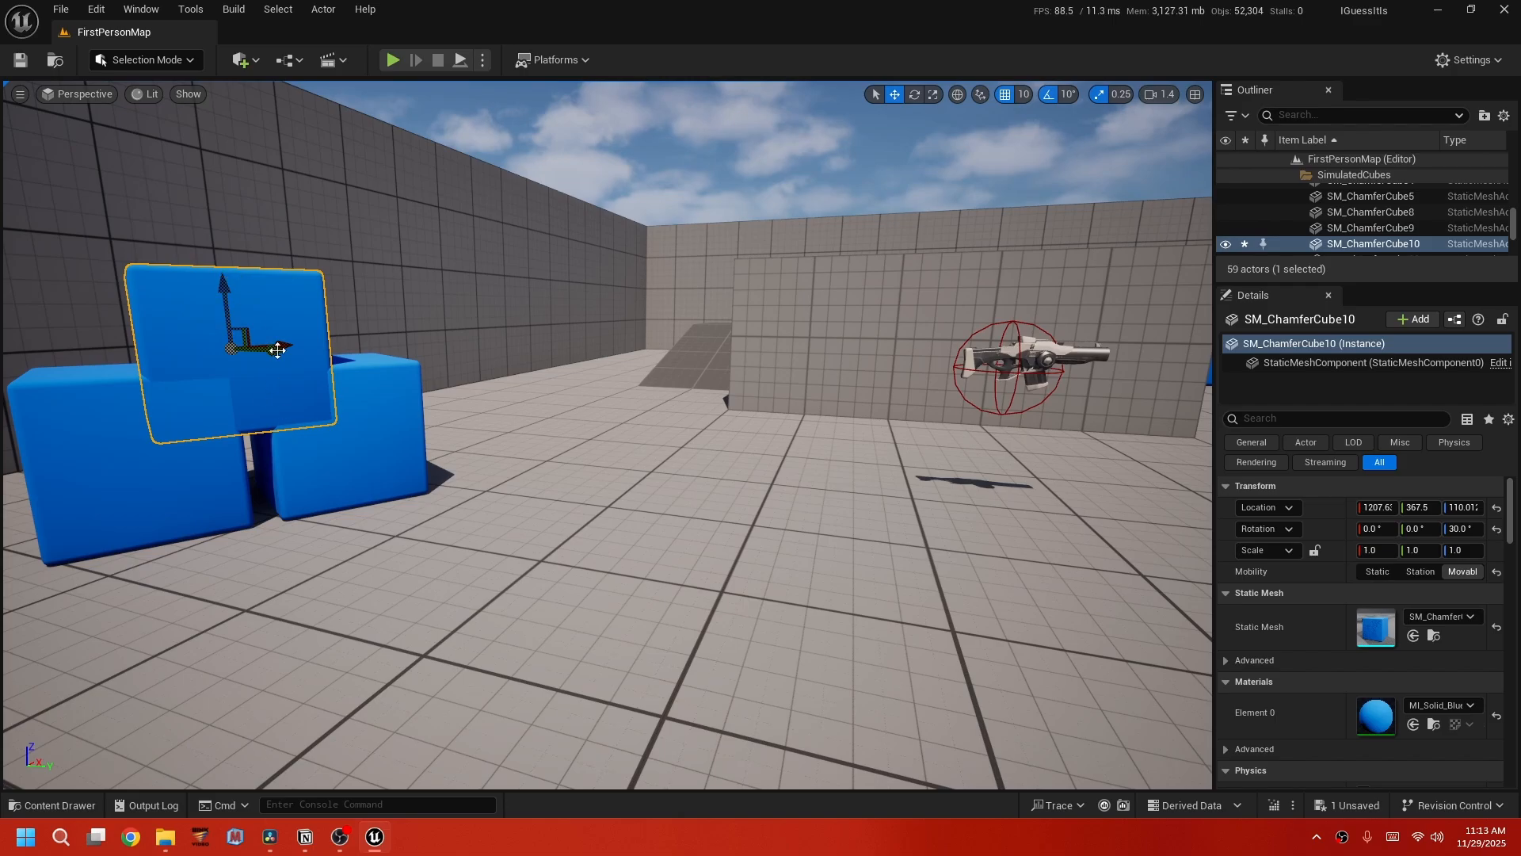
click(391, 60)
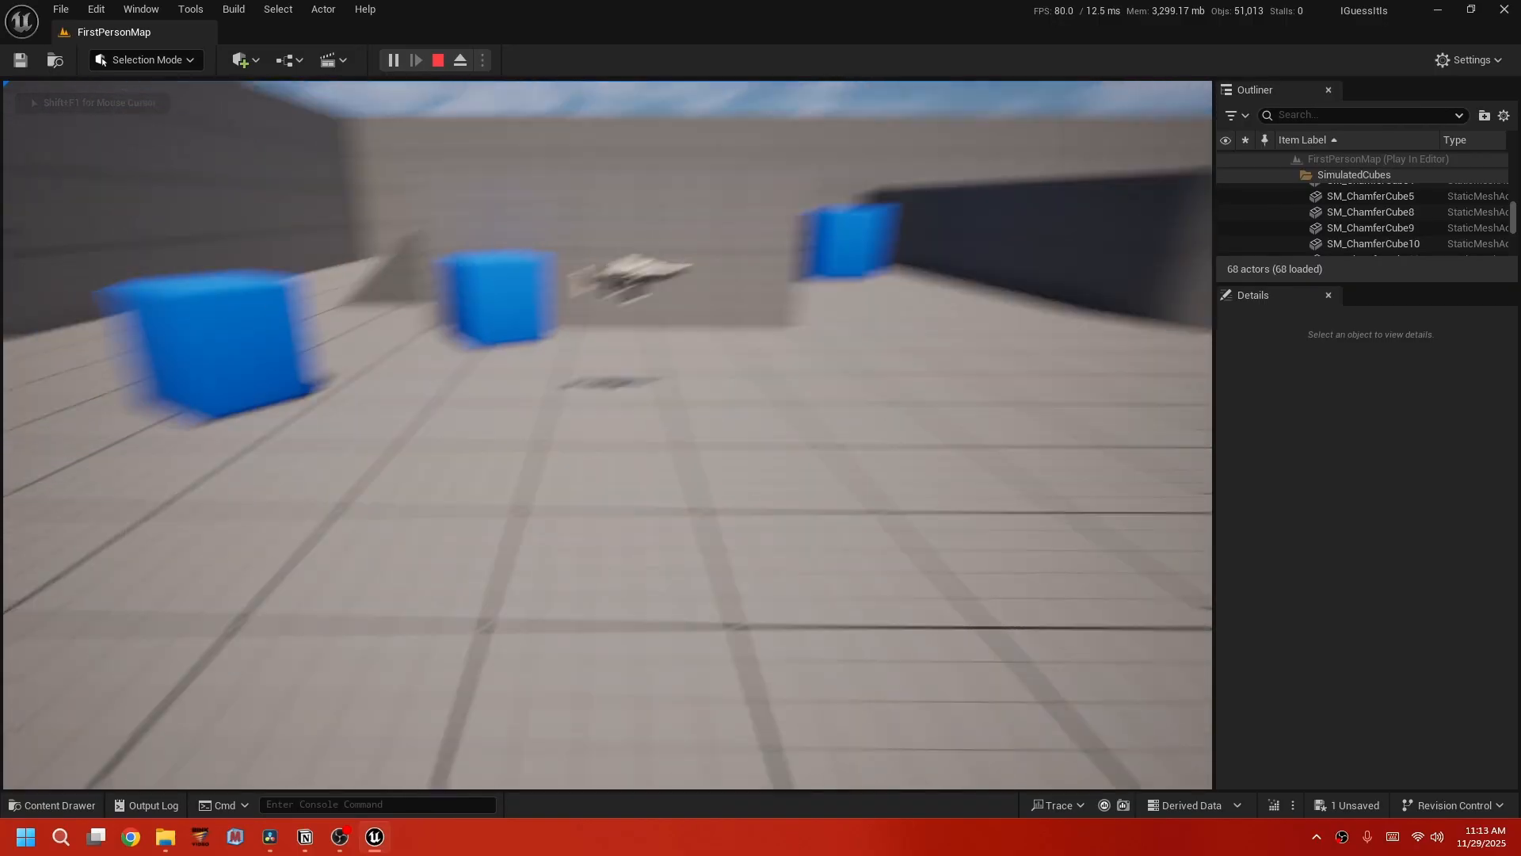
key(Escape)
Move the large blue cube SM_ChamferCube4 against the overlapping cube stack, to about X 1090, Y 420.
right_drag(383, 376, 315, 302)
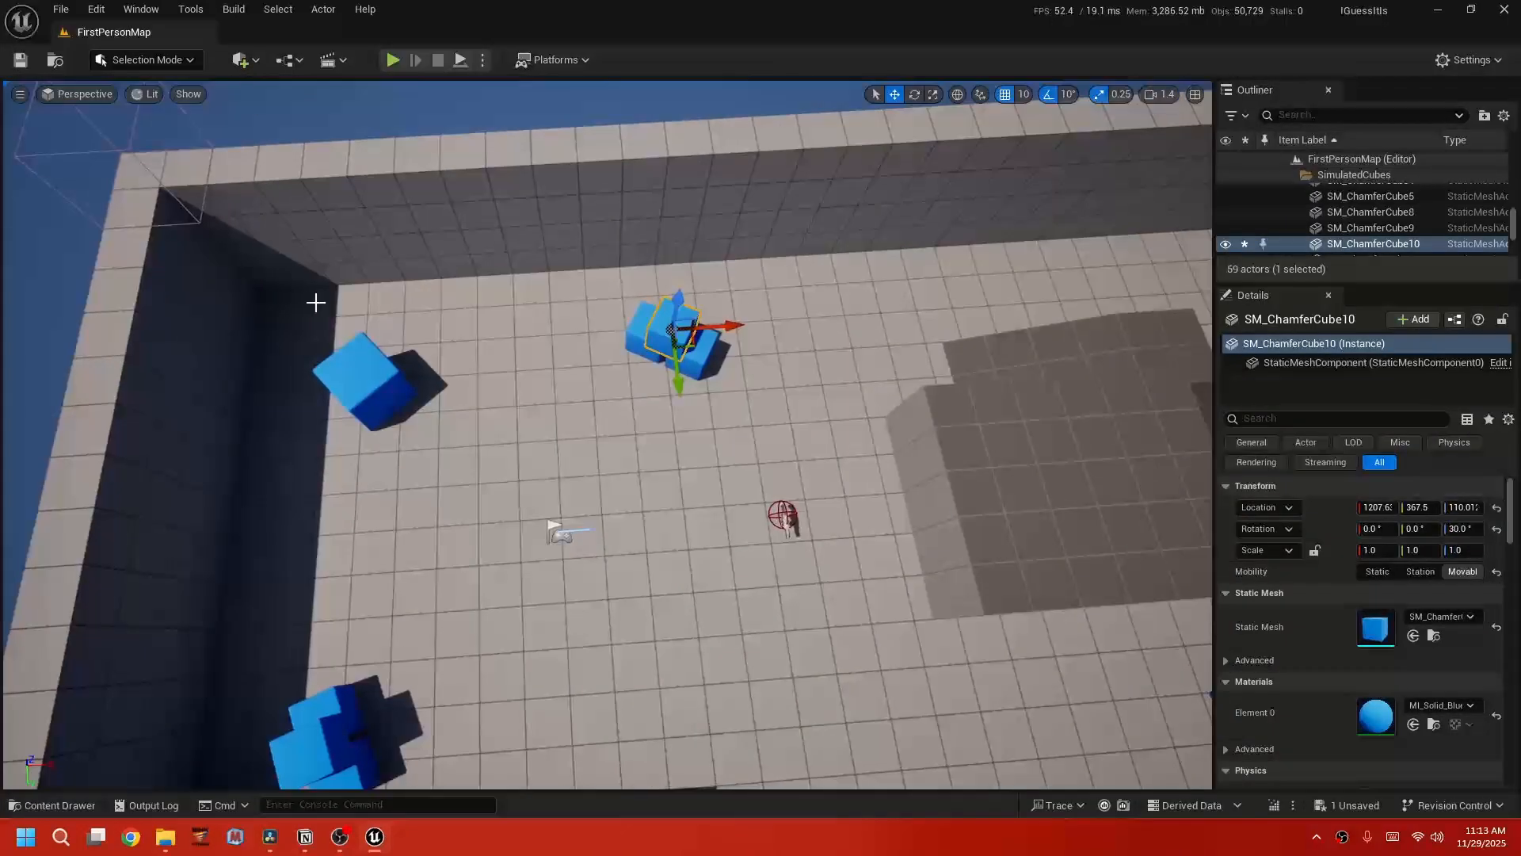
click(365, 395)
drag(364, 396, 634, 376)
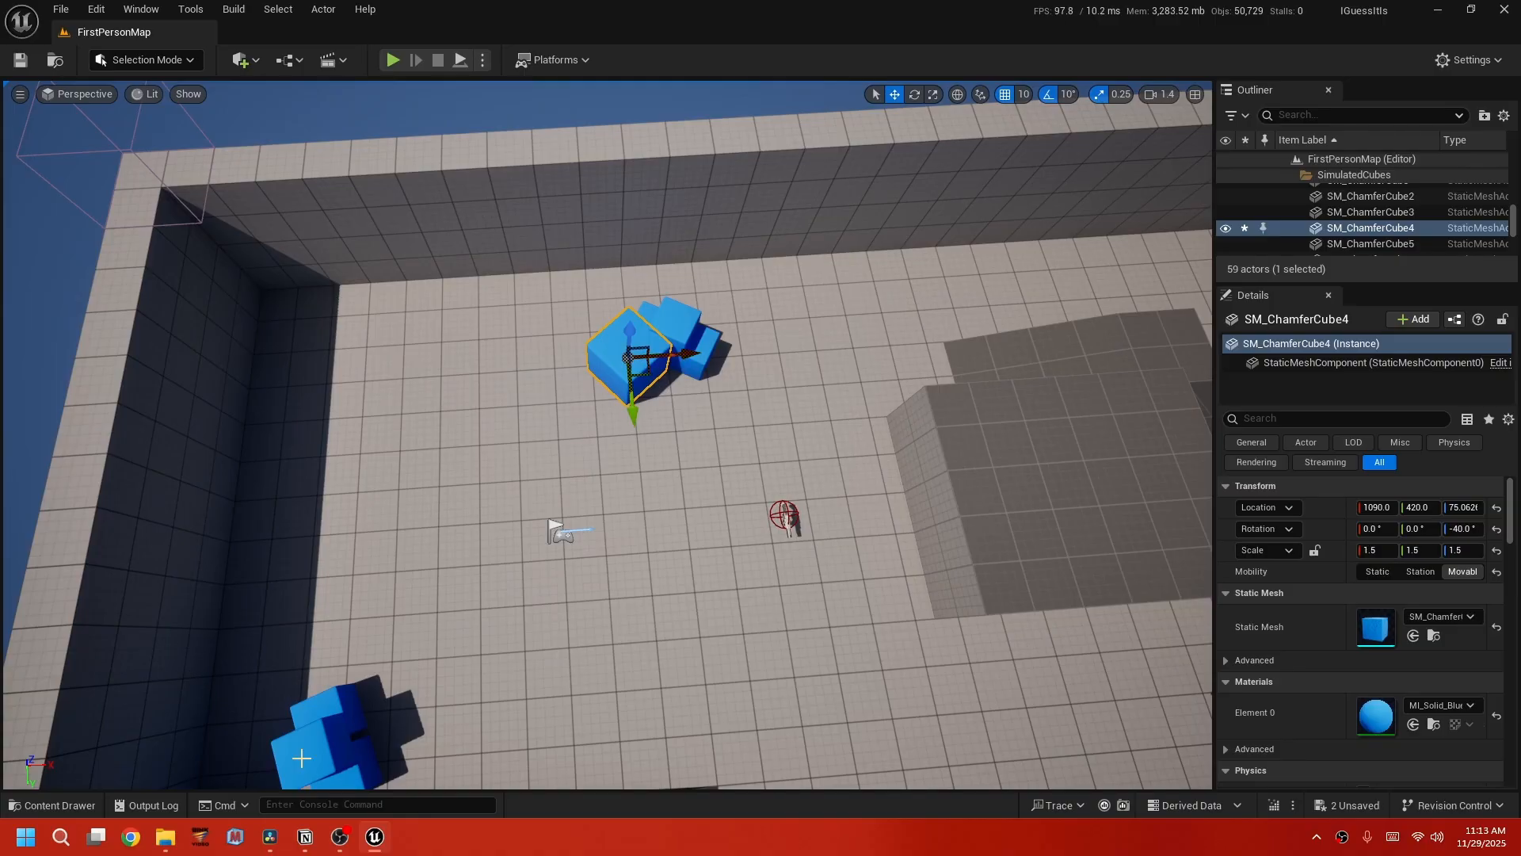
Select the three blue cubes stacked in the arena's corner and move them together into the overlapping cube cluster.
click(336, 741)
shift+click(345, 701)
shift+click(367, 765)
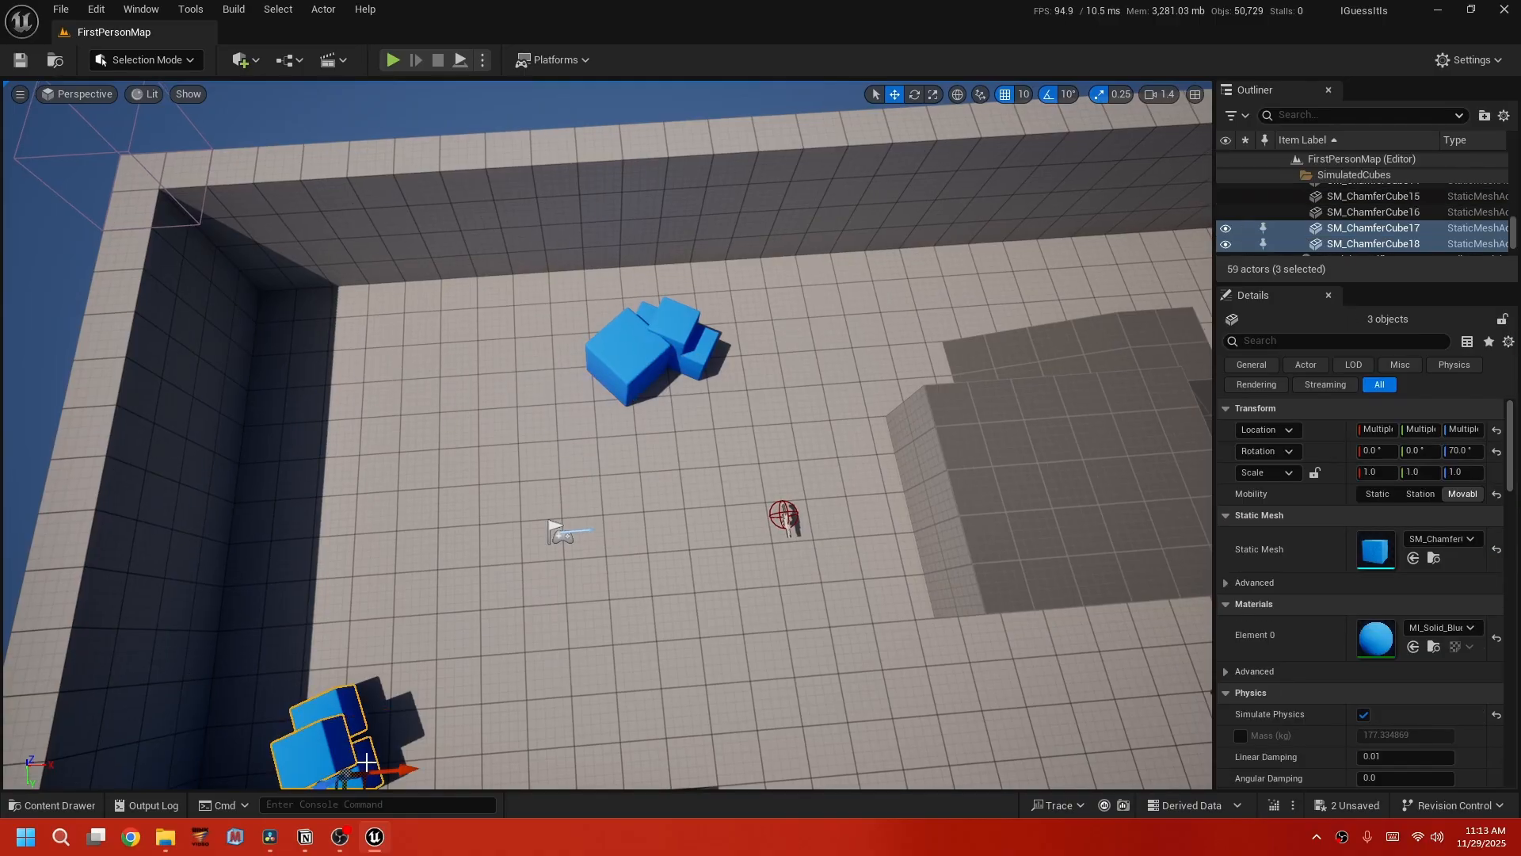
drag(360, 785, 366, 769)
click(555, 581)
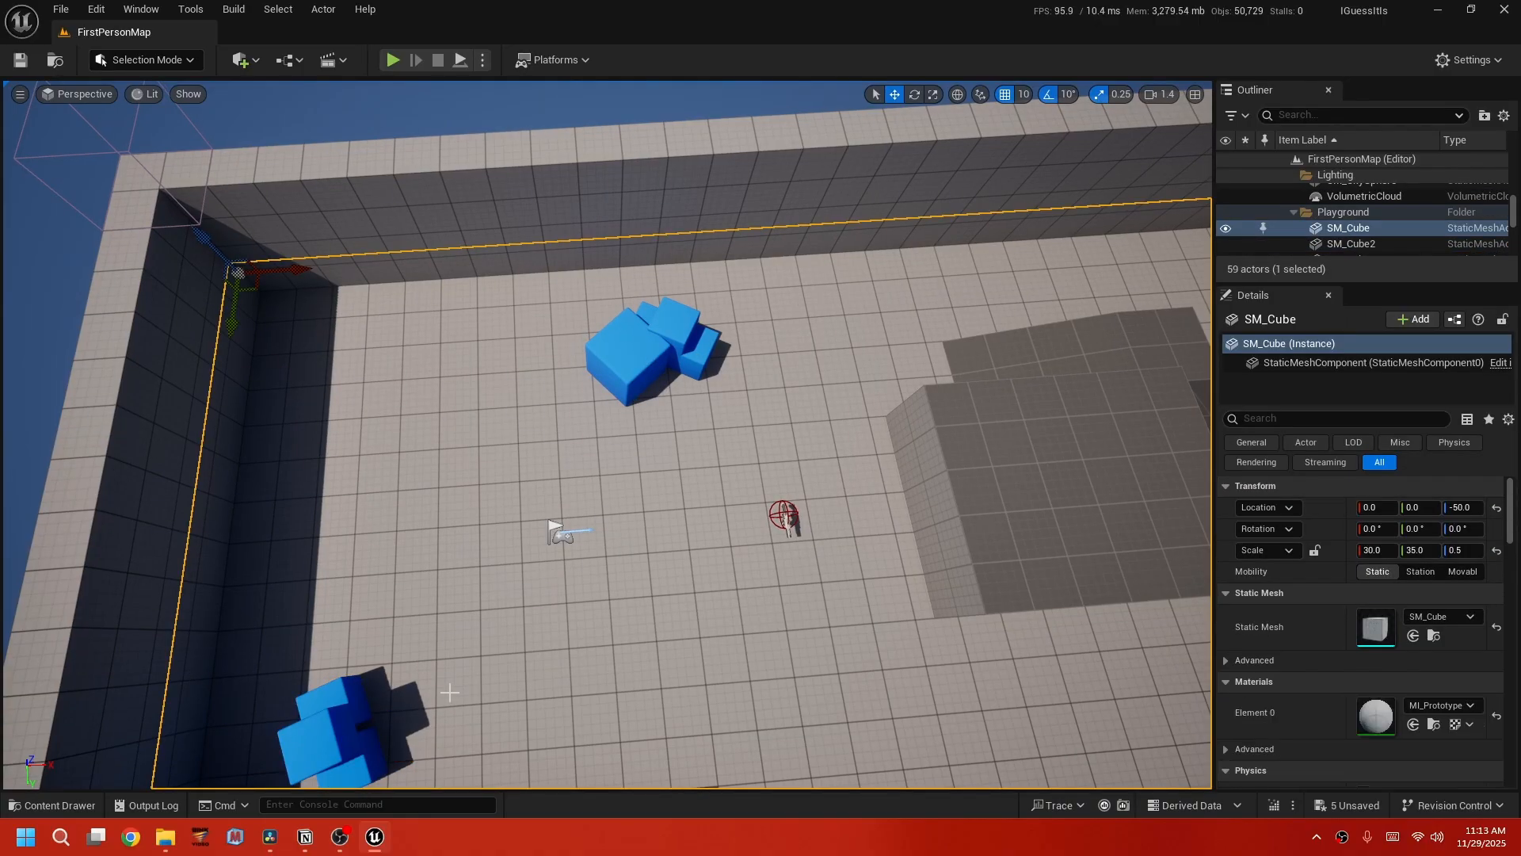
right_drag(449, 689, 360, 641)
click(347, 523)
shift+click(374, 501)
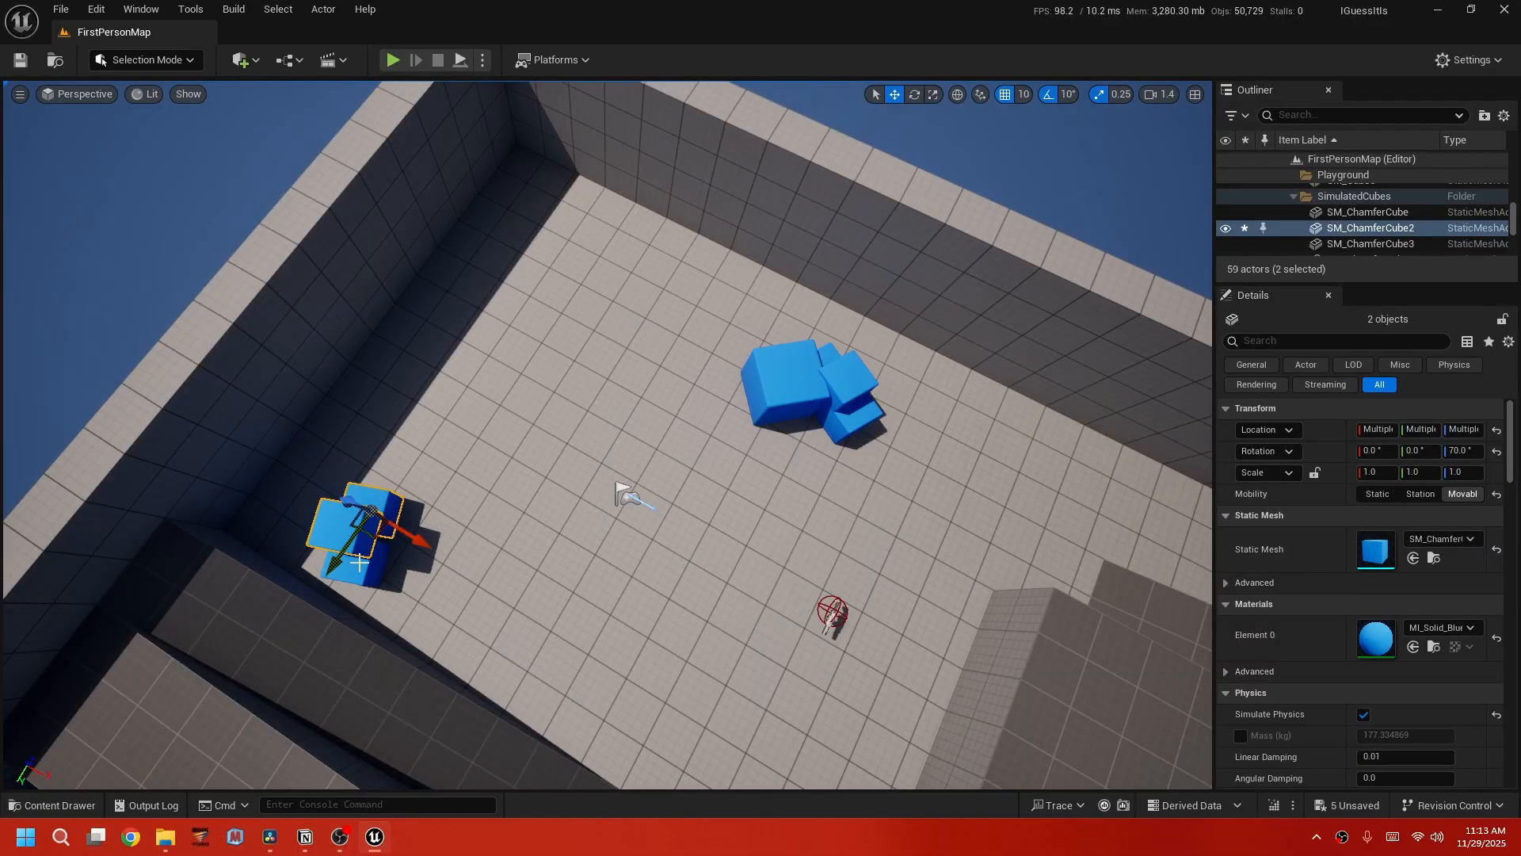
shift+click(366, 576)
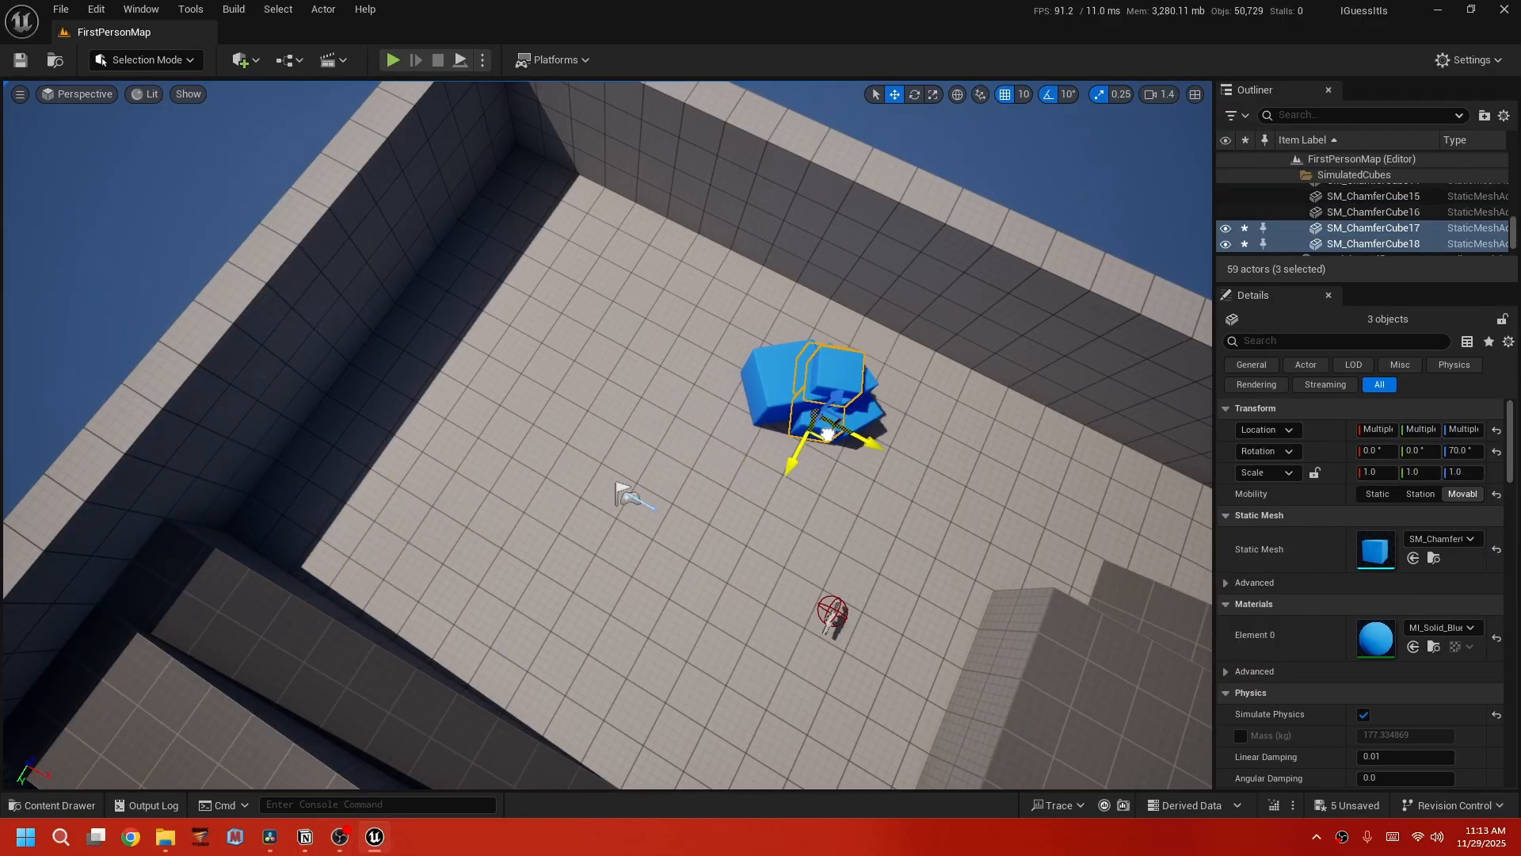
Play the level in the editor, move the character around the scattered blue cubes and pick up the rifle.
right_drag(764, 452, 920, 297)
click(606, 427)
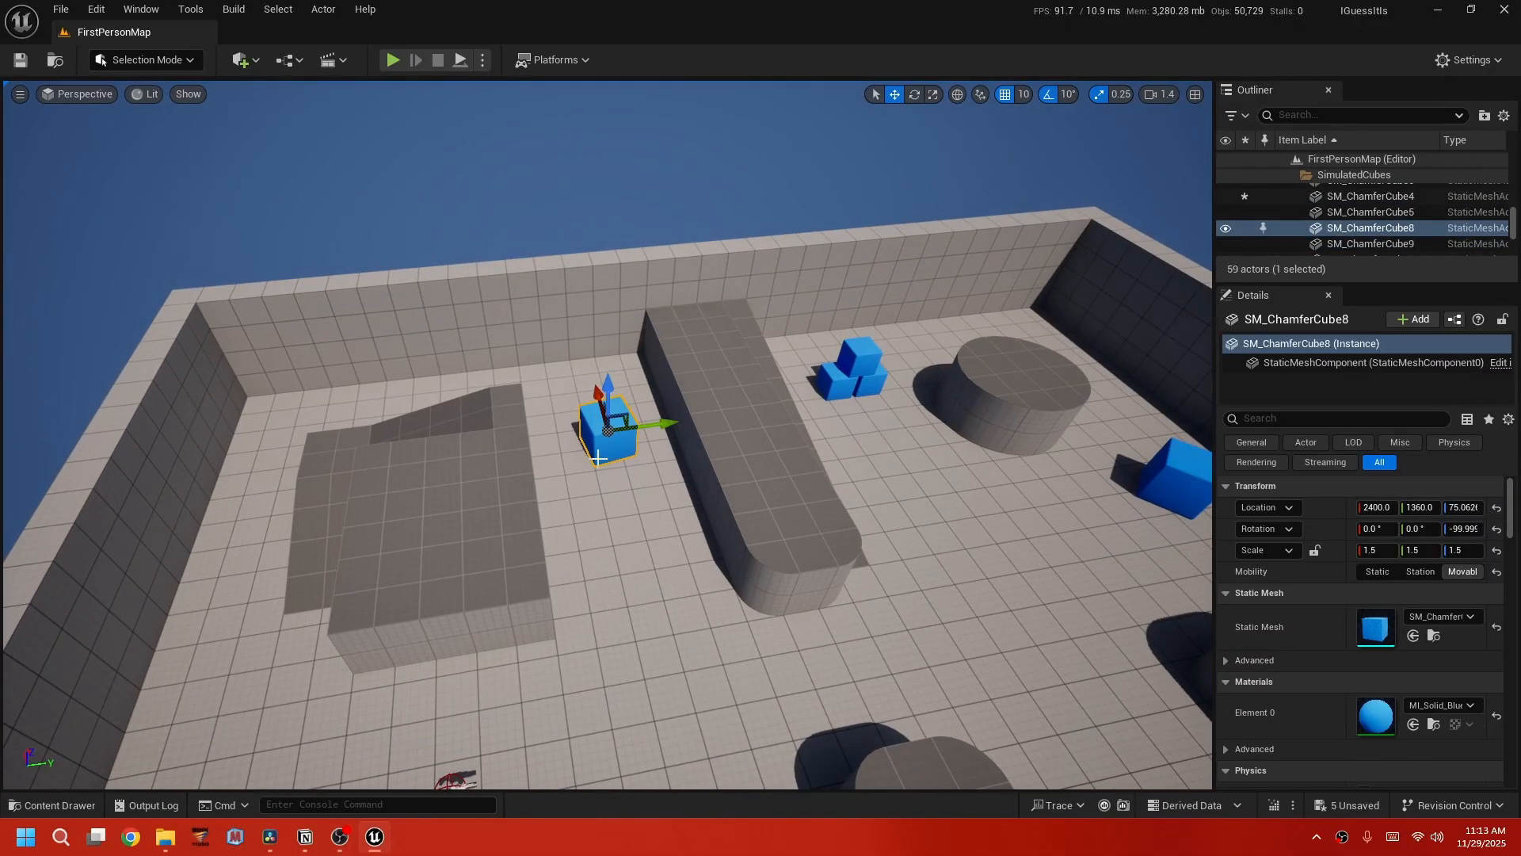
right_drag(606, 428, 491, 507)
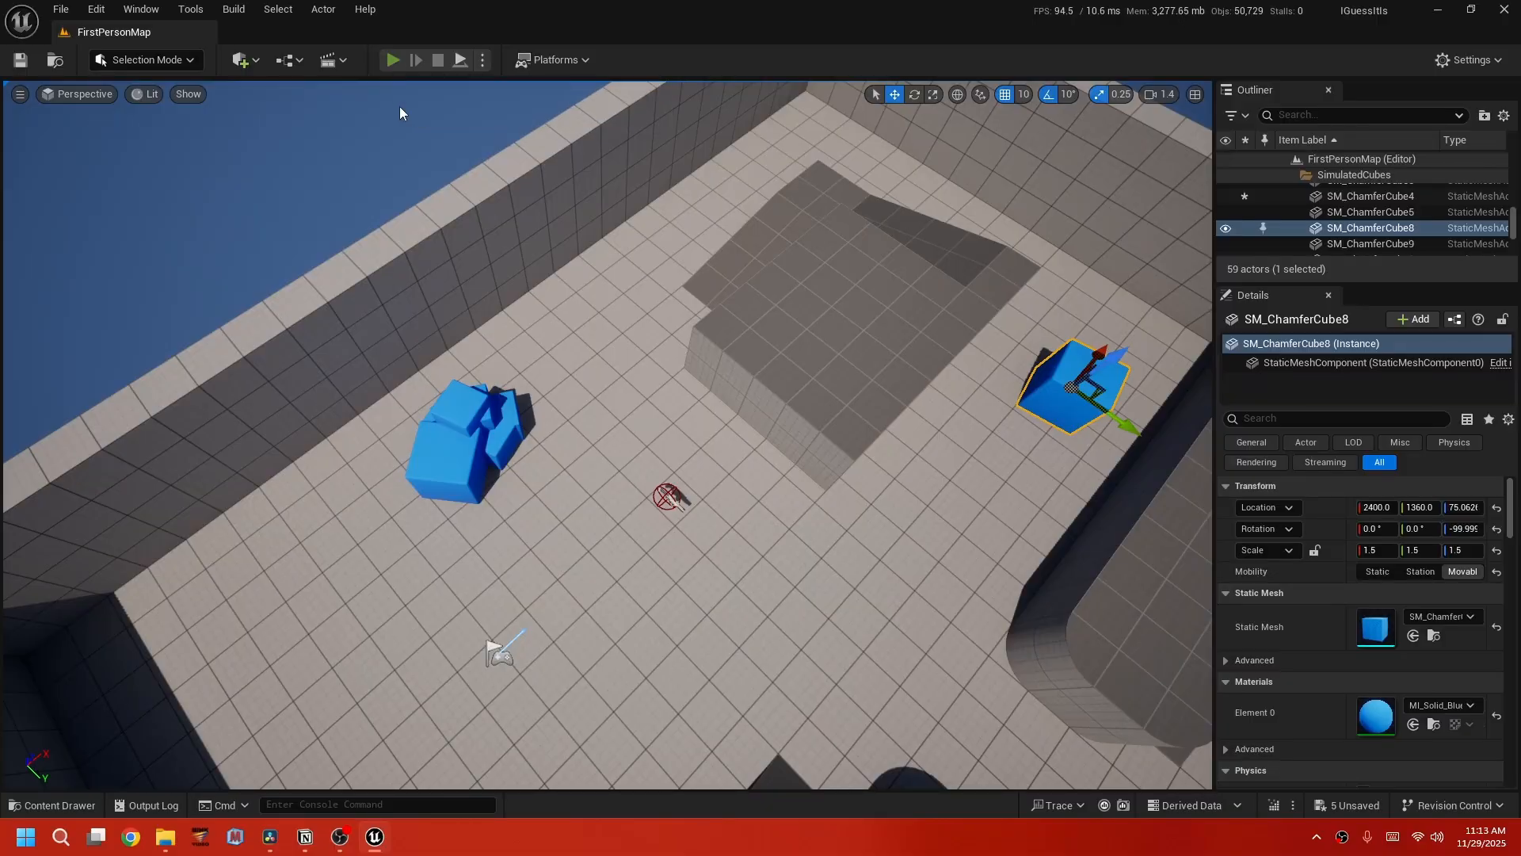
key(alt+p)
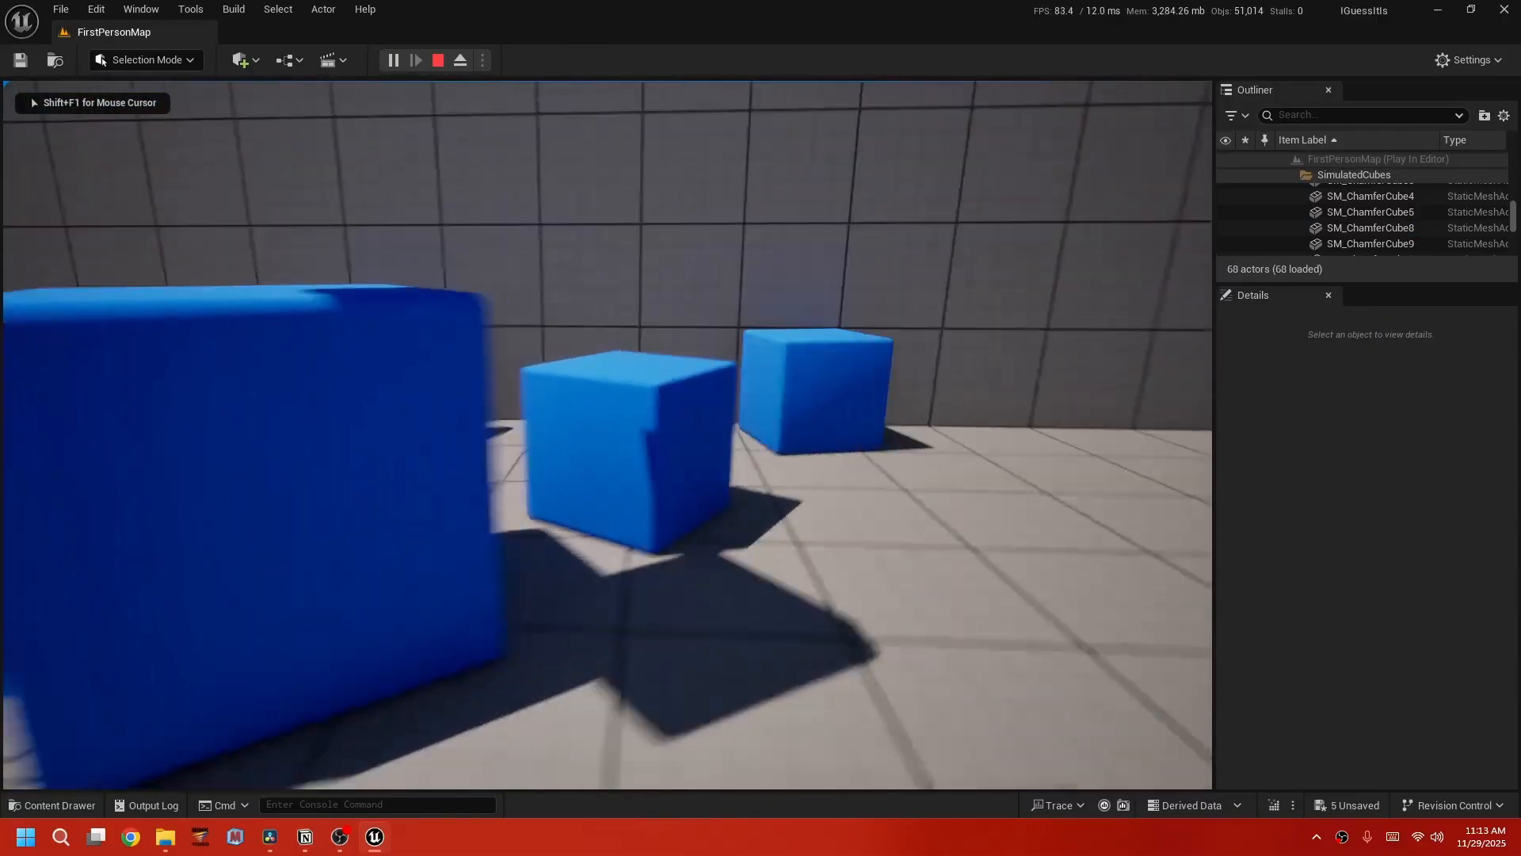
key(w)
key(s)
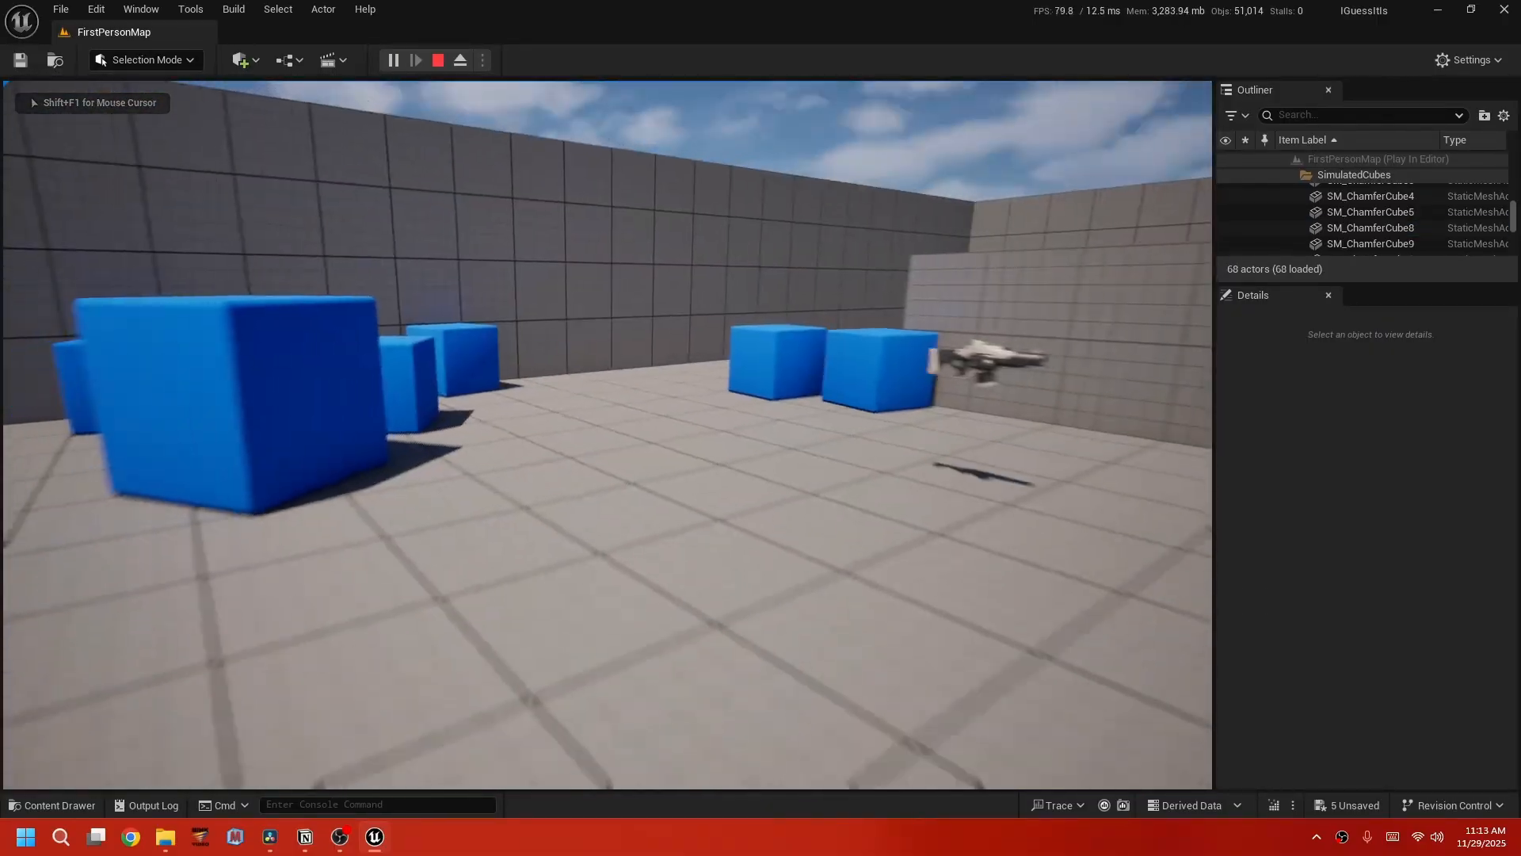
key(s)
key(w)
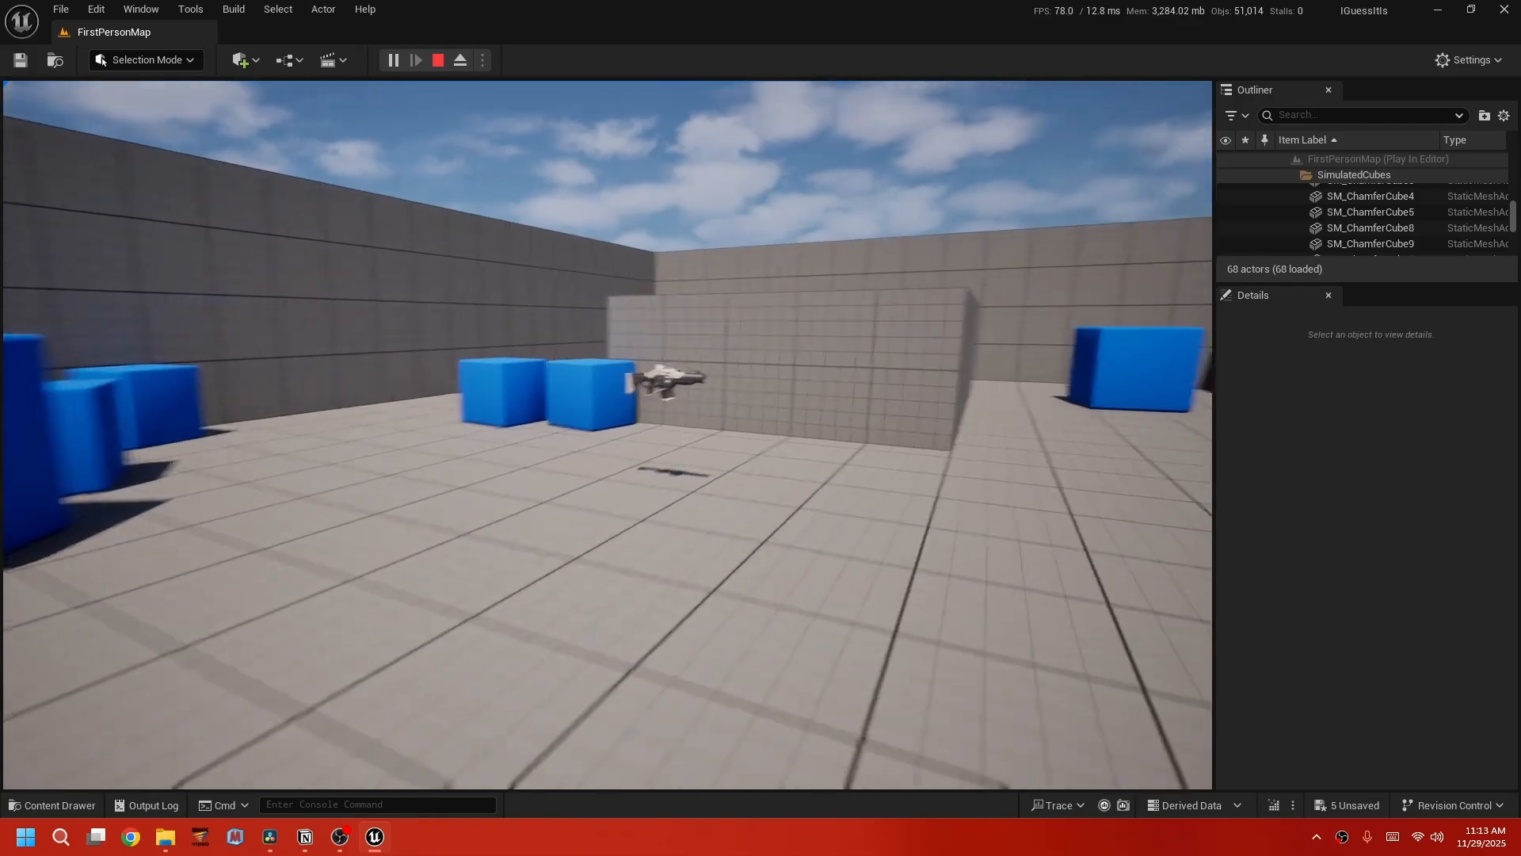
key(w)
Test the rifle by firing projectiles at the blue cubes, then end the play session.
click(607, 434)
key(s)
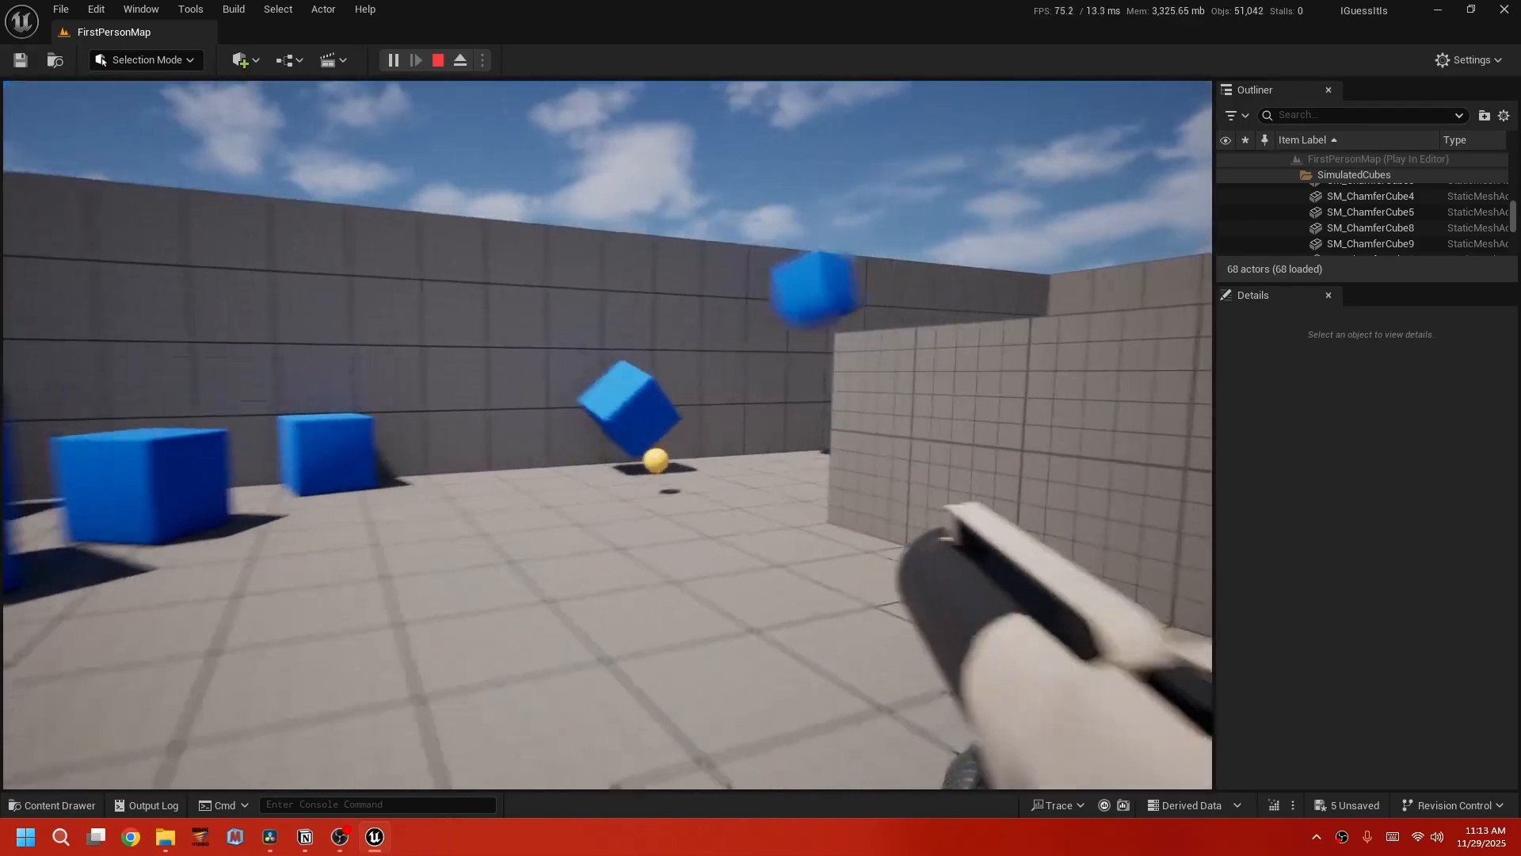
key(s)
click(607, 434)
click(607, 434)
click(607, 434)
click(607, 434)
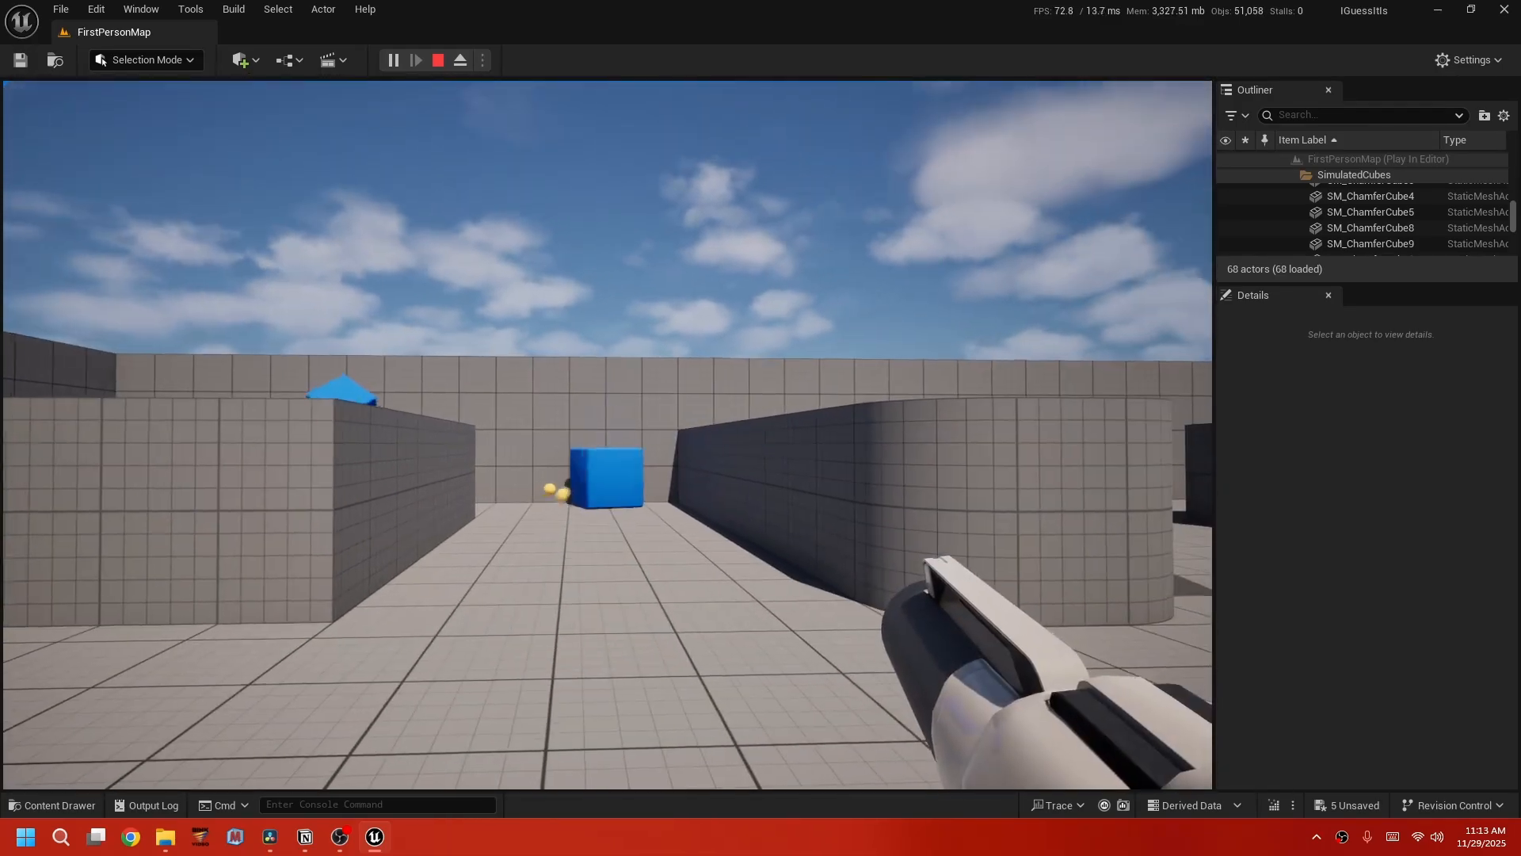
key(Escape)
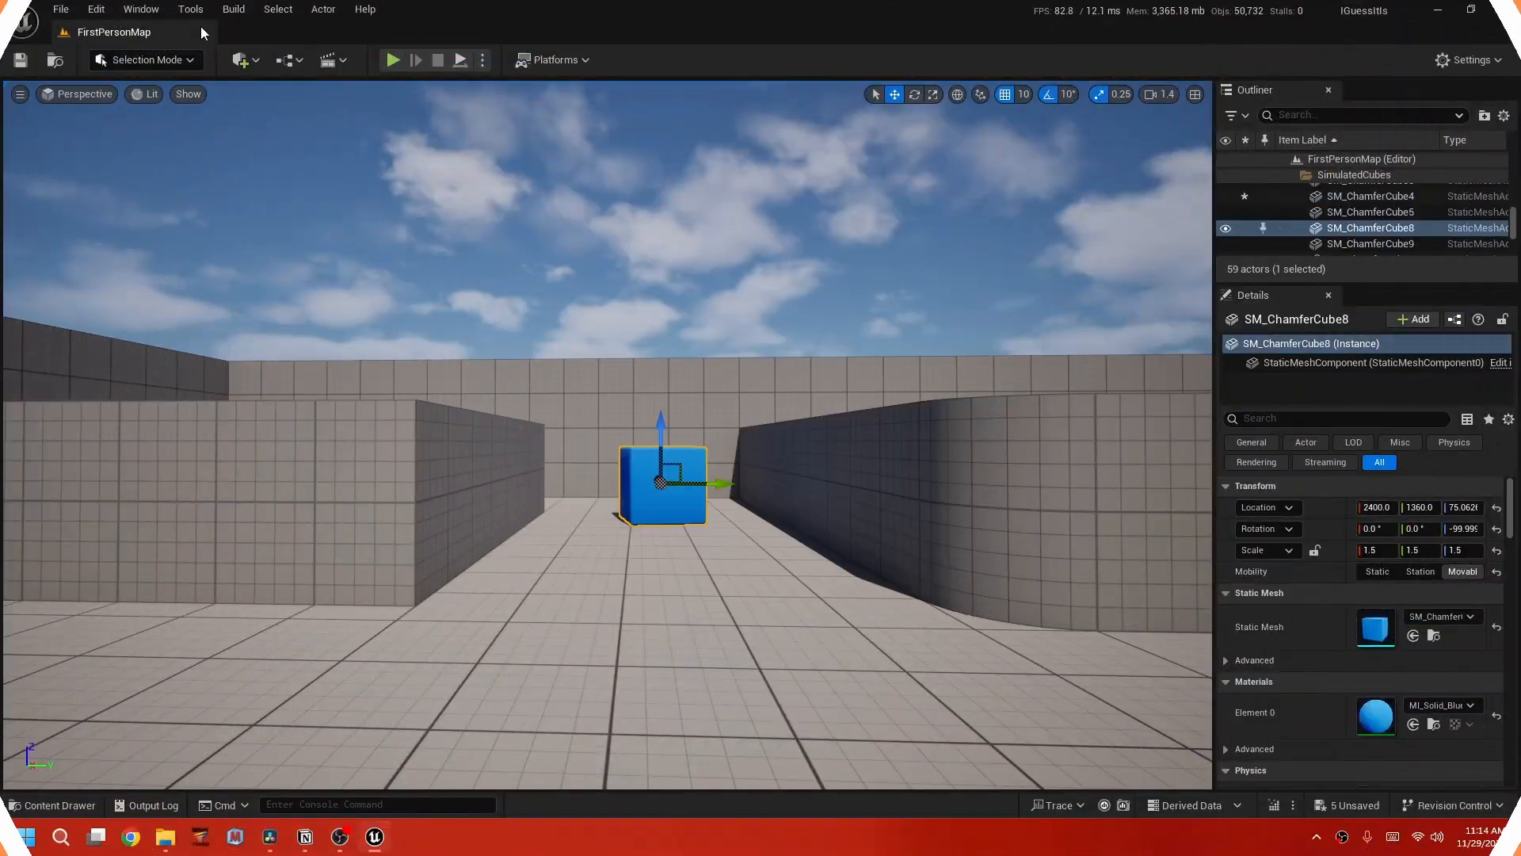
Start adding a new C++ class and list all available classes as possible parents.
click(195, 9)
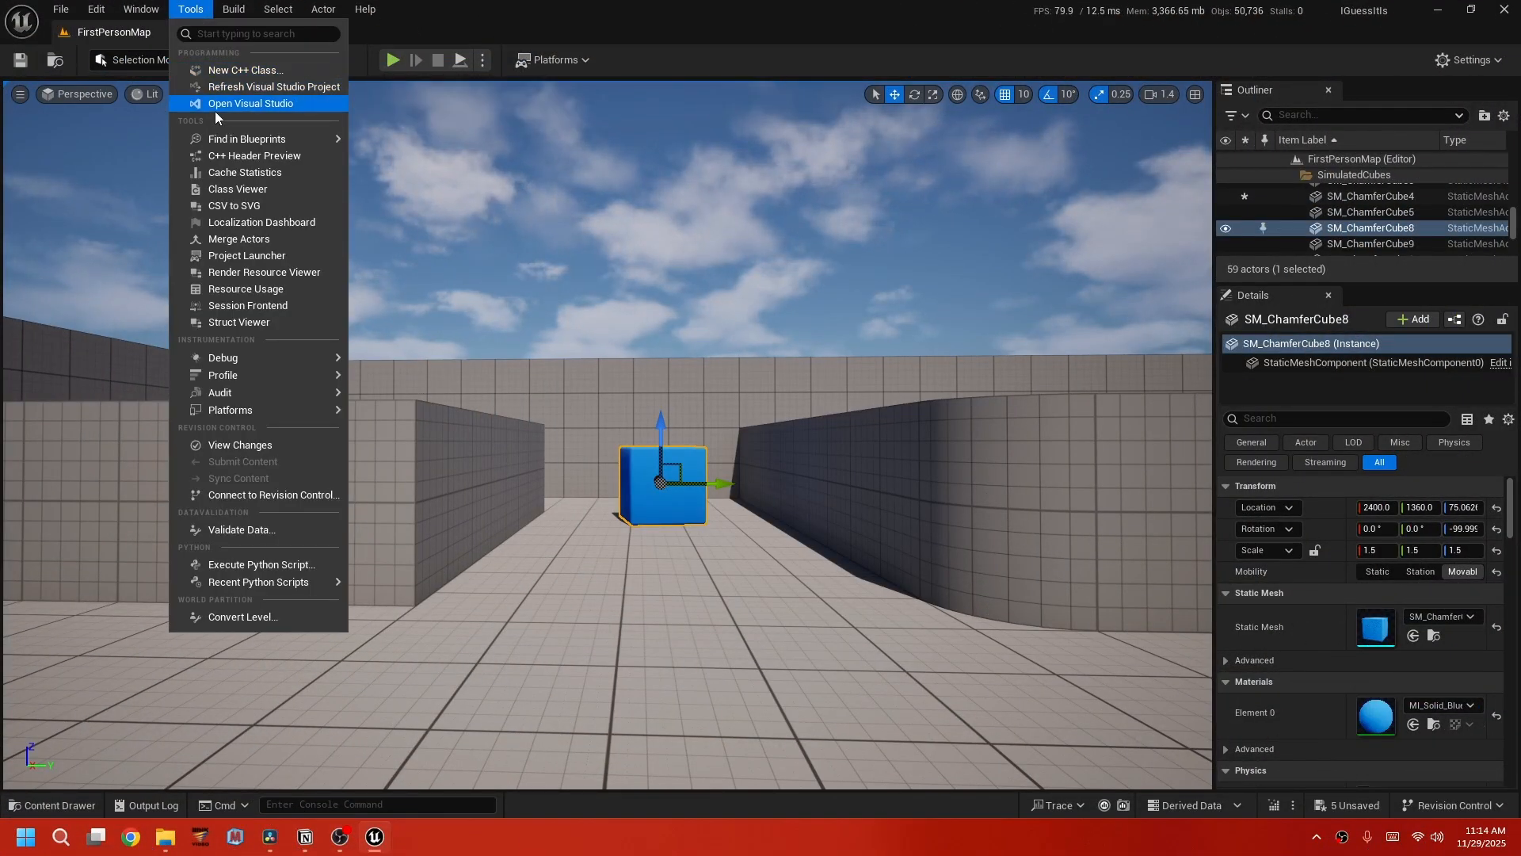
click(268, 73)
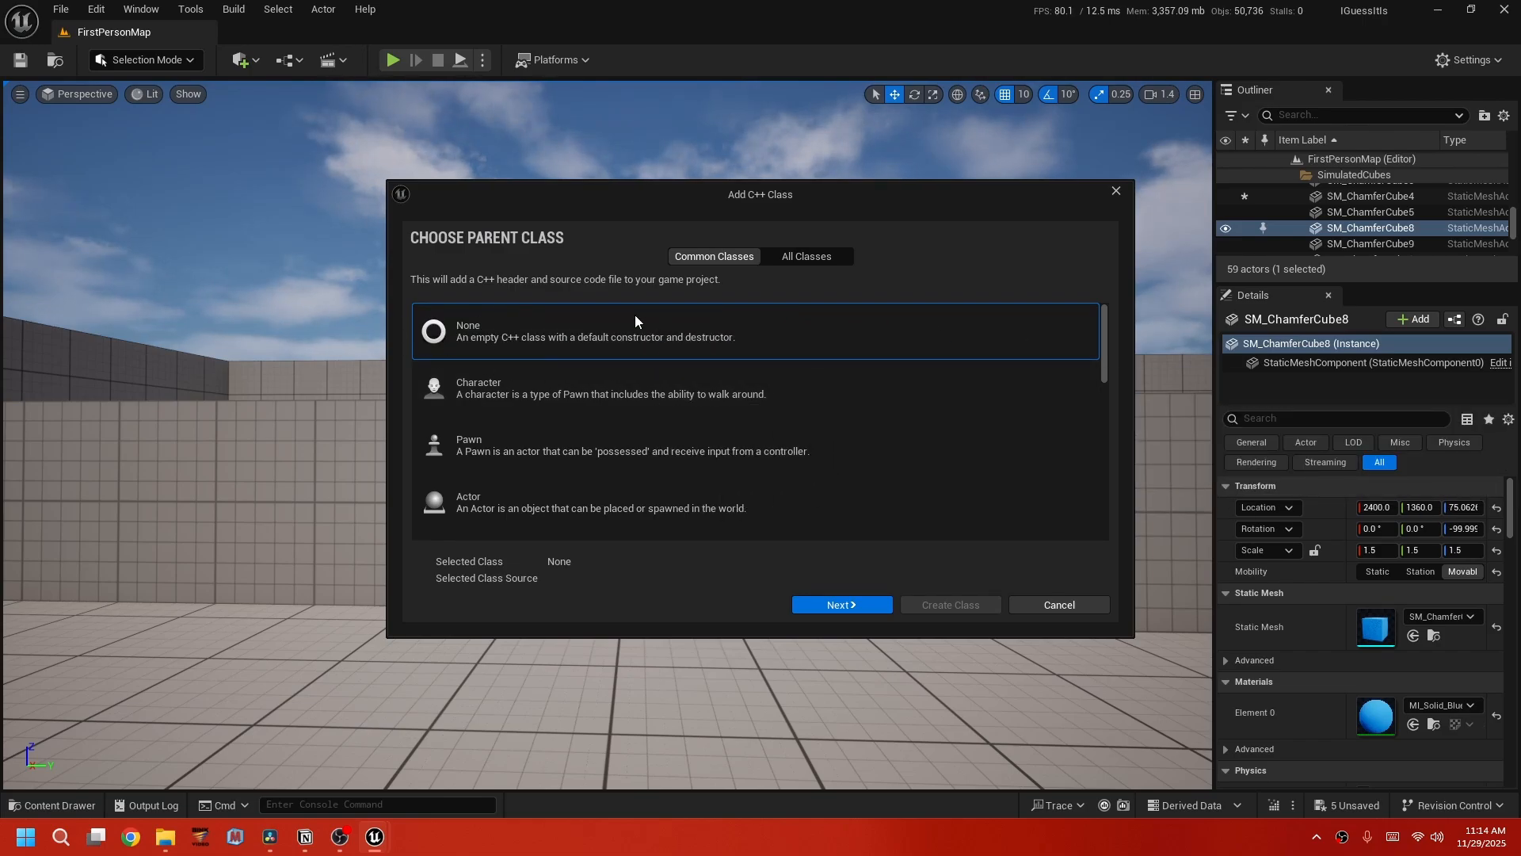
click(805, 258)
Search the parent classes for "blueprintfunction" and continue with BlueprintFunctionLibrary as the parent class.
text(b)
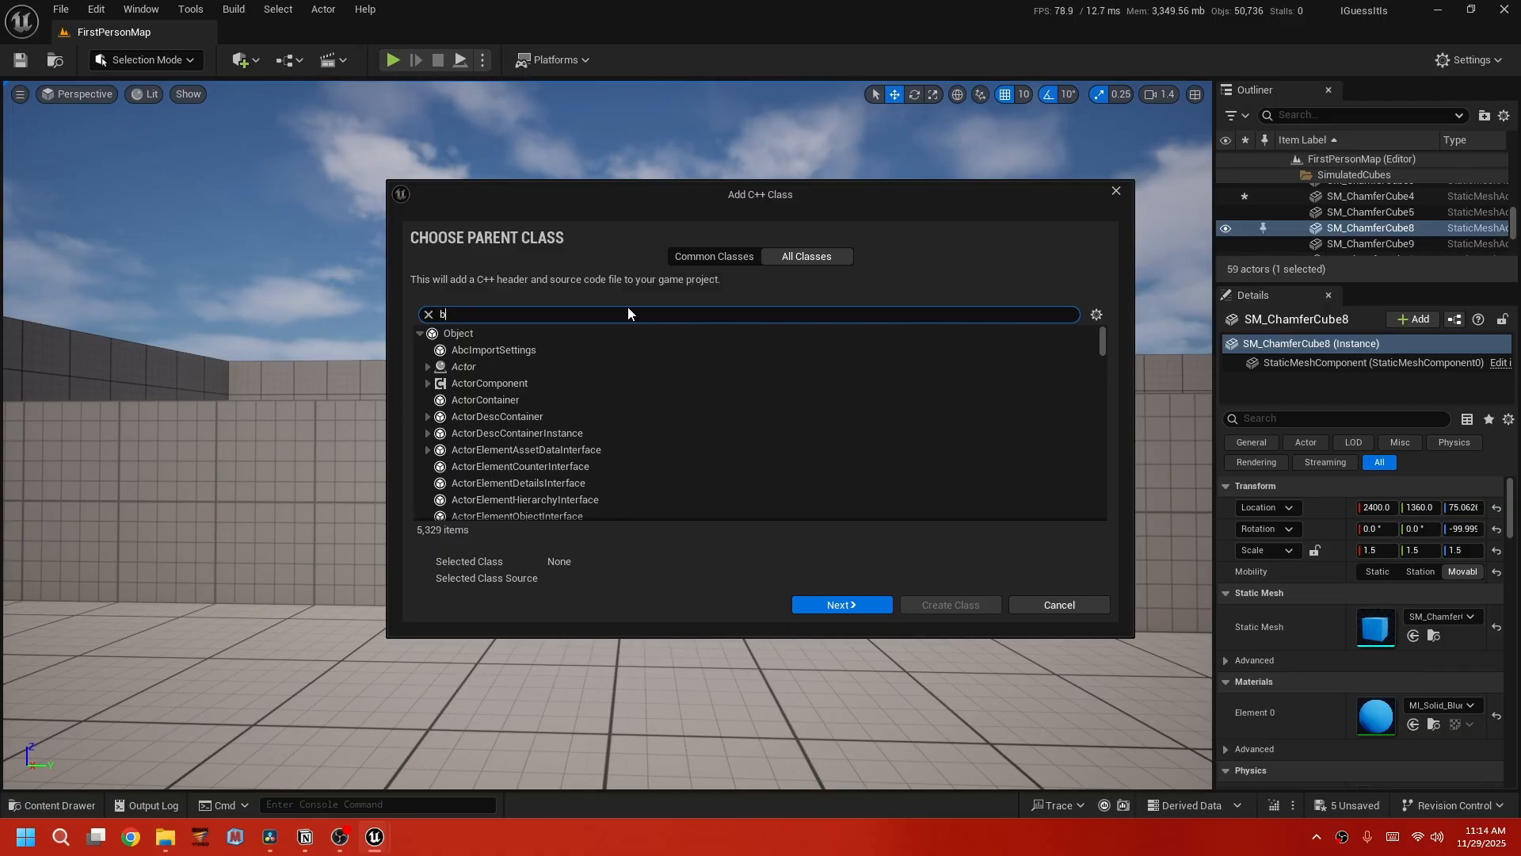
text(lueprint call)
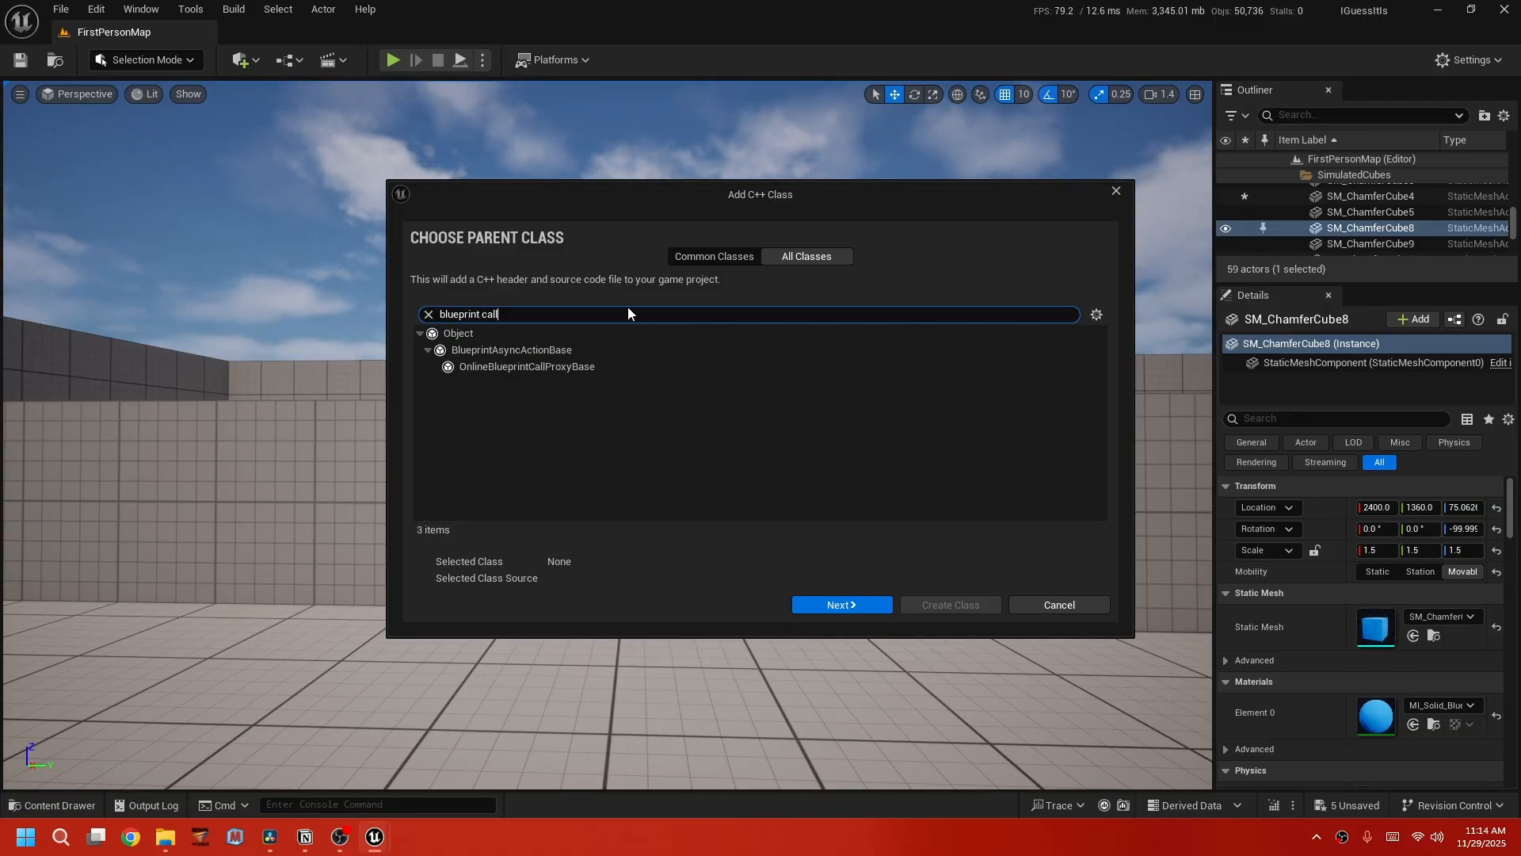
key(BackSpace)
key(BackSpace)
key(BackSpace)
key(BackSpace)
key(BackSpace)
text(flu)
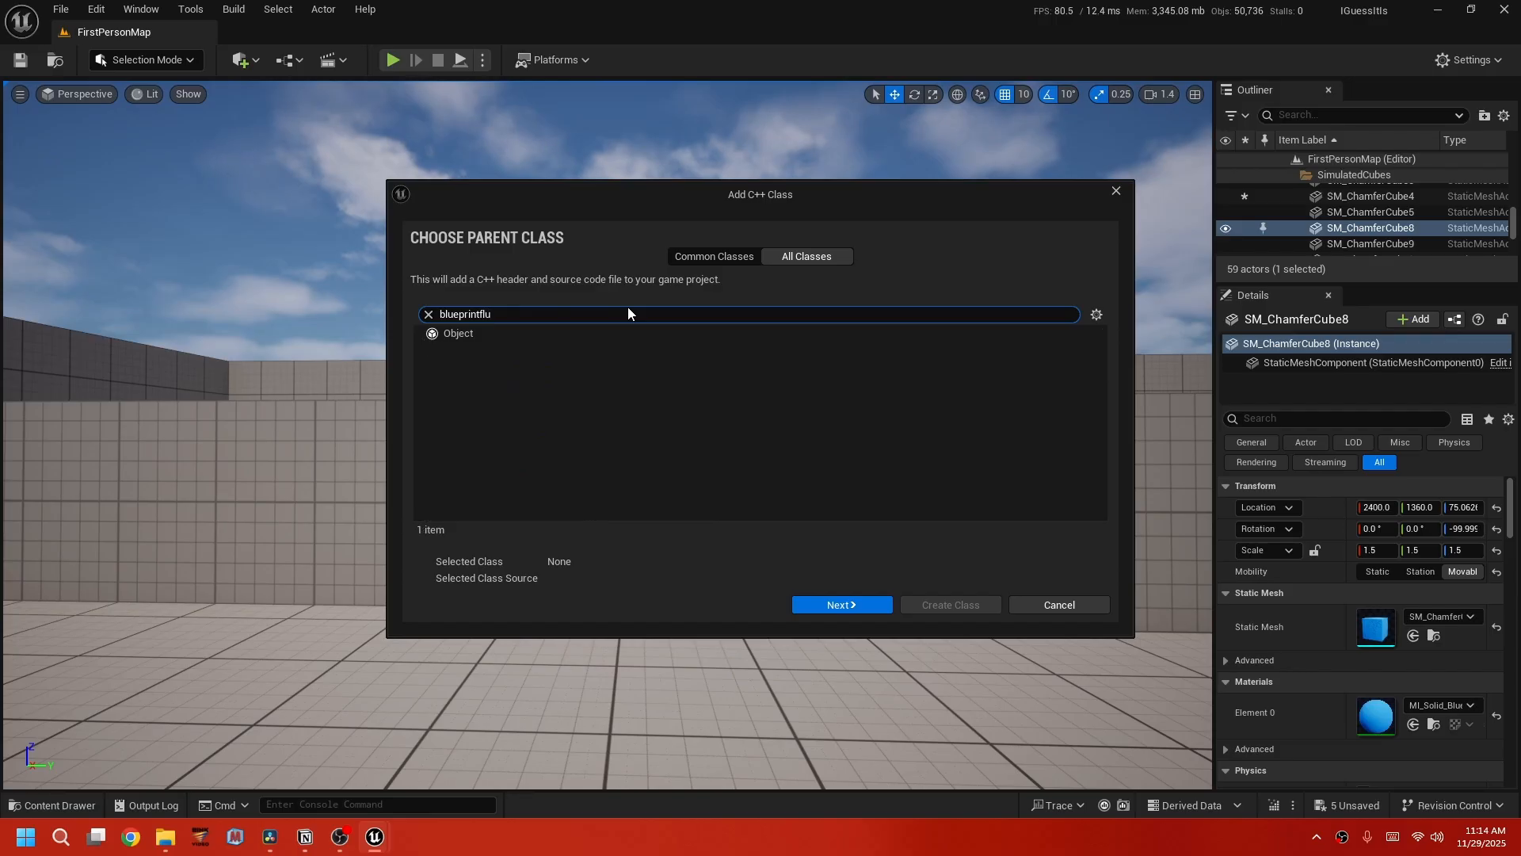
key(BackSpace)
key(BackSpace)
text(uncation)
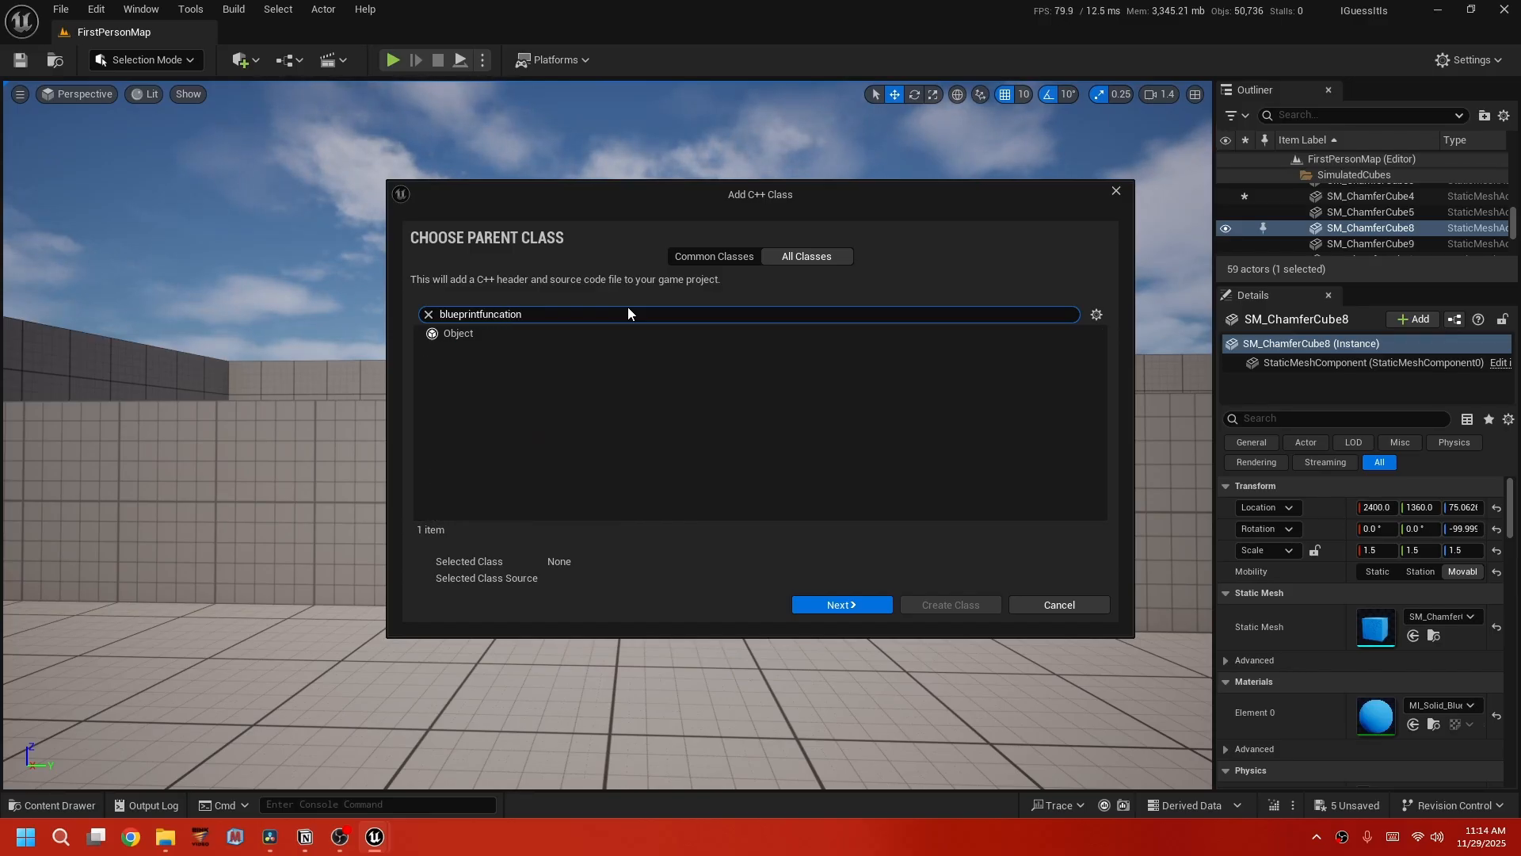
key(BackSpace)
key(BackSpace)
key(BackSpace)
key(BackSpace)
text(tion)
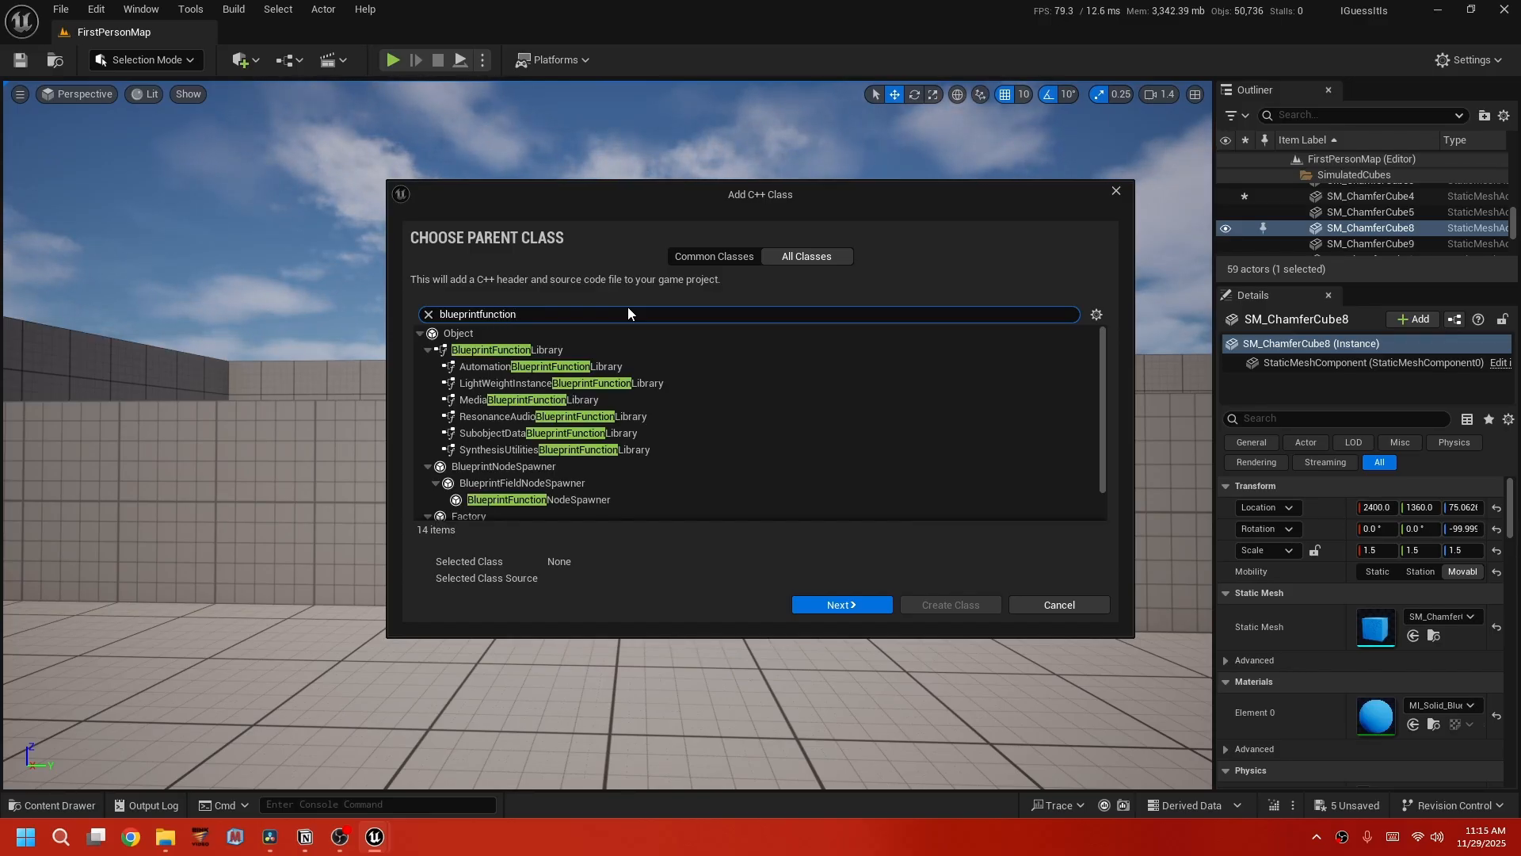
click(638, 349)
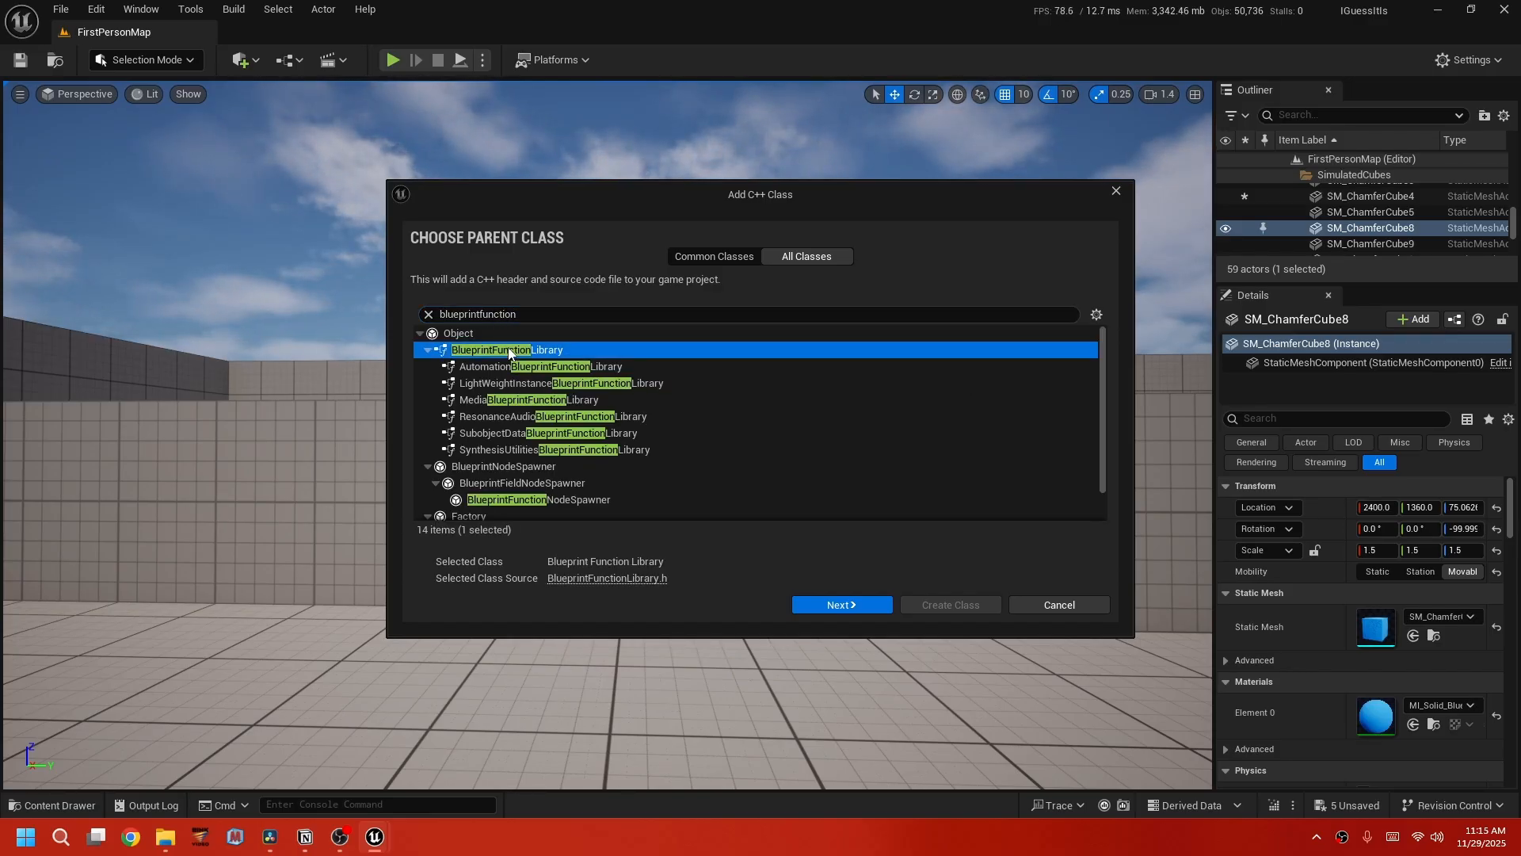
click(856, 605)
Name the new Blueprint function library ActiveNumbers, set its class type to Public and create the class.
drag(601, 373, 435, 374)
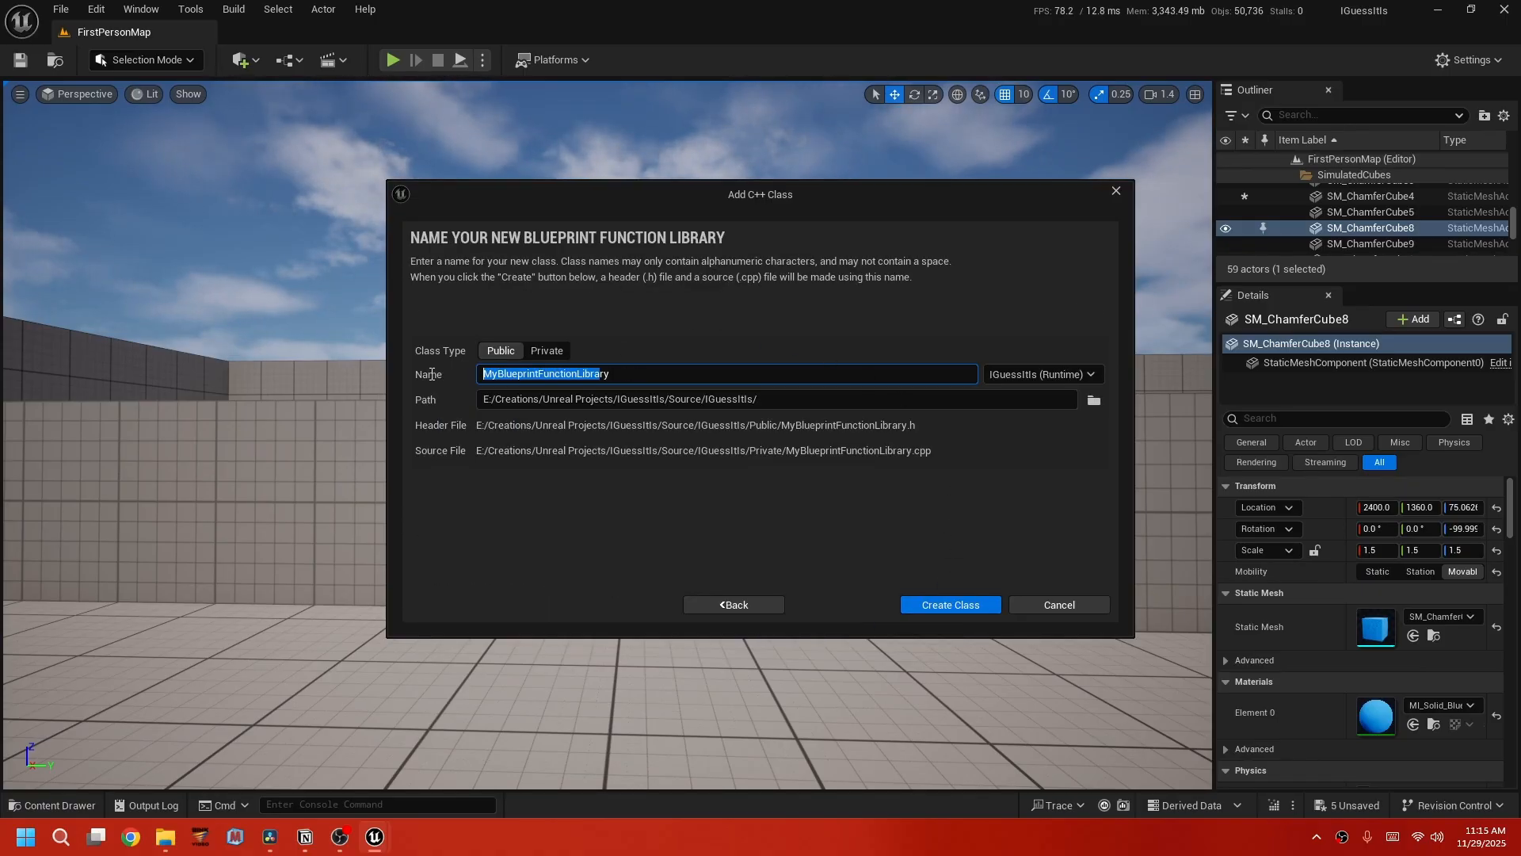
click(632, 372)
drag(663, 372, 468, 375)
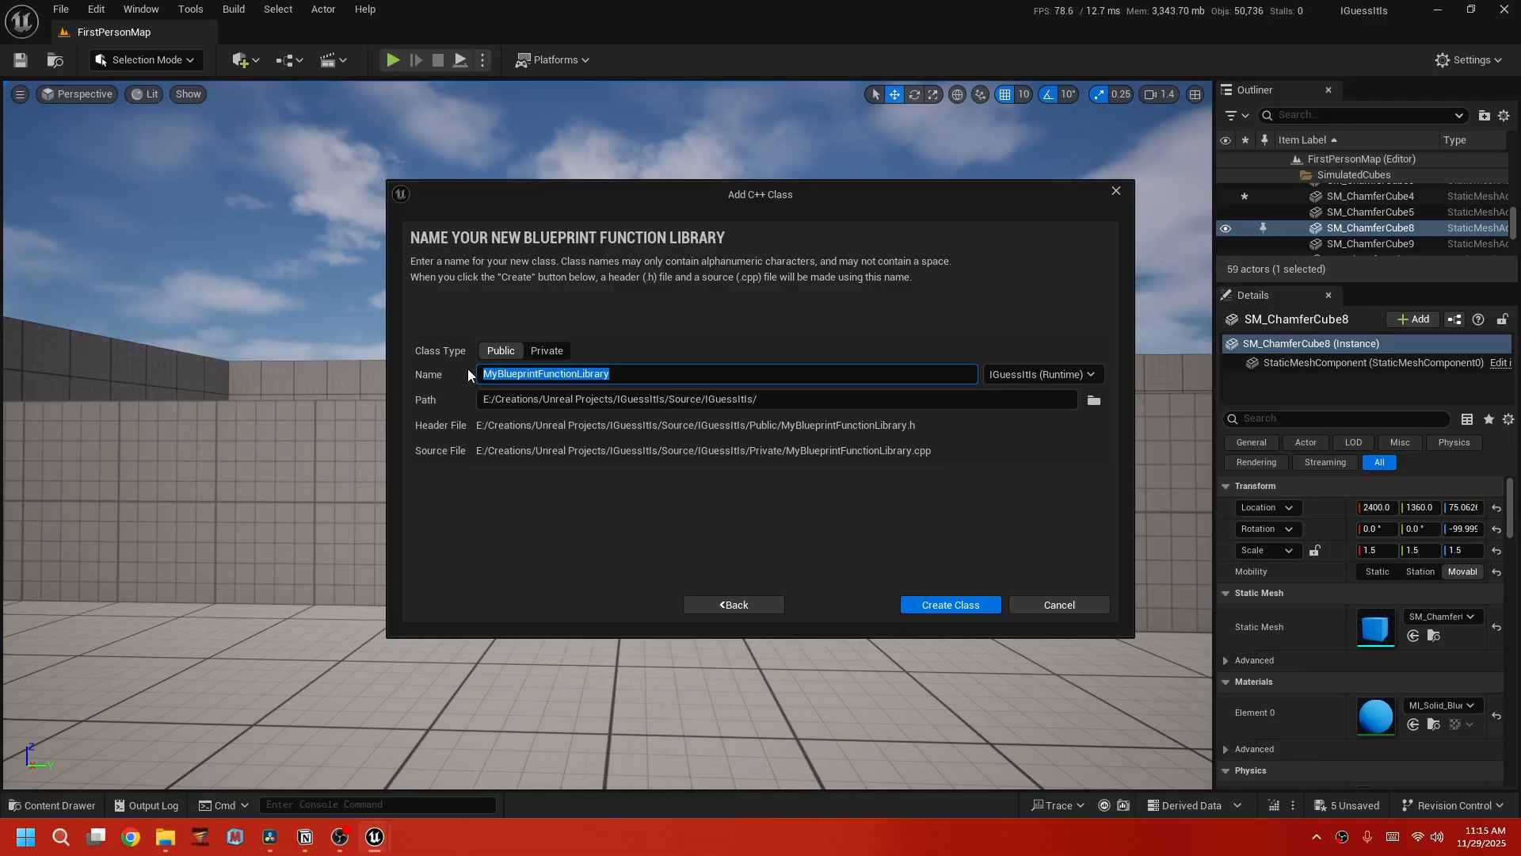
text(Active Nu)
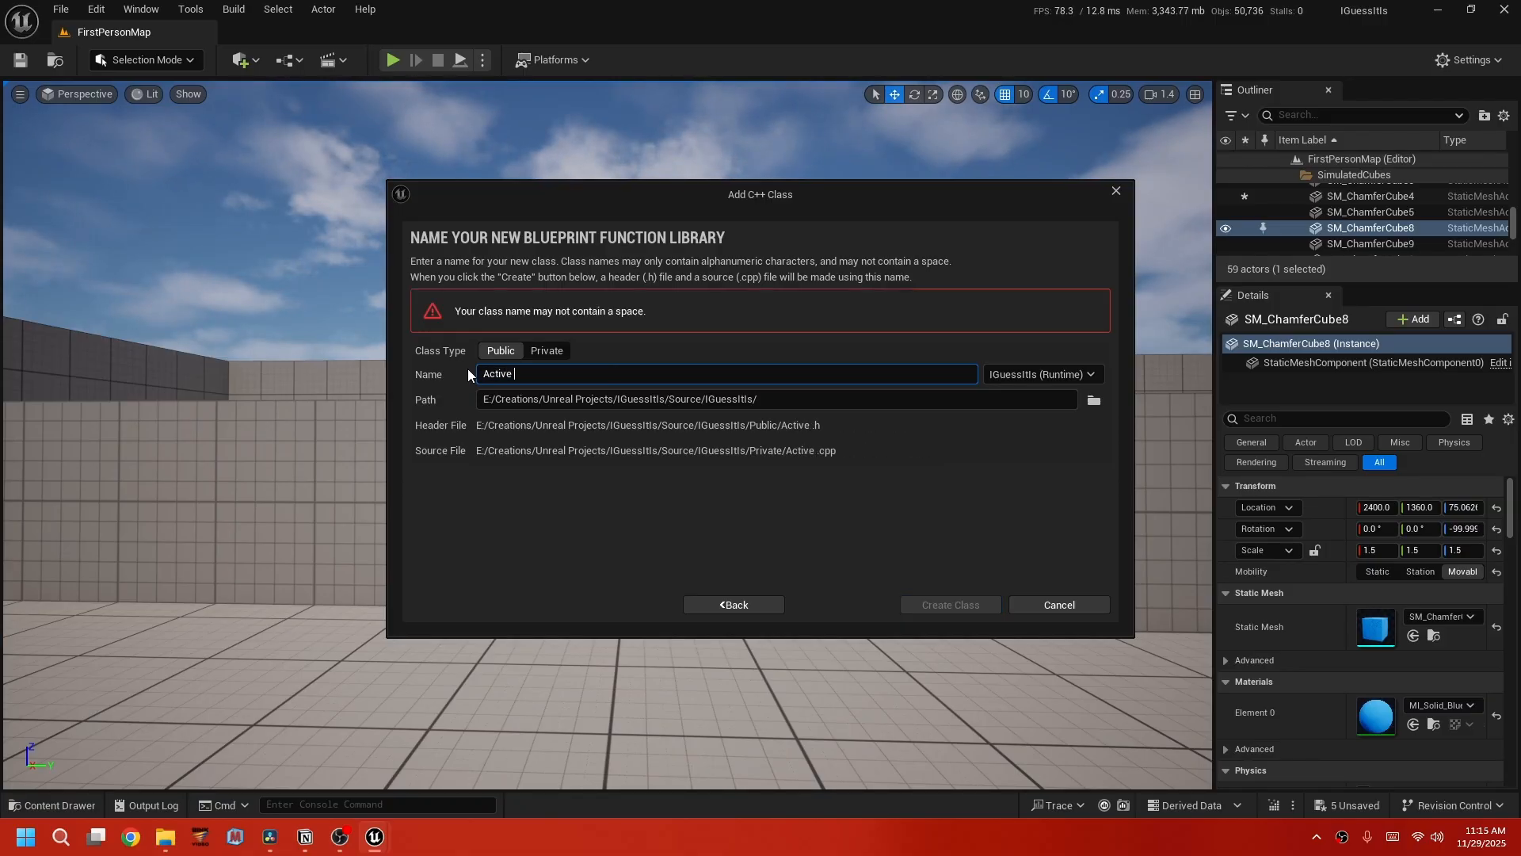
key(BackSpace)
key(BackSpace)
key(BackSpace)
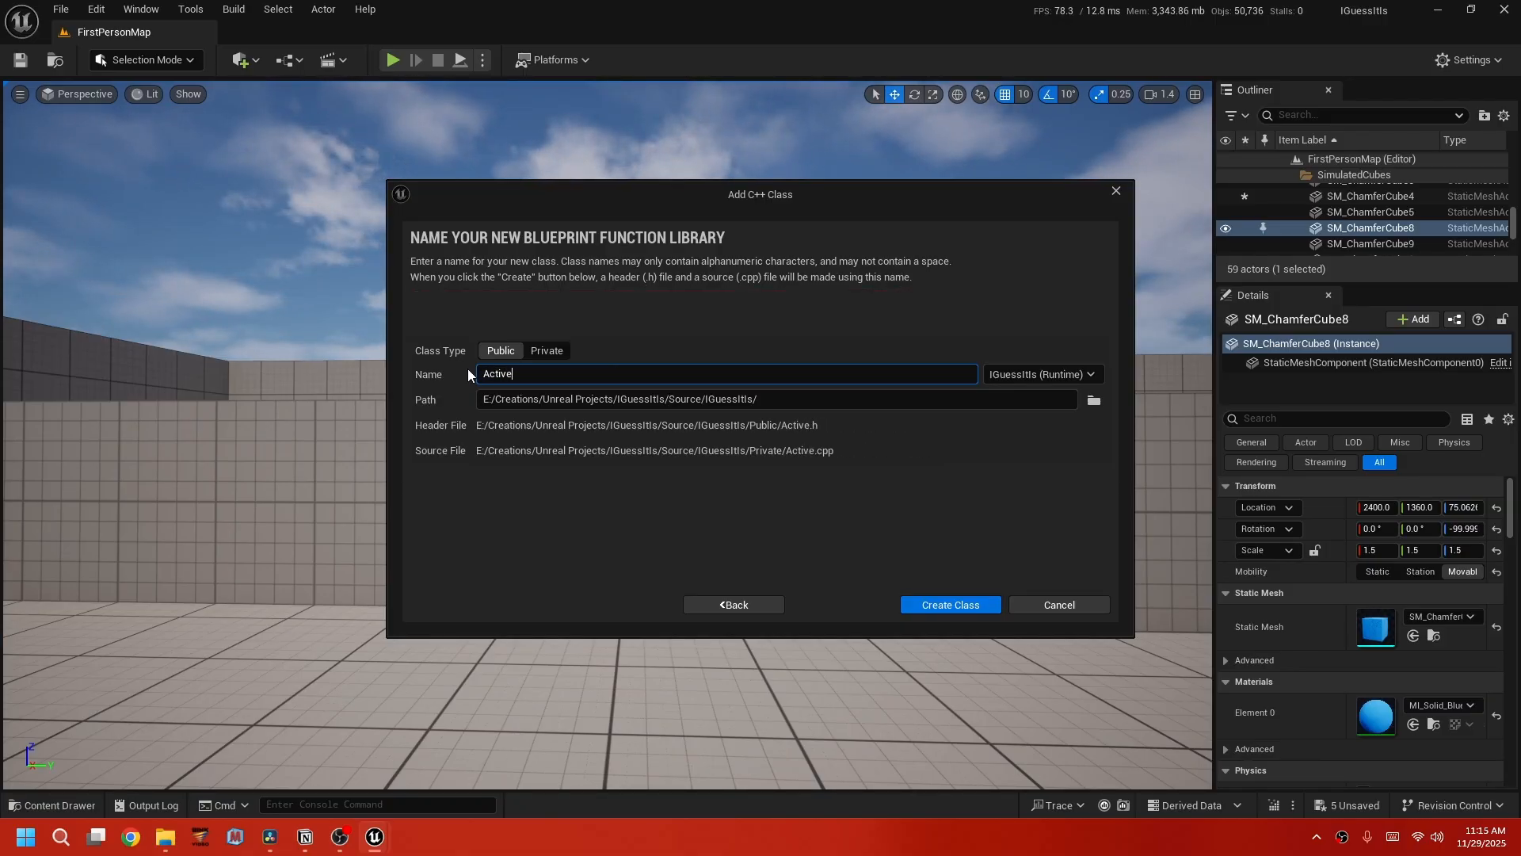
text(Numbers)
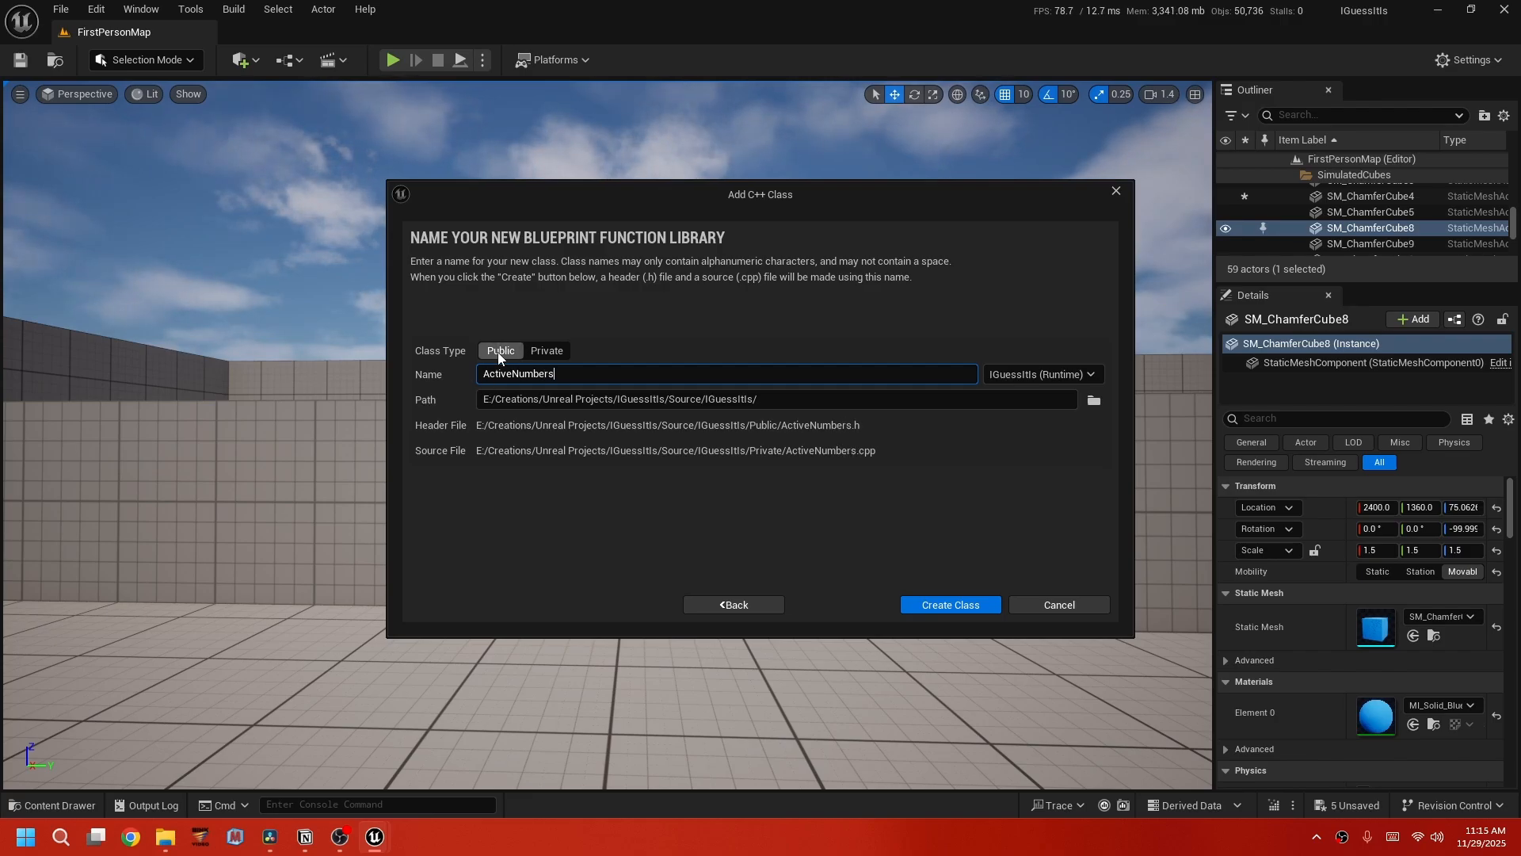
click(494, 354)
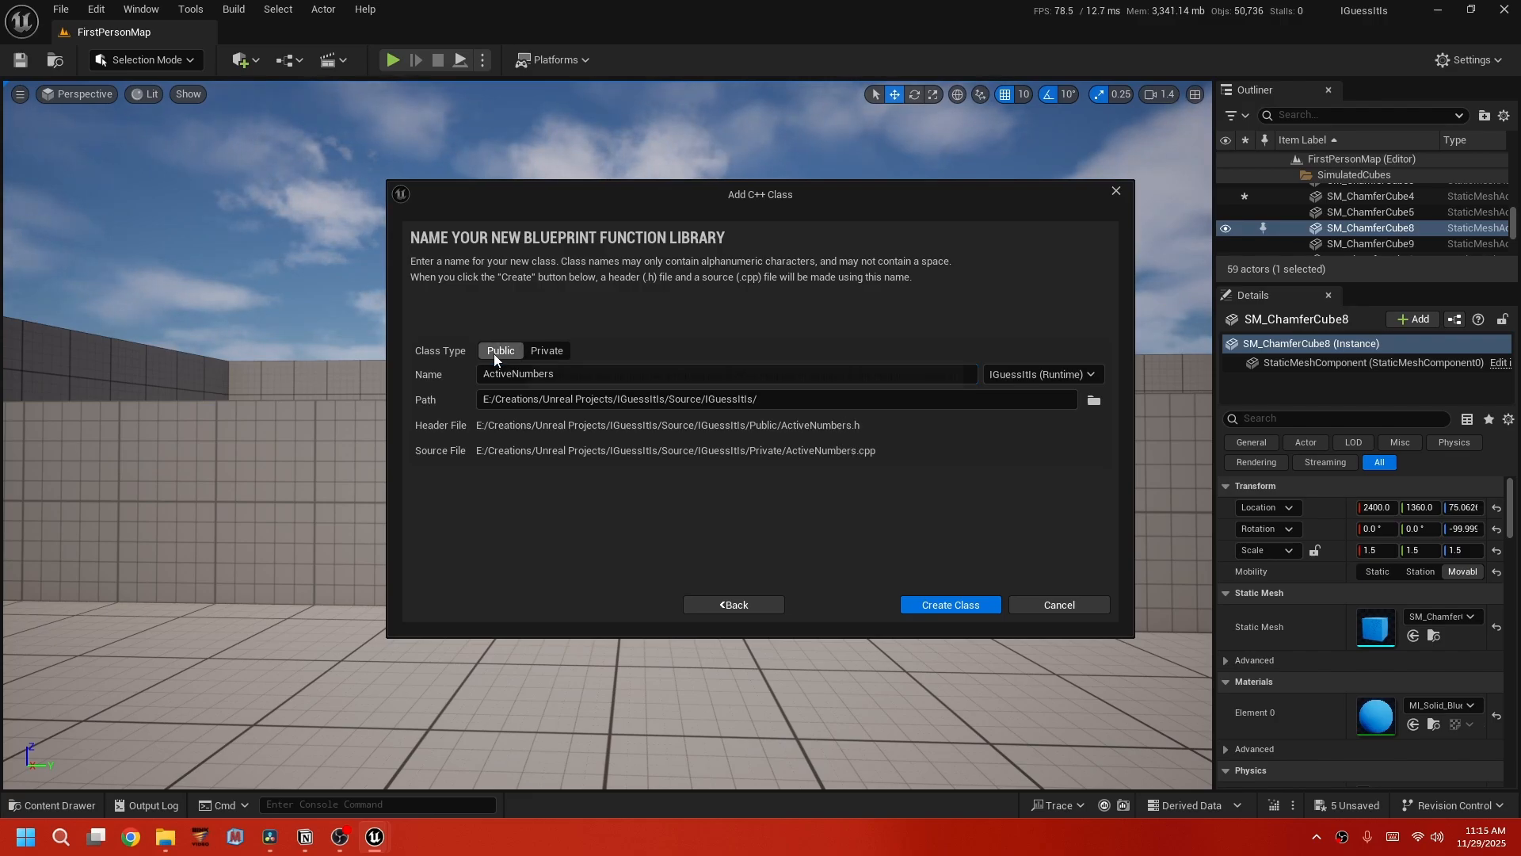
click(947, 606)
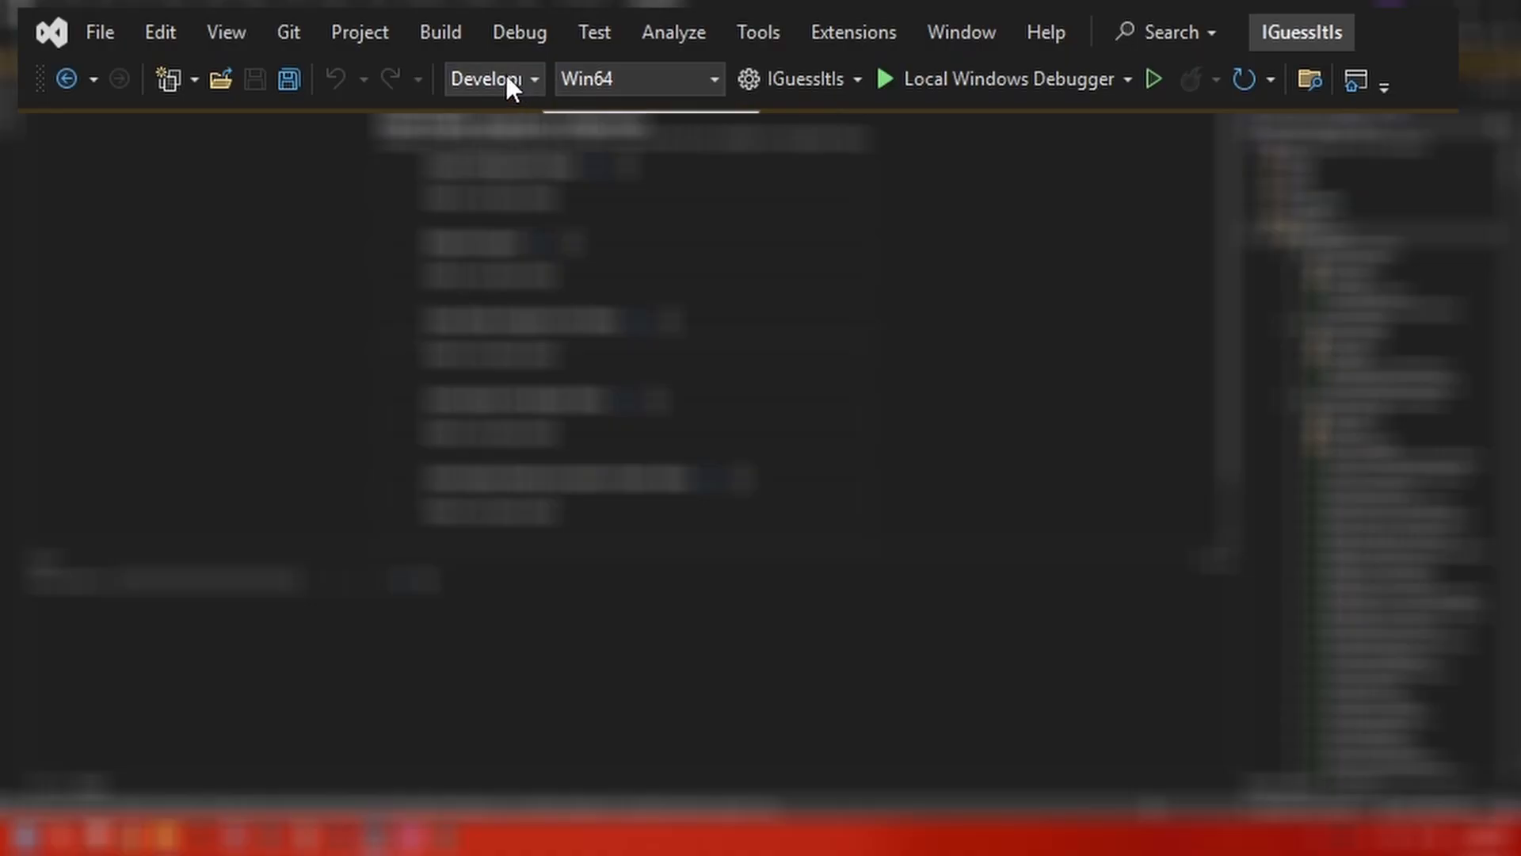
In Visual Studio, set the solution configuration to Development Editor and the platform to Win64.
click(515, 79)
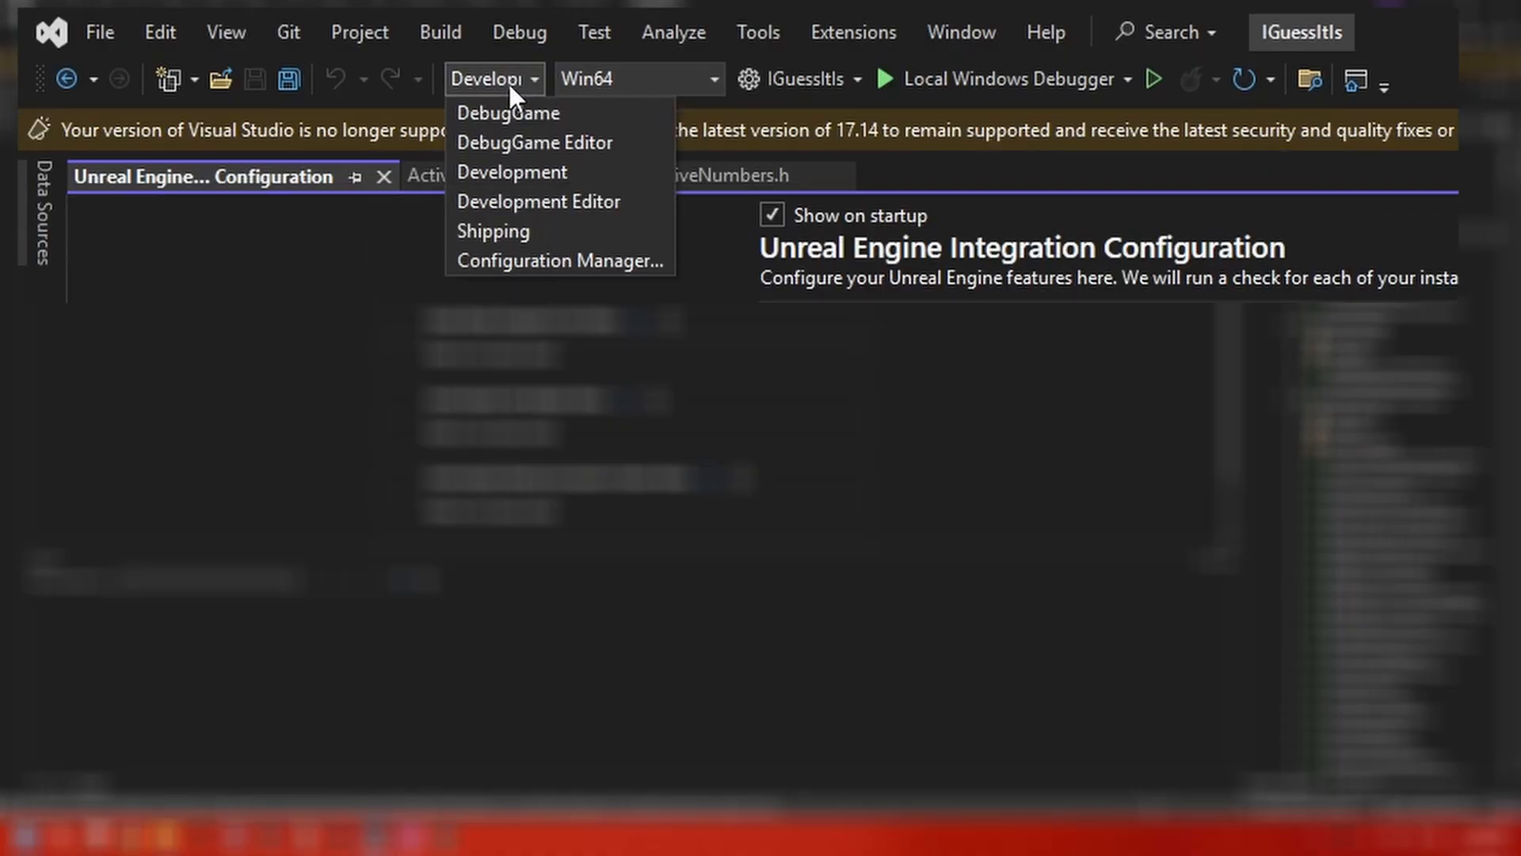
click(577, 202)
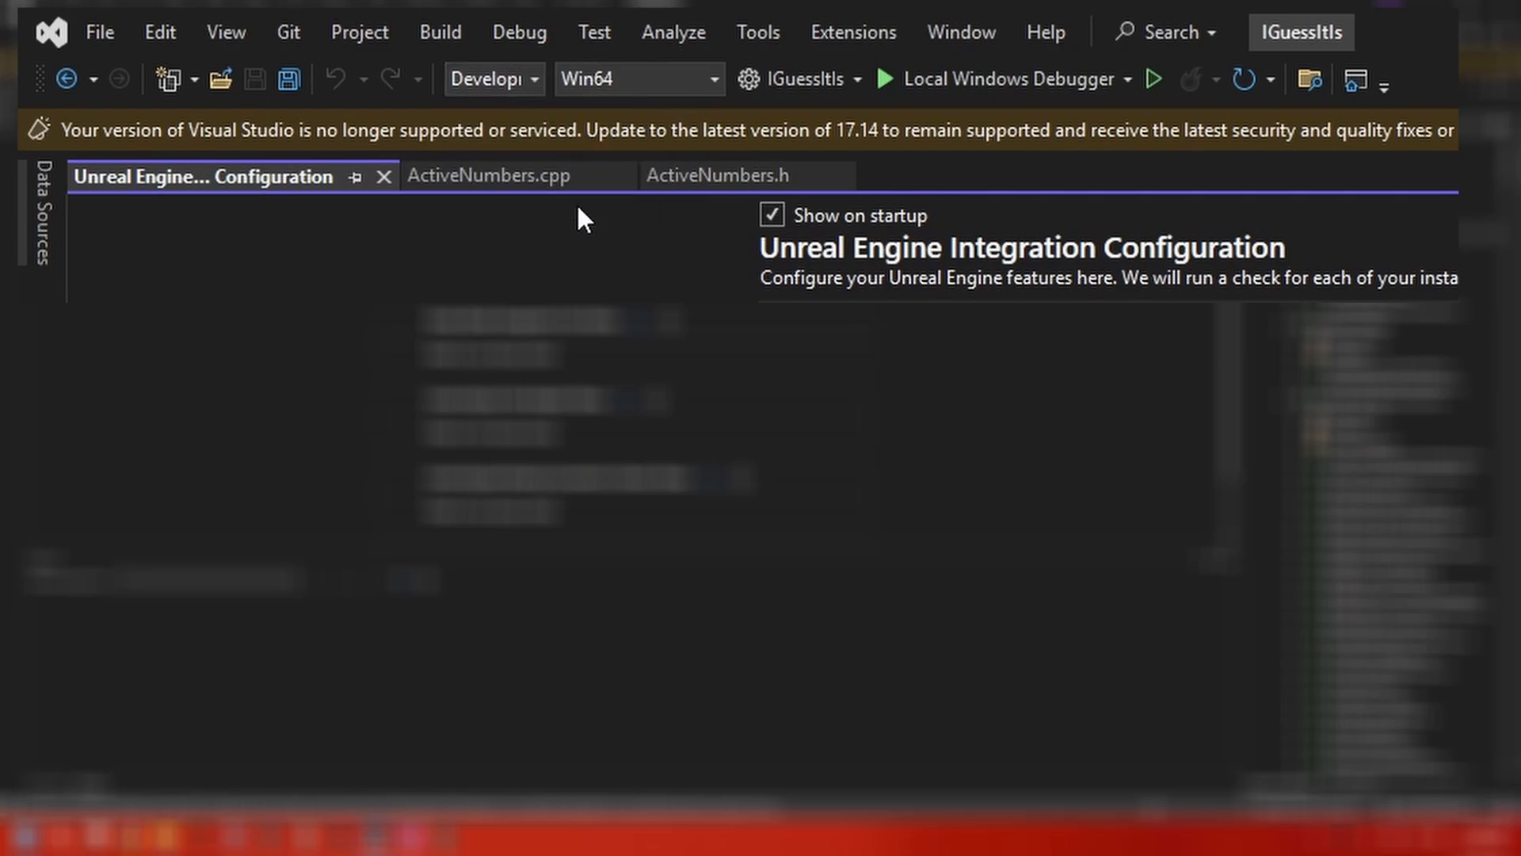
click(641, 81)
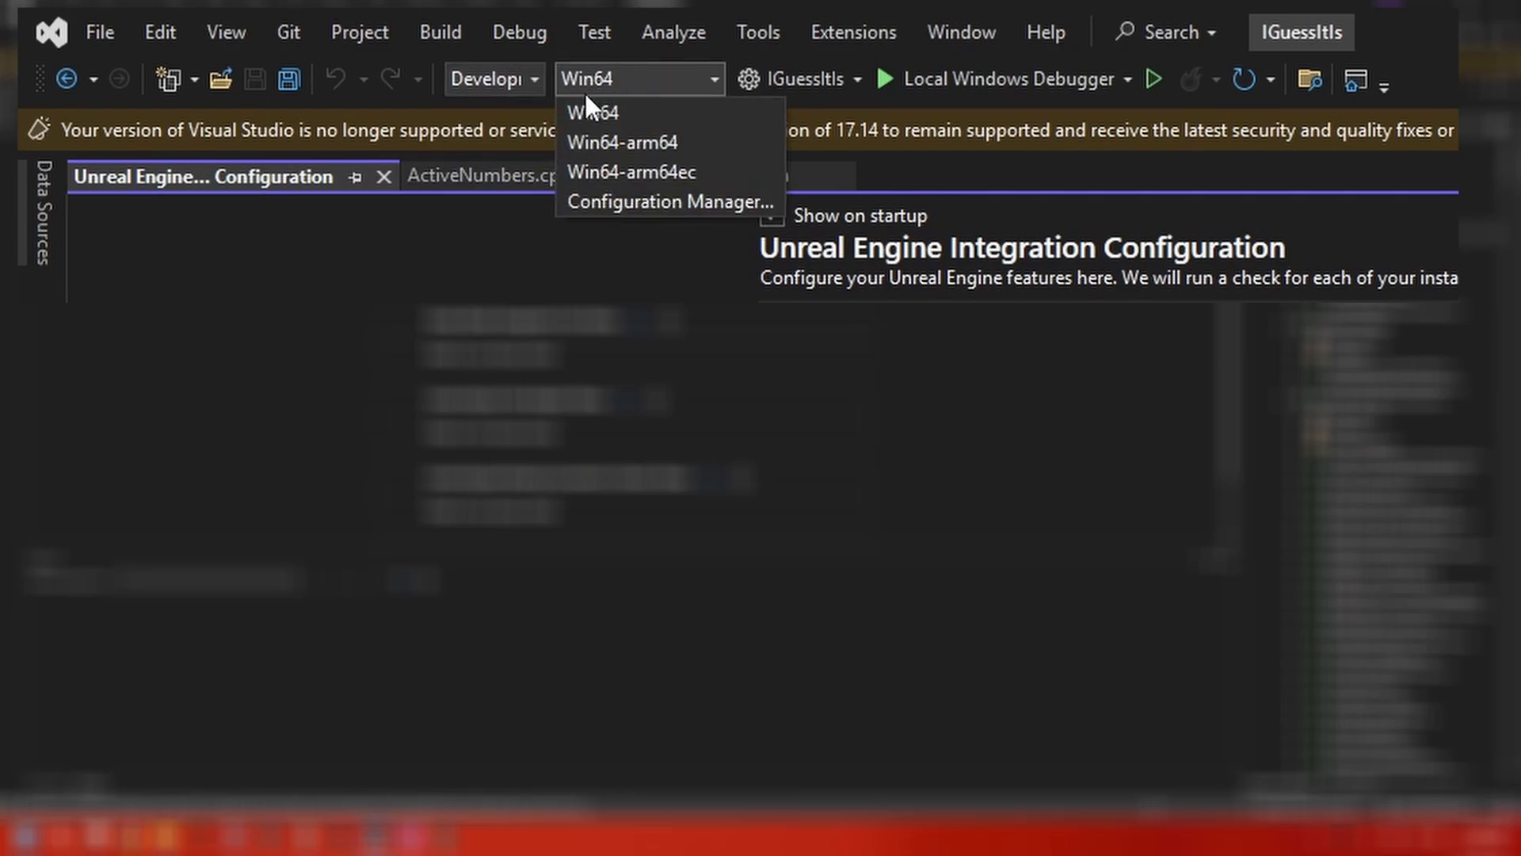
click(634, 112)
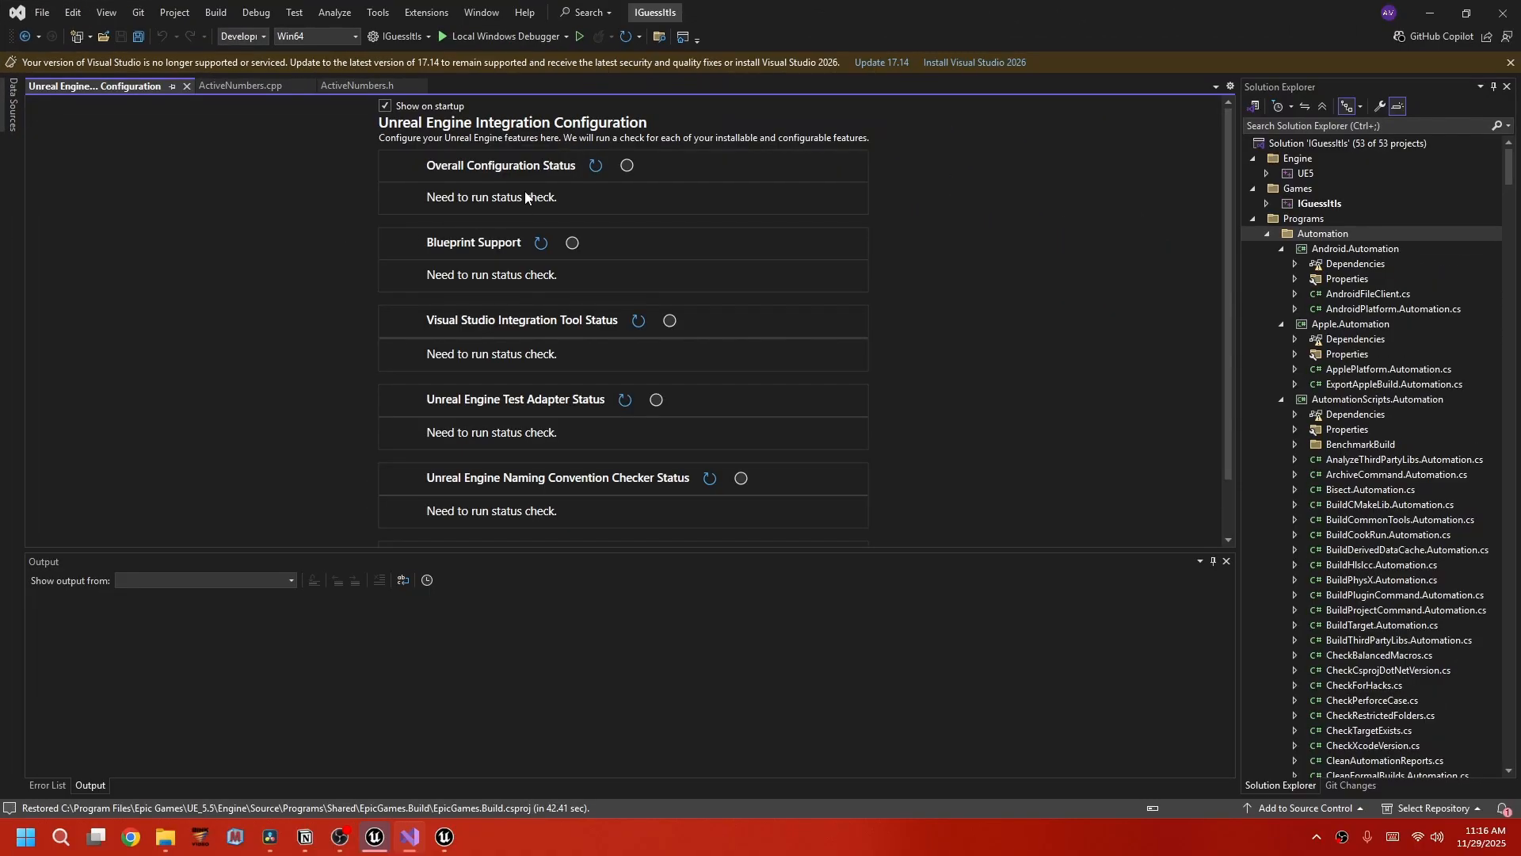
Examine the generated code of the new class in ActiveNumbers.cpp and ActiveNumbers.h.
click(241, 86)
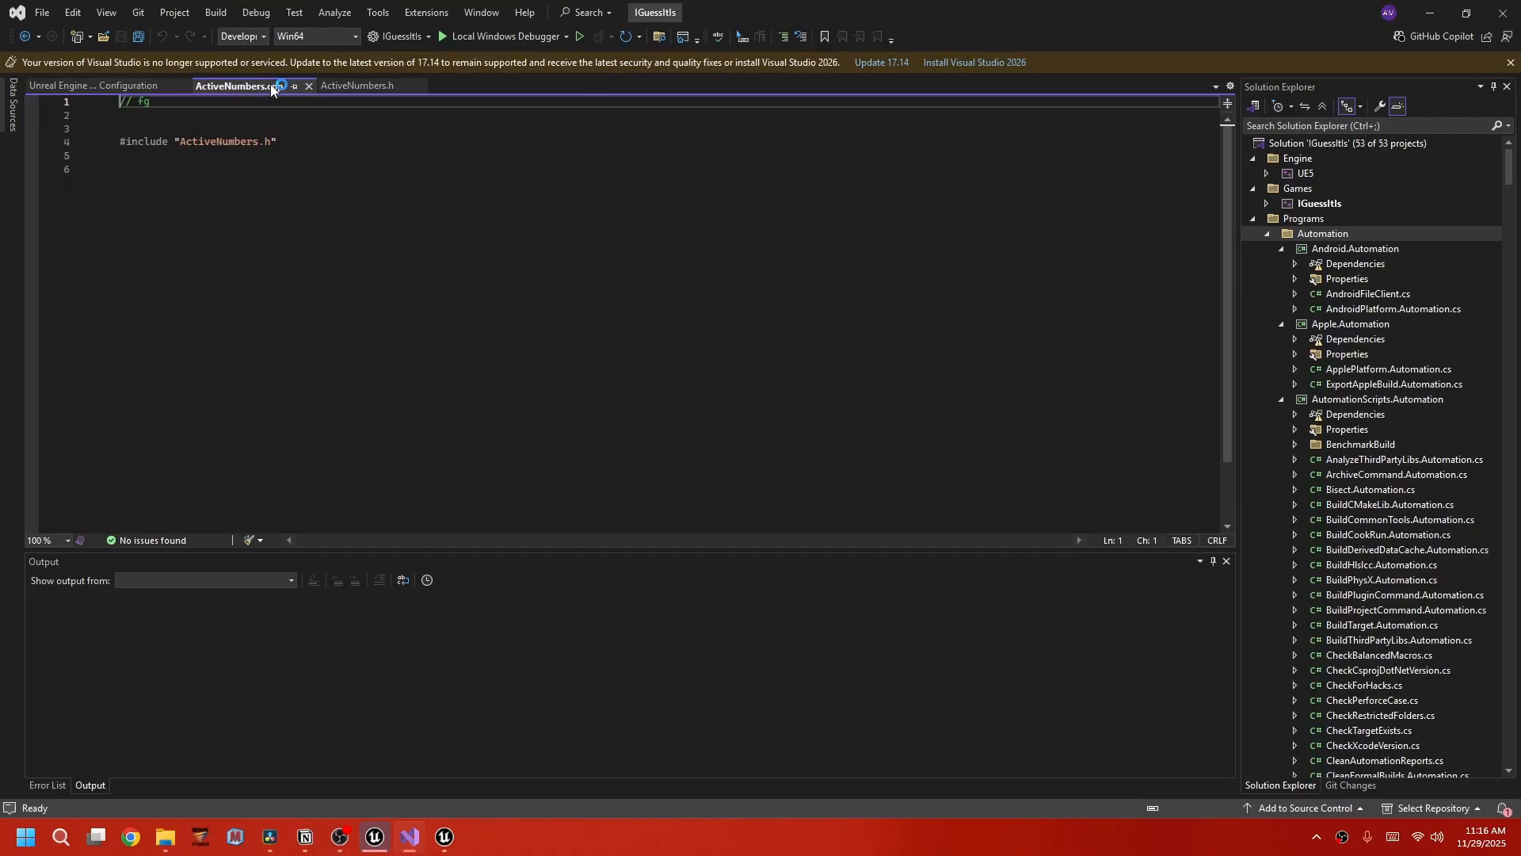
click(357, 86)
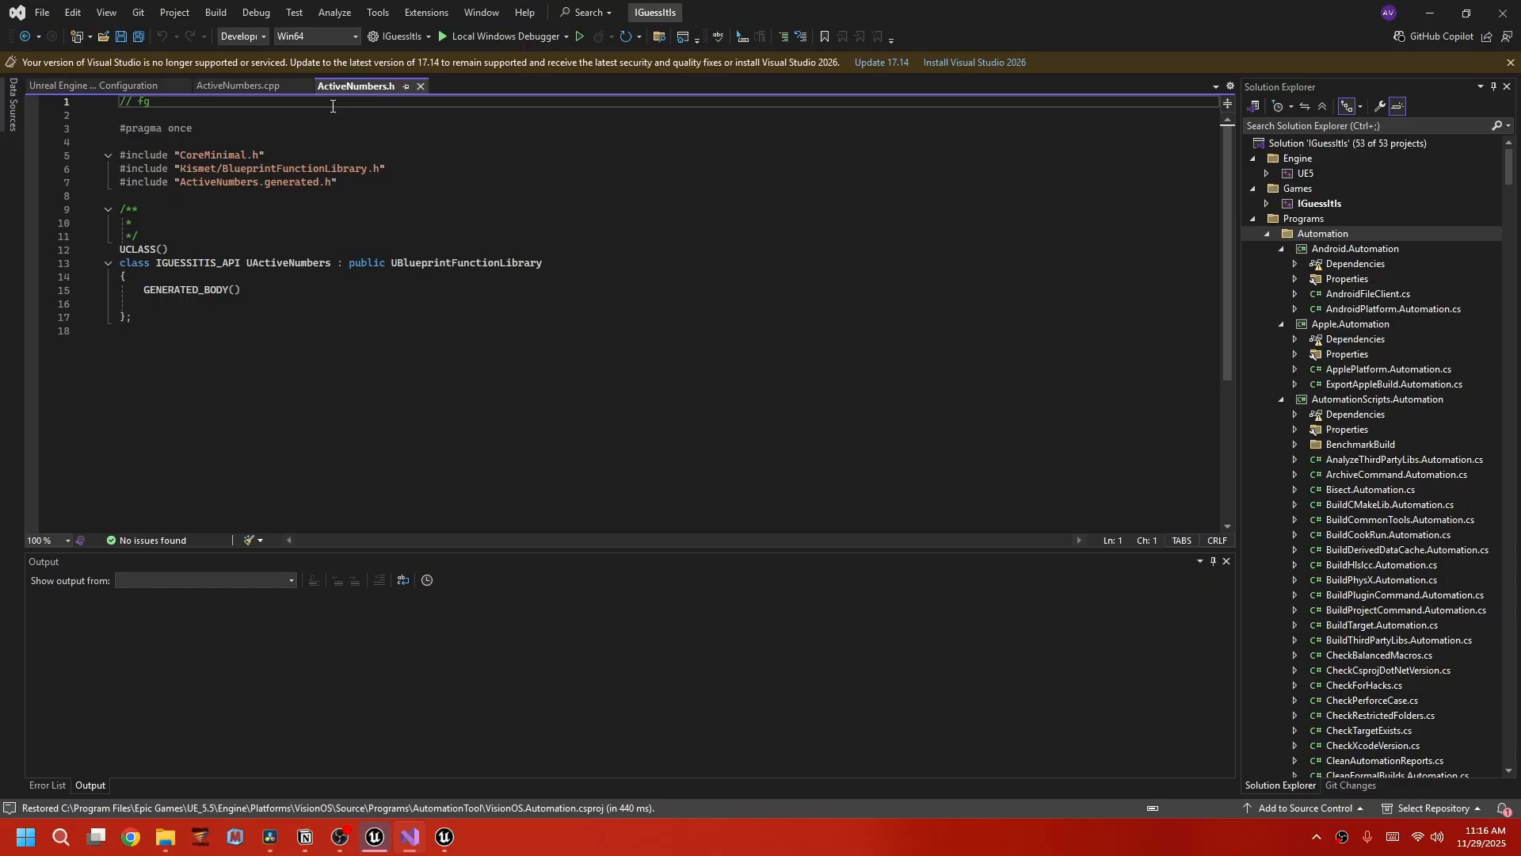
click(241, 85)
click(353, 85)
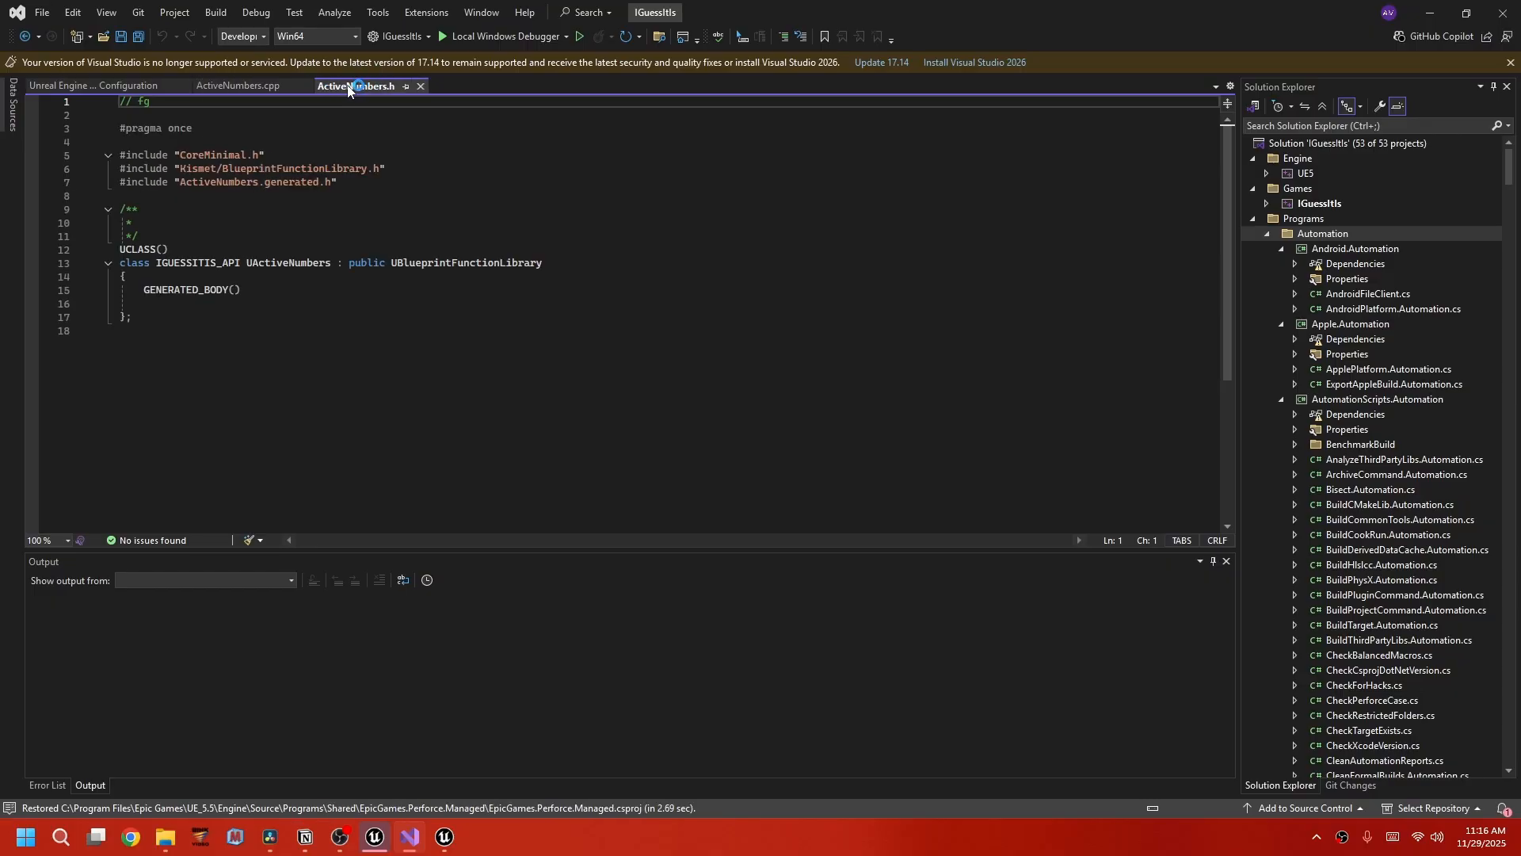
click(255, 92)
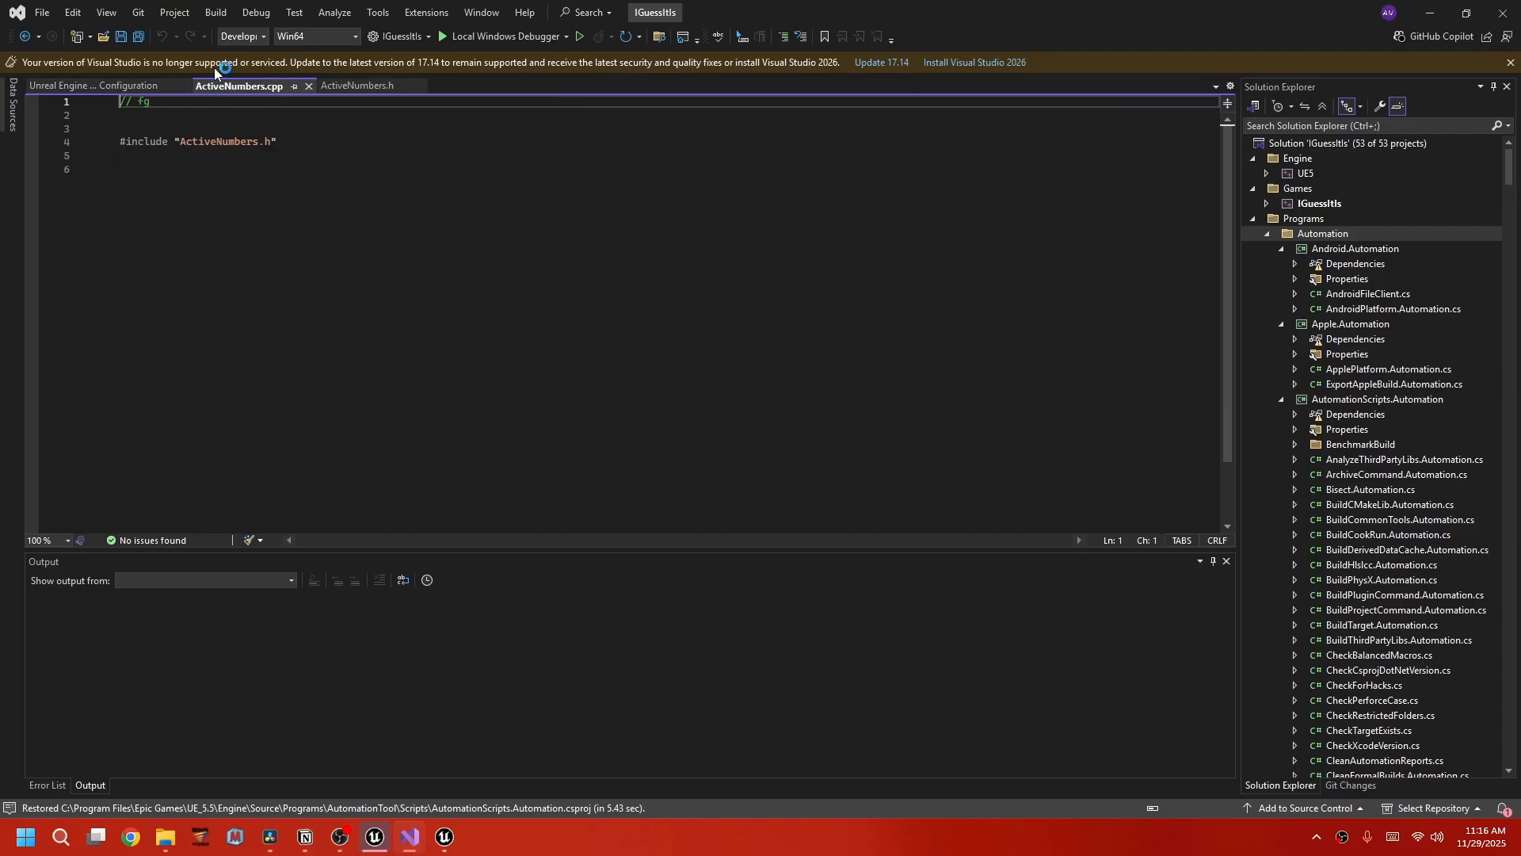
In ActiveNumbers.h, add a "public:" section below GENERATED_BODY() in the UActiveNumbers class, followed by a blank line.
click(356, 87)
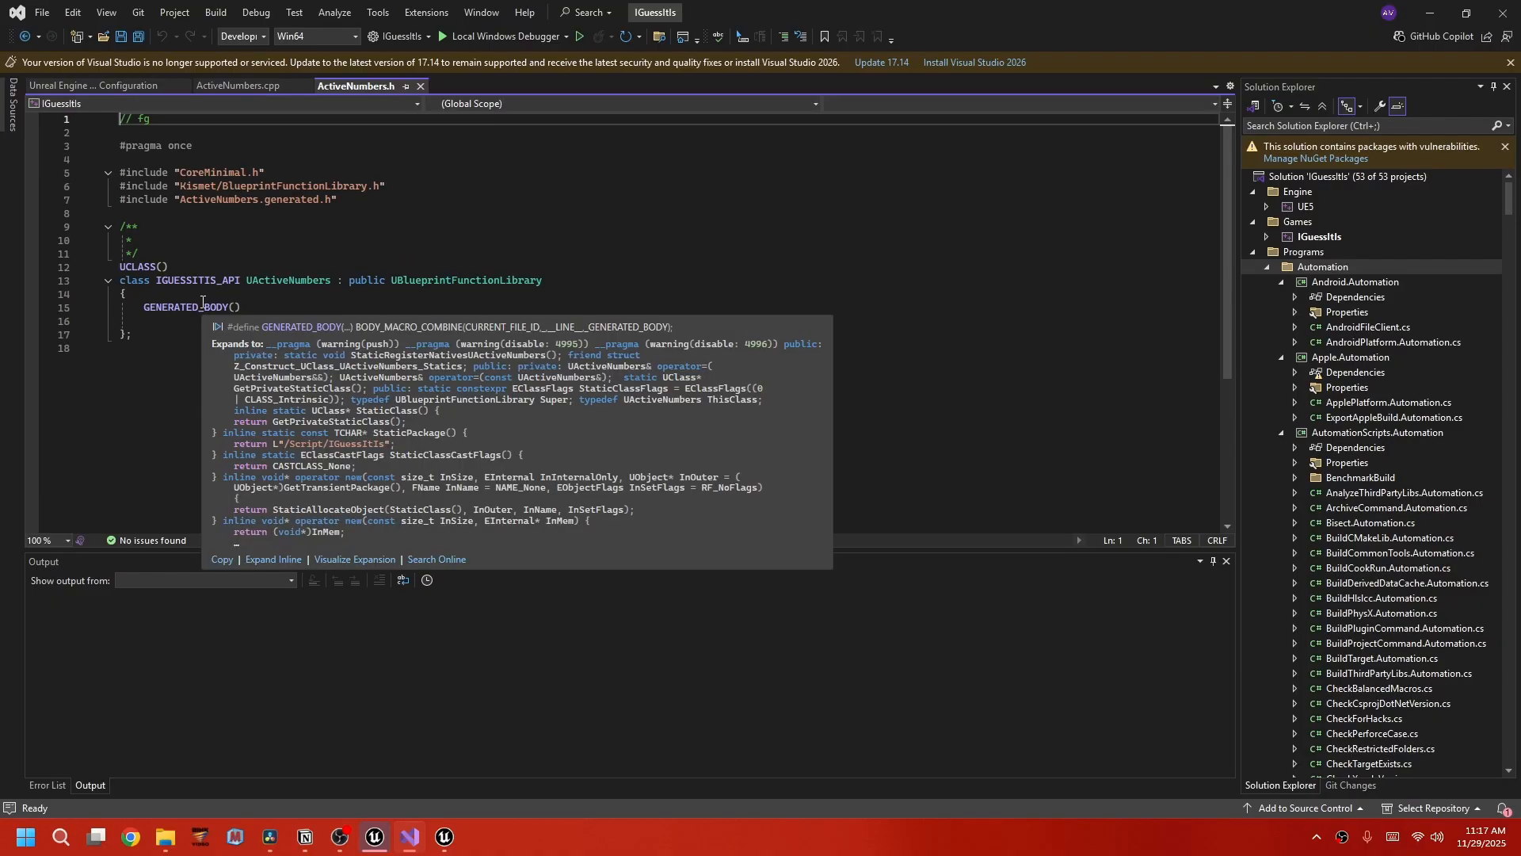
click(172, 320)
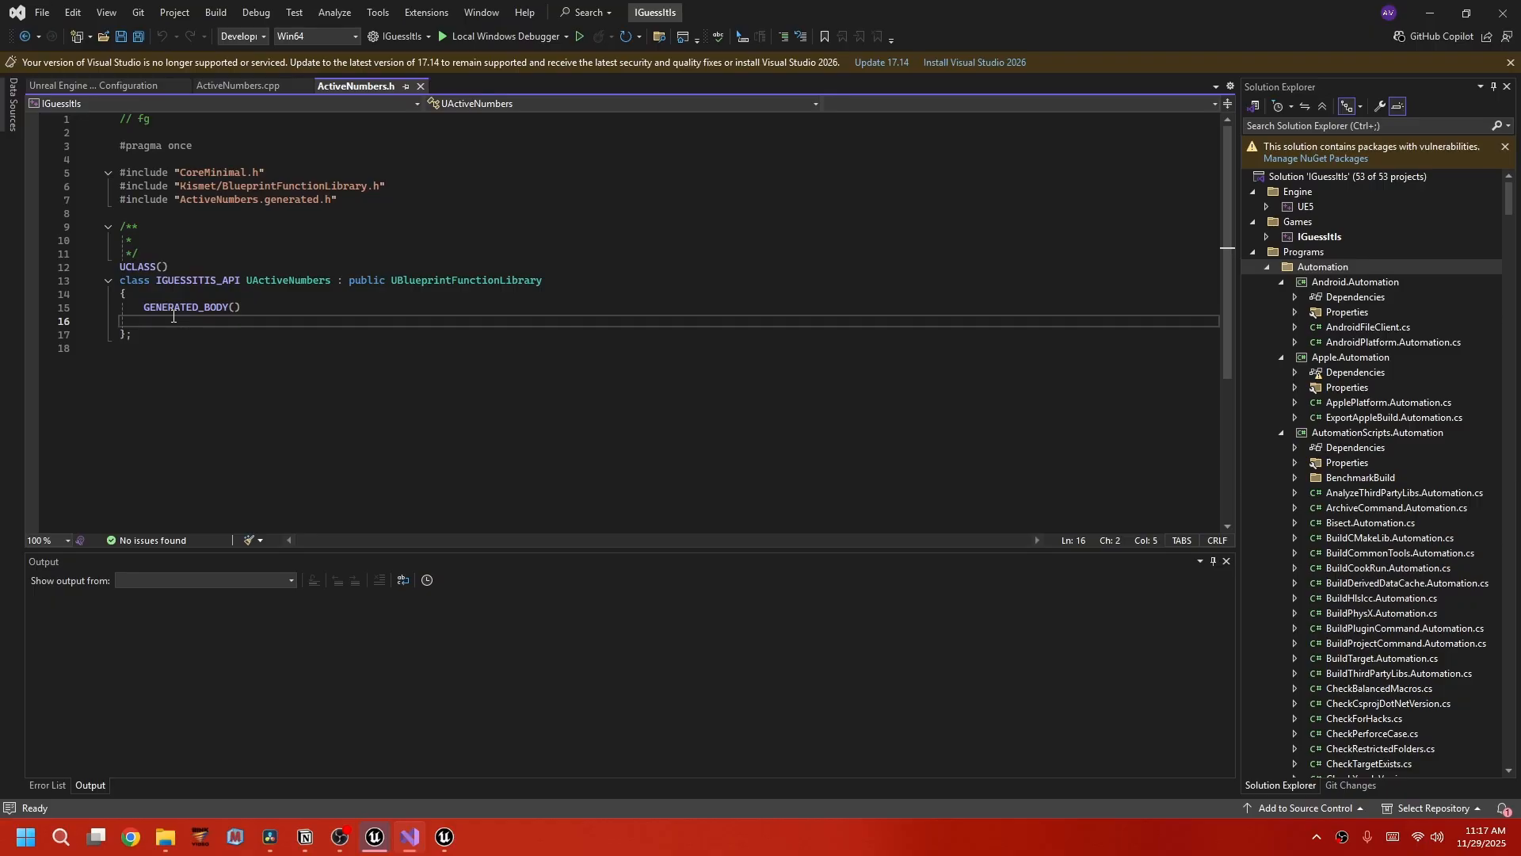
text(public:)
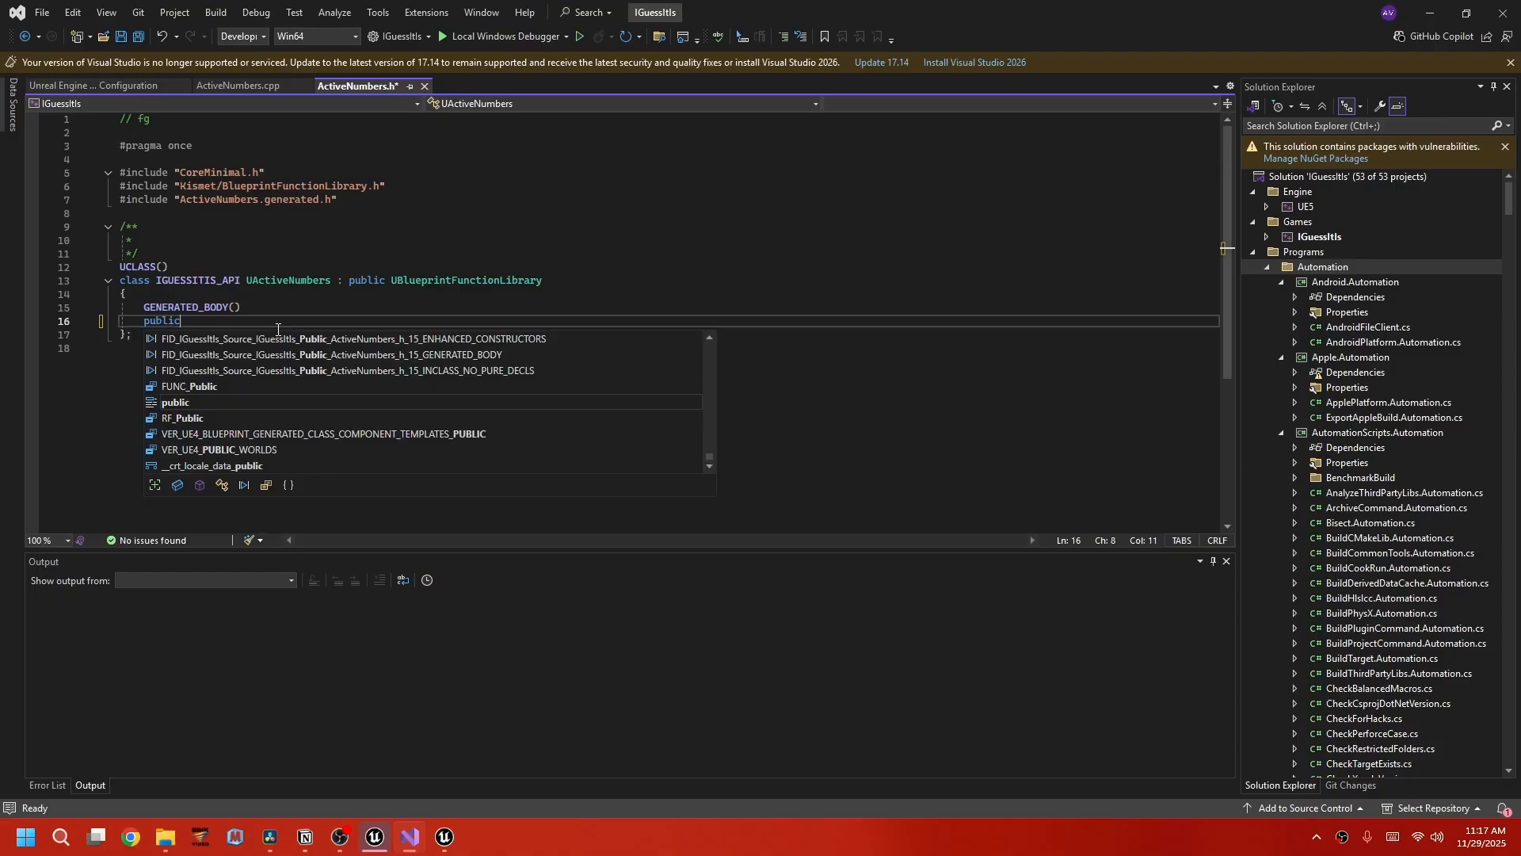
key(Return)
key(Return)
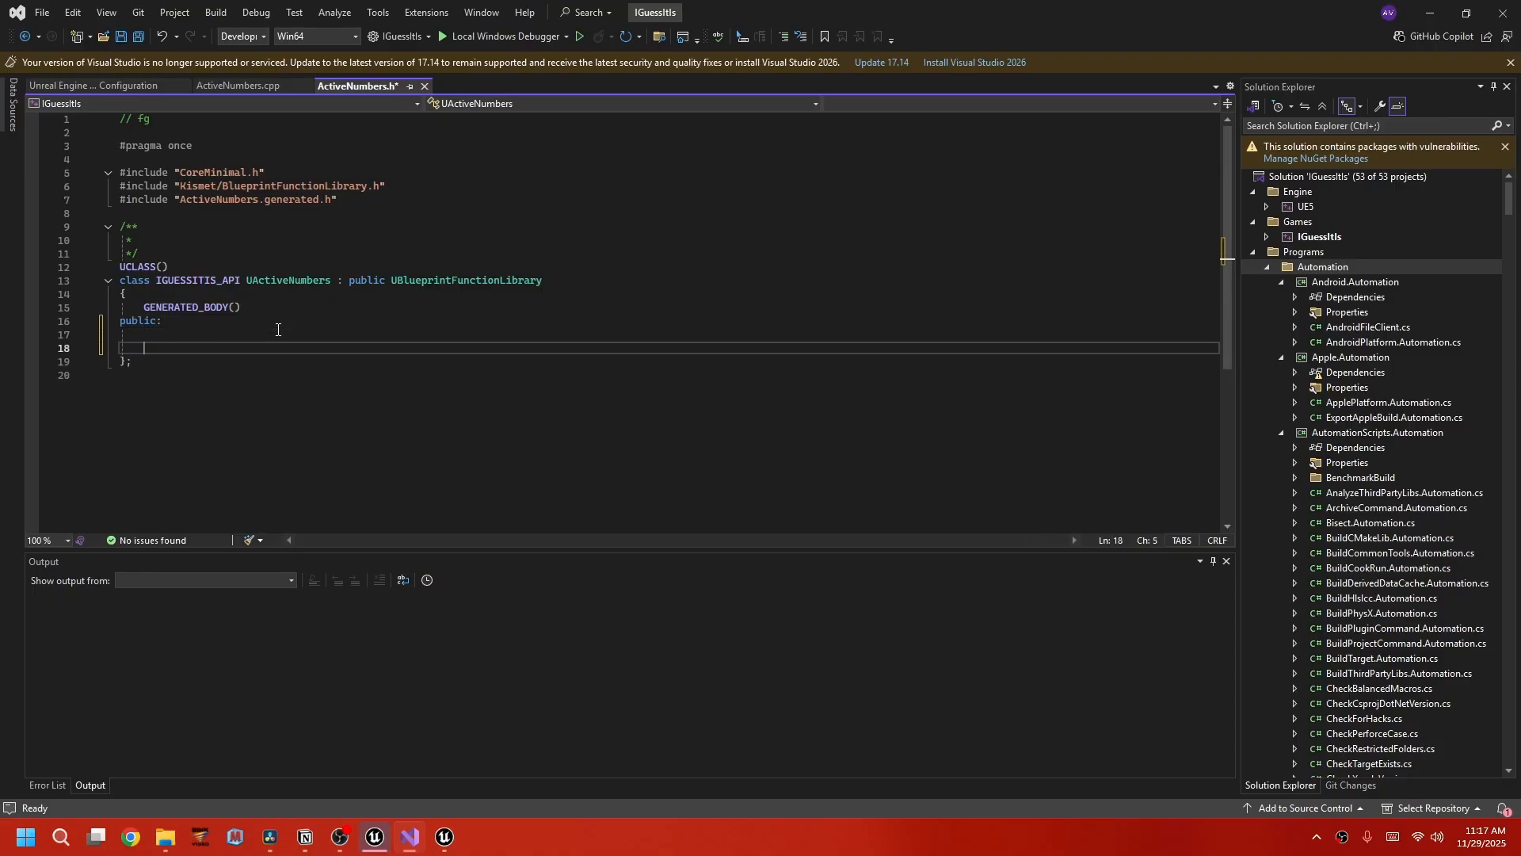
Add a UFUNCTION macro with the BlueprintCallable specifier and a trailing comma in the public section.
text(UFUNCT)
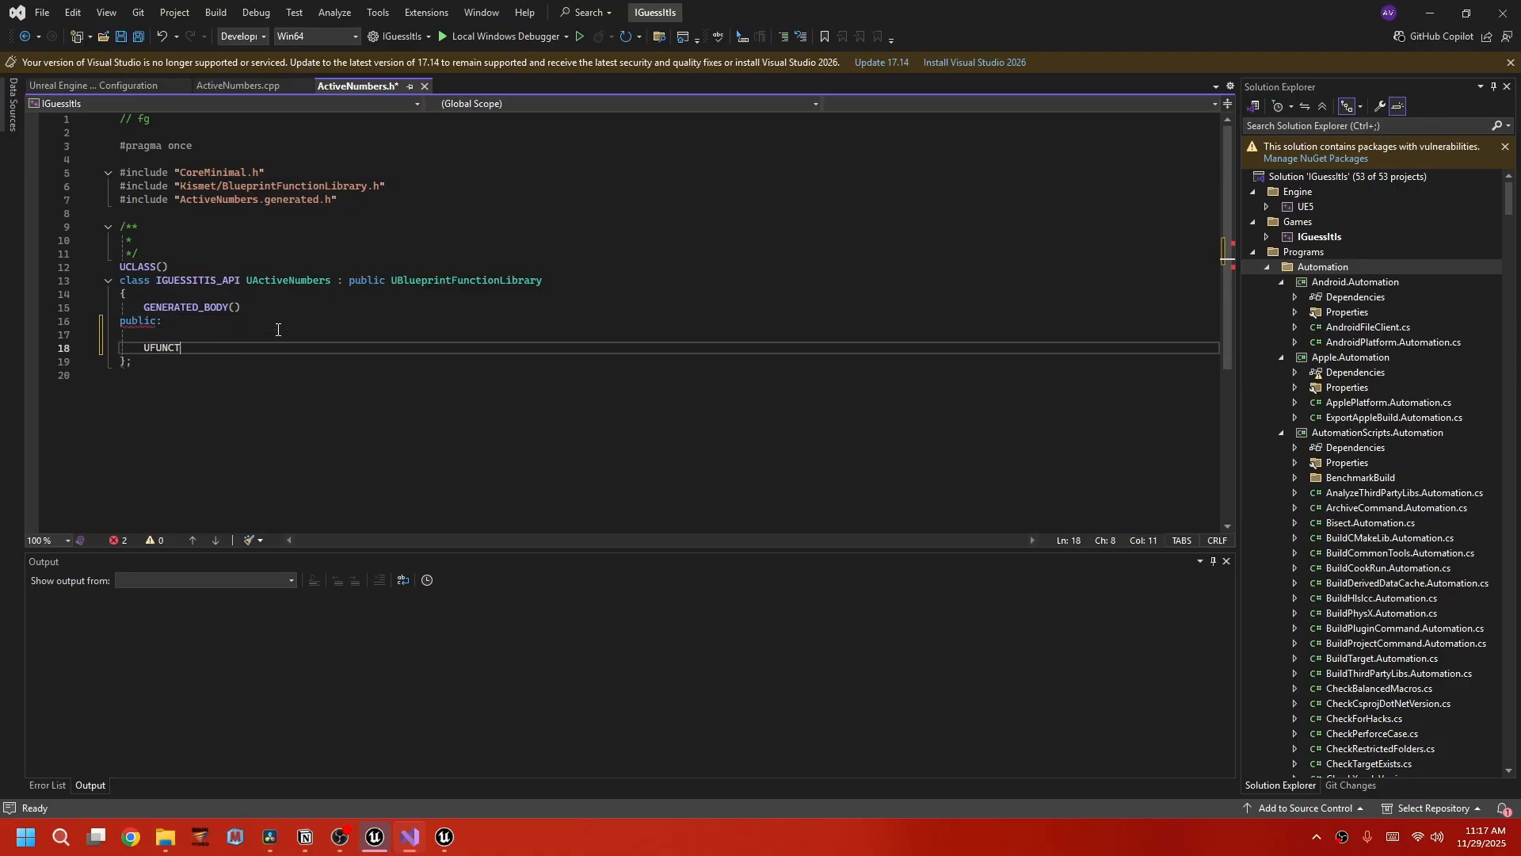
text(ION()
key(BackSpace)
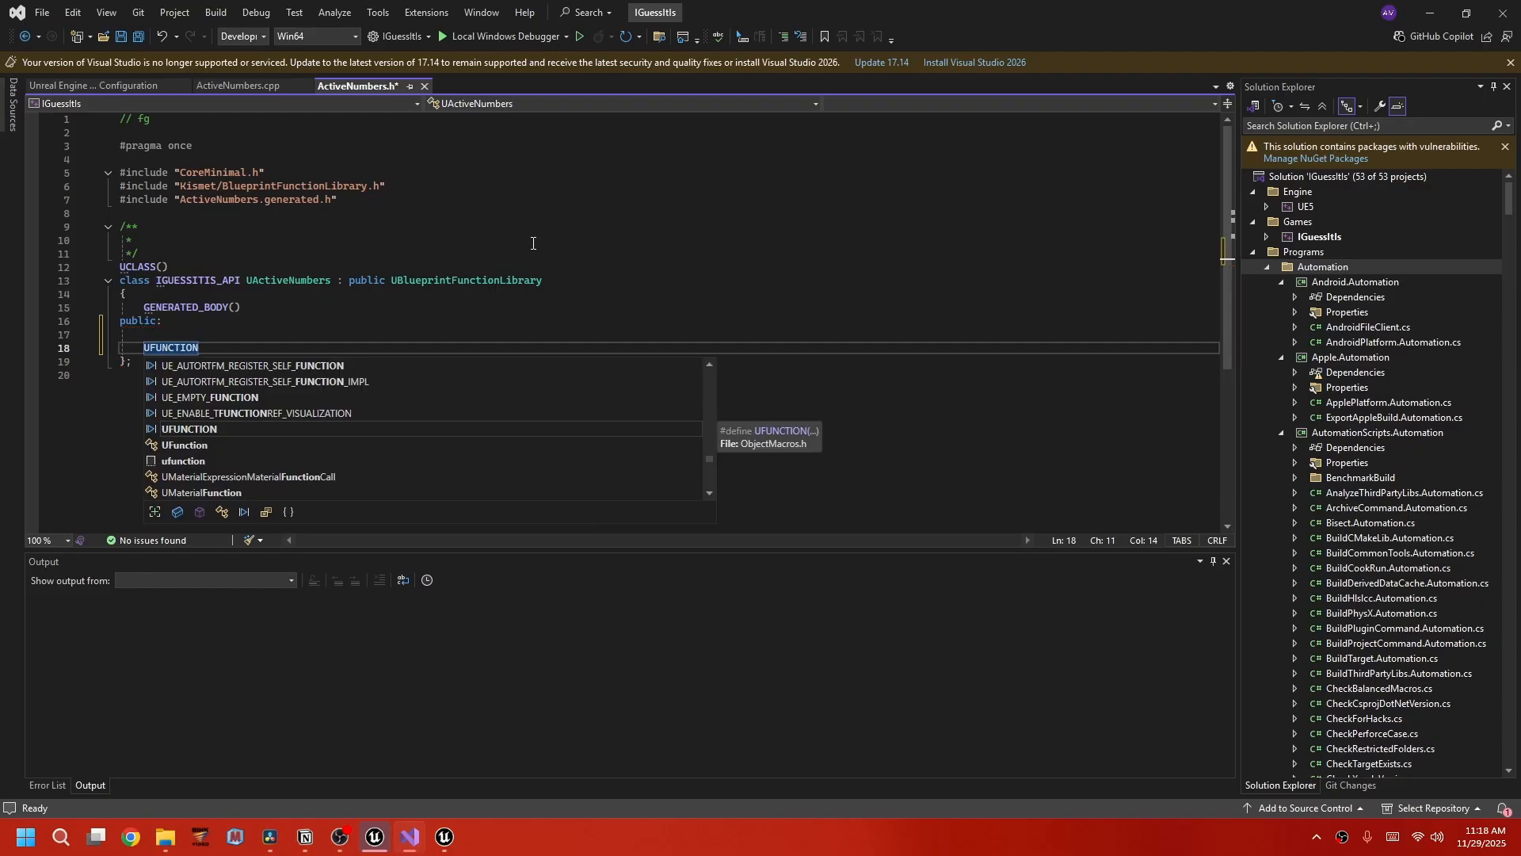
key(Escape)
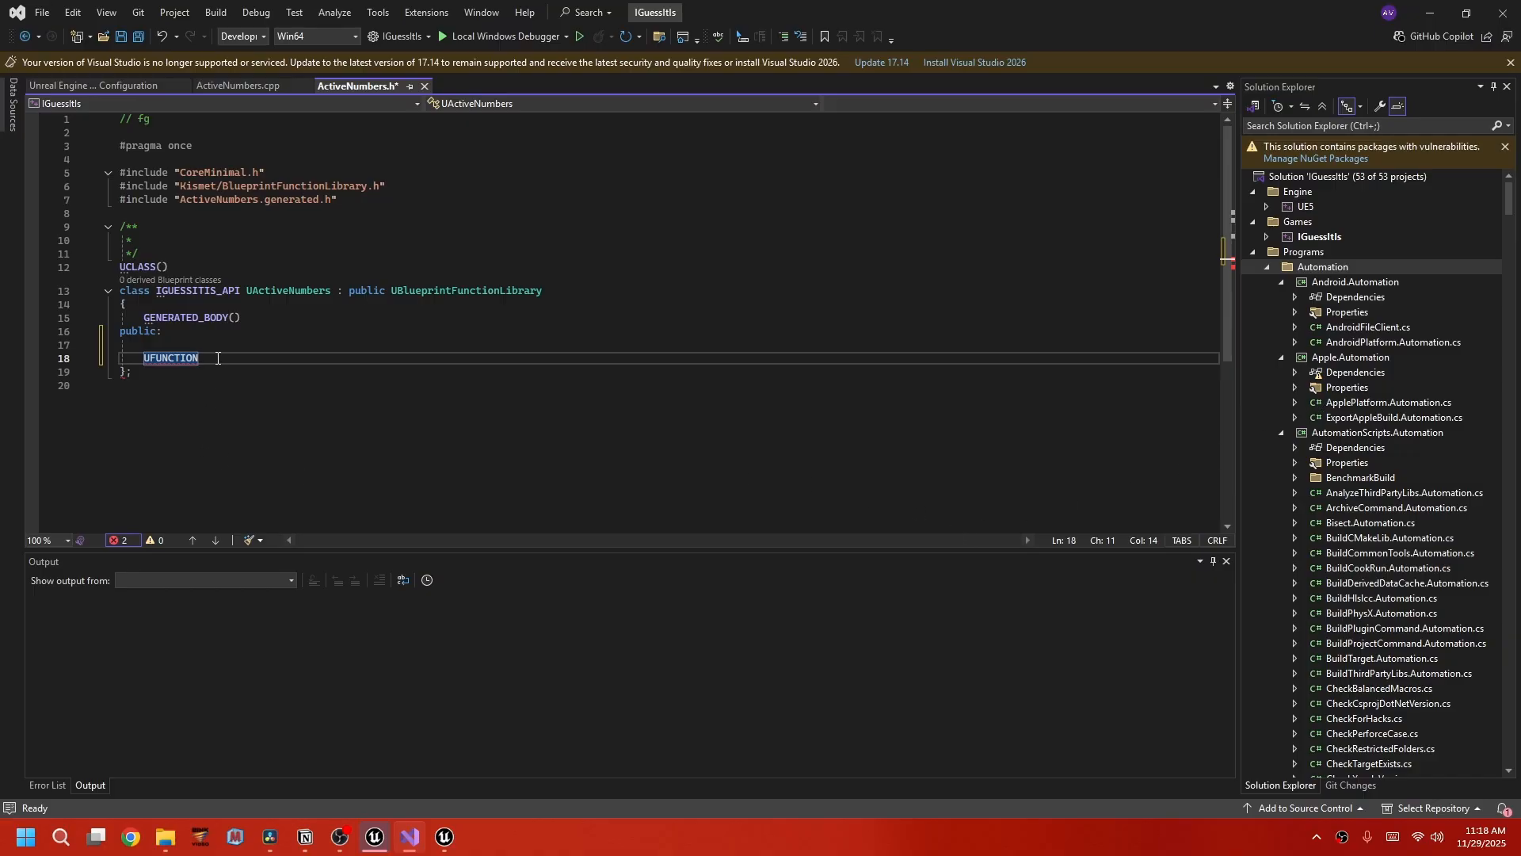
text((B)
text(lueprint)
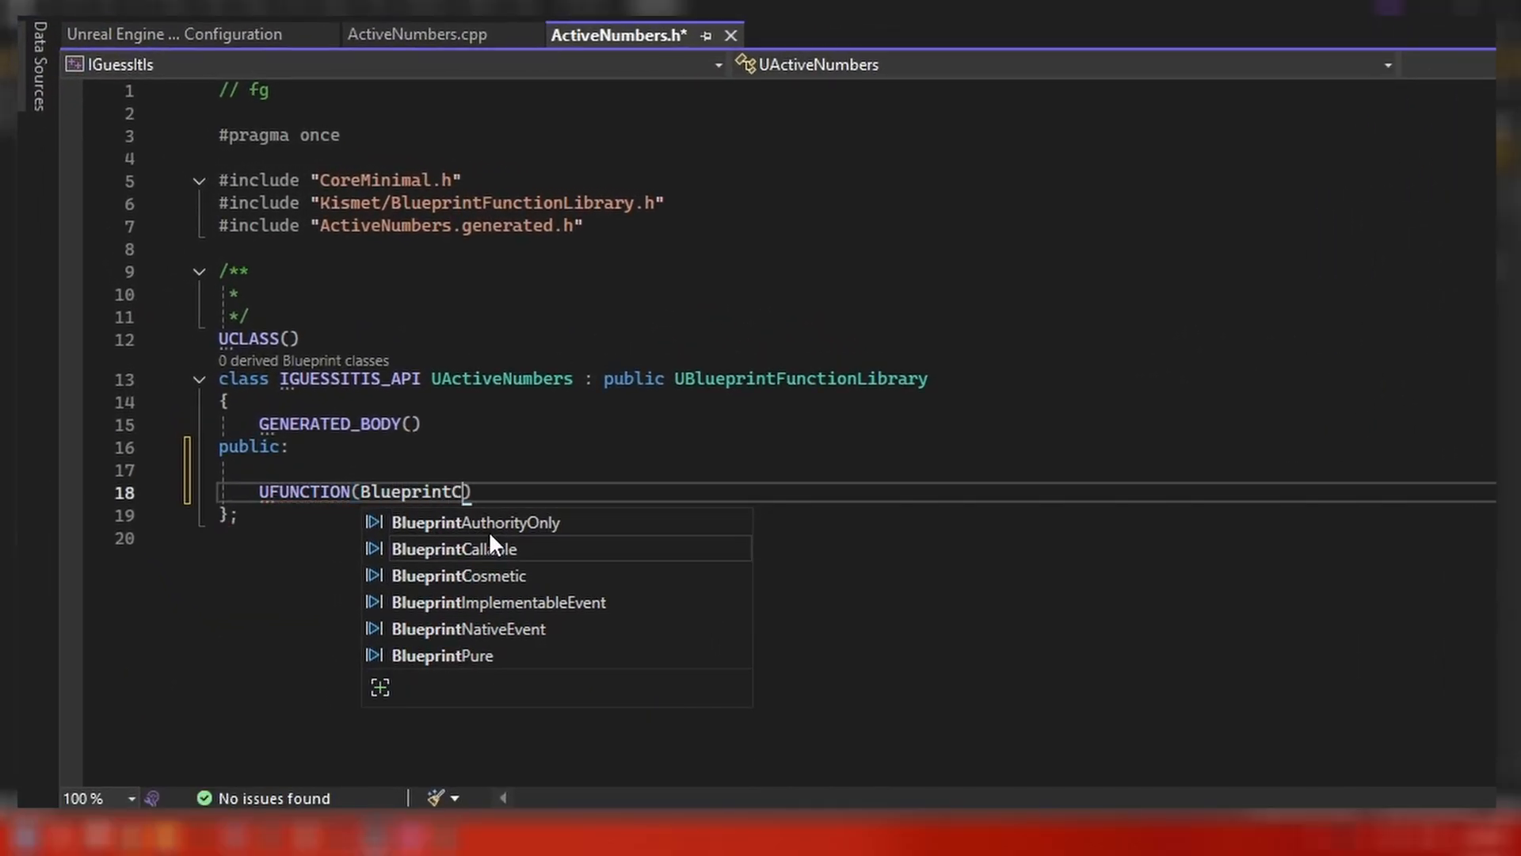
text(Callbable,)
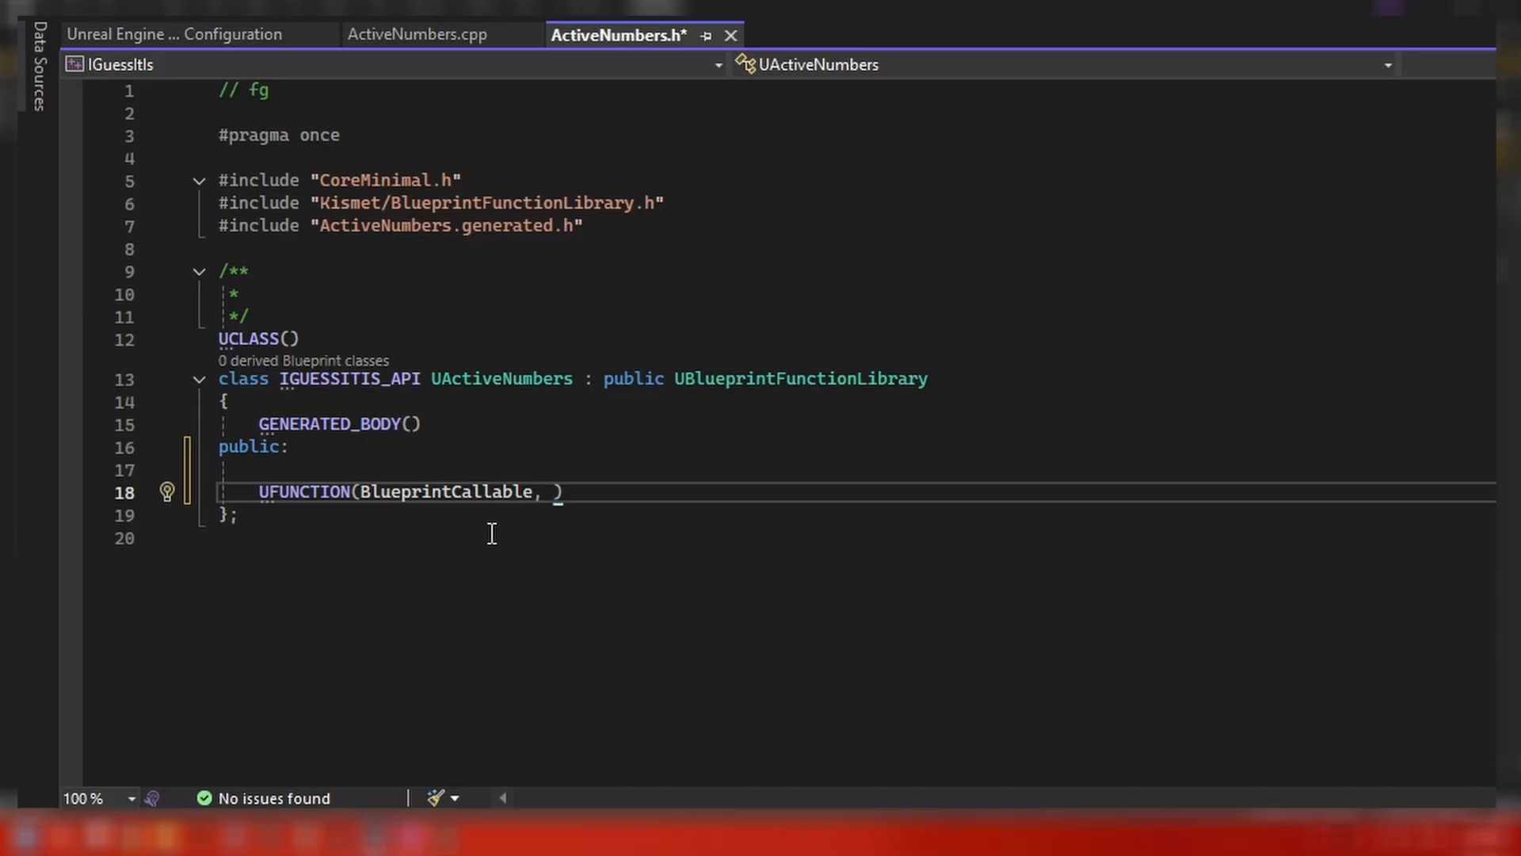
Complete the UFUNCTION macro with Category="Ark Mith Nodes" and start a new line below it.
text(Ca)
text(tegor)
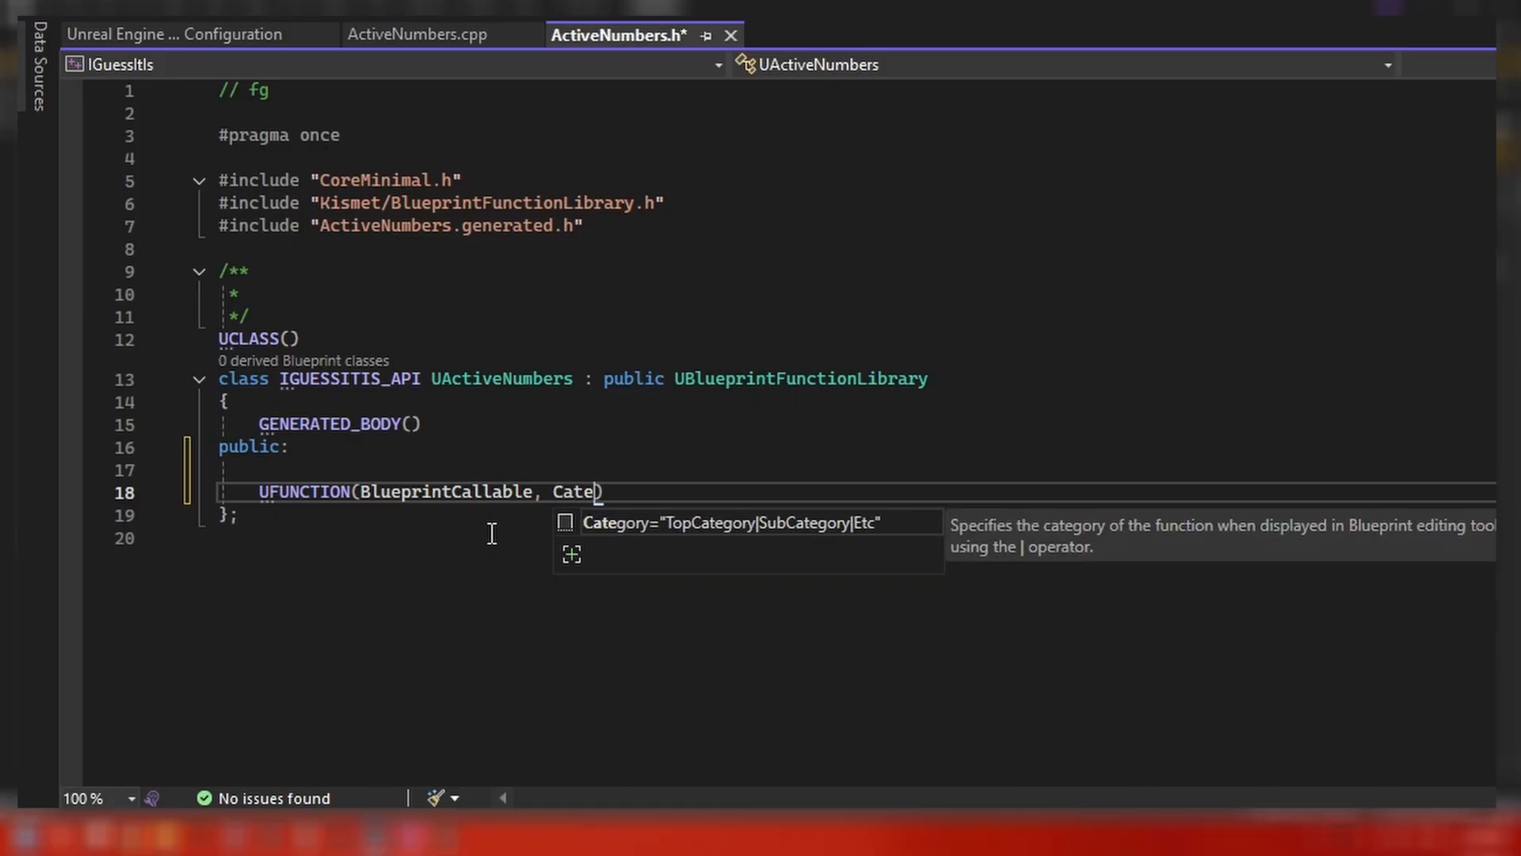
text(y)
key(Right)
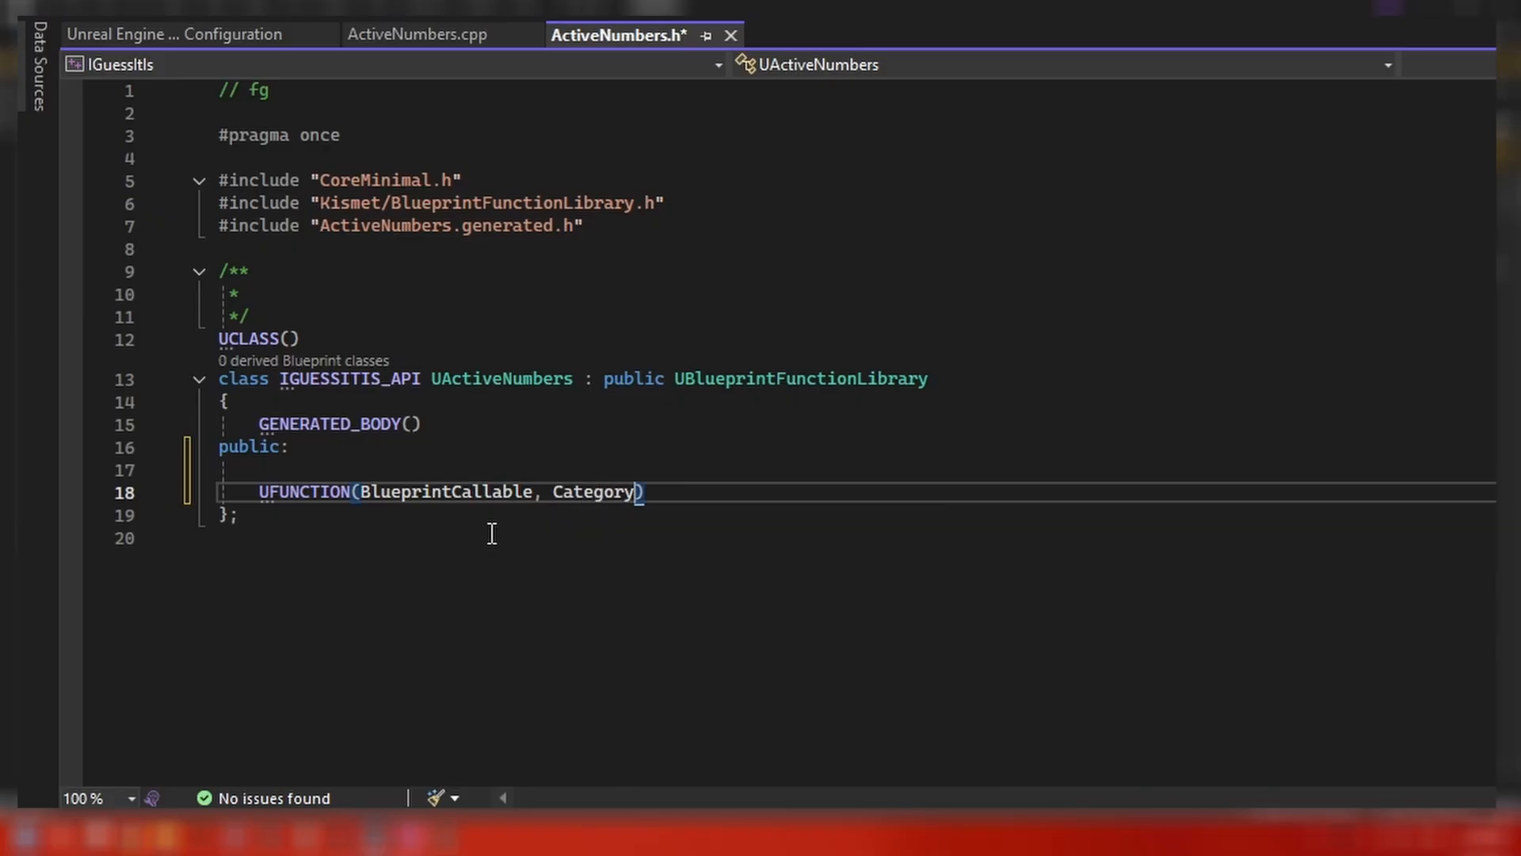
text(="Ark Mith Not)
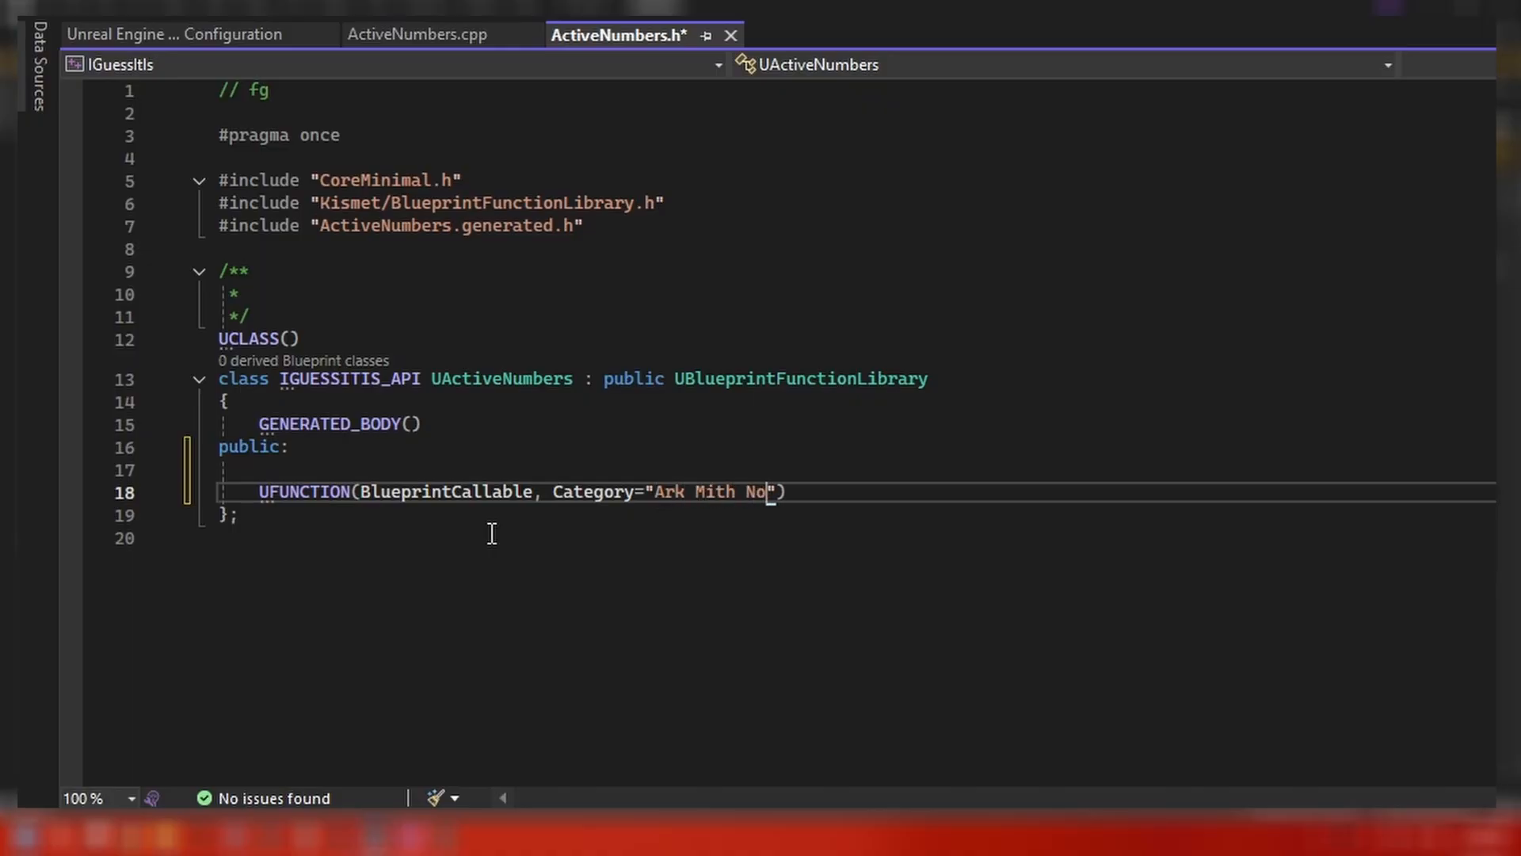
key(BackSpace)
text(des")
key(End)
key(Return)
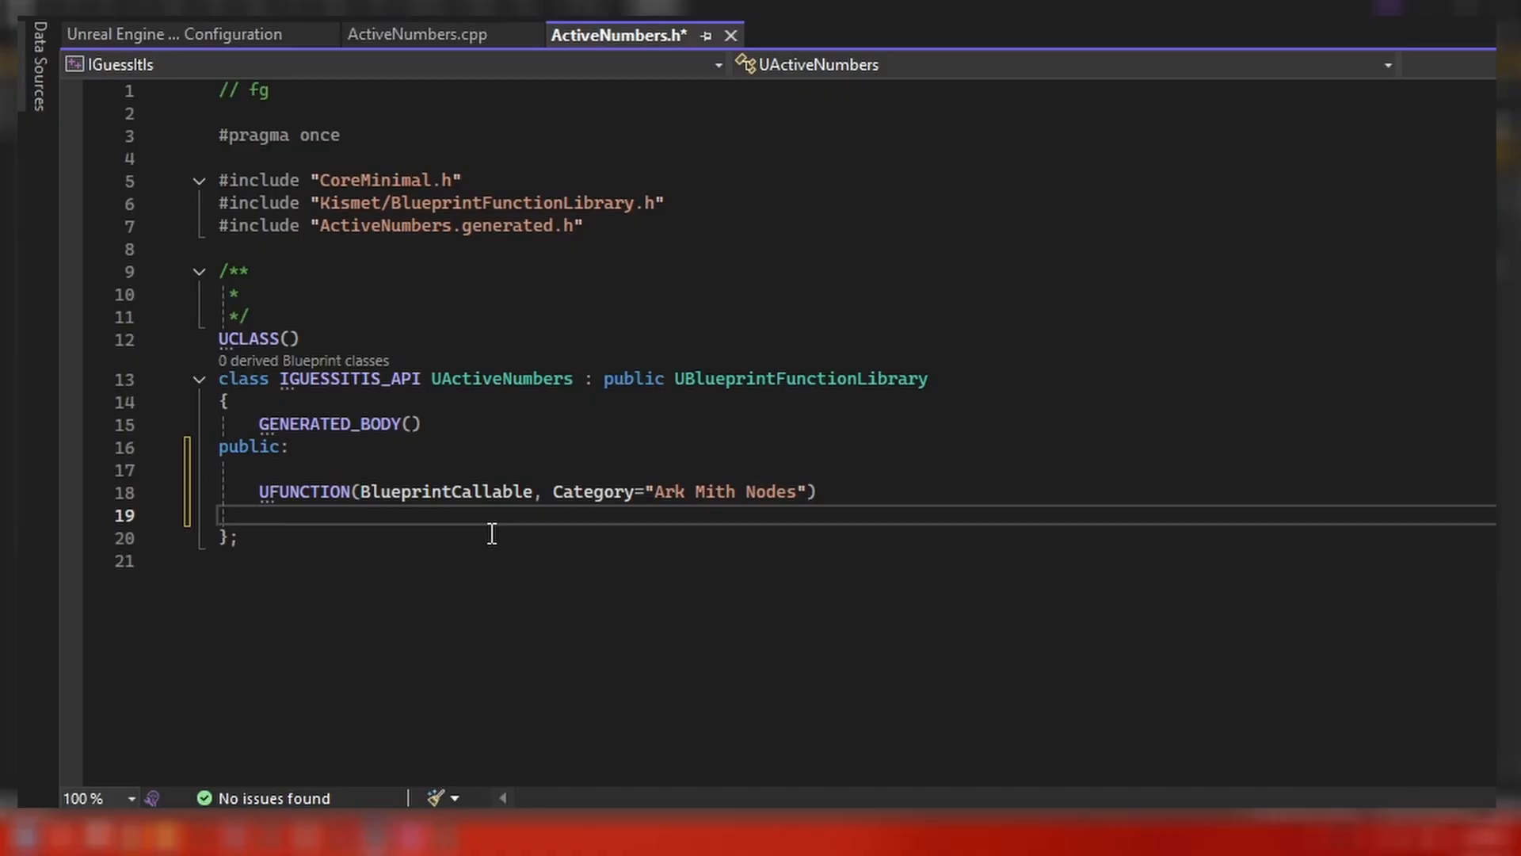
Below the UFUNCTION macro, start declaring a static function named Add5Numbers that returns an int.
text(stu)
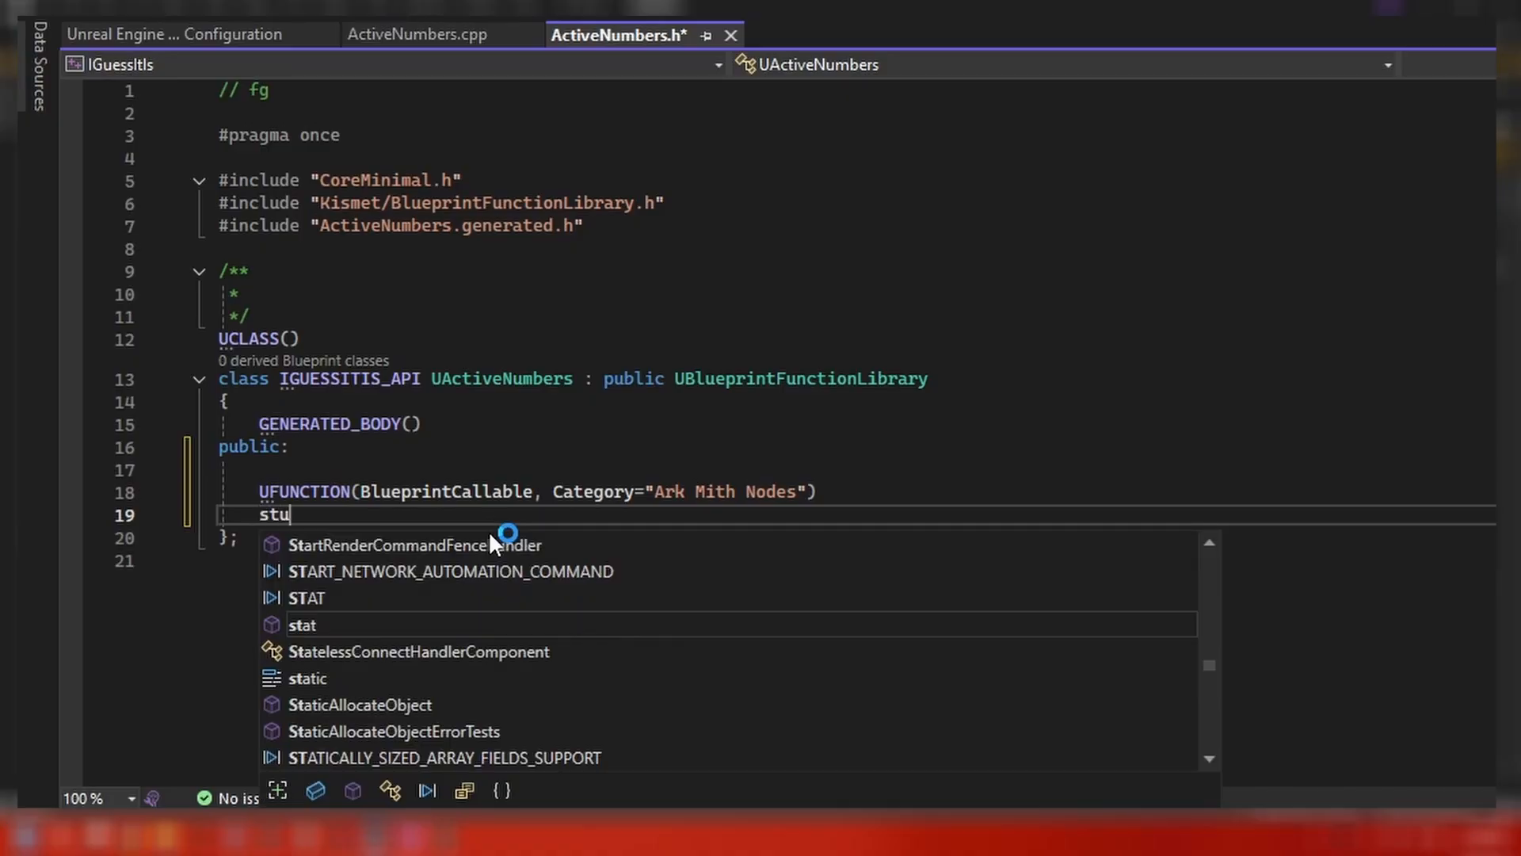
key(BackSpace)
text(atic)
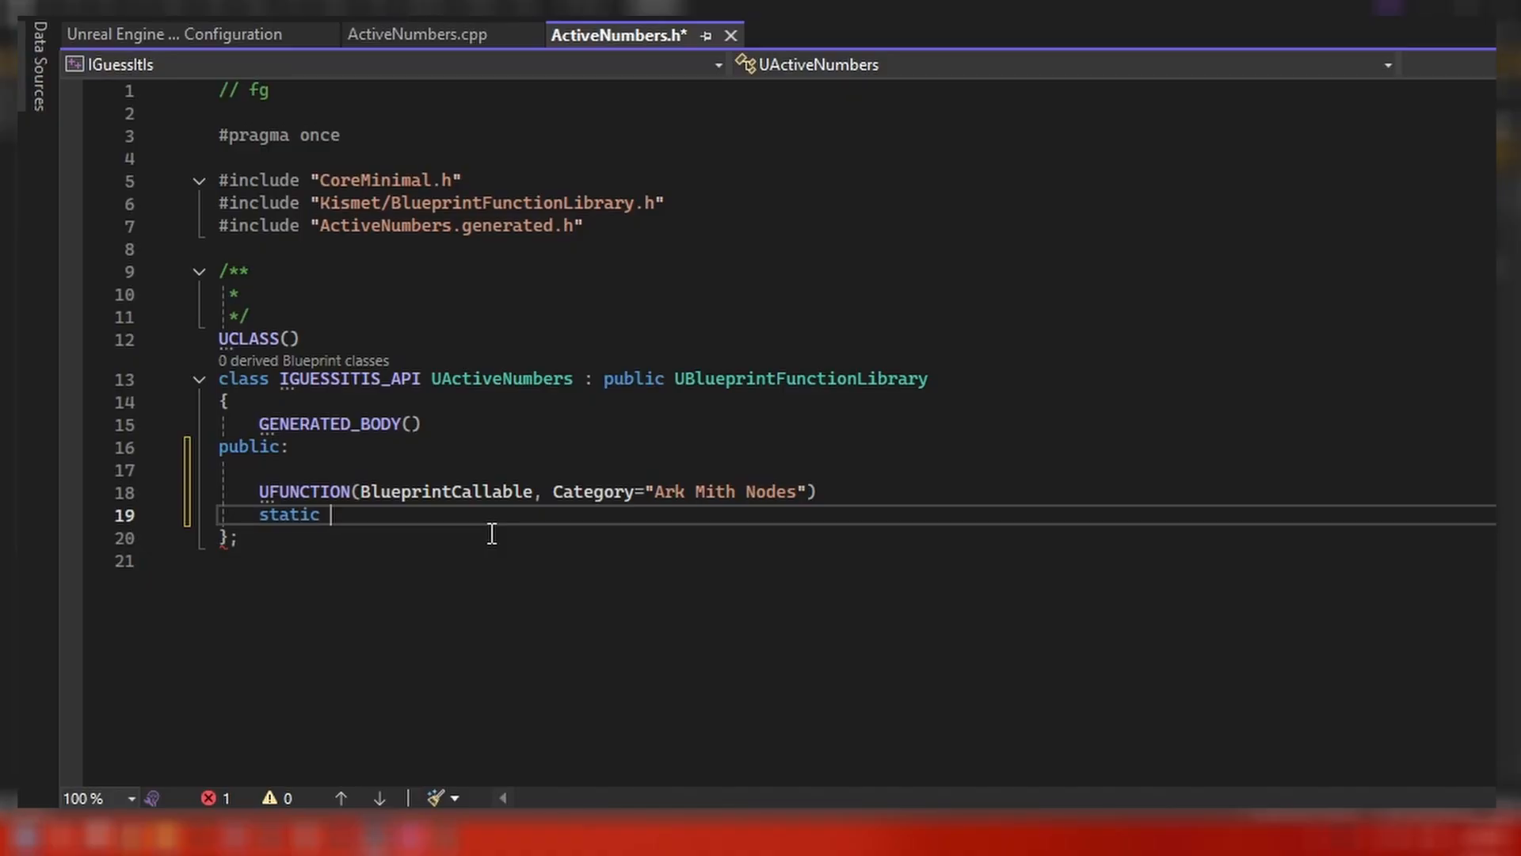
text(int)
text(Add5)
text(Mu)
key(BackSpace)
key(BackSpace)
text(Numbers)
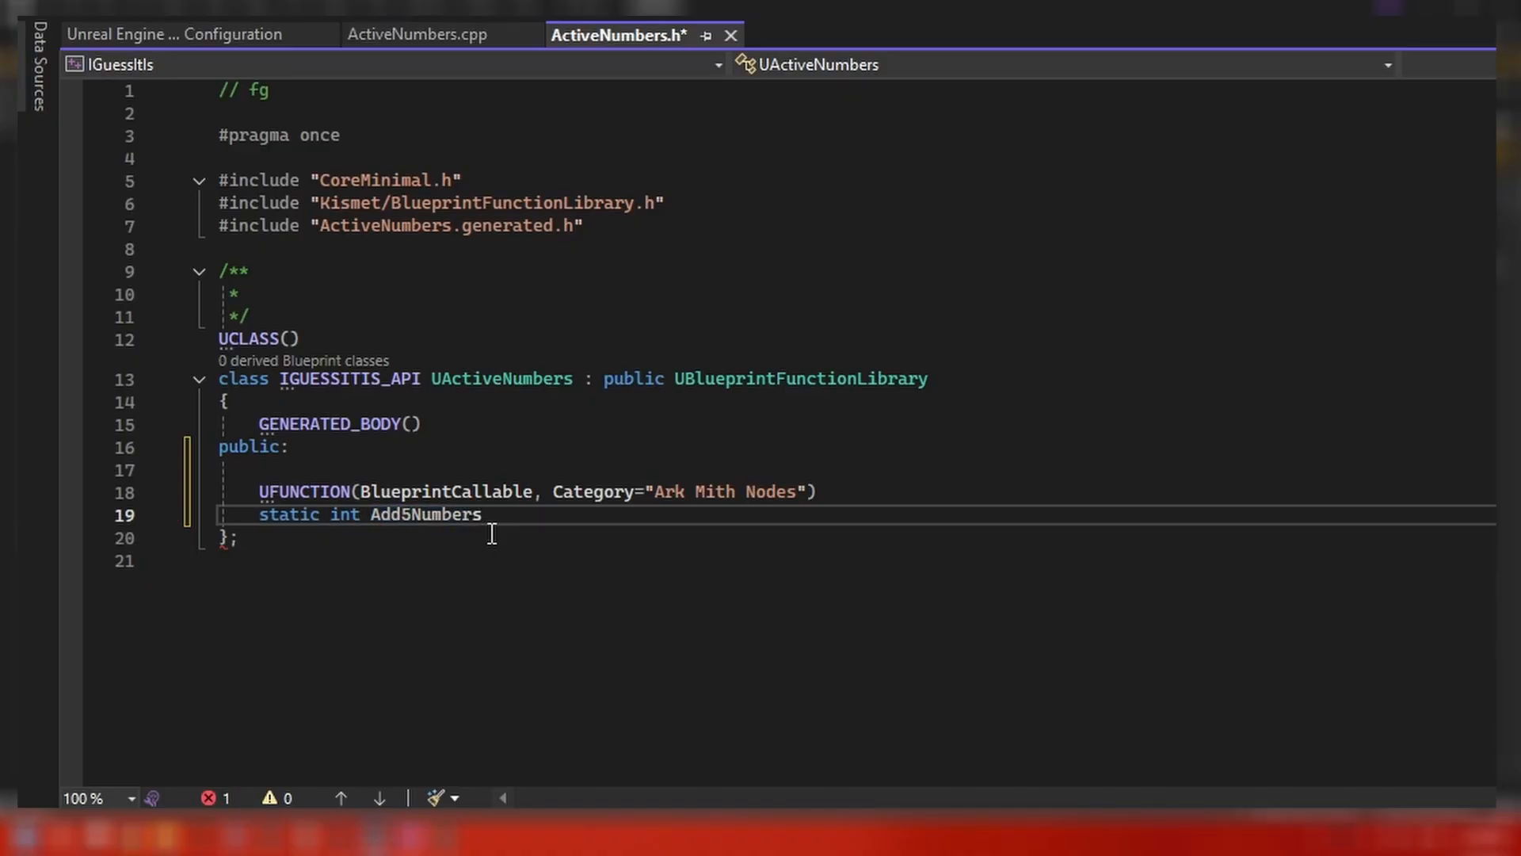
Give Add5Numbers the parameters int a, int b, int c, int d and int e, and end the declaration with a semicolon.
text((int a, innt)
key(BackSpace)
key(BackSpace)
key(BackSpace)
text(t b, )
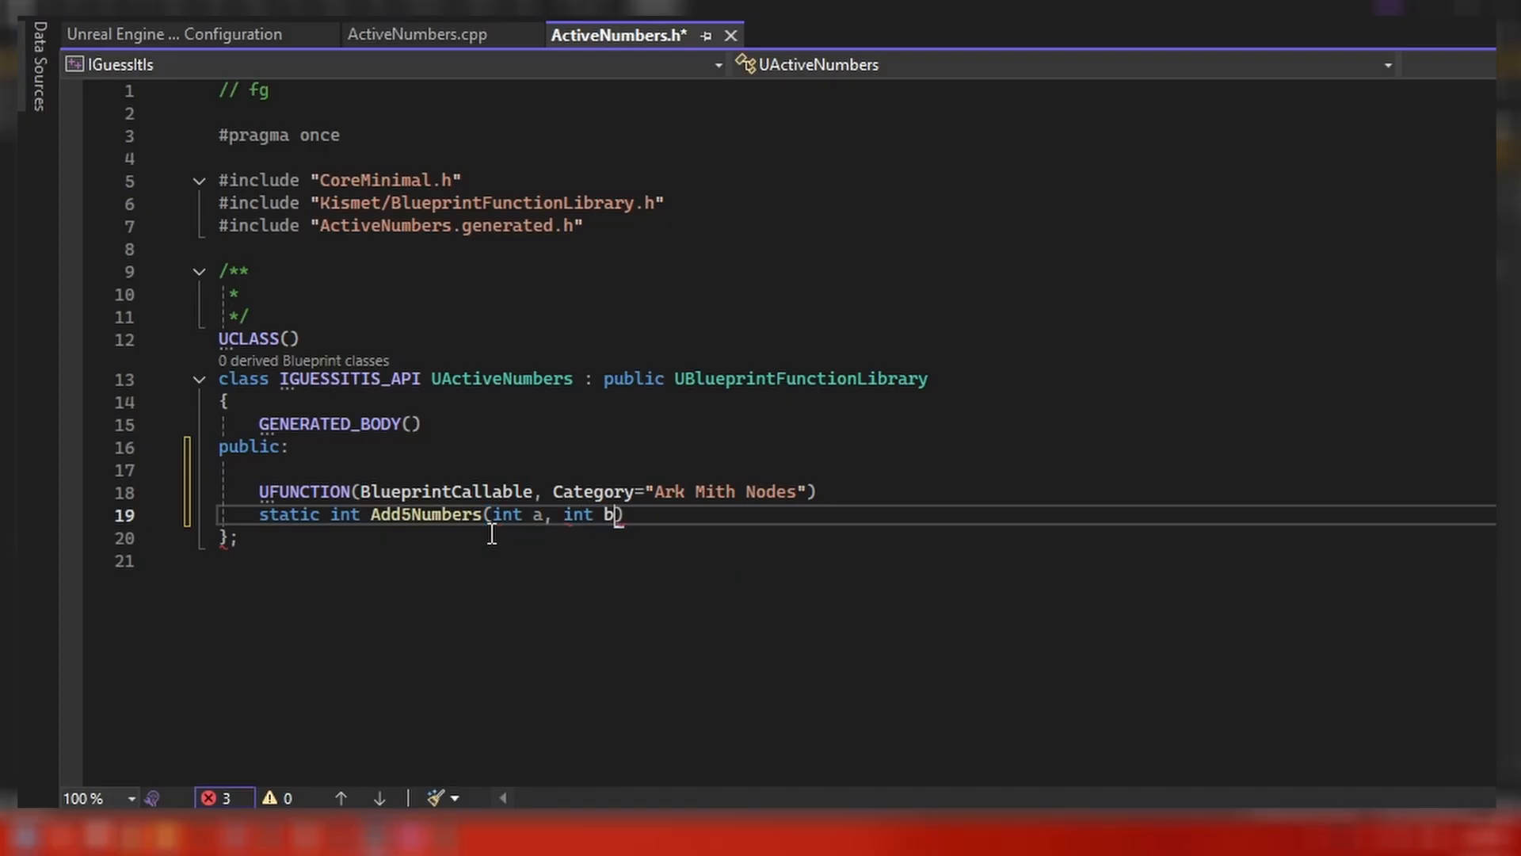
text(int c, int d, int )
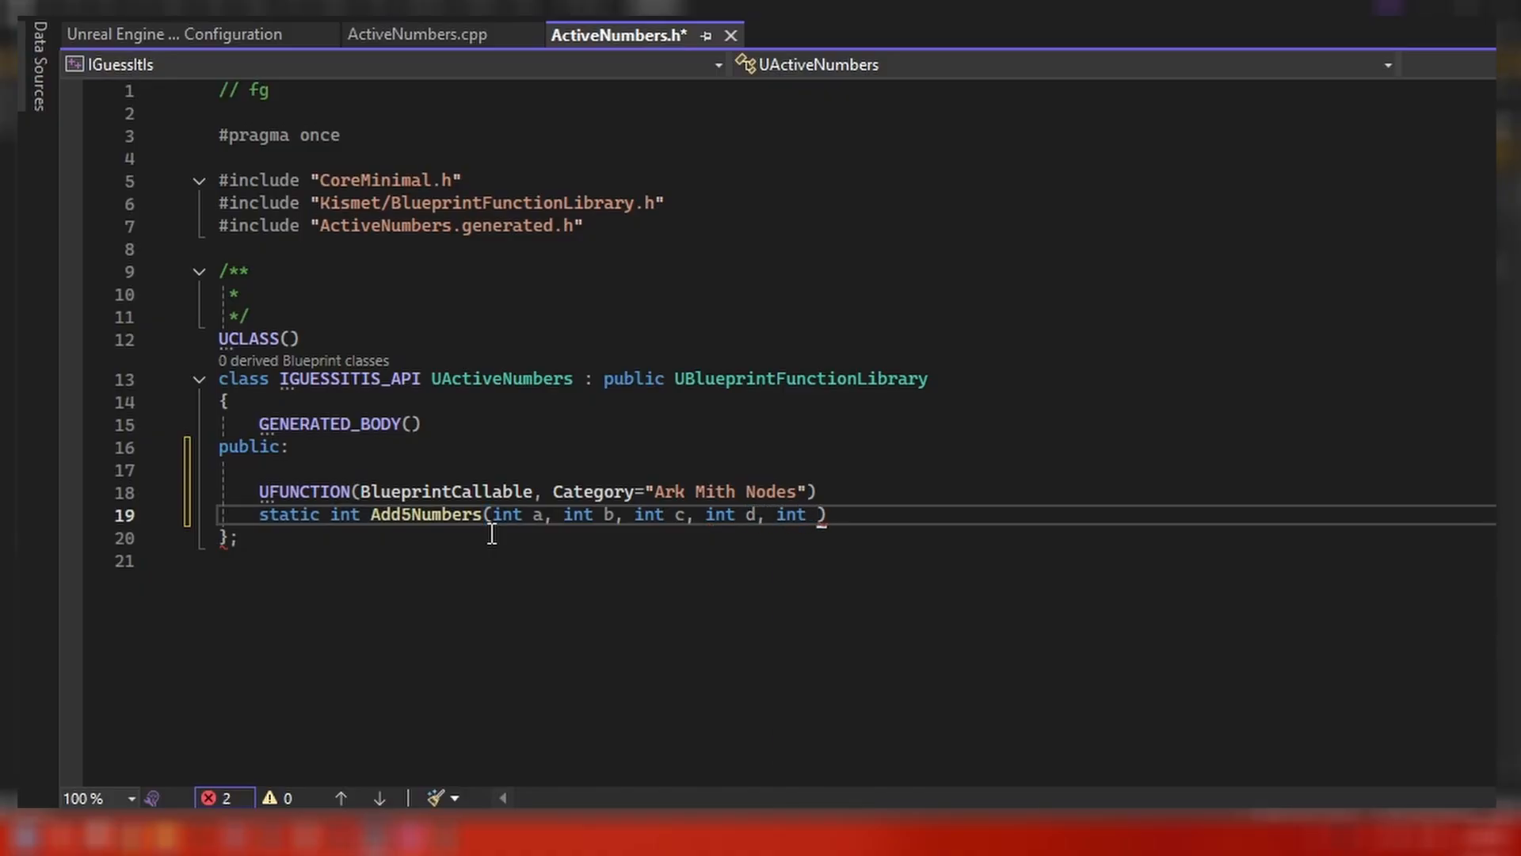
text(e);)
click(994, 500)
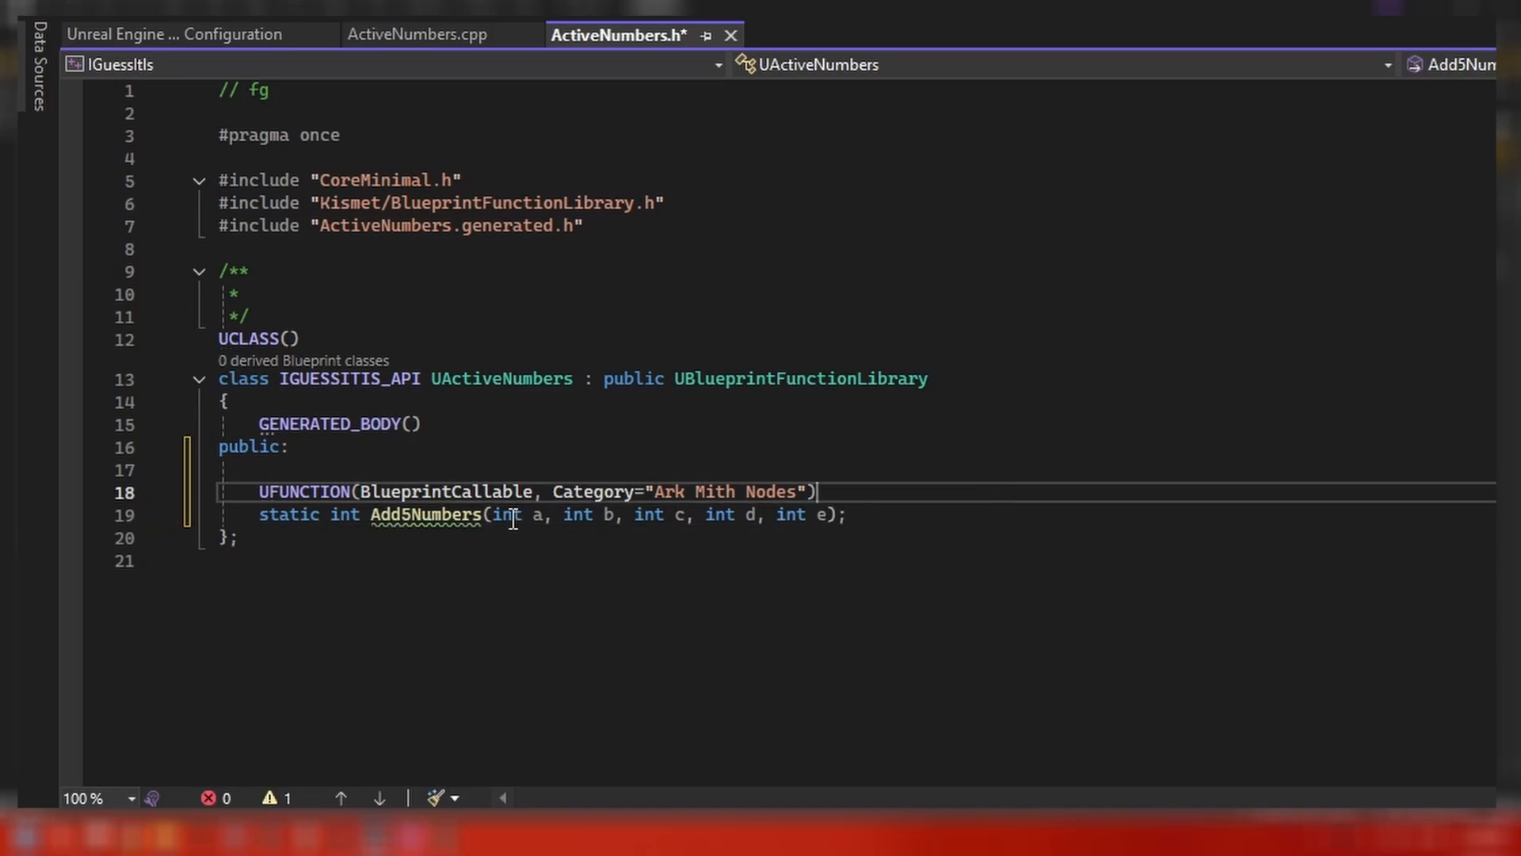
drag(493, 515, 654, 516)
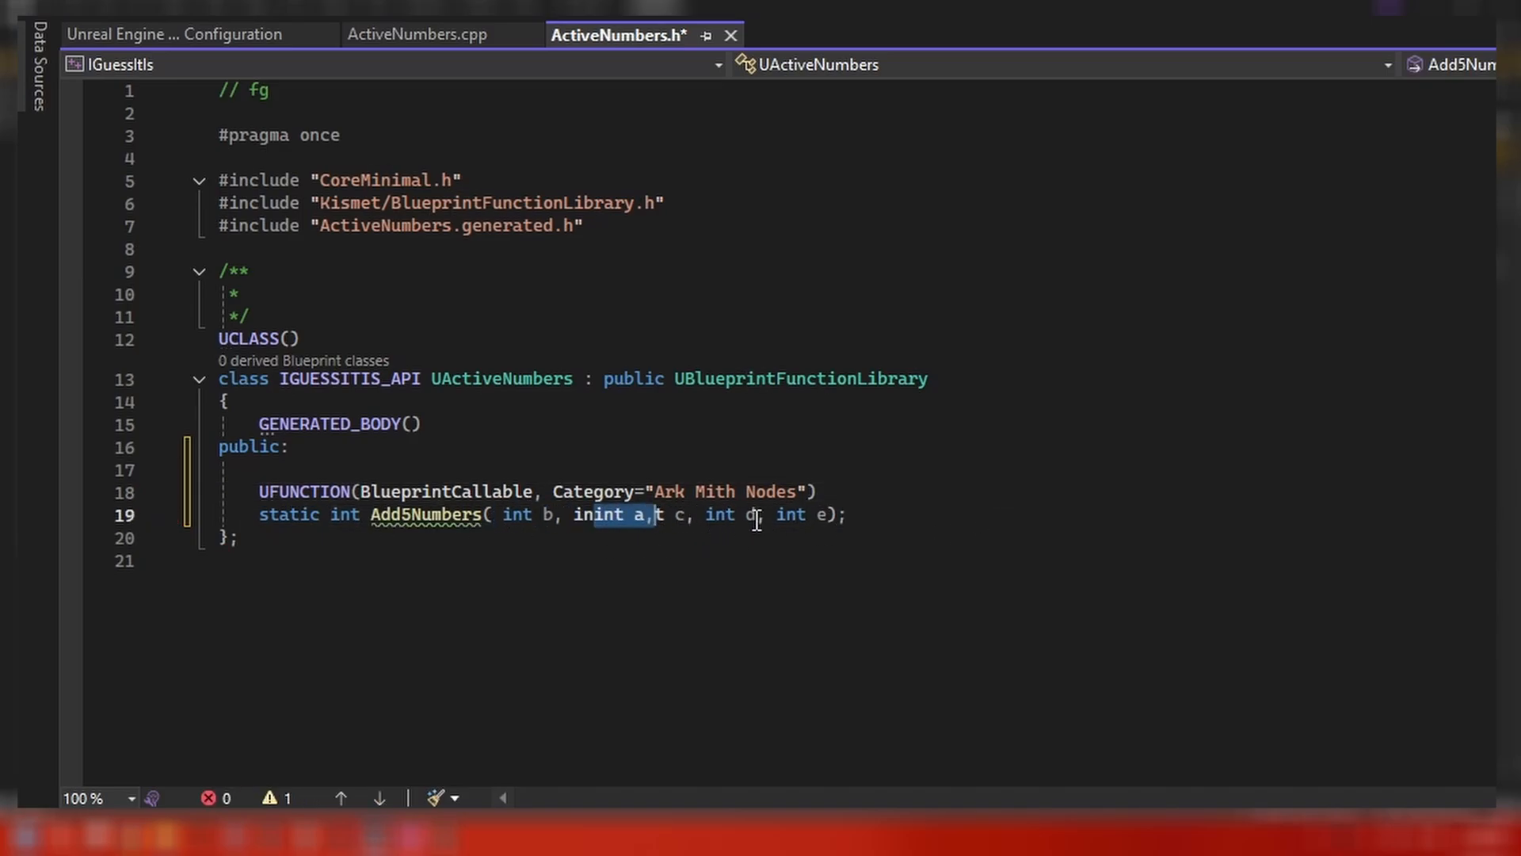
click(942, 523)
key(ctrl+z)
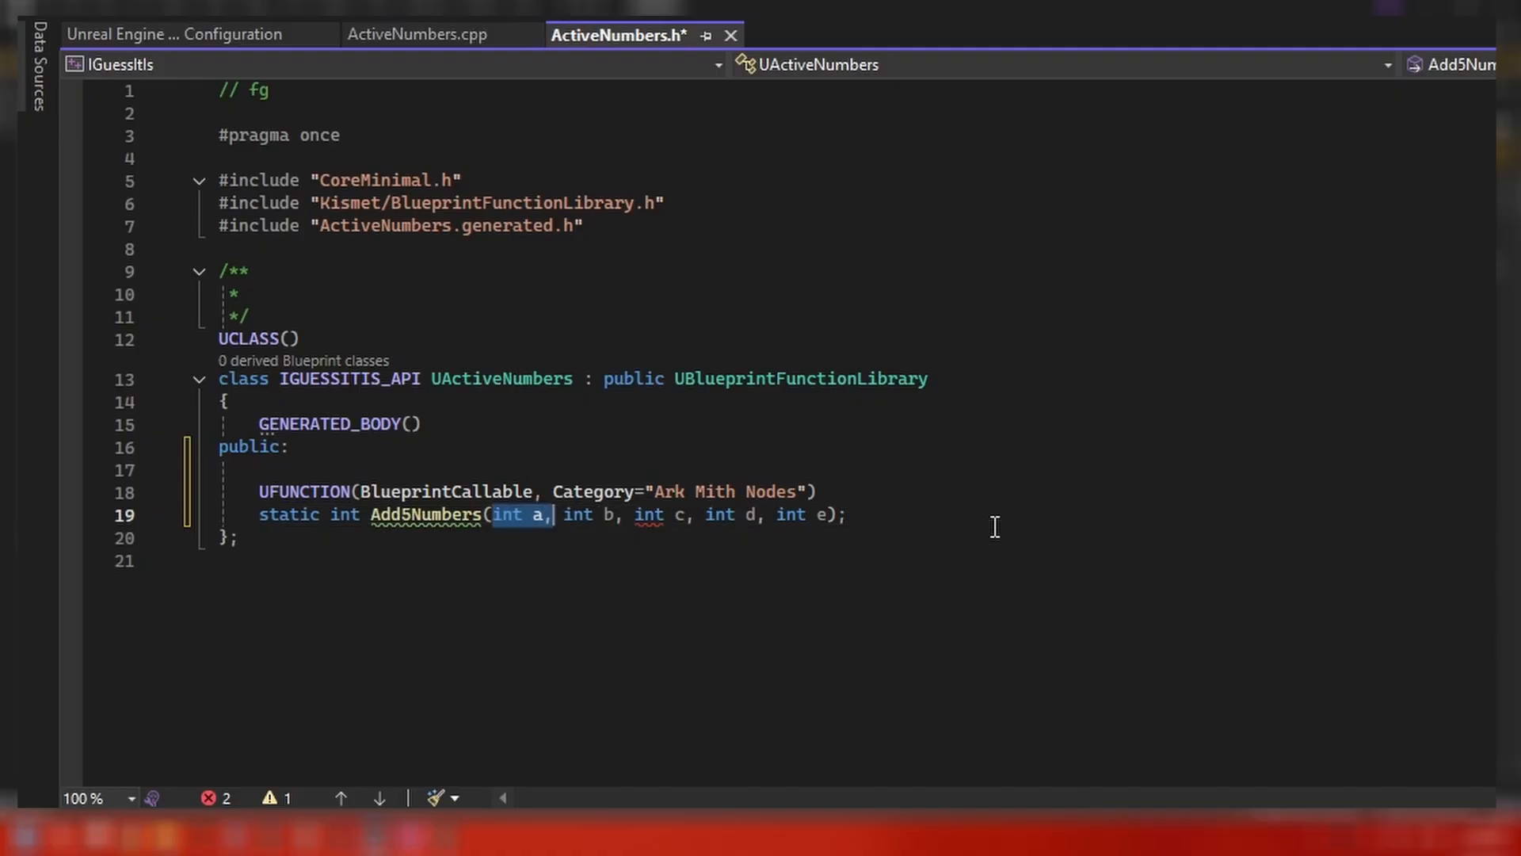
Examine the five int parameters and the return type in the Add5Numbers declaration.
click(540, 516)
click(609, 515)
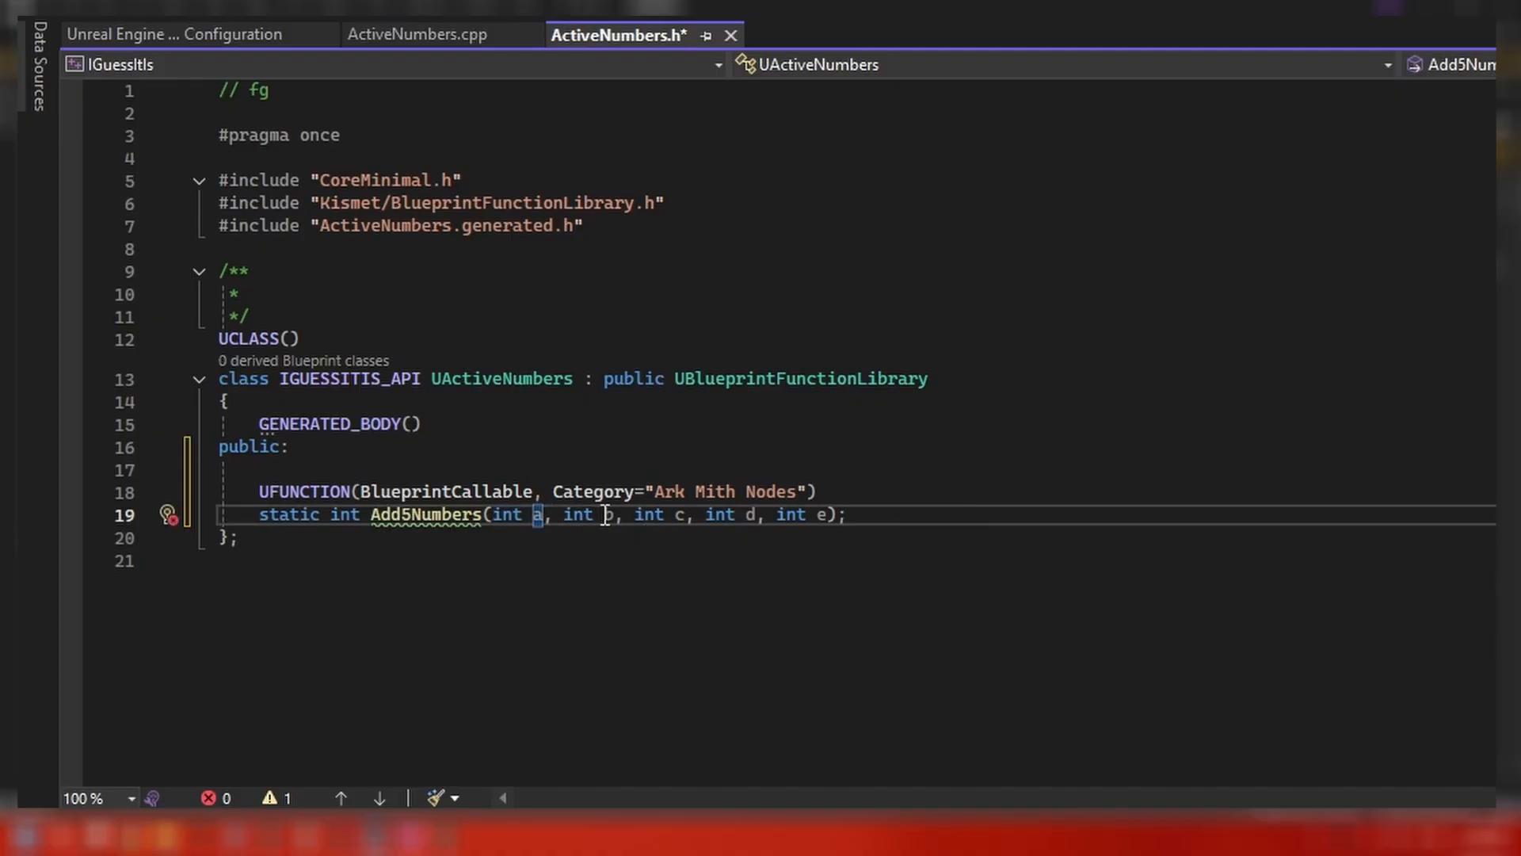
click(680, 515)
click(750, 515)
click(820, 515)
click(340, 515)
Generate the definition of Add5Numbers in ActiveNumbers.cpp through the suggested quick fix.
mouse_move(452, 513)
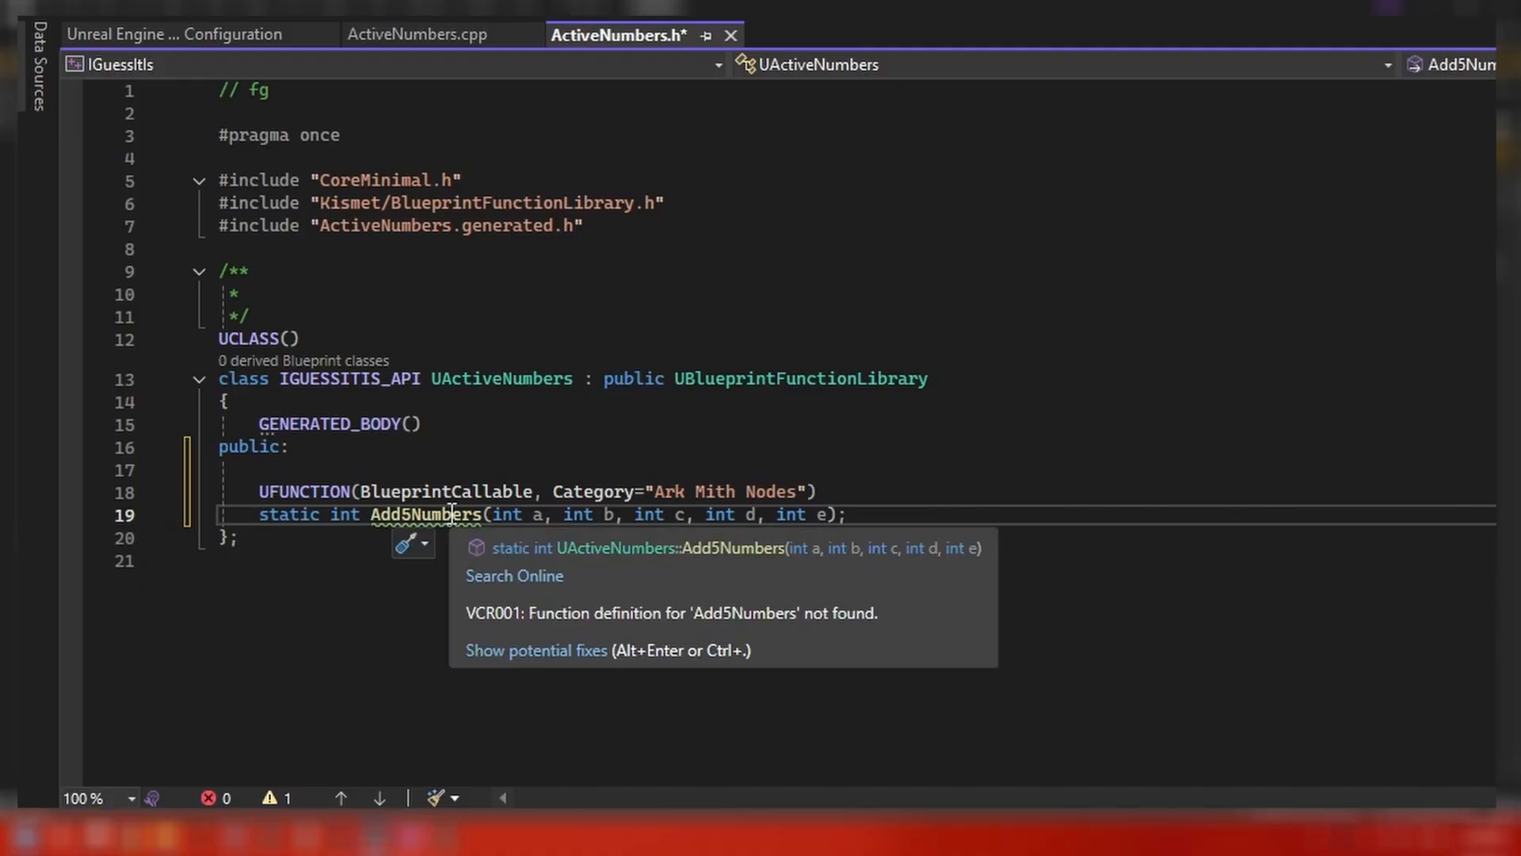
mouse_move(390, 510)
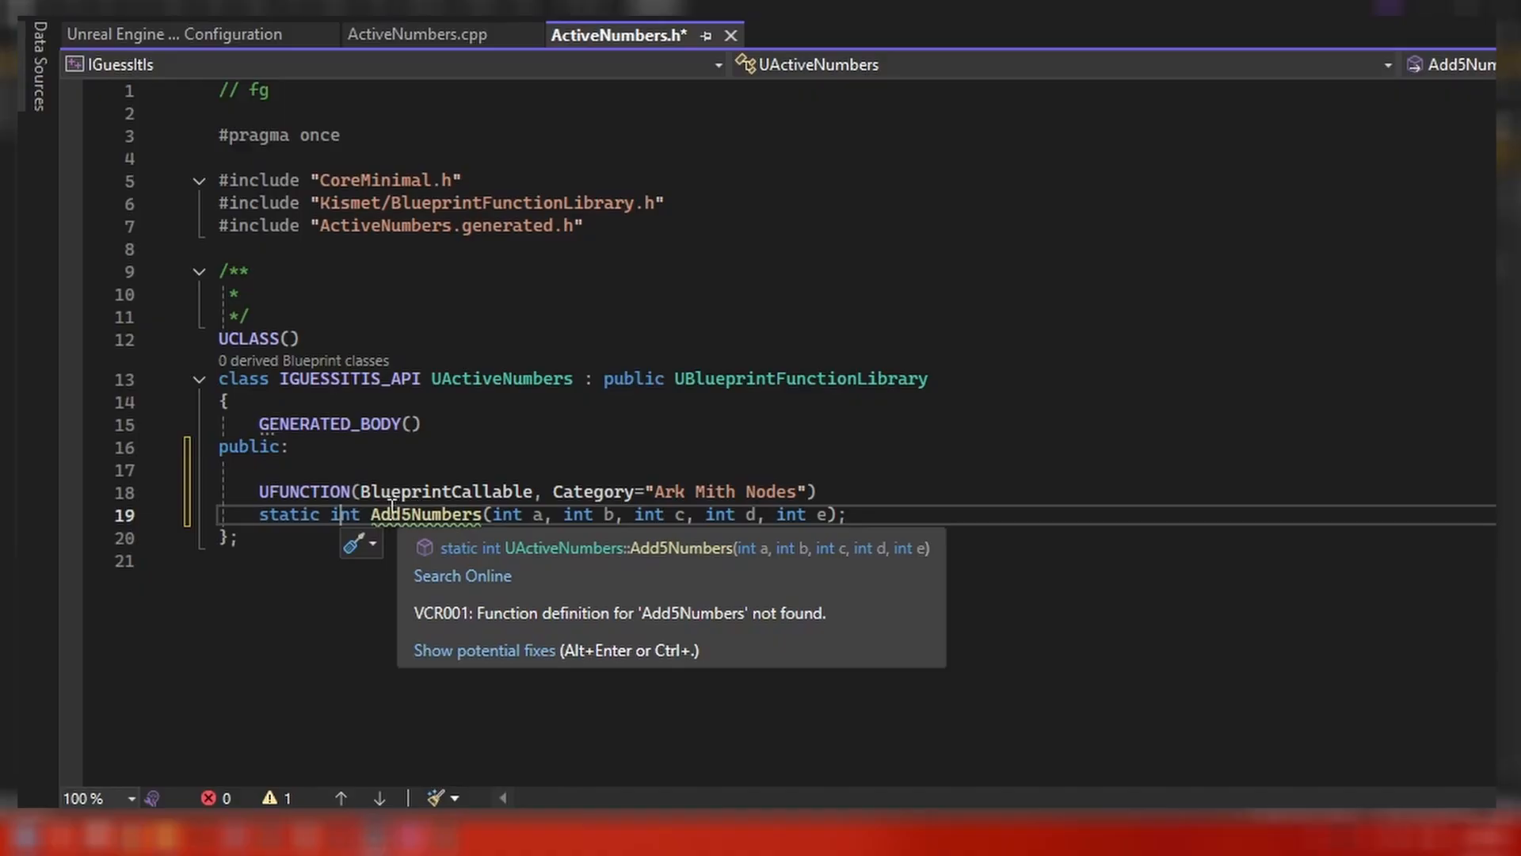
click(367, 541)
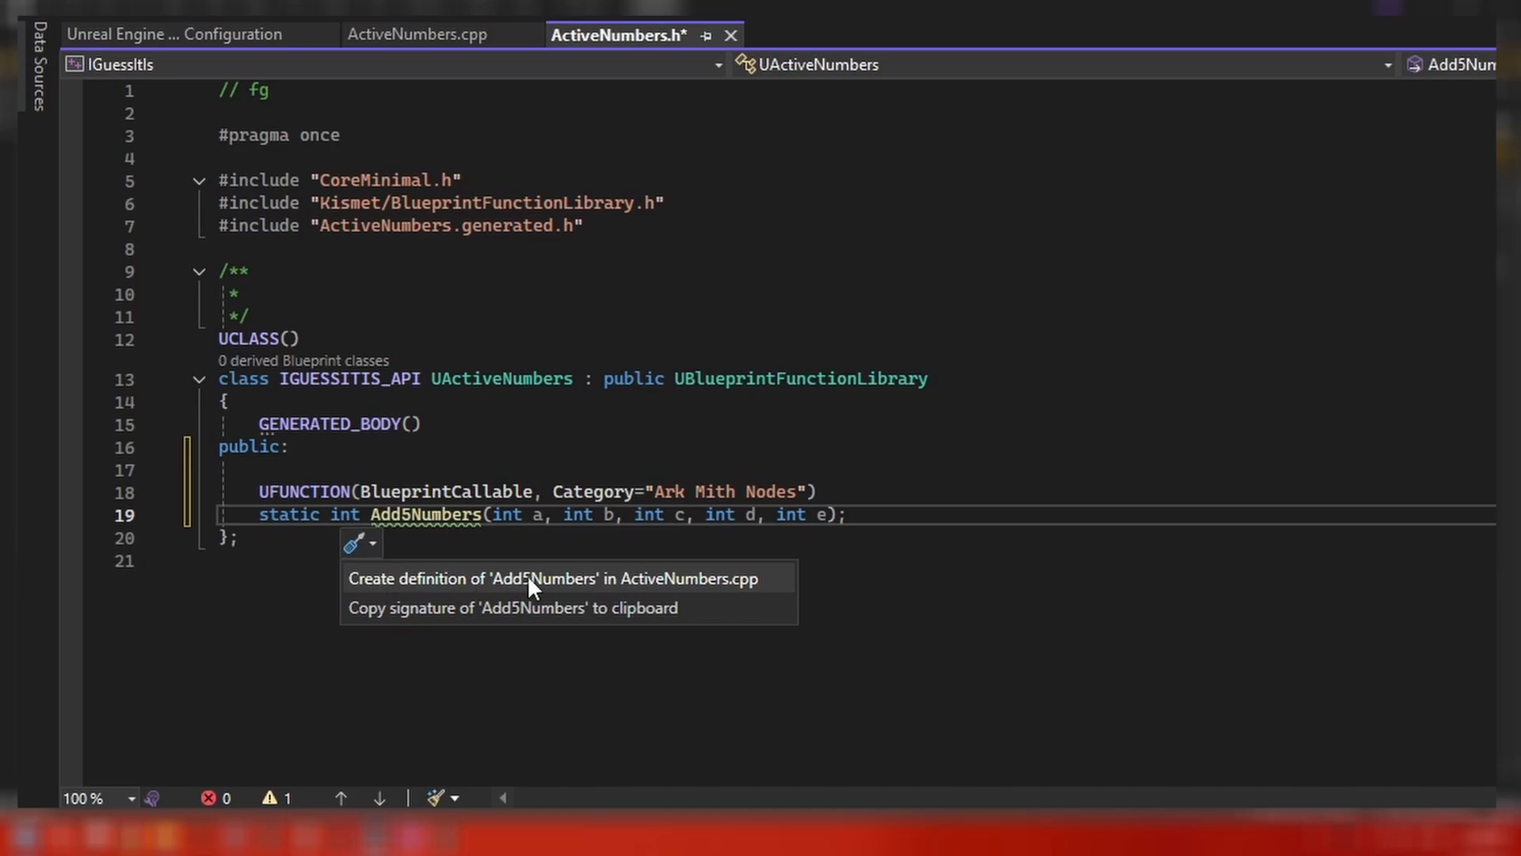
click(728, 582)
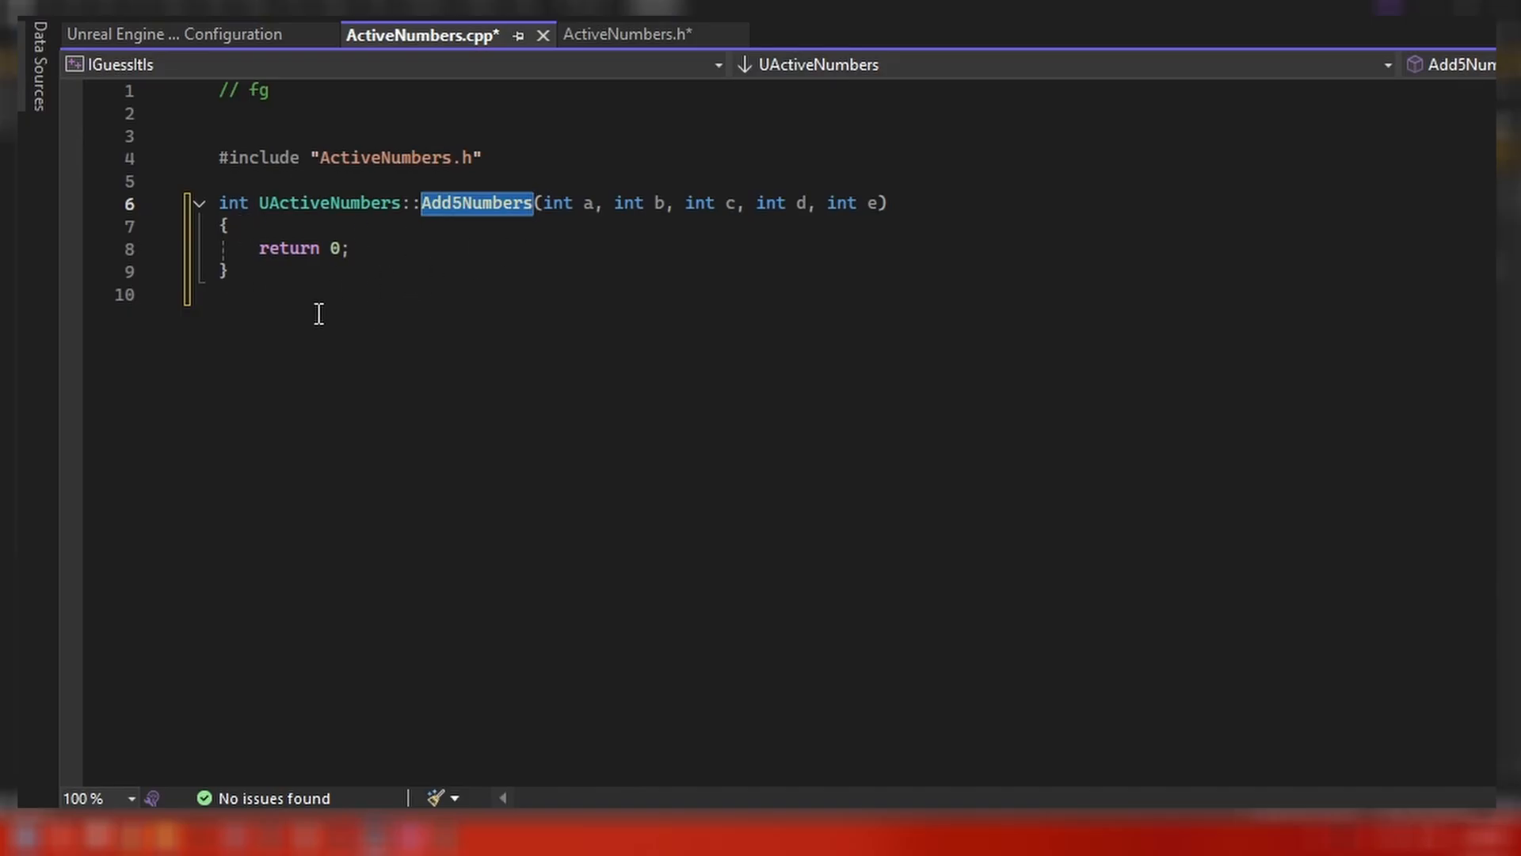
Make the Add5Numbers definition return a+b+c+d+e and save ActiveNumbers.cpp.
mouse_move(290, 205)
click(340, 248)
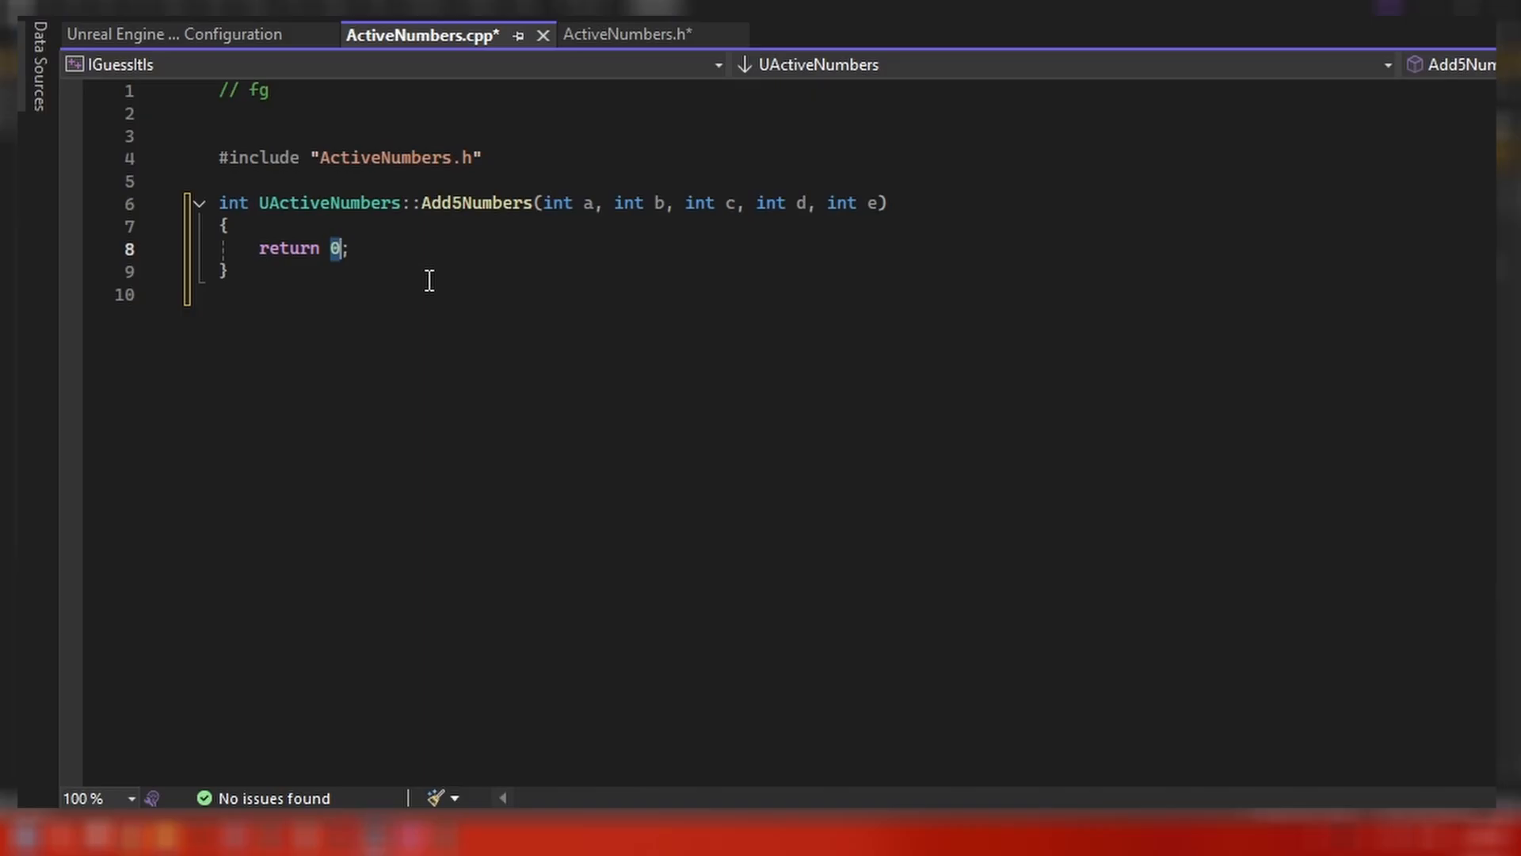
text(a+n+)
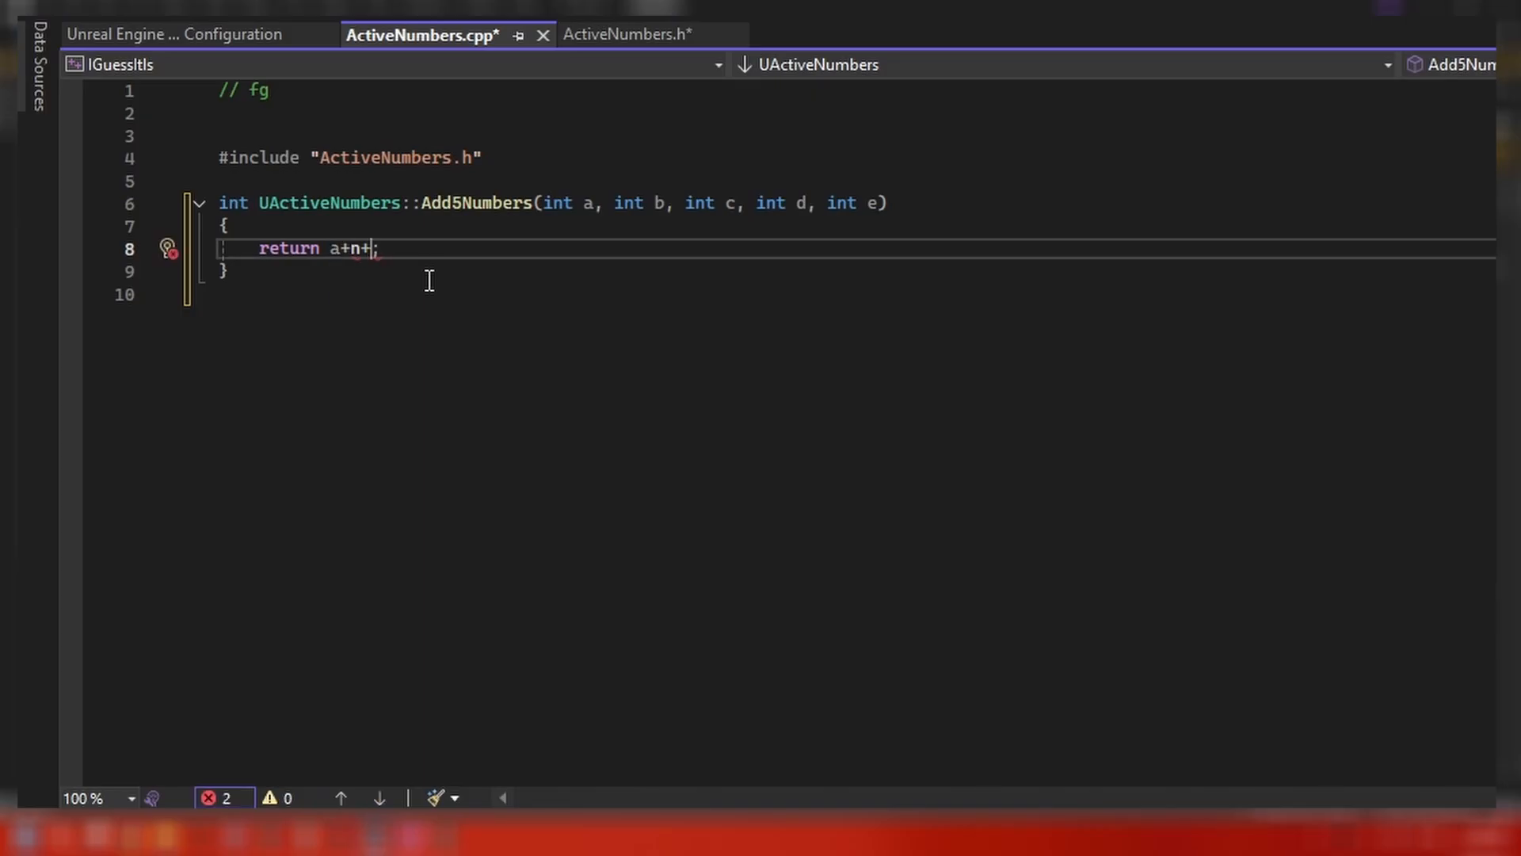
key(BackSpace)
key(BackSpace)
text(b+c+s)
key(BackSpace)
text(d+e)
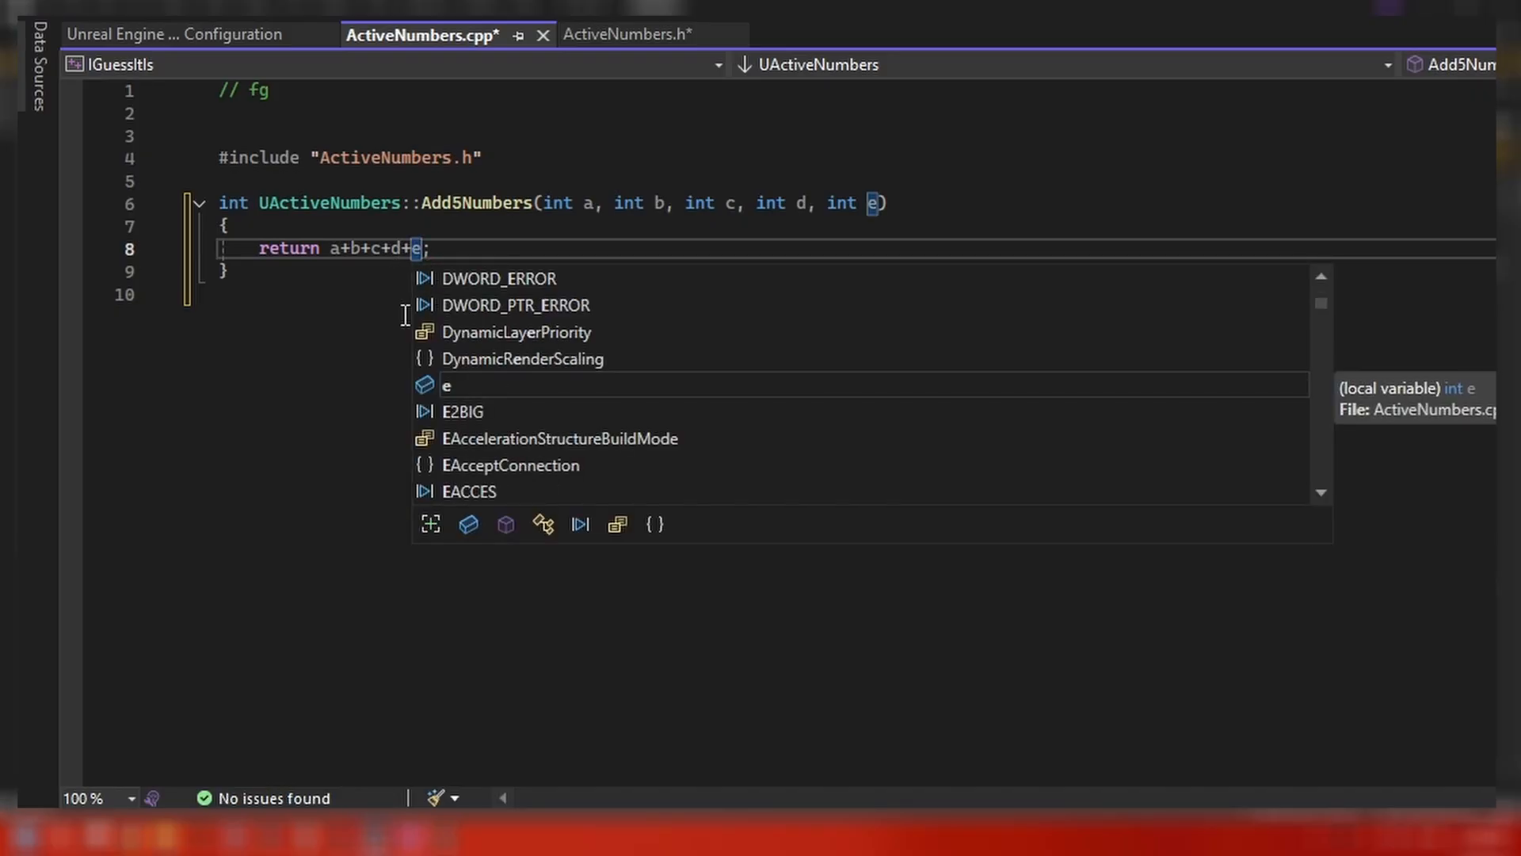
click(298, 416)
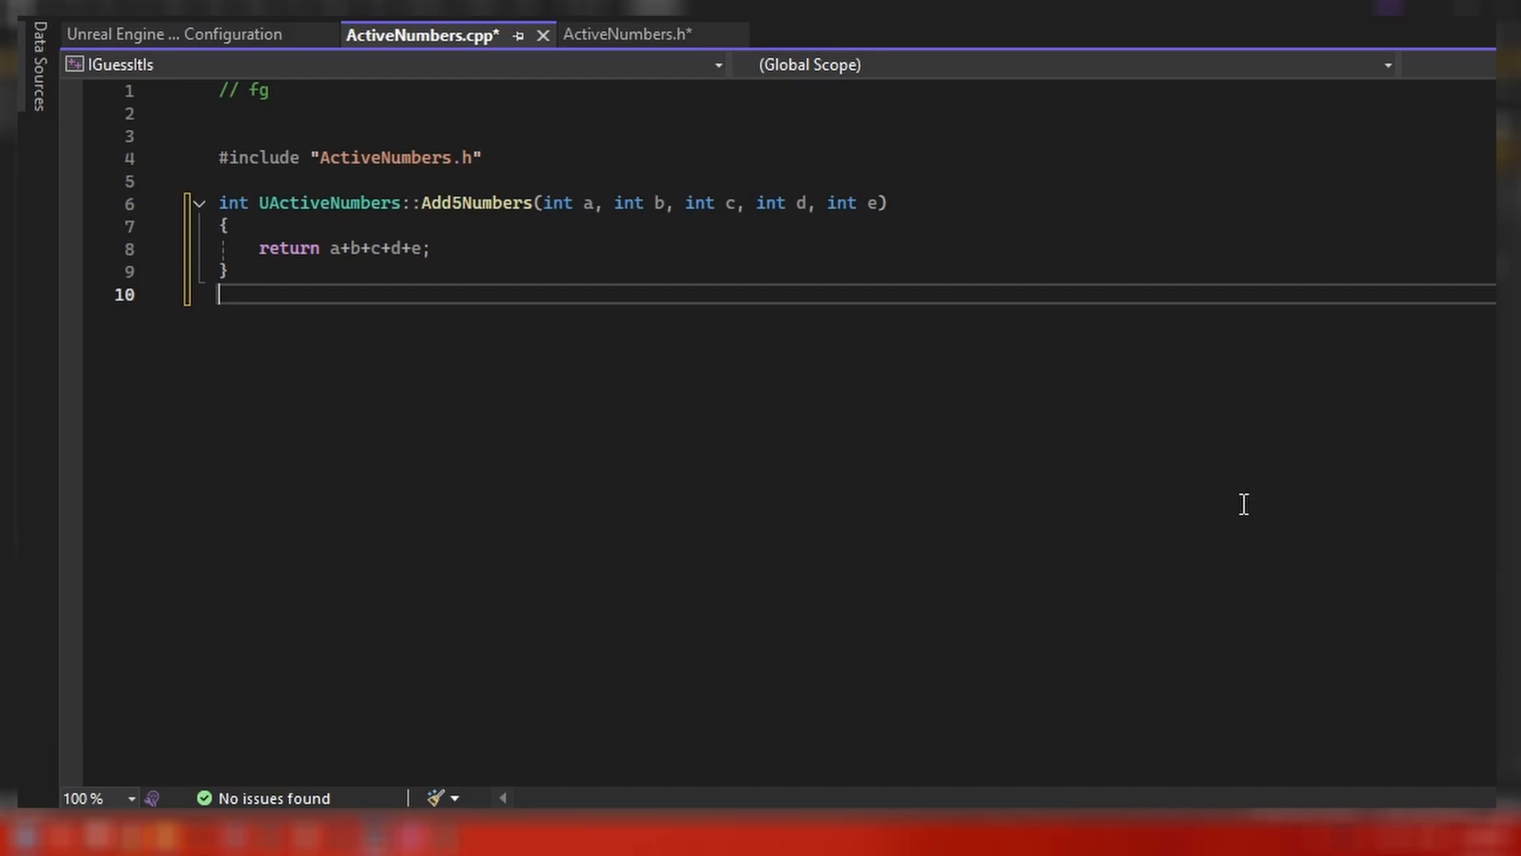
key(ctrl+s)
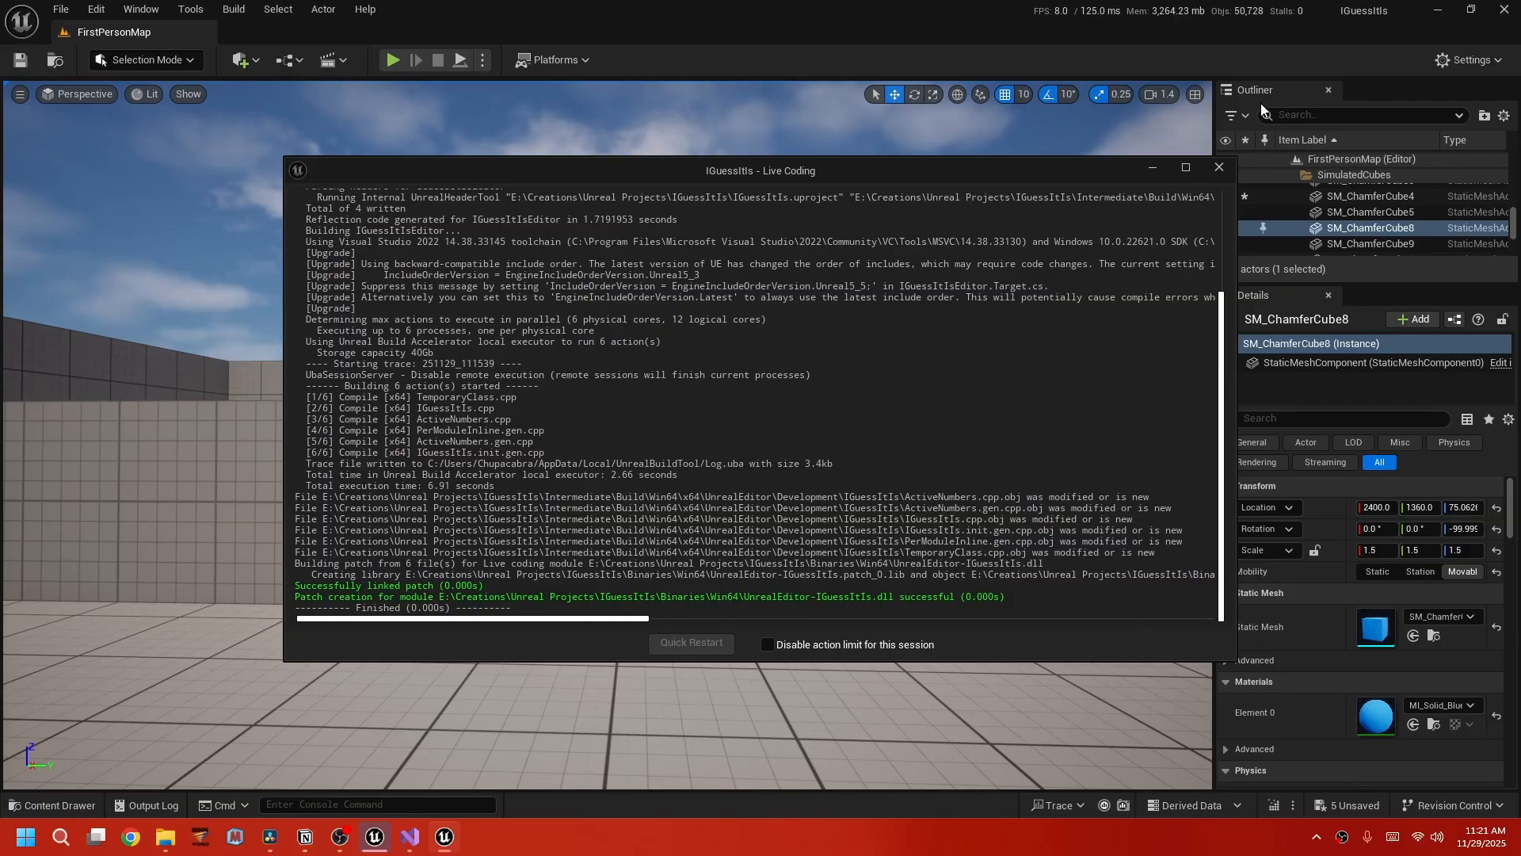
In the Unreal Editor, minimize the Live Coding log and recompile the project's C++ code with Live Coding.
click(1152, 168)
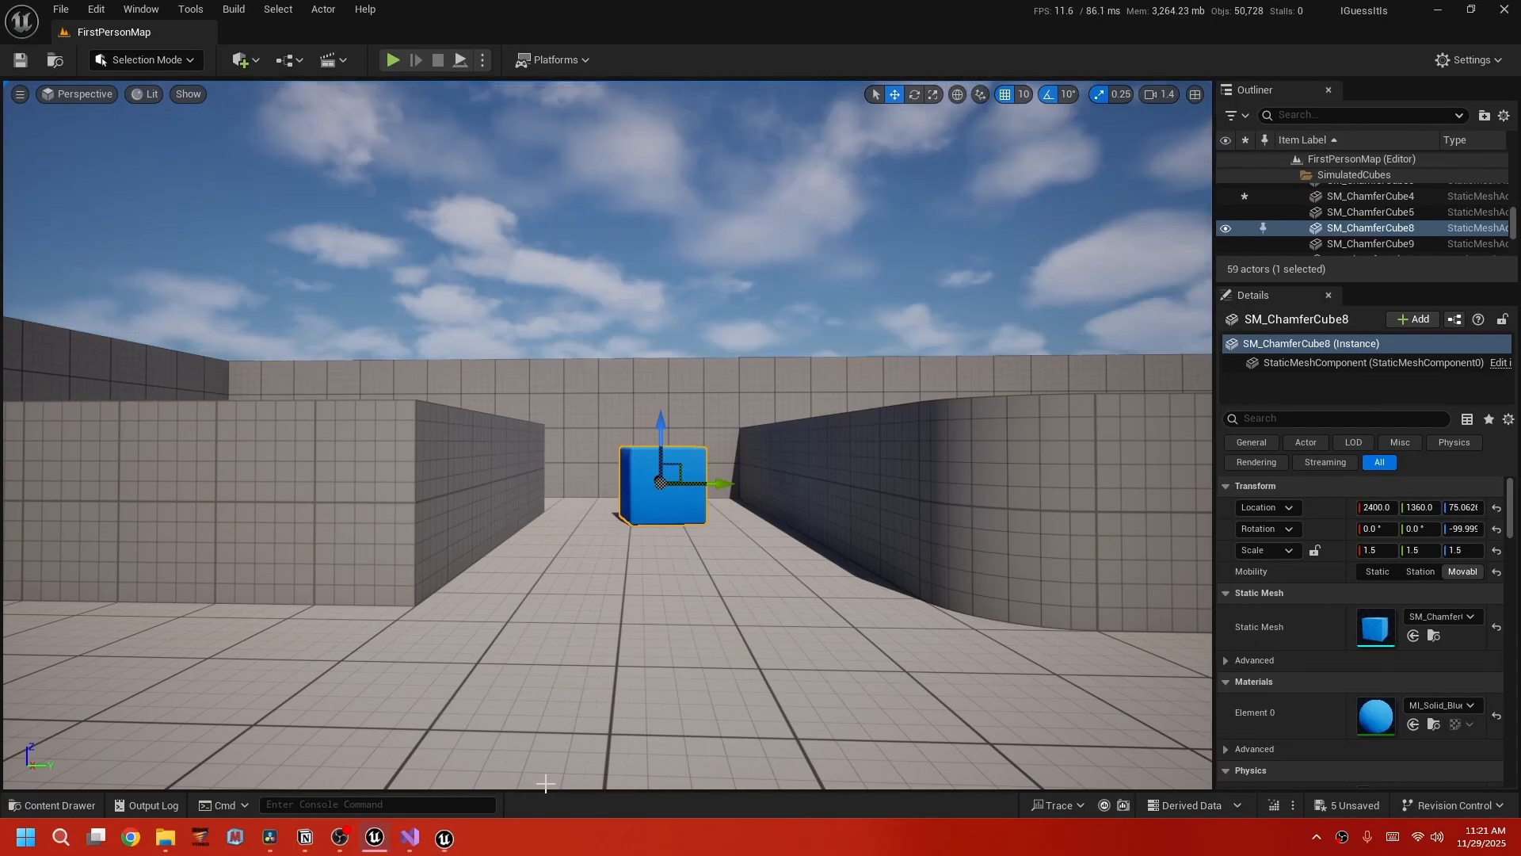
click(409, 837)
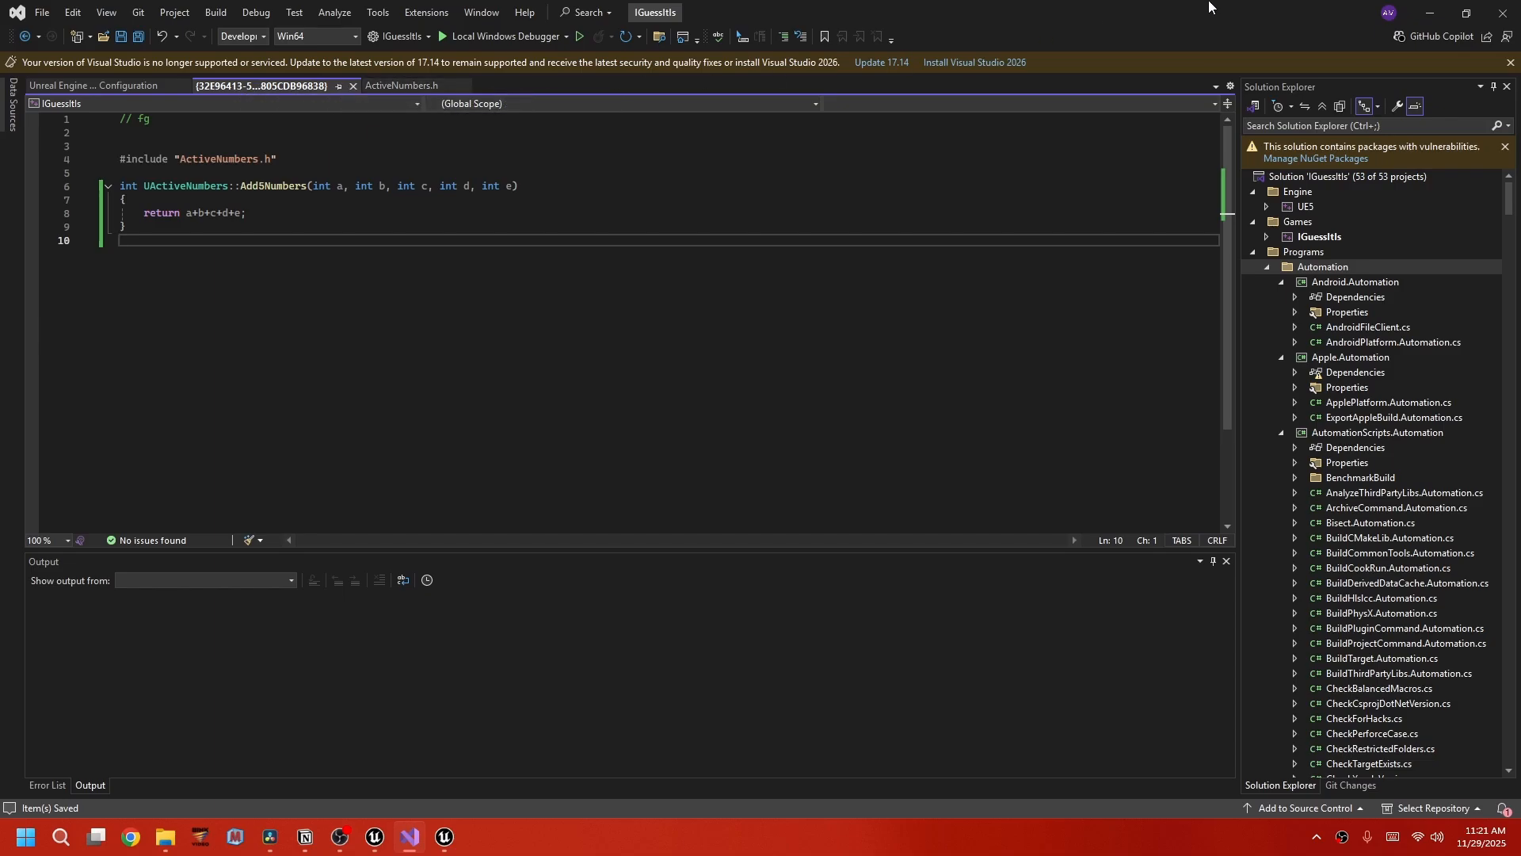
click(1423, 21)
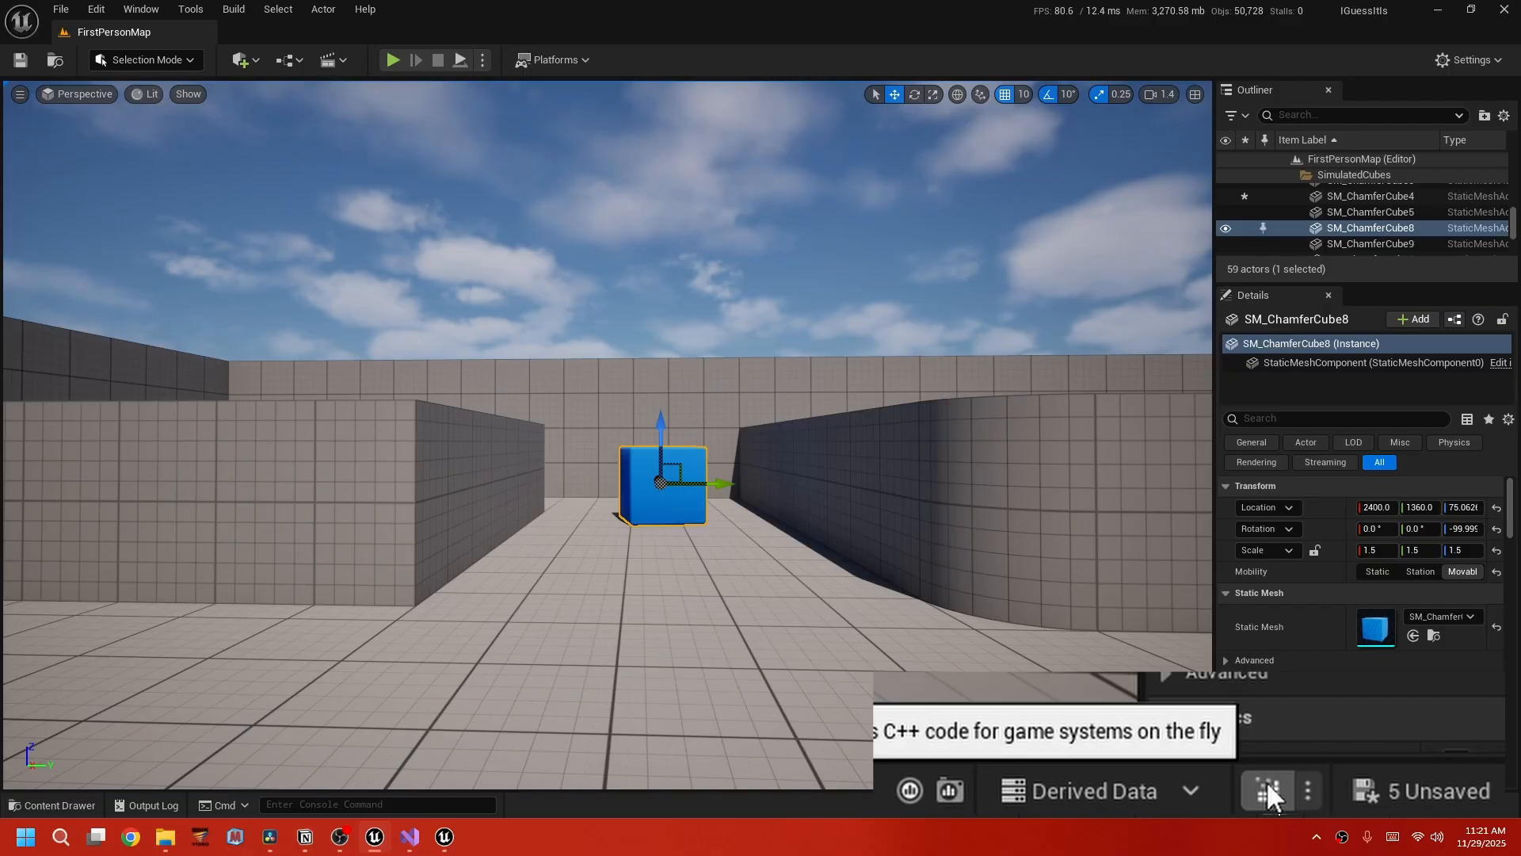
click(1273, 805)
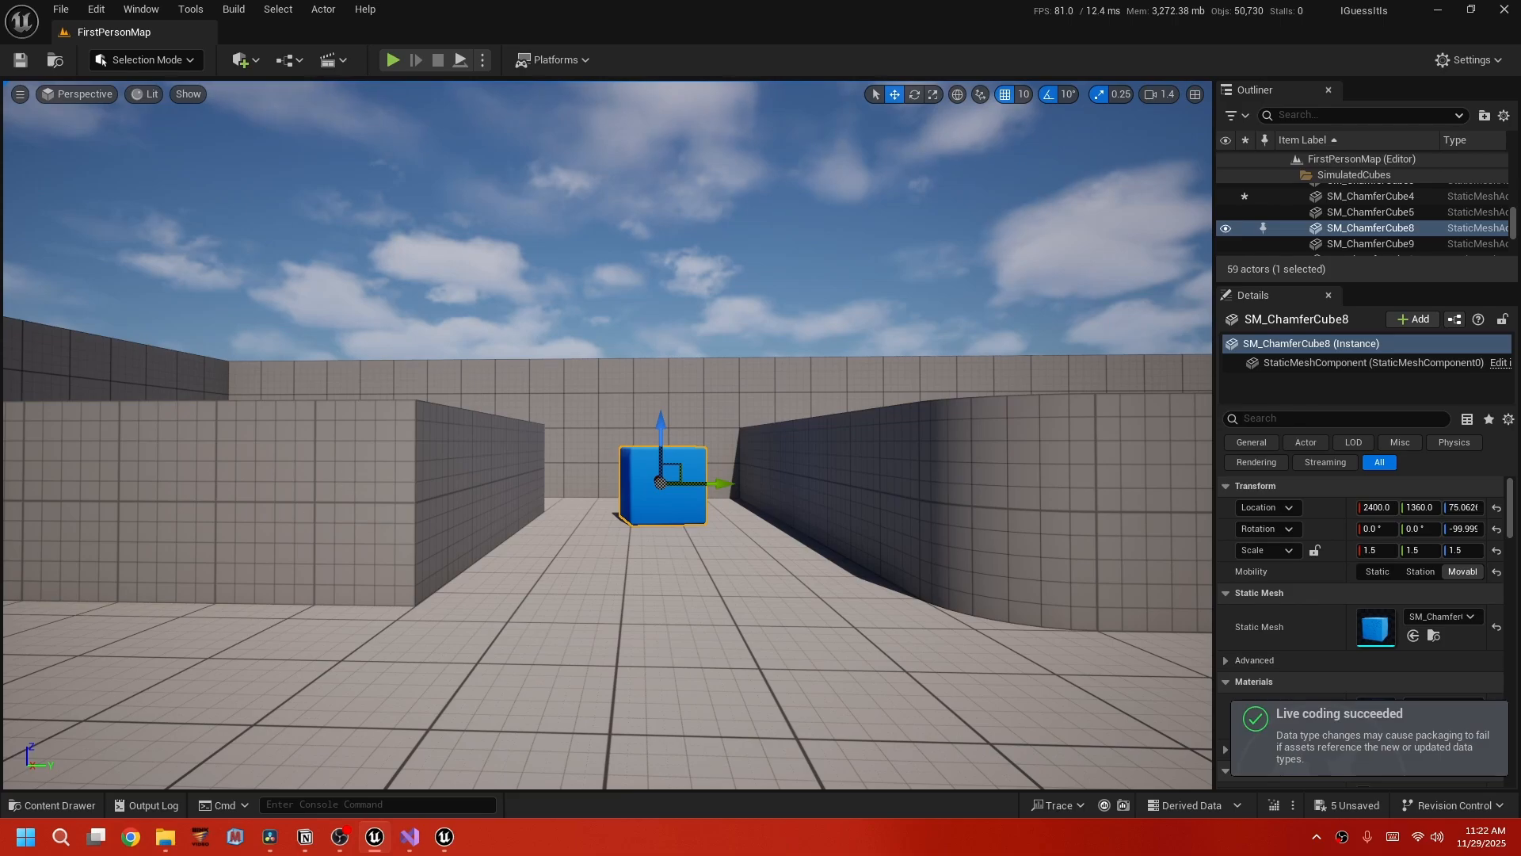
Create a new Blueprint class with Actor as its parent in the Content folder.
click(54, 805)
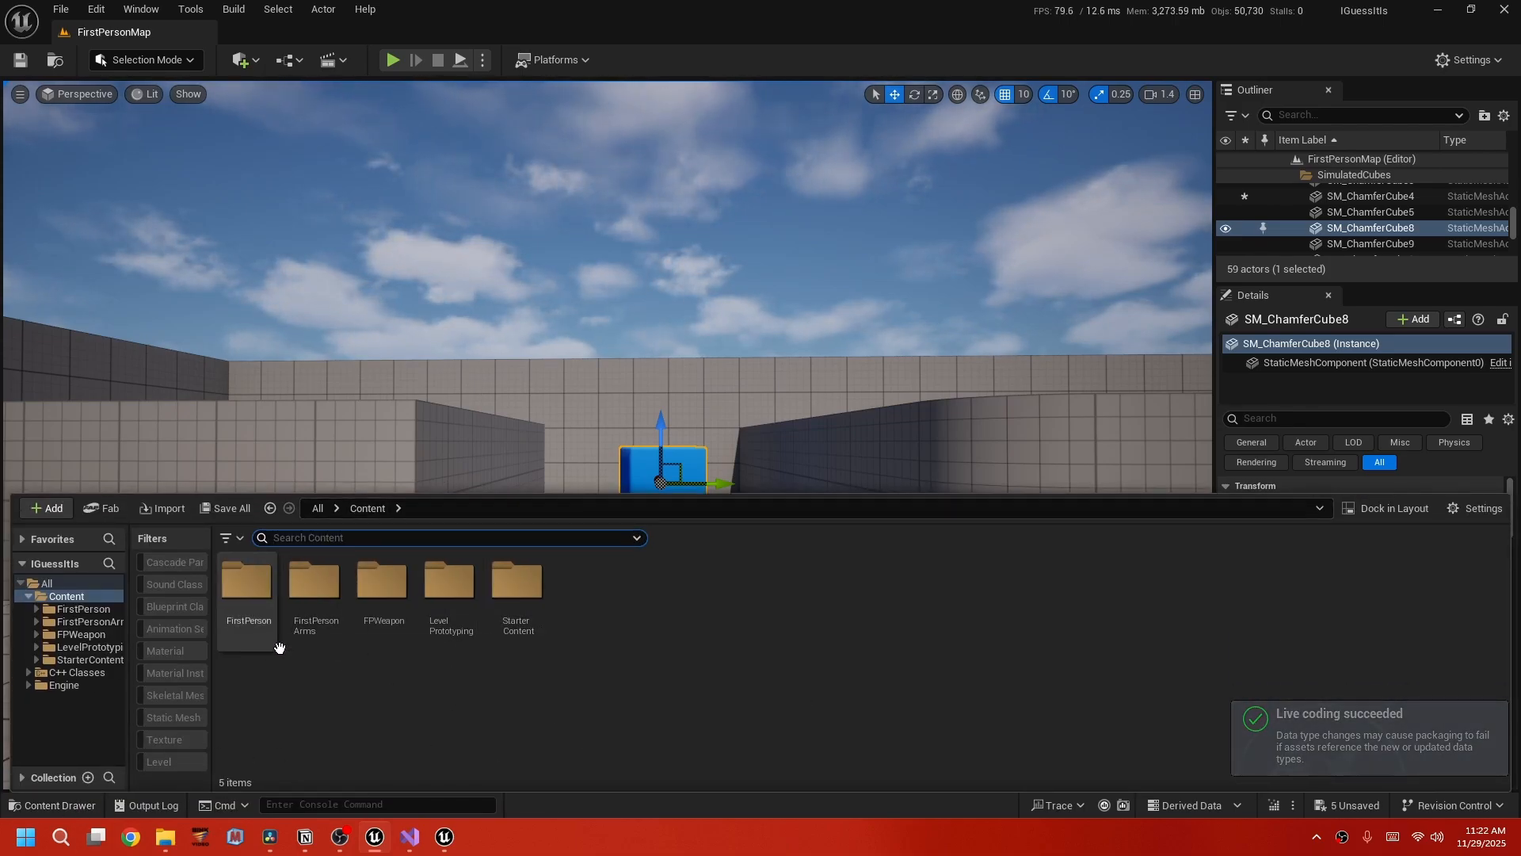
right_click(593, 612)
click(686, 343)
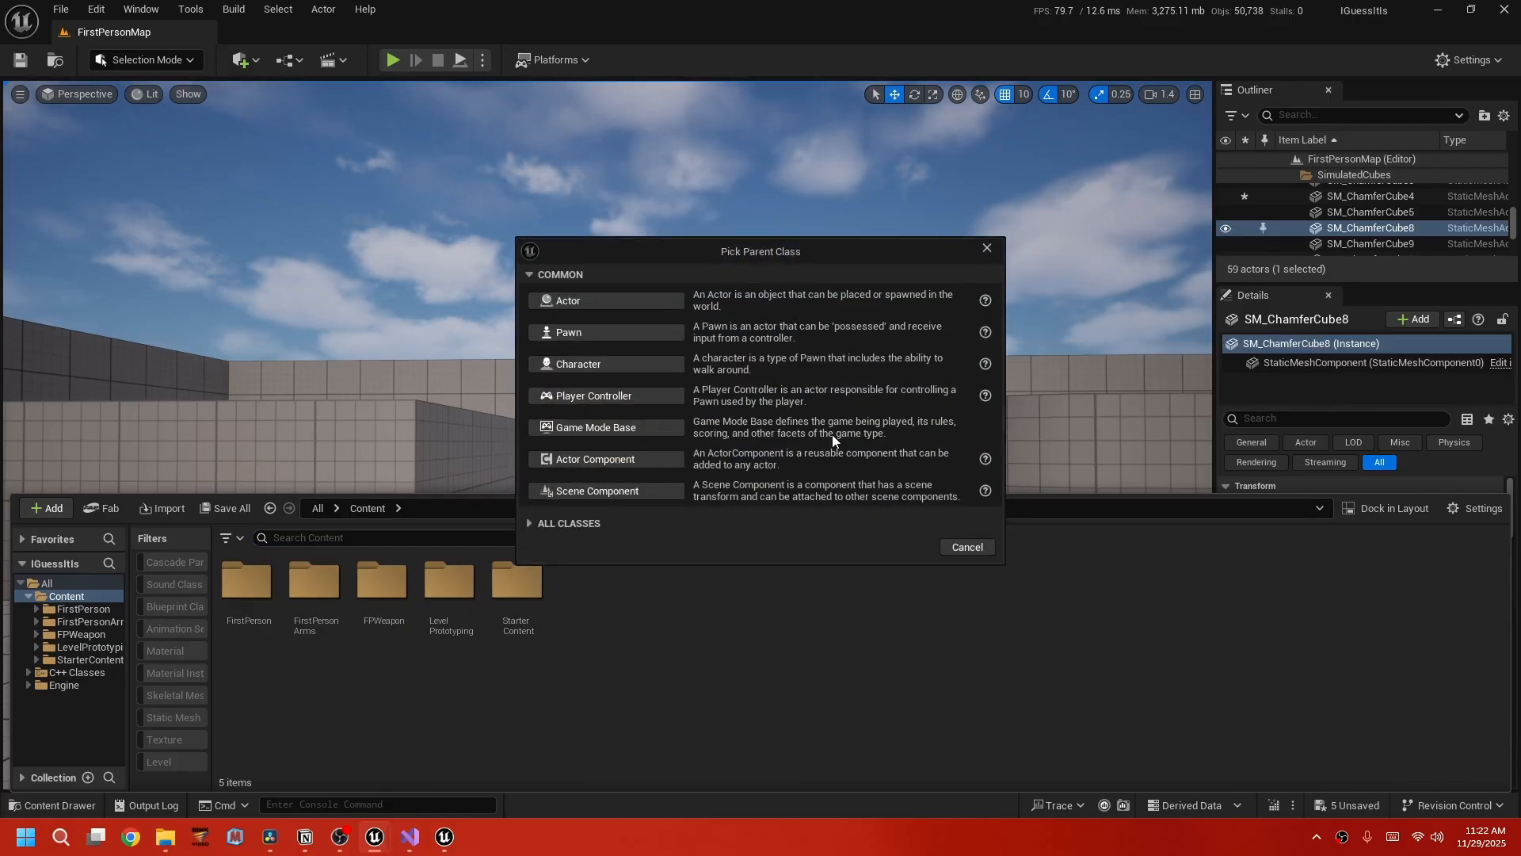
click(577, 302)
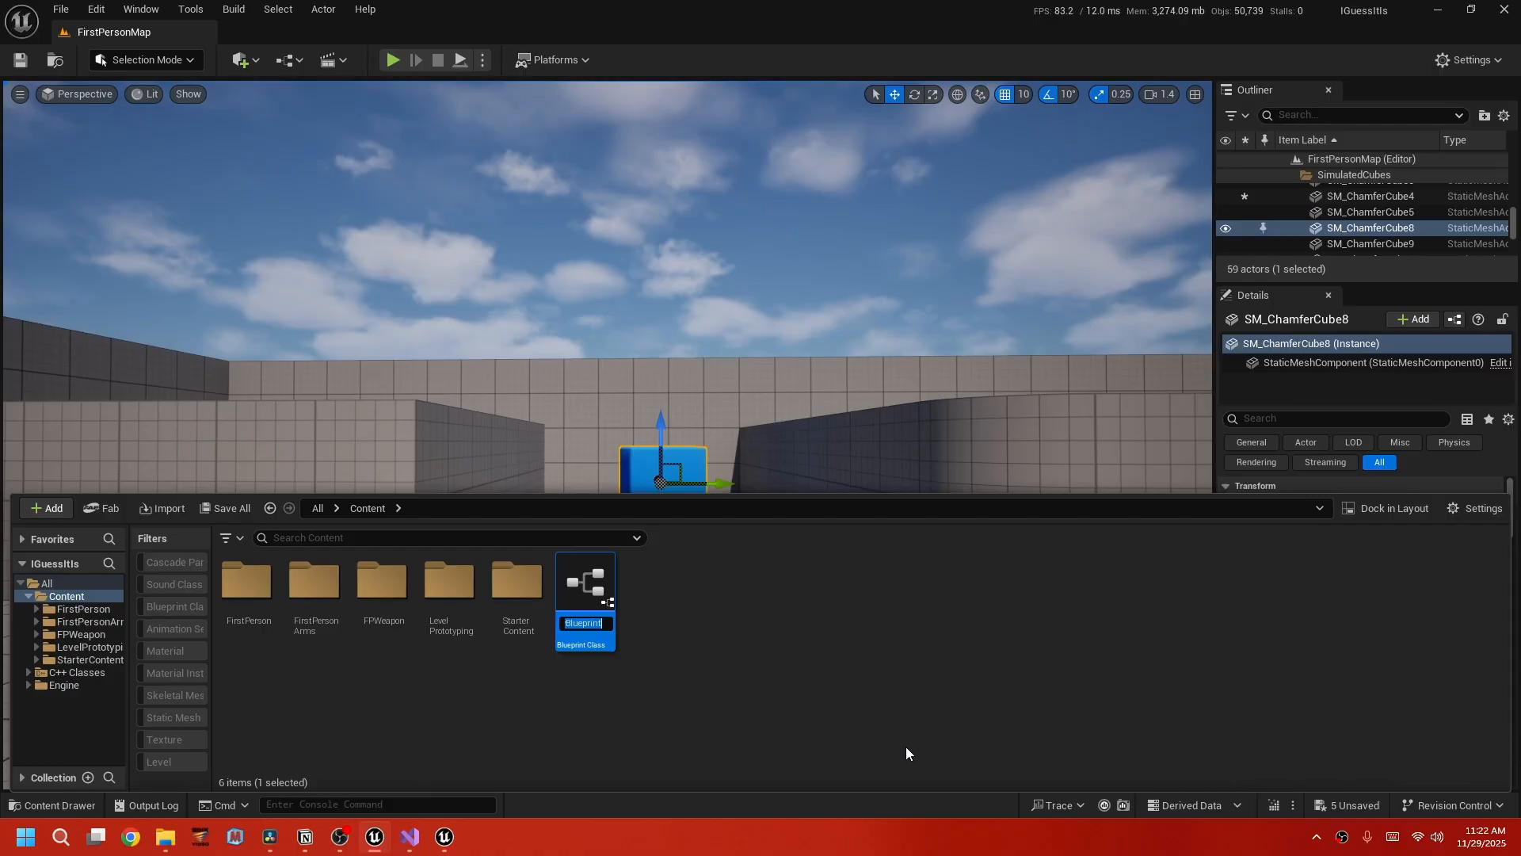
Name the new Blueprint class PrintAddition and open it in the Blueprint editor.
text(Flu)
key(BackSpace)
key(BackSpace)
key(BackSpace)
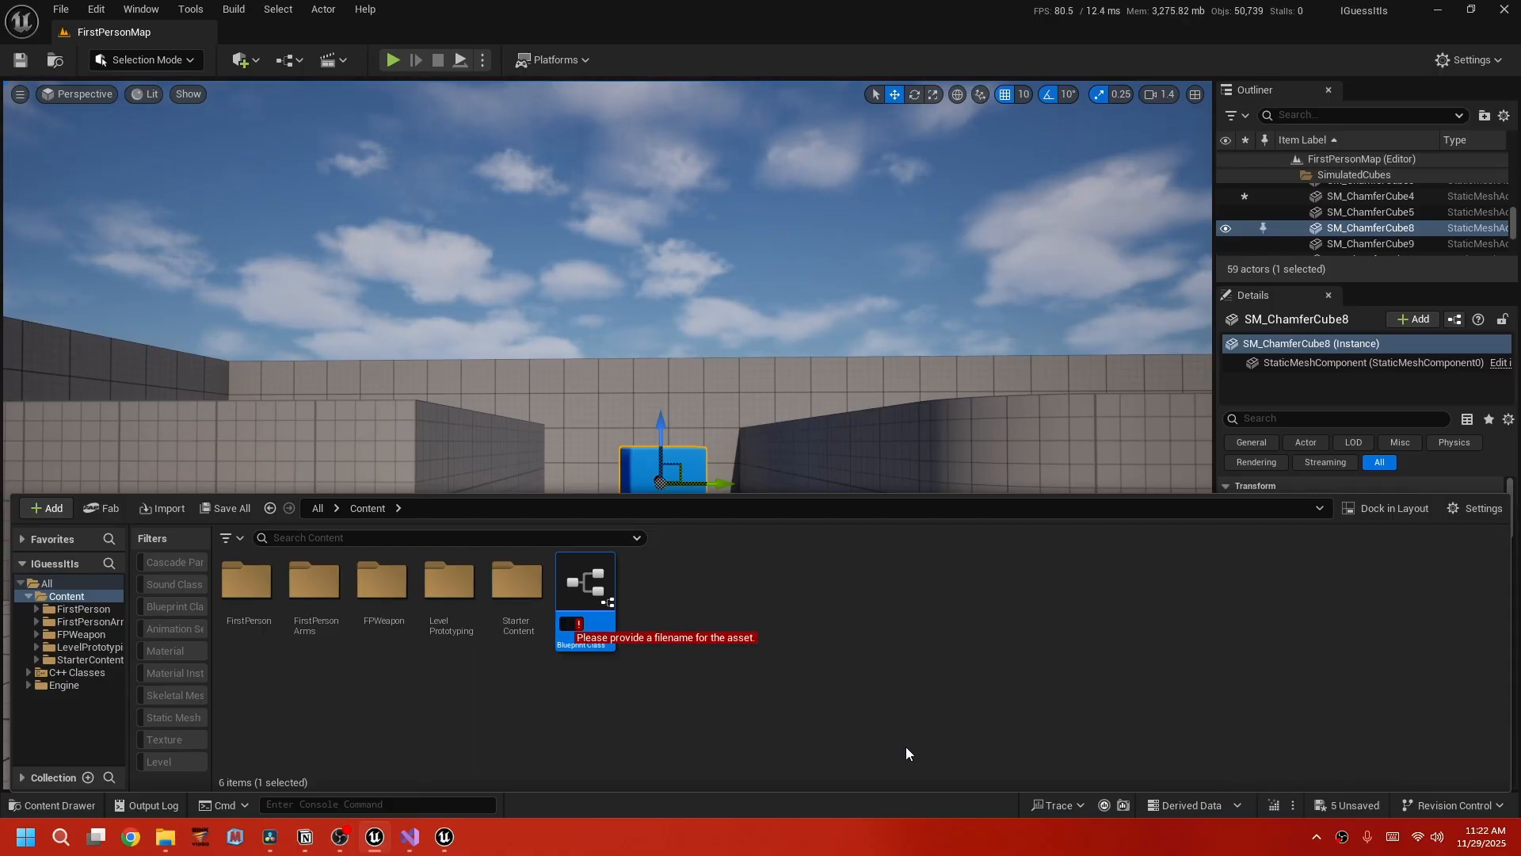
text(Print)
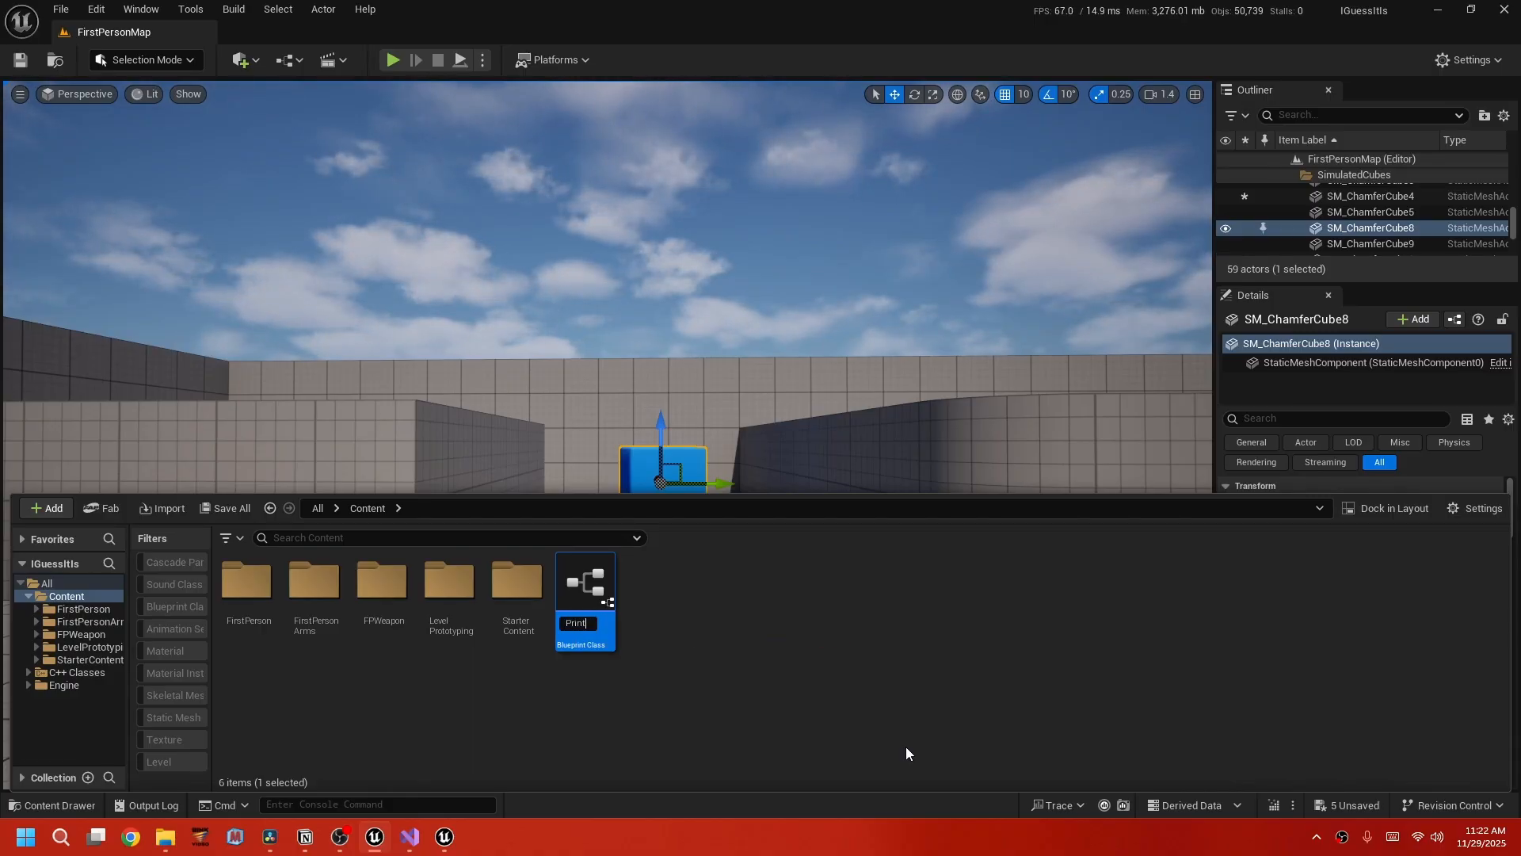
text(Additi)
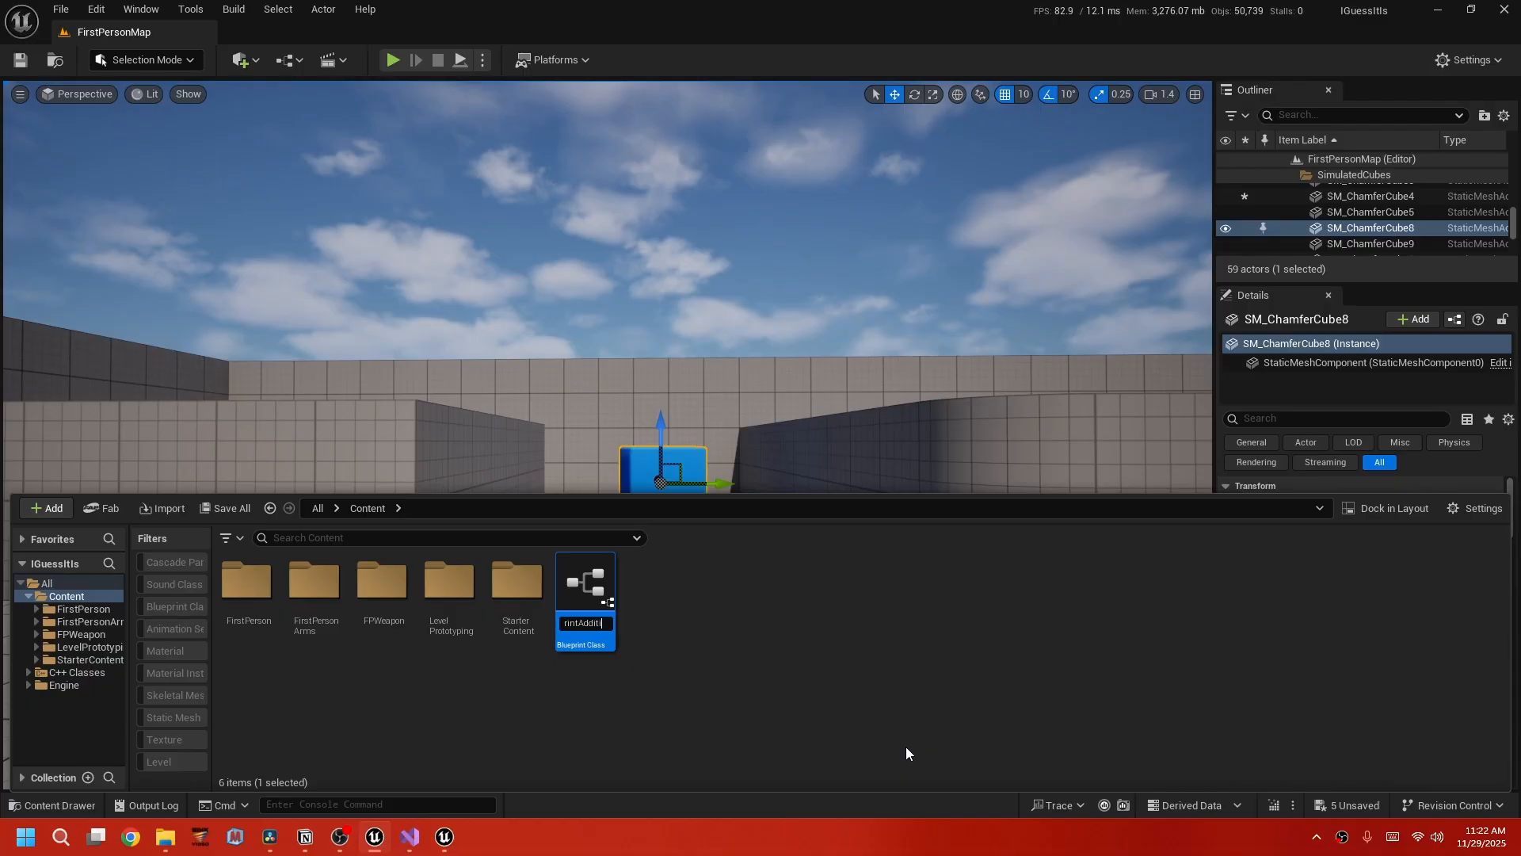
text(on)
key(Return)
key(Return)
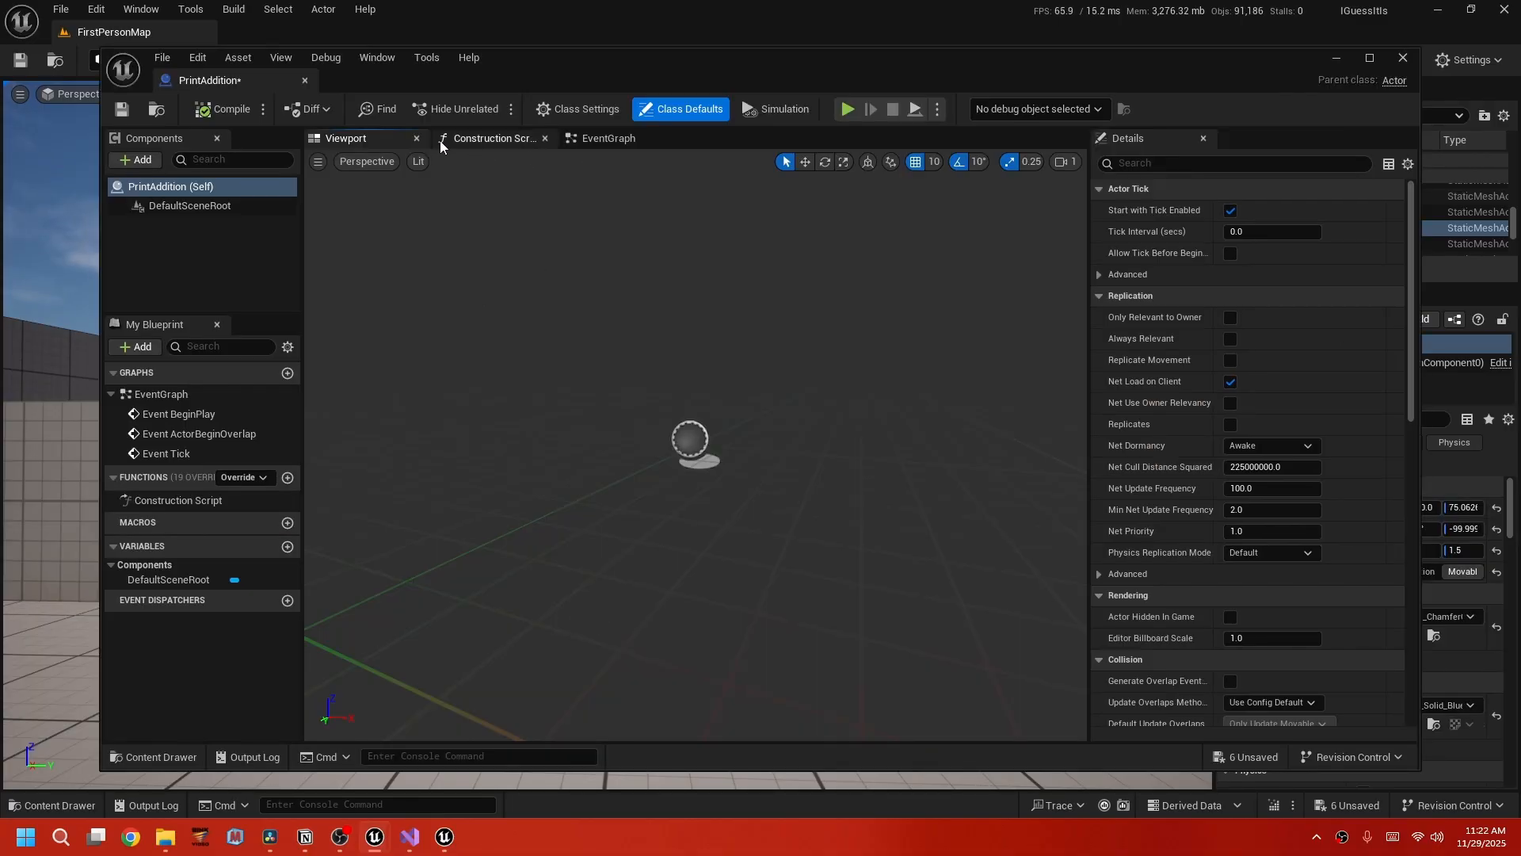
In the event graph, add the Add 5Numbers node from Ark Mith Nodes after Event BeginPlay and align it with the event.
click(507, 140)
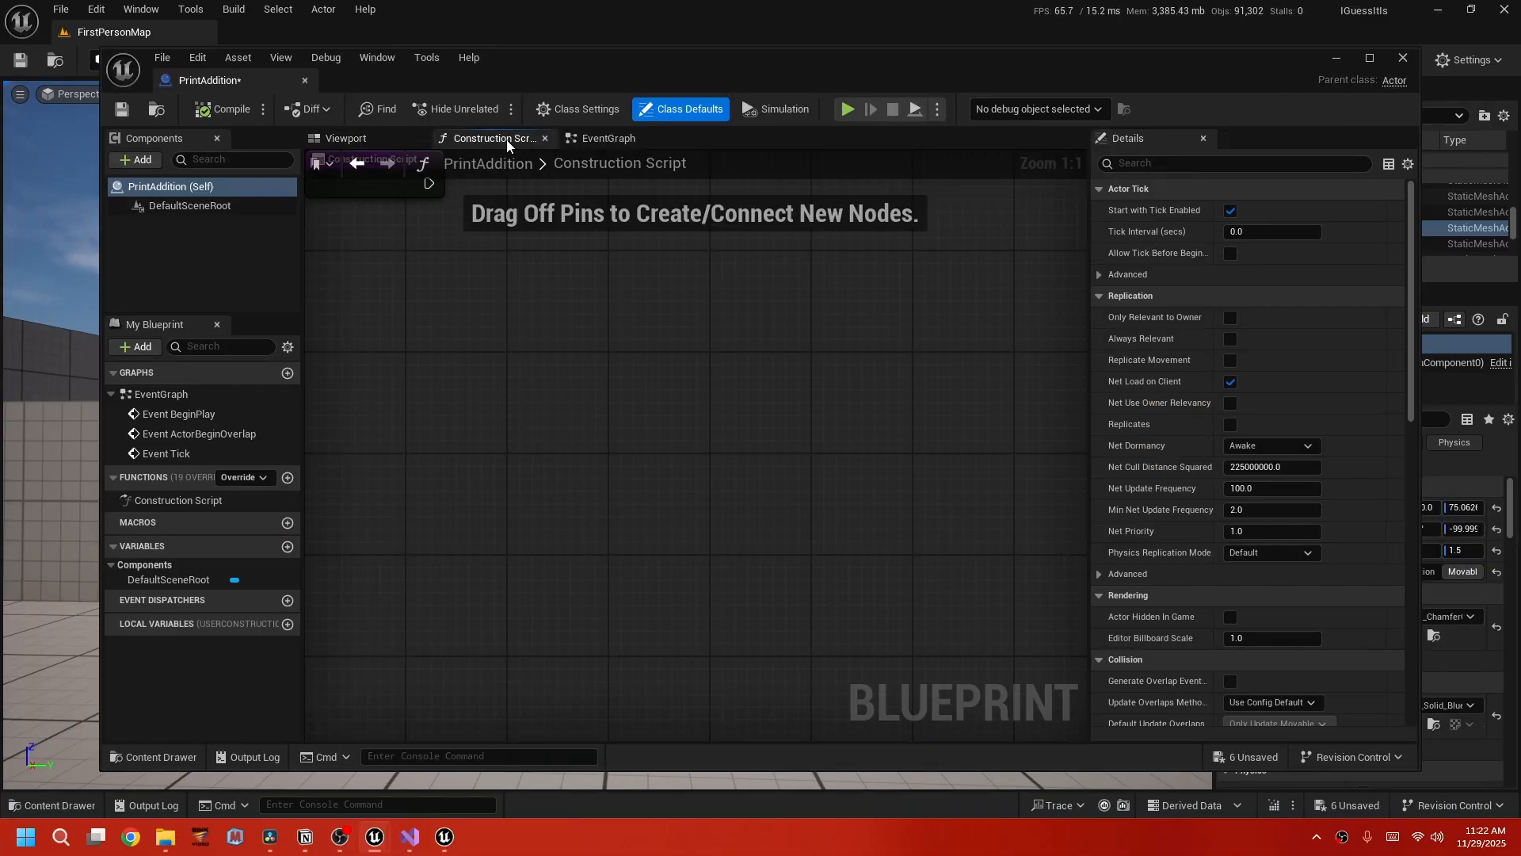
click(569, 140)
drag(350, 459, 381, 276)
click(400, 268)
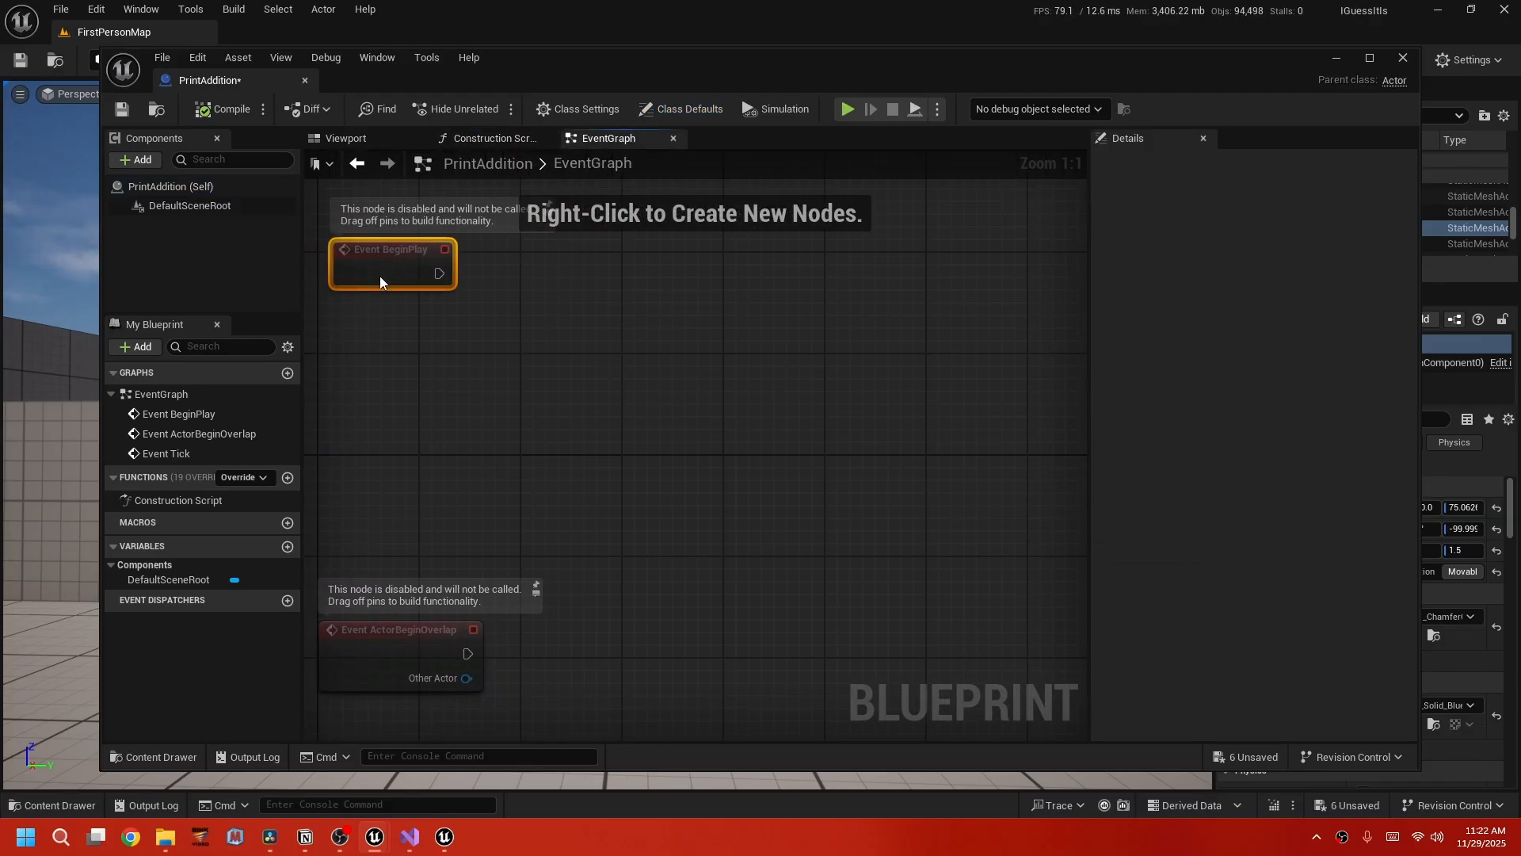
click(371, 331)
right_drag(371, 333, 486, 407)
drag(508, 341, 494, 354)
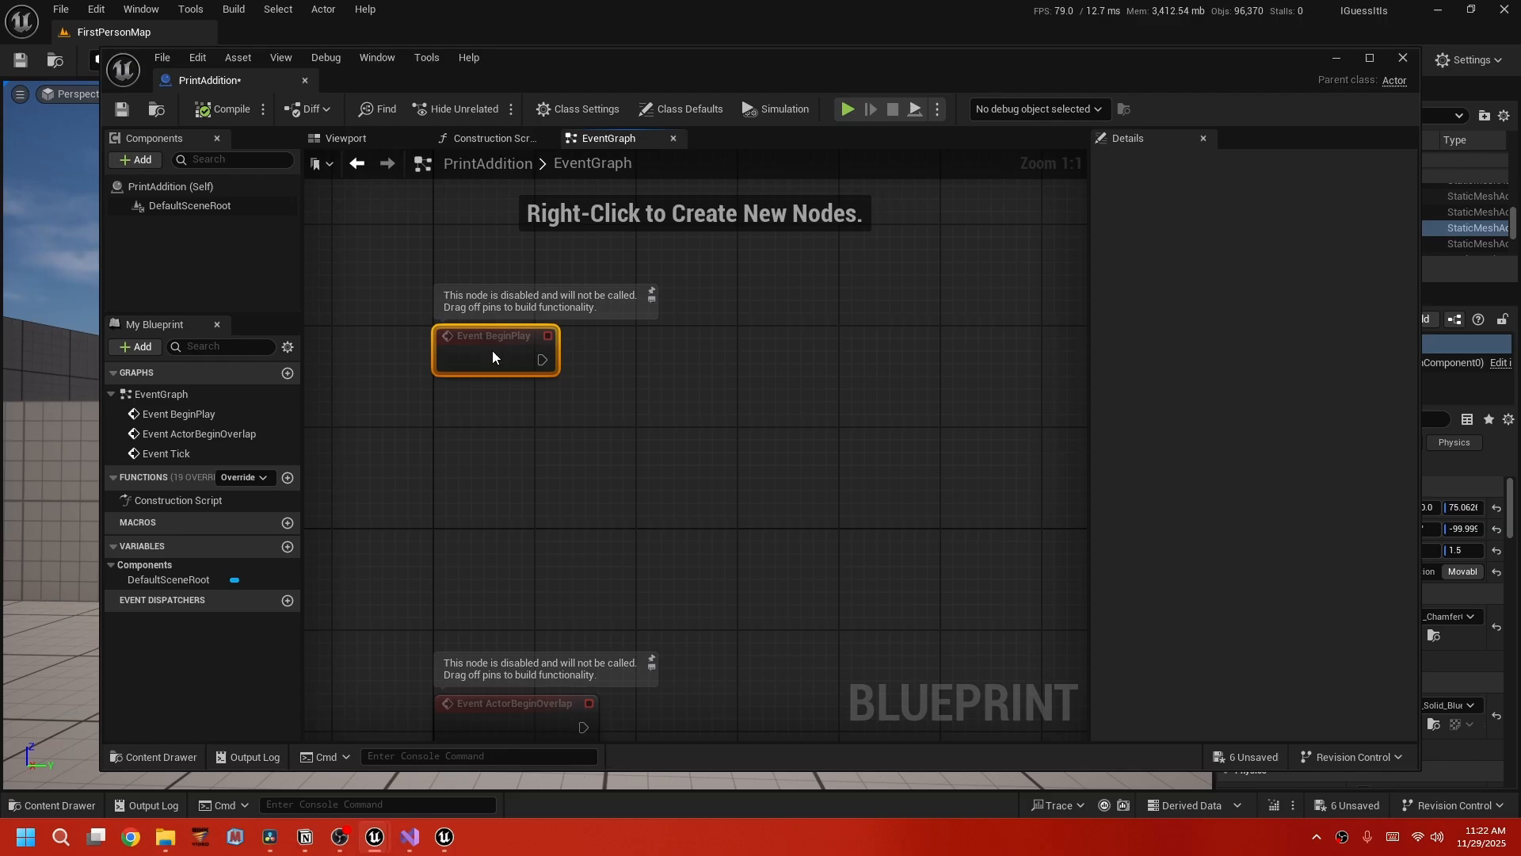
click(499, 419)
right_drag(499, 419, 436, 424)
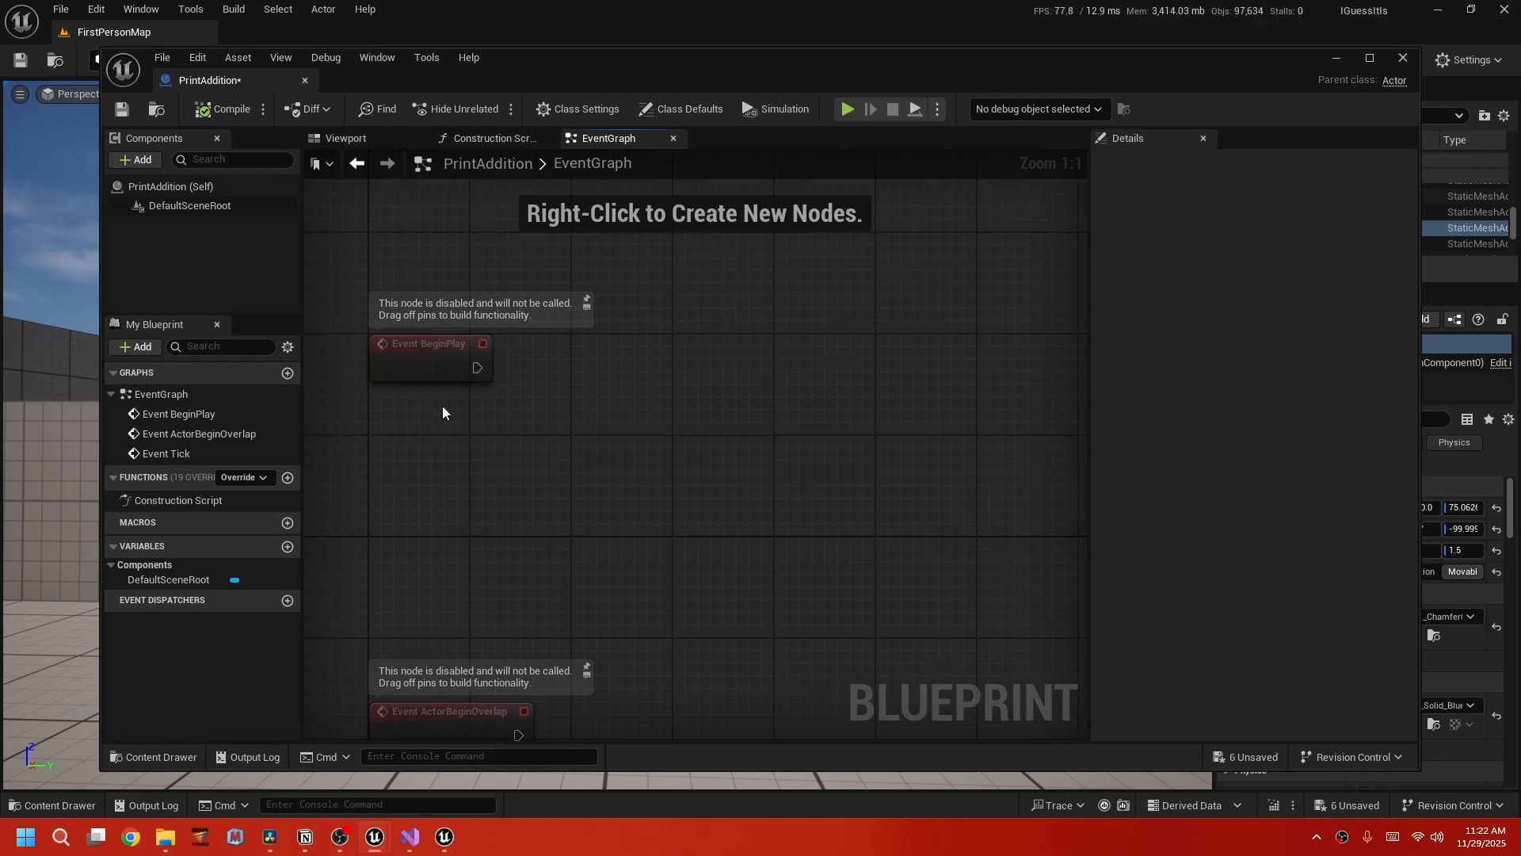
drag(480, 369, 554, 366)
click(484, 371)
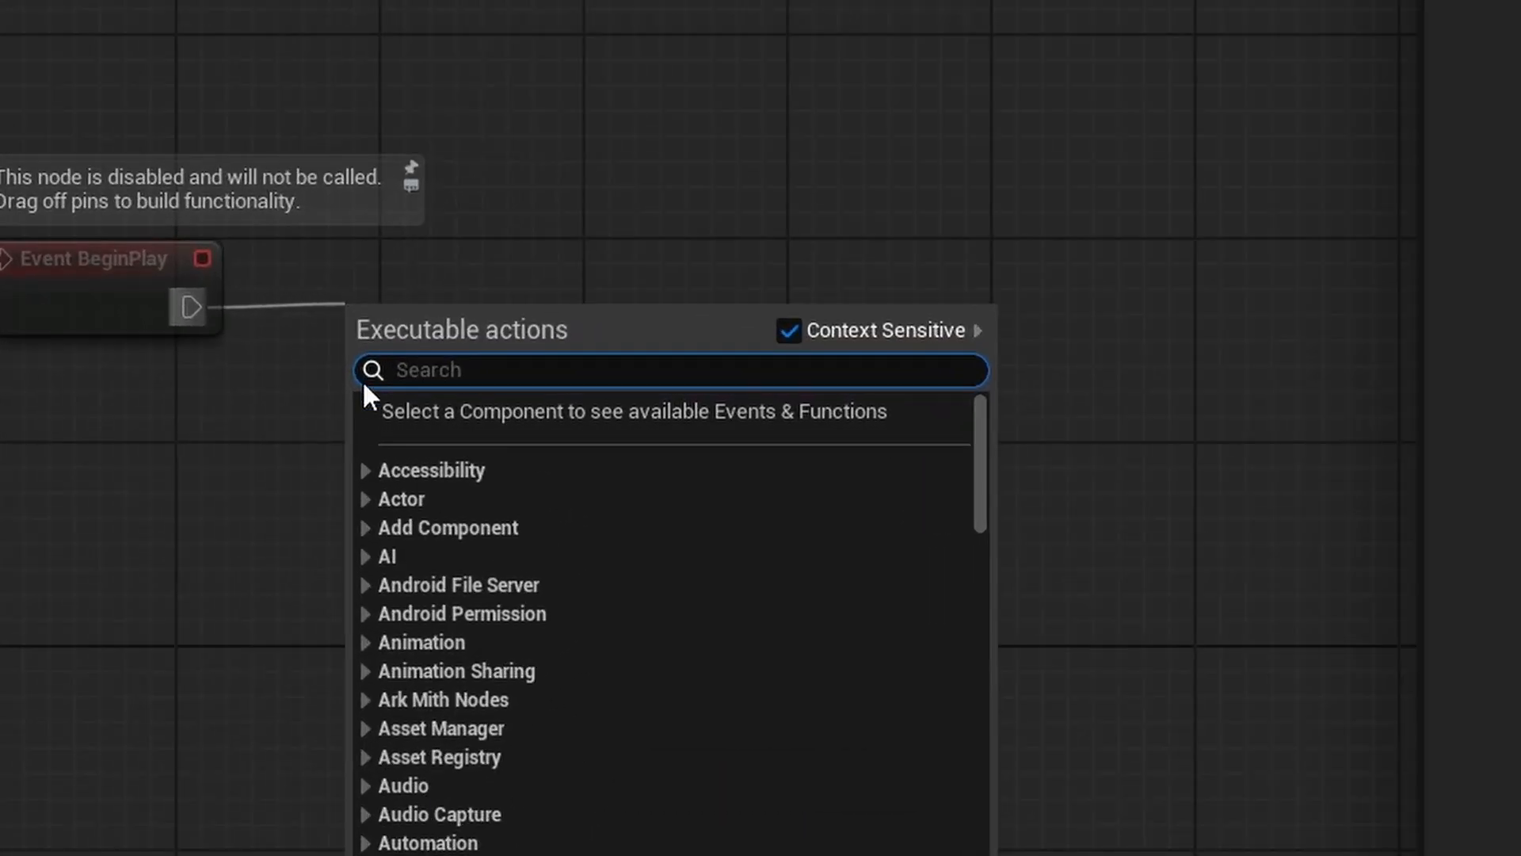
click(368, 701)
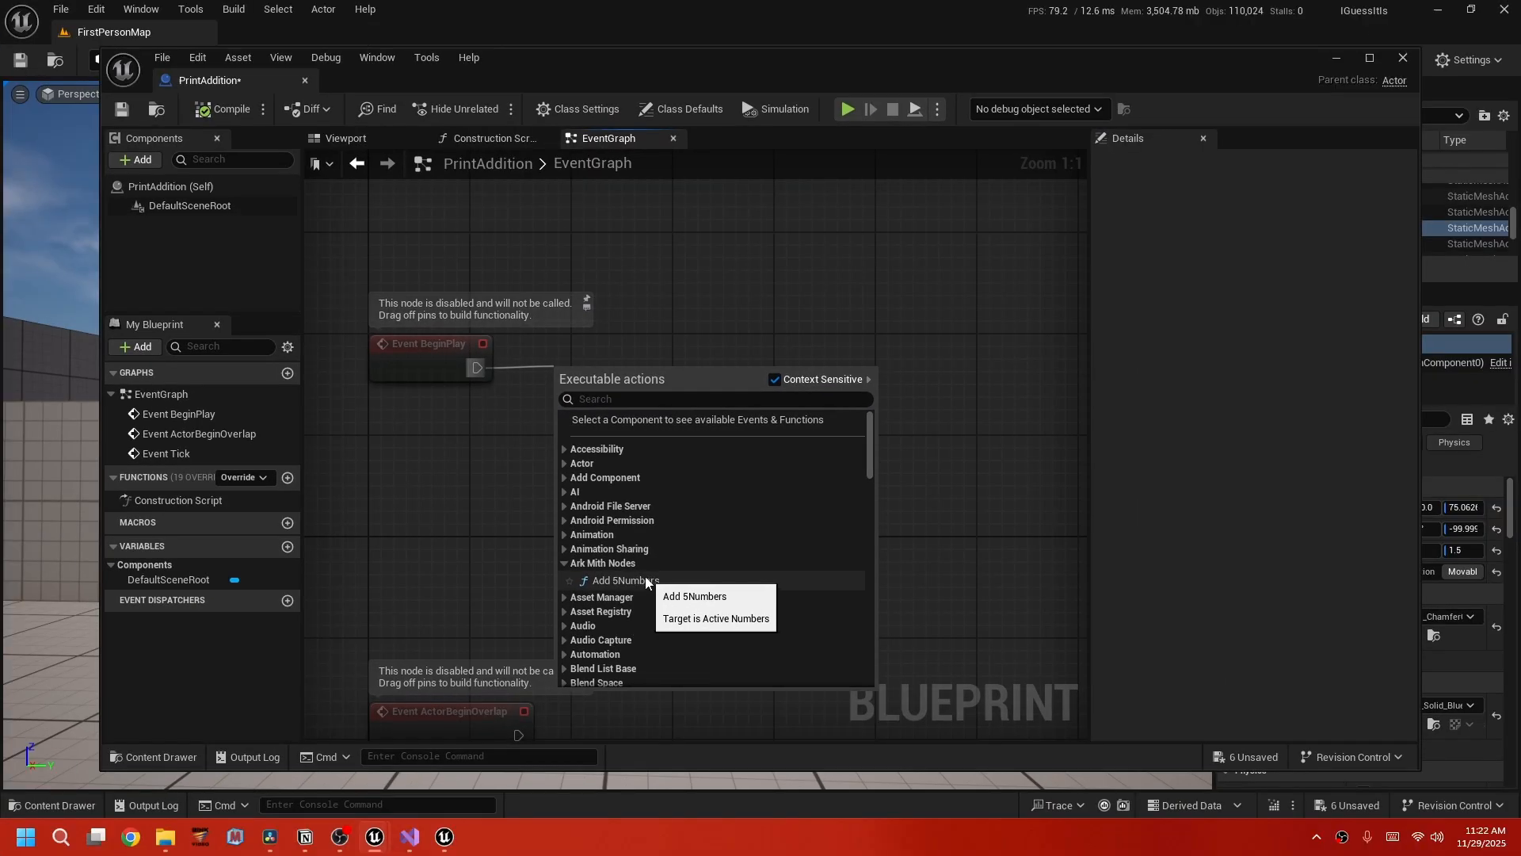
click(645, 580)
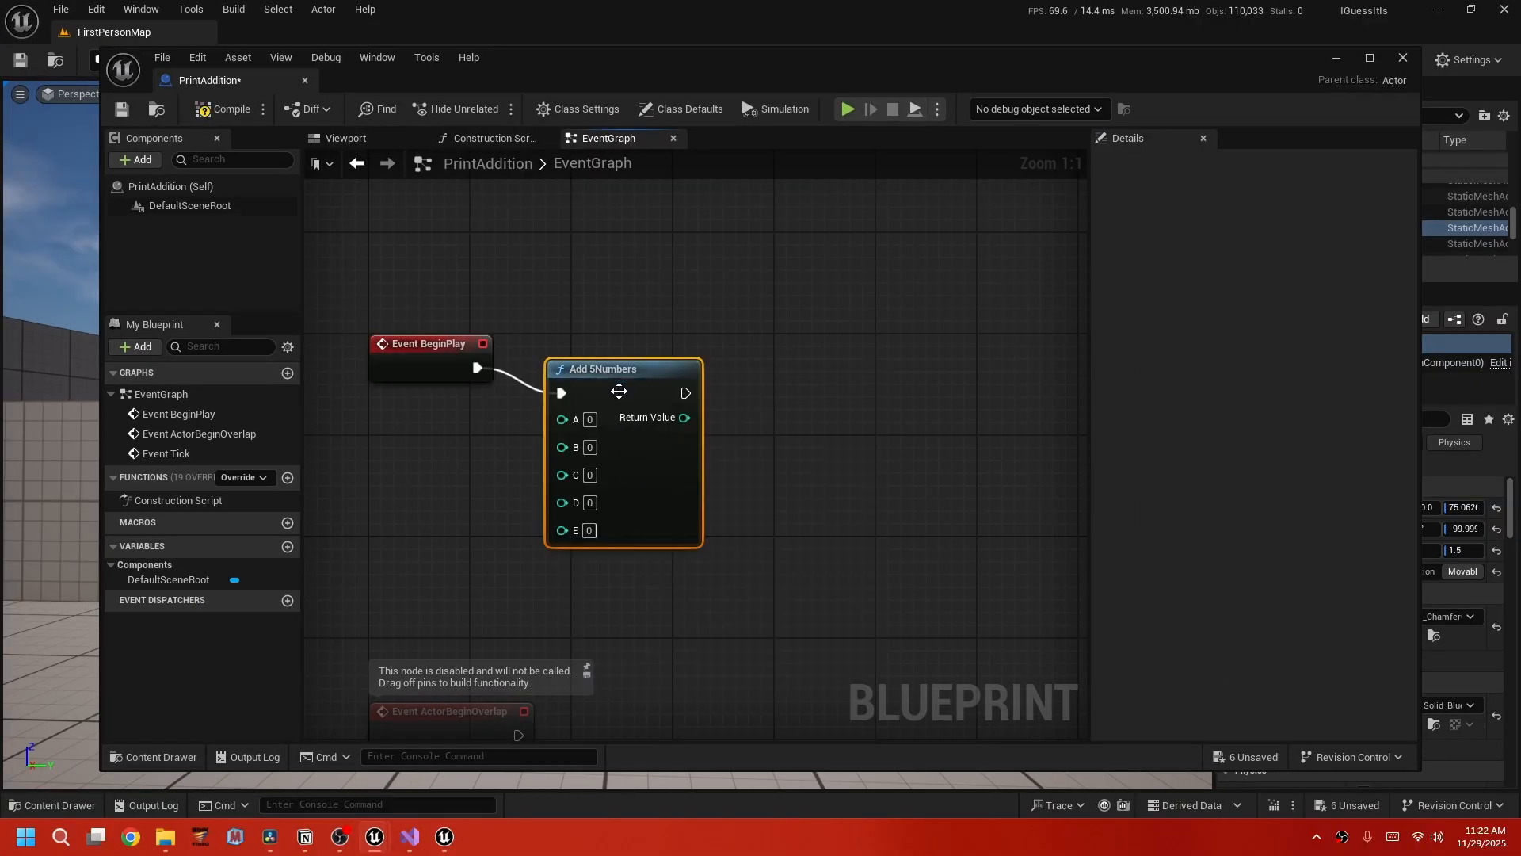
drag(616, 374, 605, 342)
Set inputs A, B, C, D and E of the Add 5Numbers node to 5.
click(577, 394)
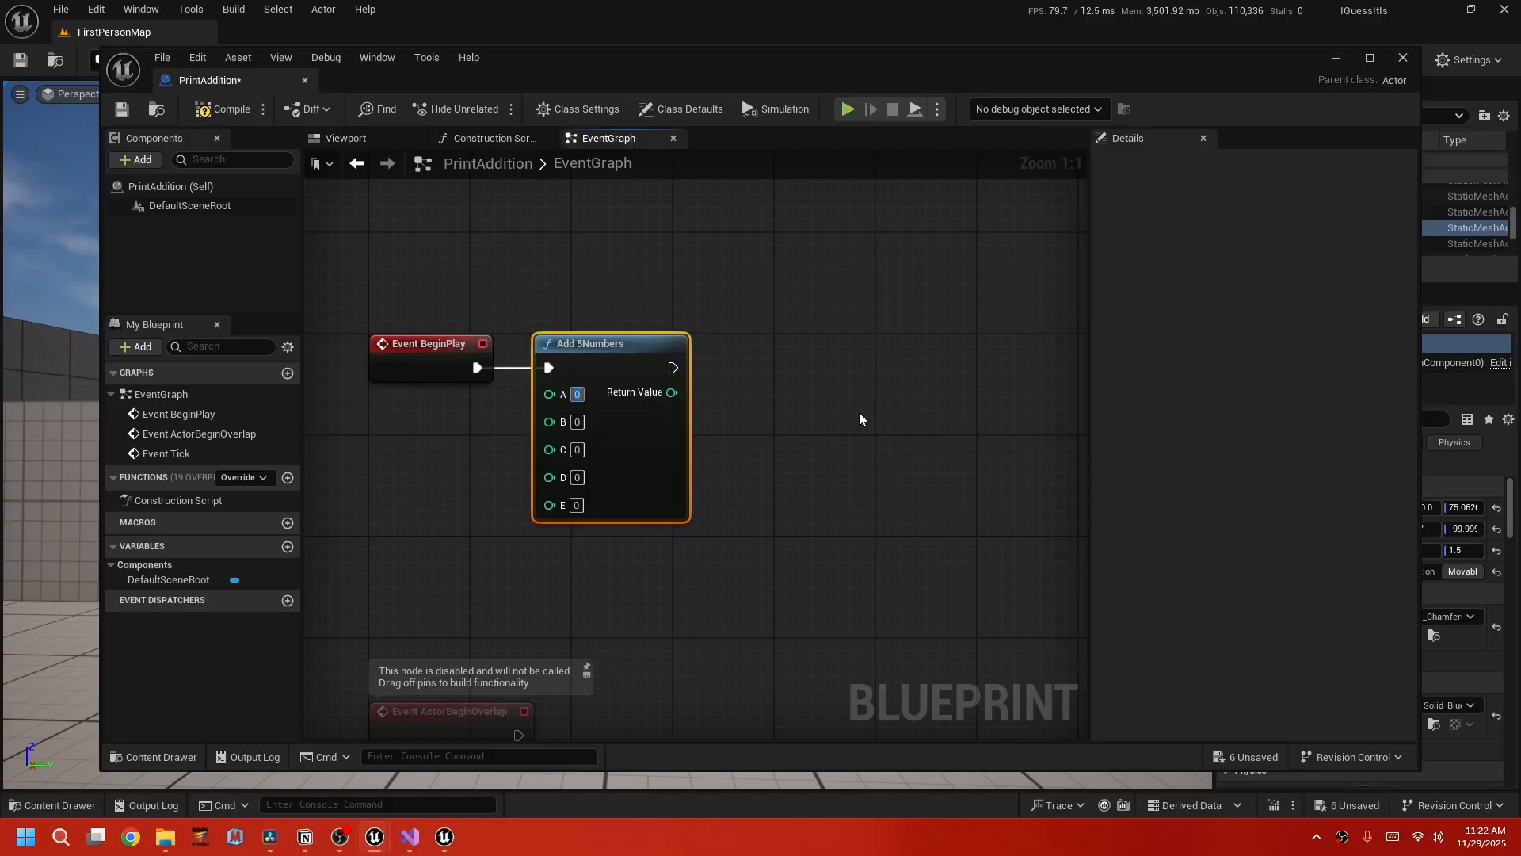
key(Tab)
text(5)
key(Tab)
text(5)
key(Tab)
text(5)
key(Tab)
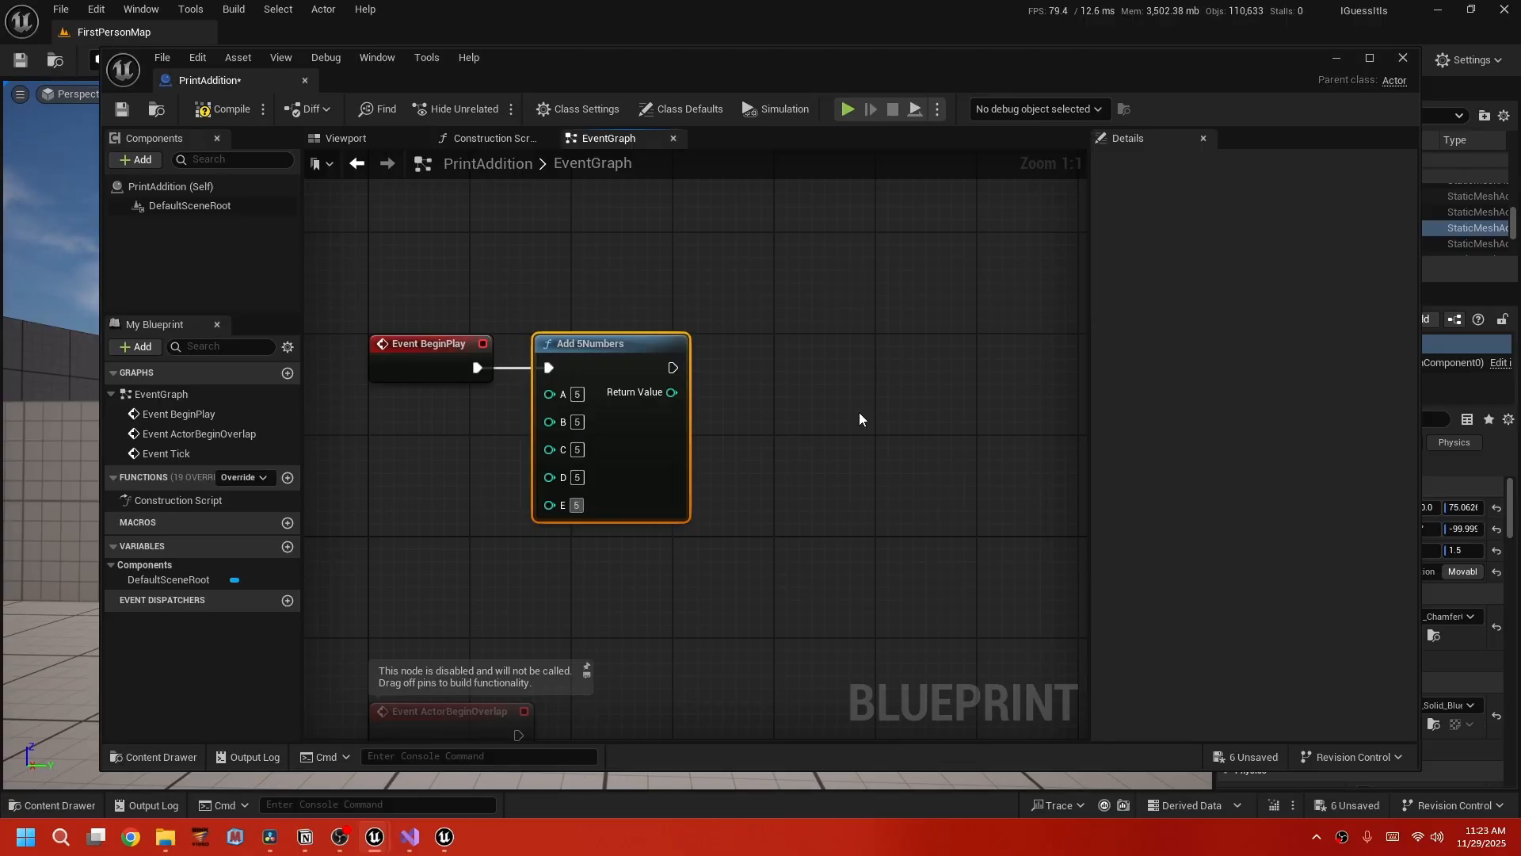
text(55)
click(861, 463)
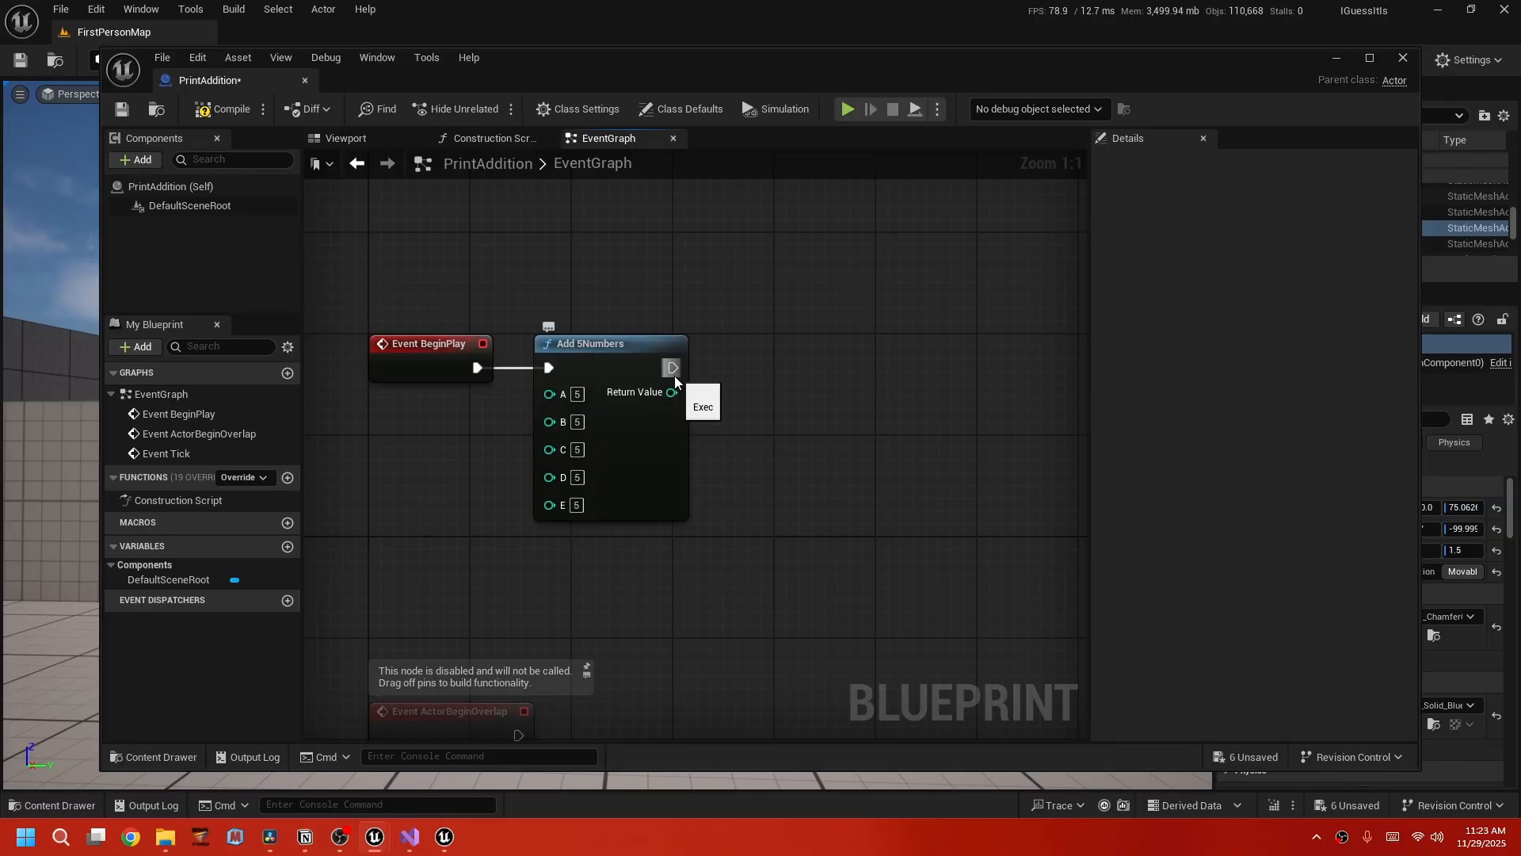
Add a Print String node after Add 5Numbers and connect Return Value to its In String input, keeping the nodes neatly spaced.
drag(672, 368, 745, 367)
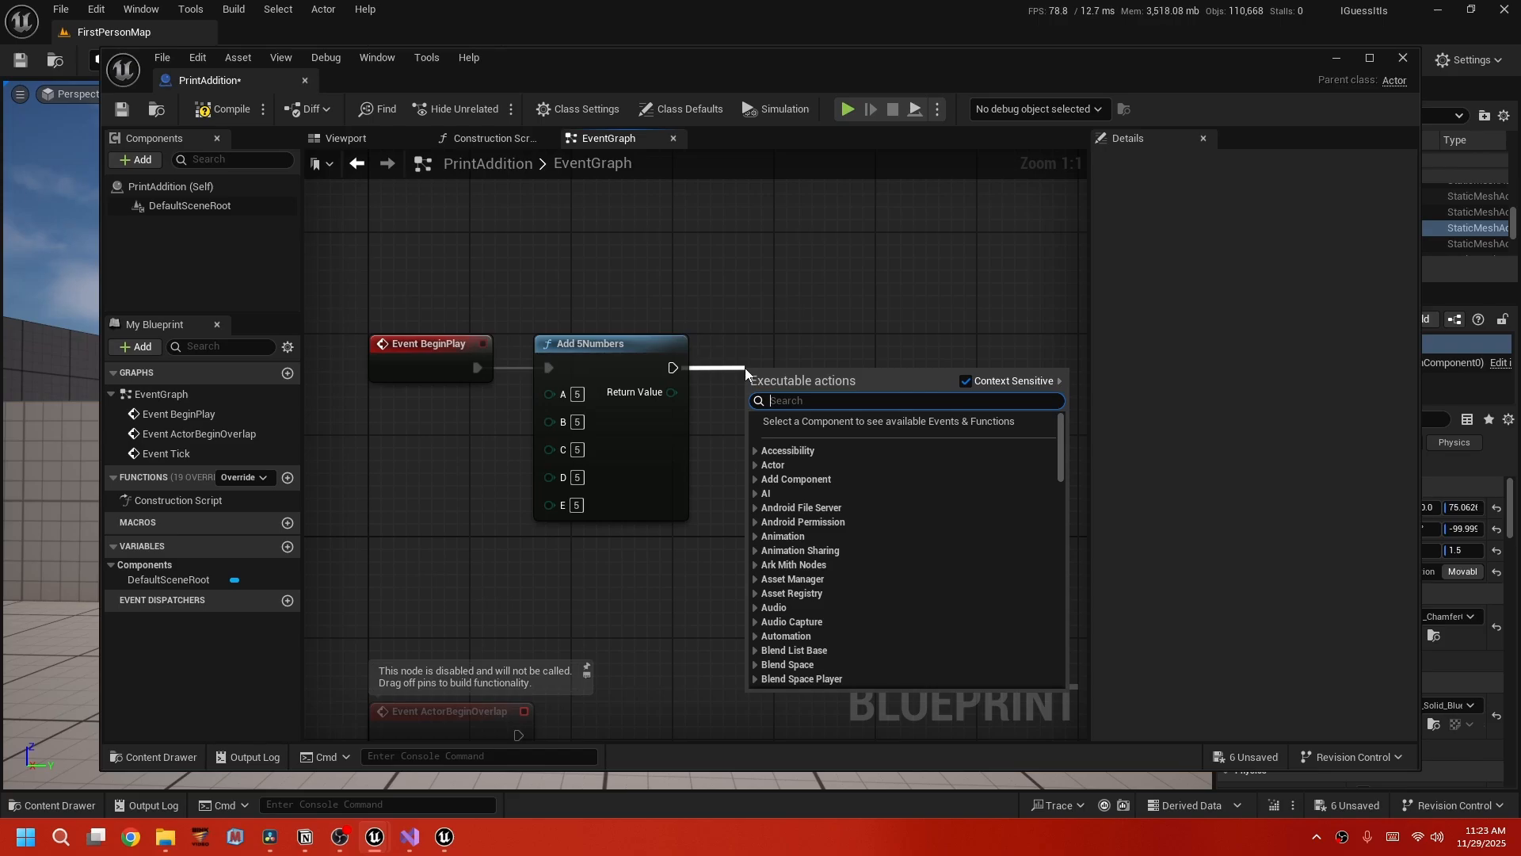
text(prin)
key(Return)
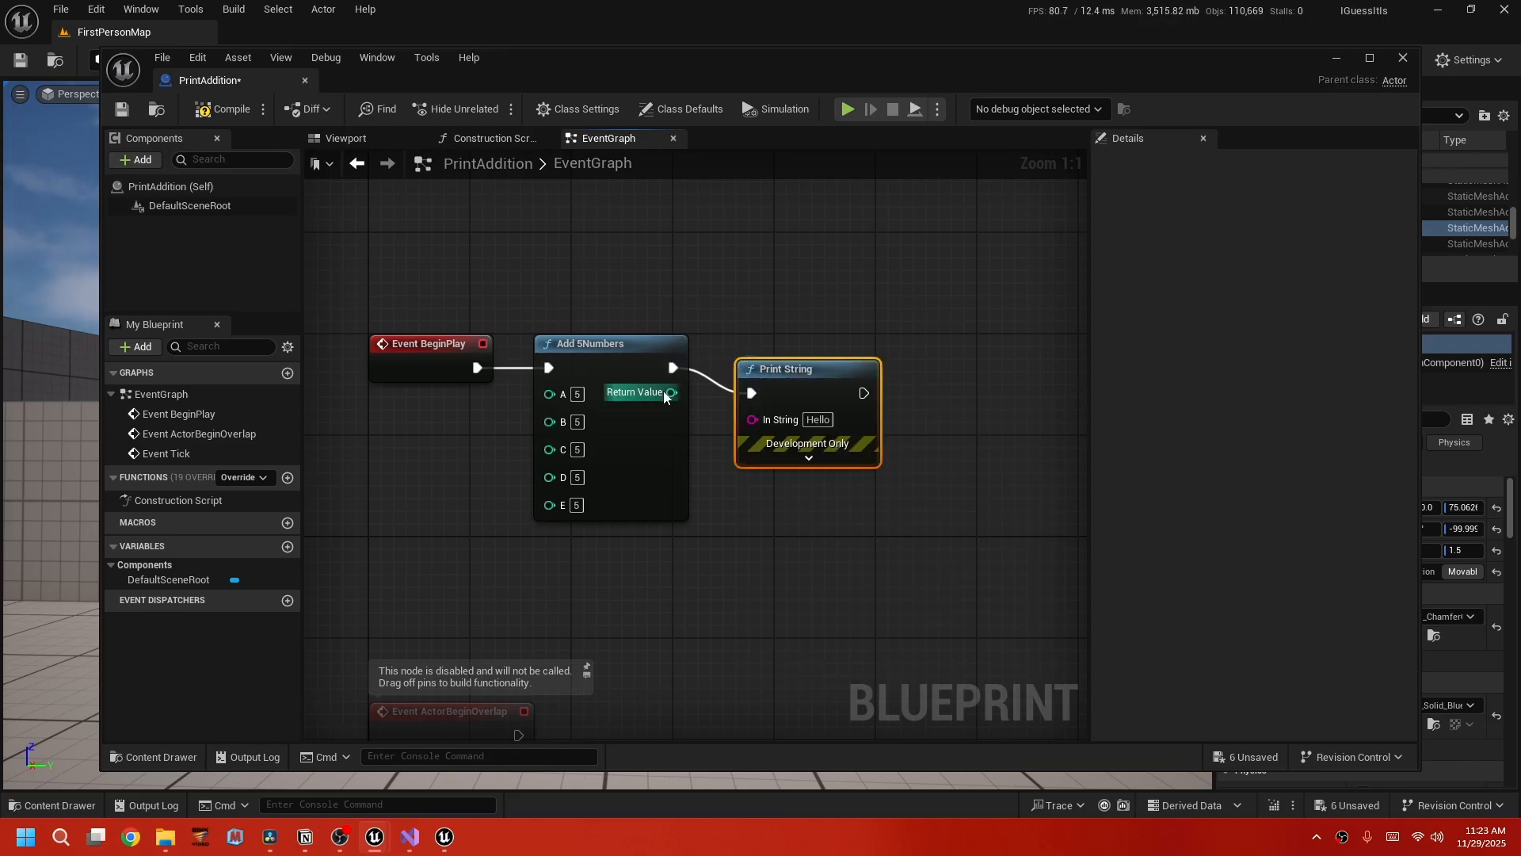
drag(671, 392, 761, 430)
click(772, 377)
drag(772, 377, 897, 352)
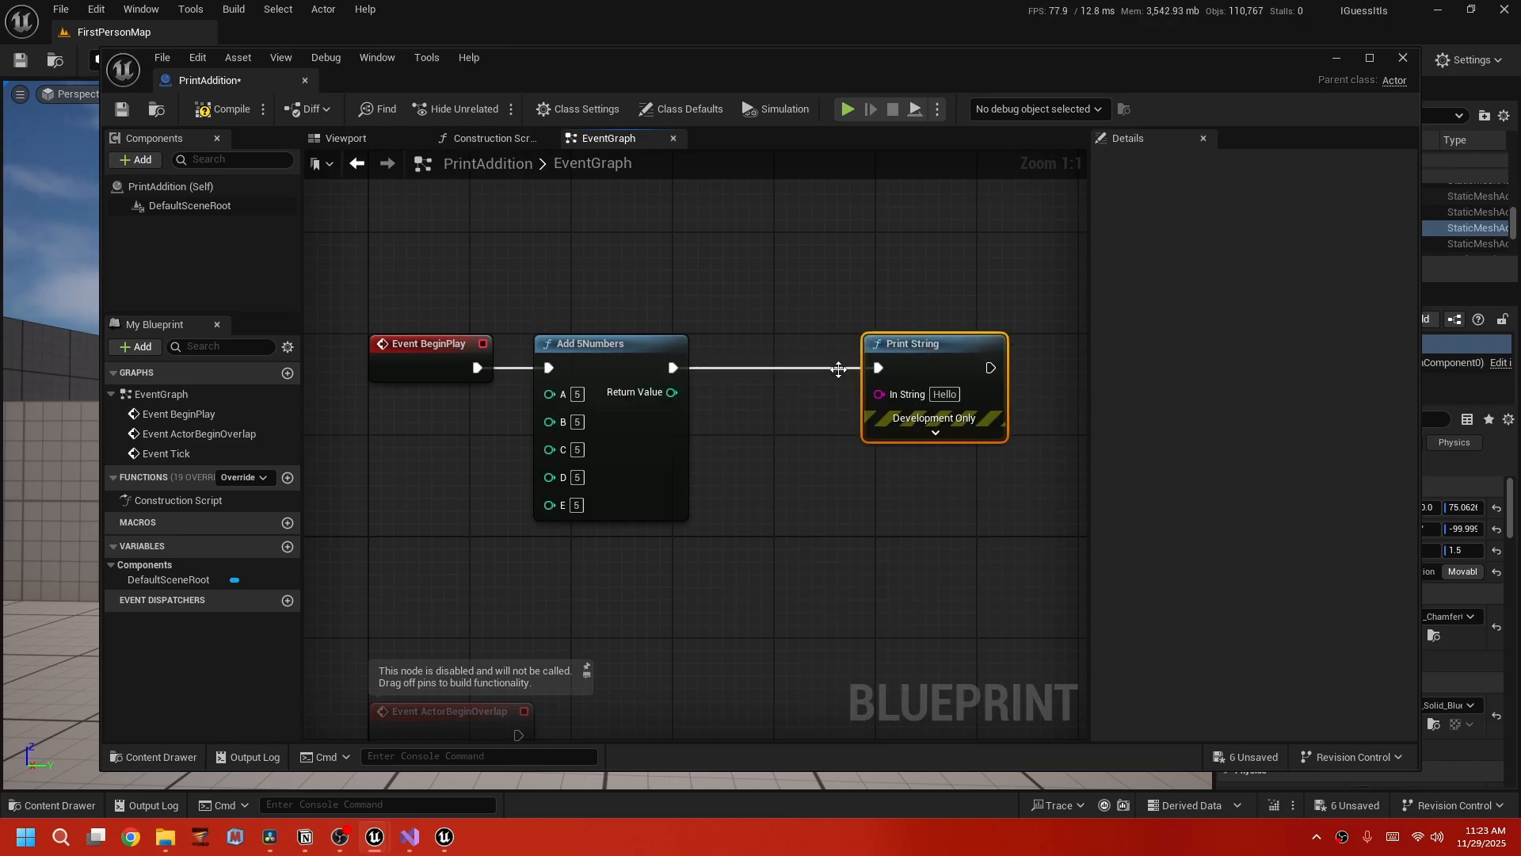
drag(671, 392, 879, 393)
drag(818, 350, 838, 402)
Expand the Print String node's advanced options and set its duration to 50.
click(920, 428)
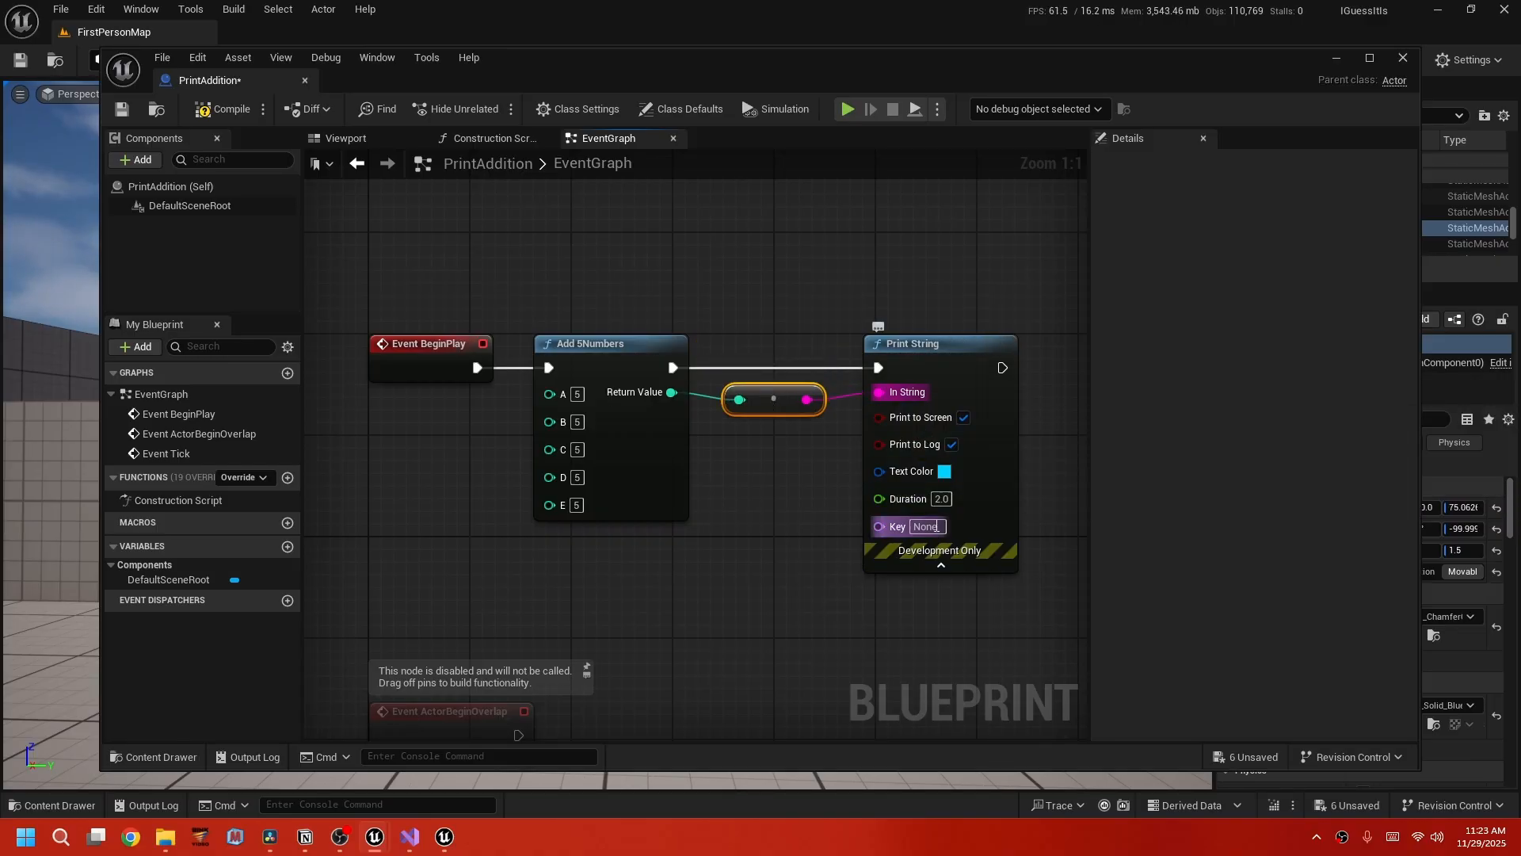
click(942, 499)
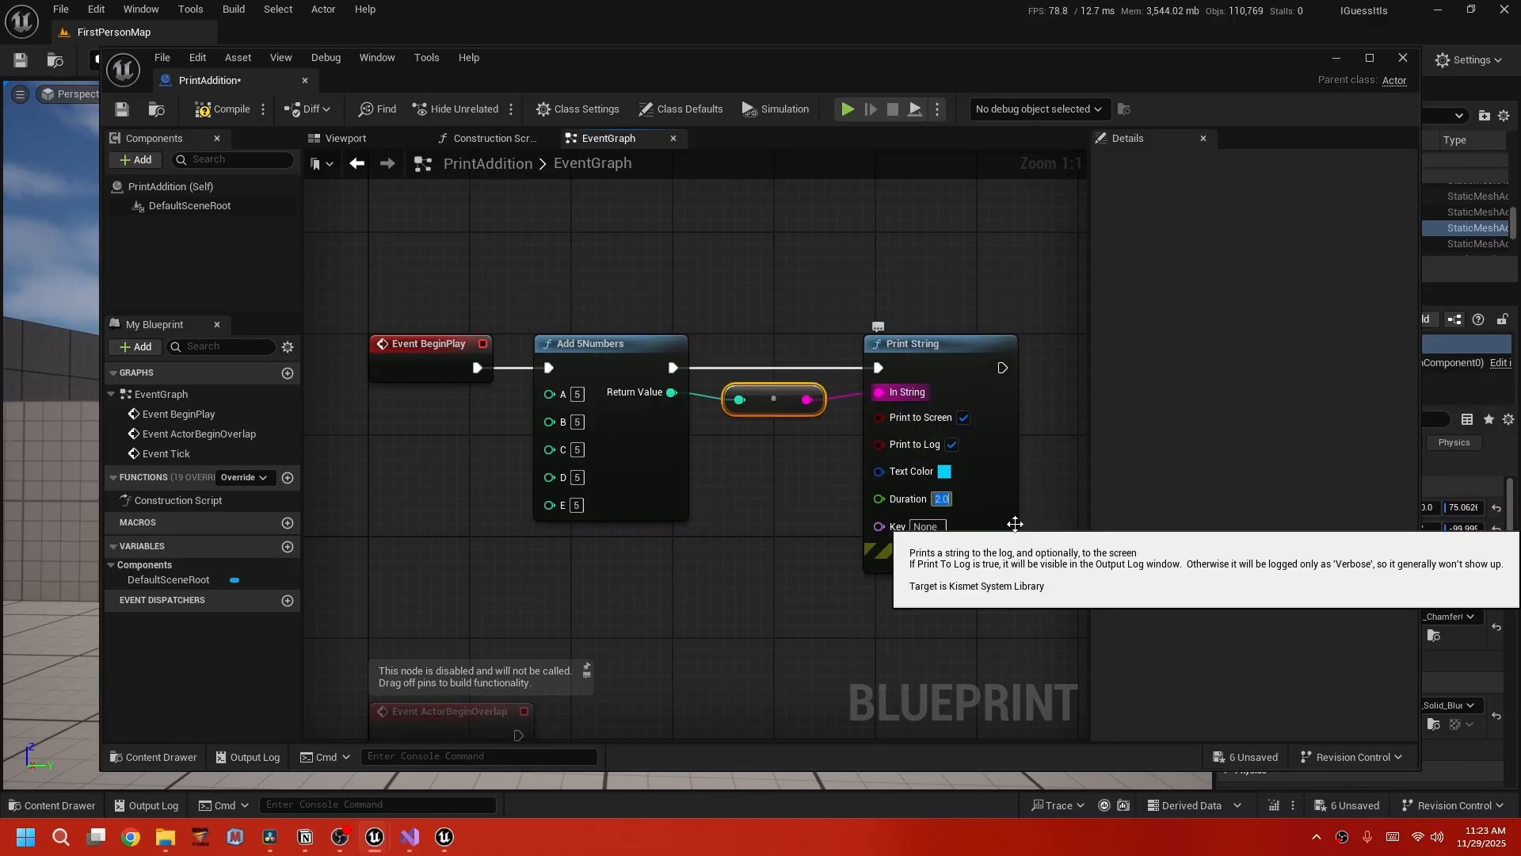
text(50)
key(Return)
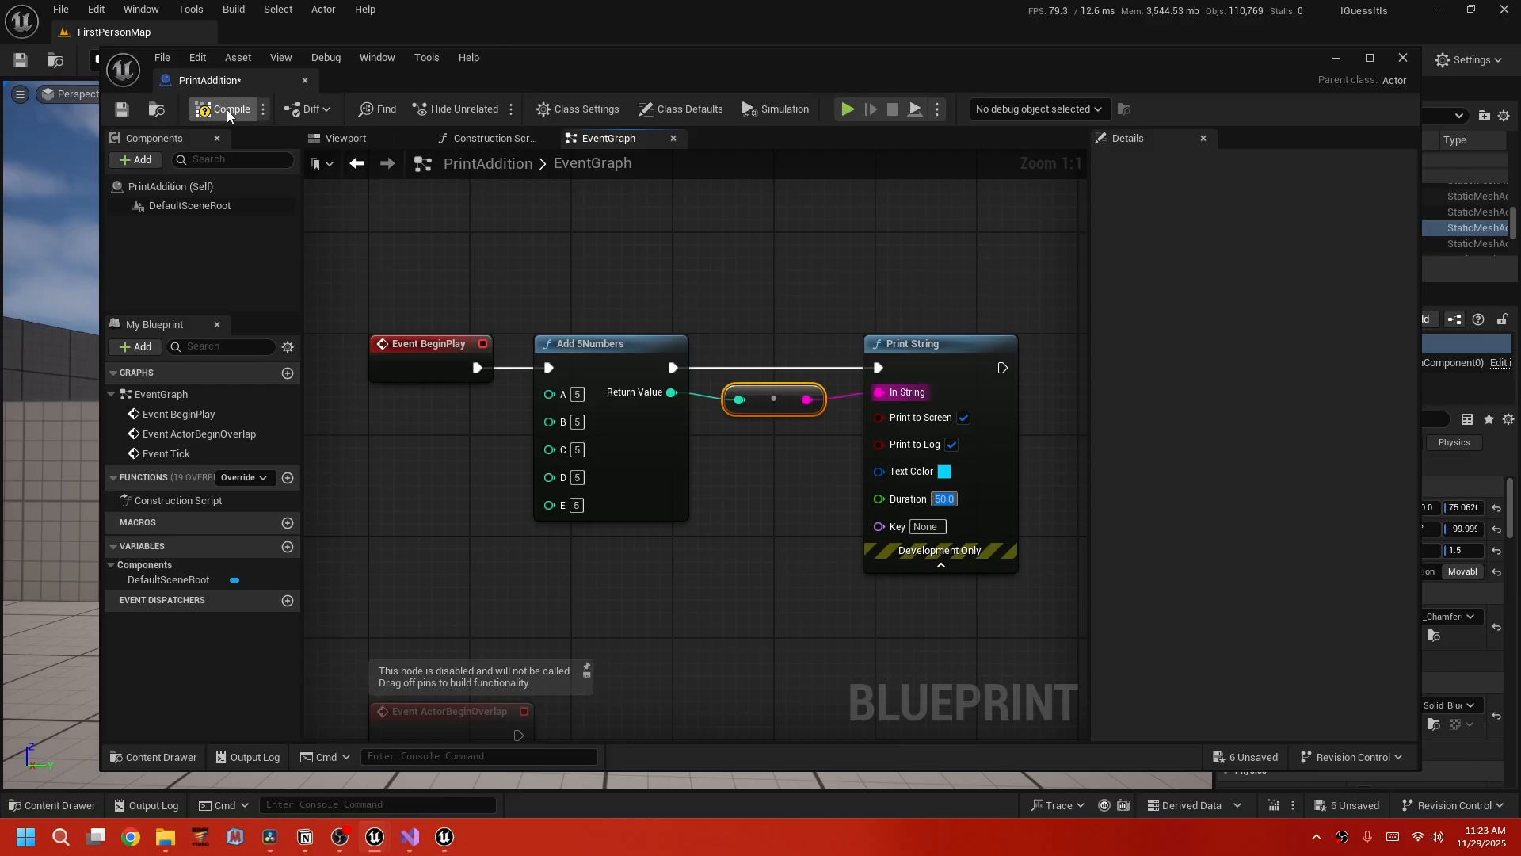
Close the PrintAddition Blueprint, run the level in the editor and stop the run.
click(305, 80)
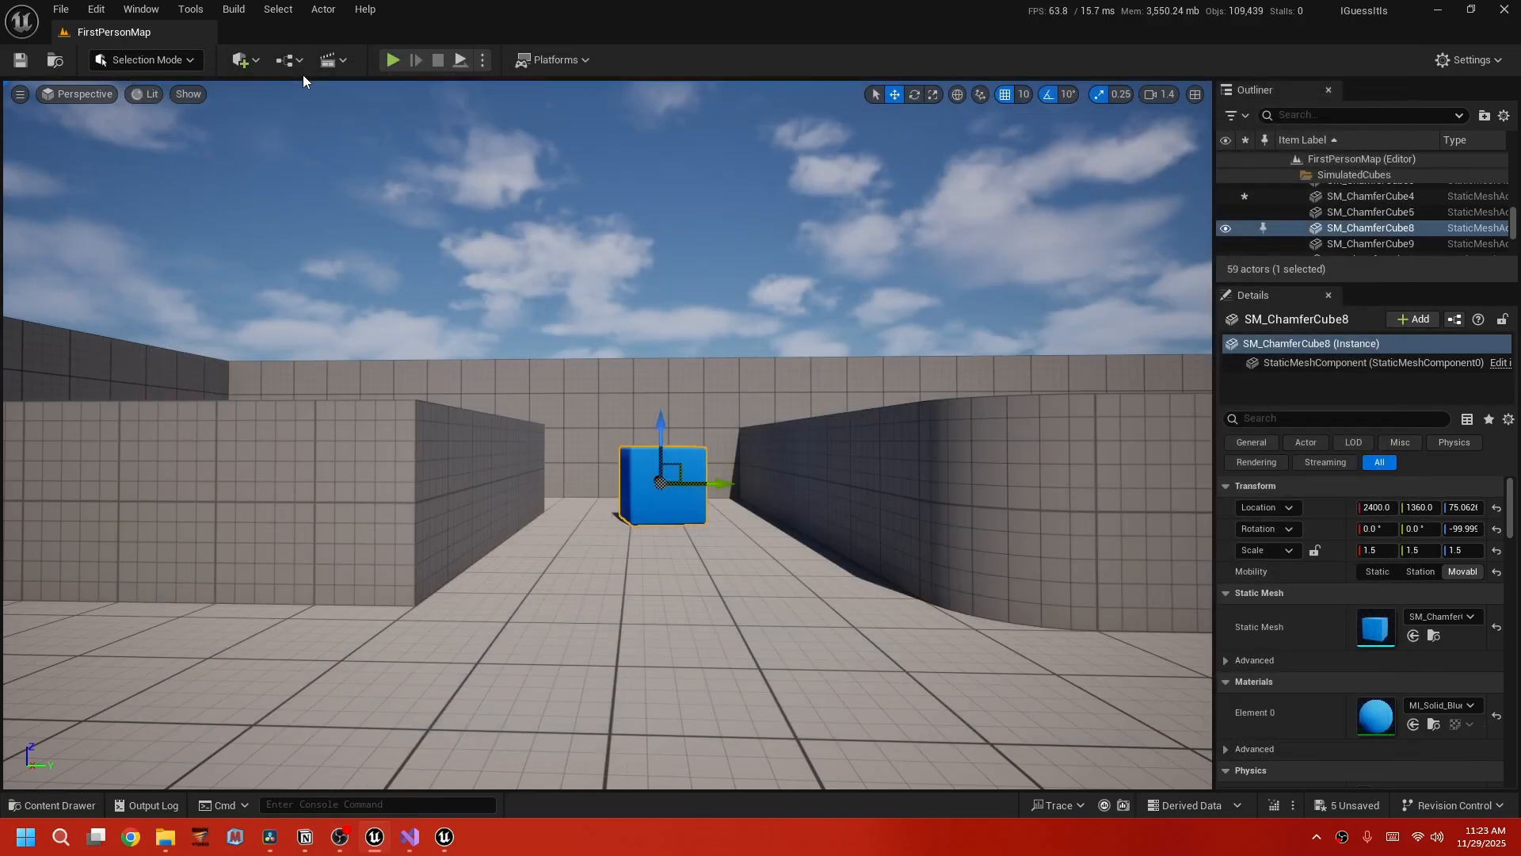
click(396, 62)
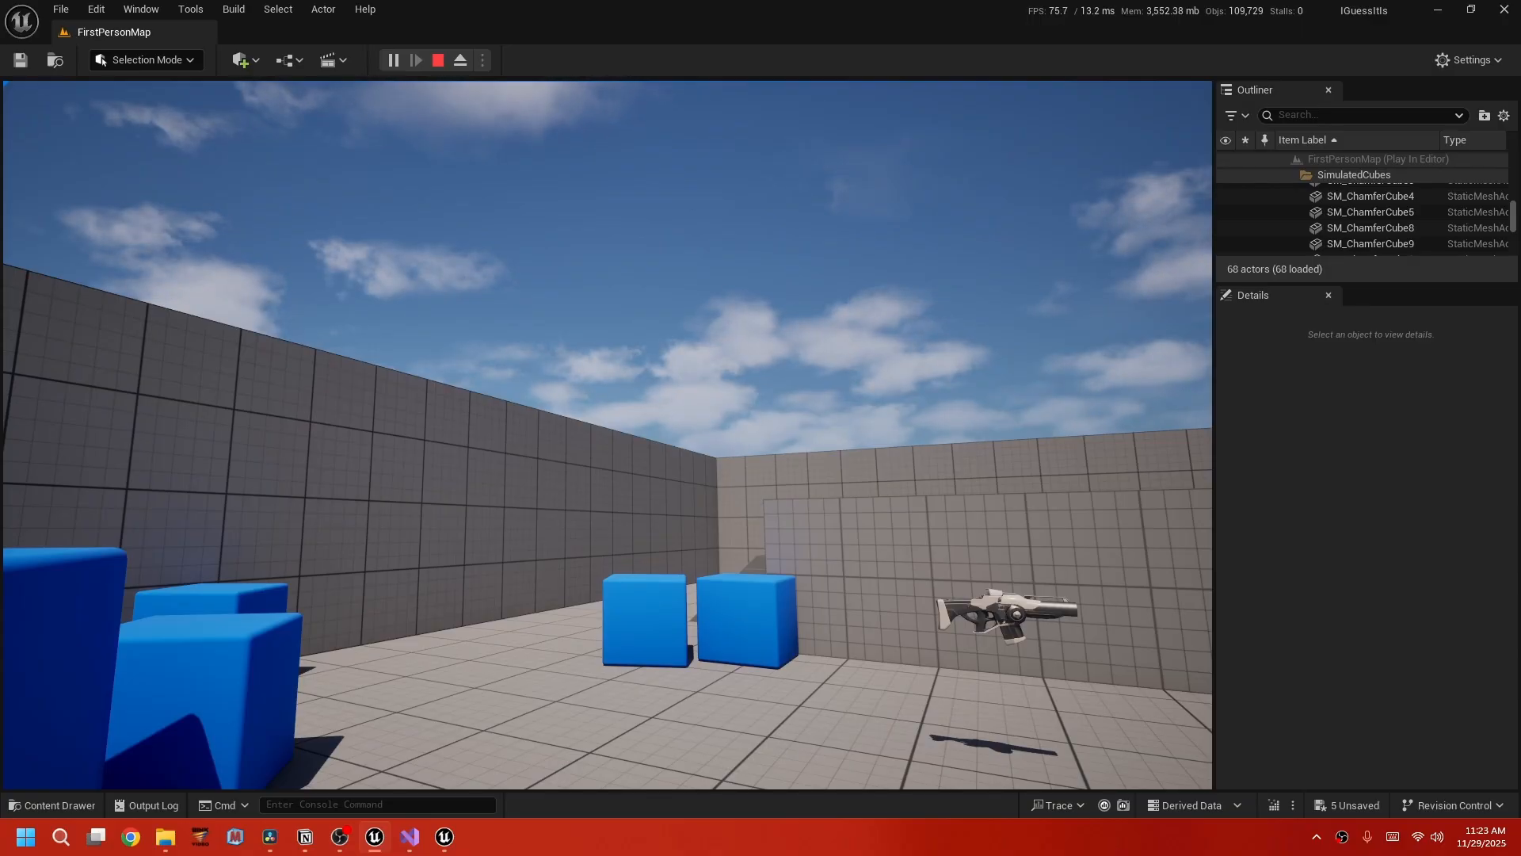
key(Escape)
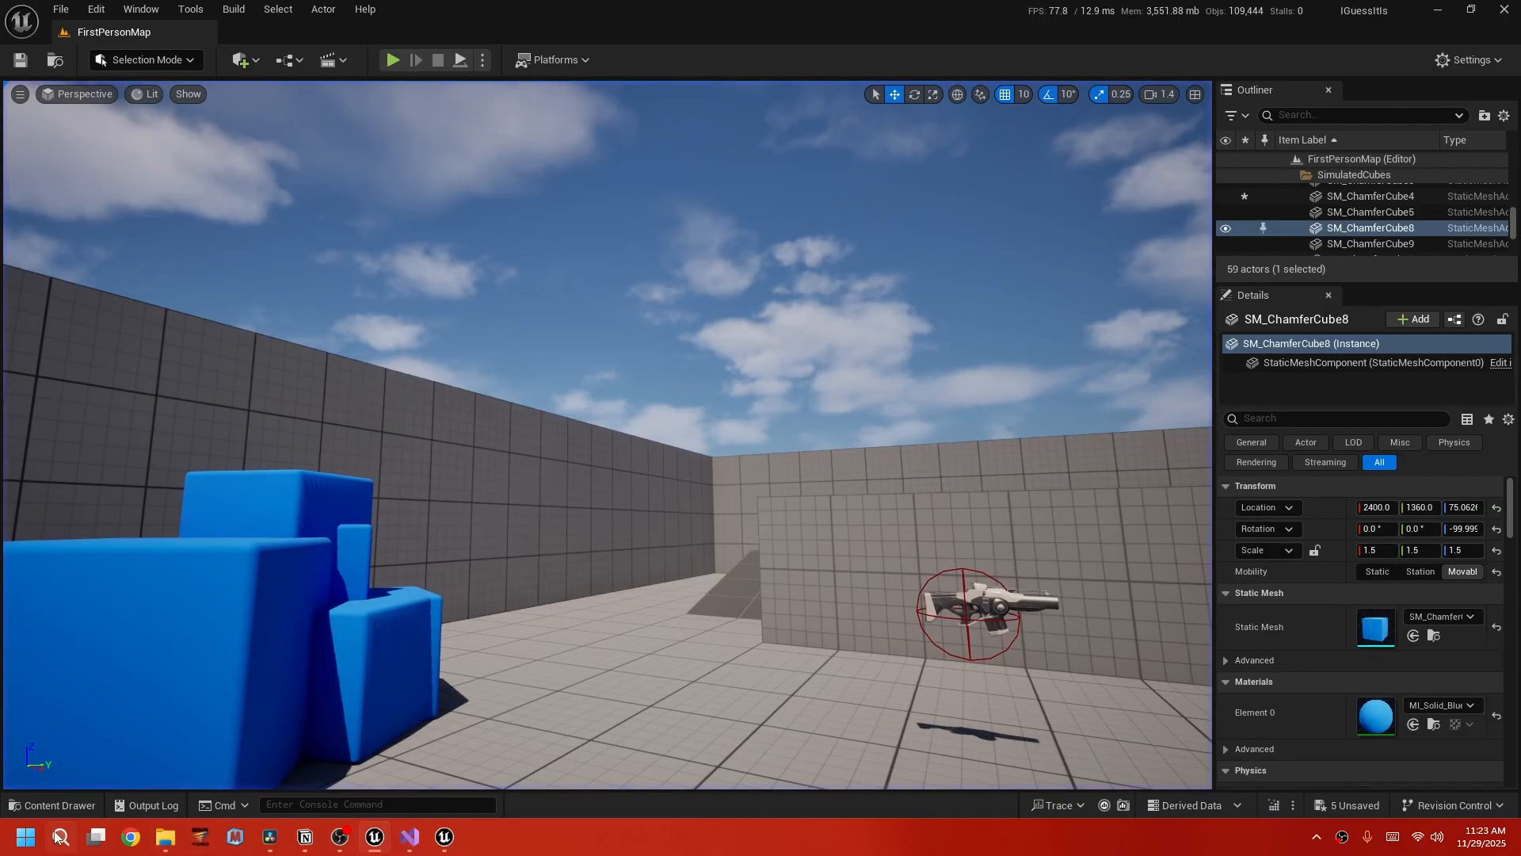
Place a PrintAddition actor in the level and play the level to test its printed output.
click(53, 805)
drag(585, 582, 661, 354)
click(392, 60)
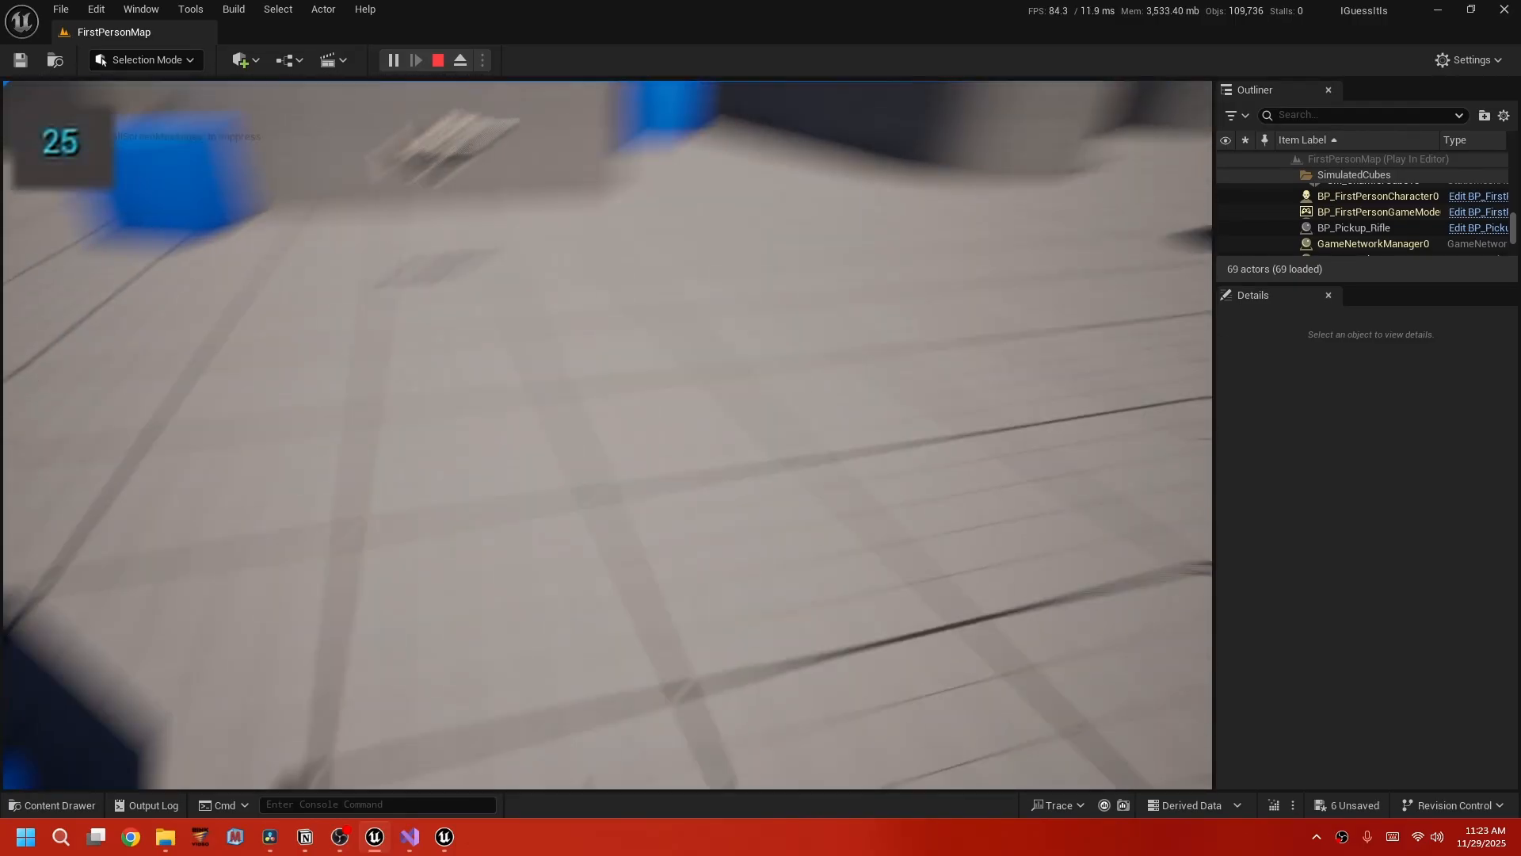
key(Escape)
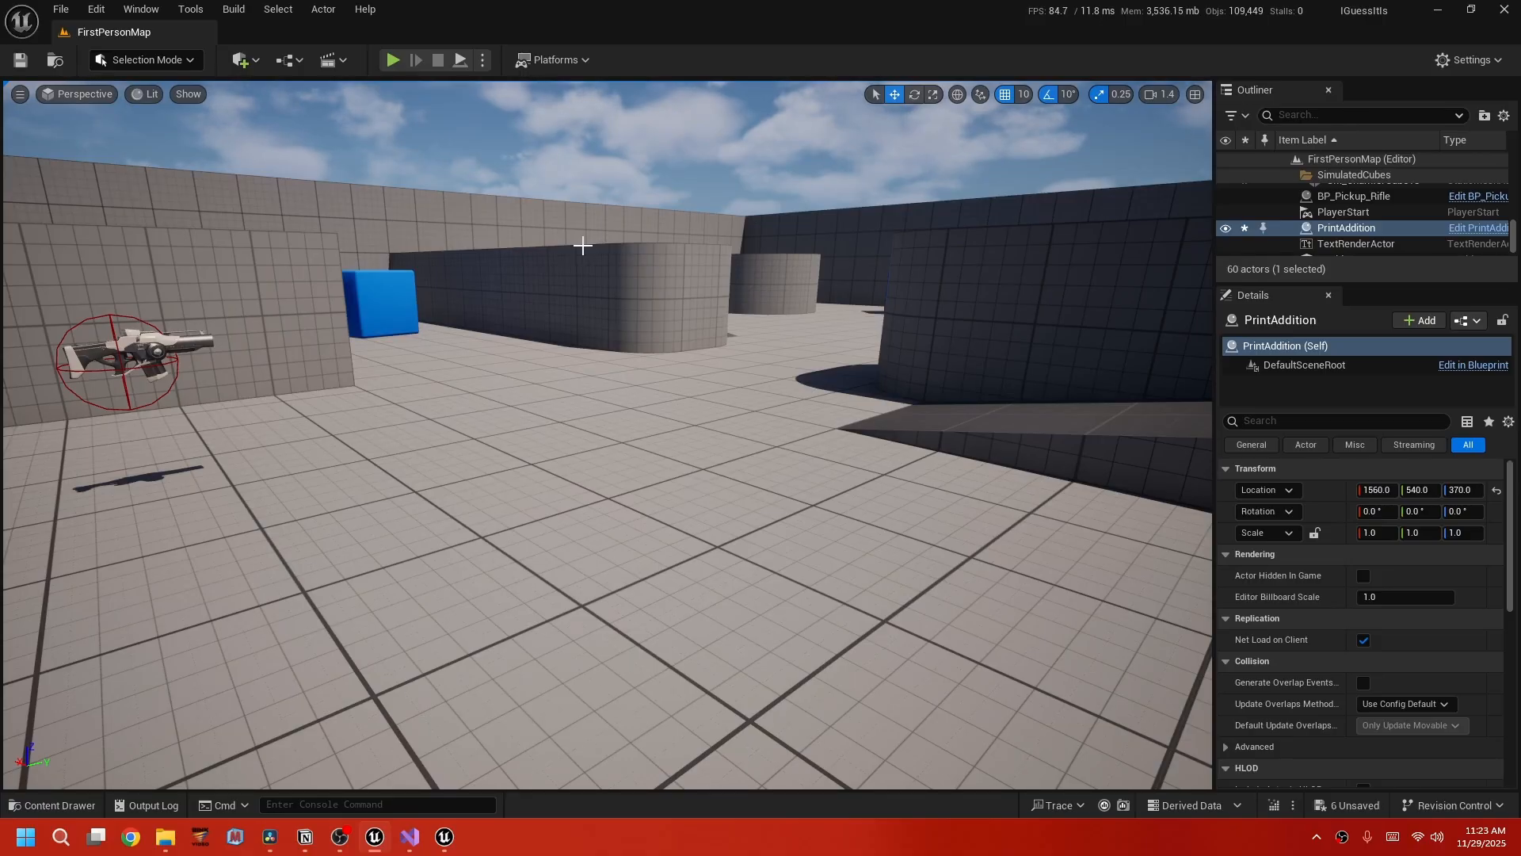
Close the Unreal Editor with all listed modified content saved, and close the remaining Live Coding console.
click(412, 838)
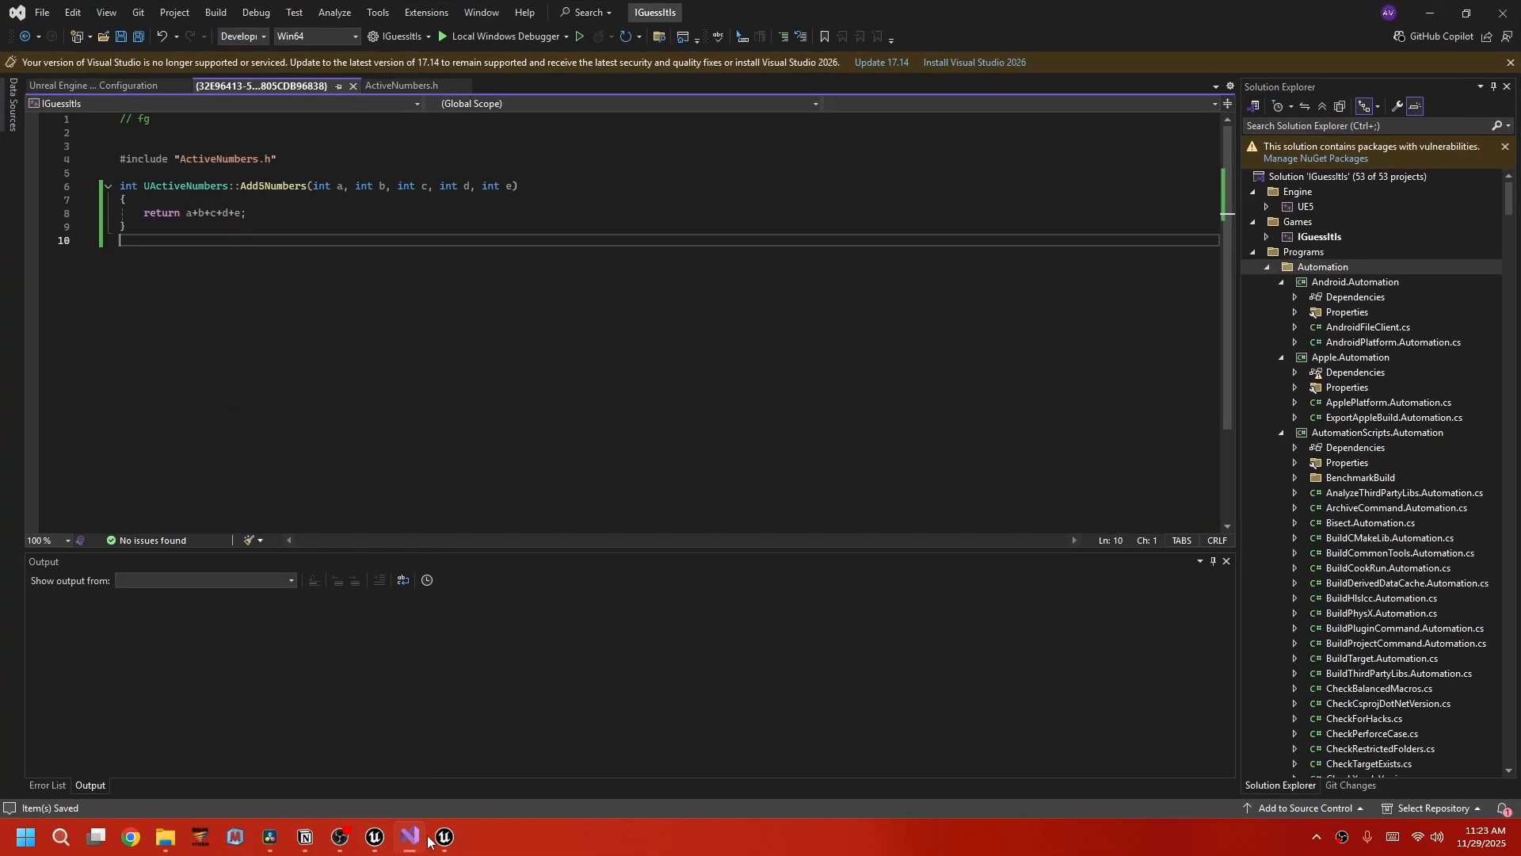
click(1466, 12)
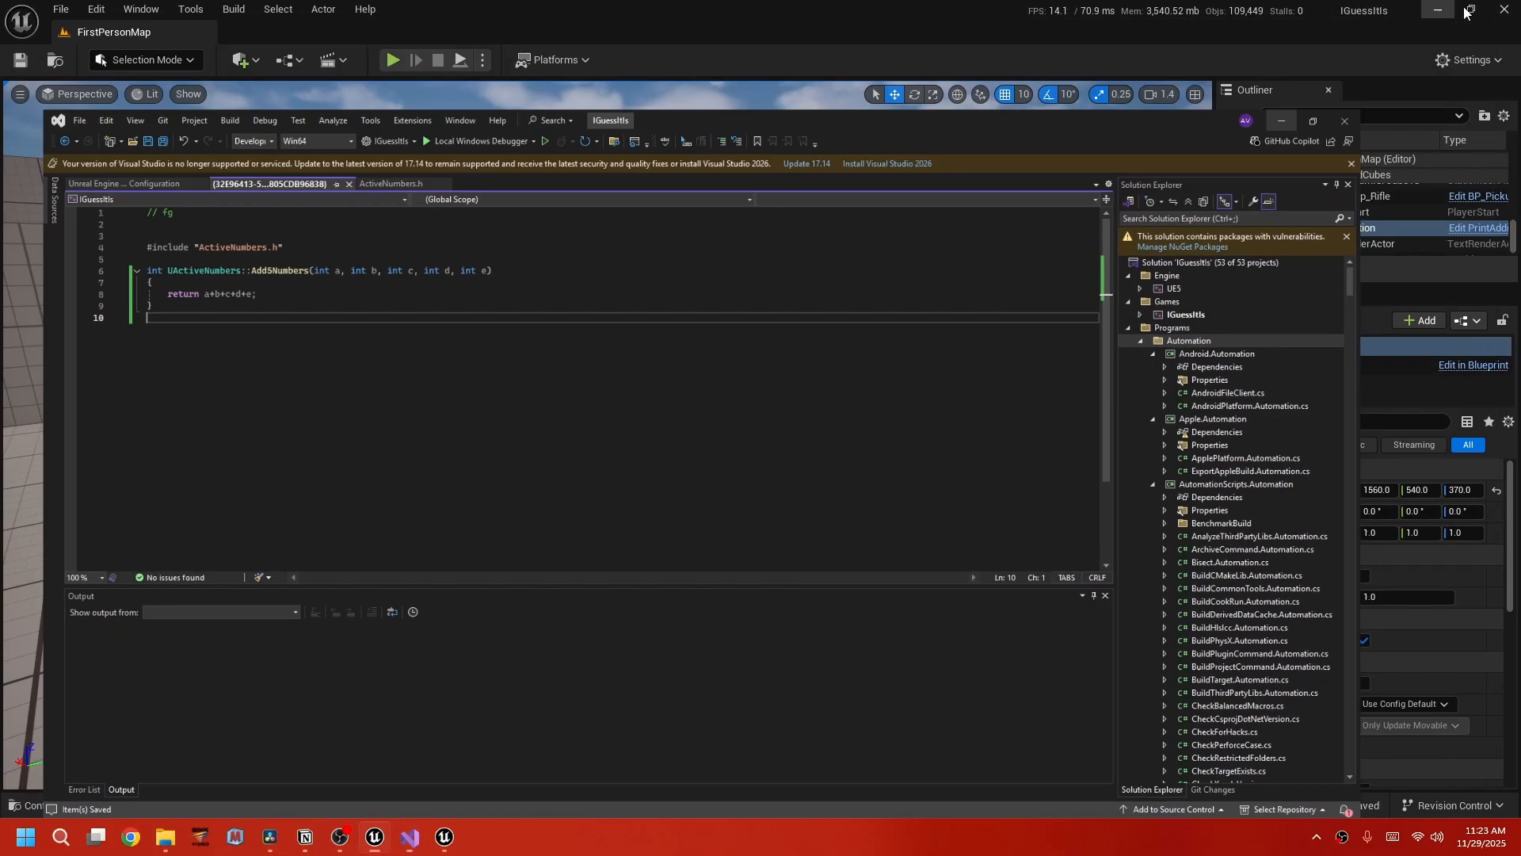
click(1504, 10)
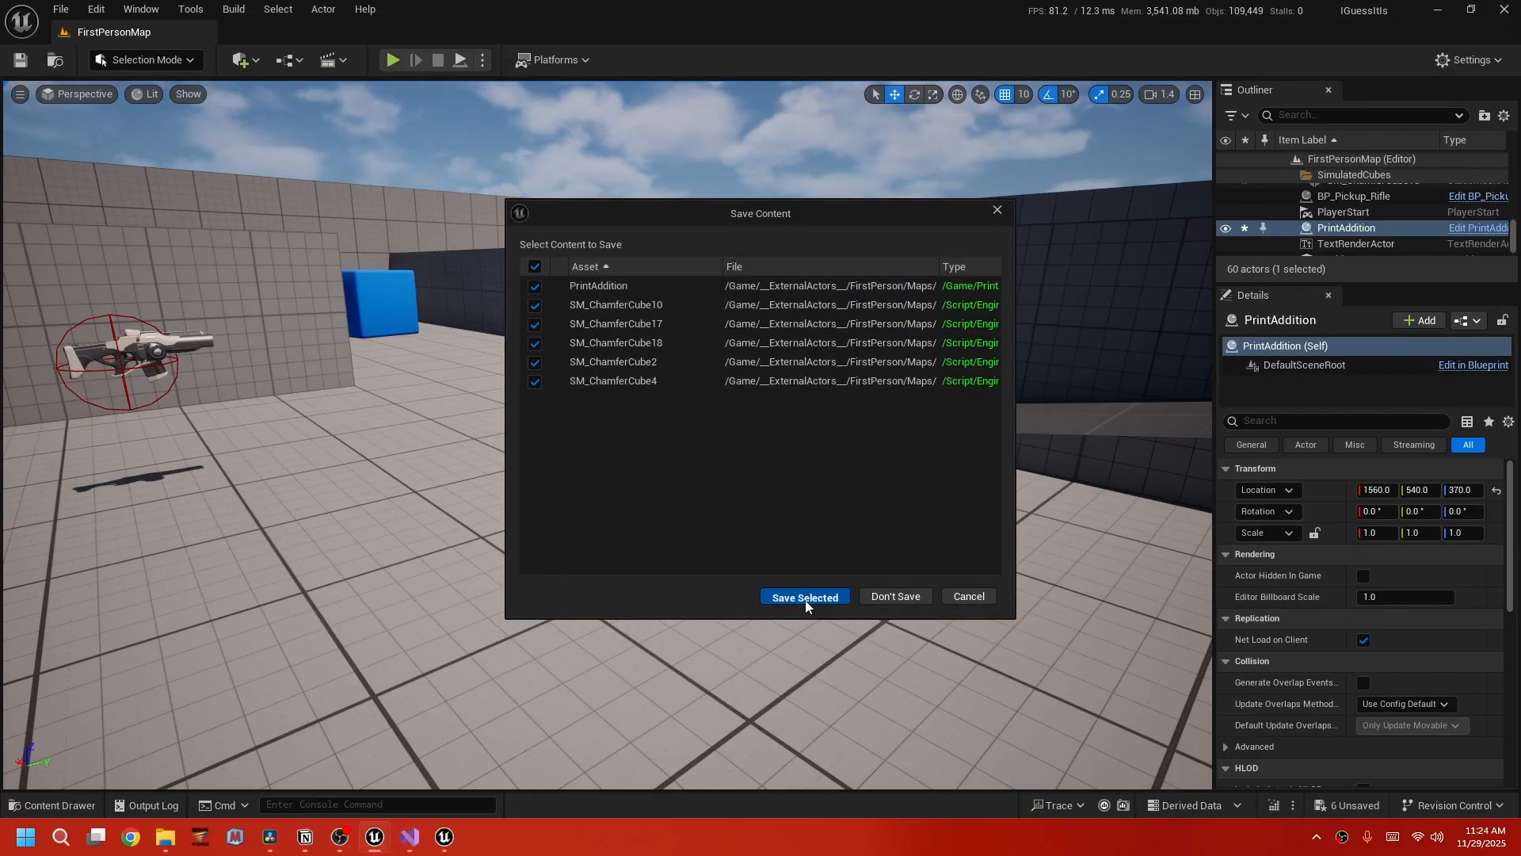
click(806, 599)
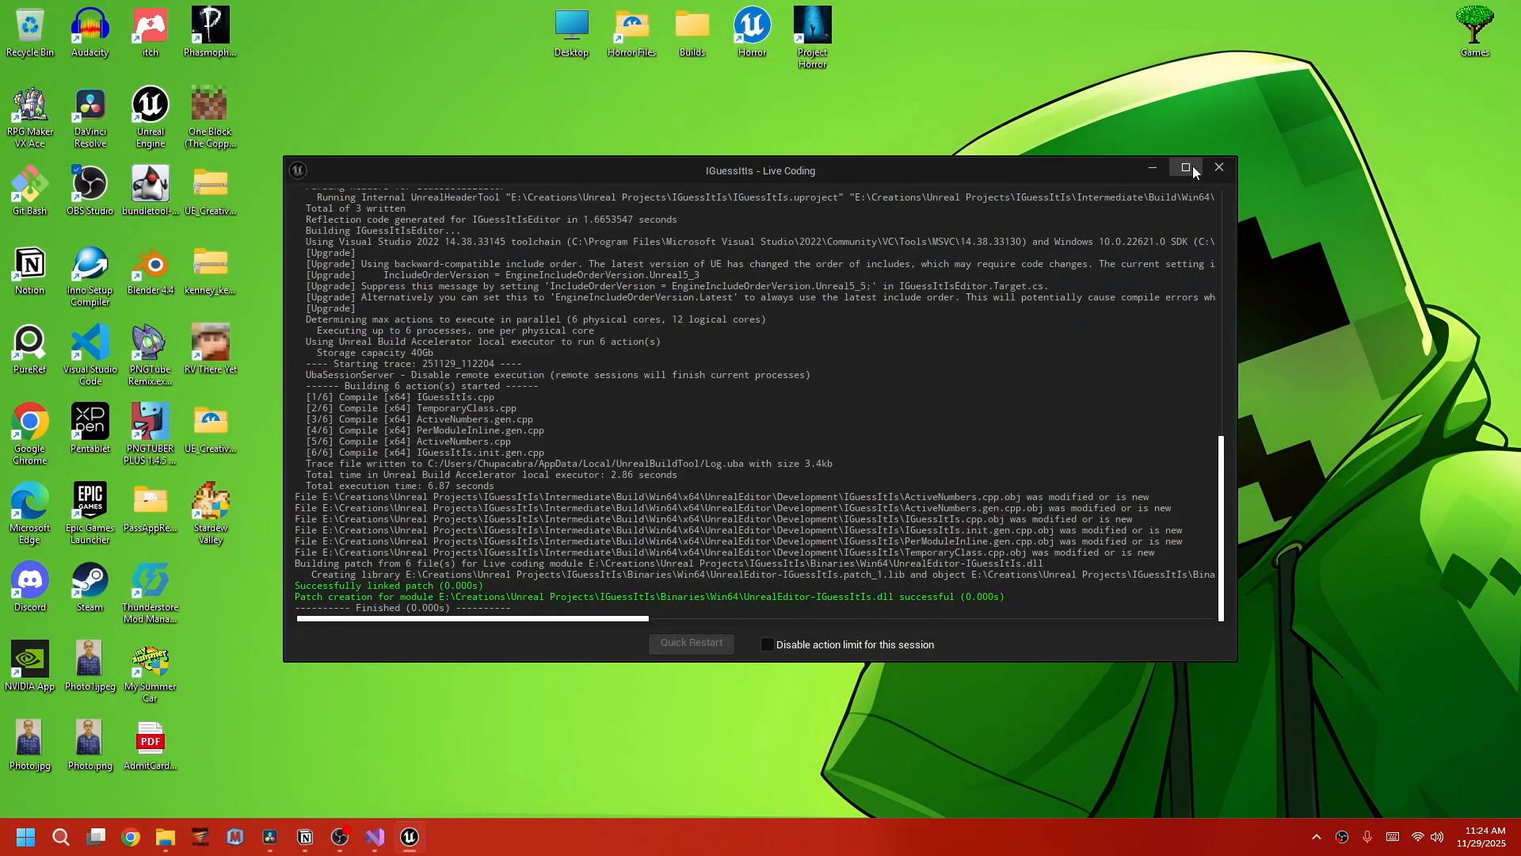
click(1222, 171)
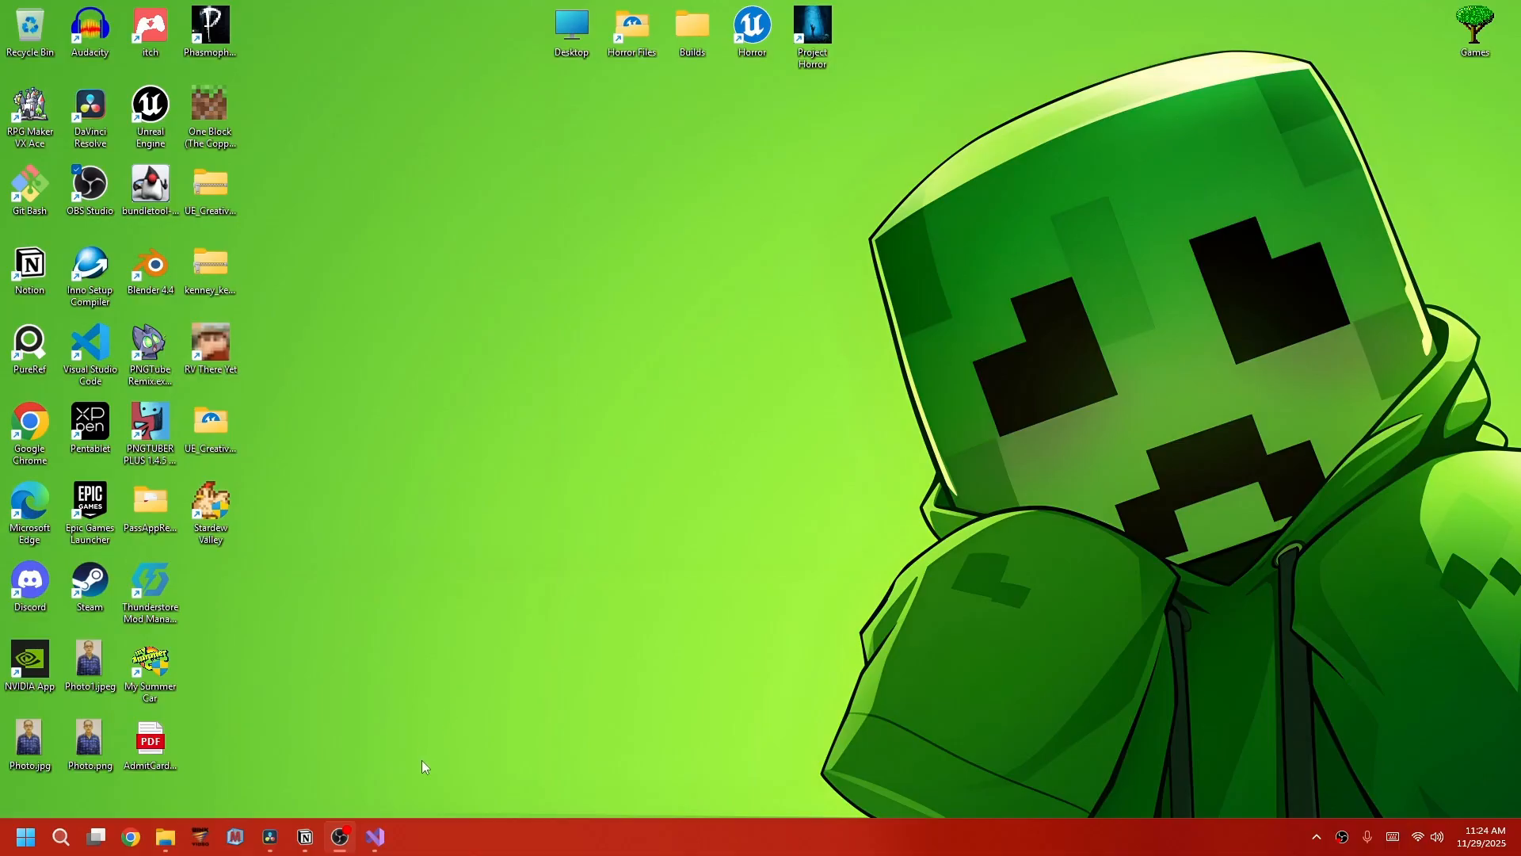
Minimize Visual Studio and reopen the project by launching IGuessItIs.uproject from File Explorer.
click(375, 837)
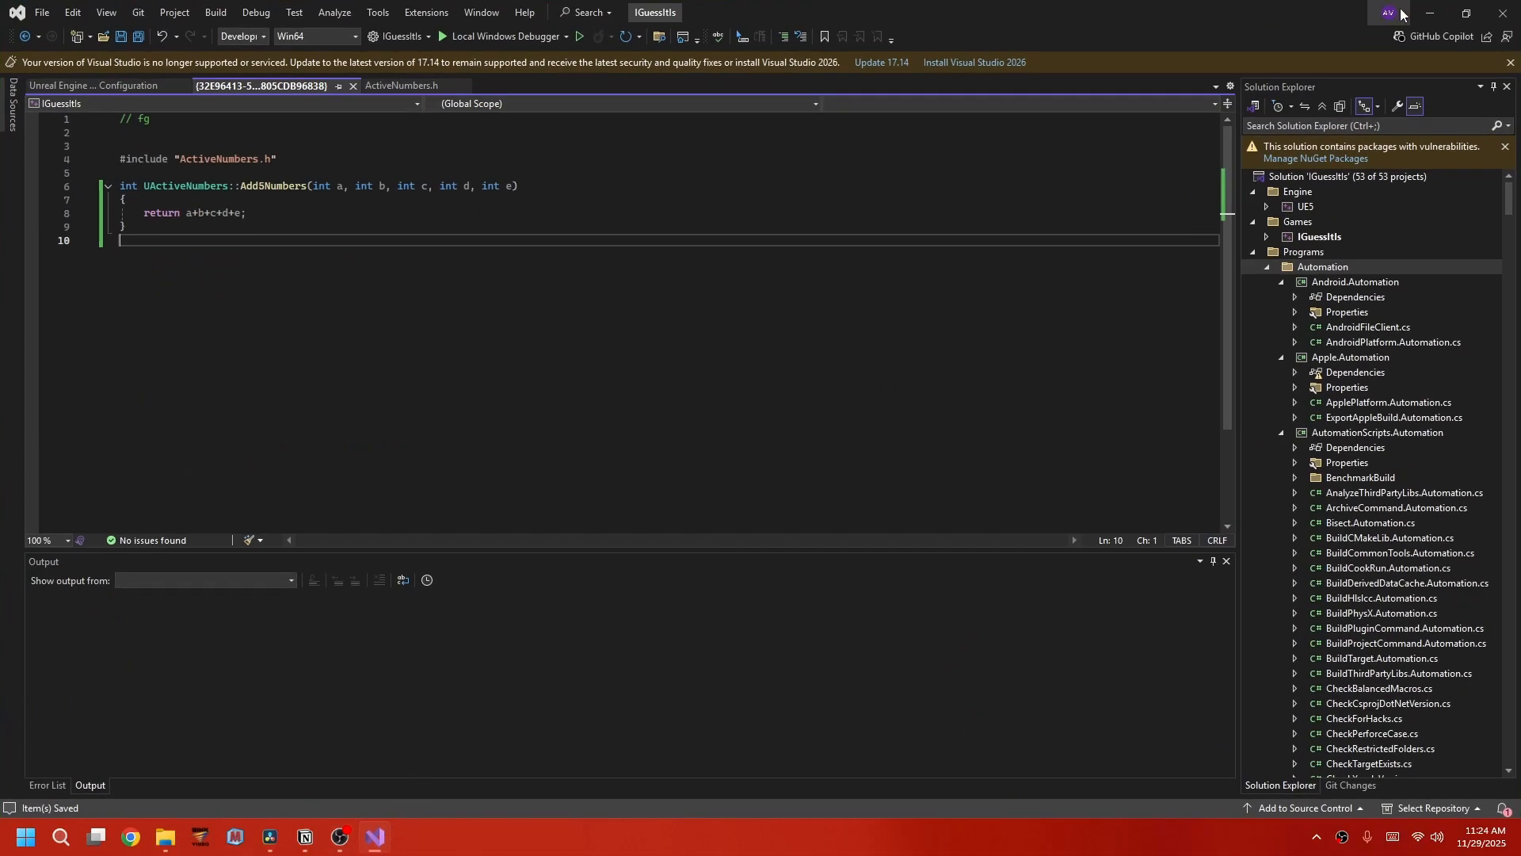
click(1430, 13)
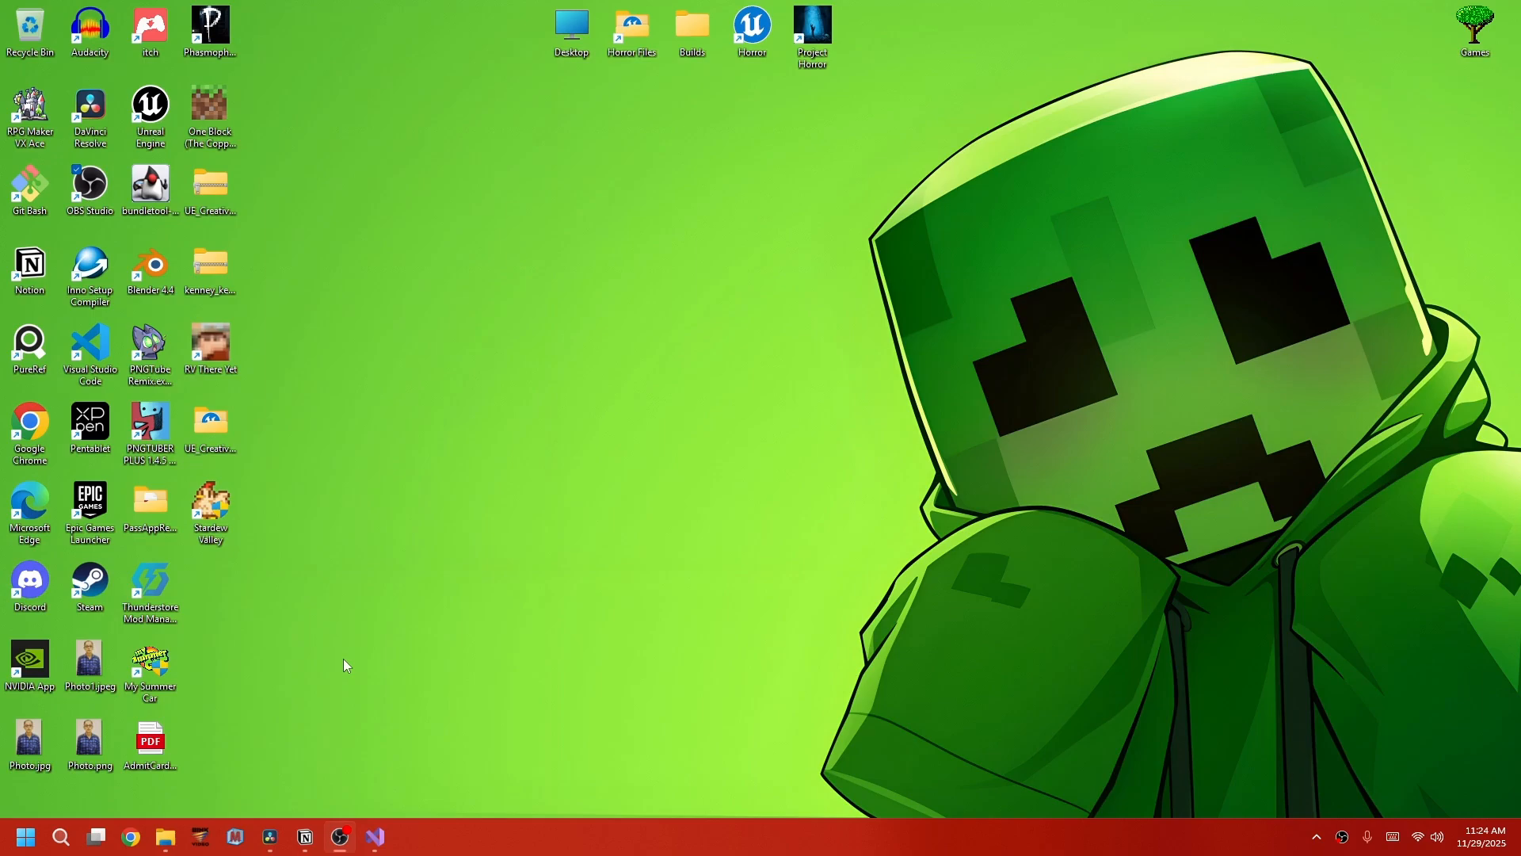
click(165, 837)
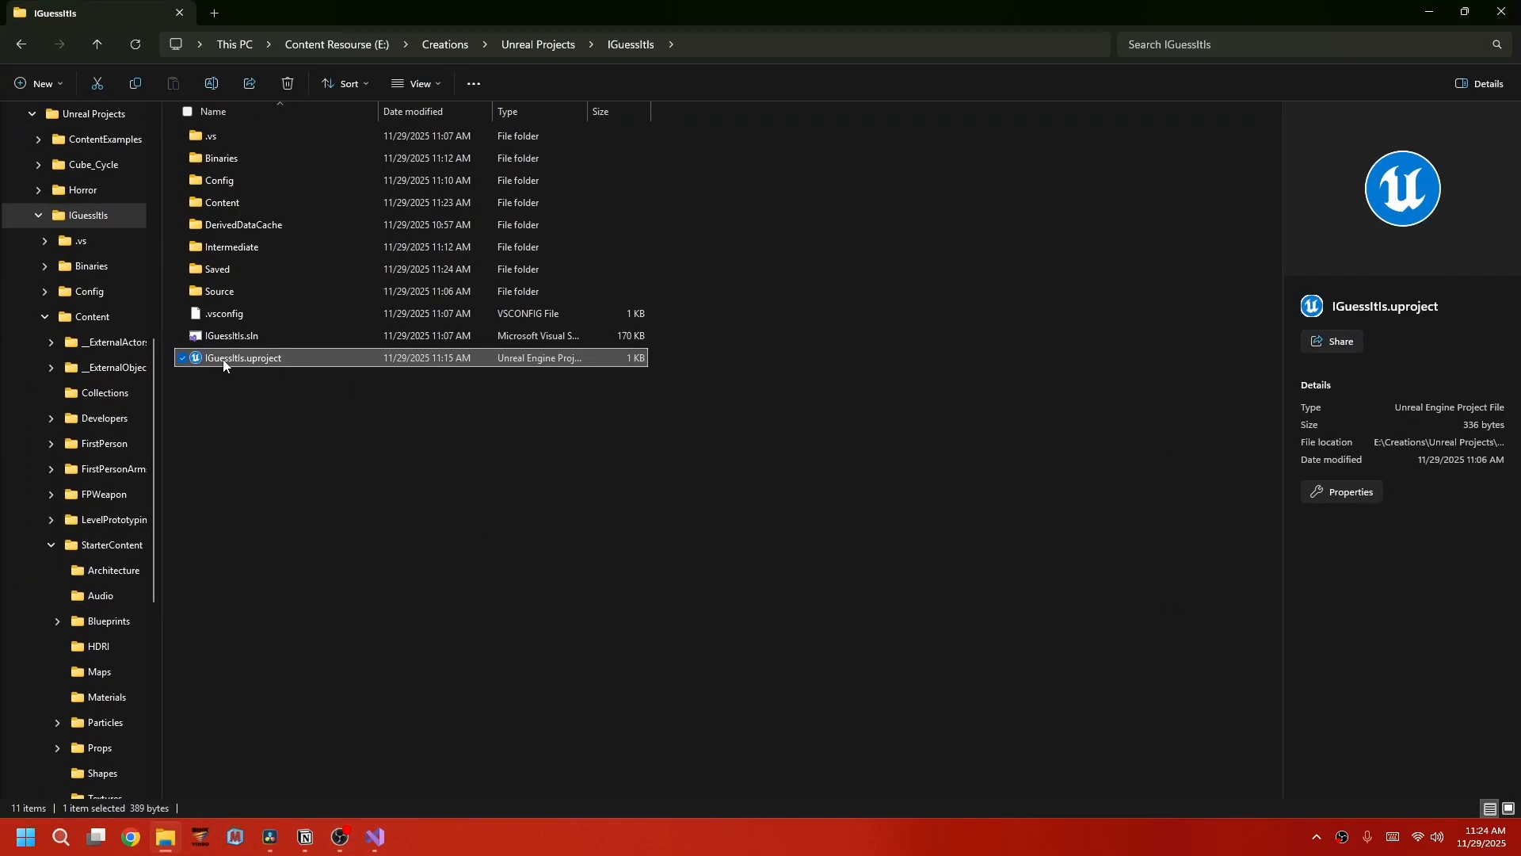
double_click(283, 358)
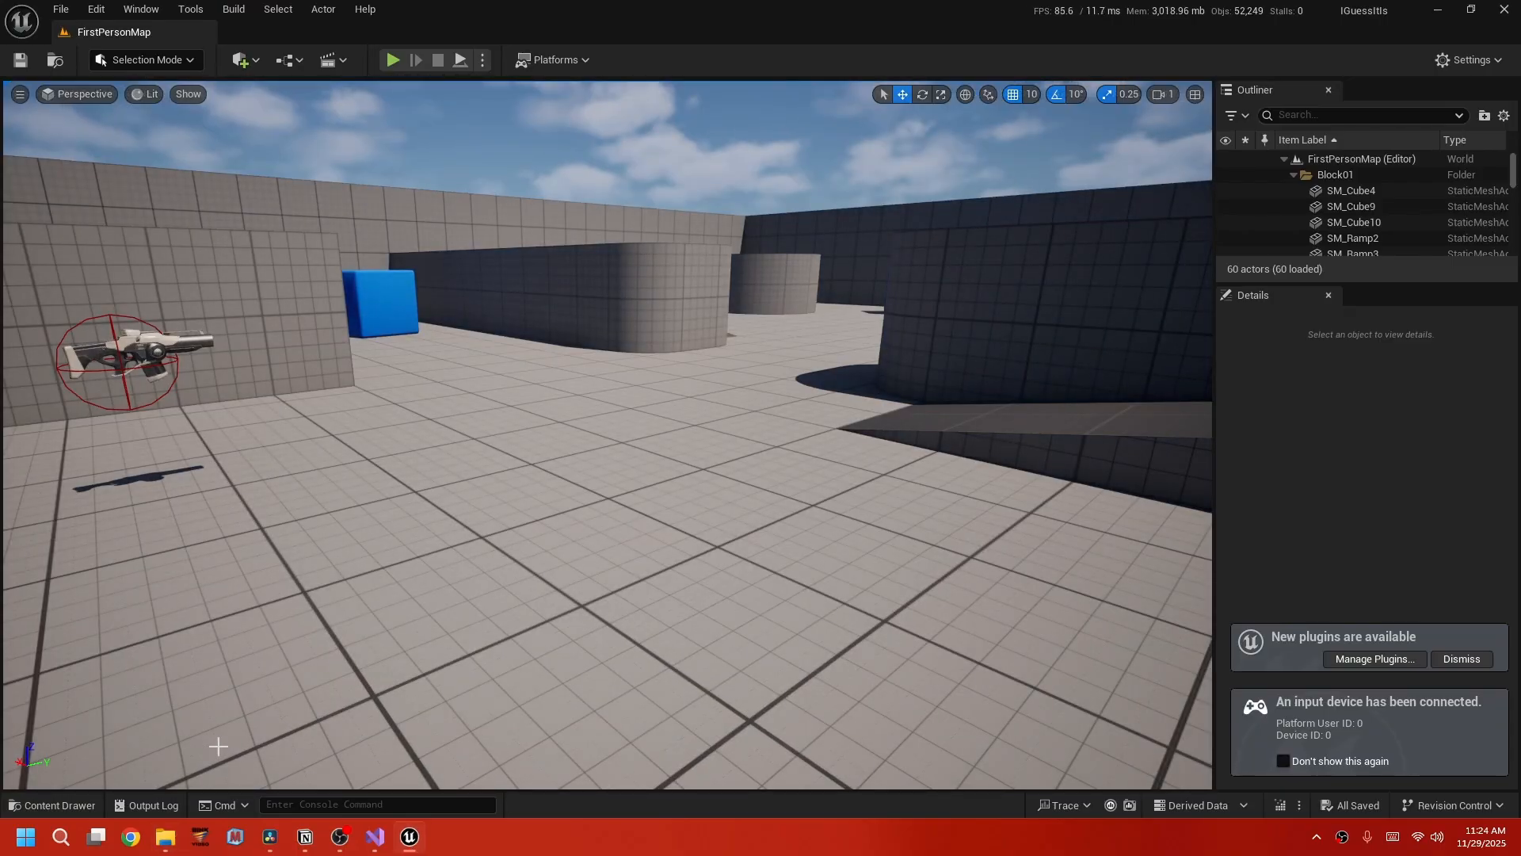
Open the PrintAddition Blueprint in a maximized window to check its Add 5Numbers node and compiler results, and close it.
click(57, 805)
double_click(582, 602)
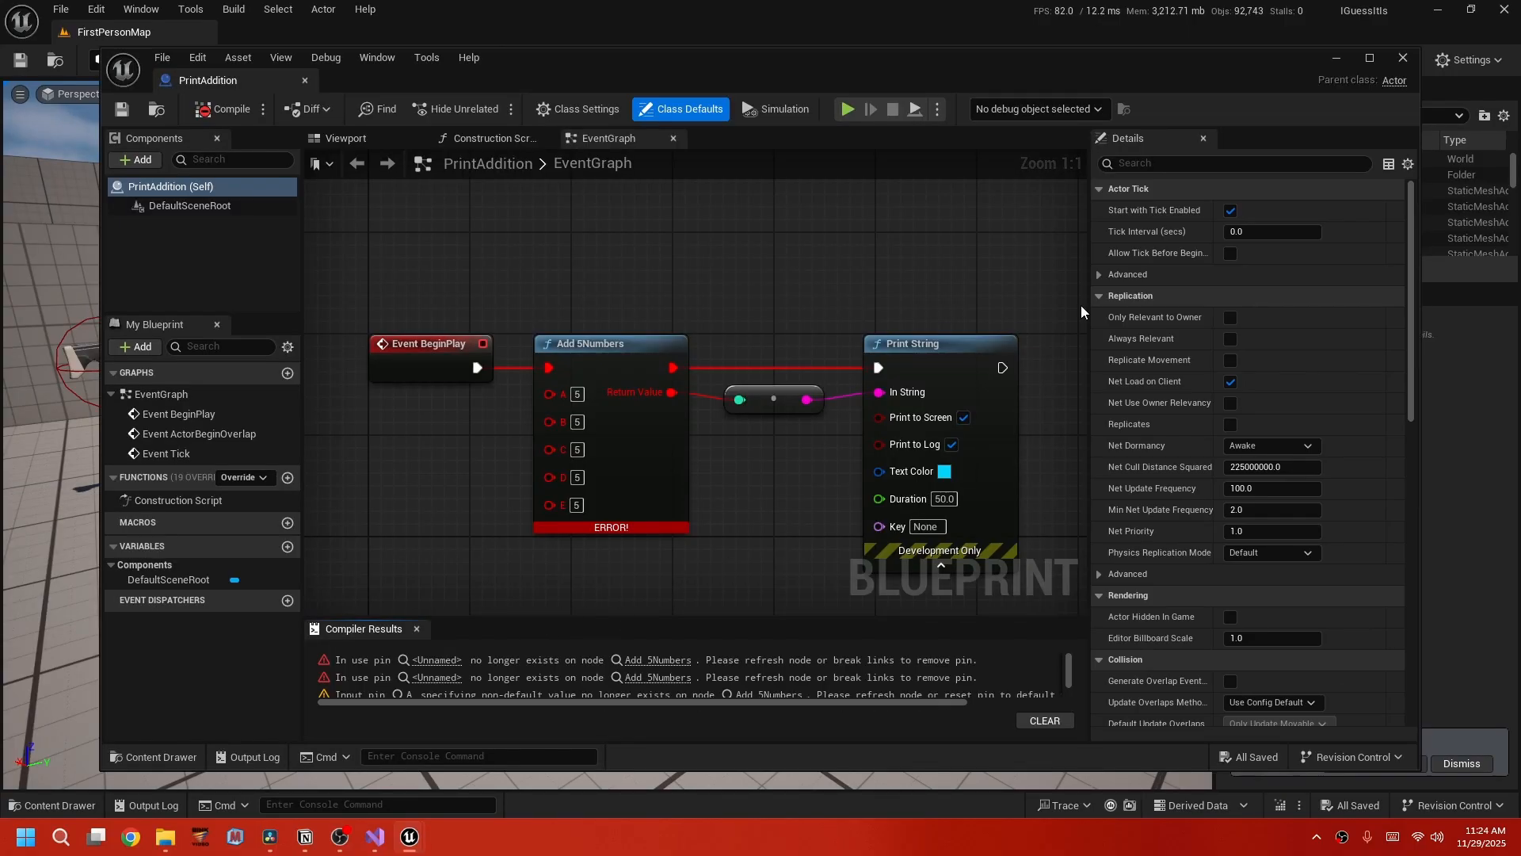
click(1367, 57)
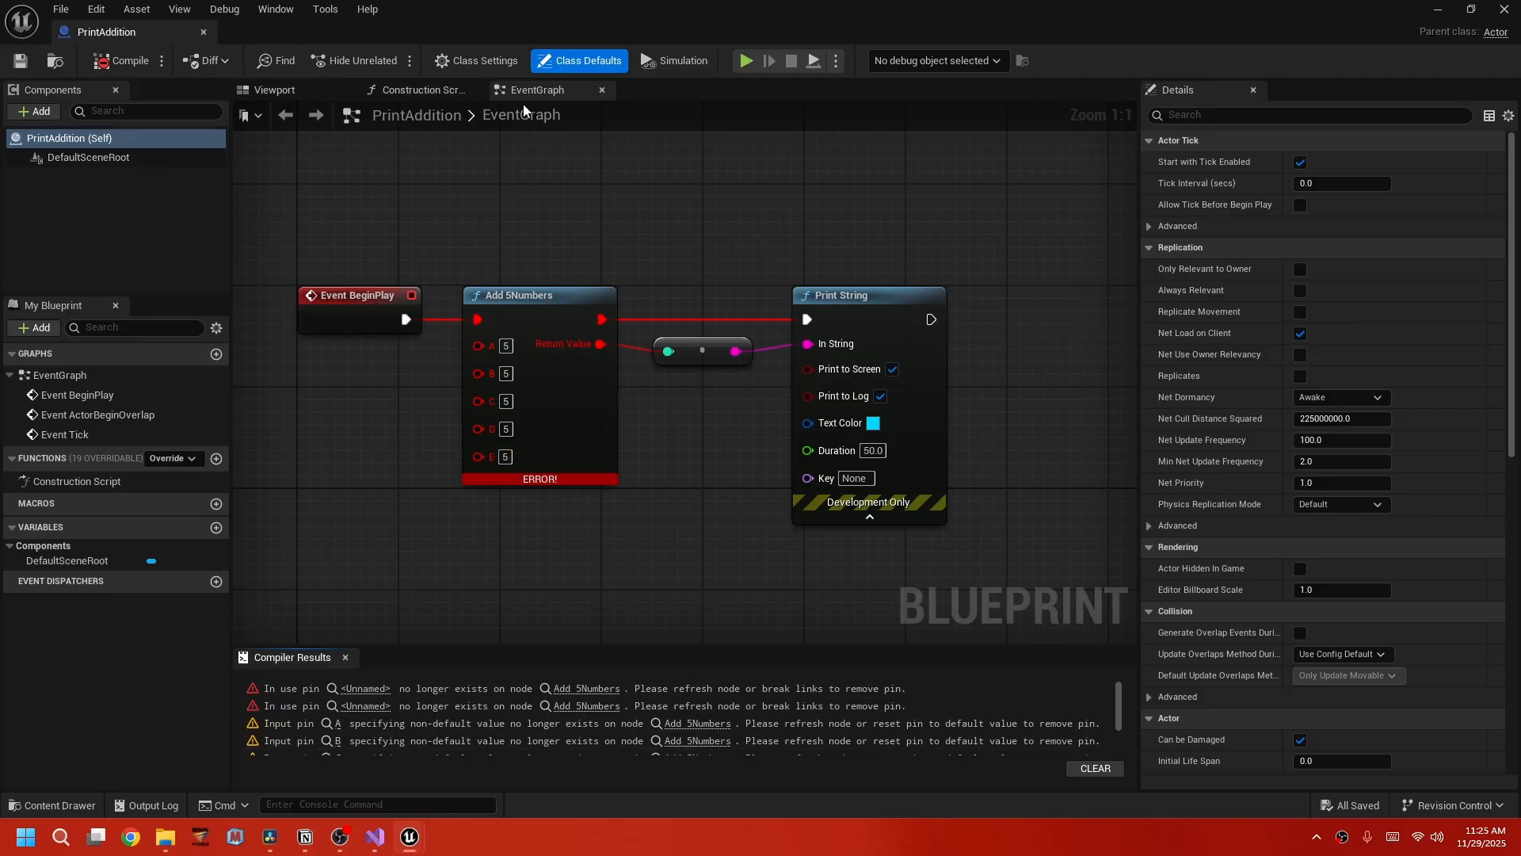
click(202, 31)
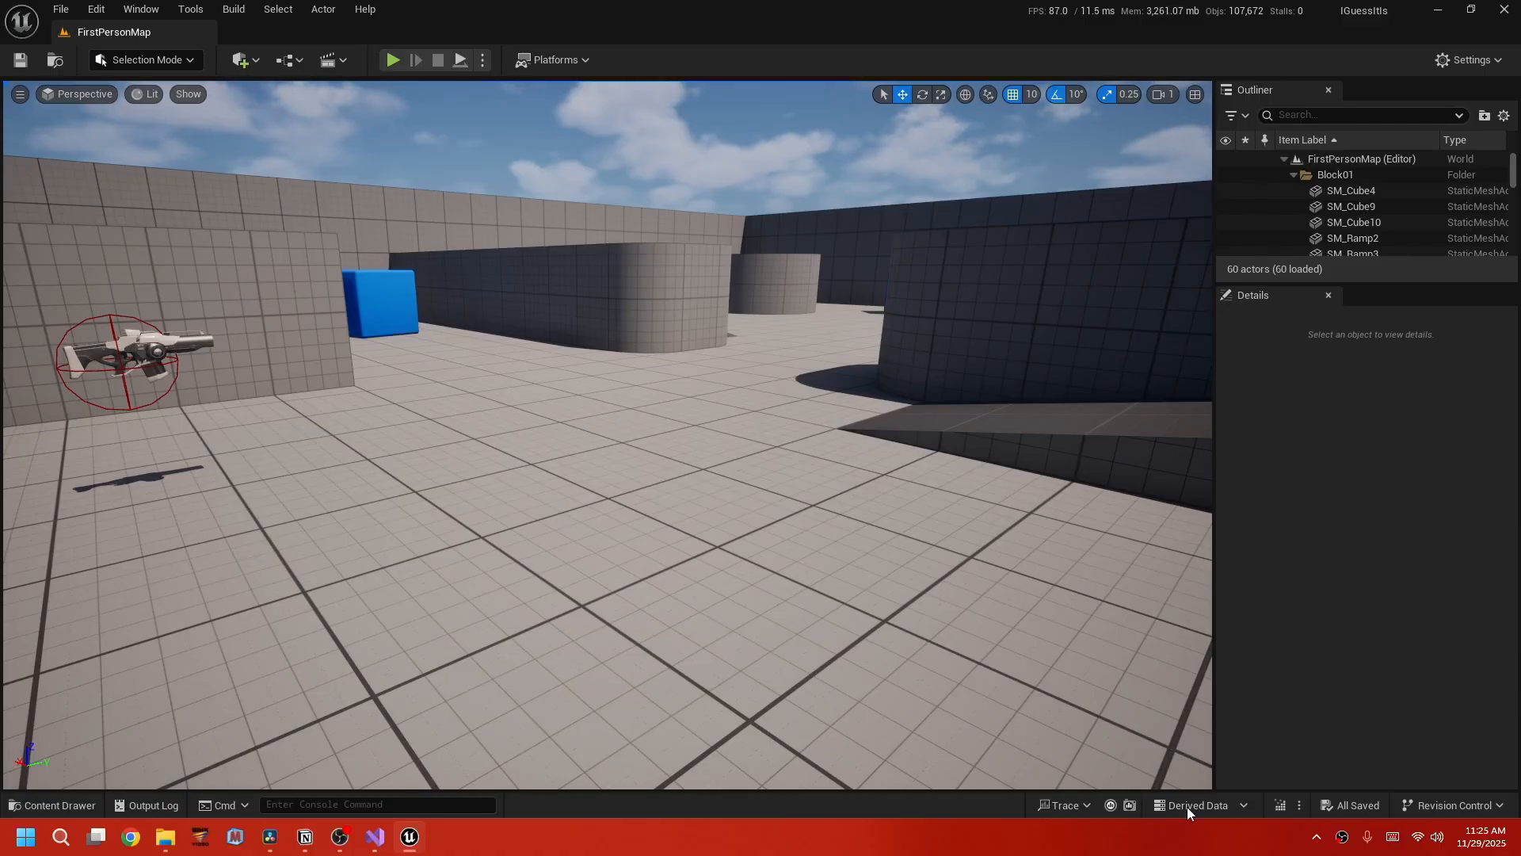
Recompile the project's C++ code with Live Coding, minimize its log and display the Content folder.
click(1284, 806)
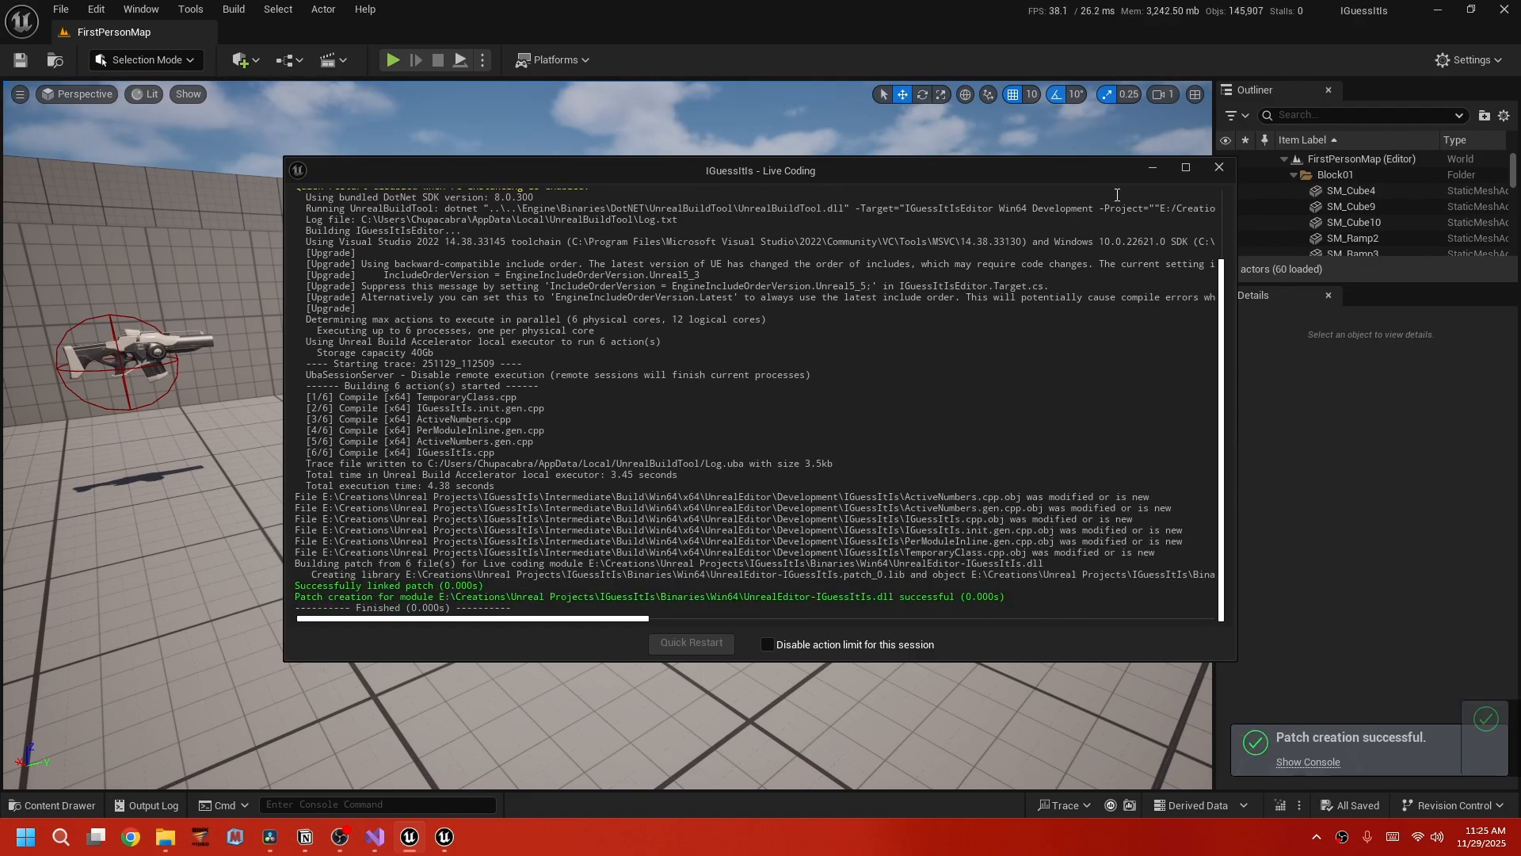
click(1150, 167)
click(87, 805)
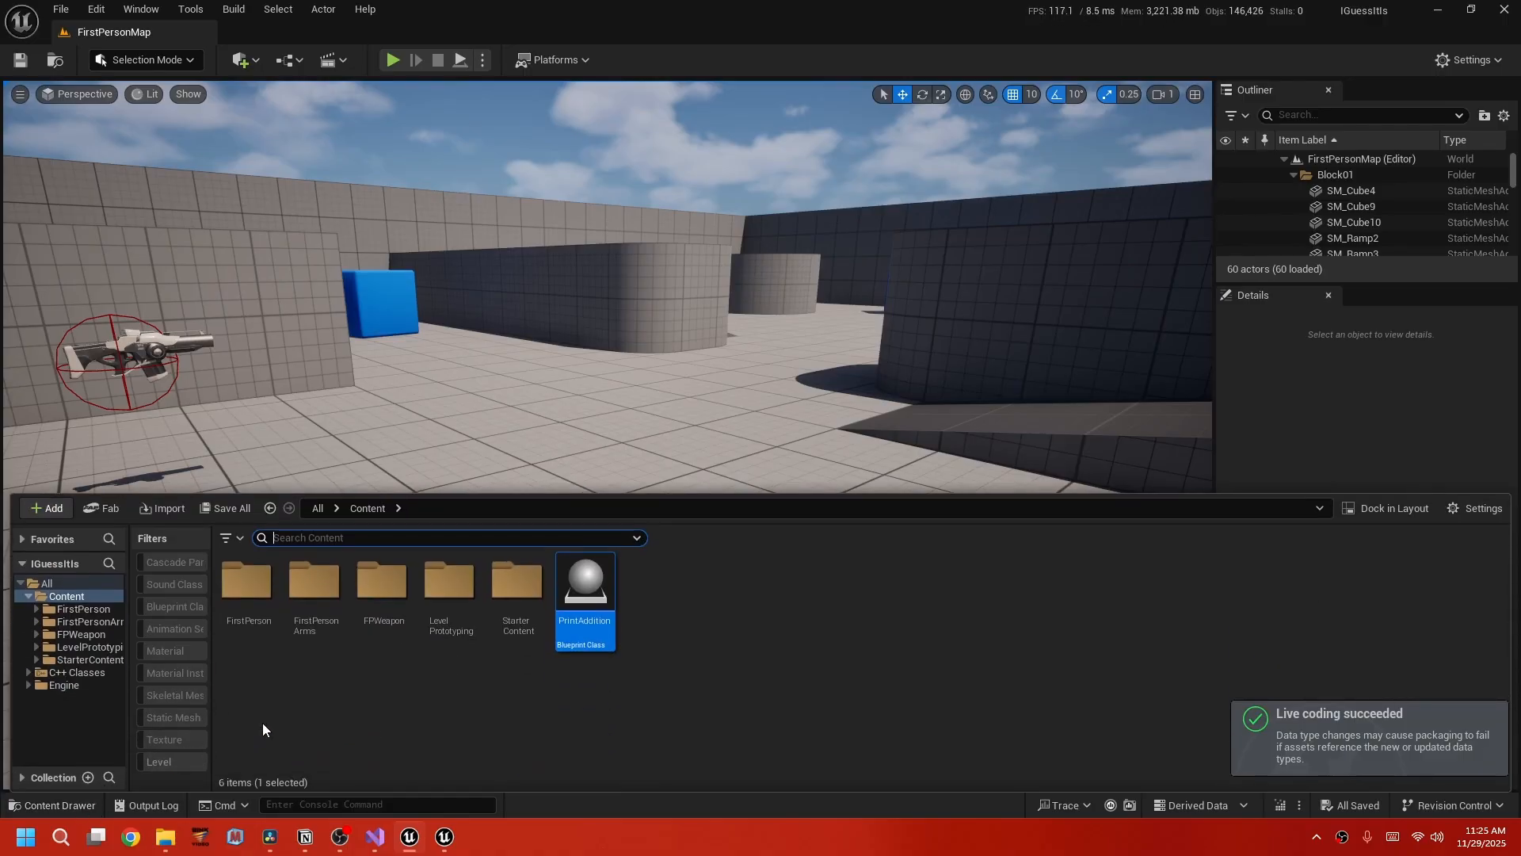
Open the PrintAddition Blueprint and refresh its Add 5Numbers node.
double_click(604, 600)
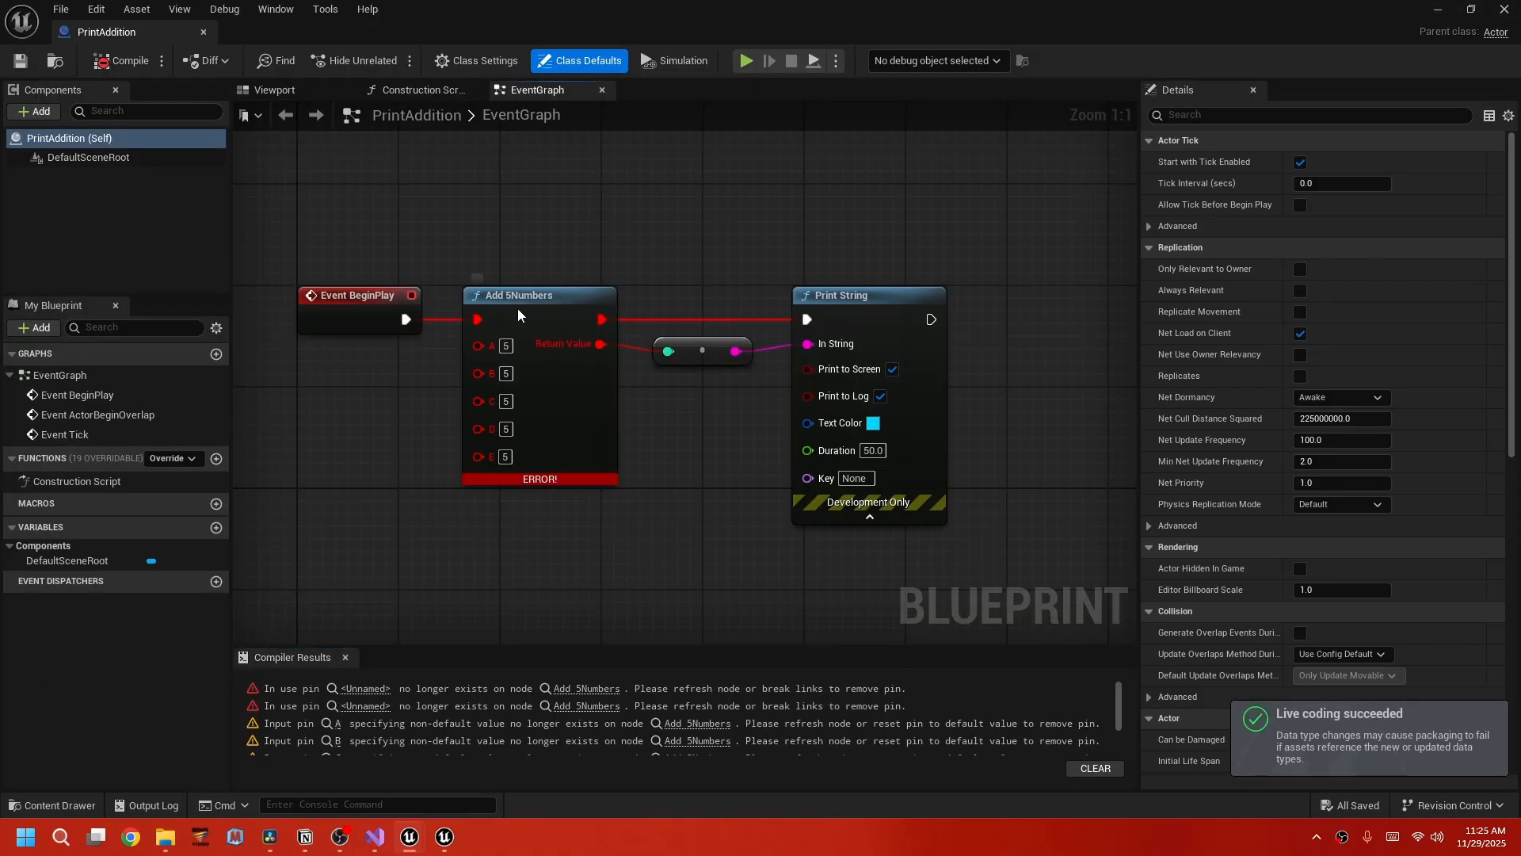
mouse_move(518, 315)
mouse_down()
mouse_move(556, 290)
mouse_move(544, 310)
mouse_up()
right_click(555, 293)
click(619, 410)
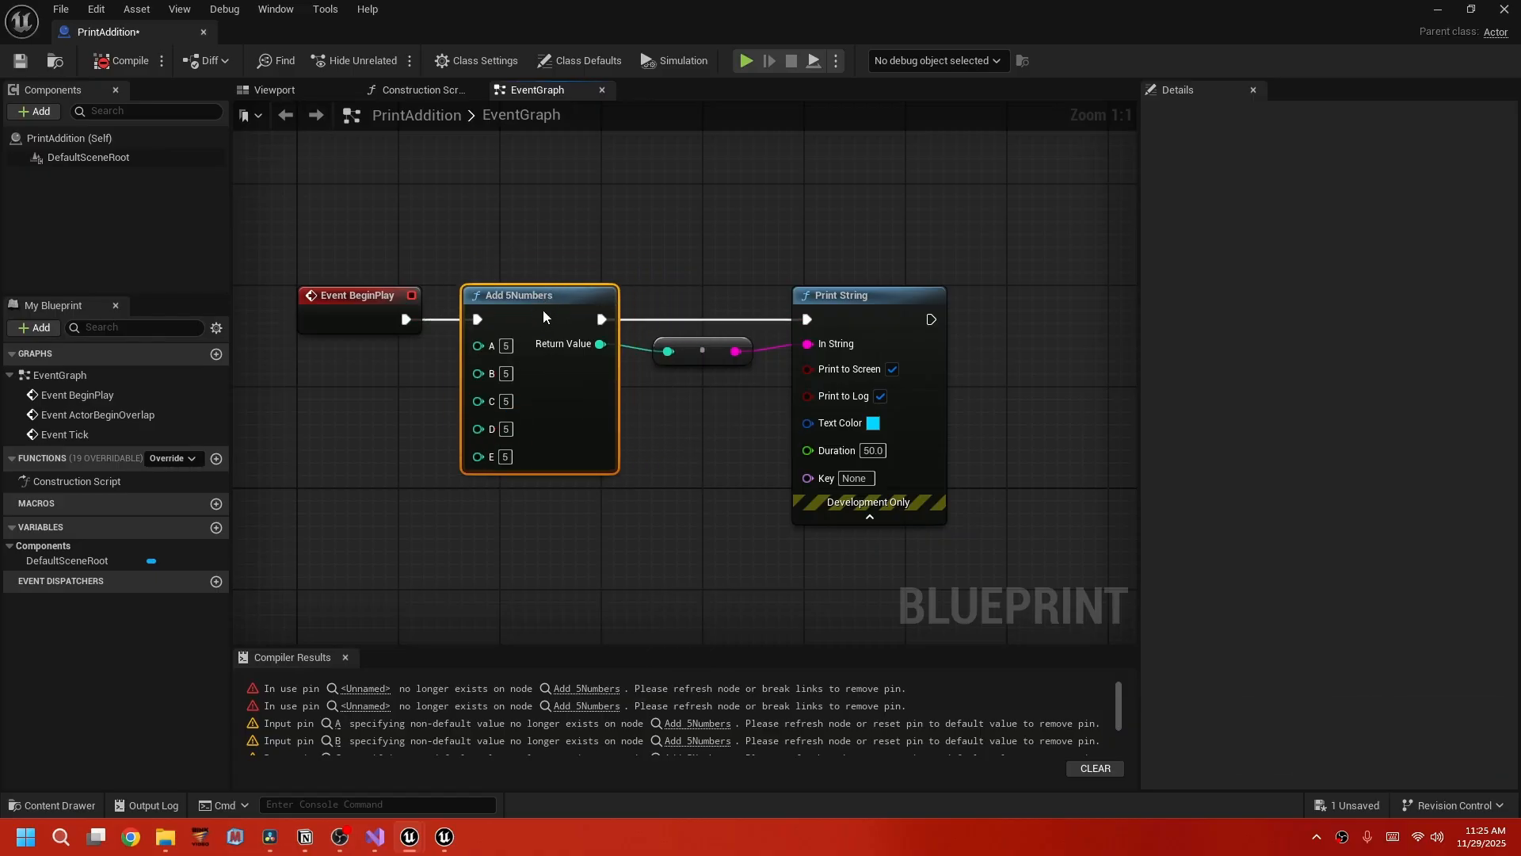
Close the Blueprint window and exit the Unreal Editor, saving the modified PrintAddition asset.
click(1503, 10)
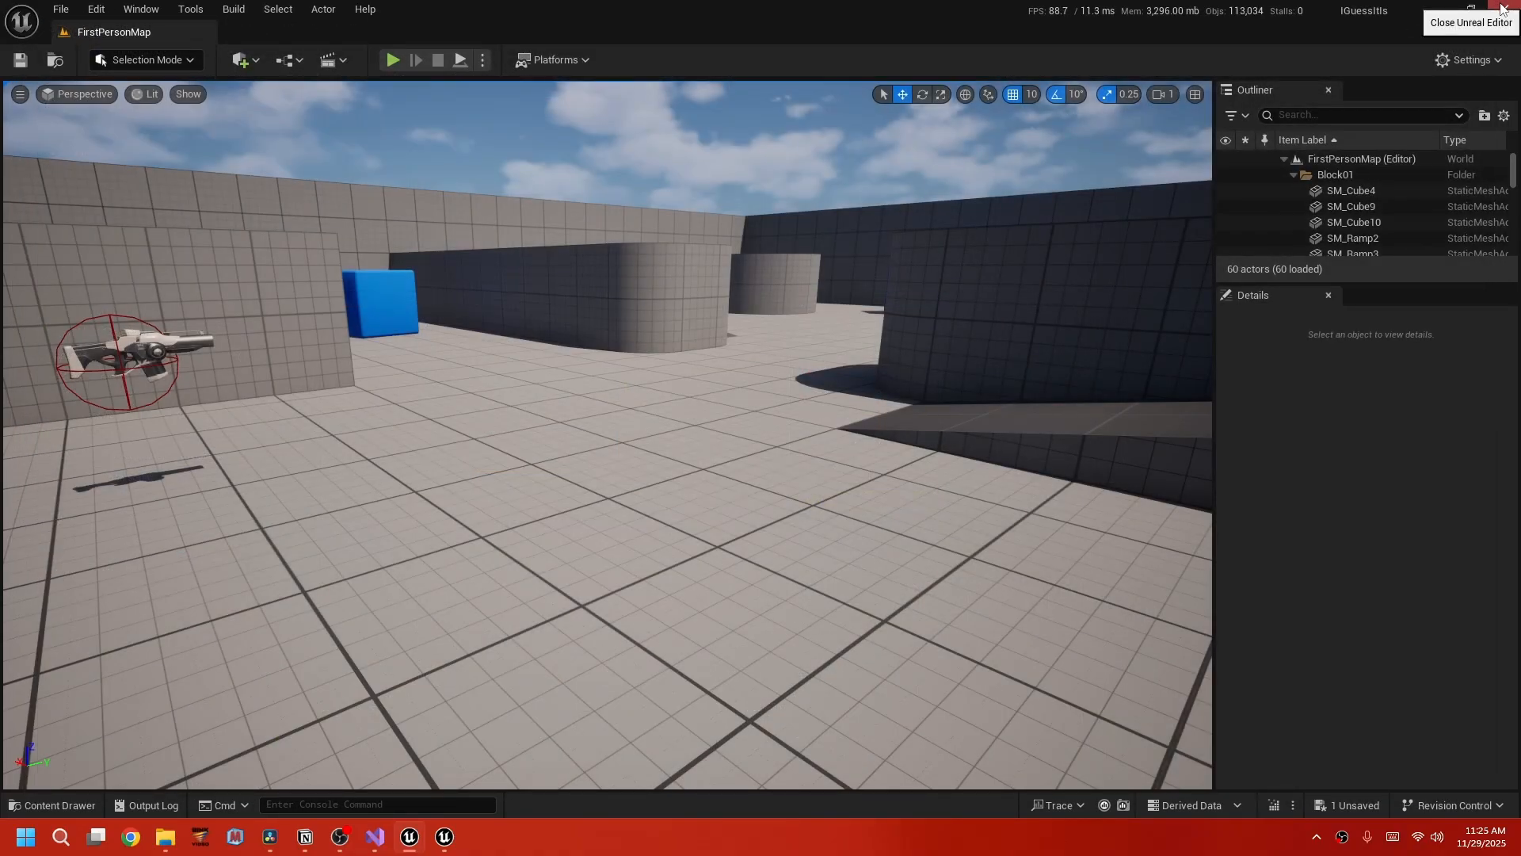
click(1503, 10)
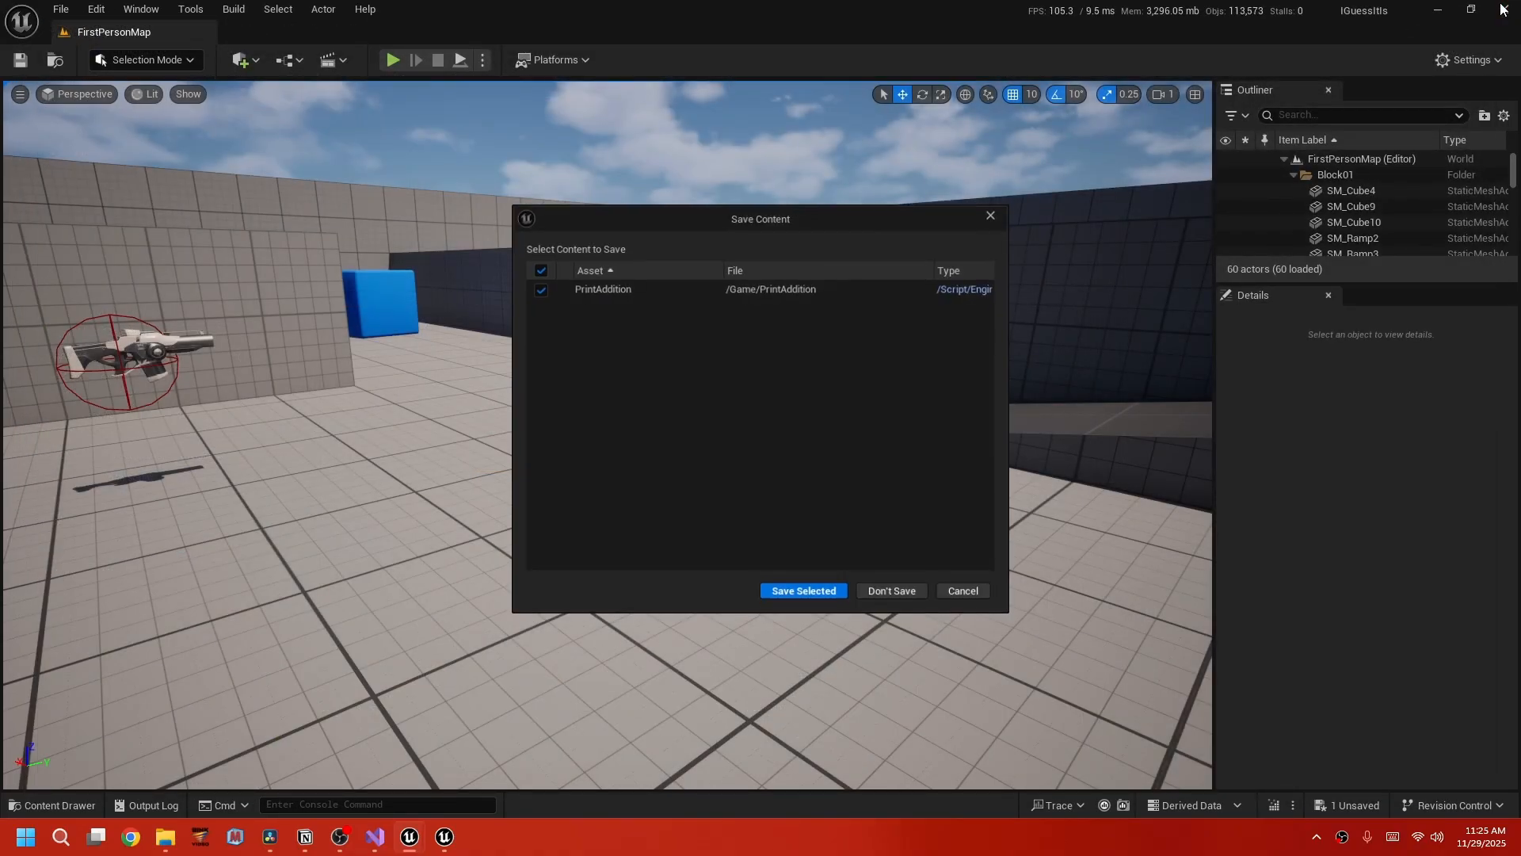
click(791, 601)
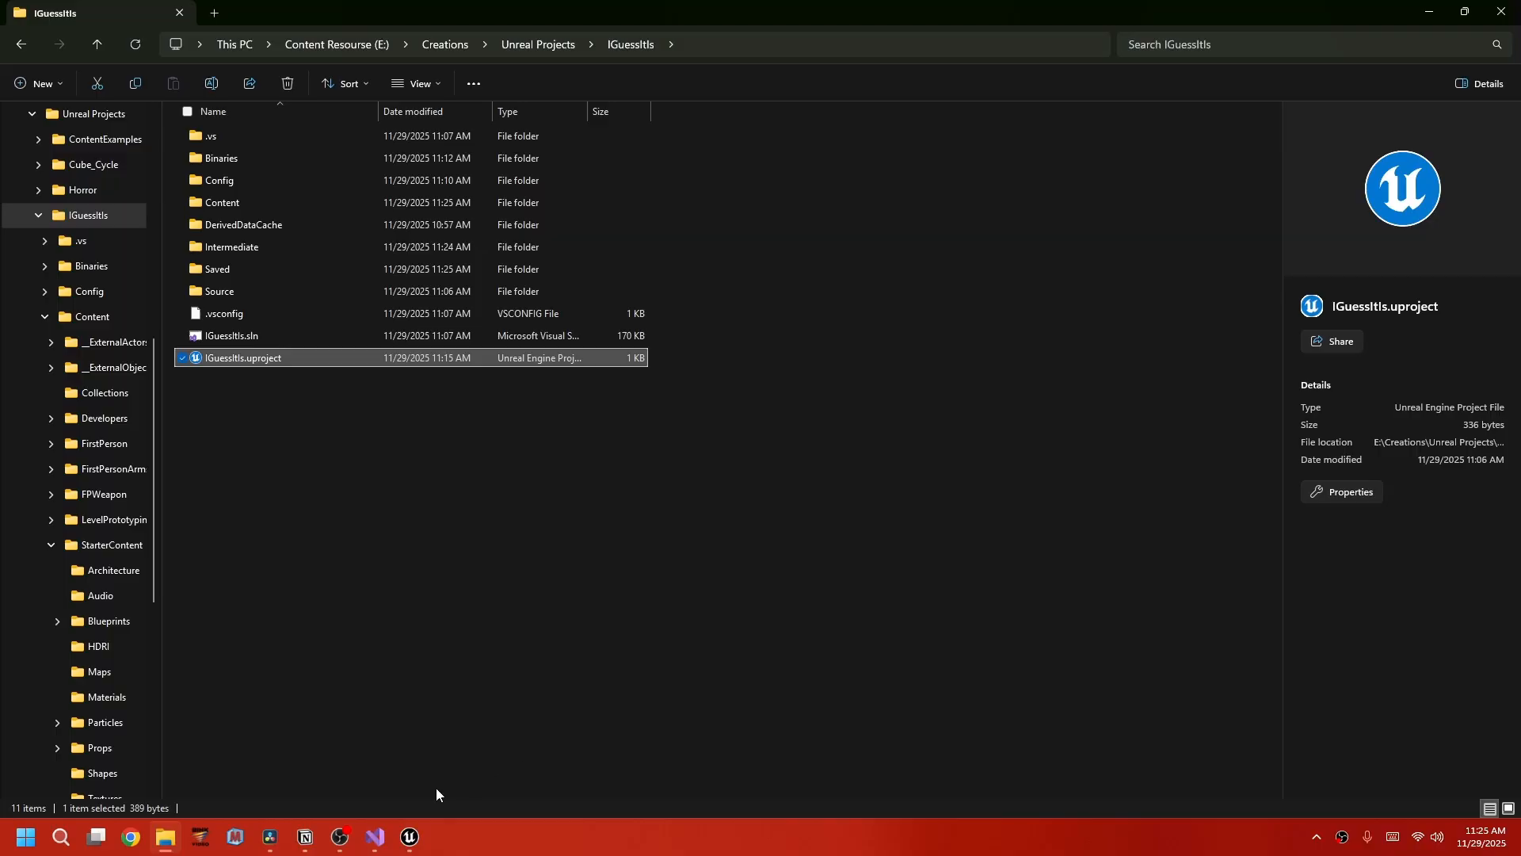
Switch to Visual Studio, build the IGuessItIs project from the Games folder of the solution, and close Visual Studio.
click(377, 837)
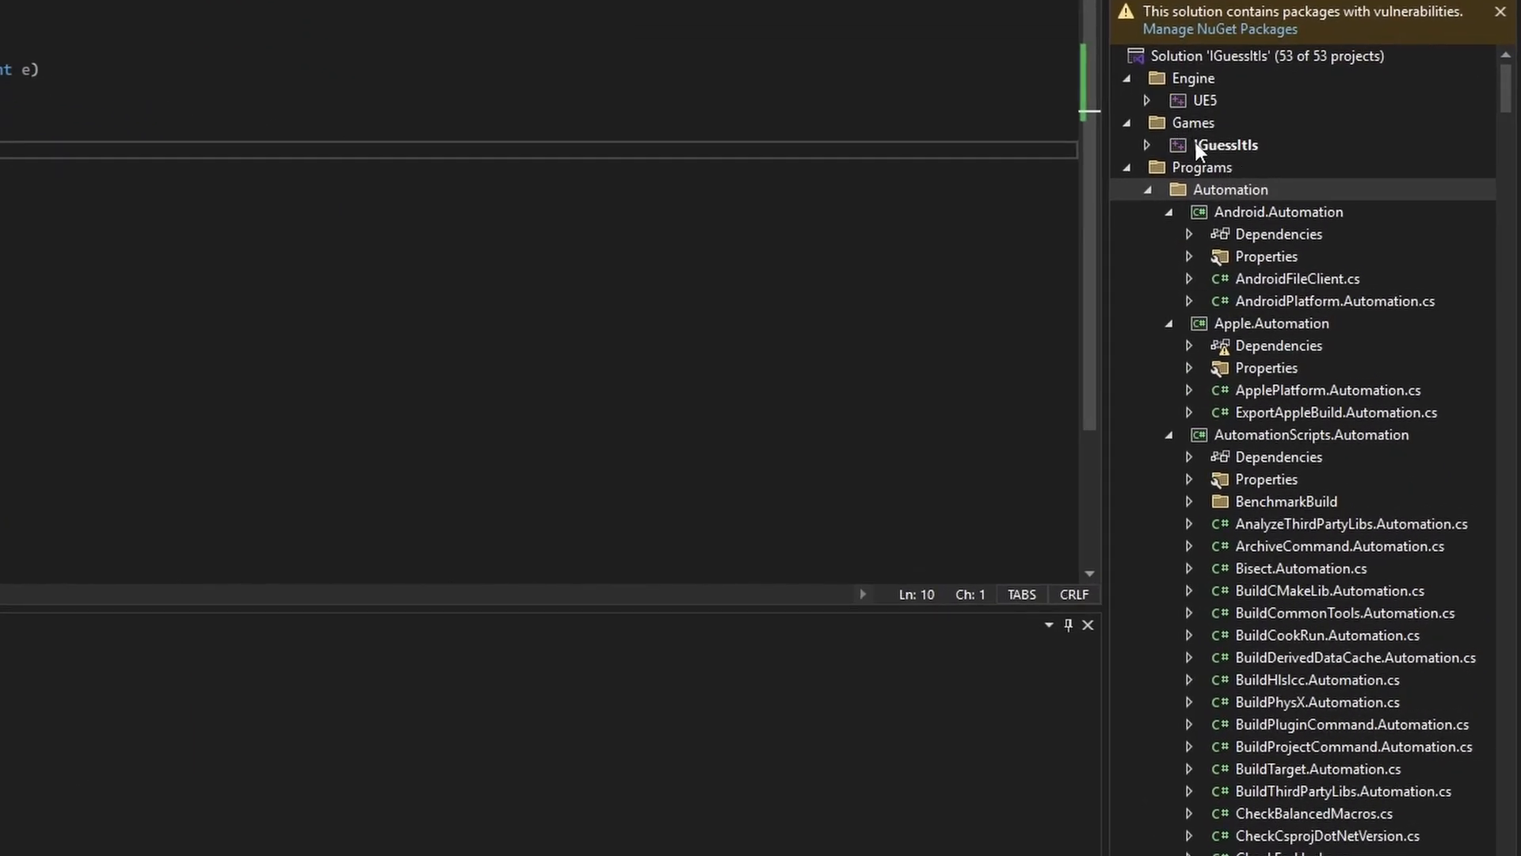
click(1226, 141)
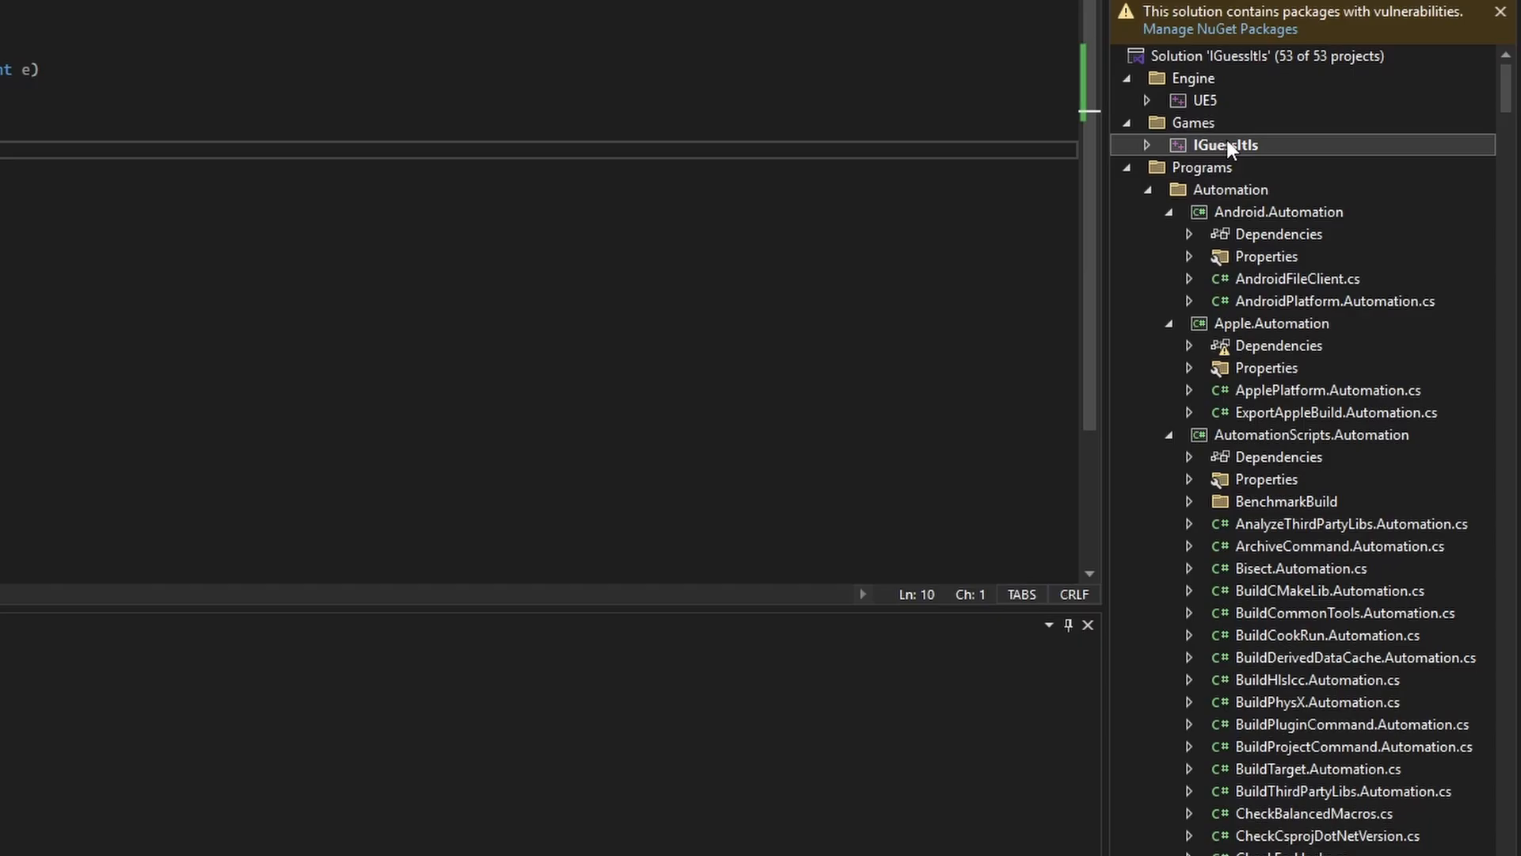
click(1200, 103)
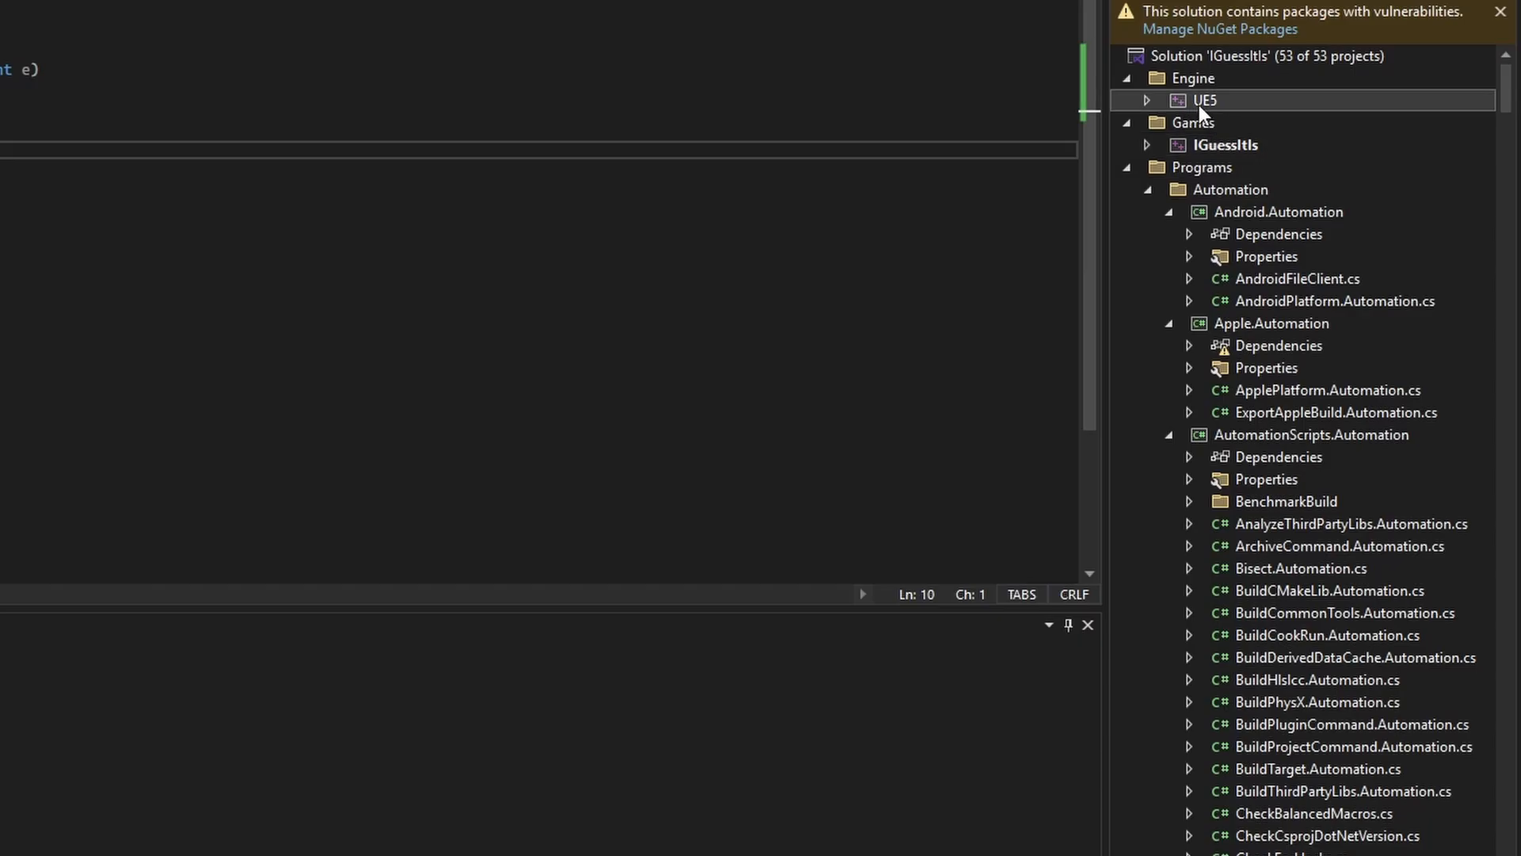
click(1220, 147)
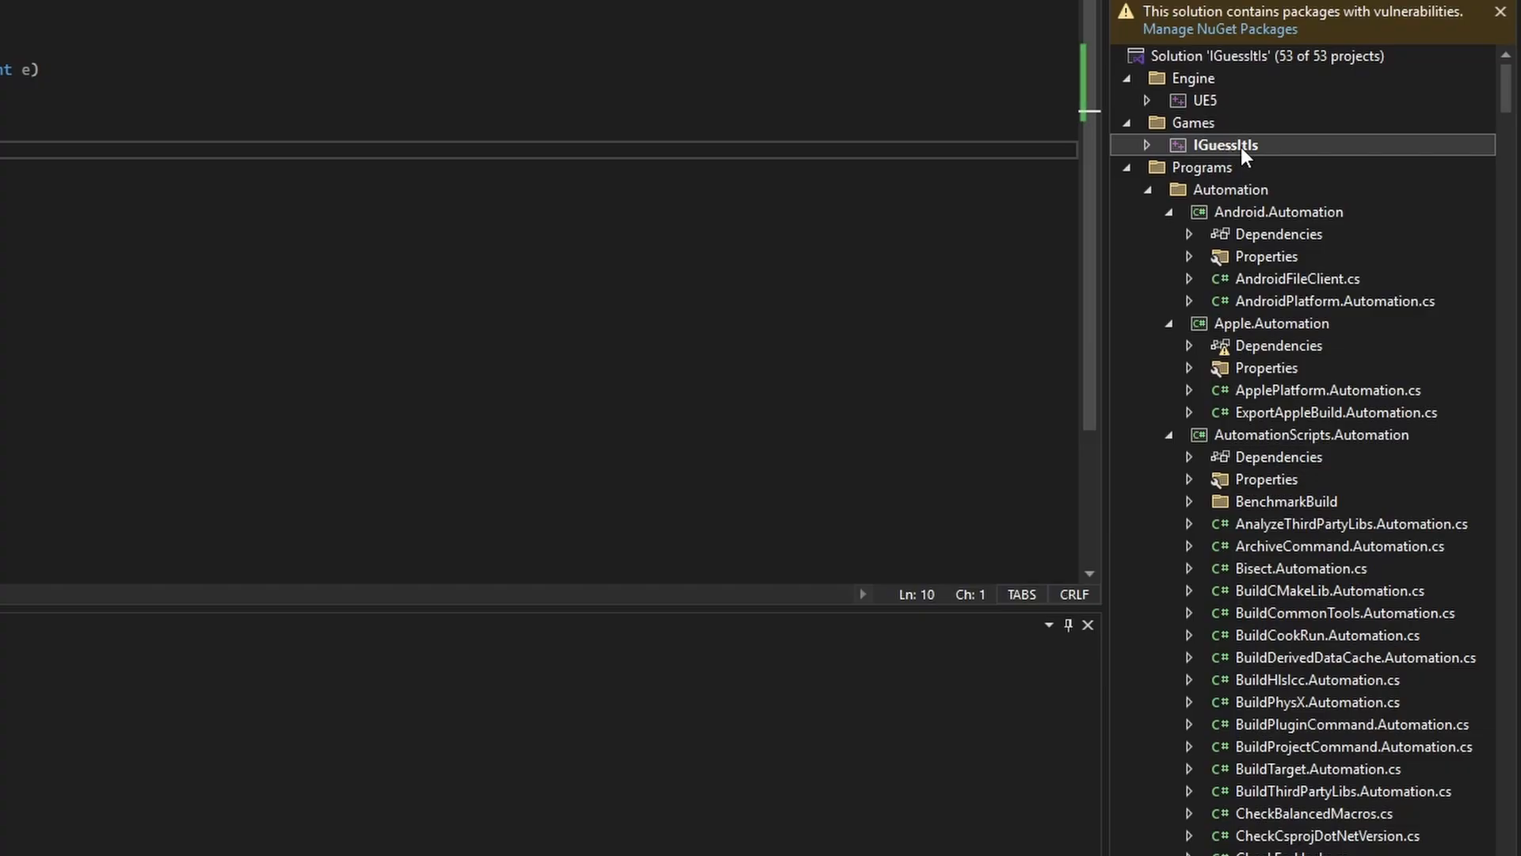
right_click(1204, 145)
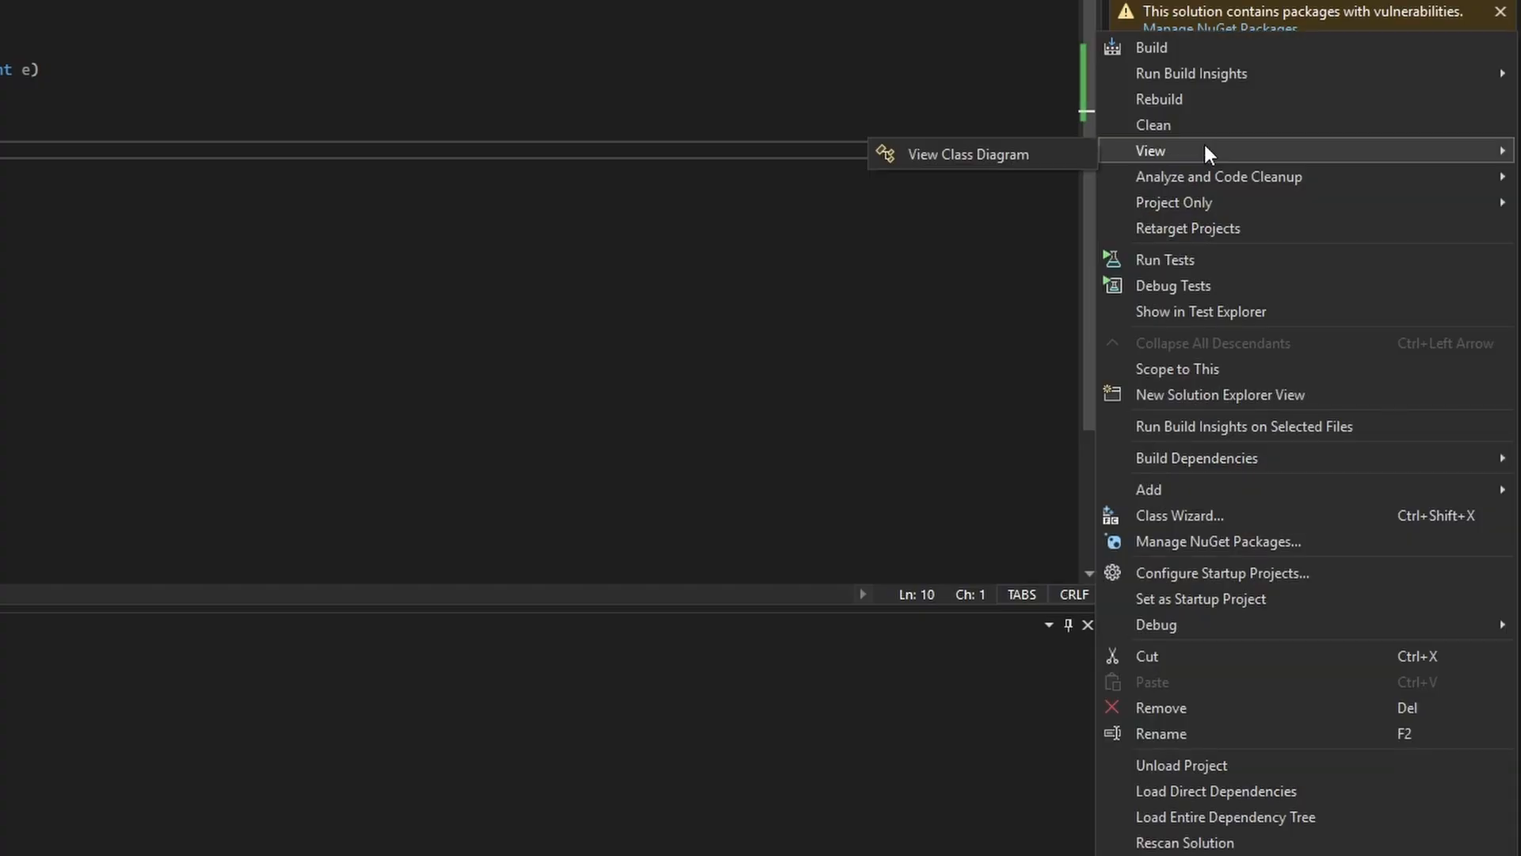
click(1157, 49)
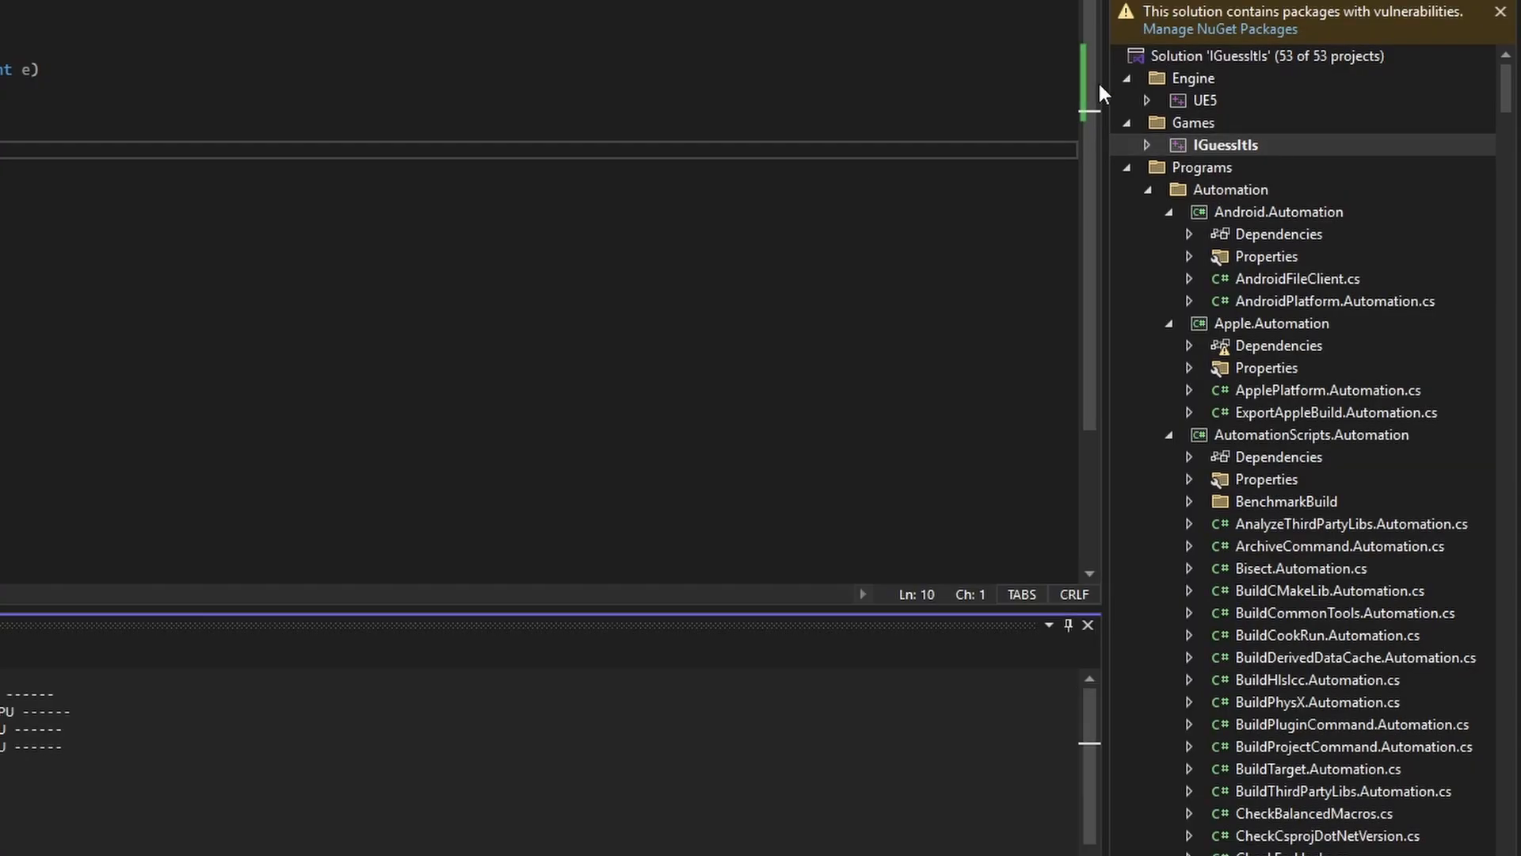
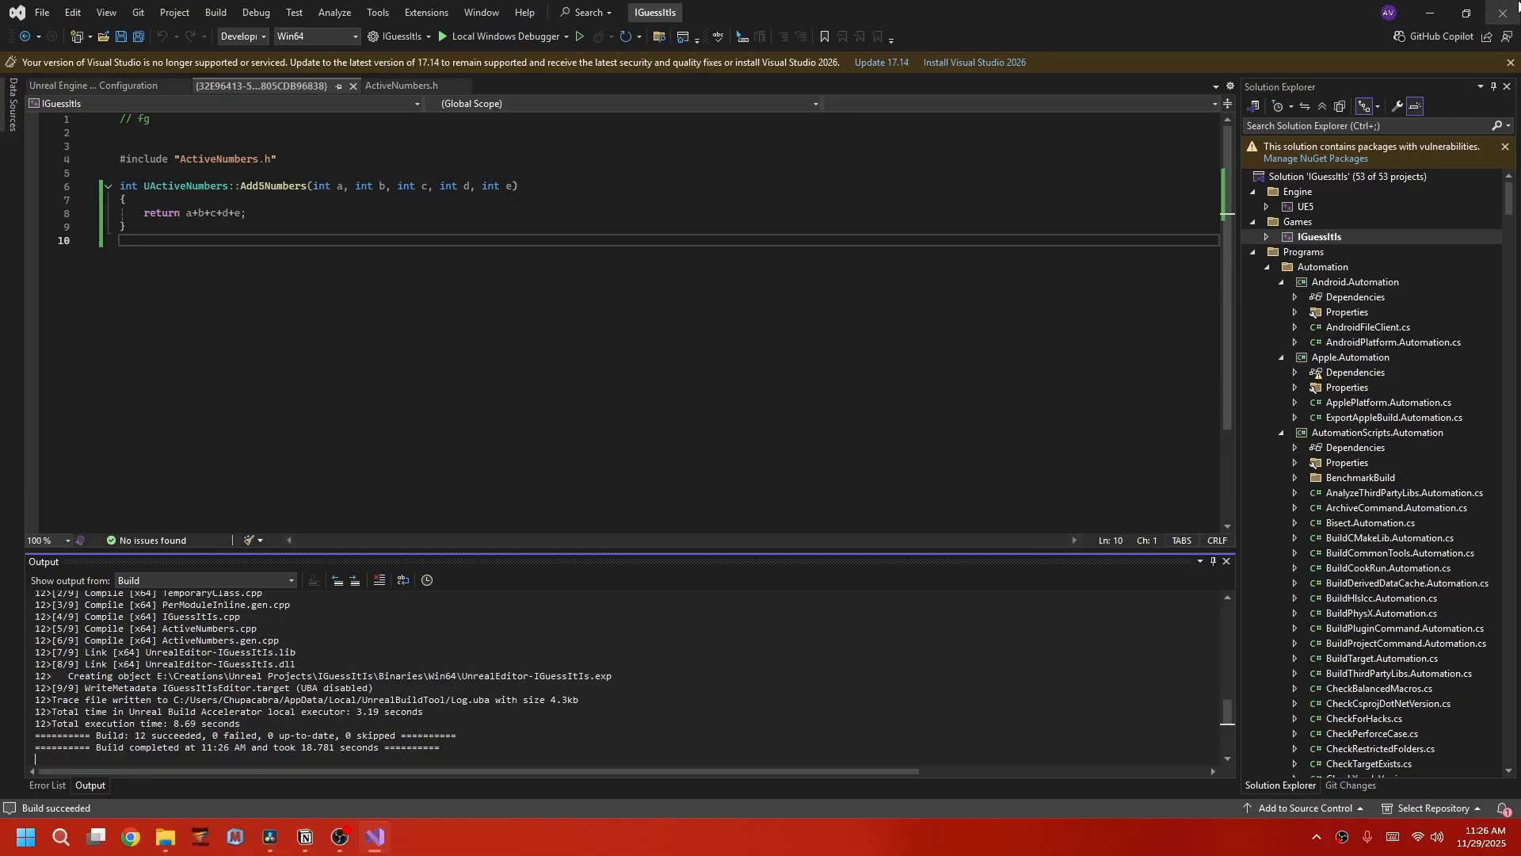
click(1515, 8)
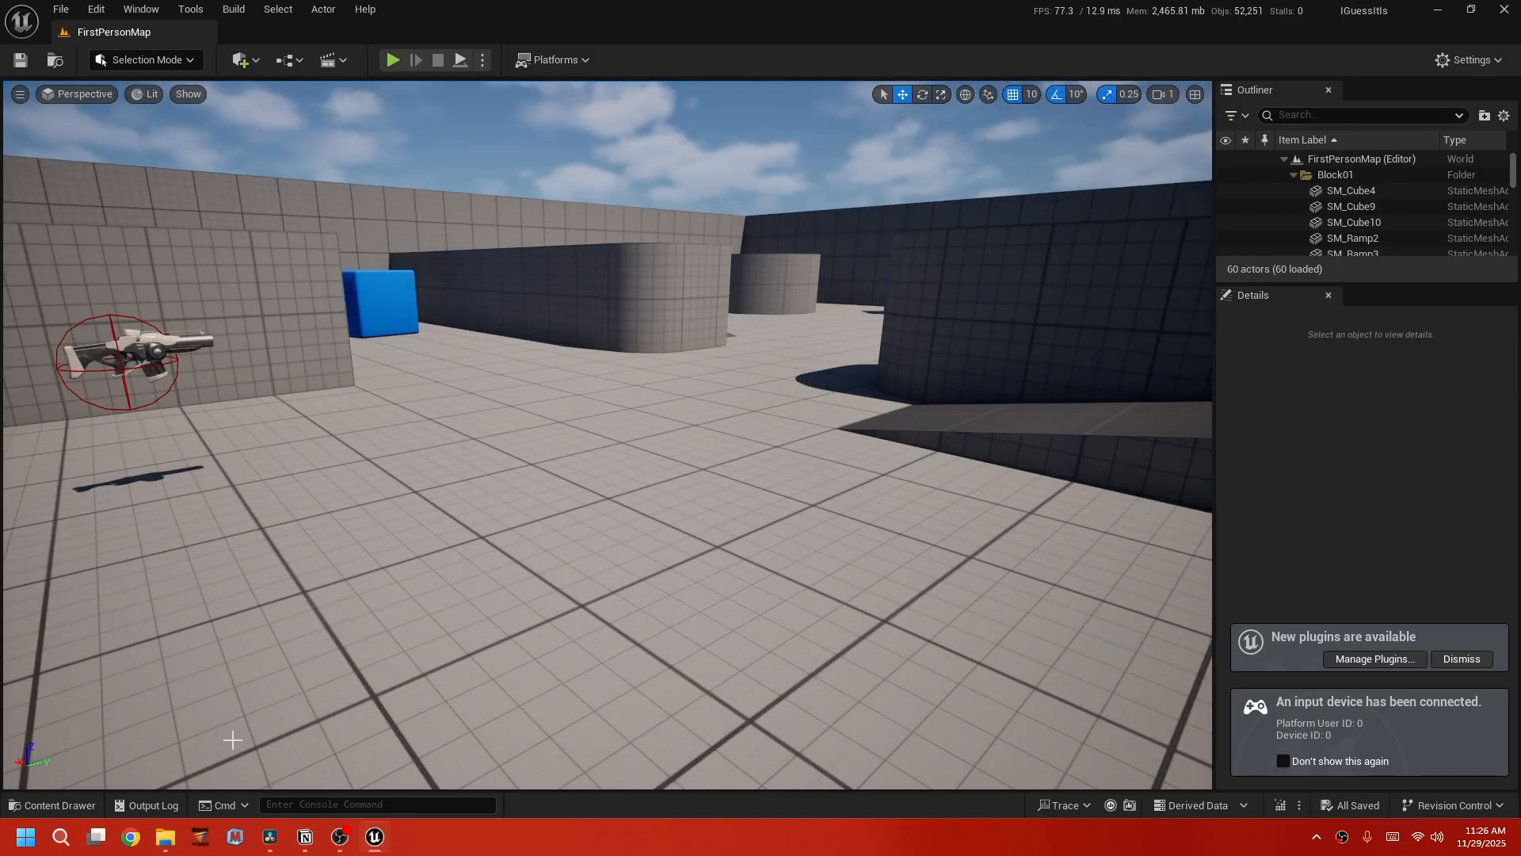
In the relaunched Unreal Editor, open the PrintAddition Blueprint and check its Add 5Numbers node by nudging it in the Event Graph.
click(53, 805)
double_click(585, 587)
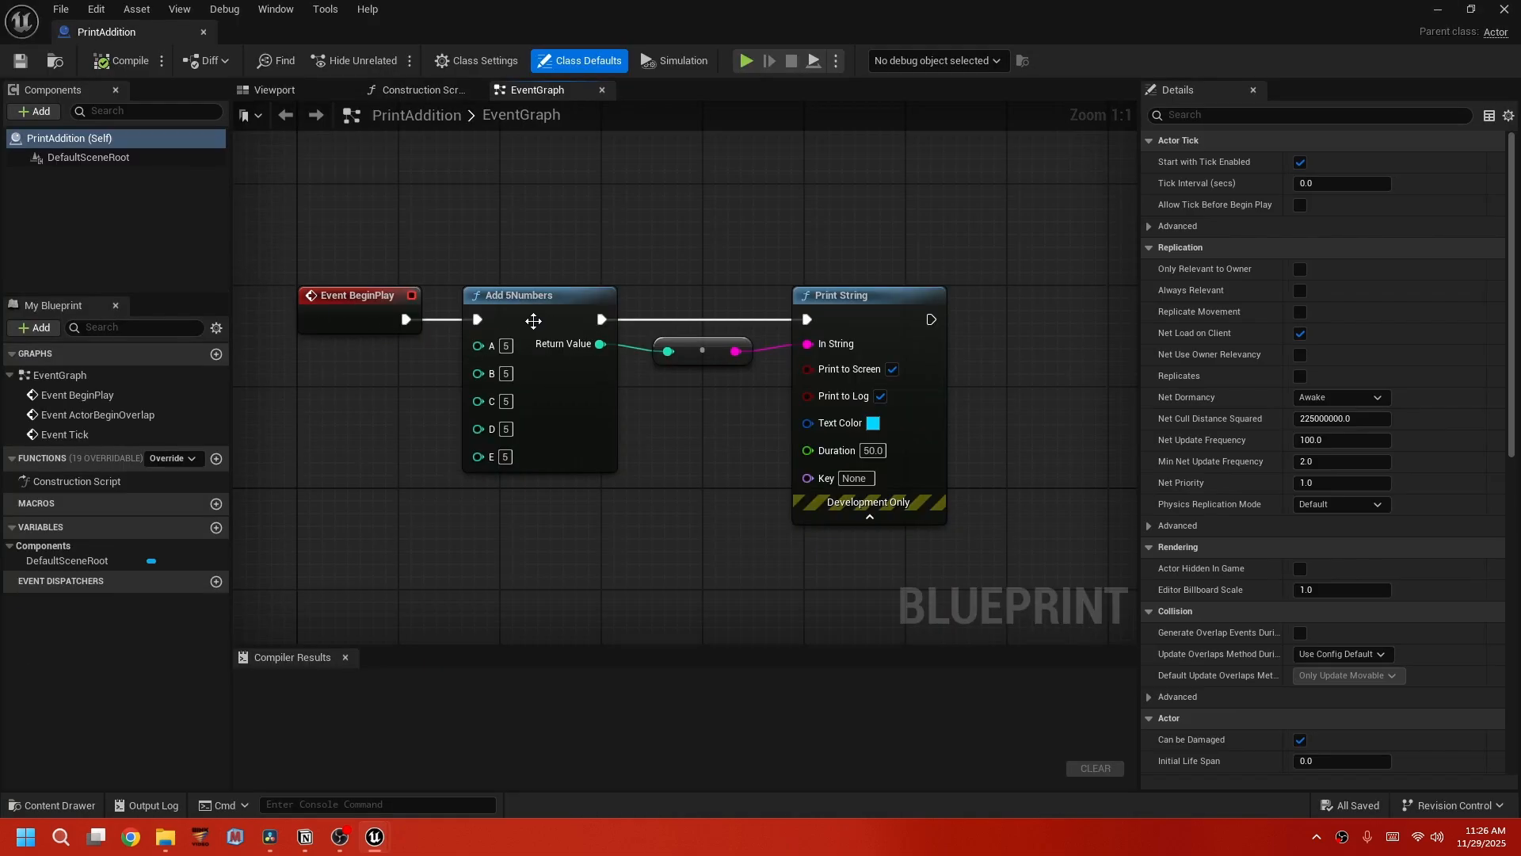
drag(533, 313, 521, 261)
drag(587, 293, 529, 308)
click(535, 297)
click(332, 422)
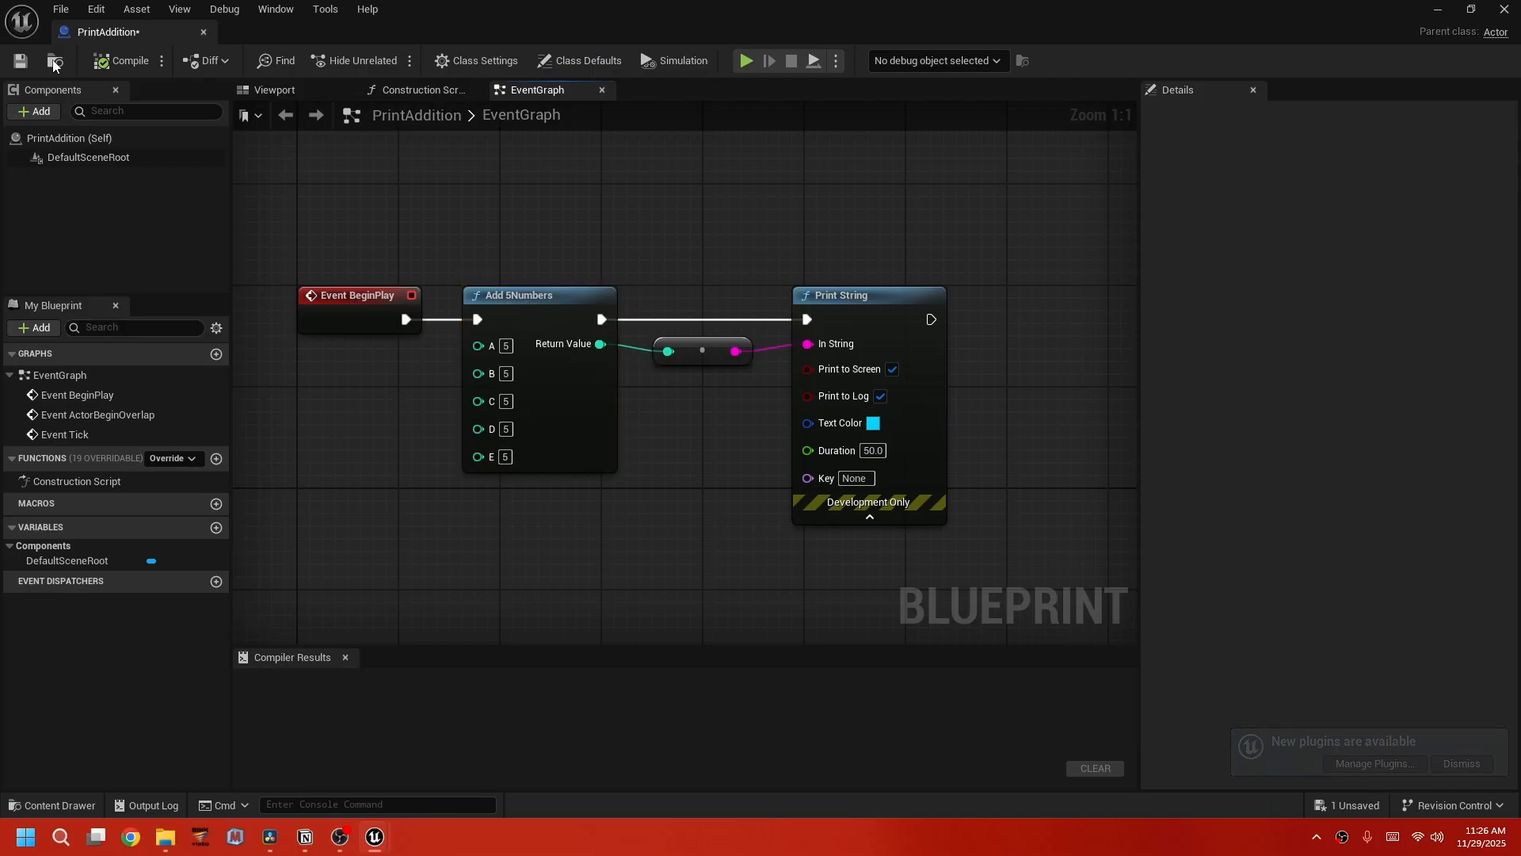
Save and close the PrintAddition Blueprint, run the level to test the printed sum, and stop the play session.
click(20, 60)
click(203, 31)
click(384, 59)
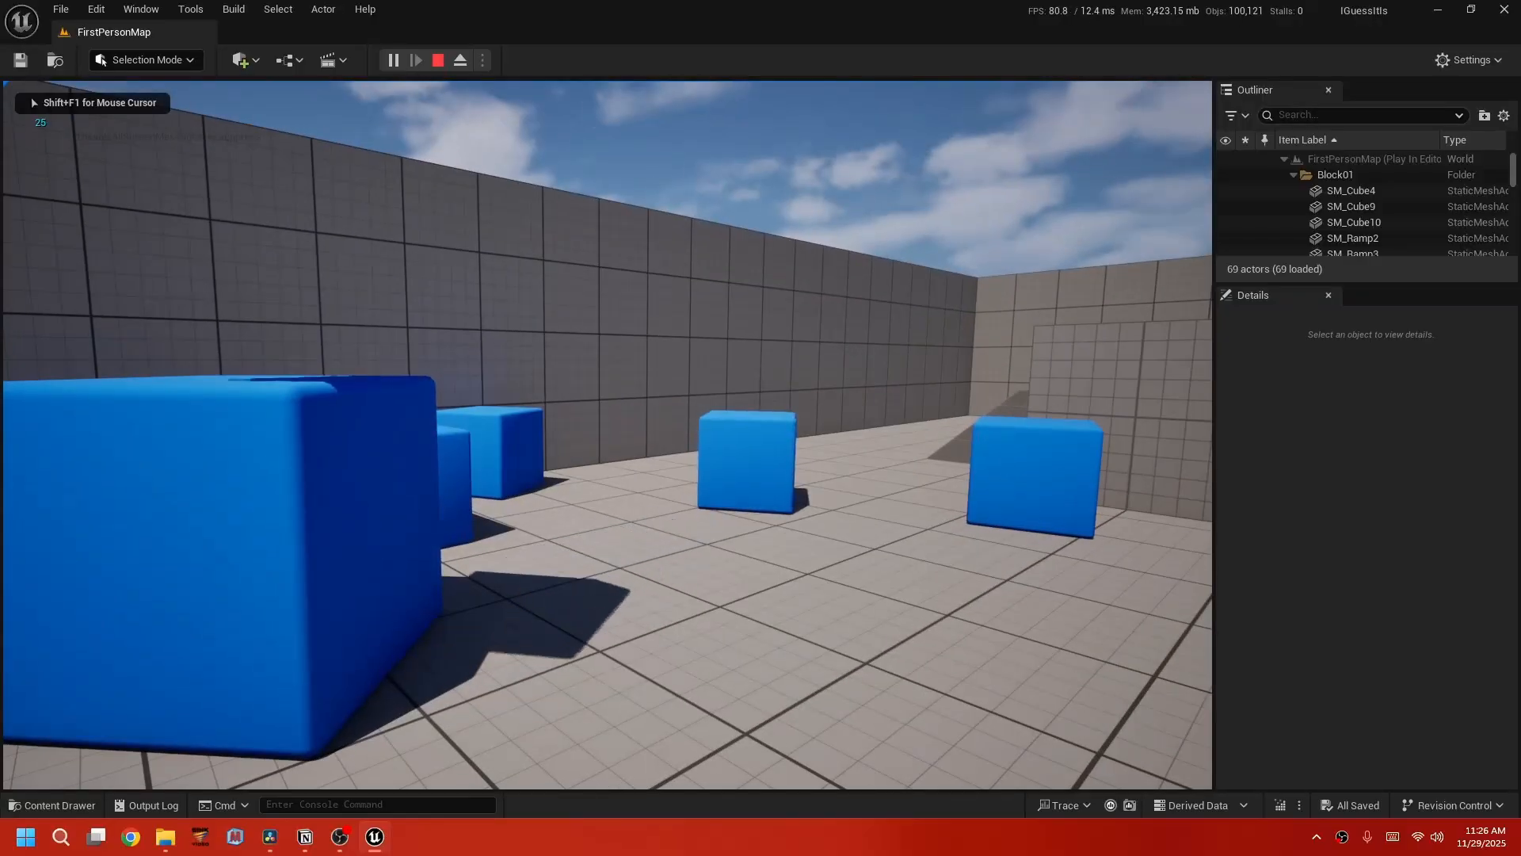
key(Escape)
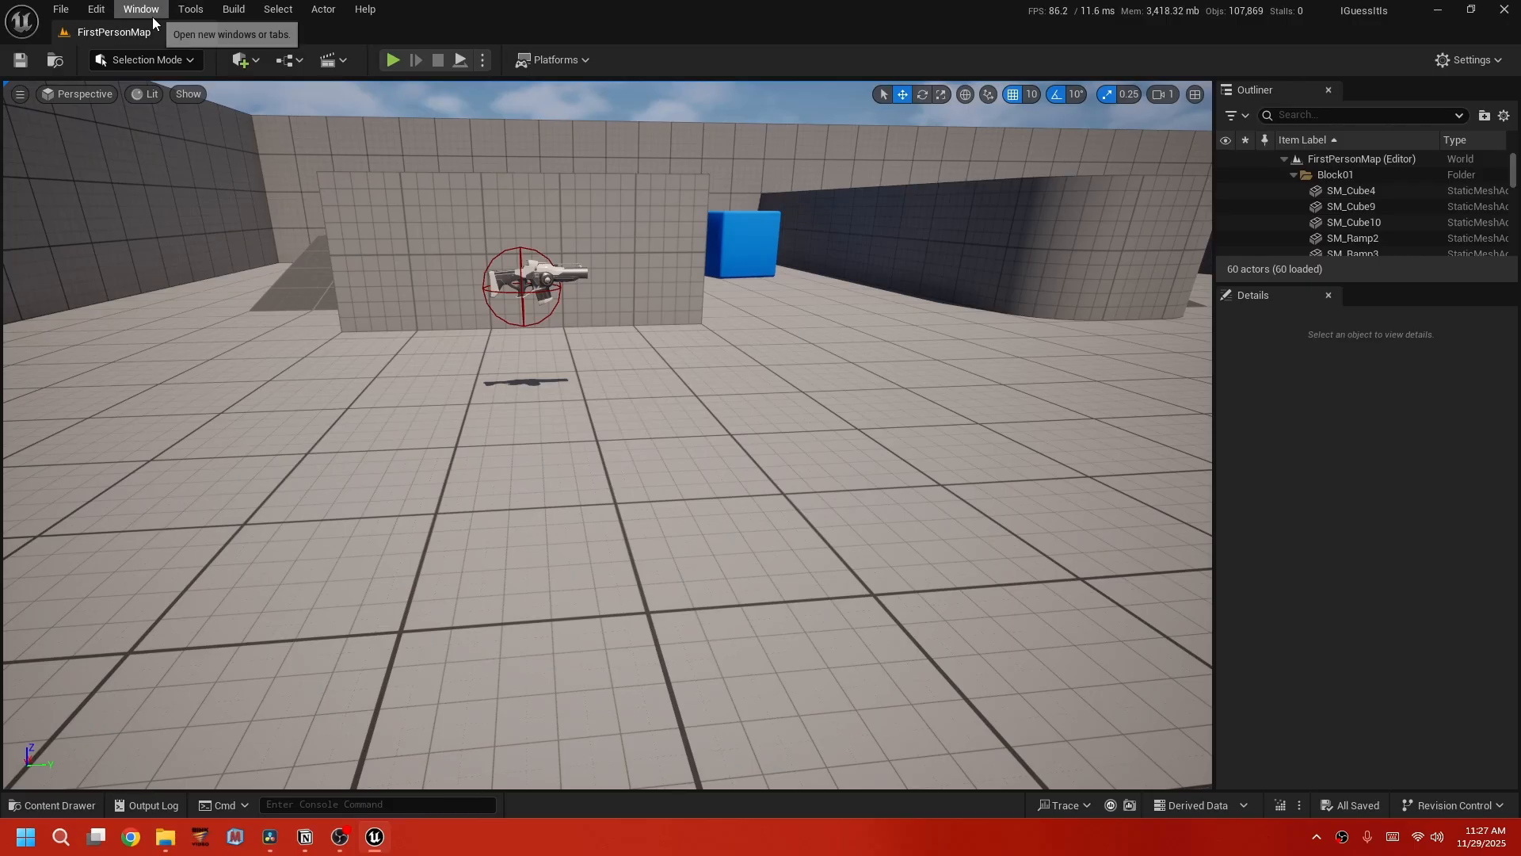
Open the project settings for the Windows platform and examine the Game Icon's default image and dimensions.
click(126, 8)
click(123, 8)
click(99, 11)
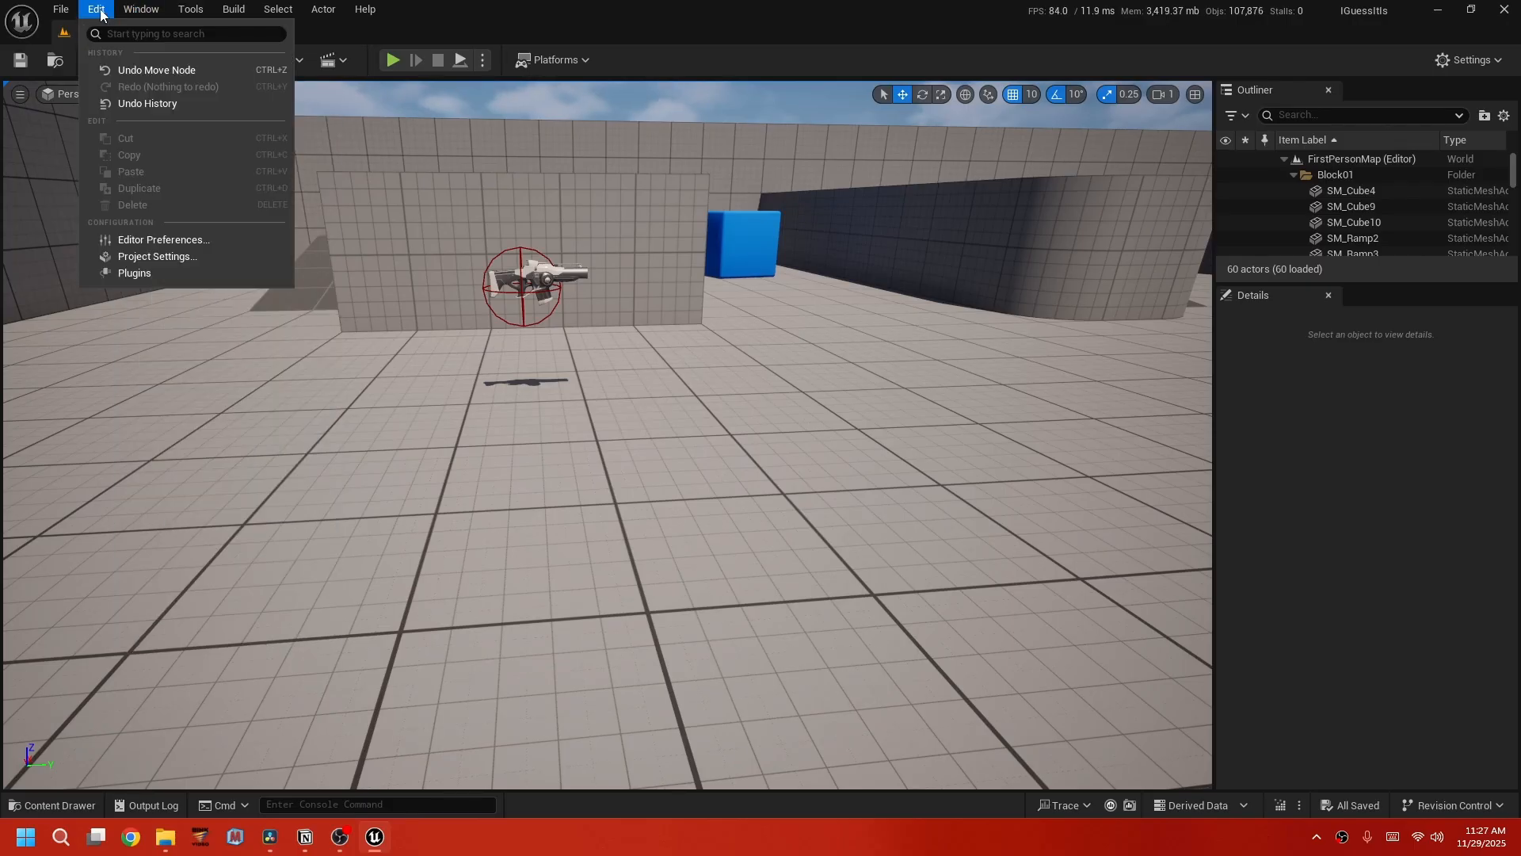
click(175, 256)
scroll(192, 274, down, 15)
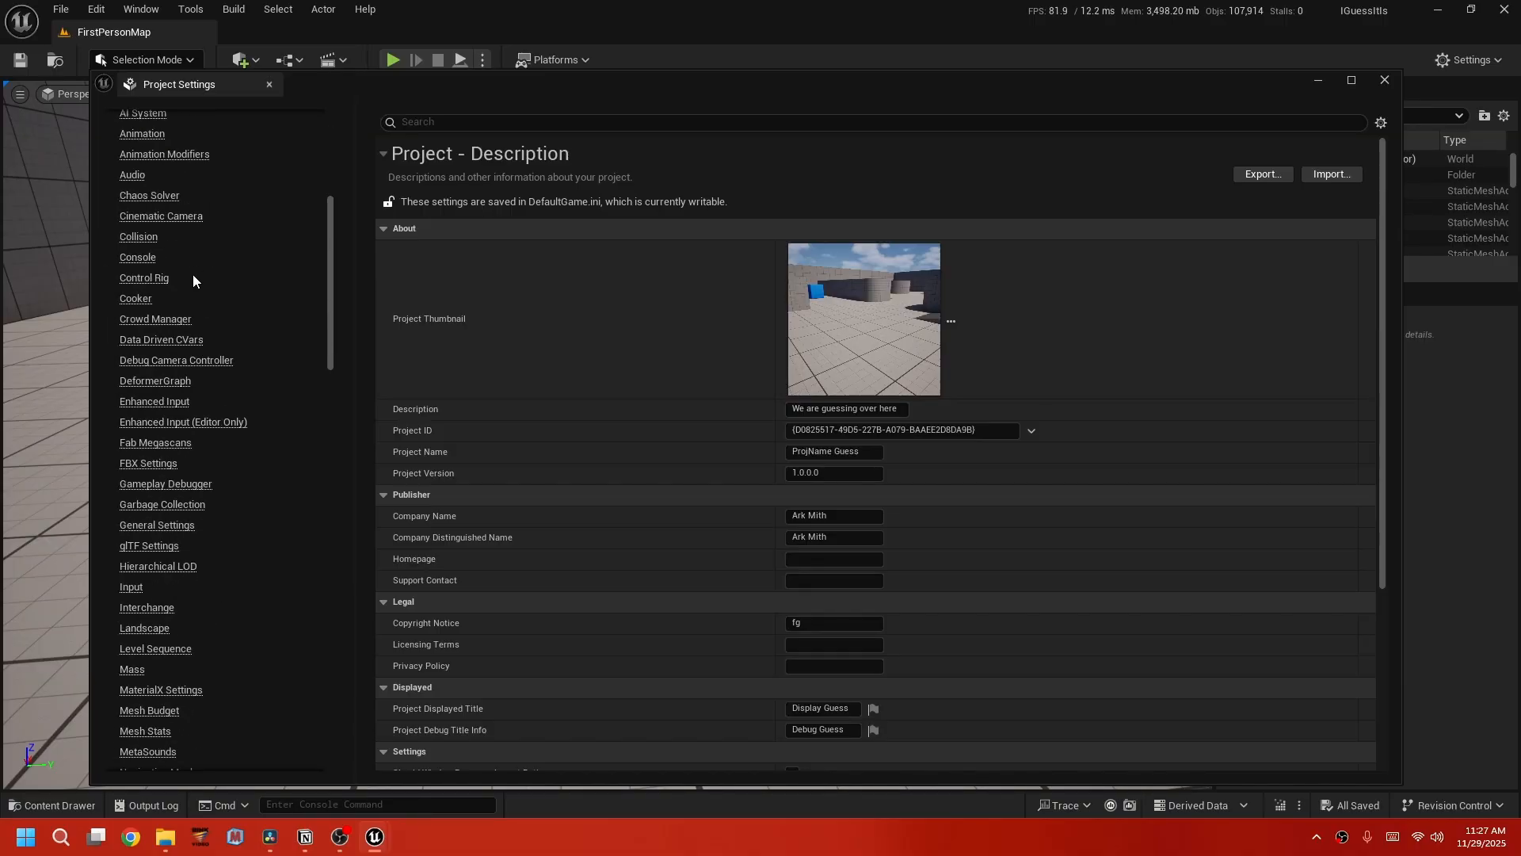
scroll(192, 274, down, 12)
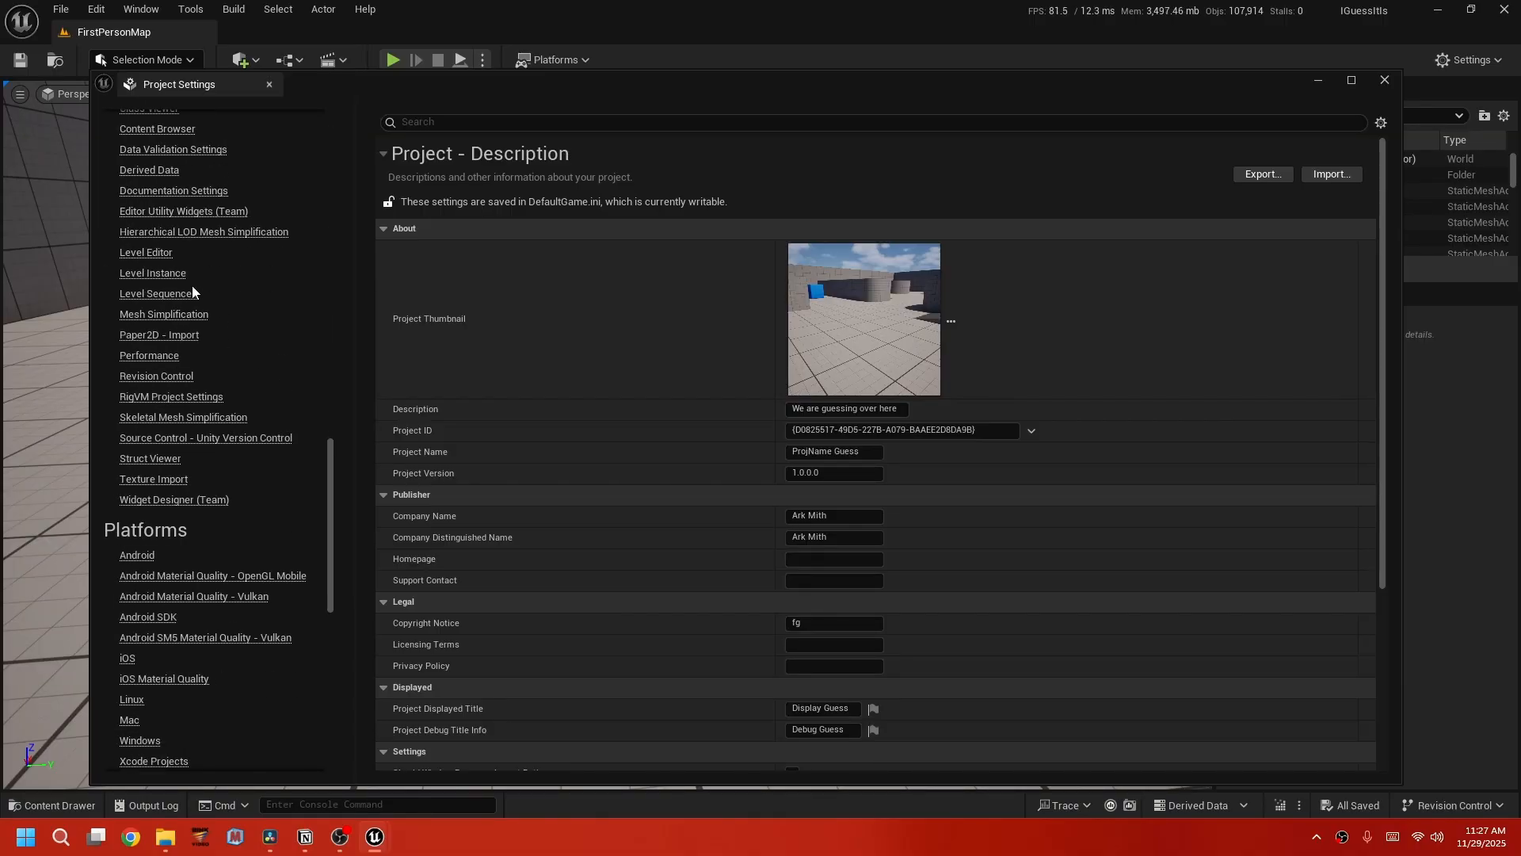
click(150, 591)
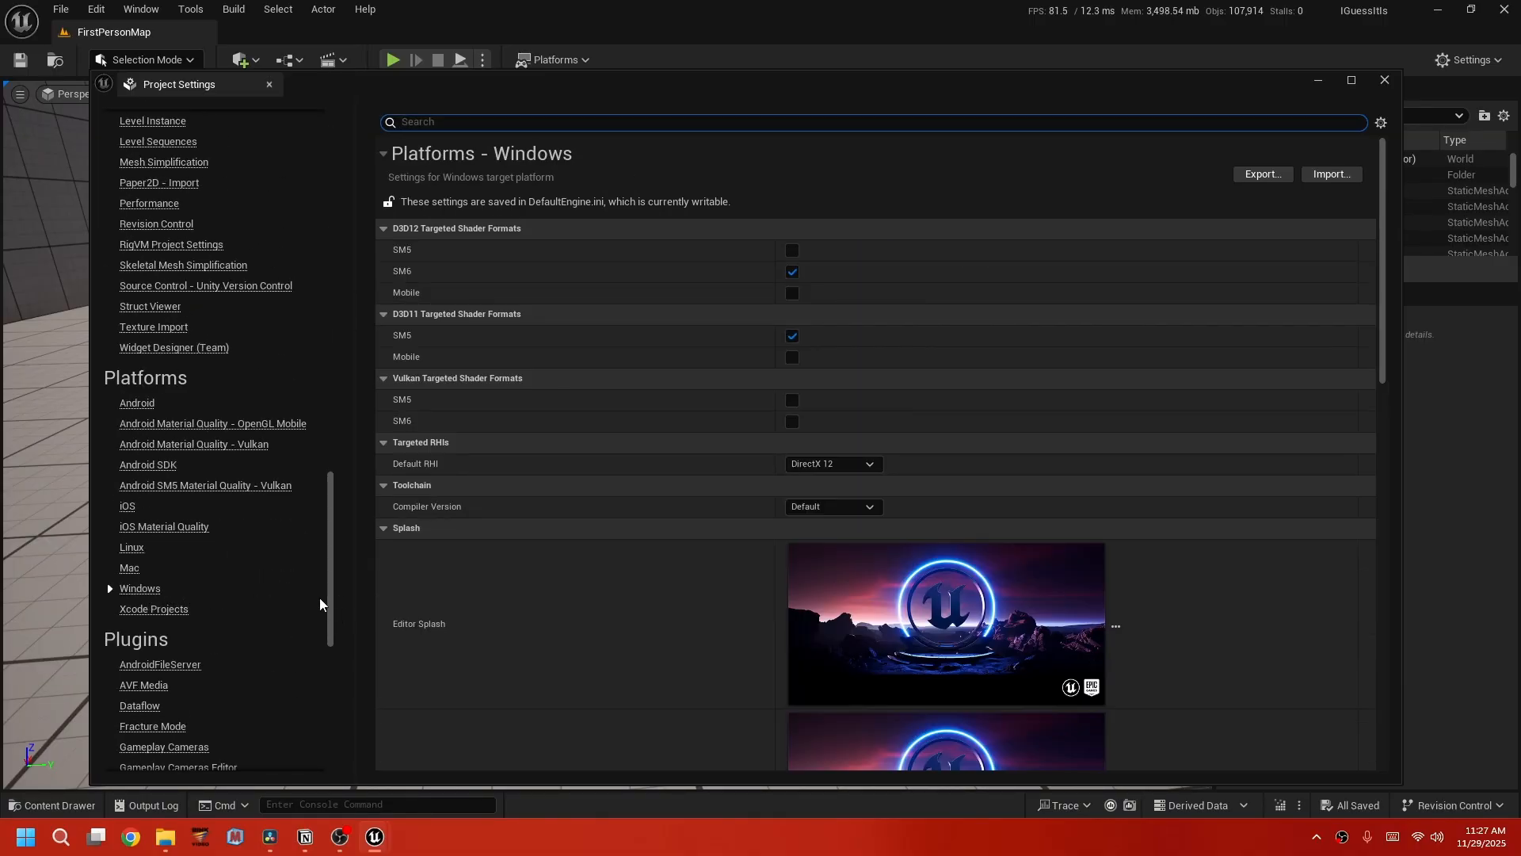
scroll(533, 560, down, 3)
scroll(545, 552, down, 7)
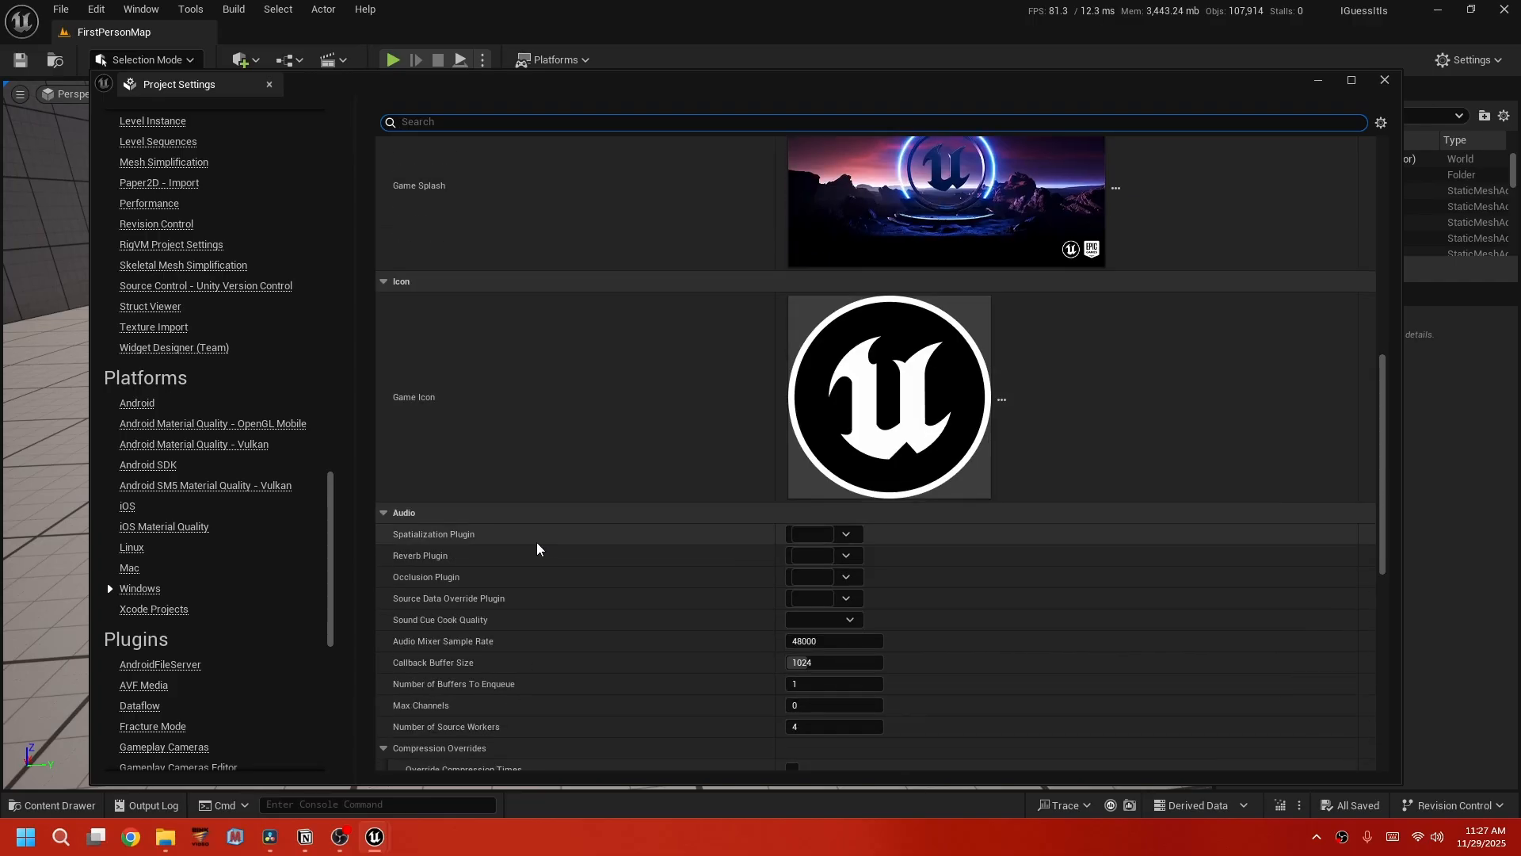
mouse_move(924, 410)
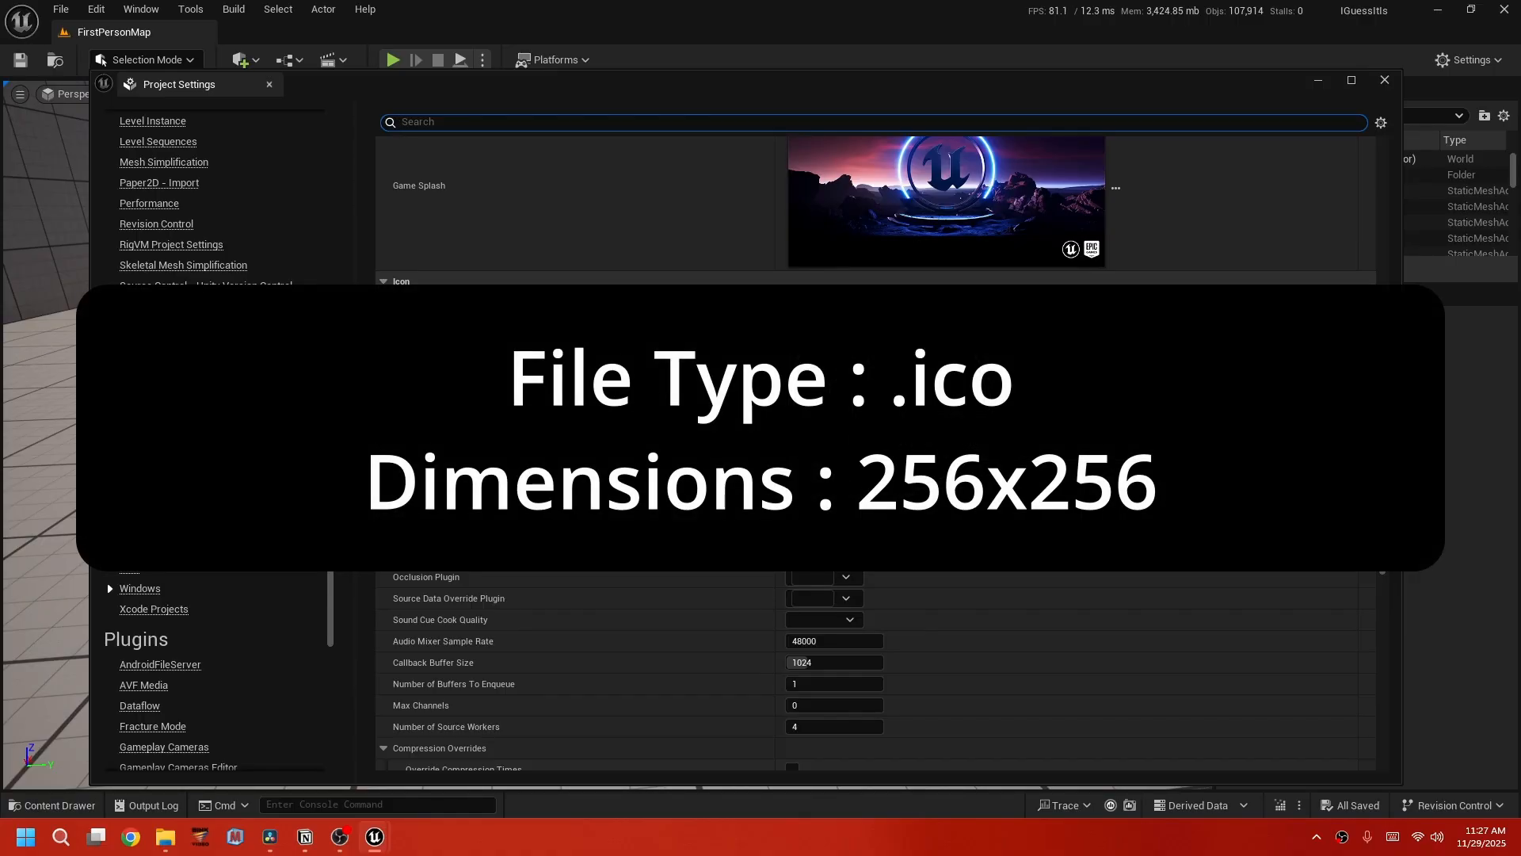
scroll(904, 457, up, 1)
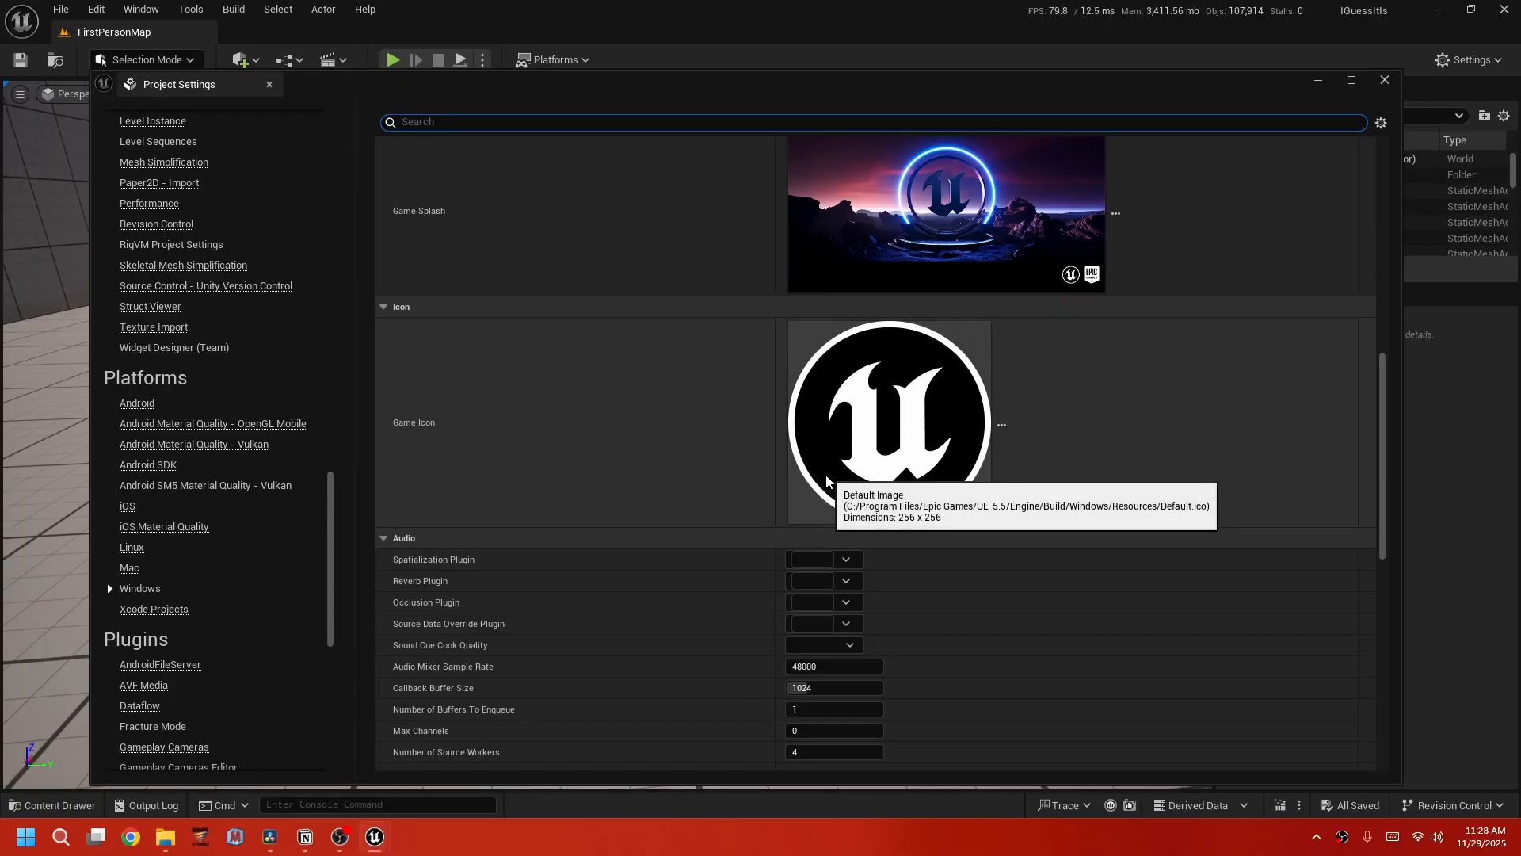
Switch to File Explorer, create a folder named Sprites inside the project's Content folder, open it, and minimize the window.
click(165, 836)
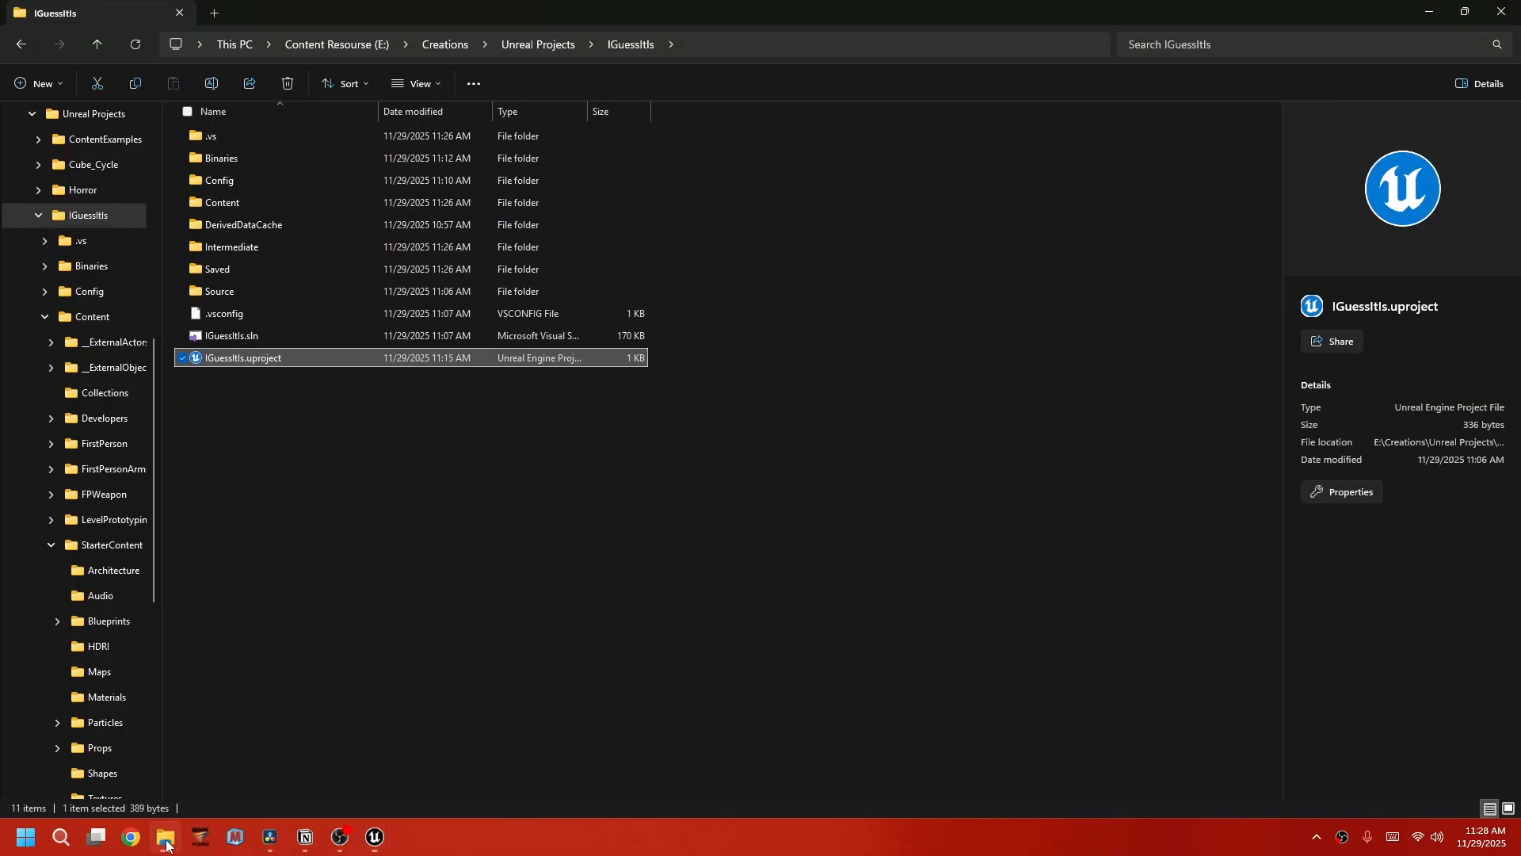
double_click(226, 202)
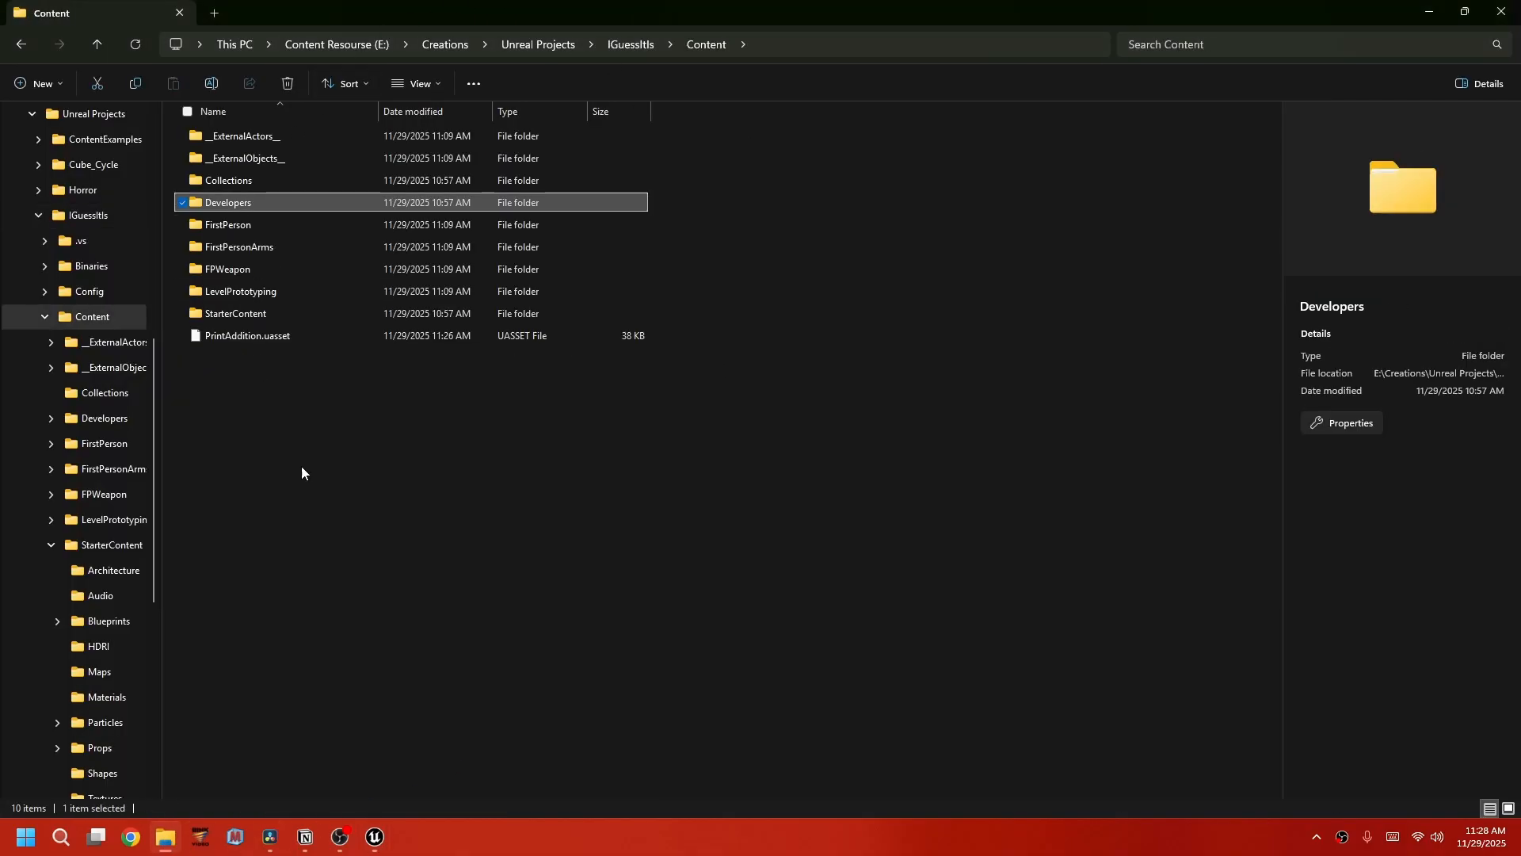
right_click(301, 461)
mouse_move(506, 564)
click(577, 559)
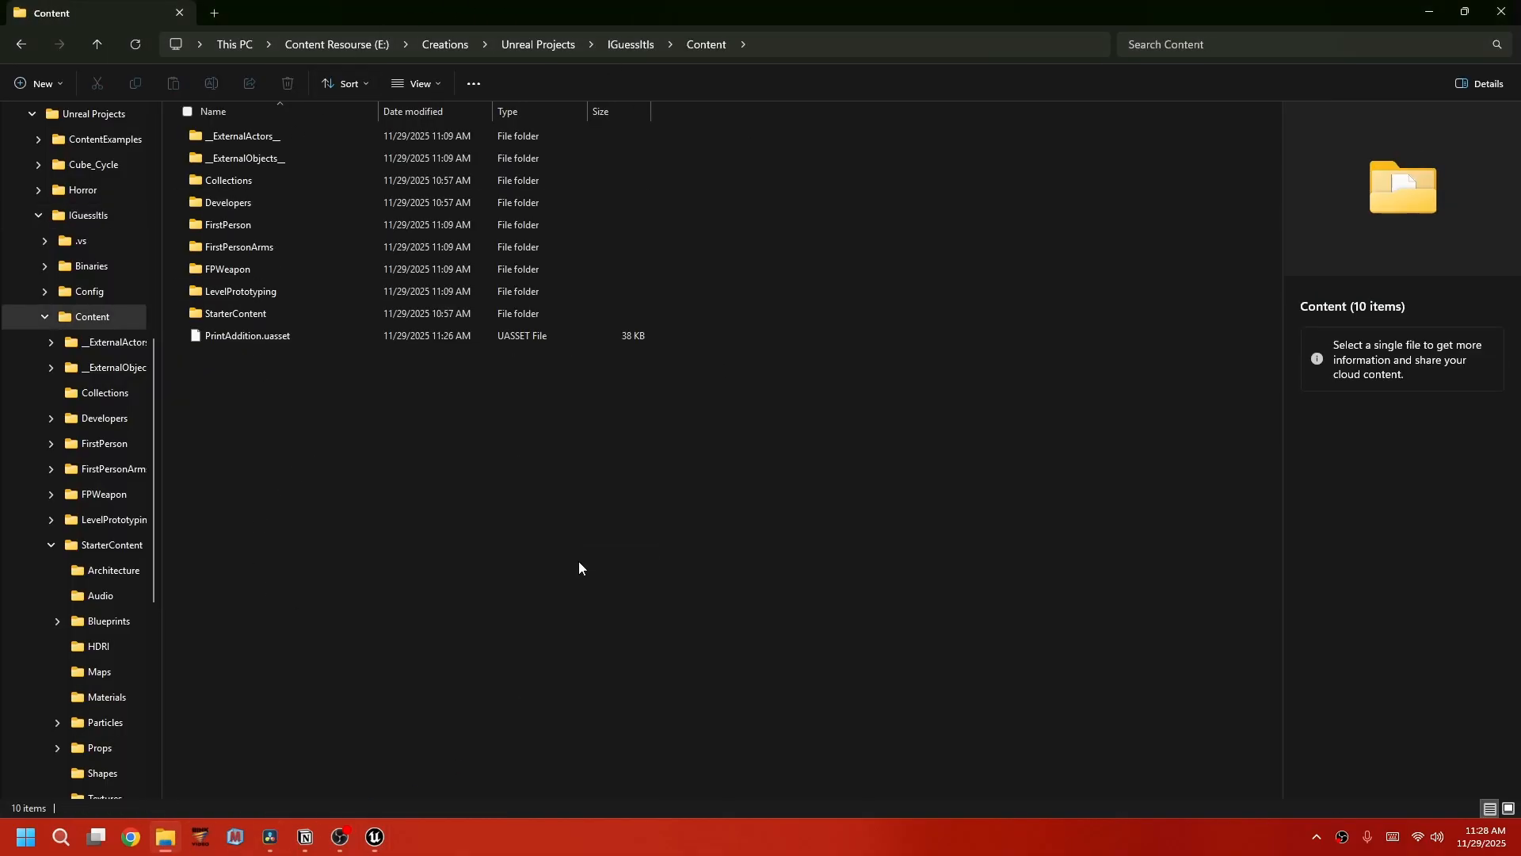
text(Spri)
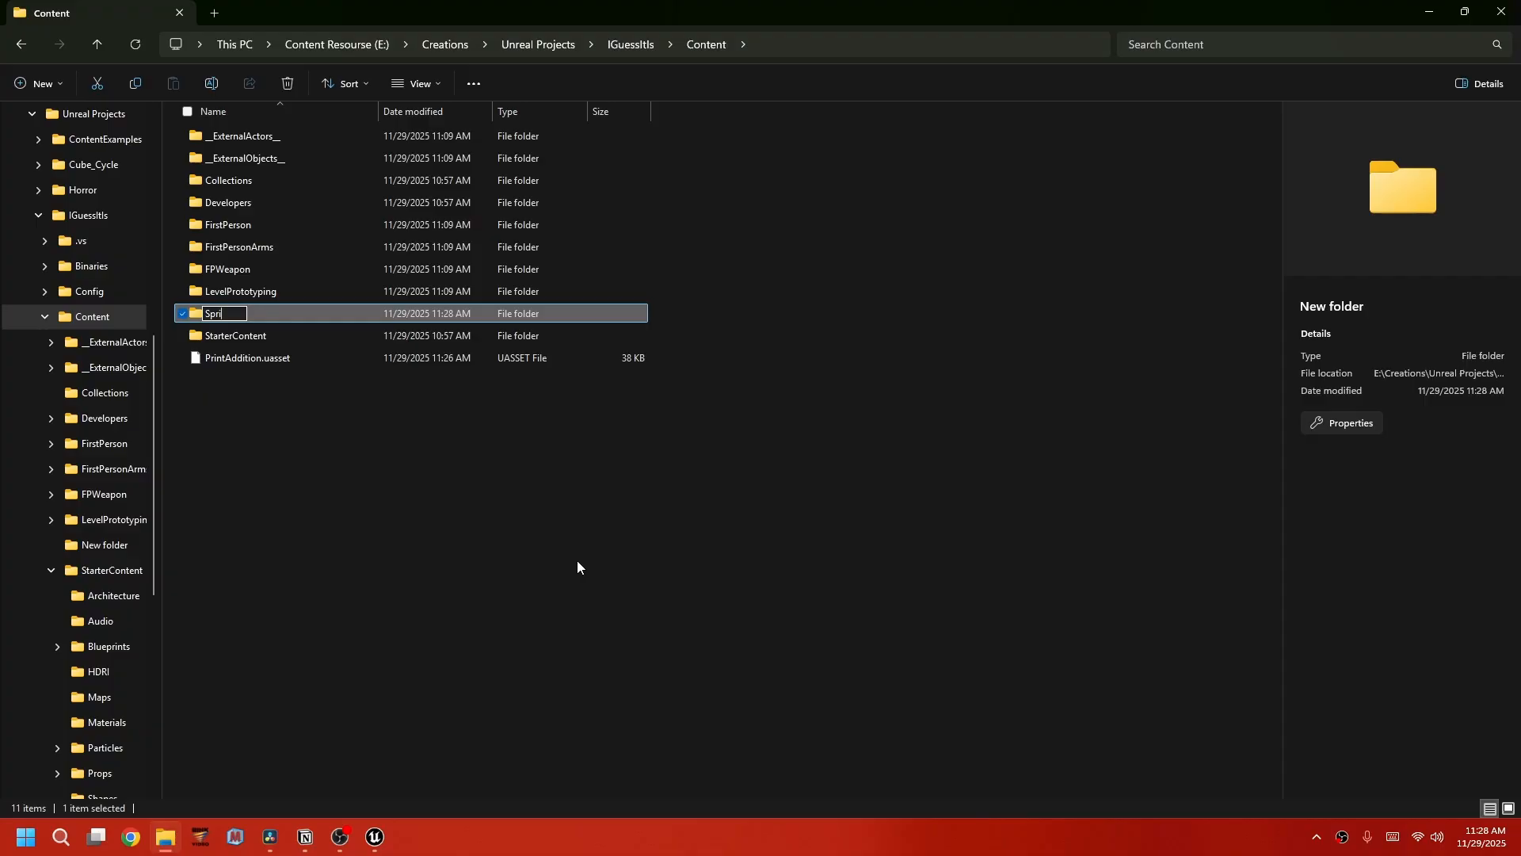
text(tes)
key(Return)
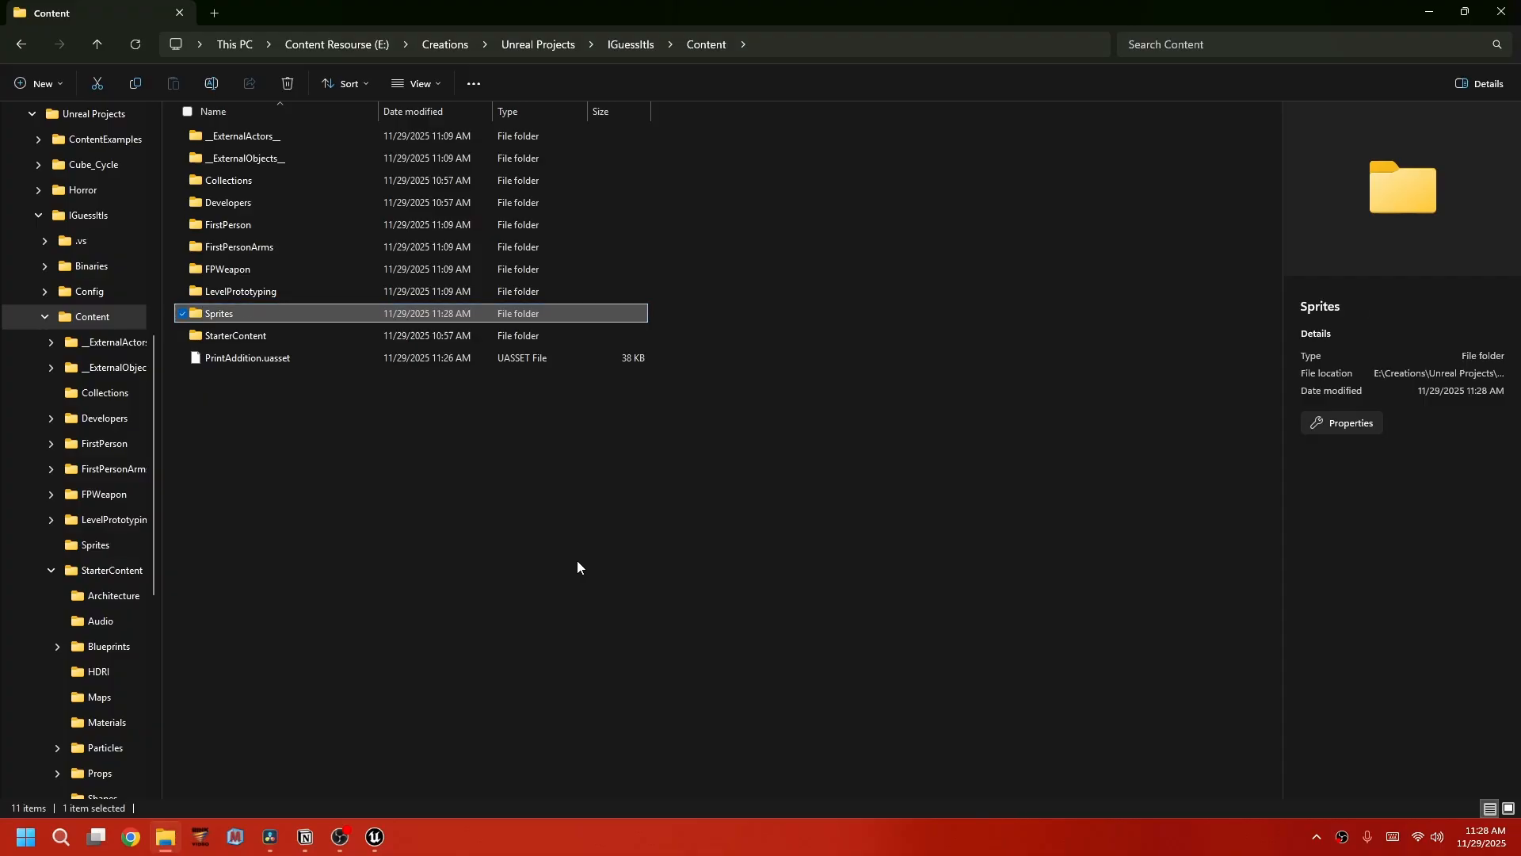
double_click(259, 314)
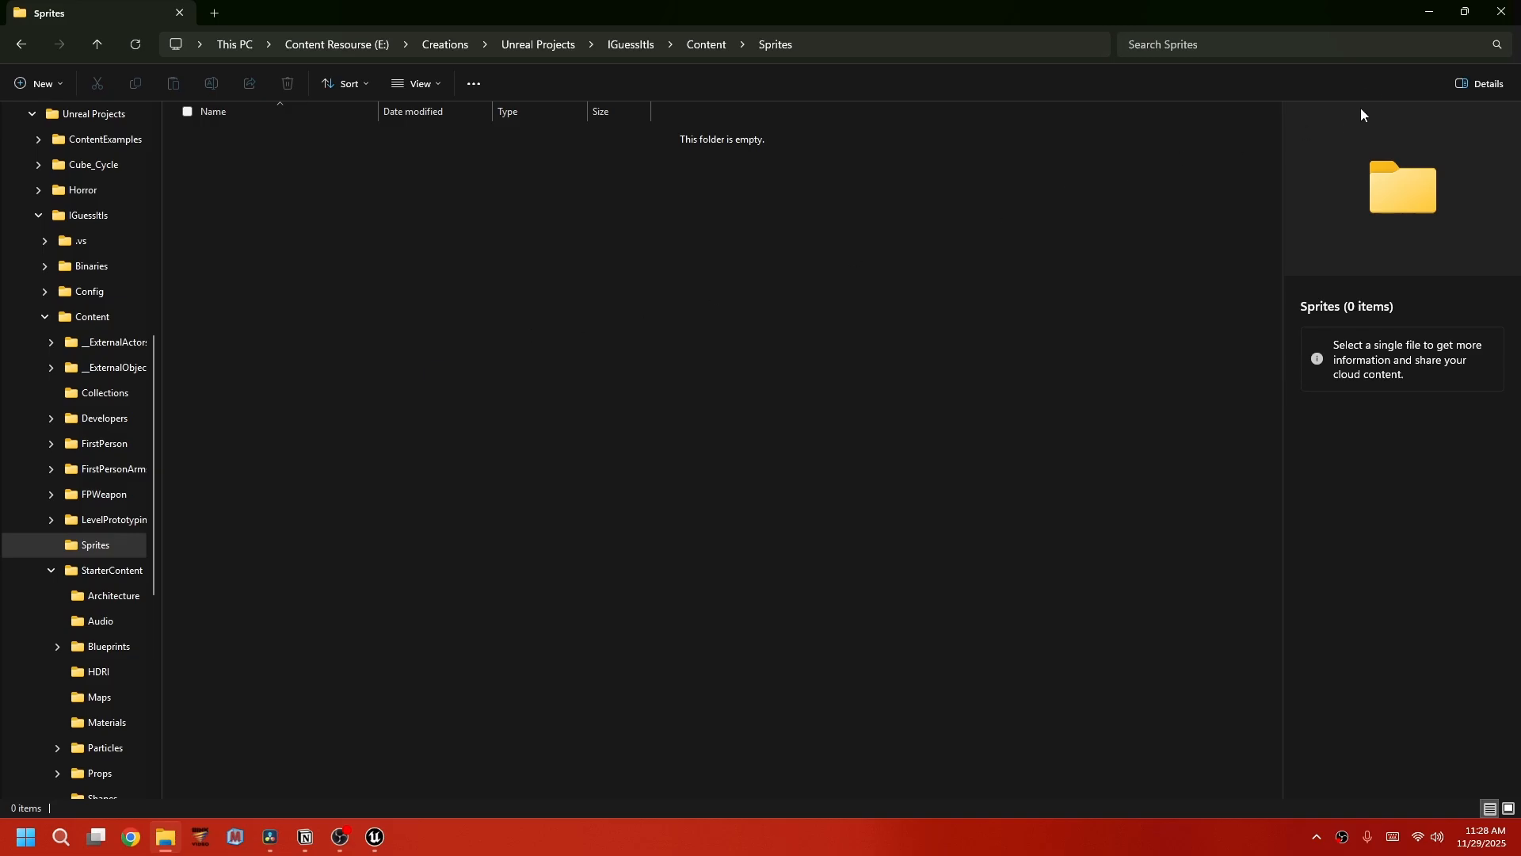
click(1428, 14)
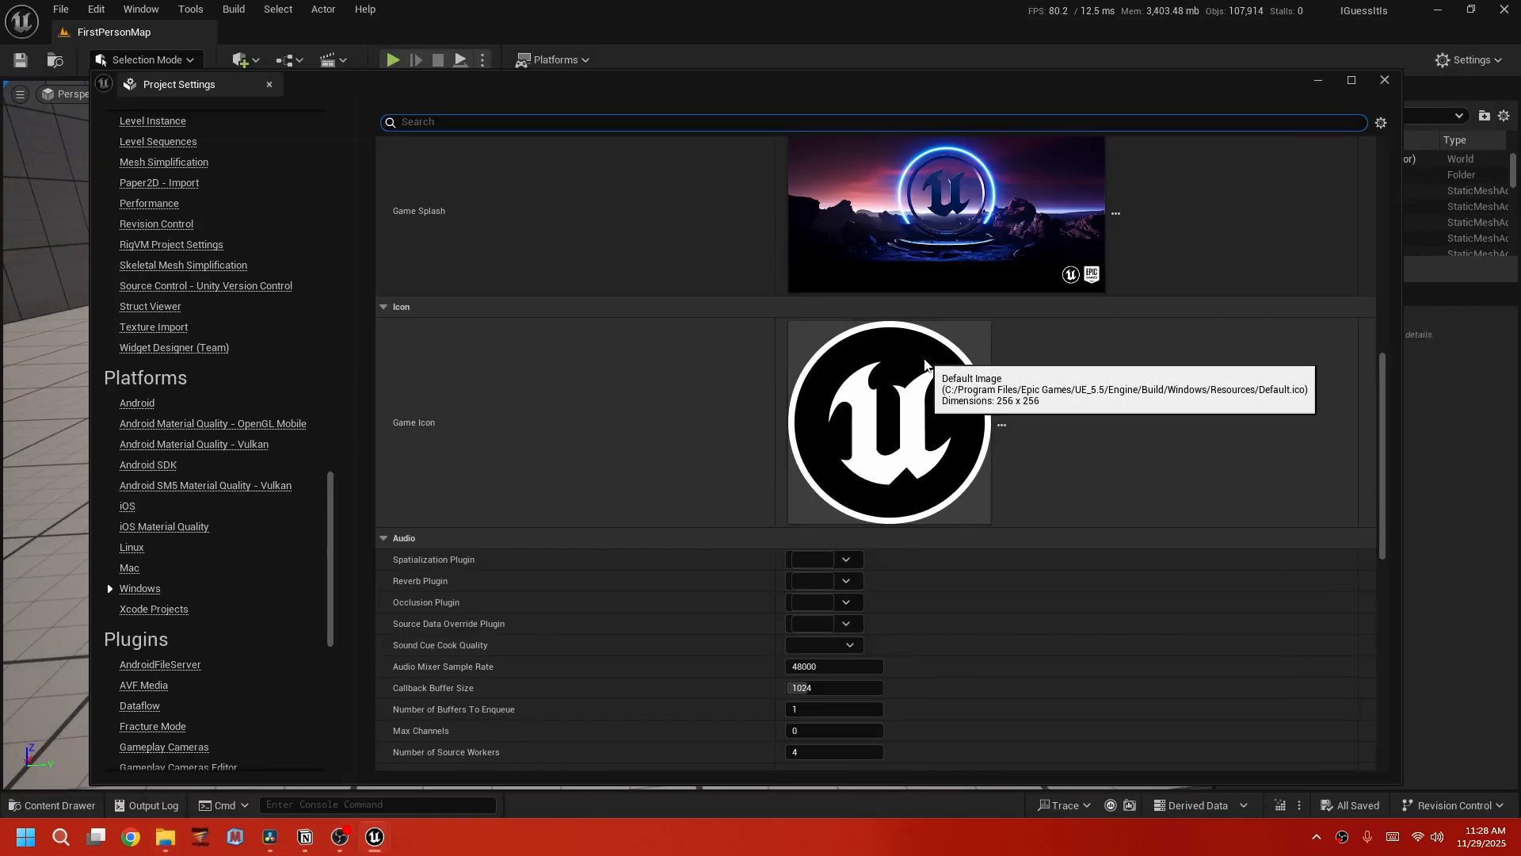
Review the Editor Splash, Game Splash and Game Icon entries in the Windows platform settings.
scroll(623, 428, up, 5)
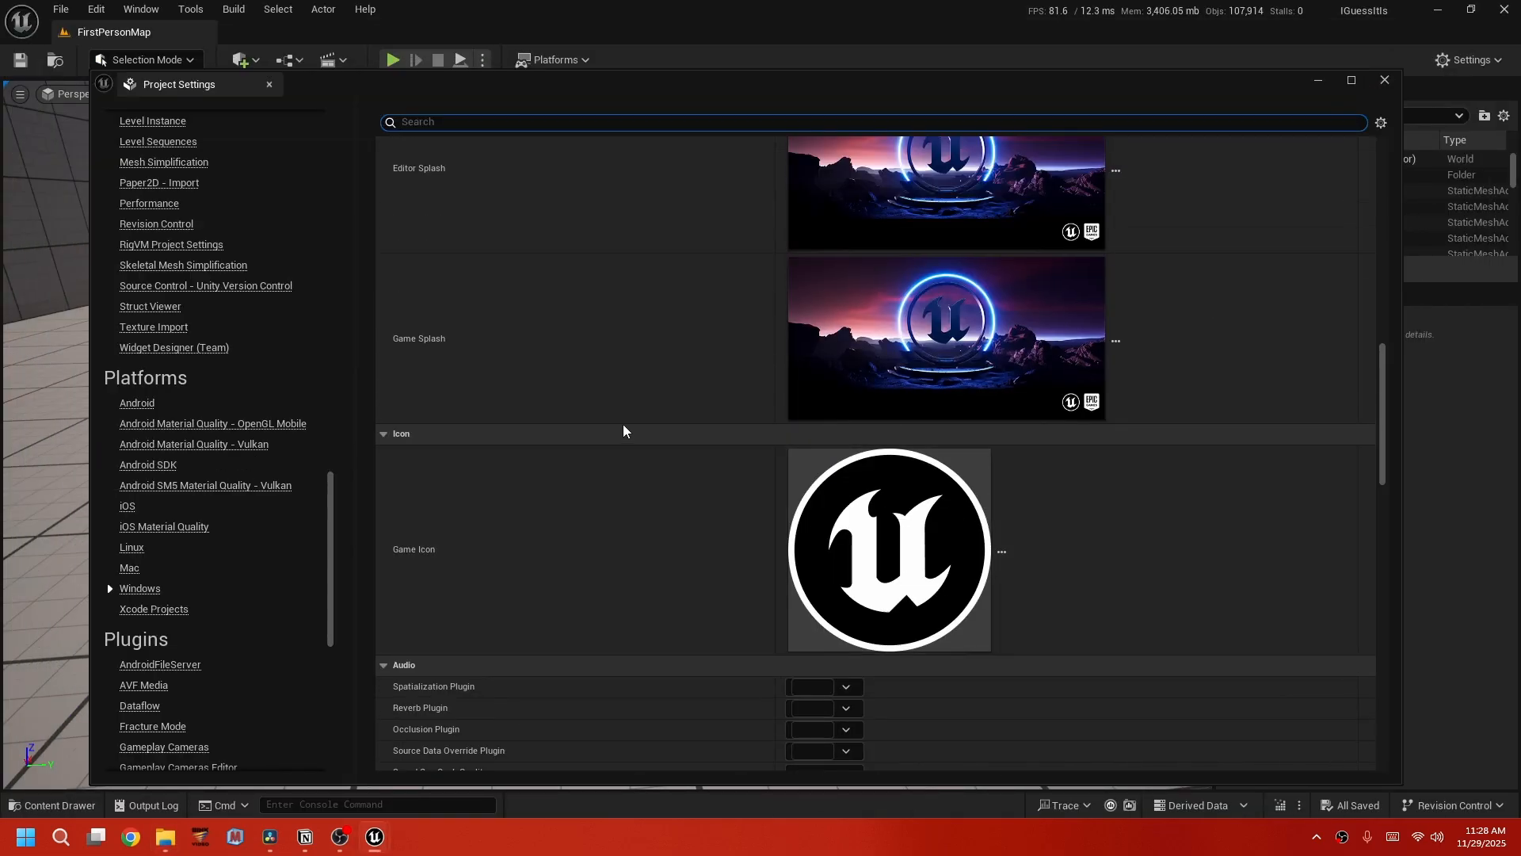
scroll(624, 428, up, 3)
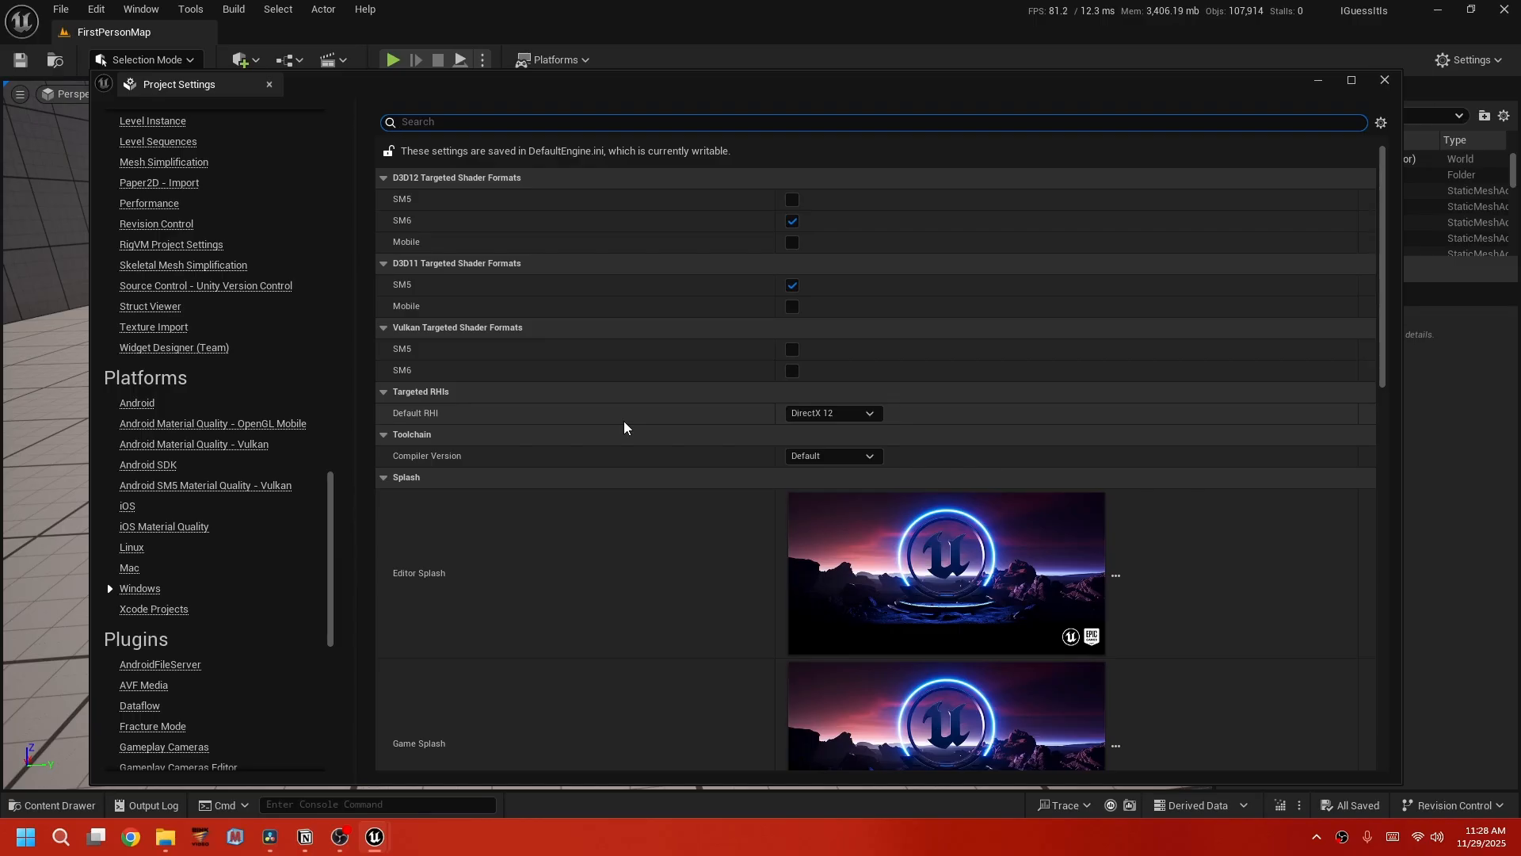
scroll(626, 427, up, 1)
scroll(733, 521, down, 14)
scroll(733, 514, up, 6)
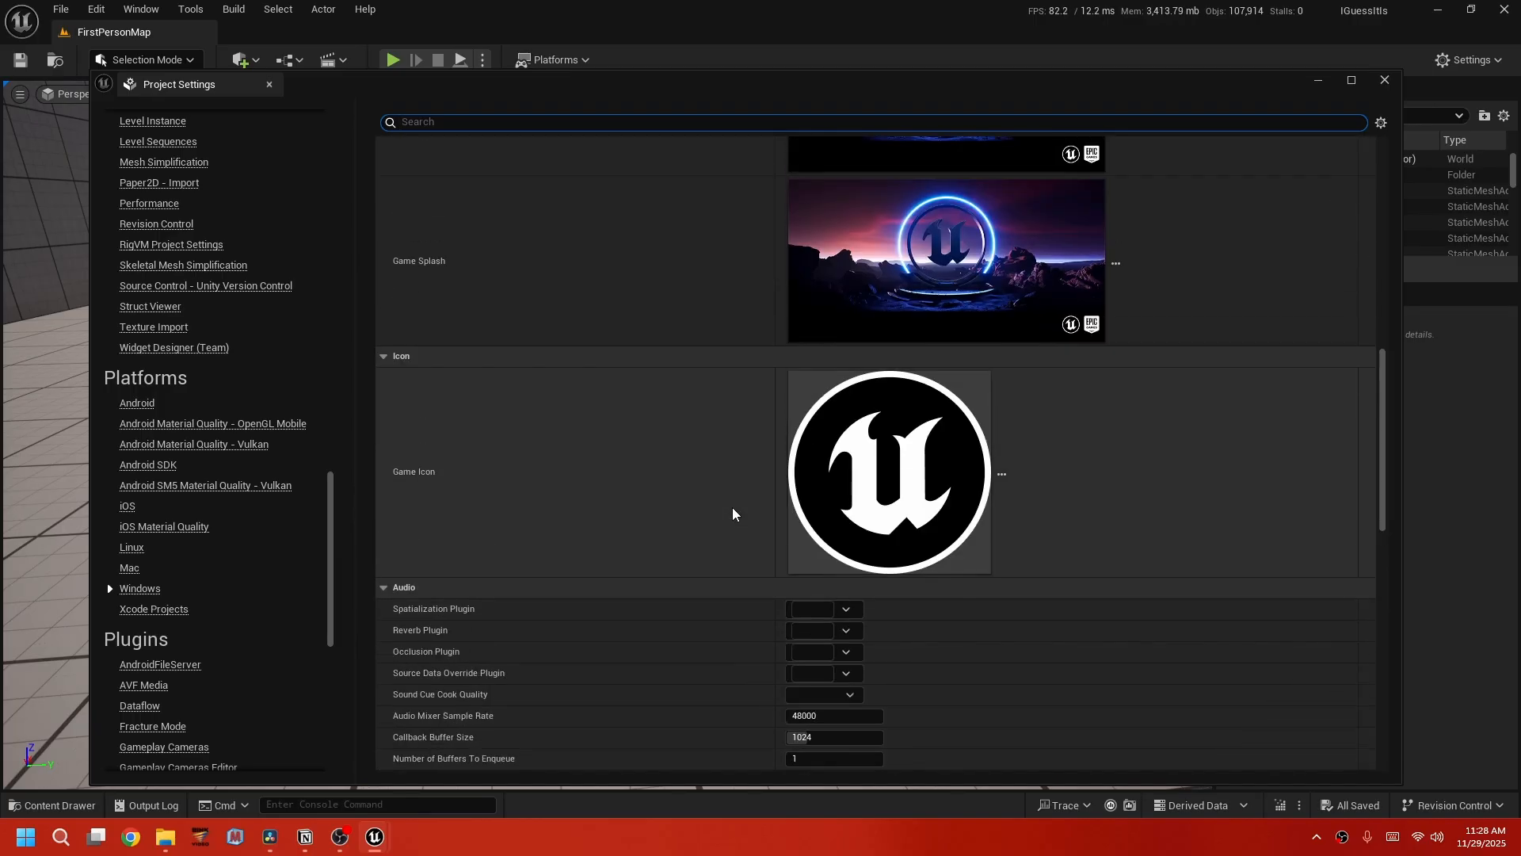
scroll(733, 511, up, 3)
scroll(855, 523, down, 2)
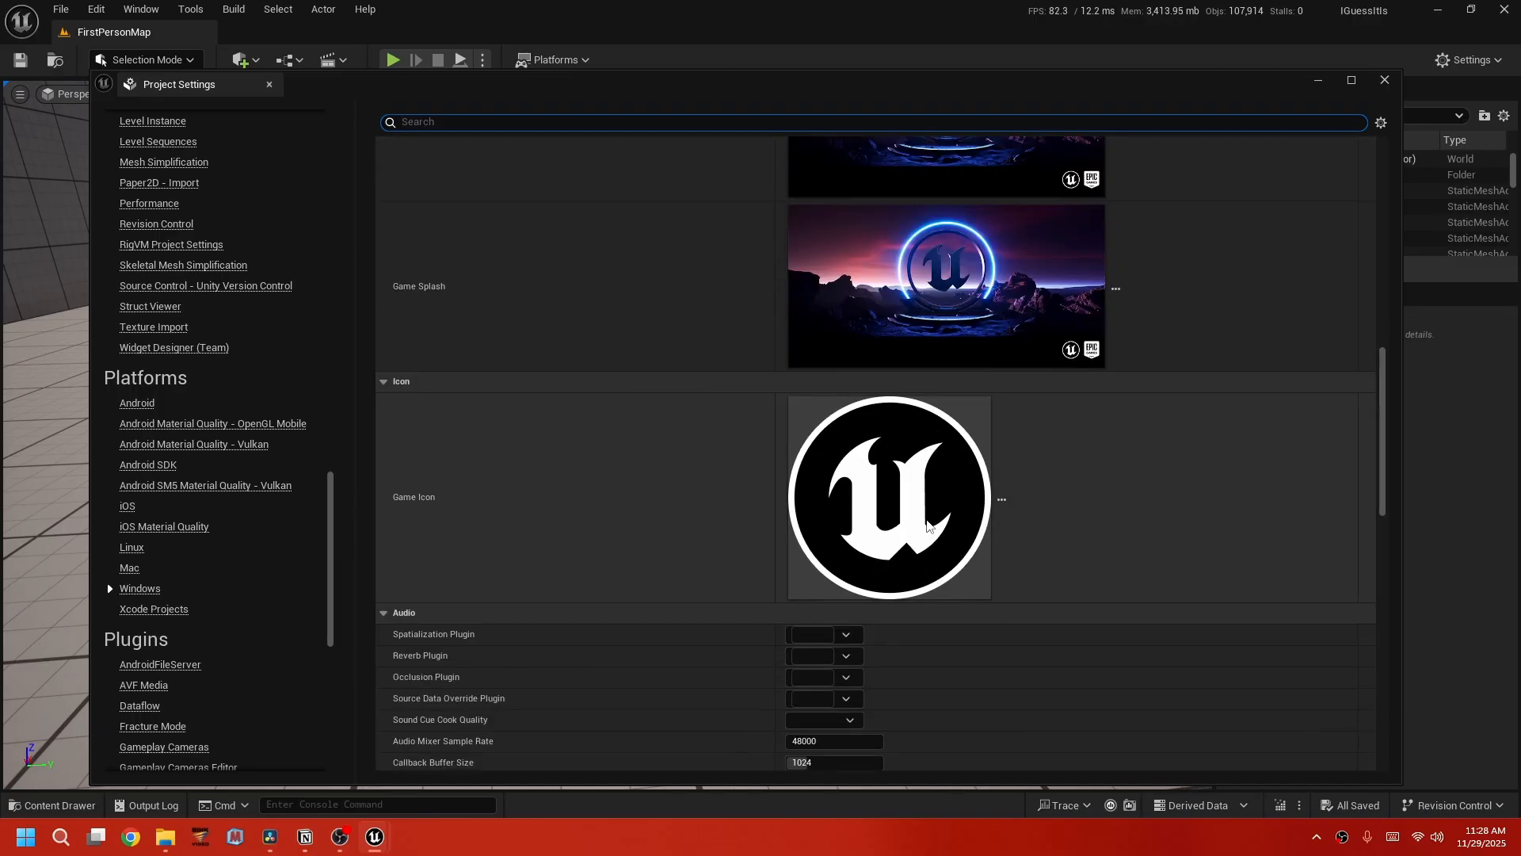
Close the project settings and set the Windows packaging binary configuration to Shipping.
scroll(927, 527, up, 2)
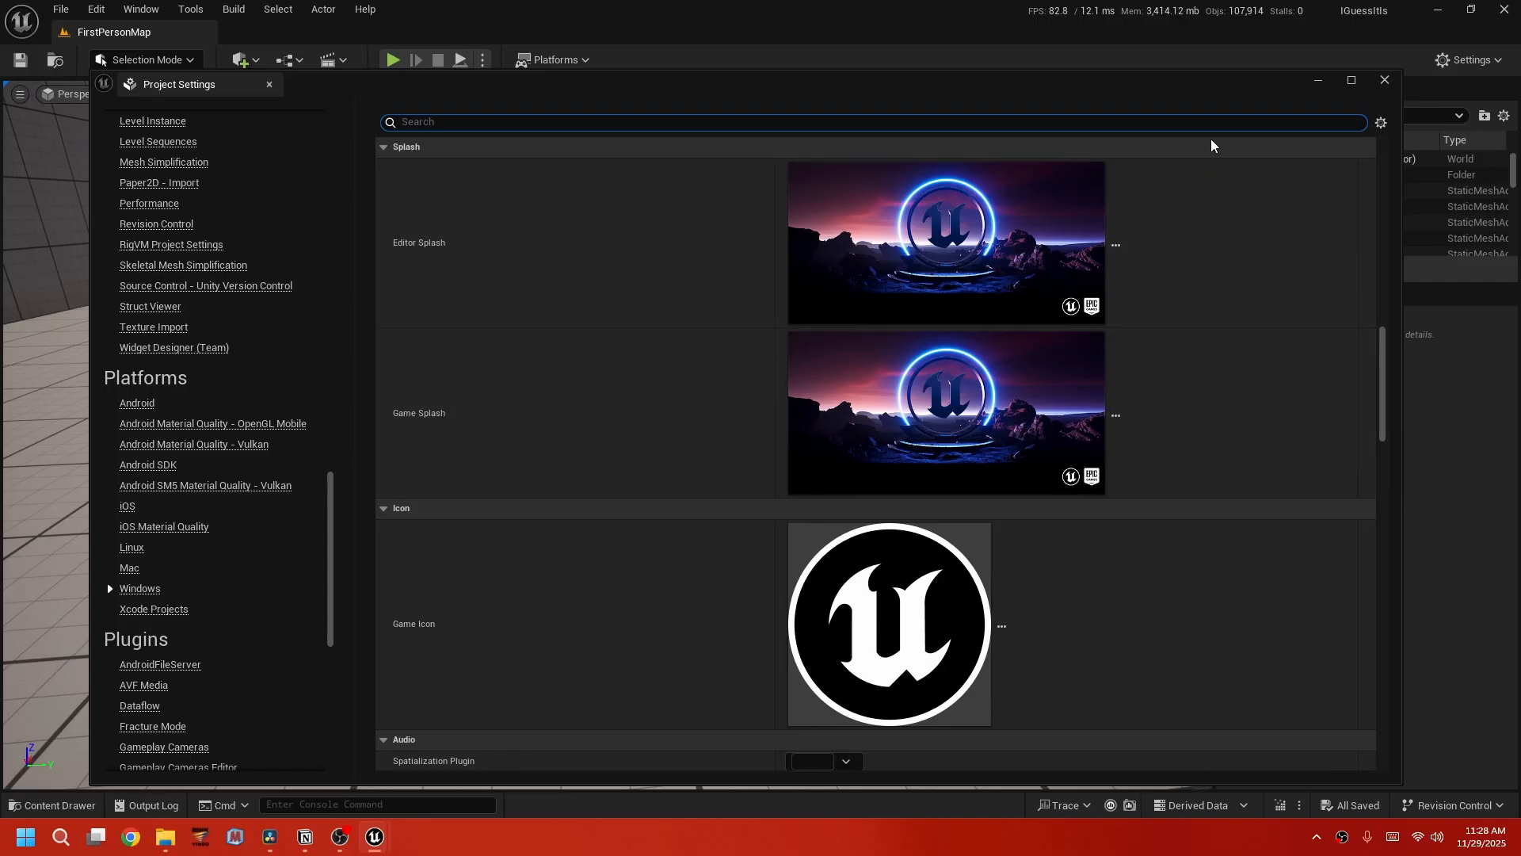
click(270, 84)
click(554, 60)
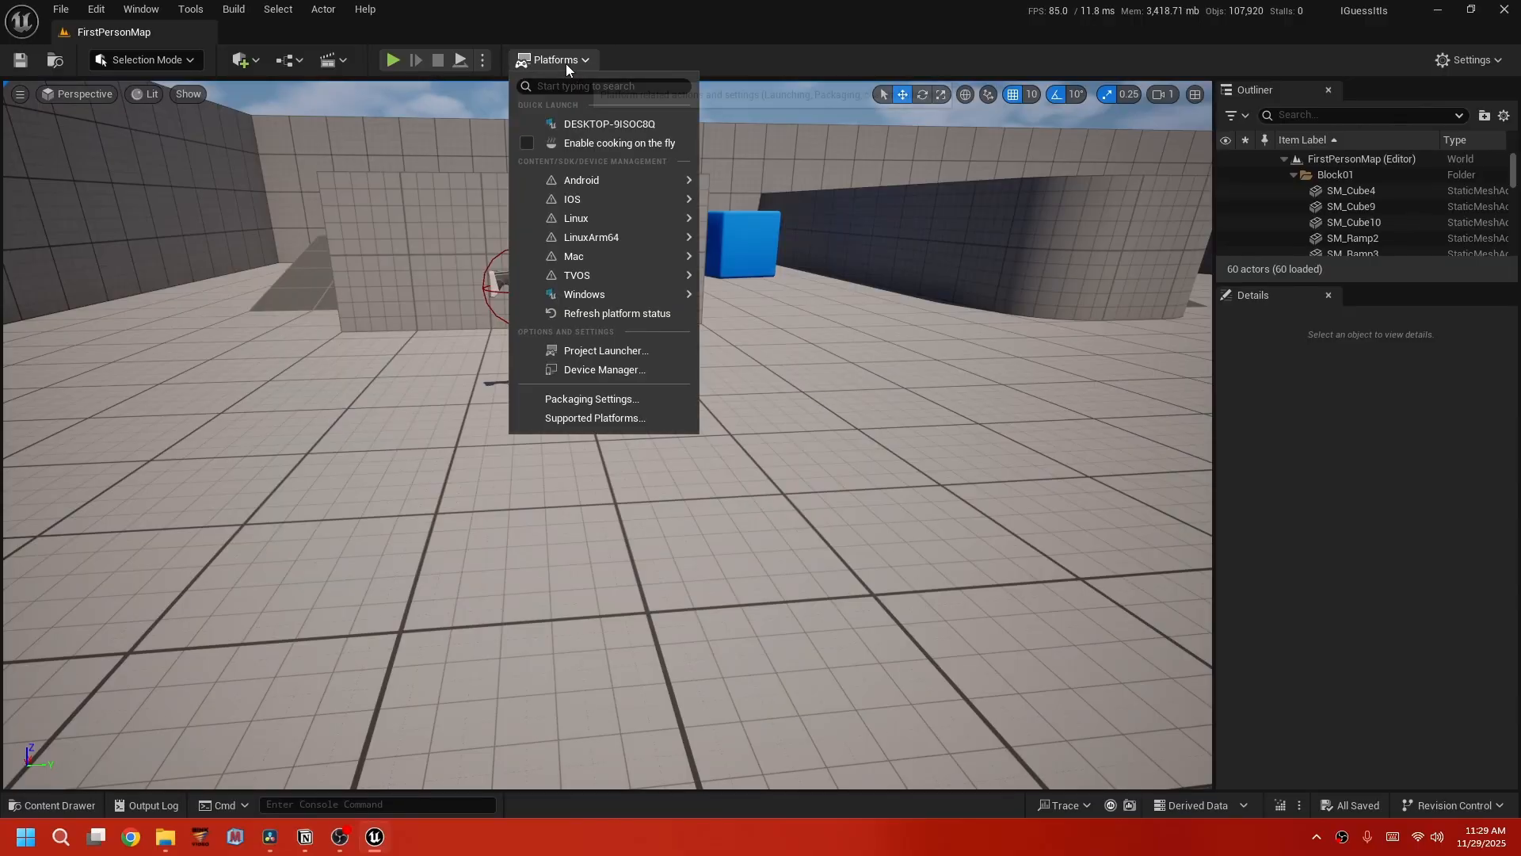
mouse_move(575, 300)
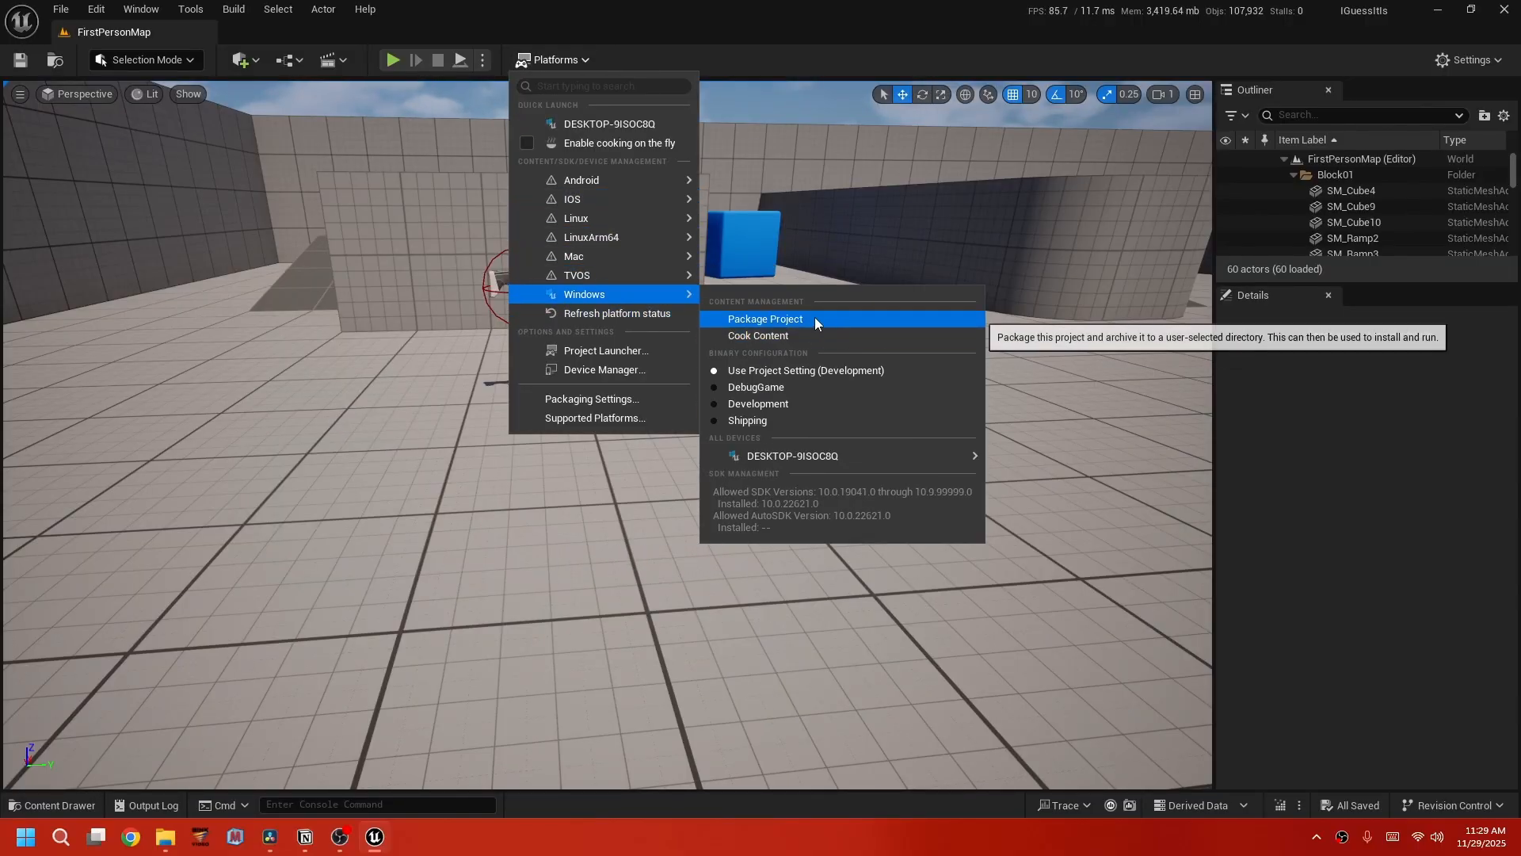
click(726, 420)
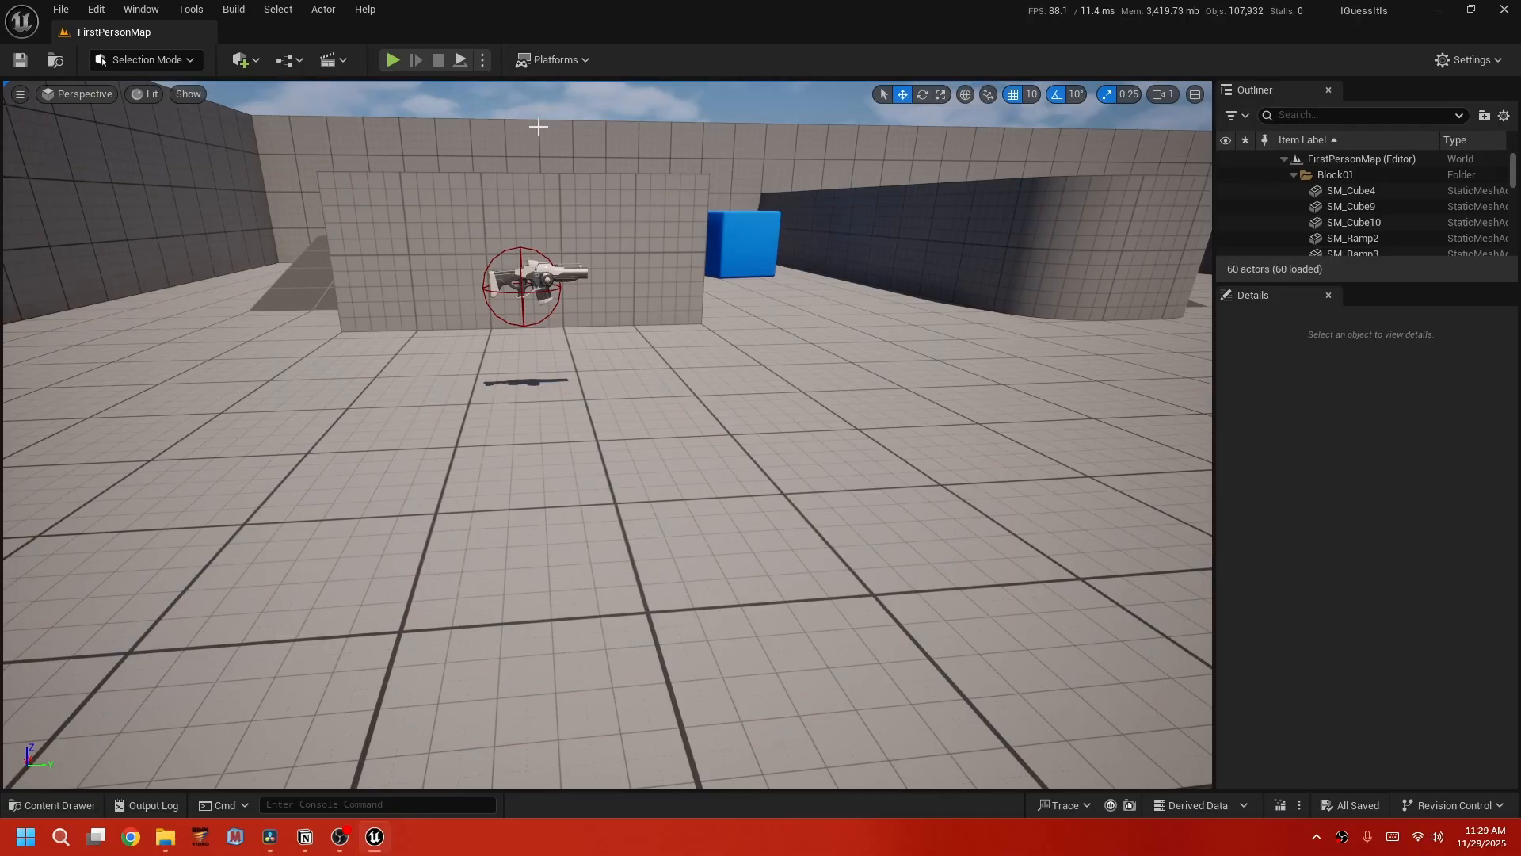
Start packaging the project for Windows and browse to the Builds folder on the Desktop as the destination.
click(552, 60)
mouse_move(613, 293)
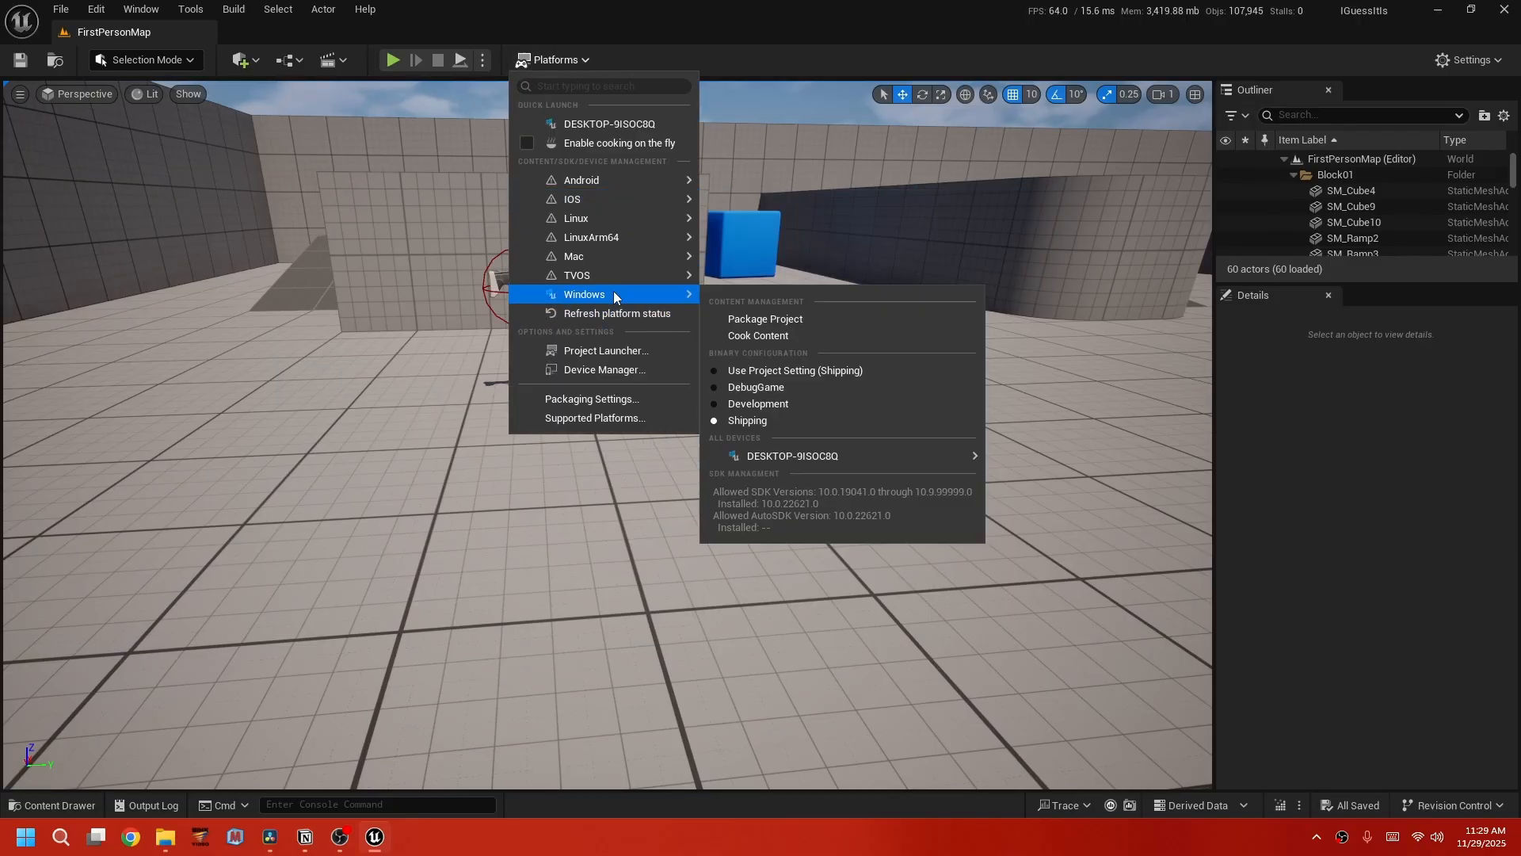
click(802, 317)
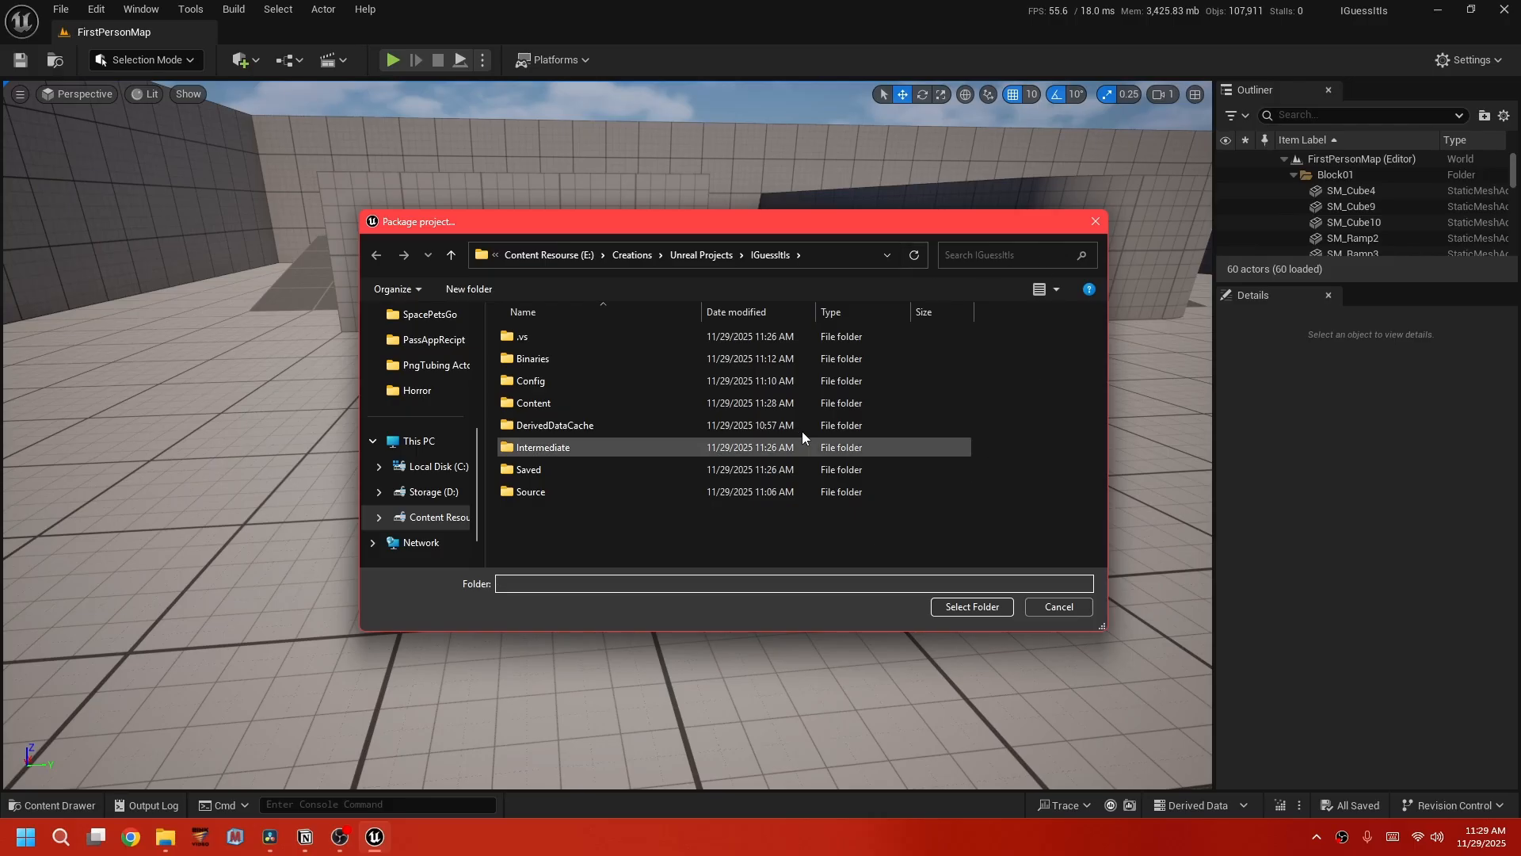
scroll(442, 496, up, 5)
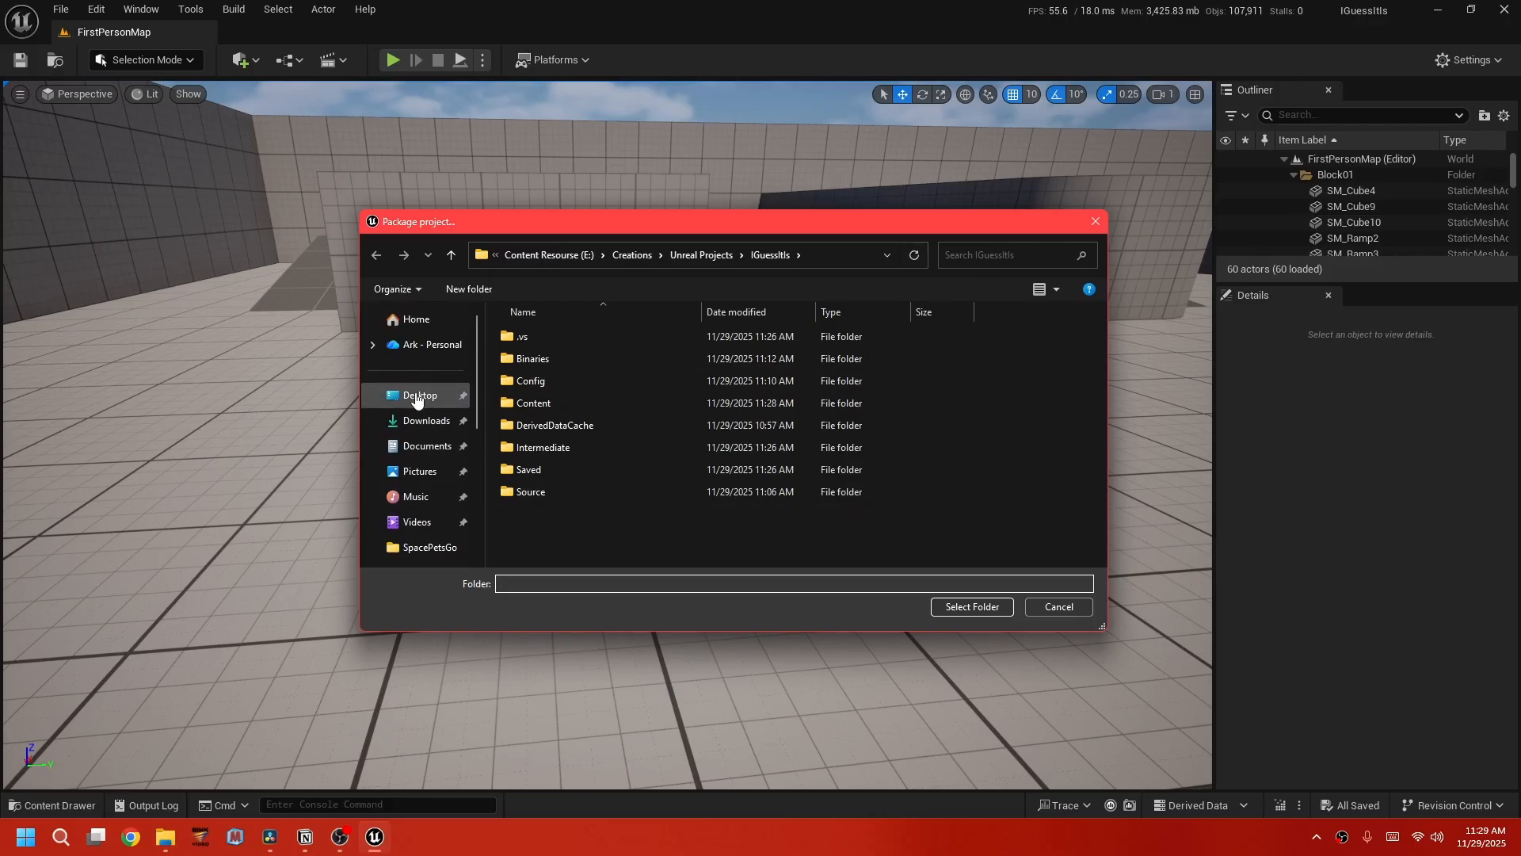
click(416, 395)
right_click(723, 478)
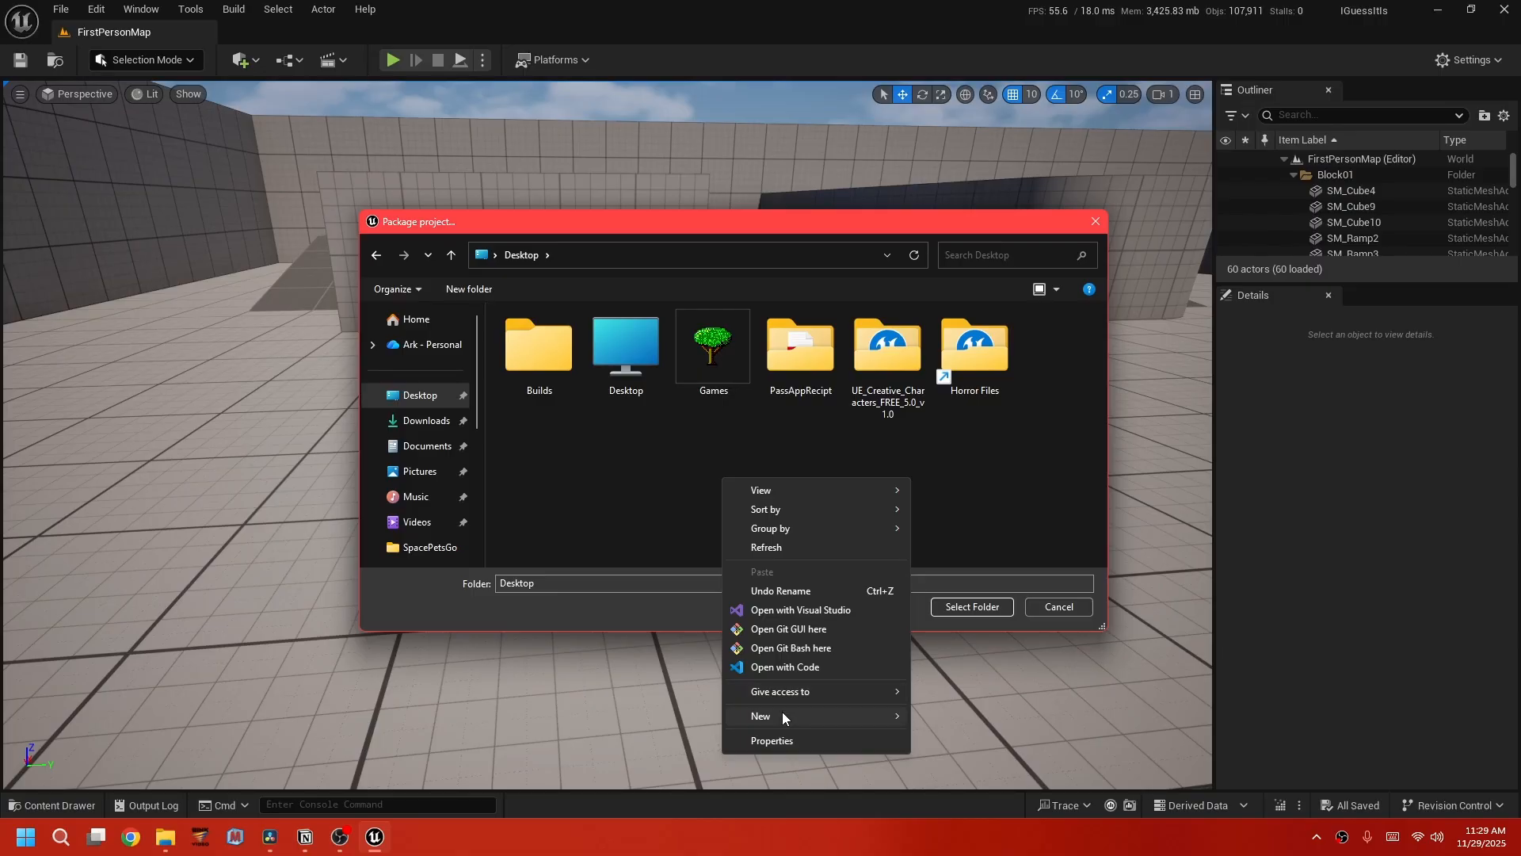
mouse_move(782, 713)
double_click(535, 345)
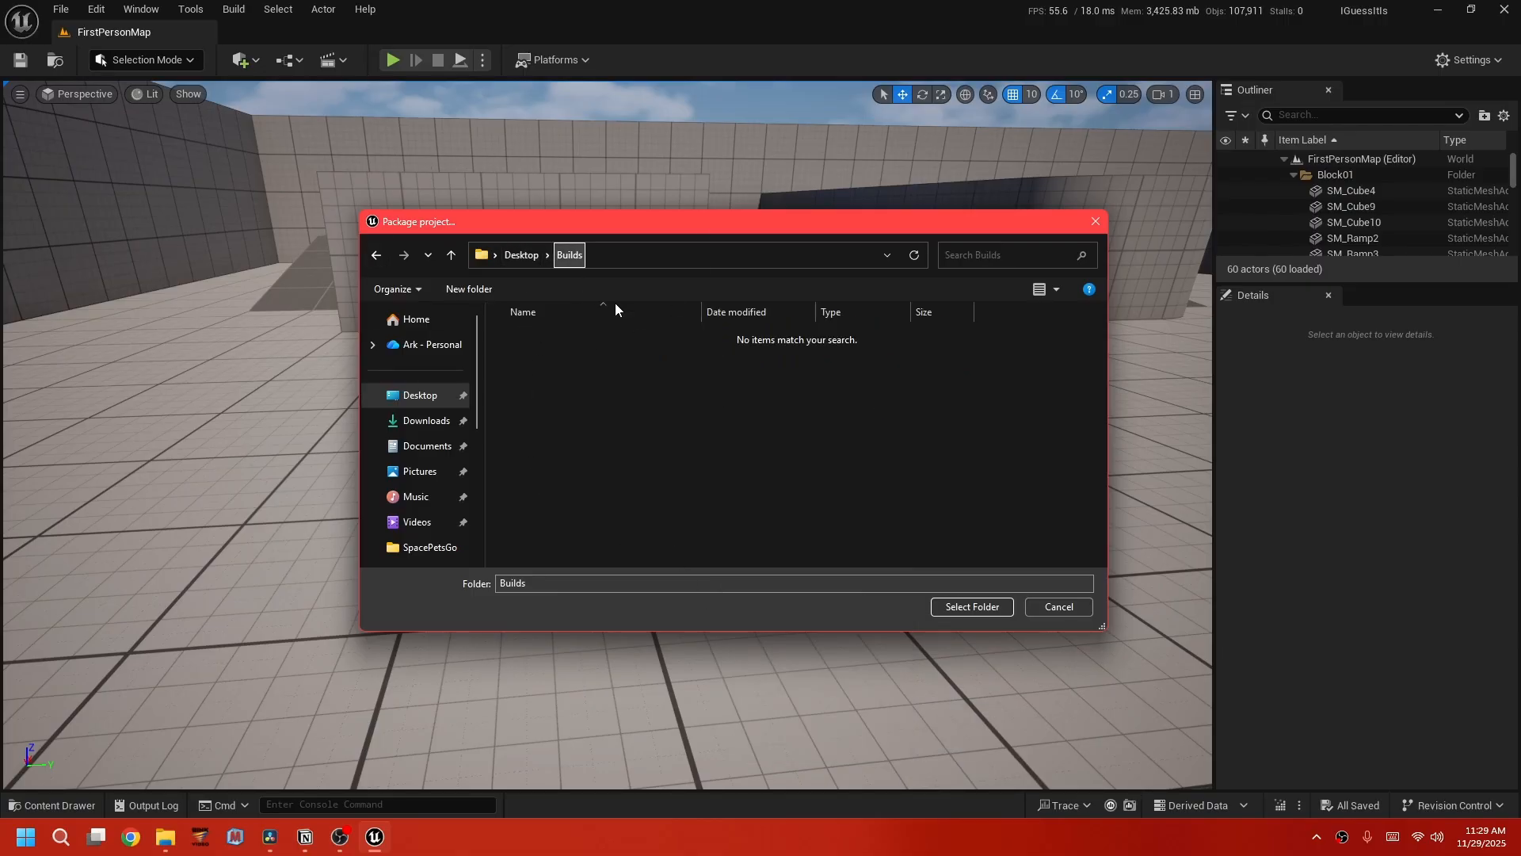
Create a folder named Guess Project inside Builds and choose it as the destination for the packaged project.
right_click(696, 417)
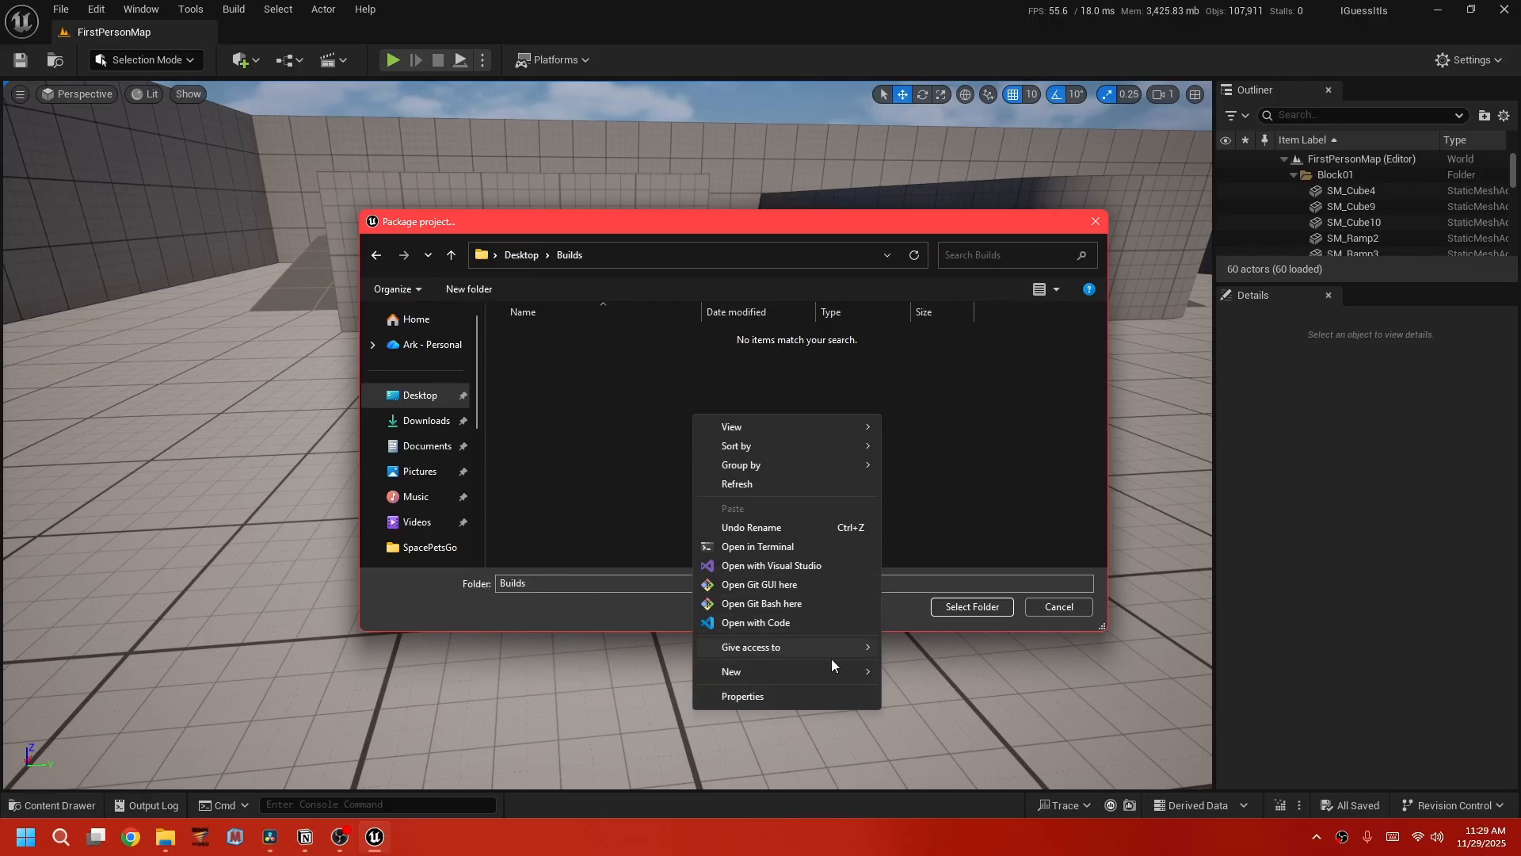
mouse_move(776, 675)
click(930, 676)
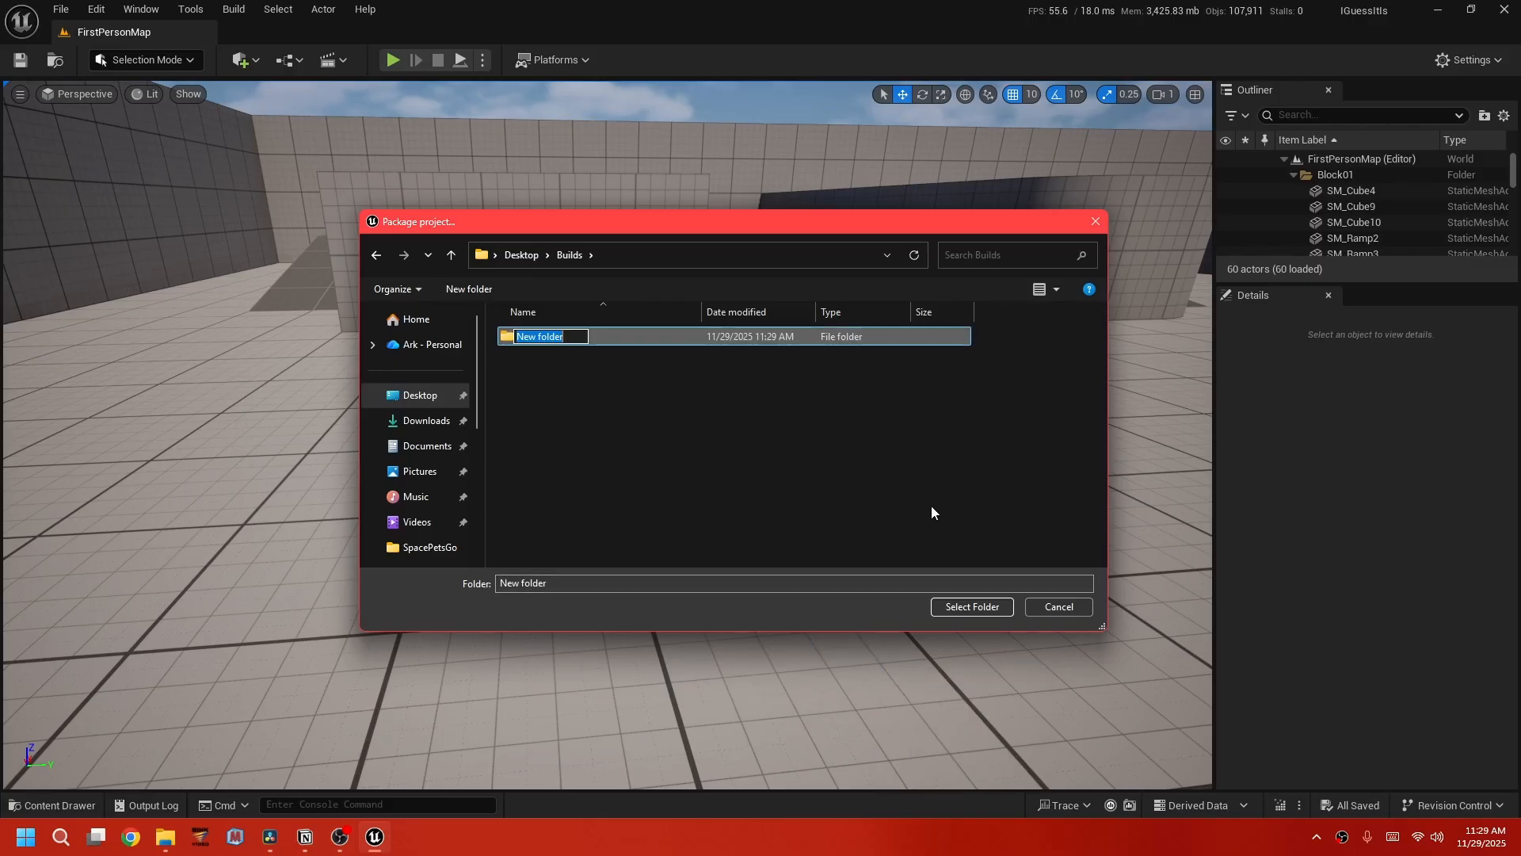
text(F)
text(uess Project)
key(Return)
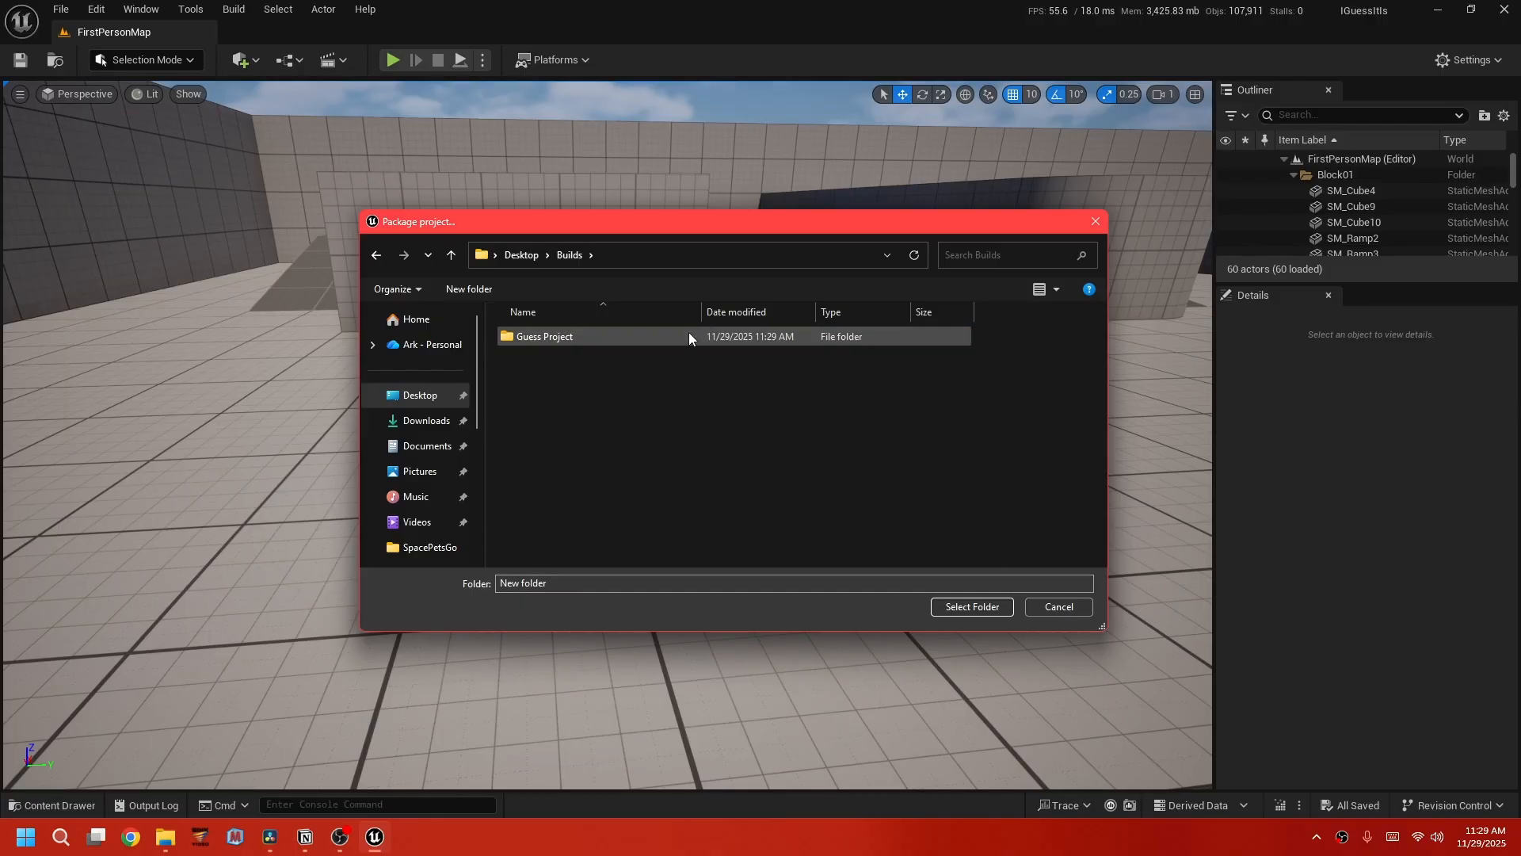
double_click(688, 336)
click(973, 606)
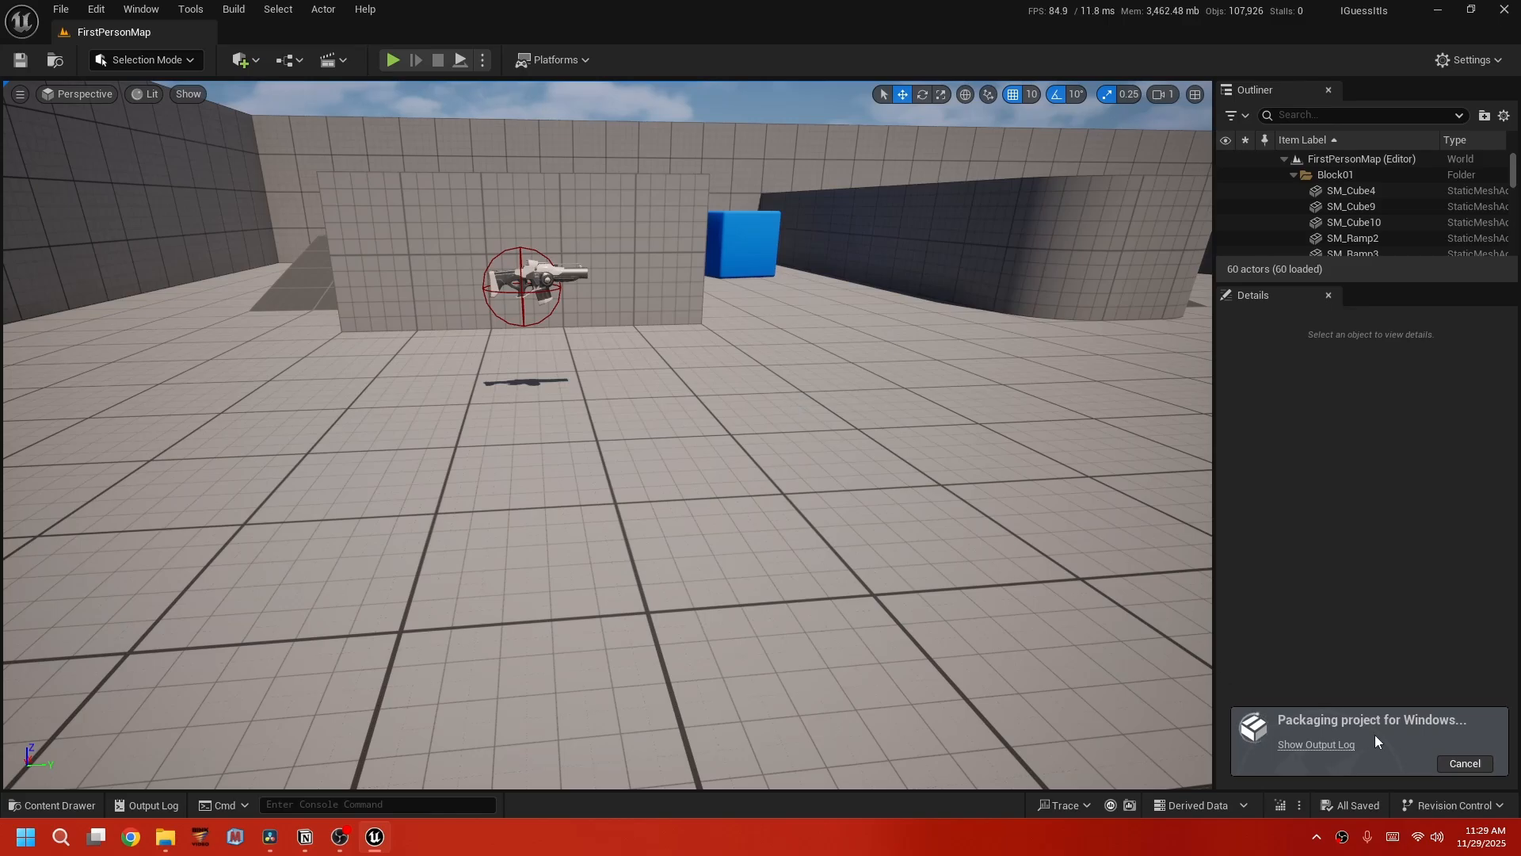
Show the packaging output log and dock it as a full tab beside FirstPersonMap.
click(1326, 746)
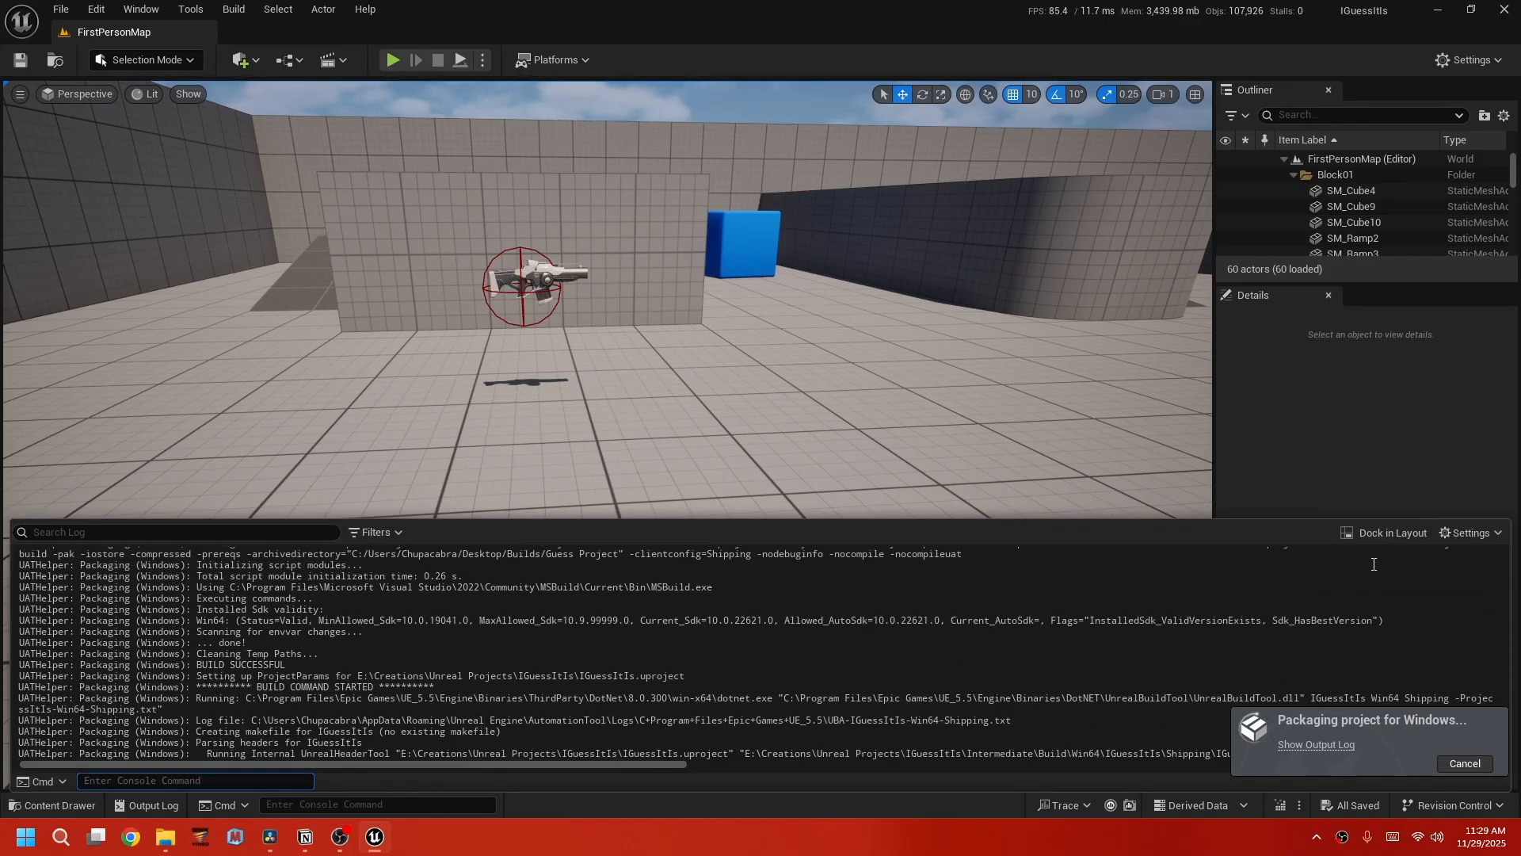
click(1380, 534)
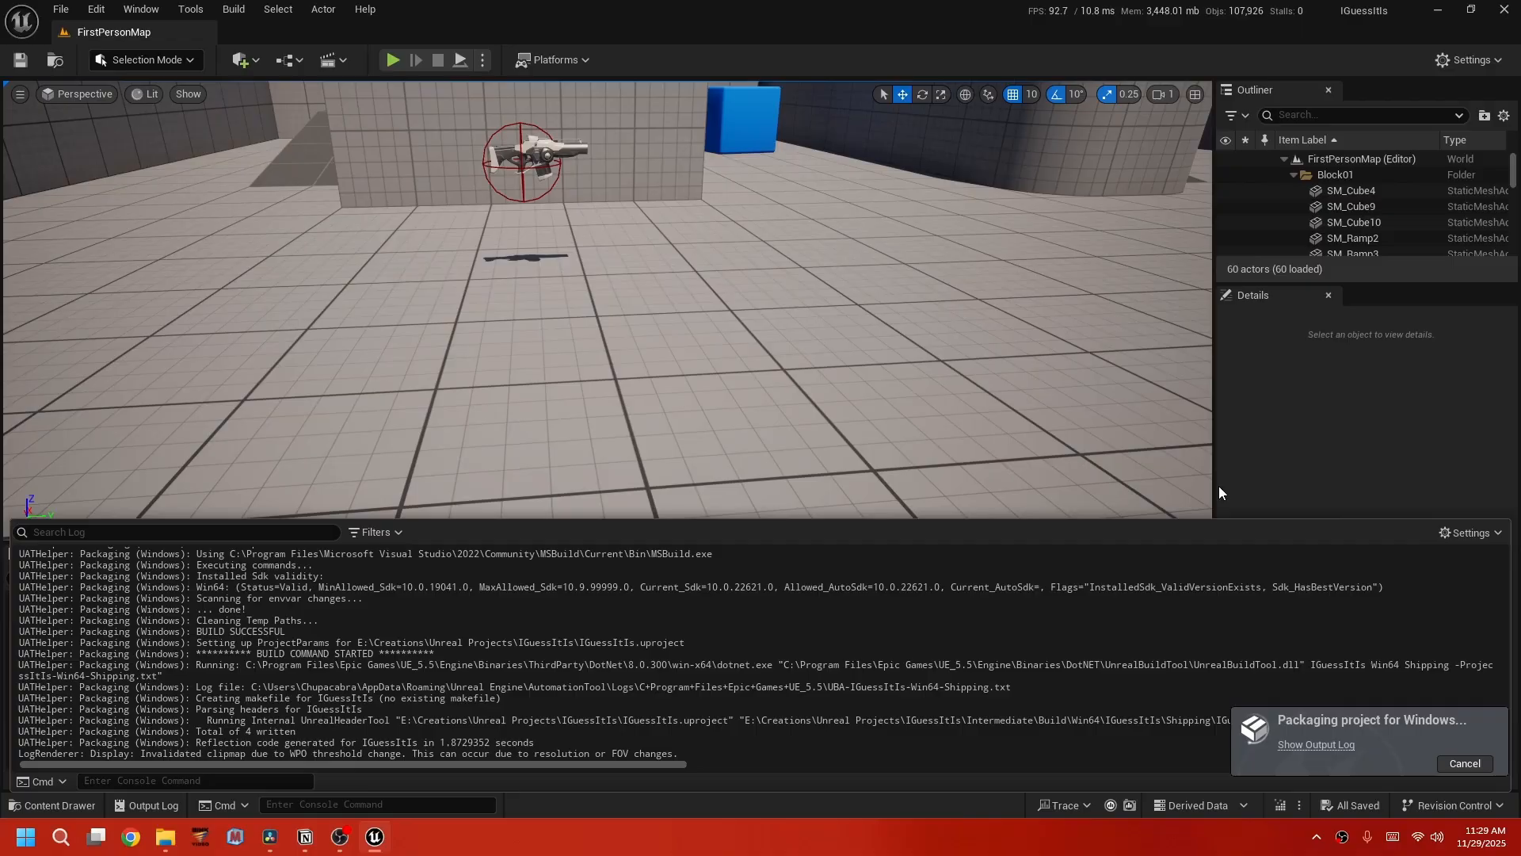
click(418, 414)
drag(76, 551, 298, 33)
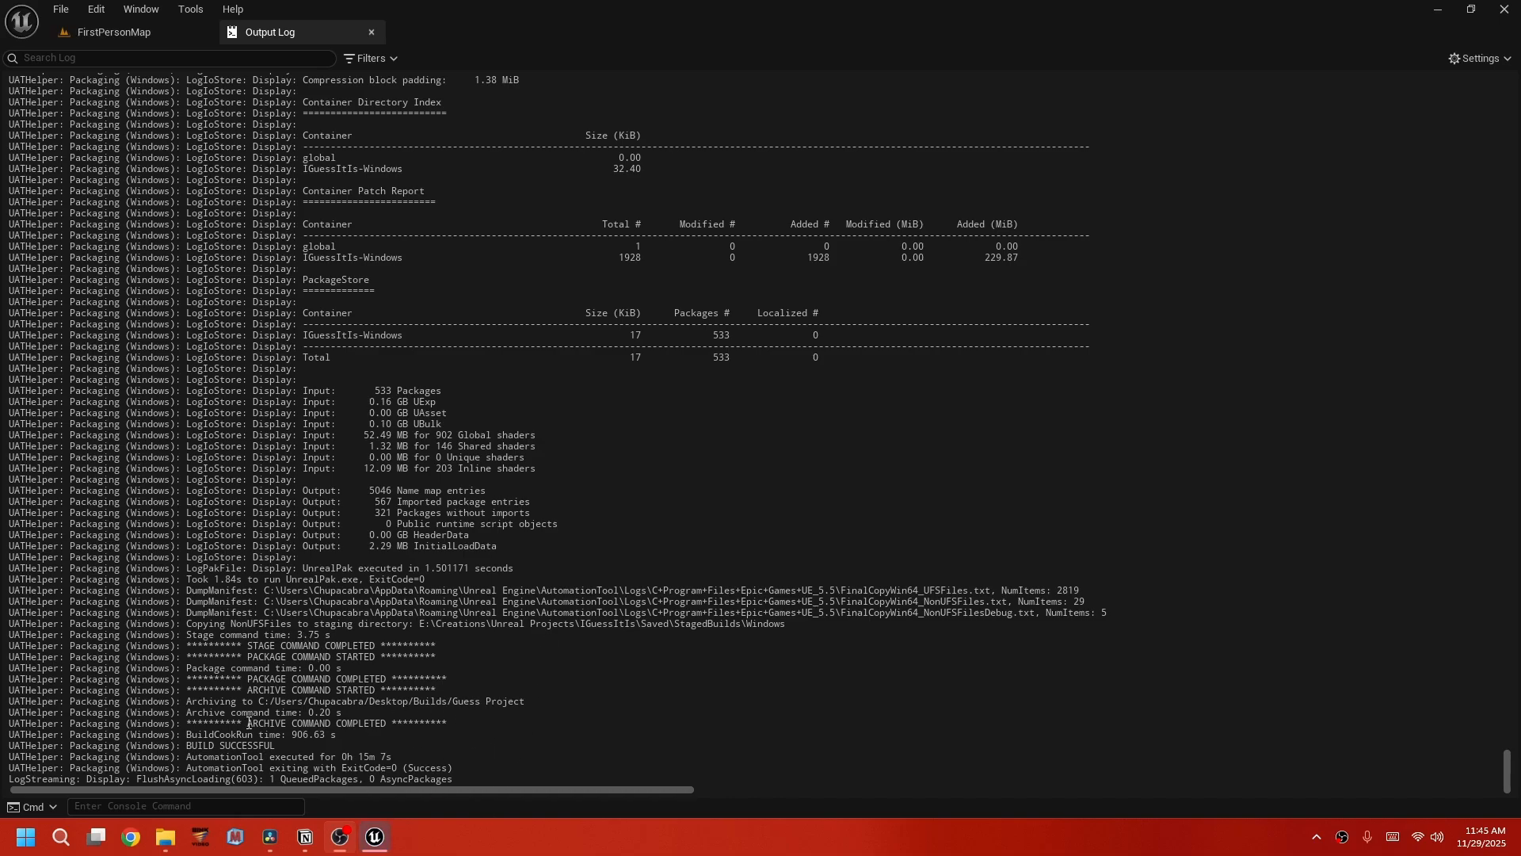
Examine the final output log lines for the build result, exit code and packaging time.
drag(187, 746, 439, 770)
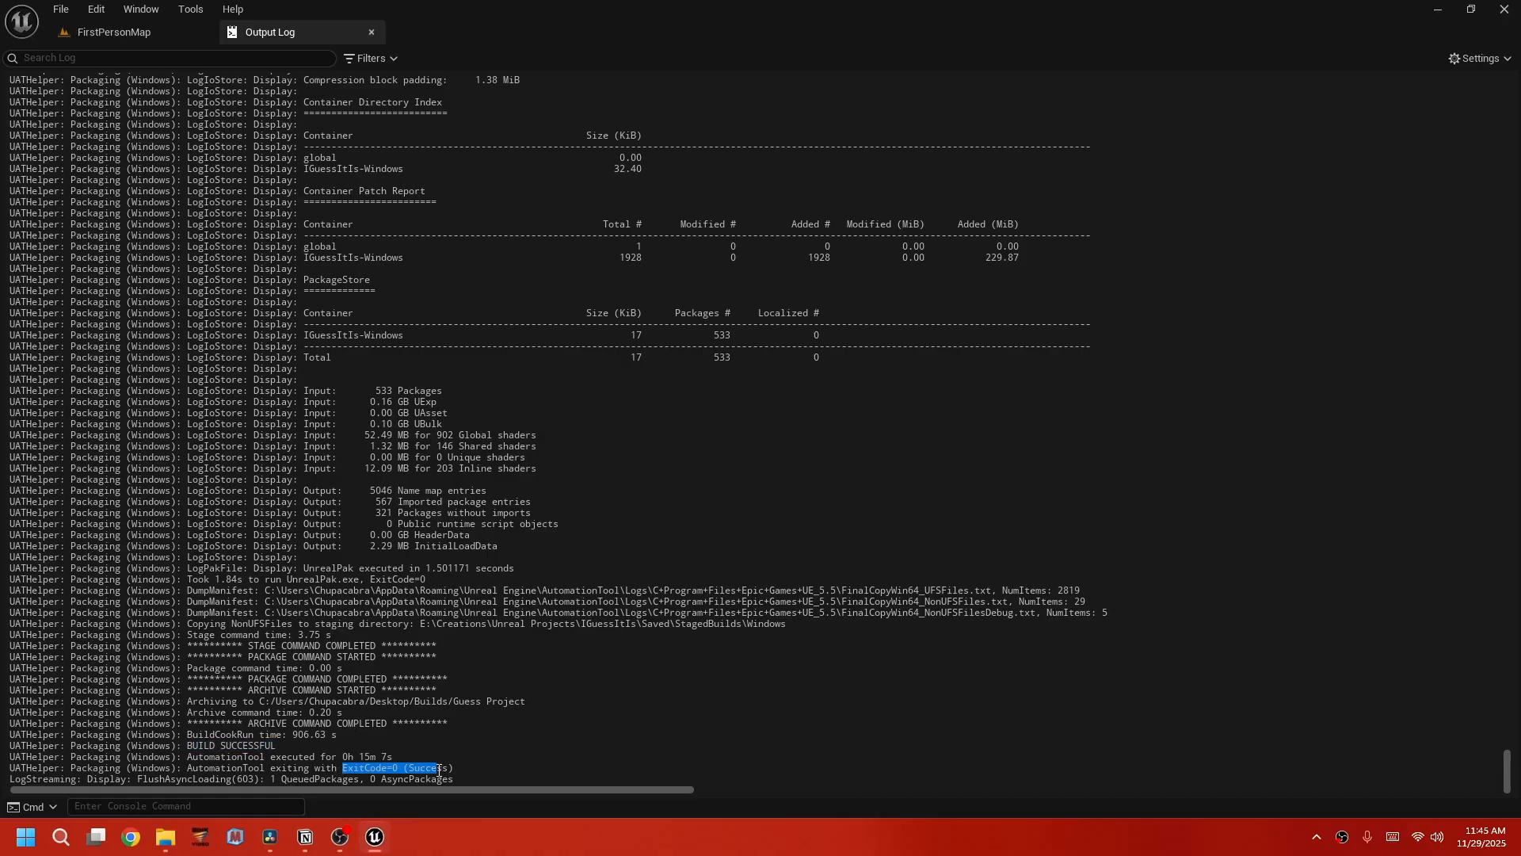
click(709, 624)
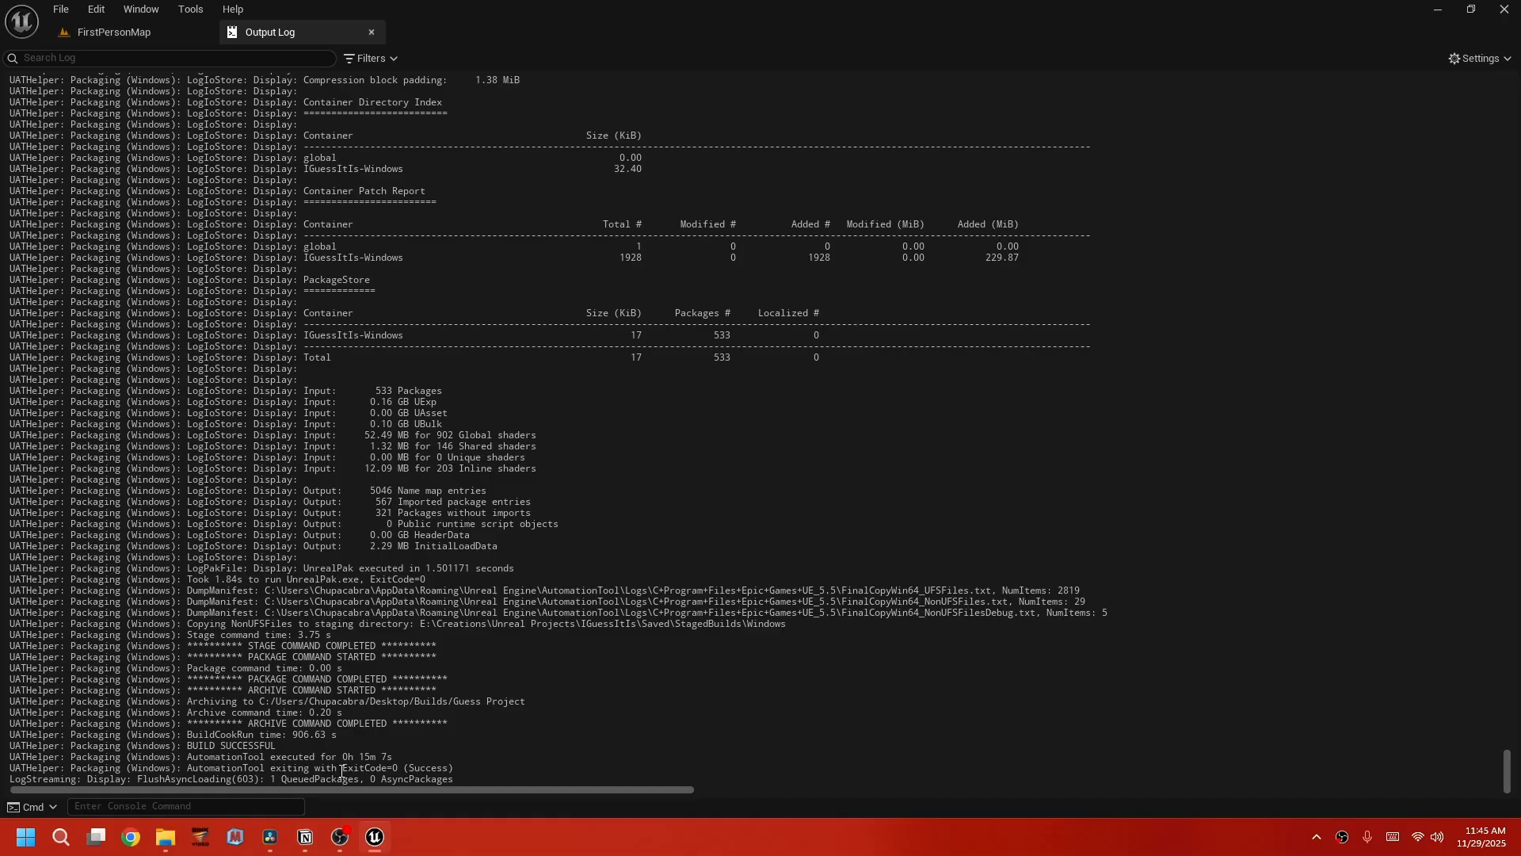
drag(342, 770, 453, 768)
double_click(386, 757)
drag(188, 745, 254, 746)
click(366, 746)
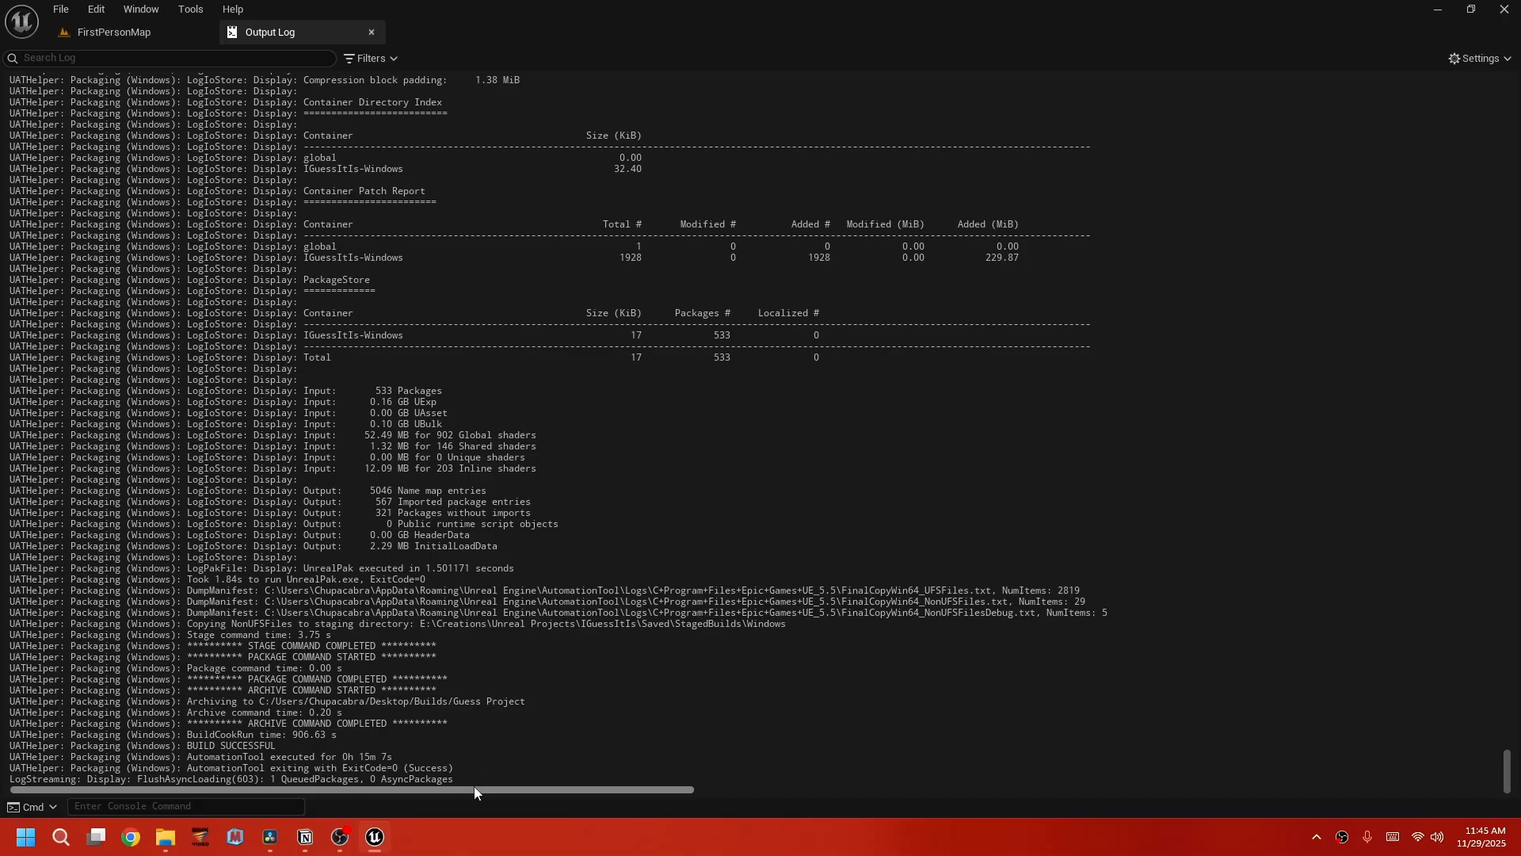
drag(466, 780, 188, 580)
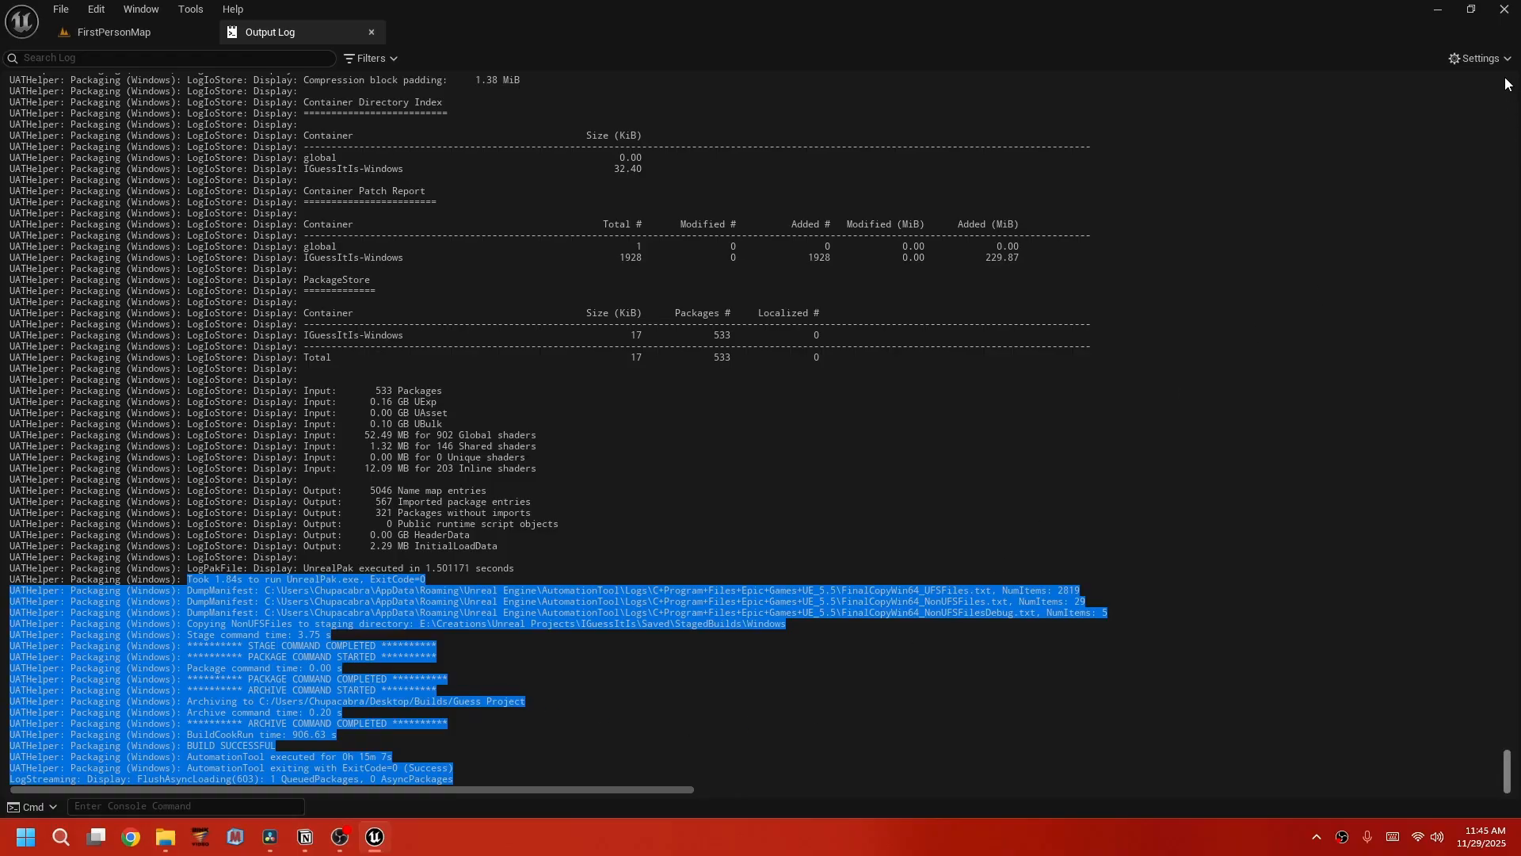
Close the Unreal Editor and open the Windows folder inside Builds > Guess Project from the Desktop.
click(1504, 9)
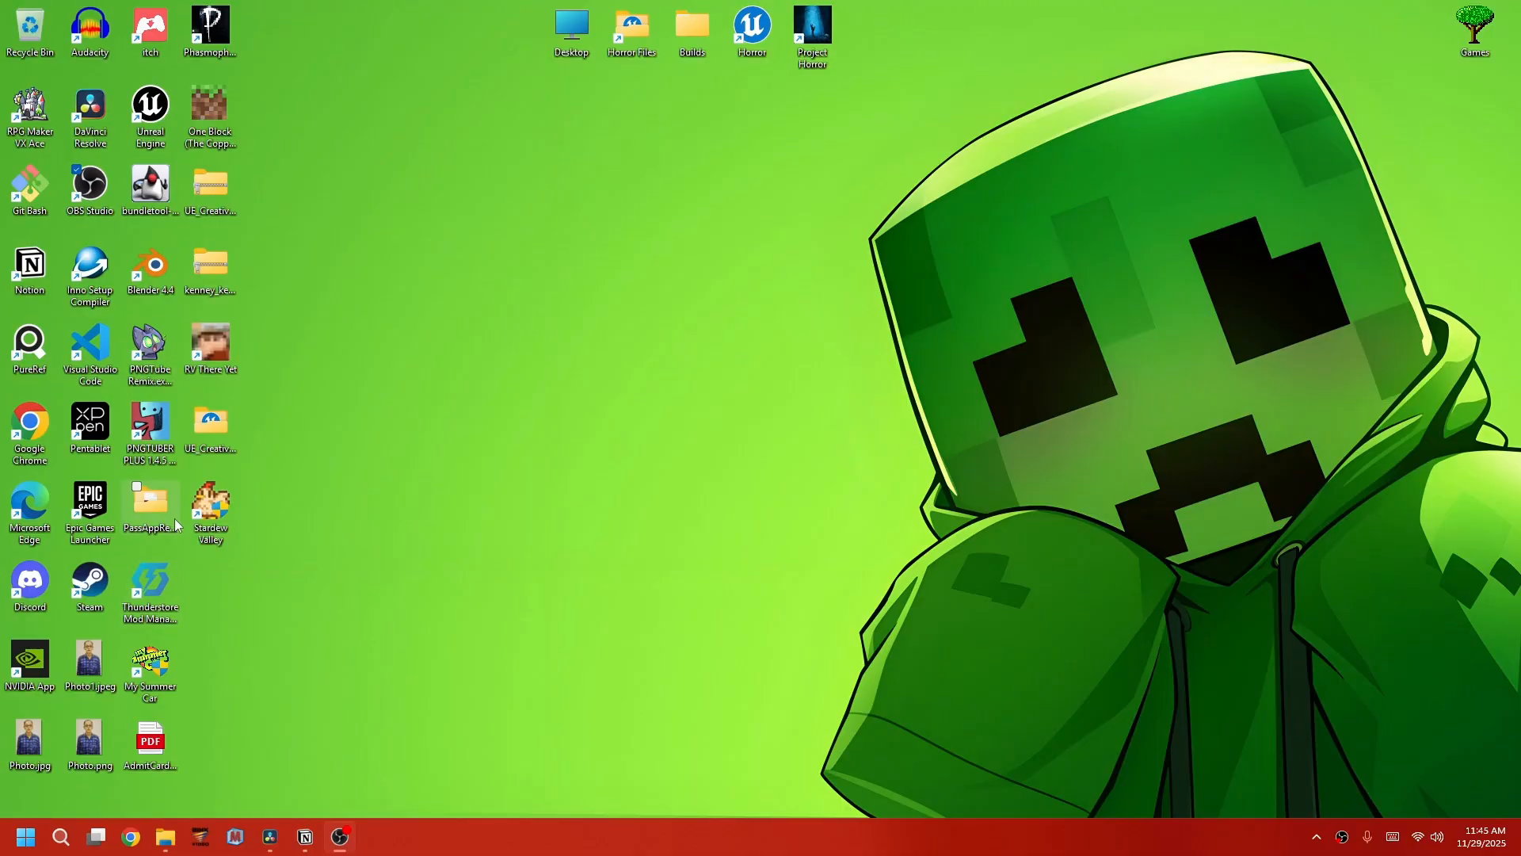
double_click(695, 39)
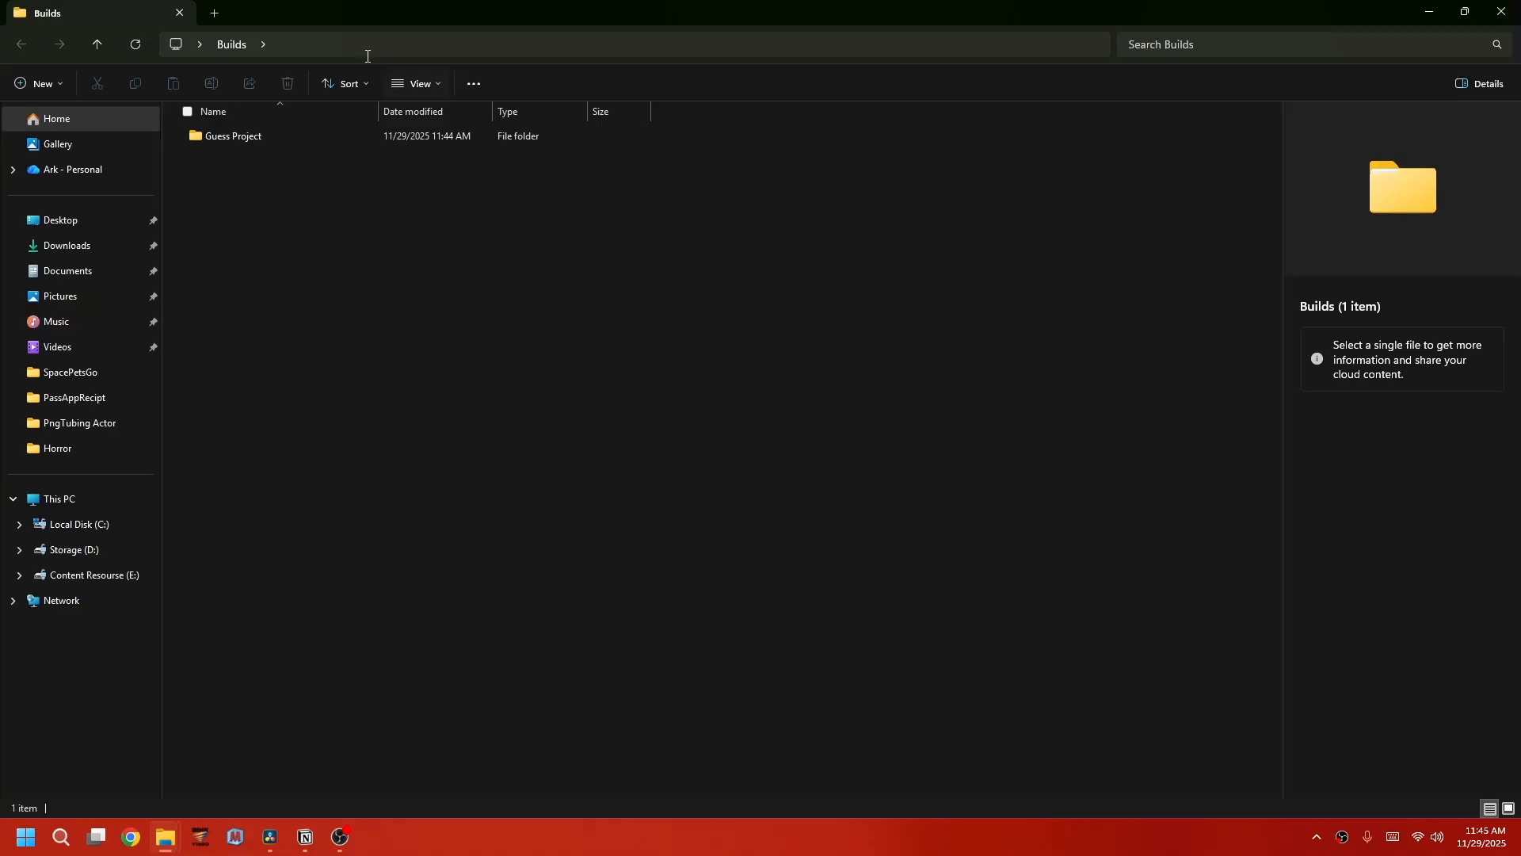
double_click(226, 140)
double_click(254, 142)
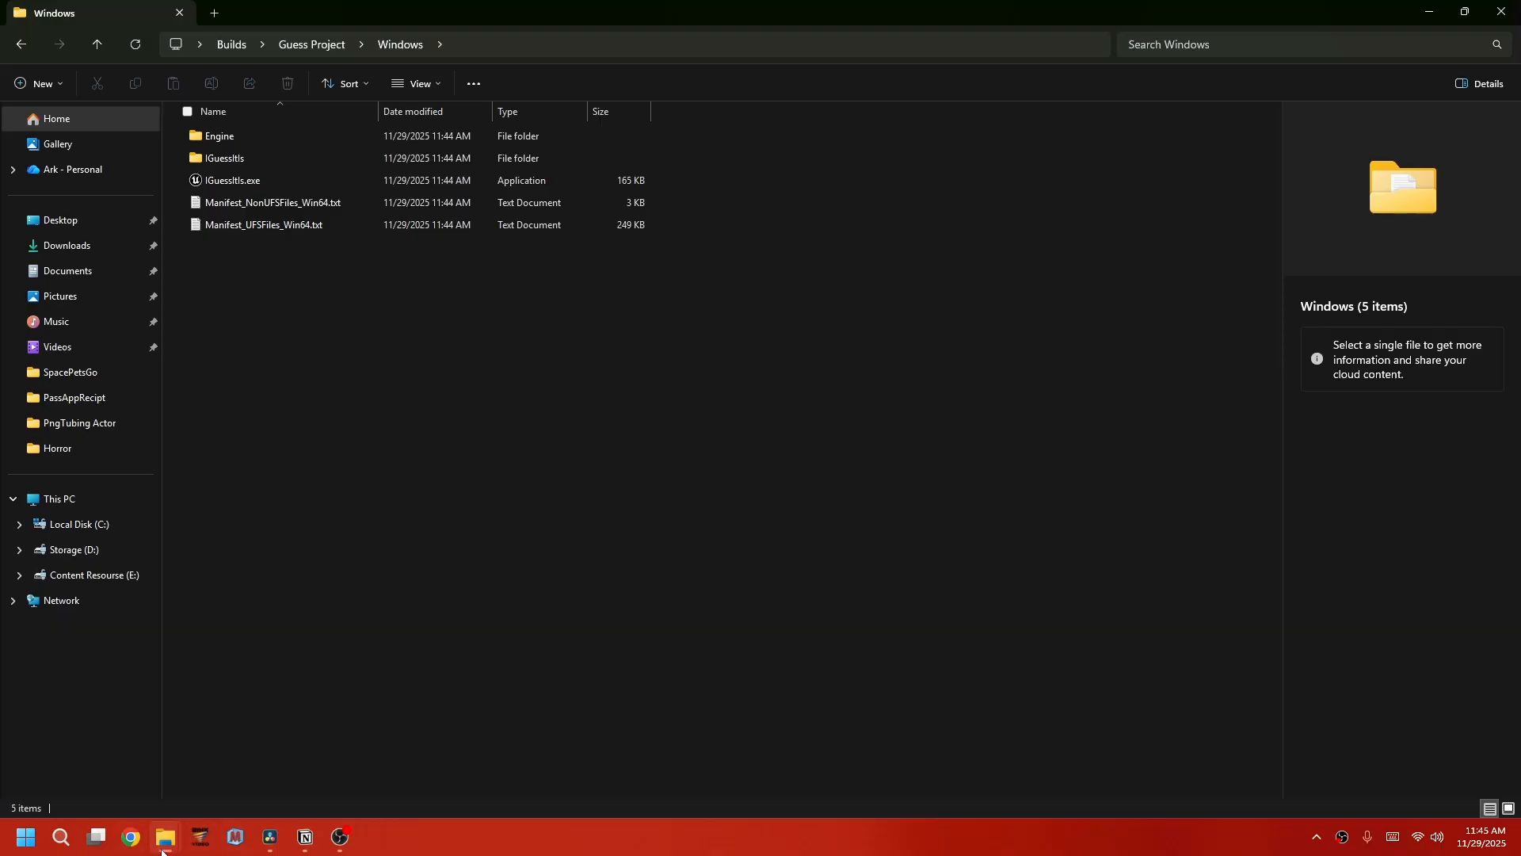
Reopen IGuessItIs.uproject from the project's root folder, and minimize that Explorer window and the loaded editor.
mouse_move(162, 850)
click(107, 745)
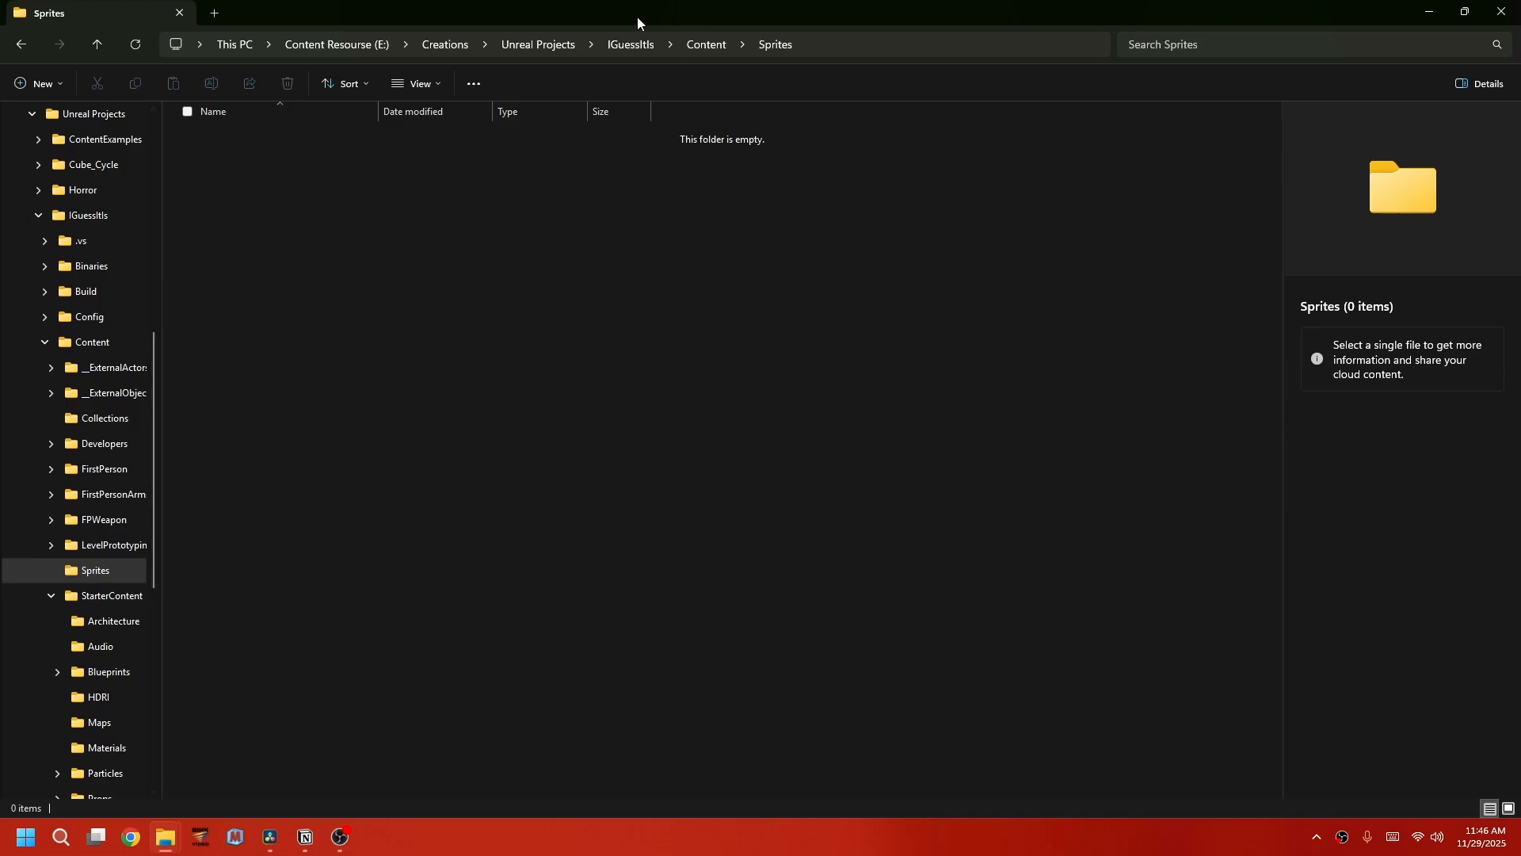
click(626, 45)
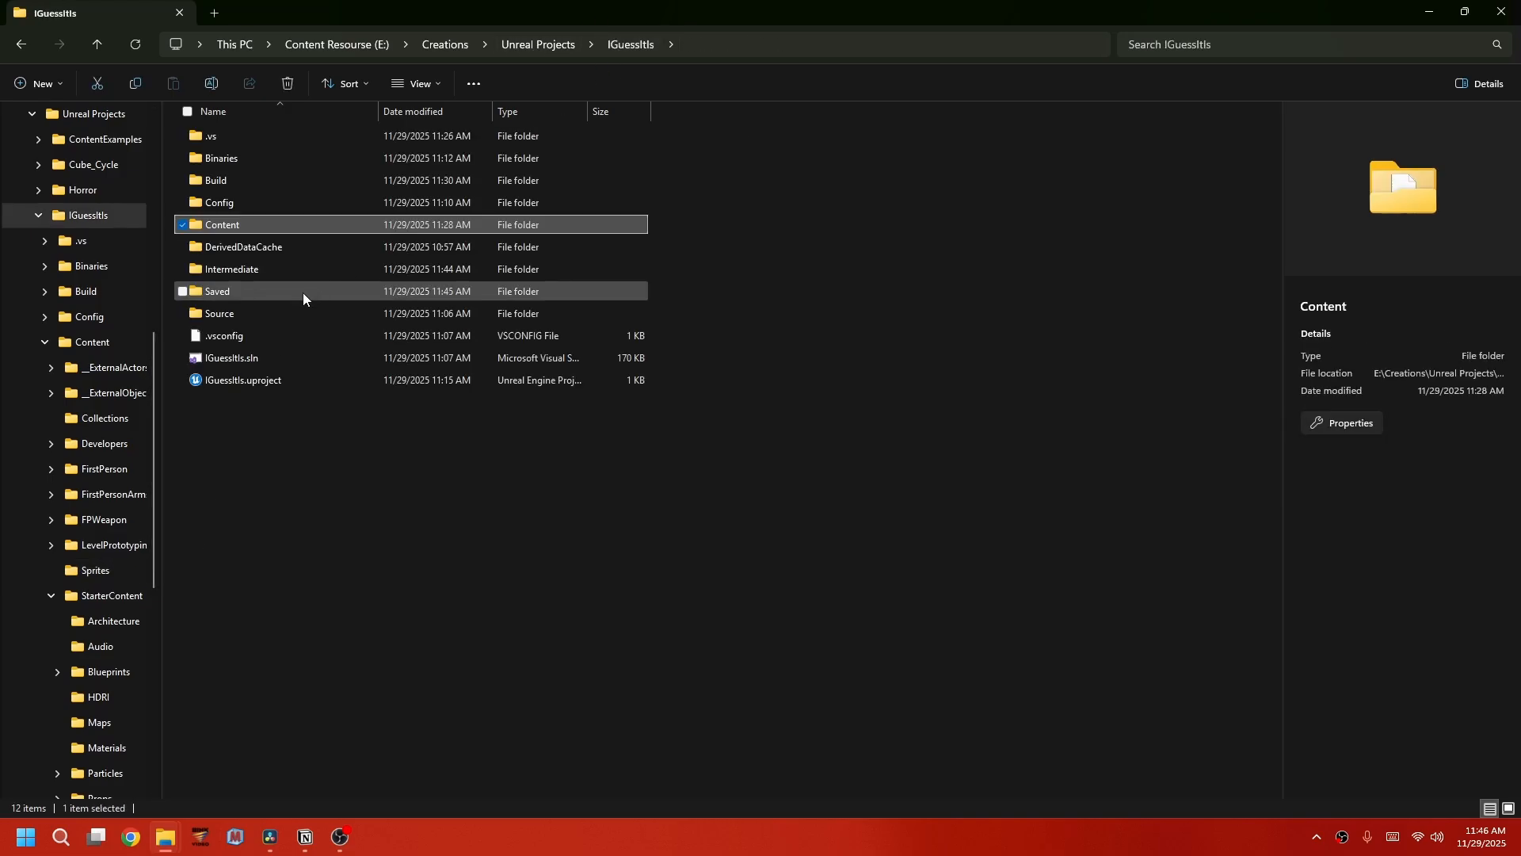
double_click(241, 380)
click(1429, 11)
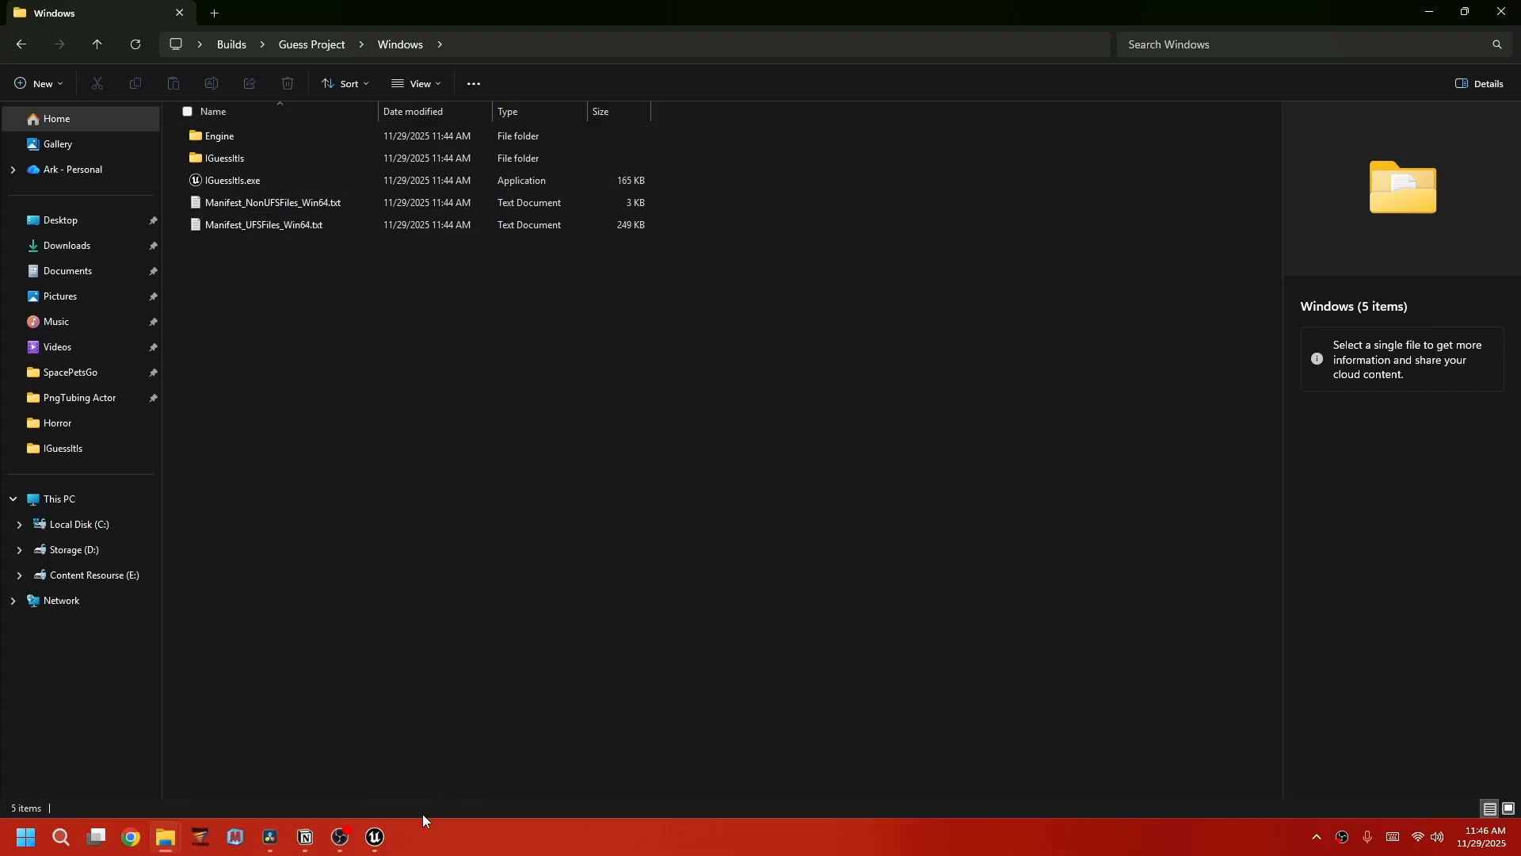
click(372, 842)
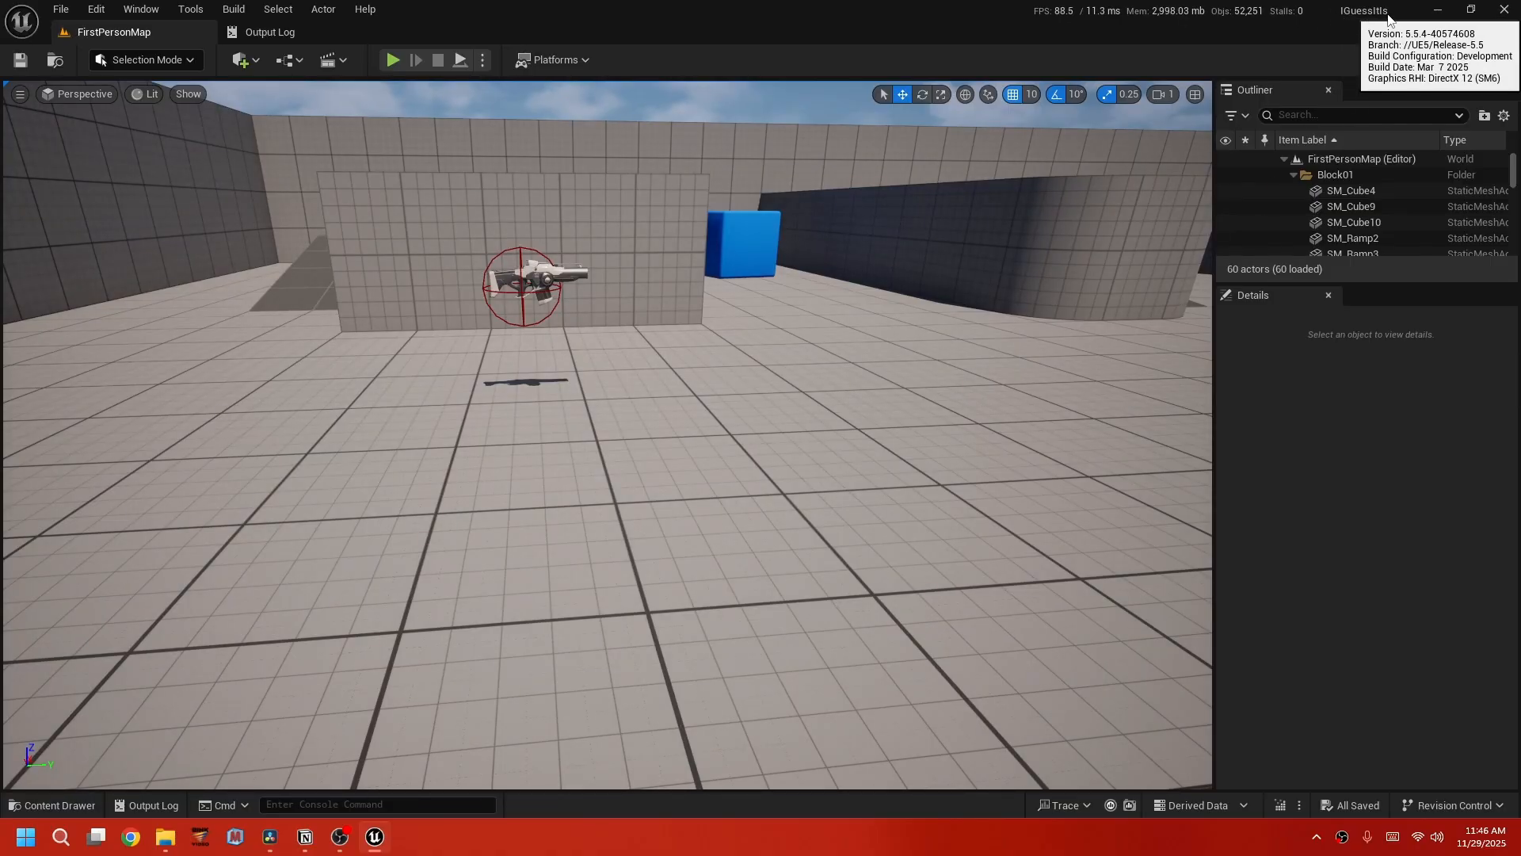
click(1438, 9)
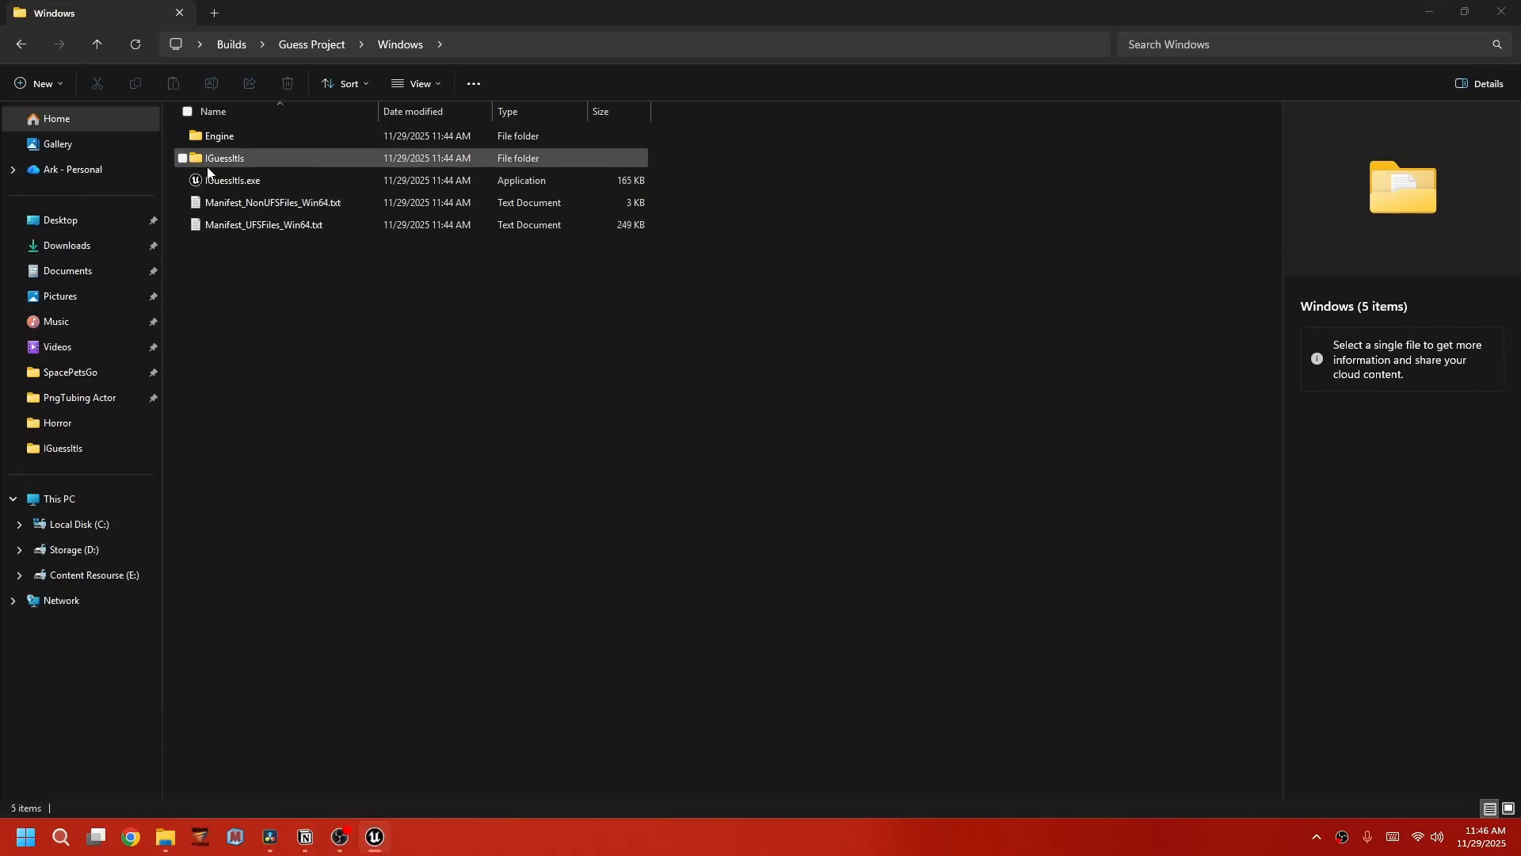
Run the packaged IGuessItIs.exe, move the player forward and back to test it, and switch back to File Explorer.
double_click(234, 183)
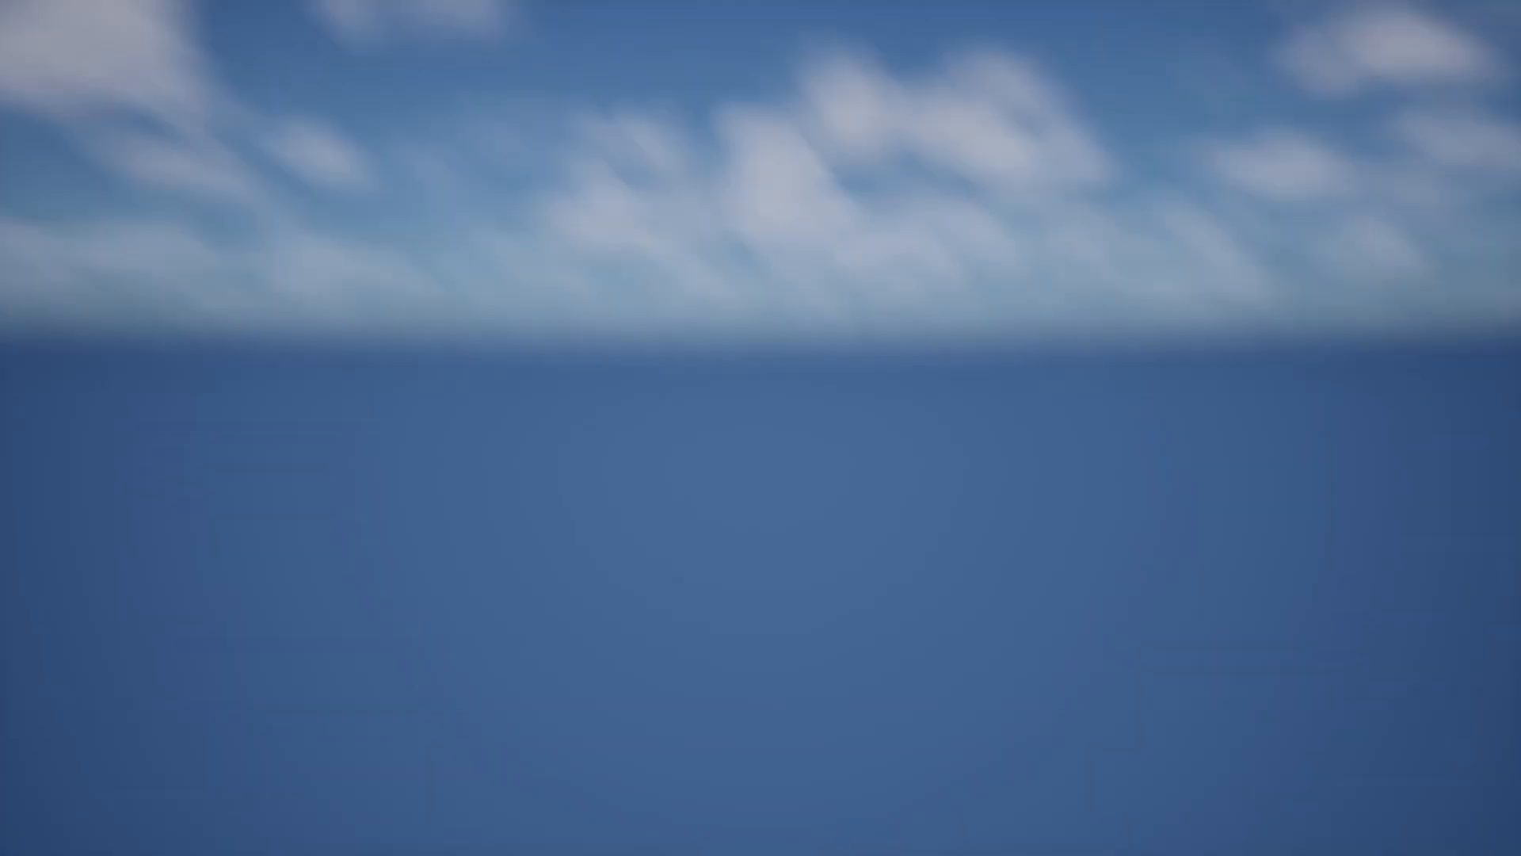
key(w)
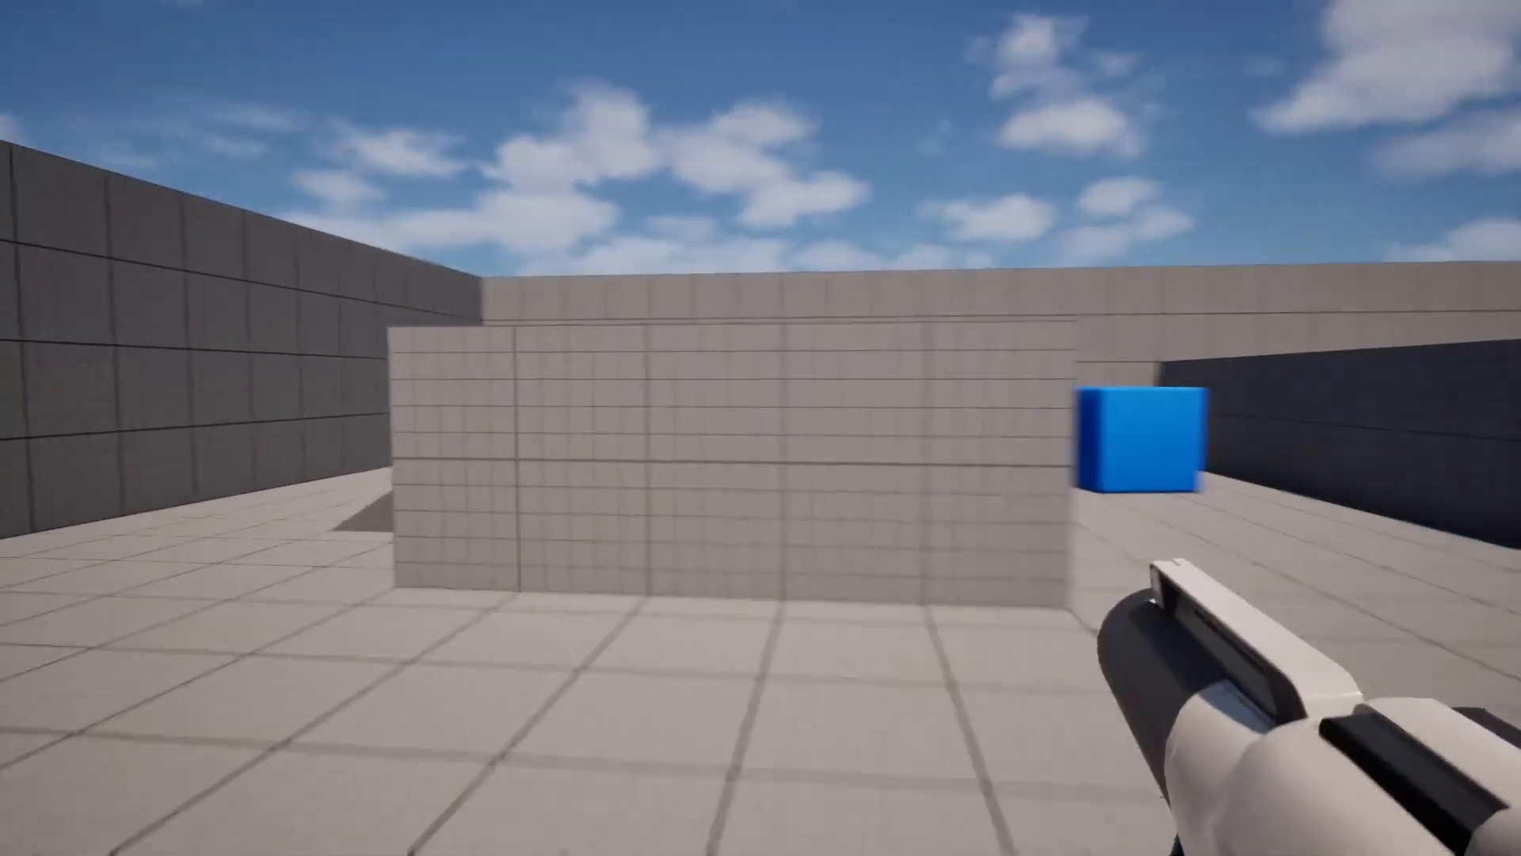
key(s)
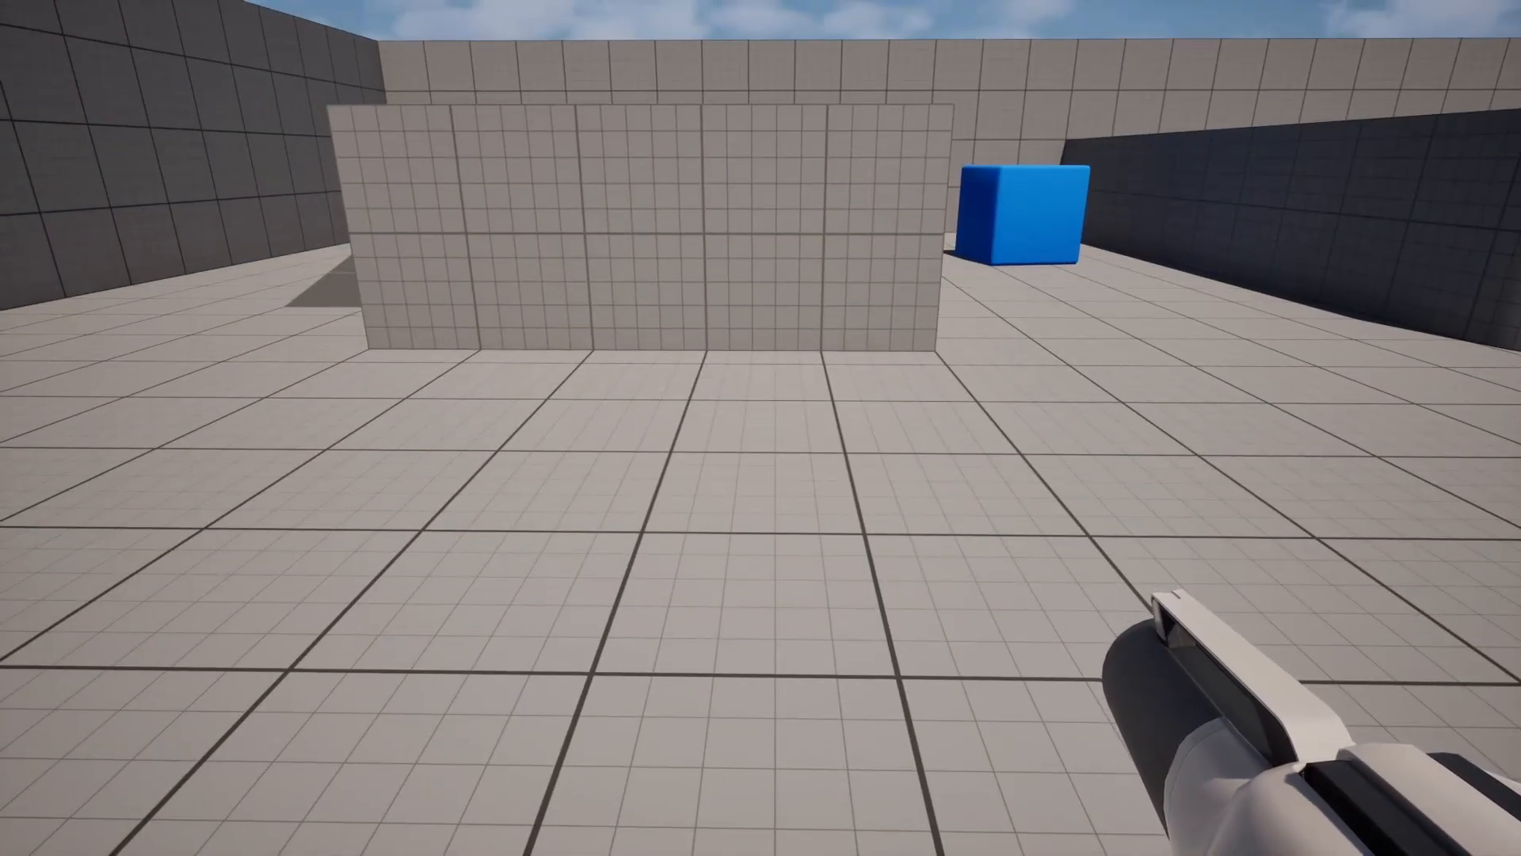
key(alt+Tab)
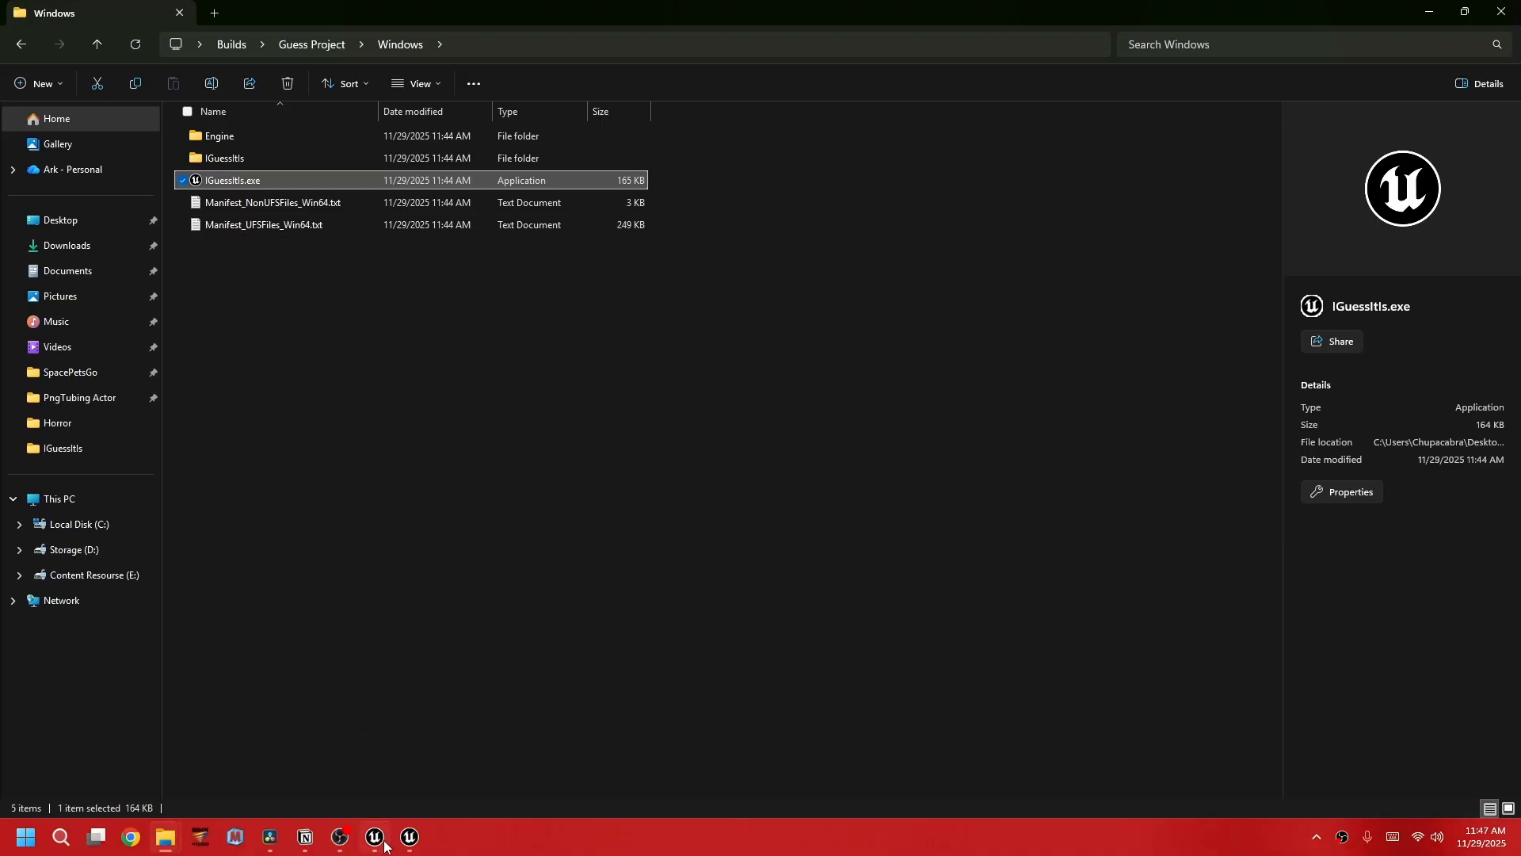
Preview the running game's window title and open the editor's project description settings to compare it with the Project Displayed Title.
mouse_move(419, 841)
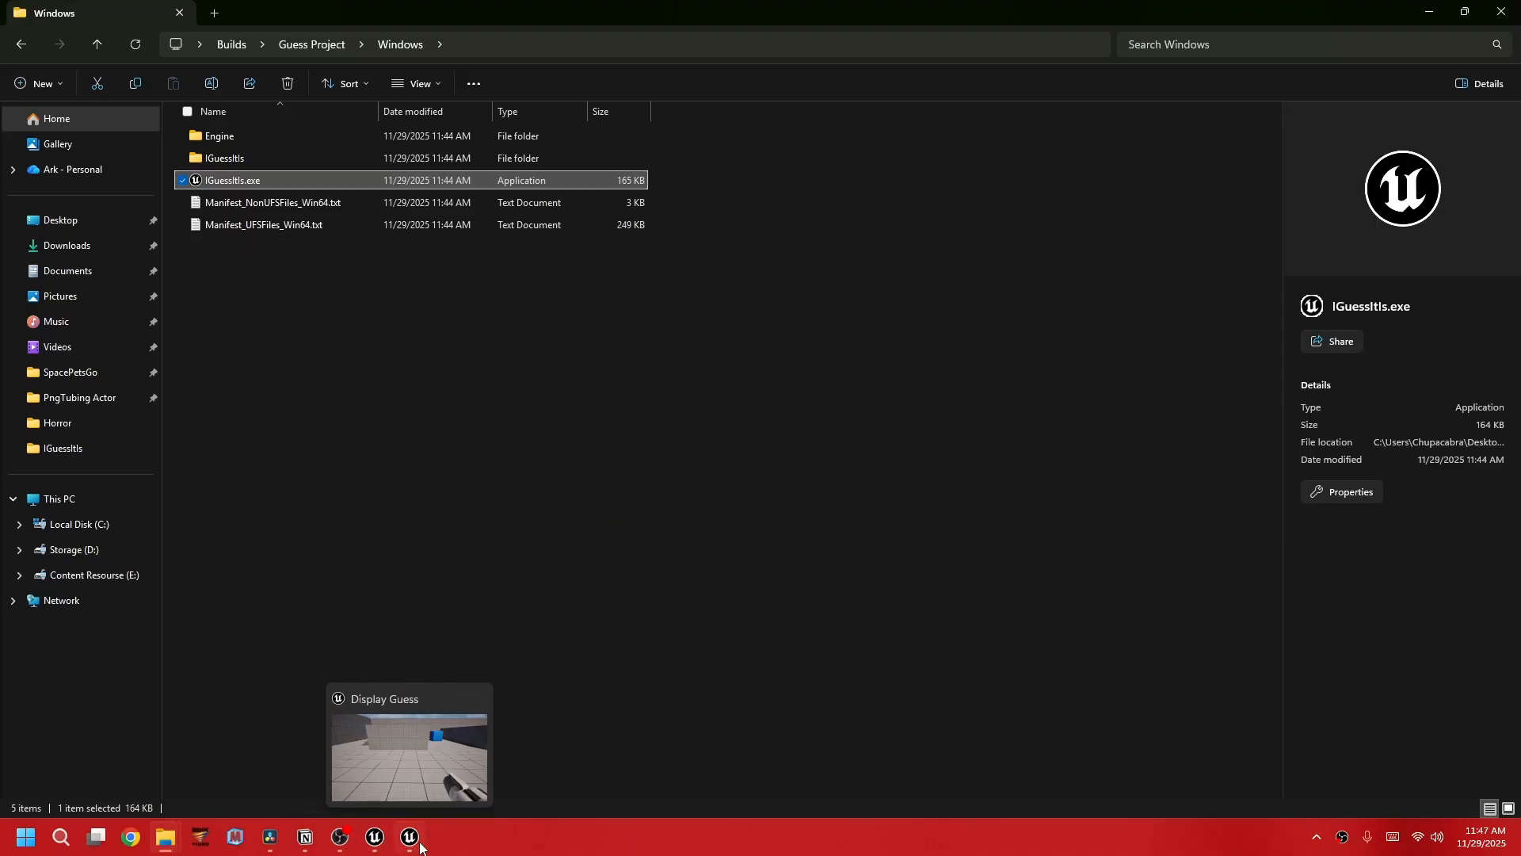
click(375, 836)
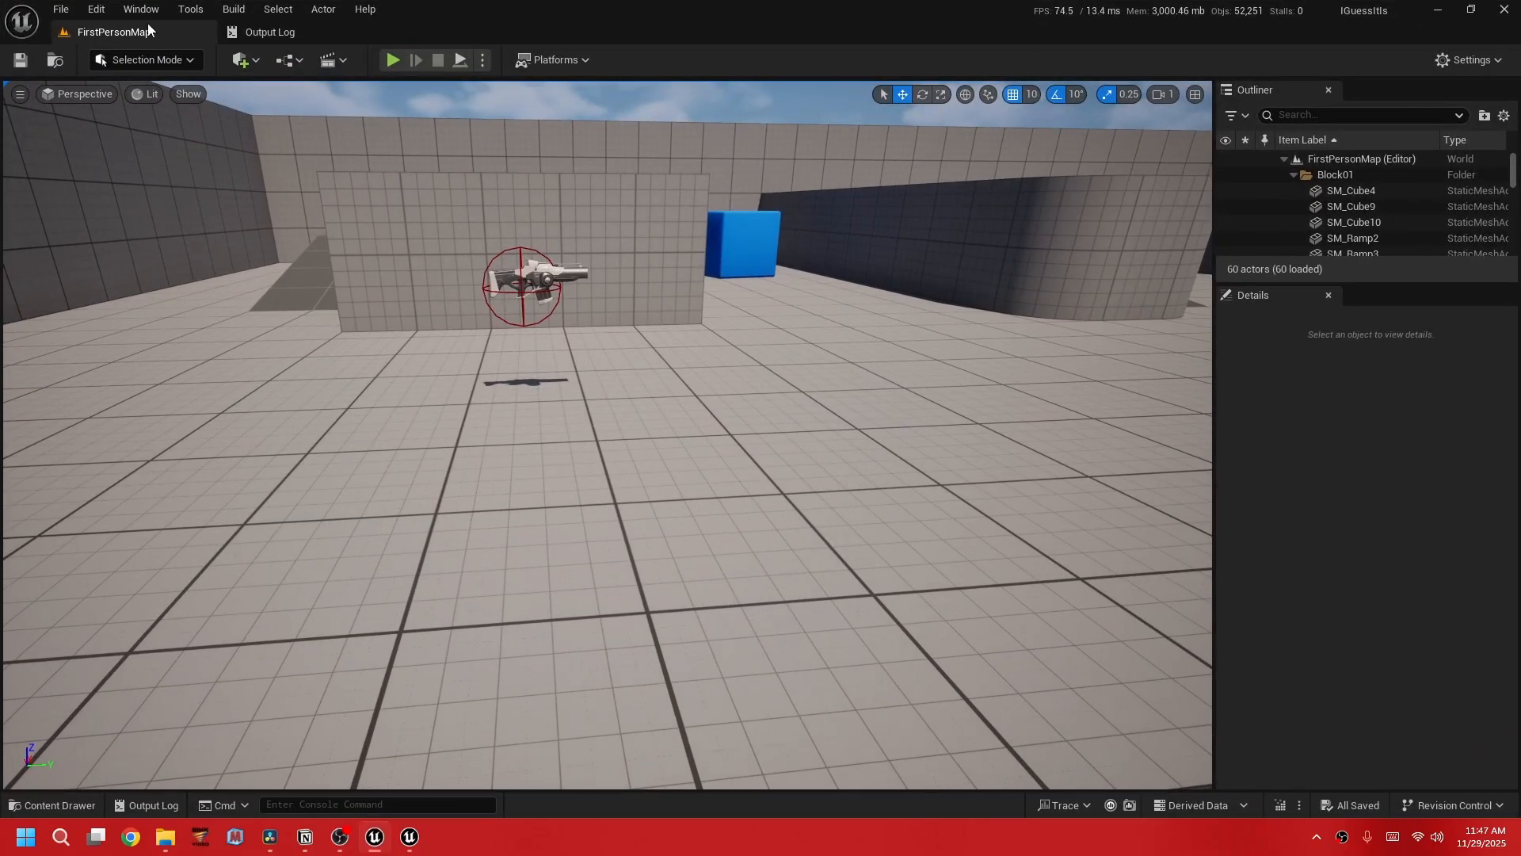
click(96, 9)
click(165, 249)
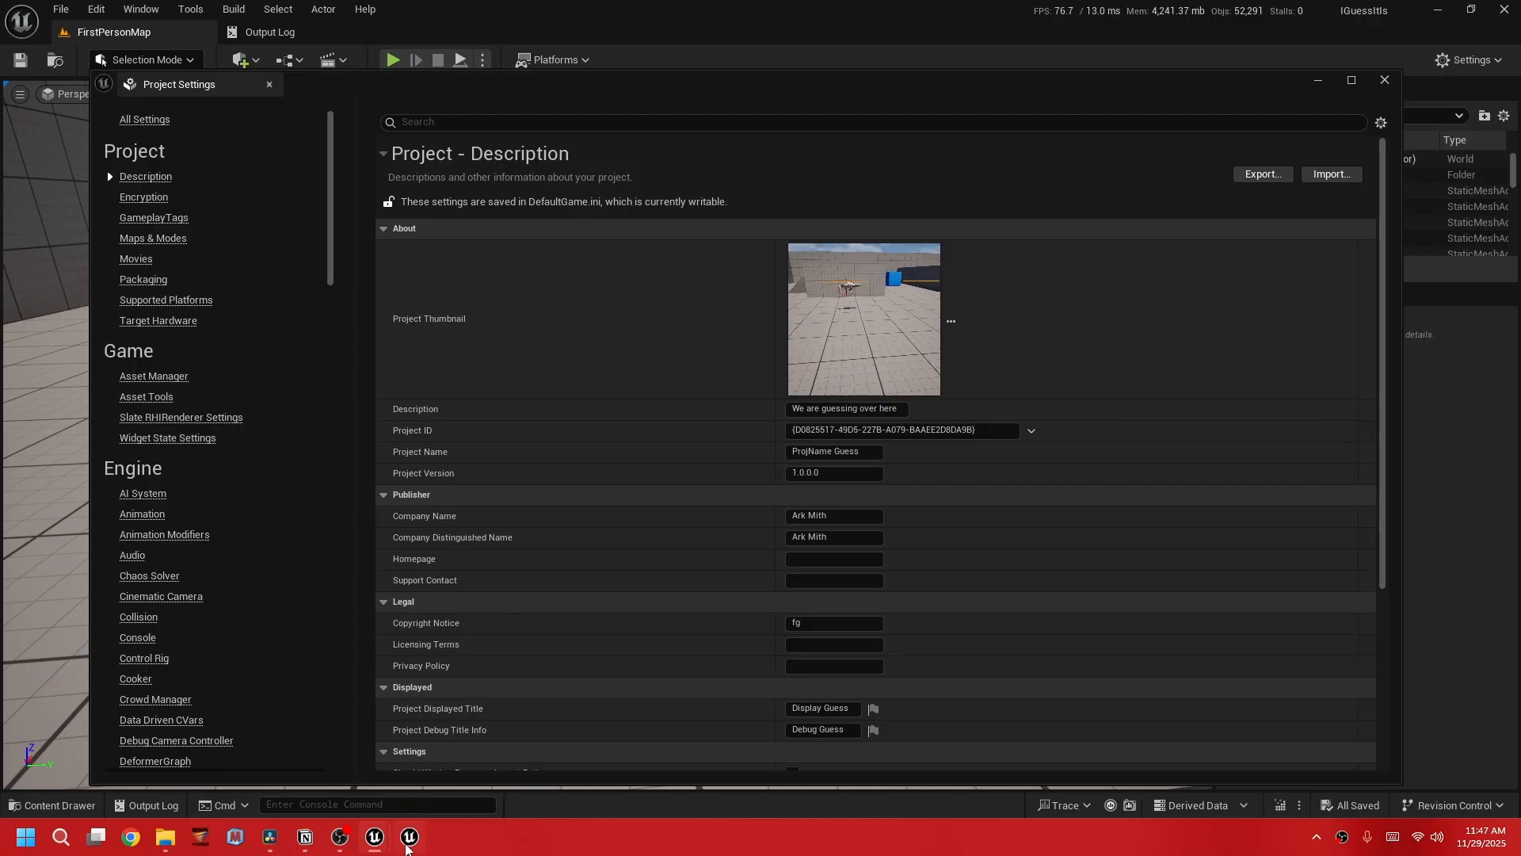
Preview the running game's window, open Task Manager, and move its window clear of the project description settings.
mouse_move(408, 846)
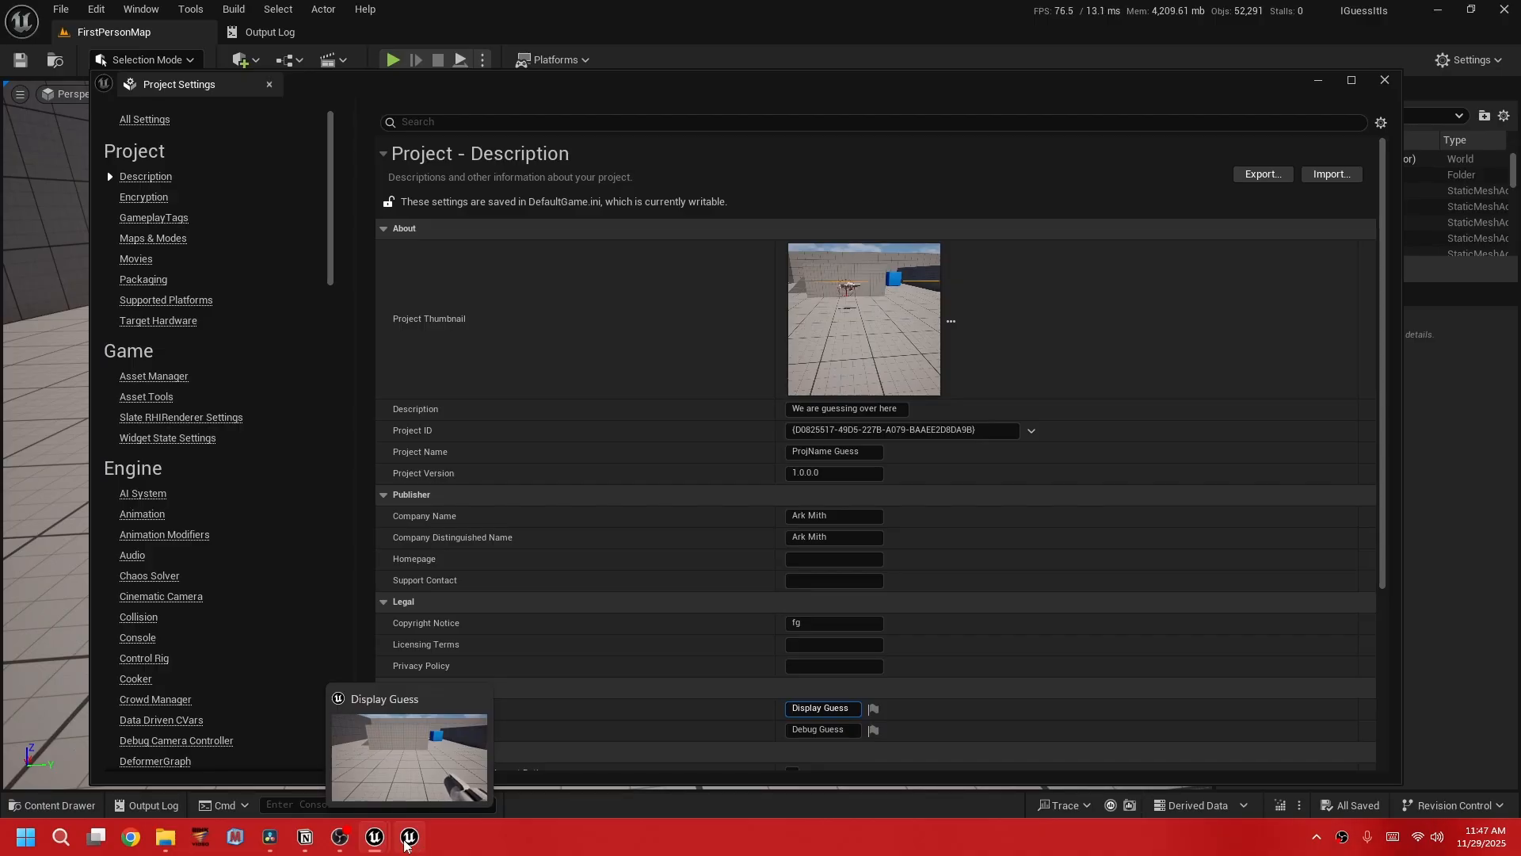
right_click(499, 840)
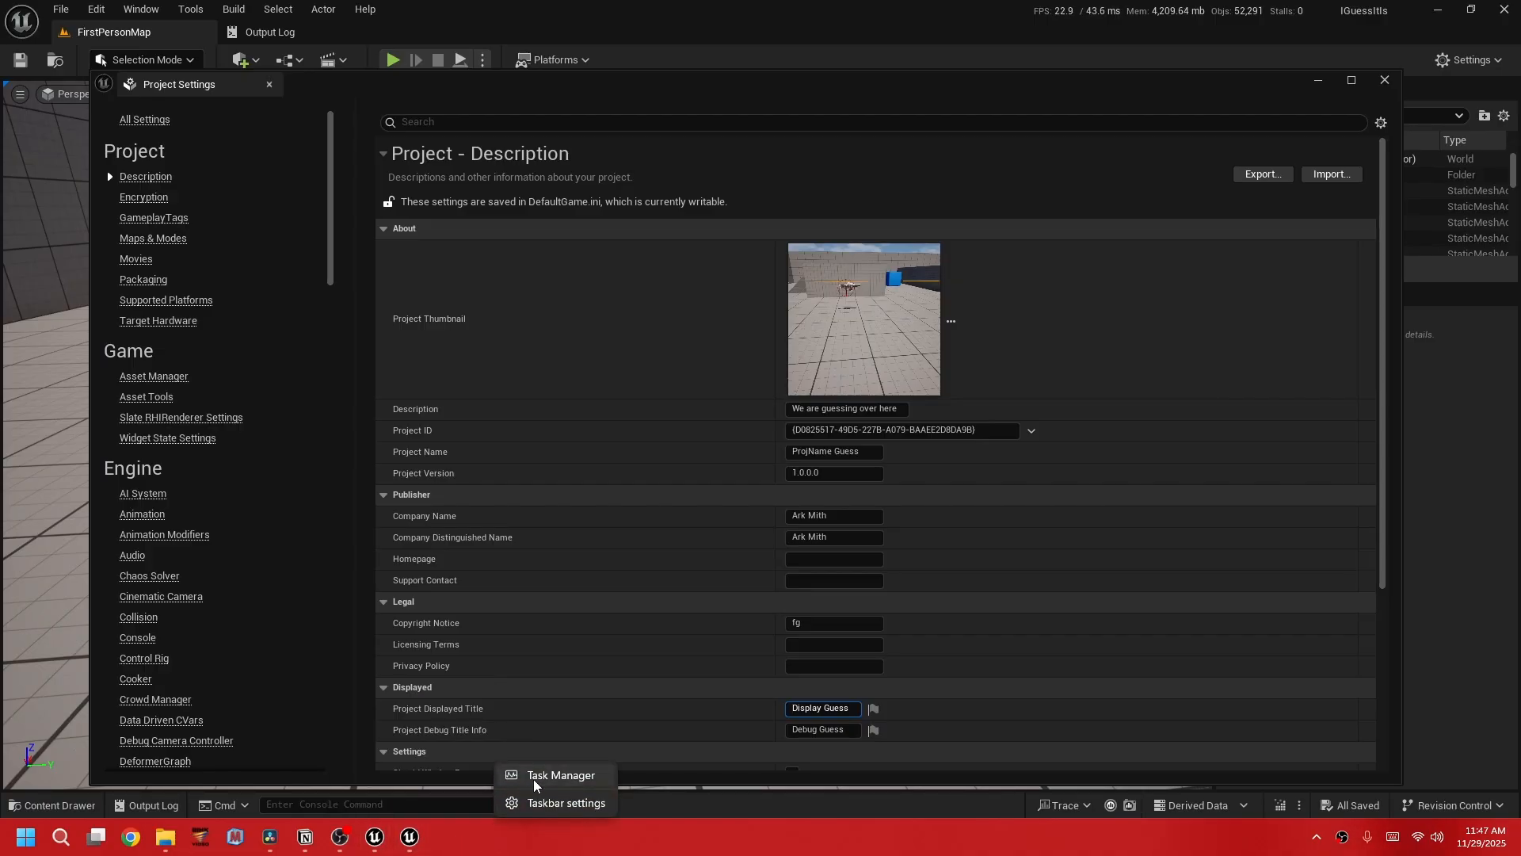
click(536, 777)
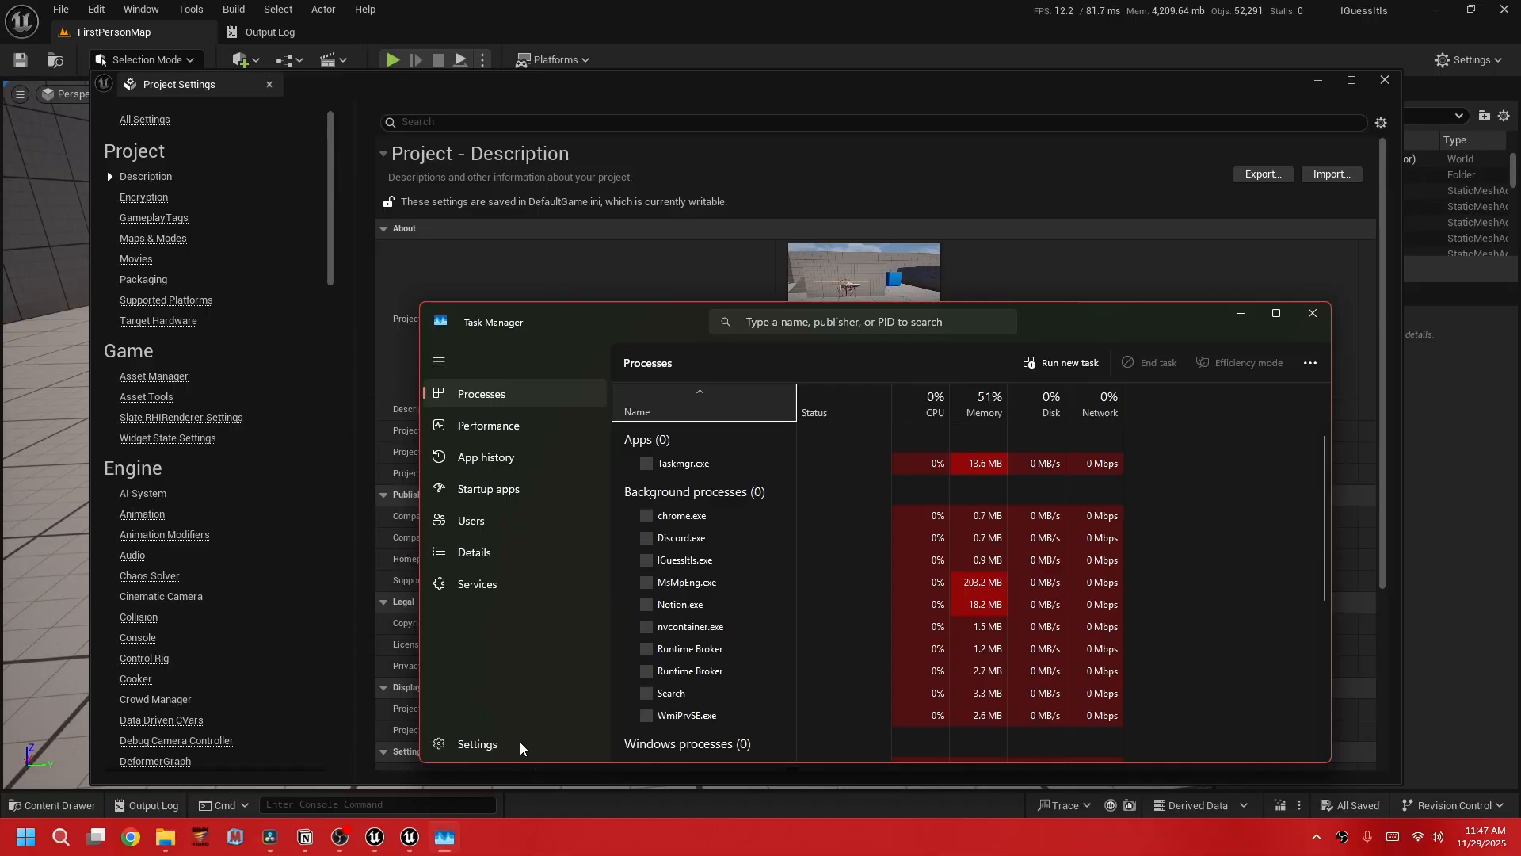
drag(684, 324, 476, 258)
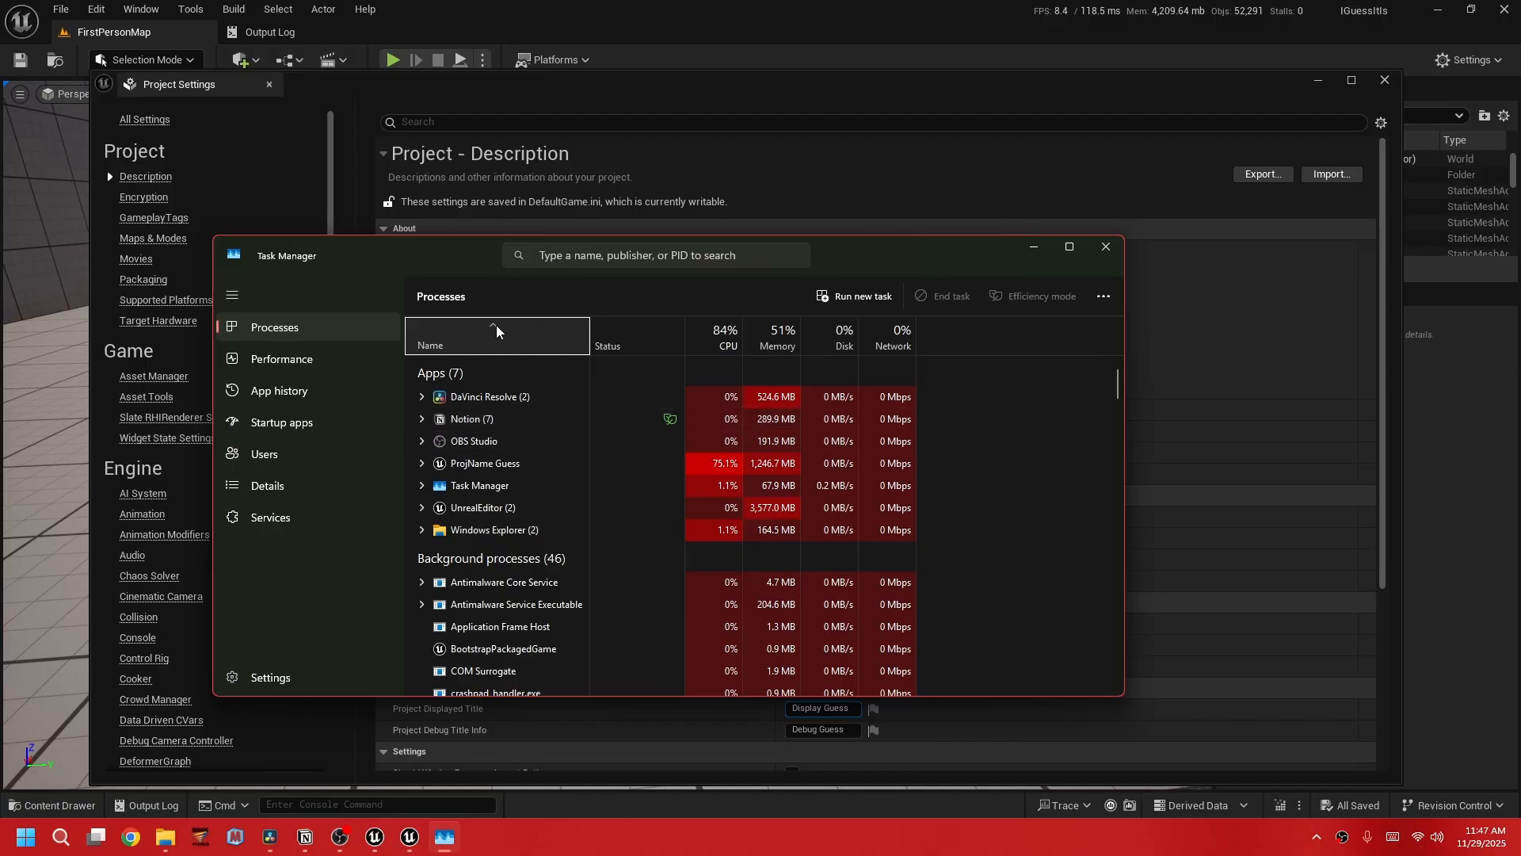
drag(440, 255, 796, 265)
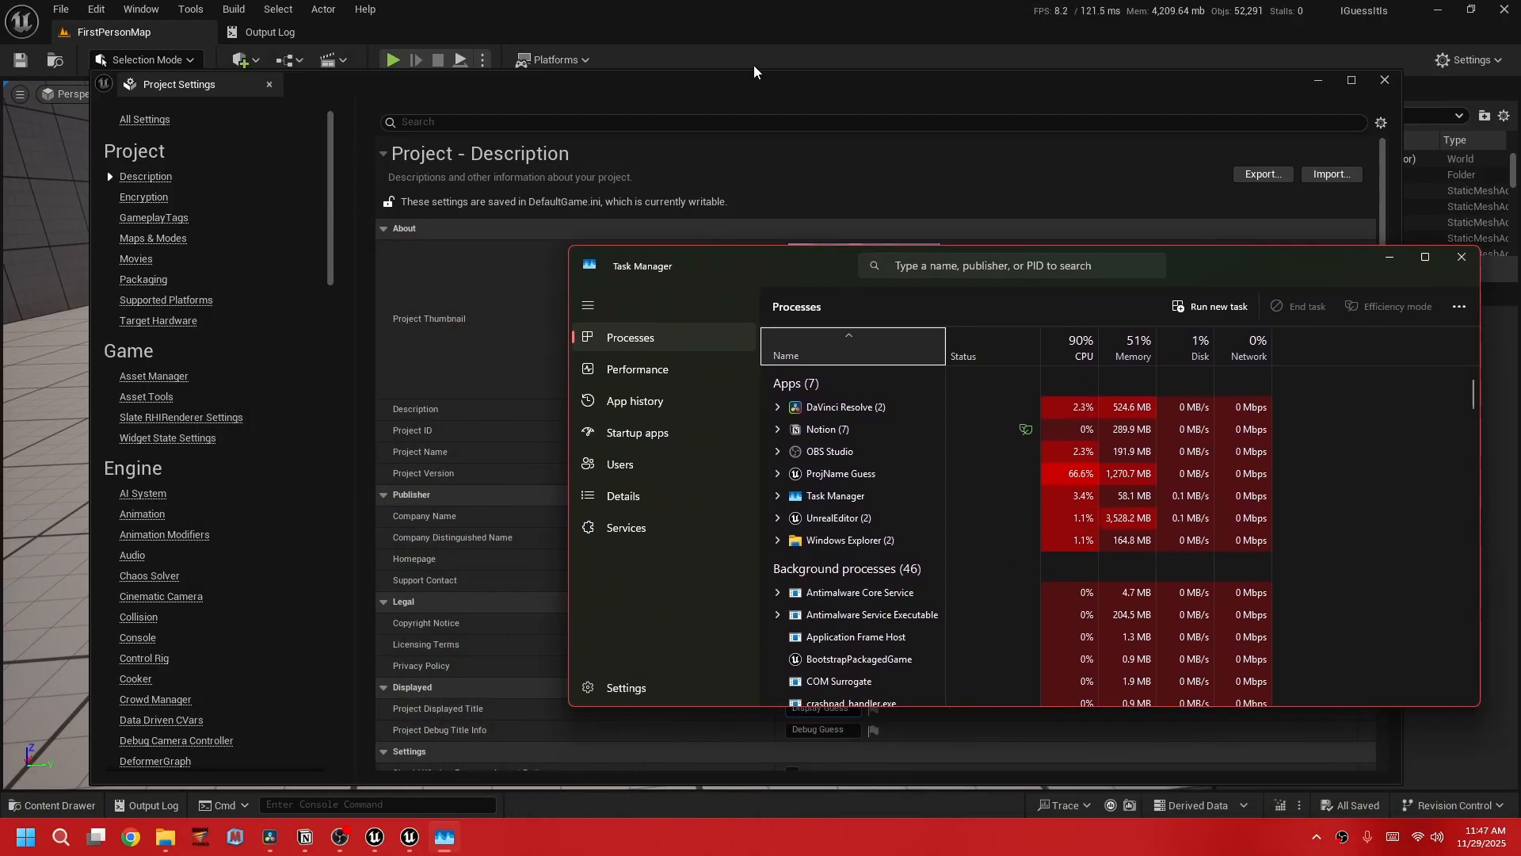
Narrow the Project Settings window and arrange it side by side with Task Manager.
double_click(822, 82)
drag(864, 8, 596, 127)
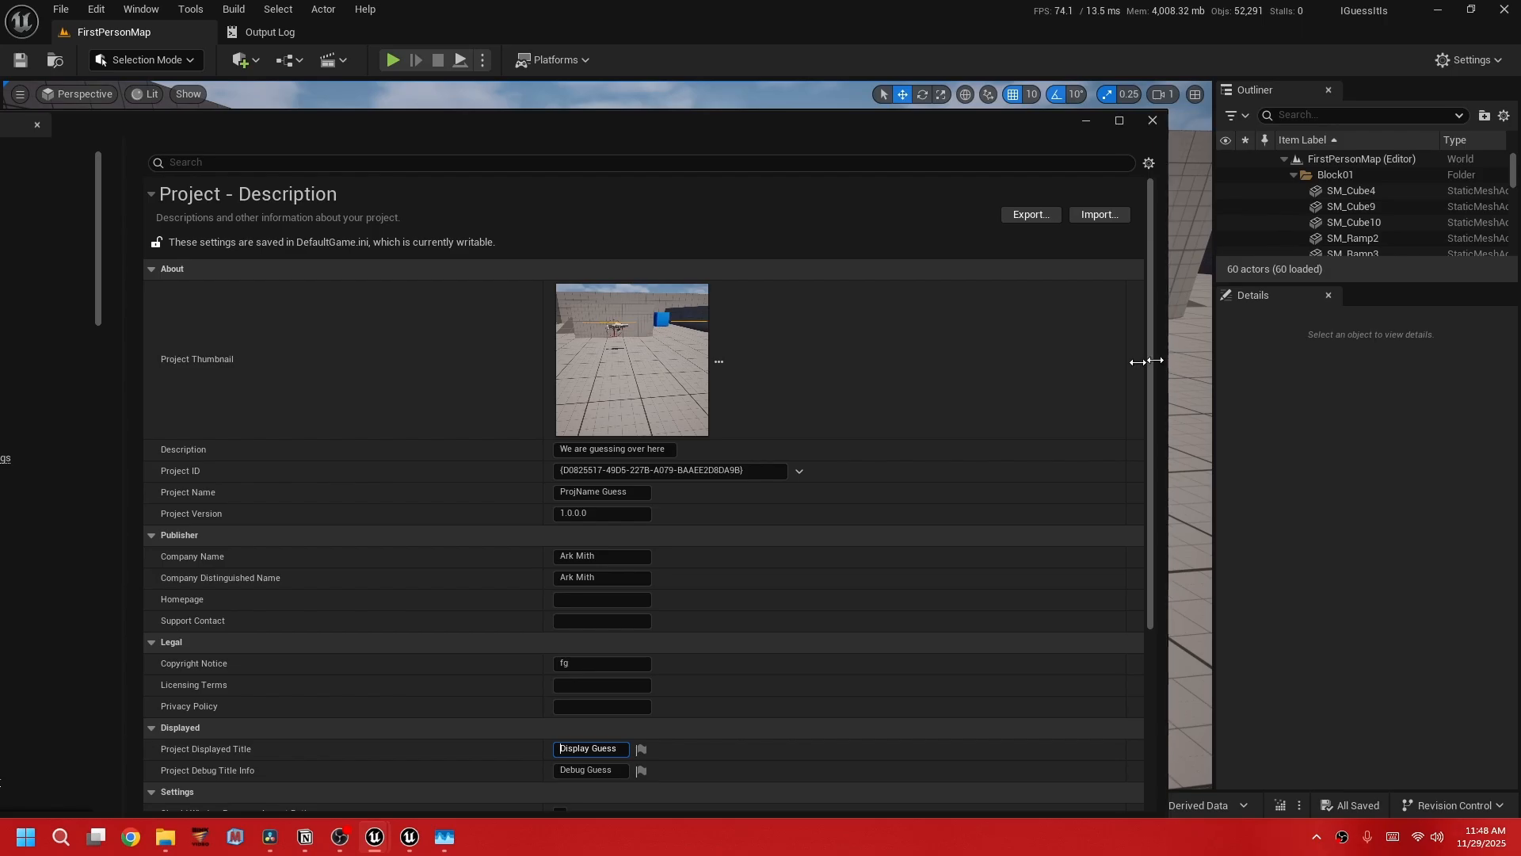
drag(1149, 360, 545, 361)
click(438, 840)
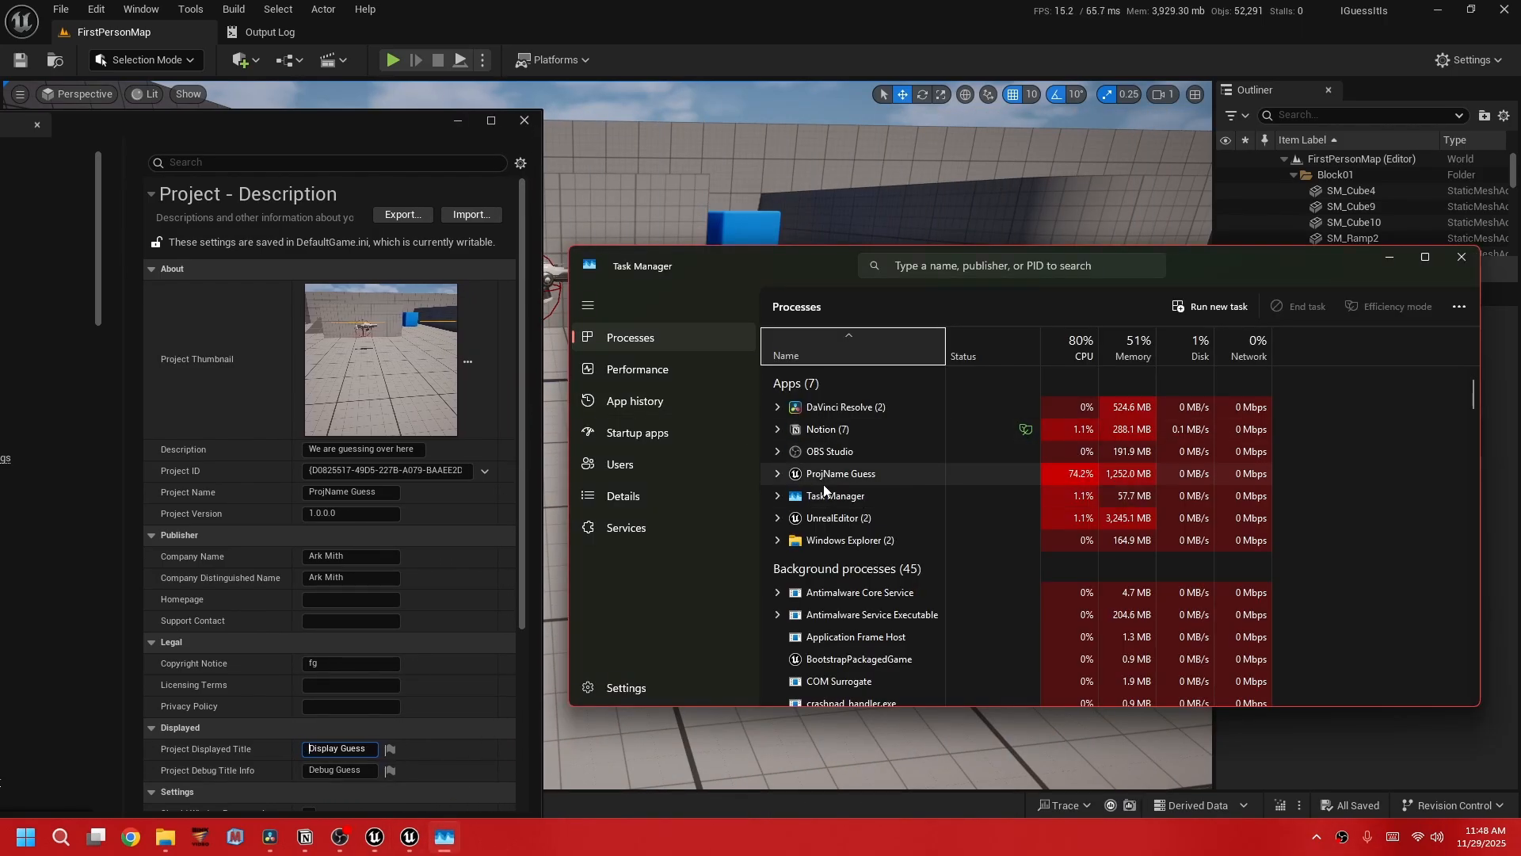
Expand the ProjName Guess process, compare it with the Project Name setting, and close Task Manager.
click(777, 474)
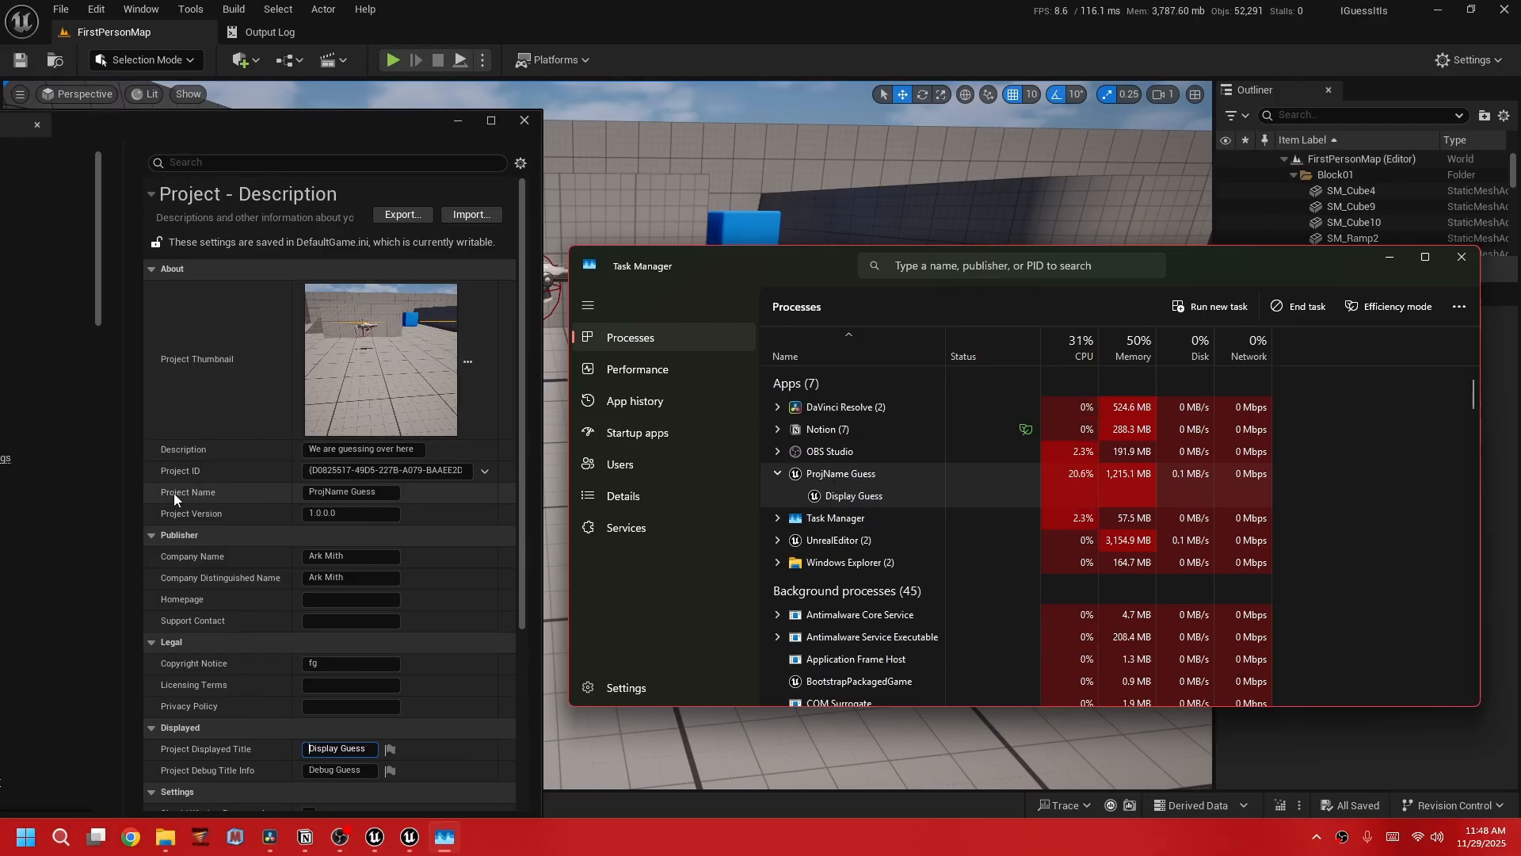
click(306, 496)
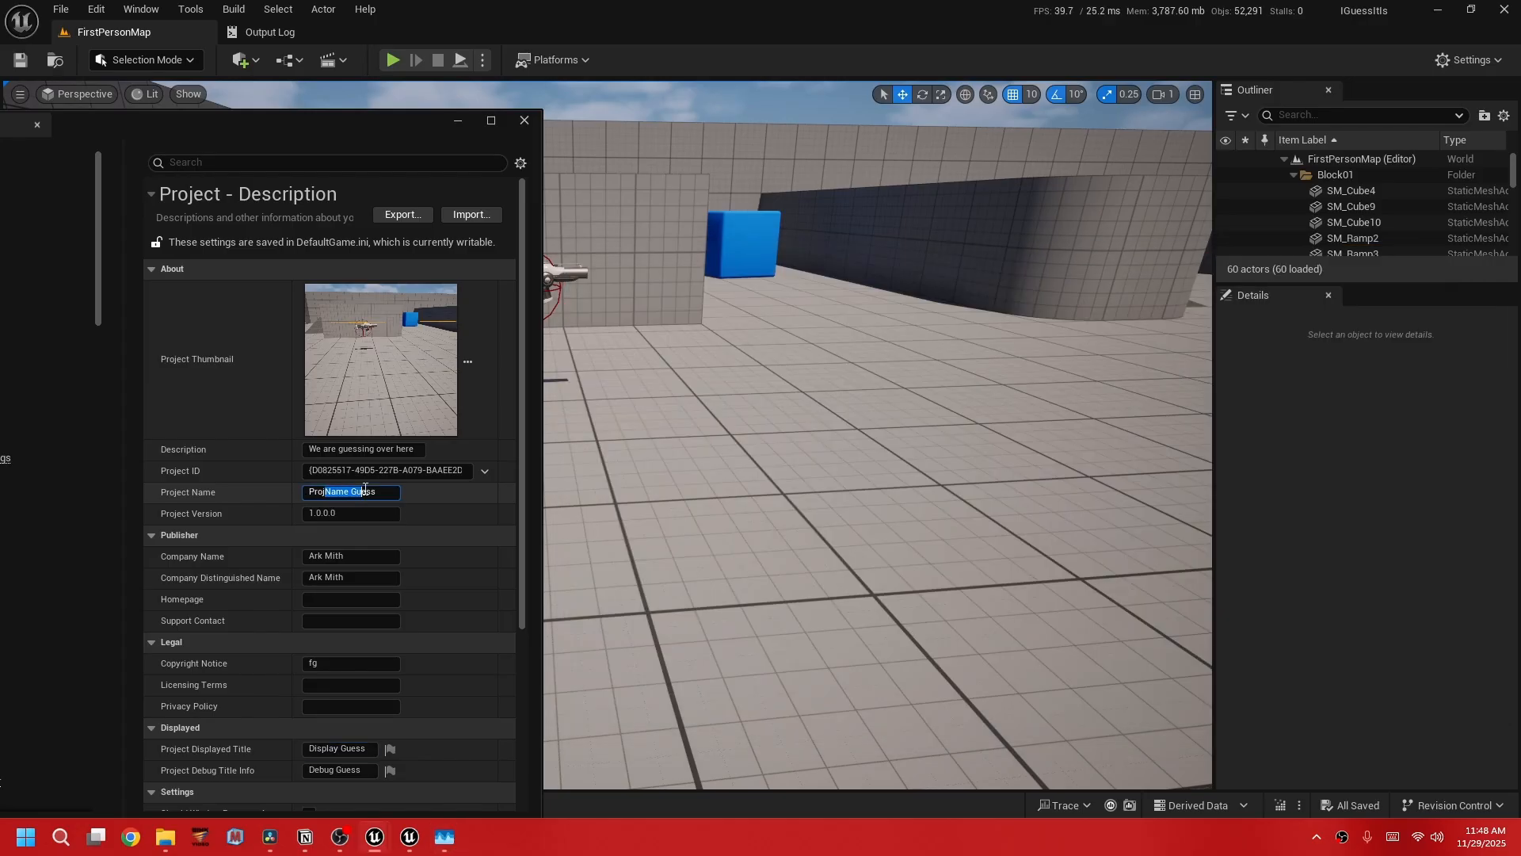
click(444, 837)
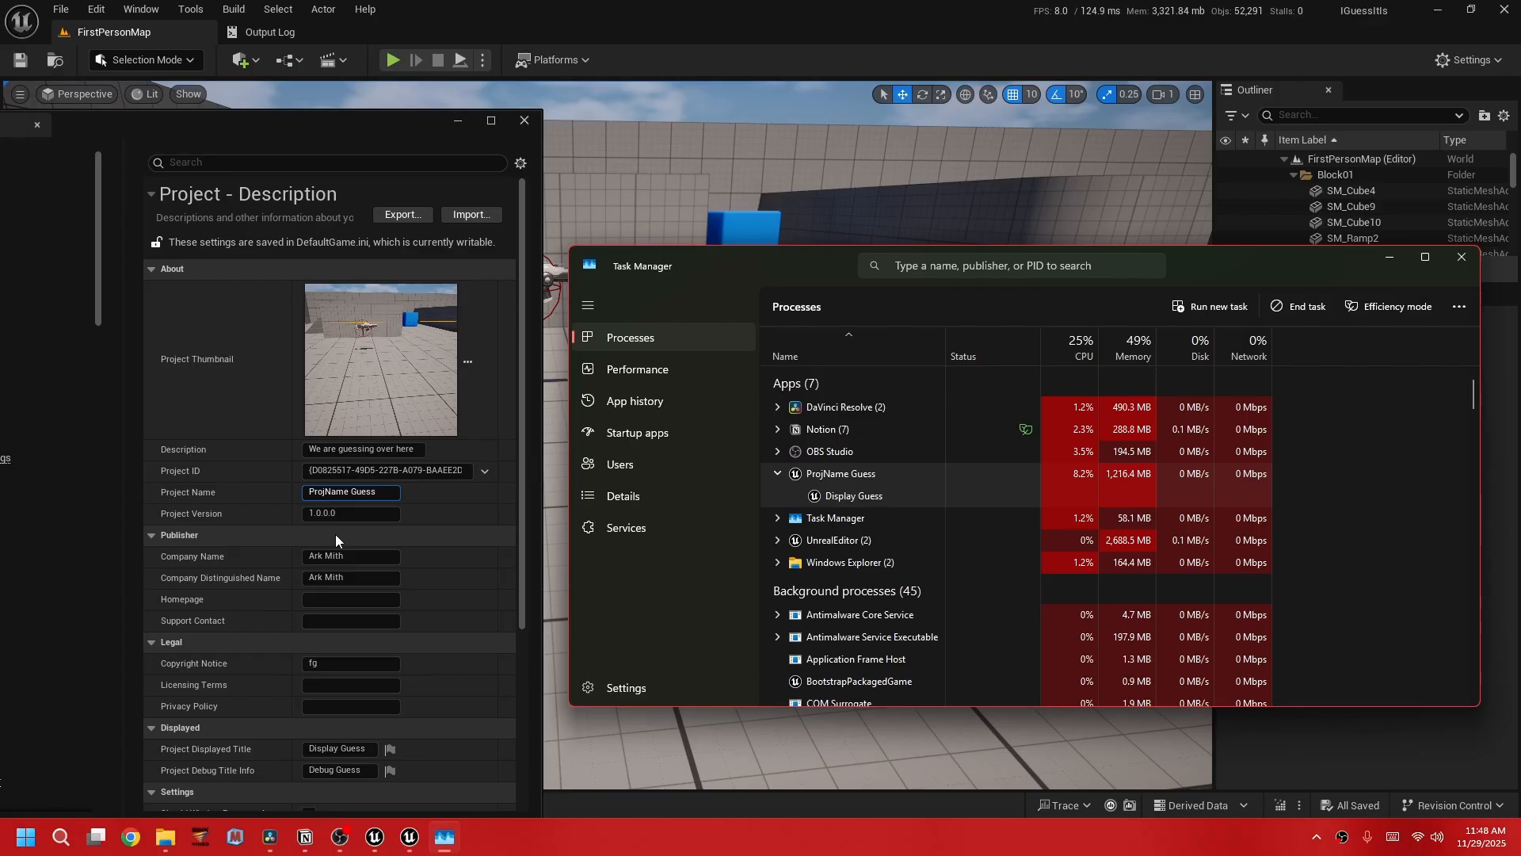
click(1474, 258)
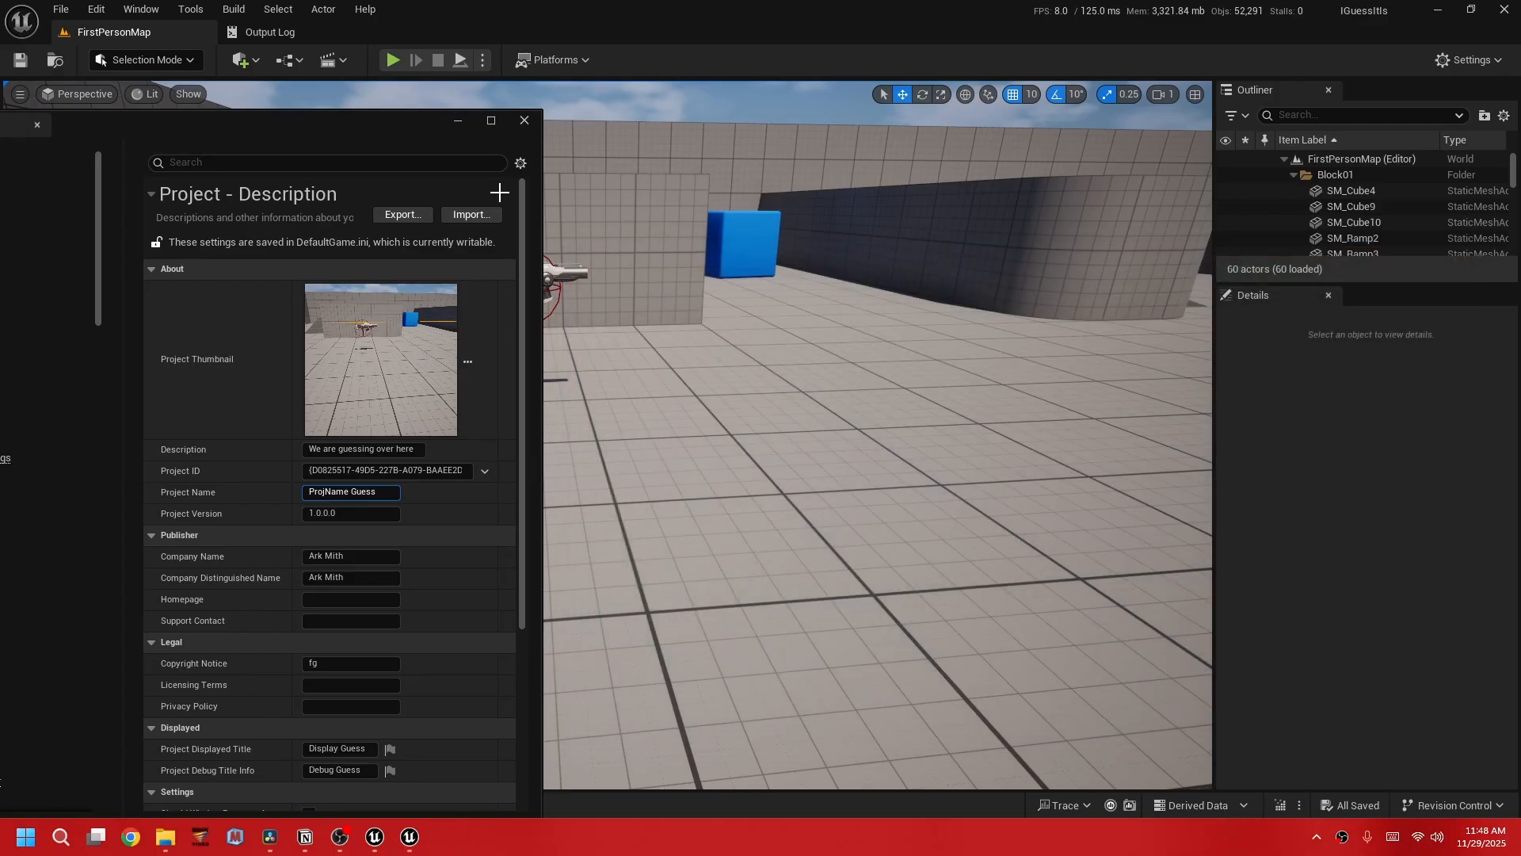
Move the Project Settings window back over the editor, close it, reopen it, and maximize it.
drag(383, 133, 874, 94)
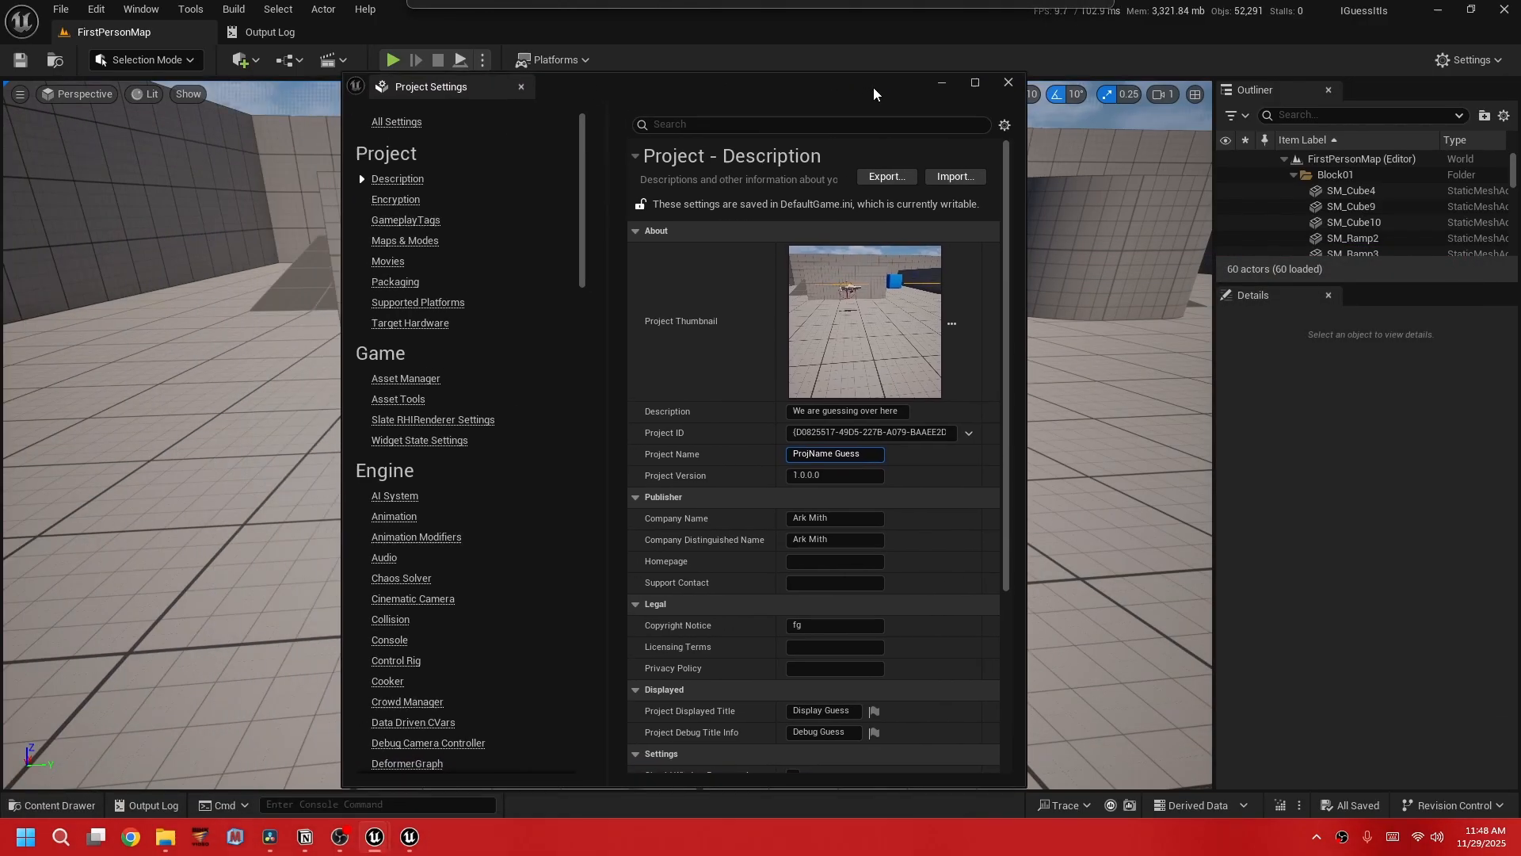
click(1008, 82)
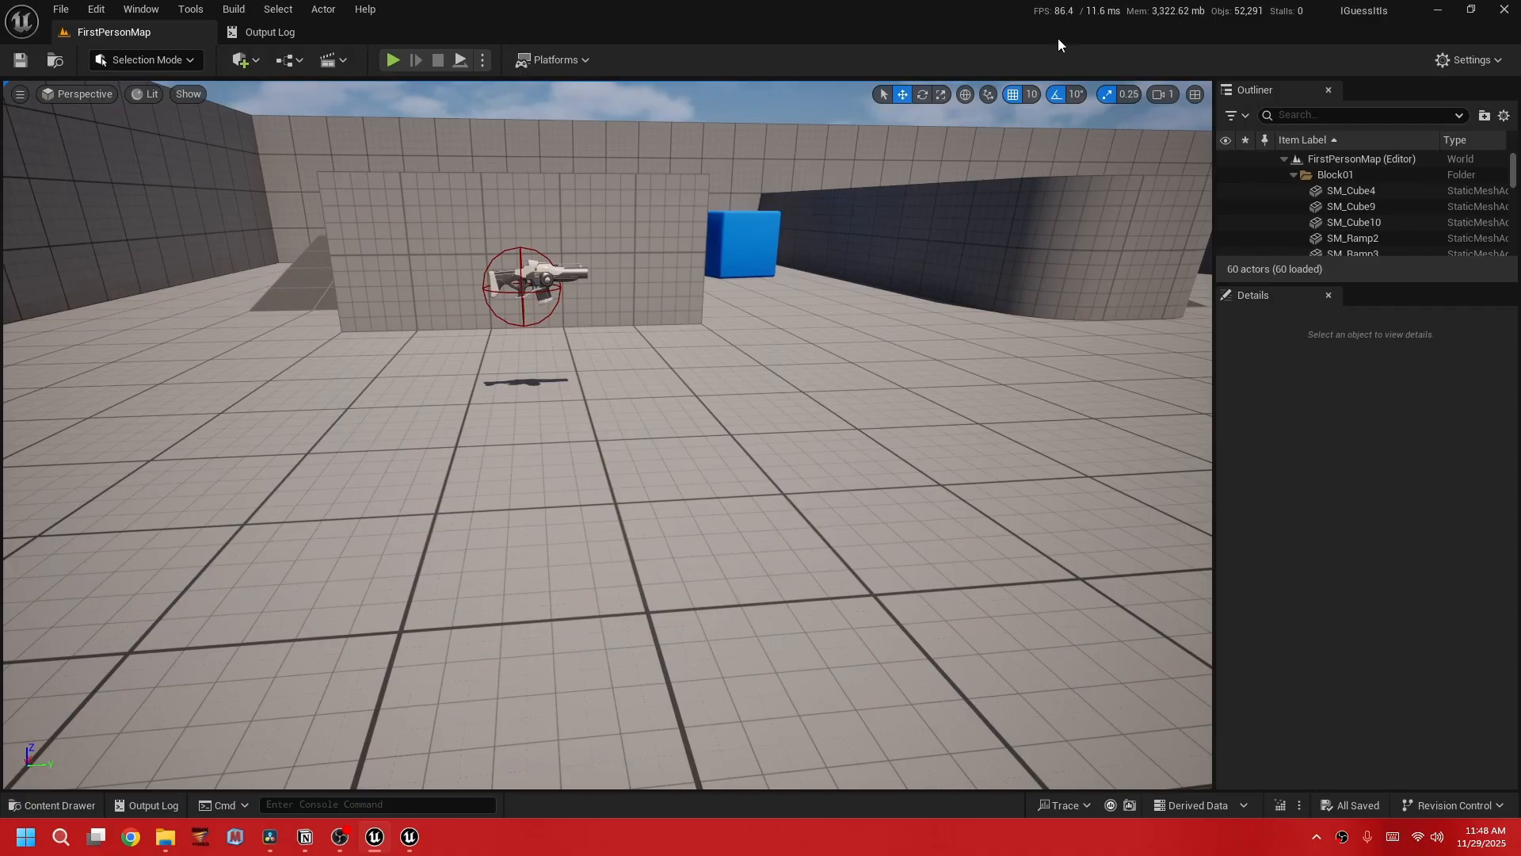
click(96, 8)
click(184, 257)
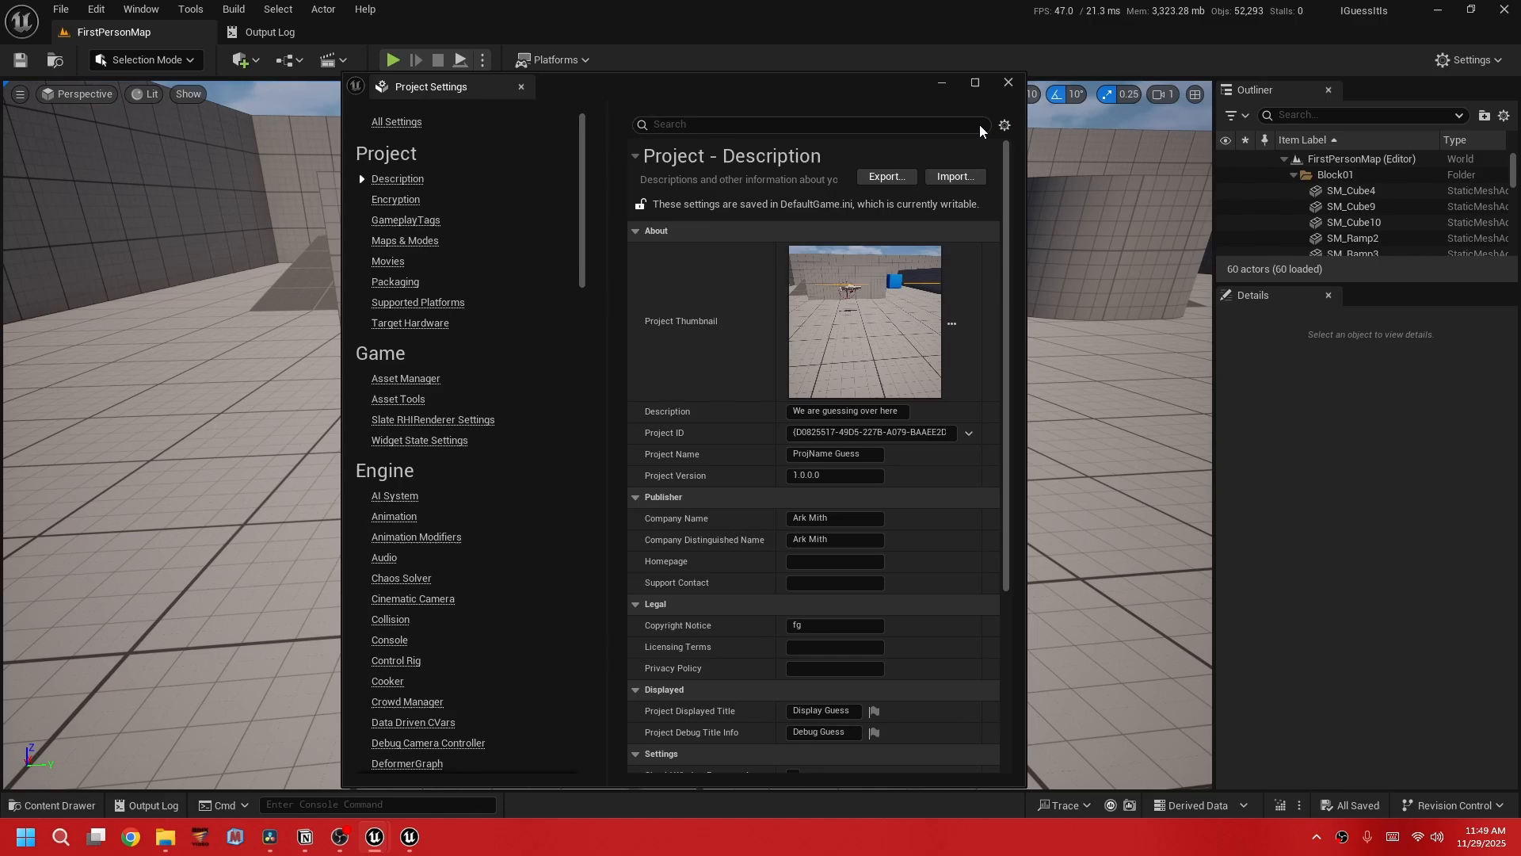
click(975, 83)
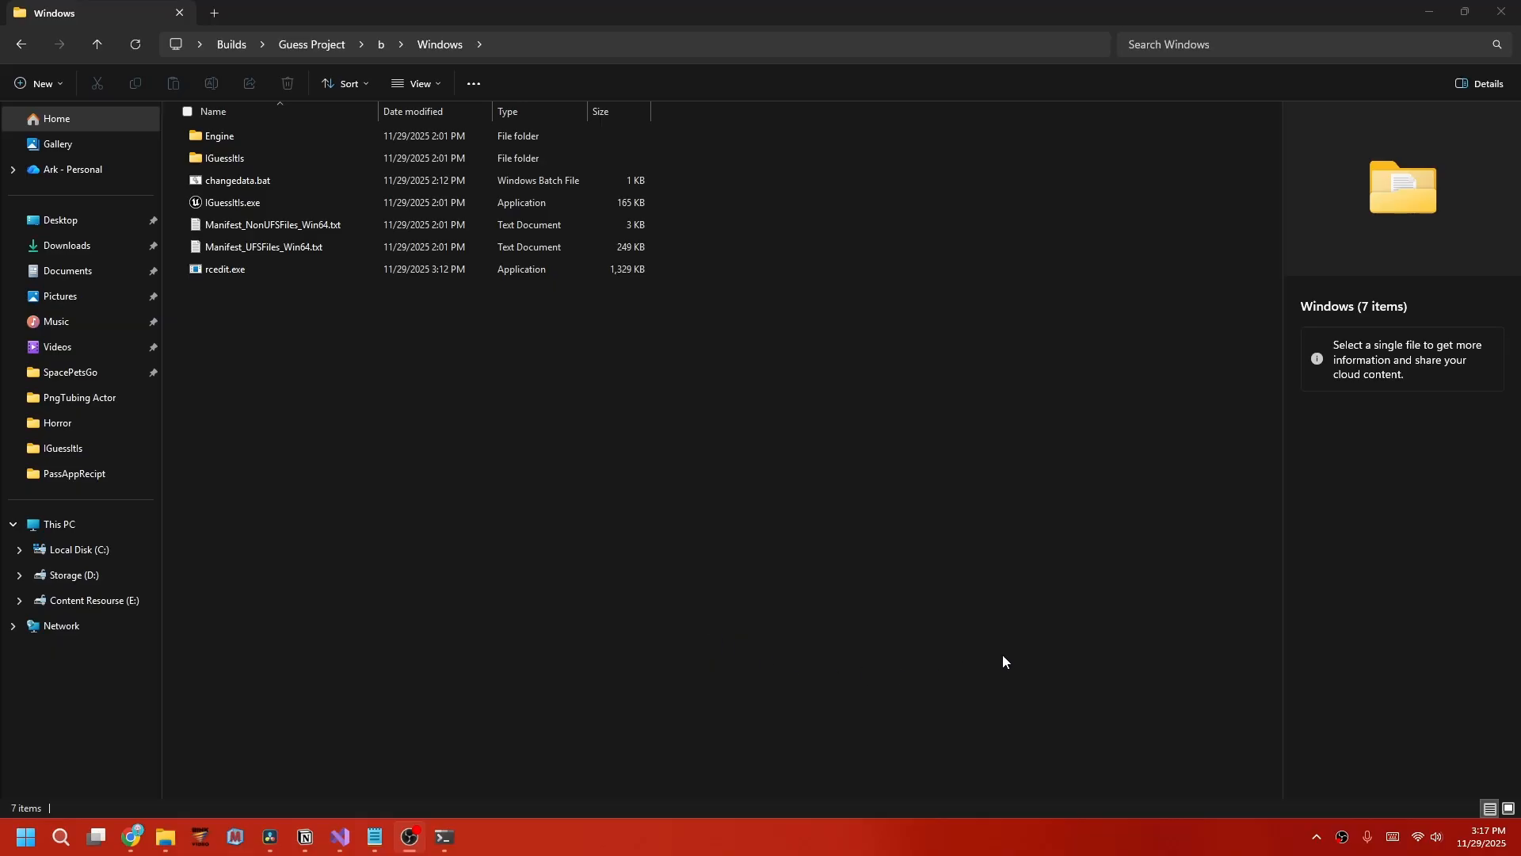
Examine the detailed file properties of IGuessItIs.exe in the packaged Windows folder, and close the properties dialog.
right_click(233, 206)
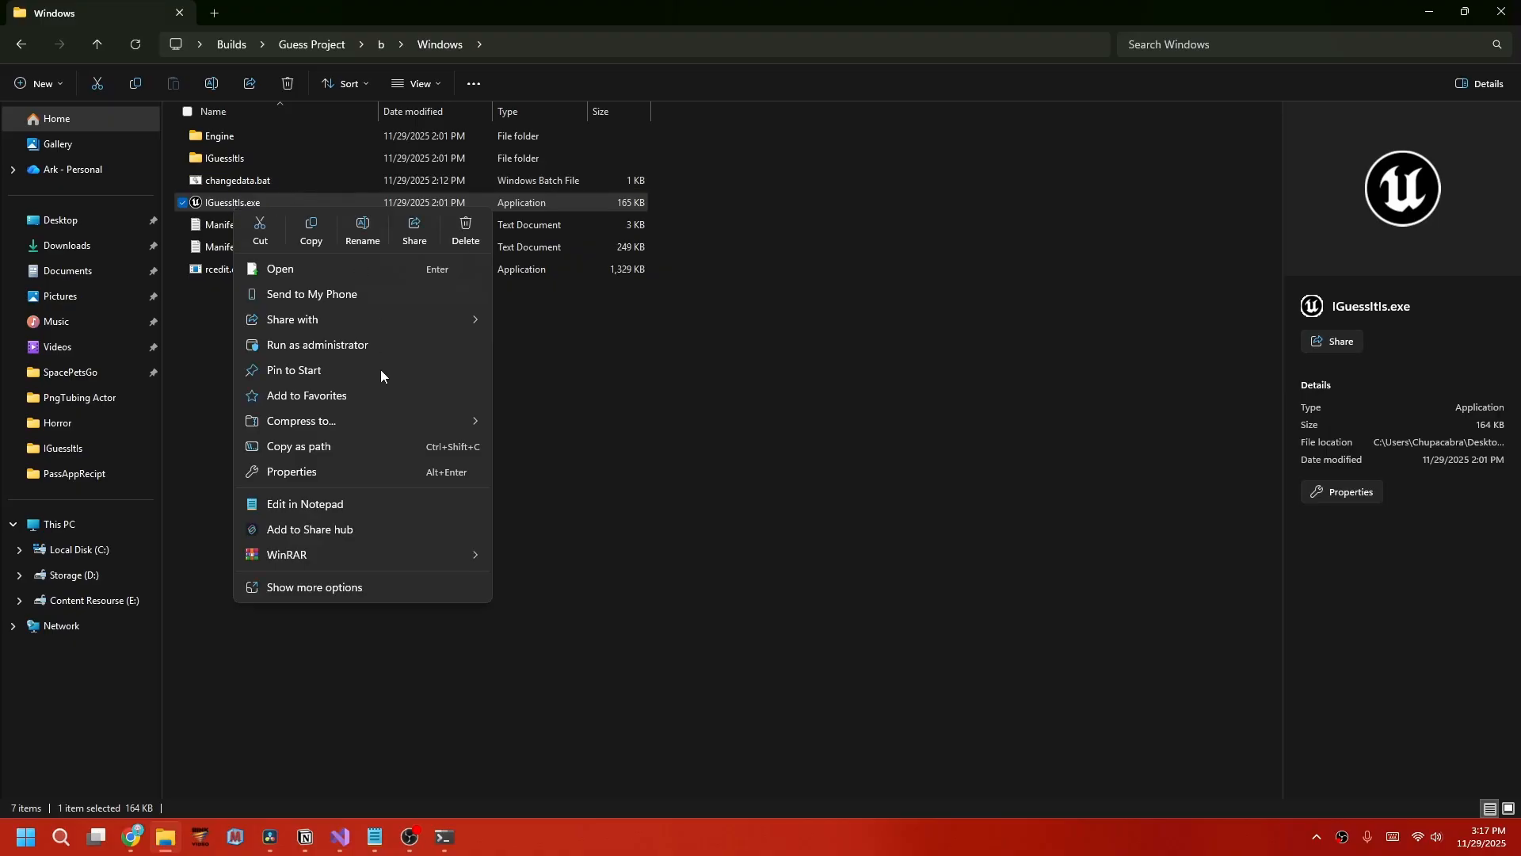
click(305, 481)
click(384, 257)
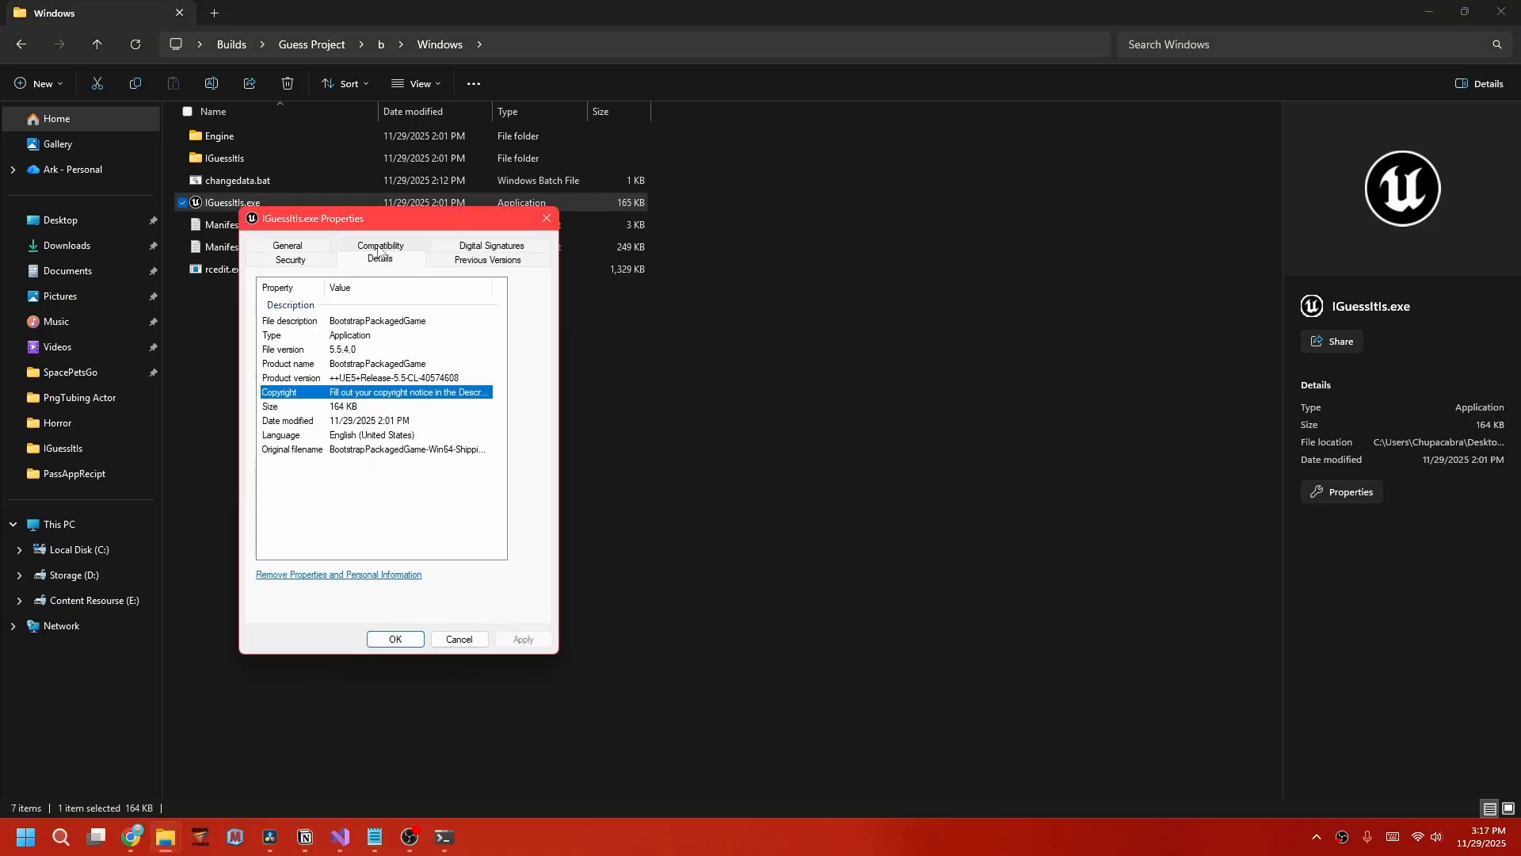
drag(419, 222, 828, 147)
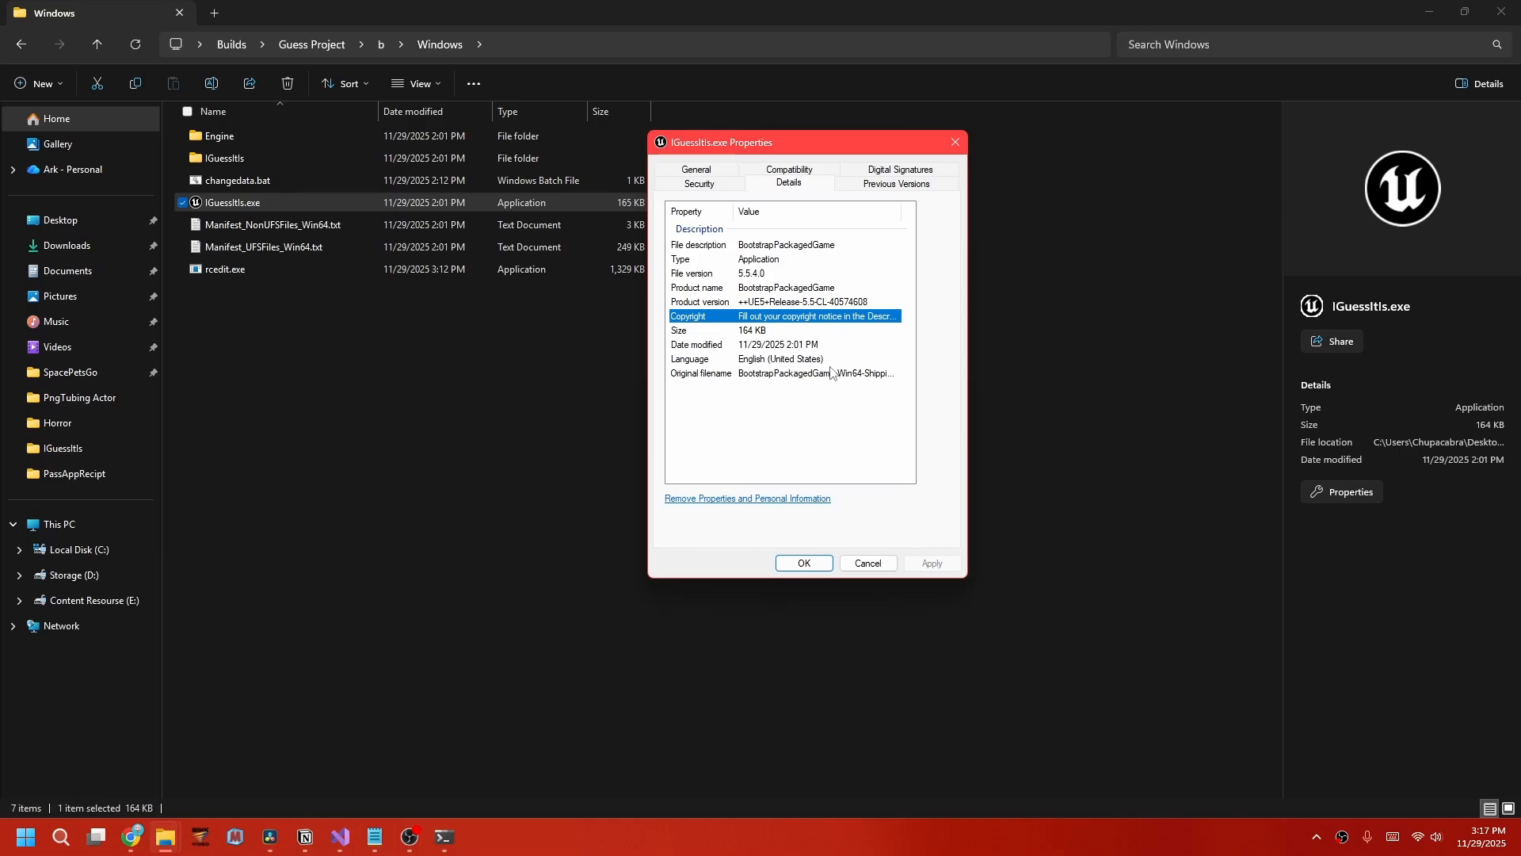
drag(861, 141, 423, 168)
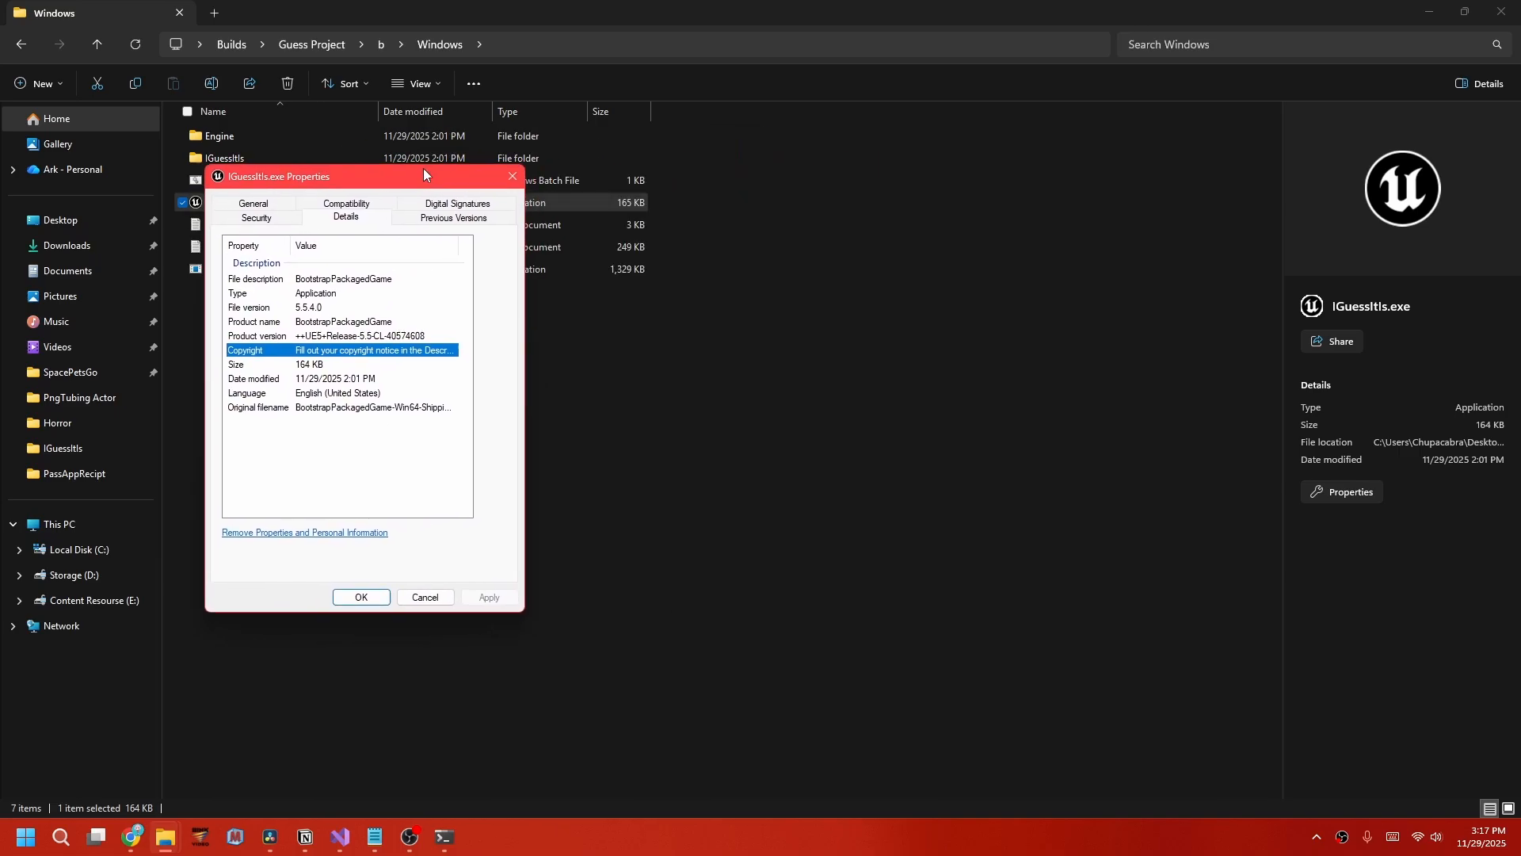
click(517, 168)
Add a Company column to the Windows folder's file list and check the entry for IGuessItIs.exe.
right_click(675, 113)
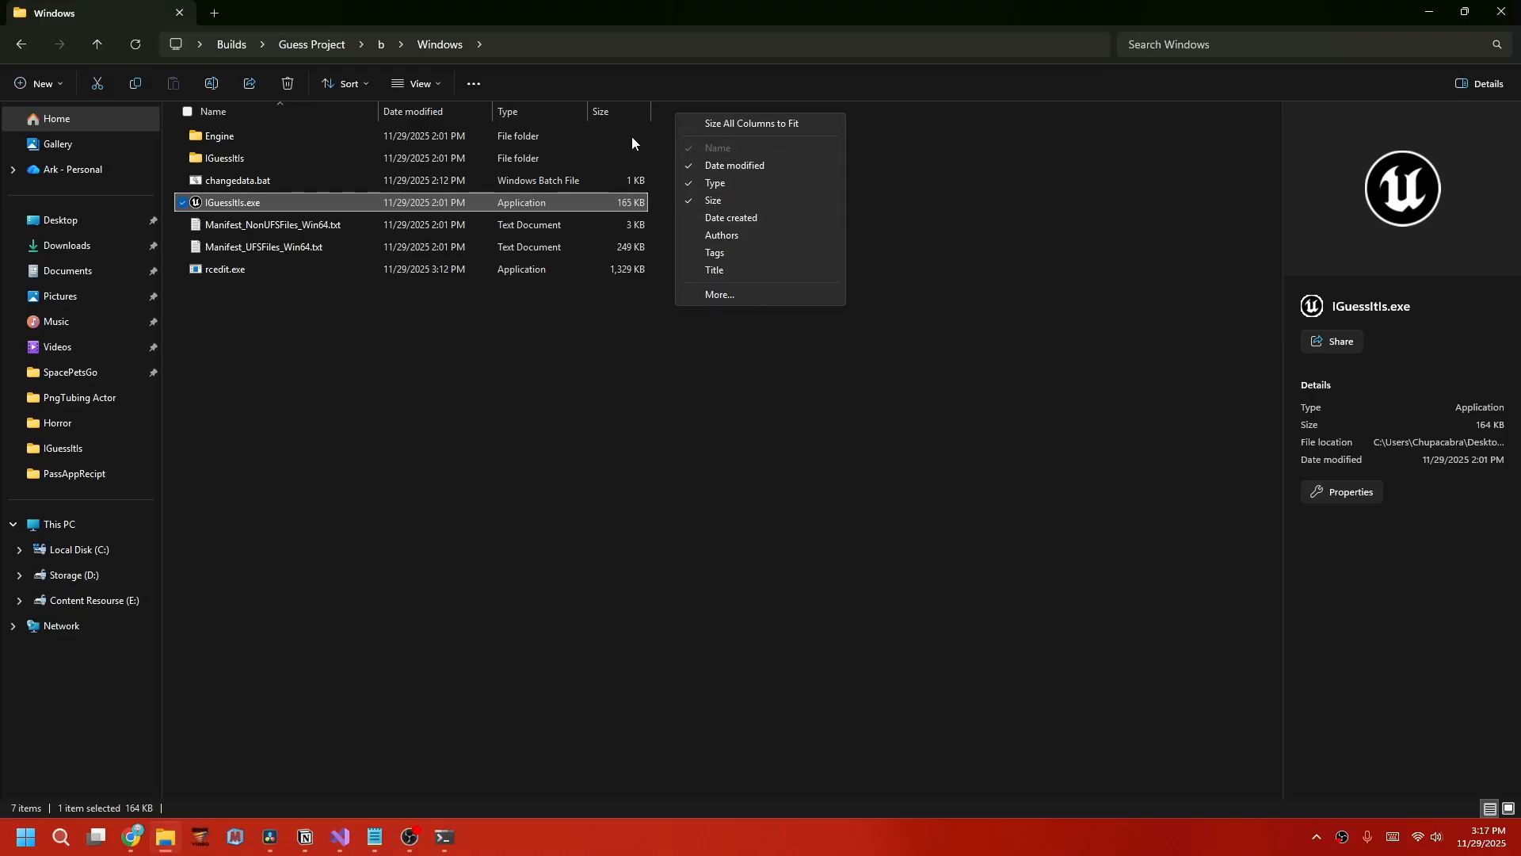
click(737, 292)
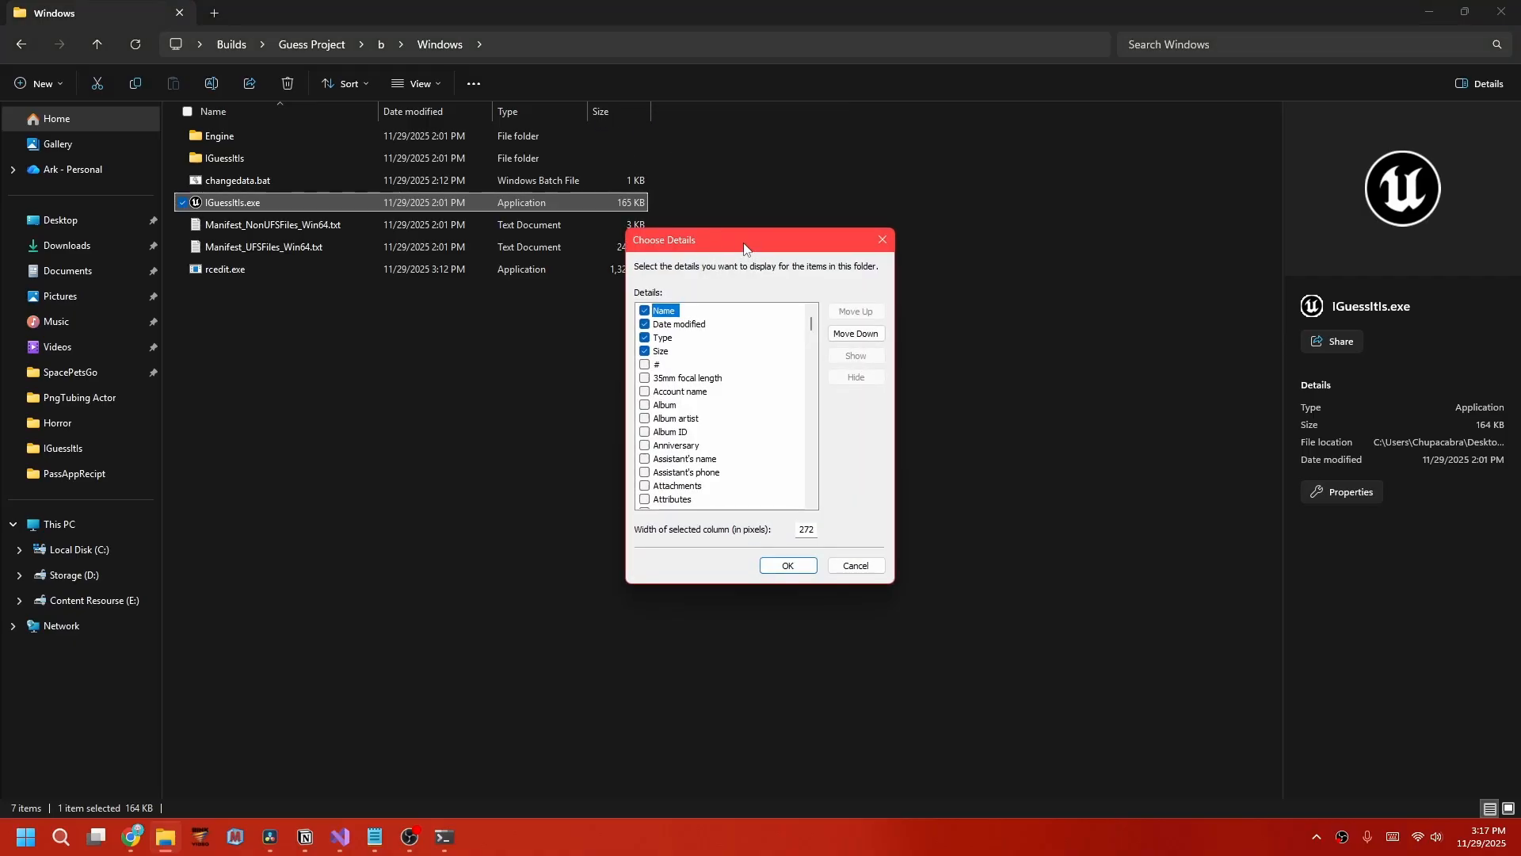
drag(737, 237, 819, 158)
scroll(752, 354, down, 15)
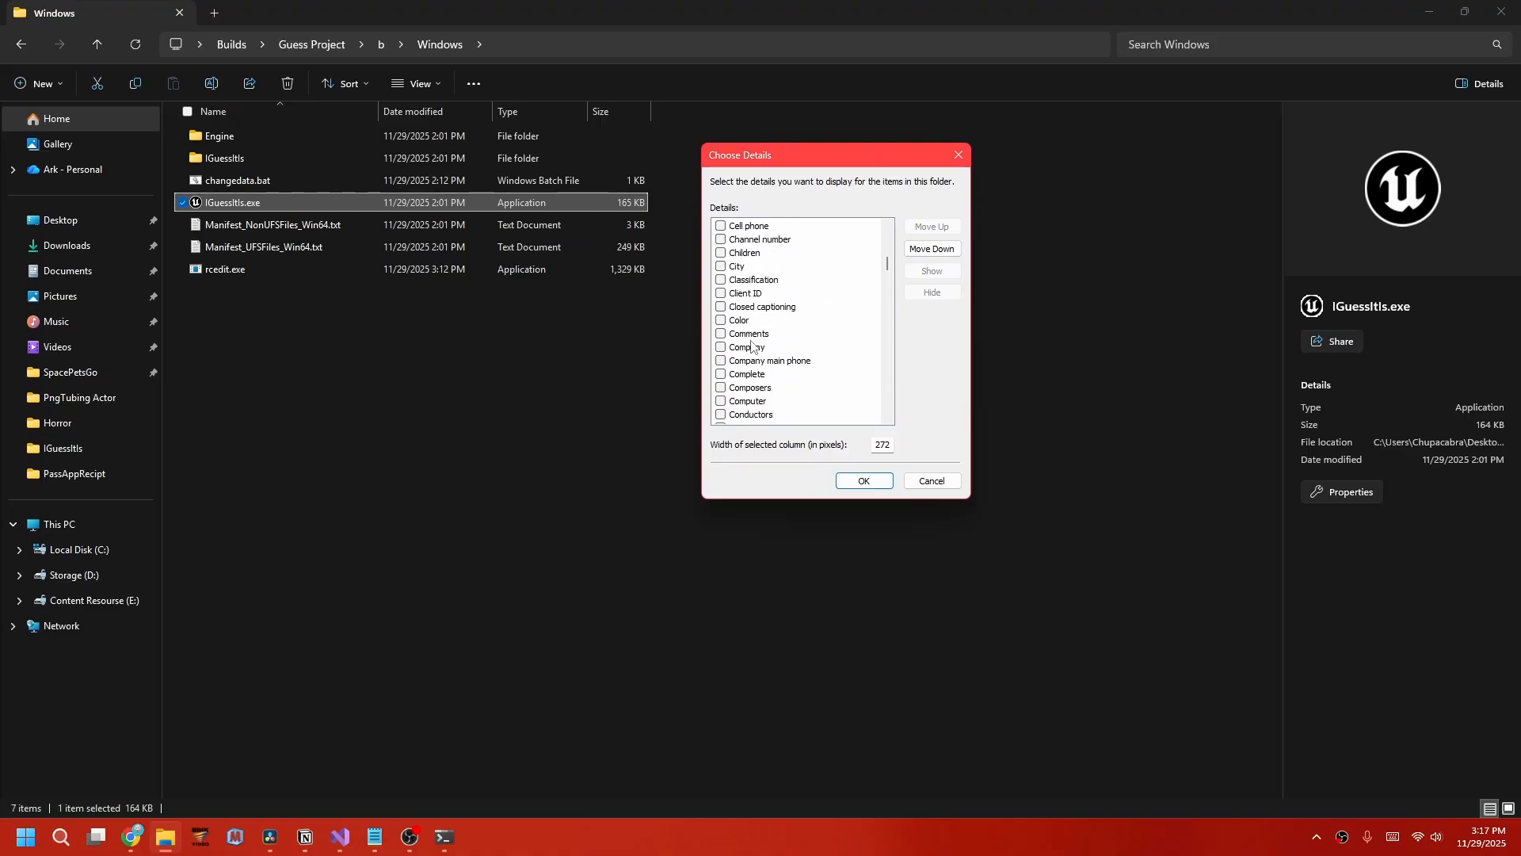
click(721, 267)
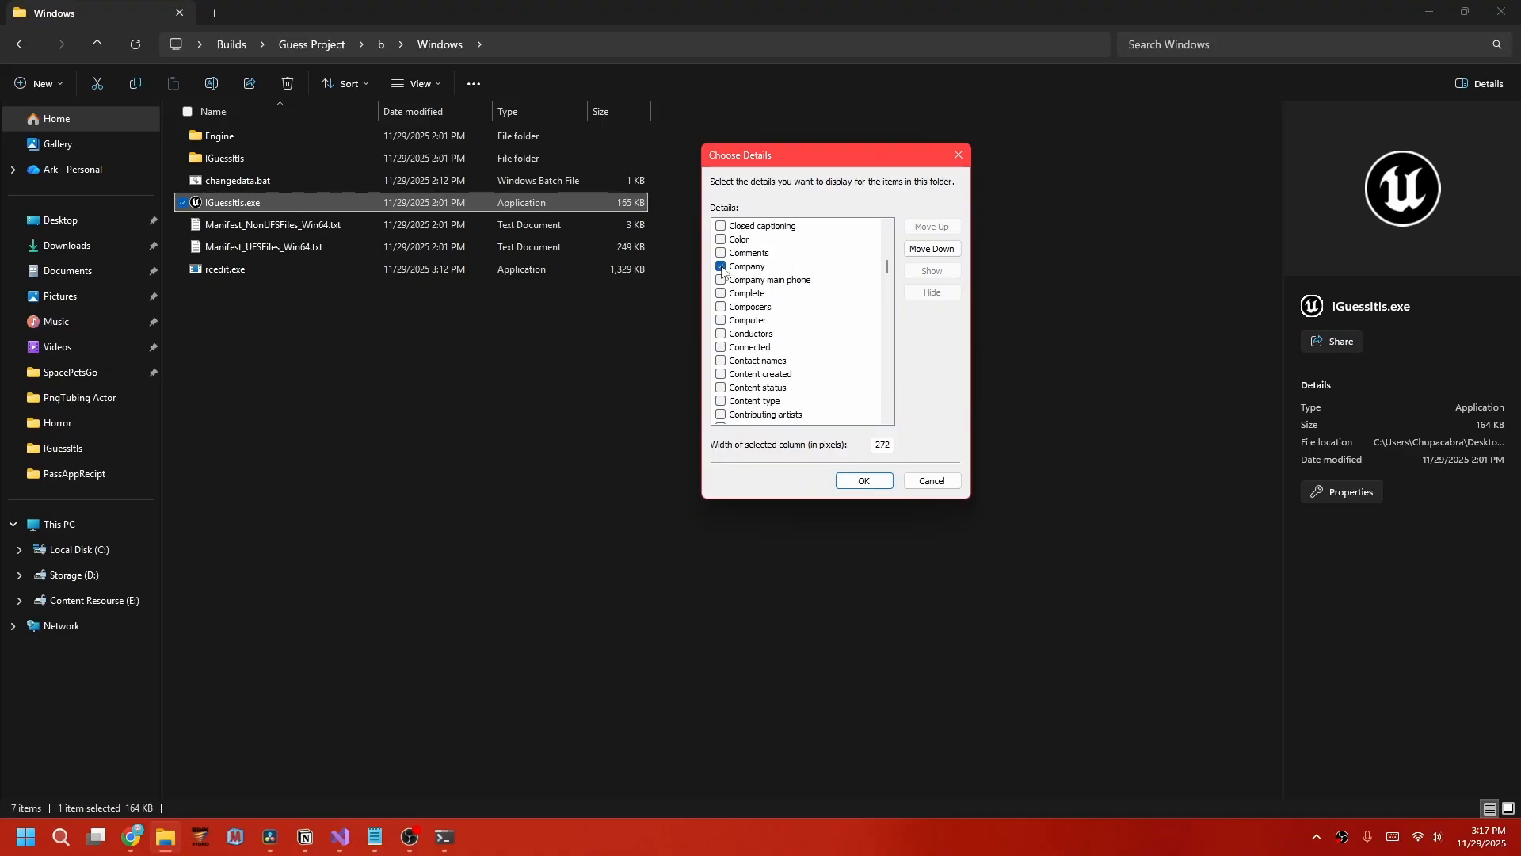
click(865, 481)
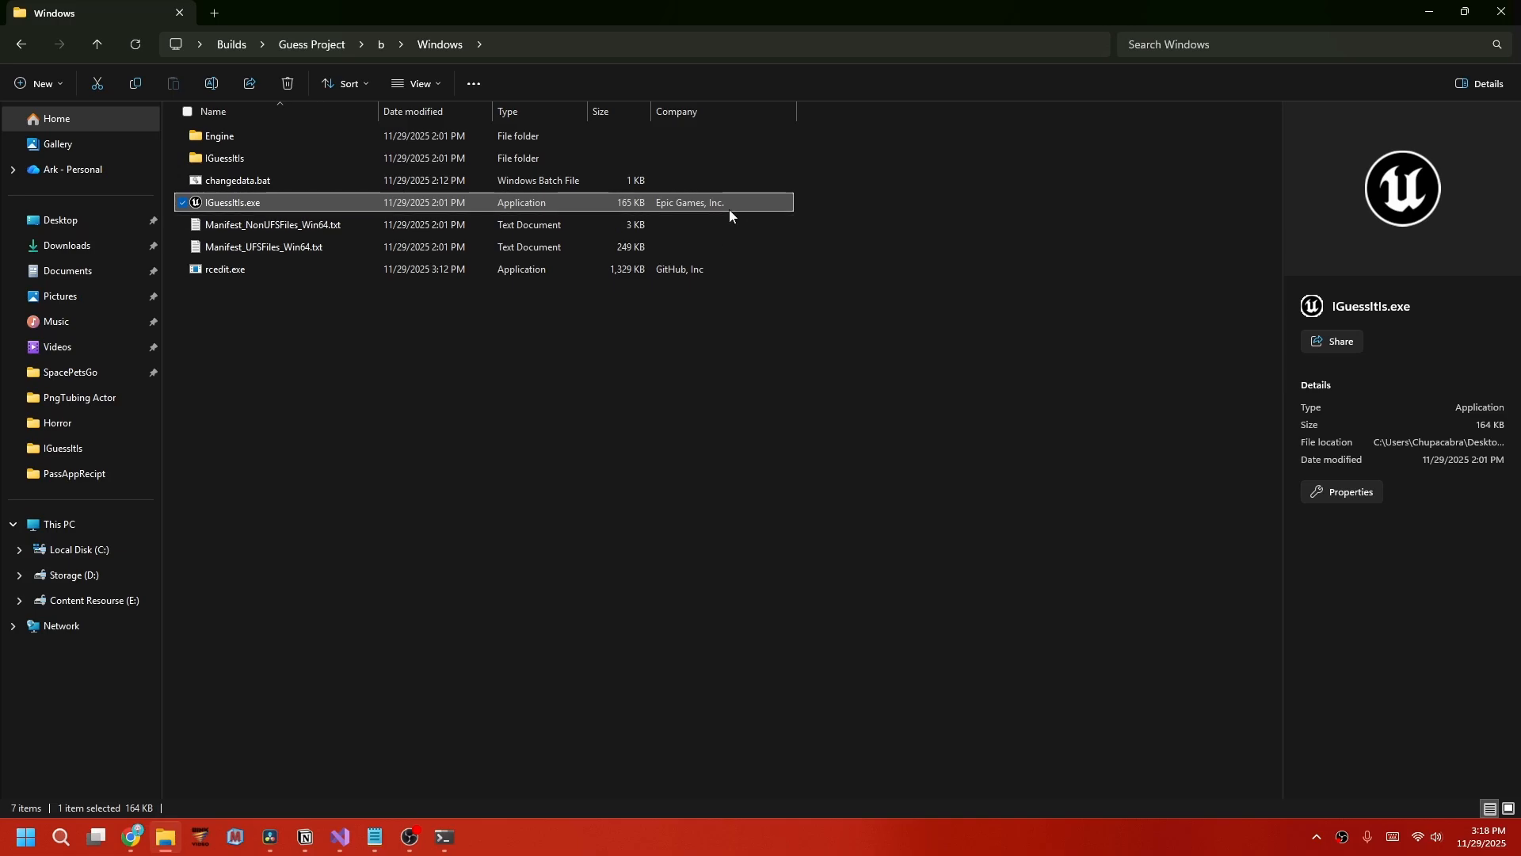
mouse_move(730, 212)
Reopen the IGuessItIs.exe property details, try removing selected properties from this file, and cancel both dialogs.
right_click(432, 202)
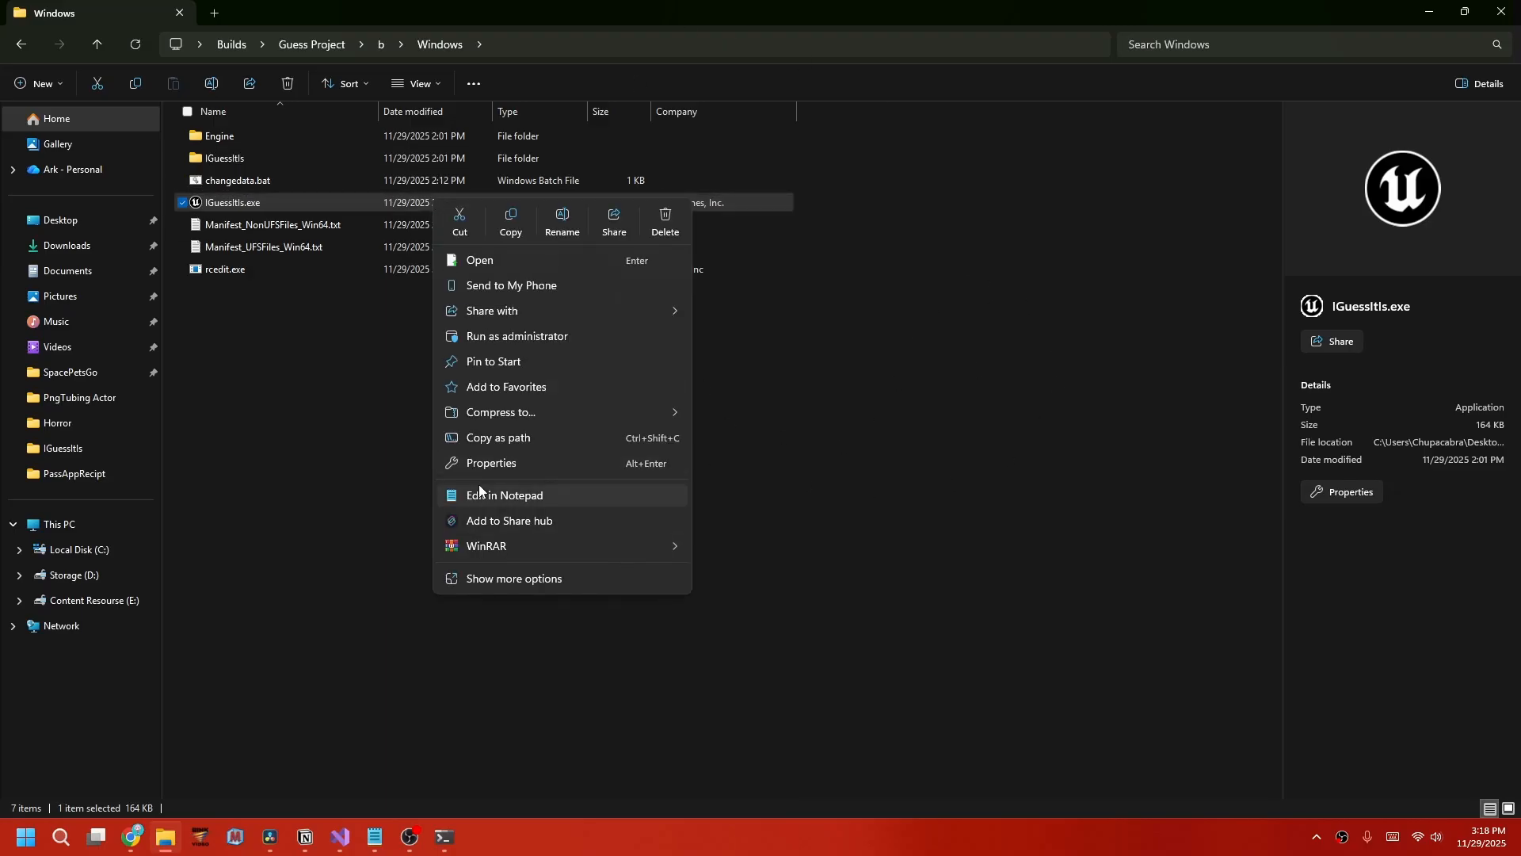
click(487, 463)
click(581, 237)
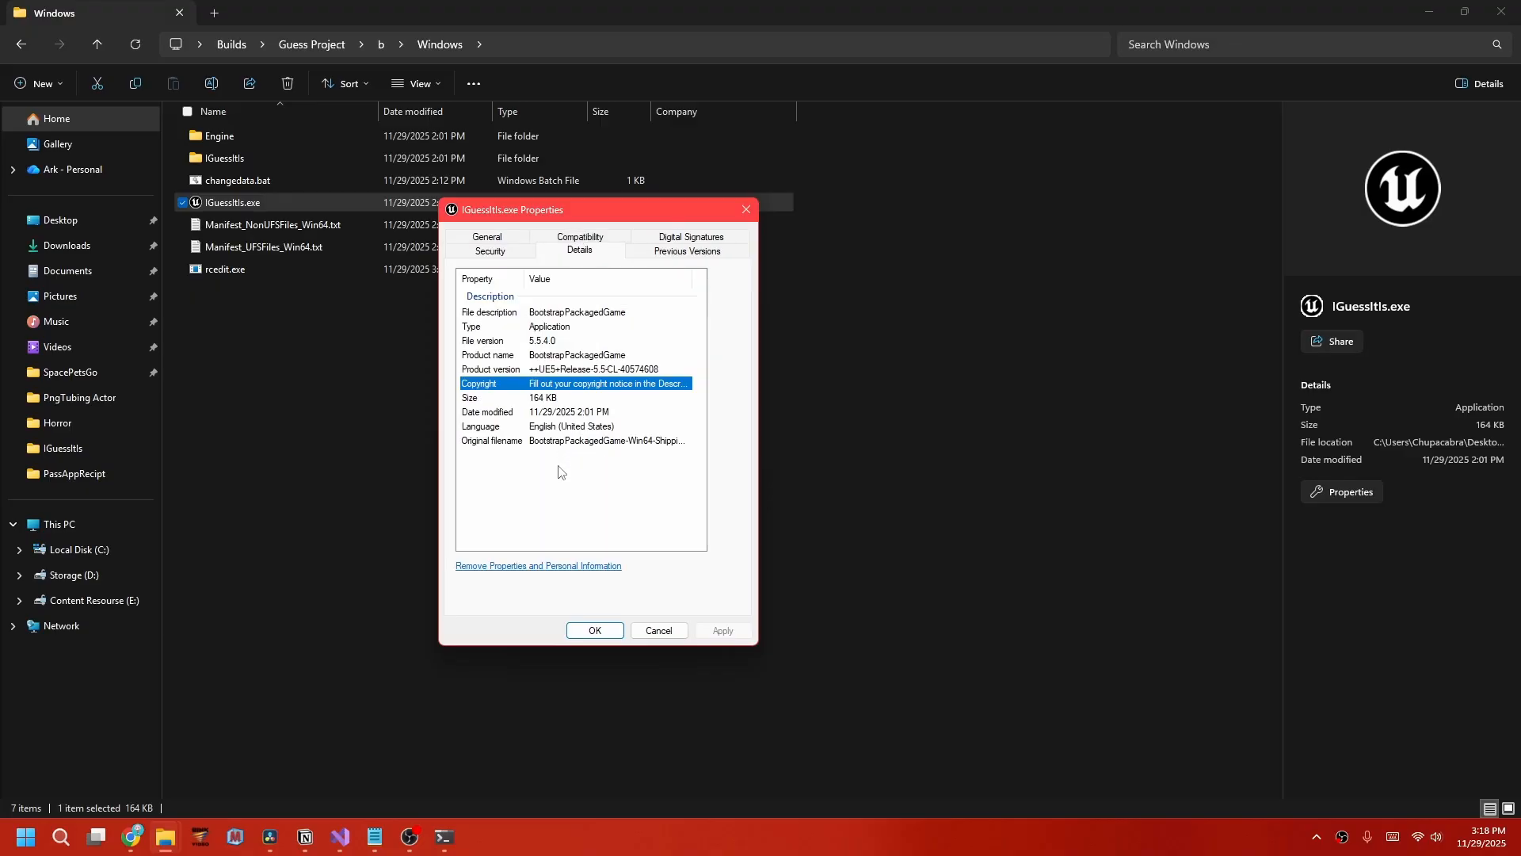
click(504, 566)
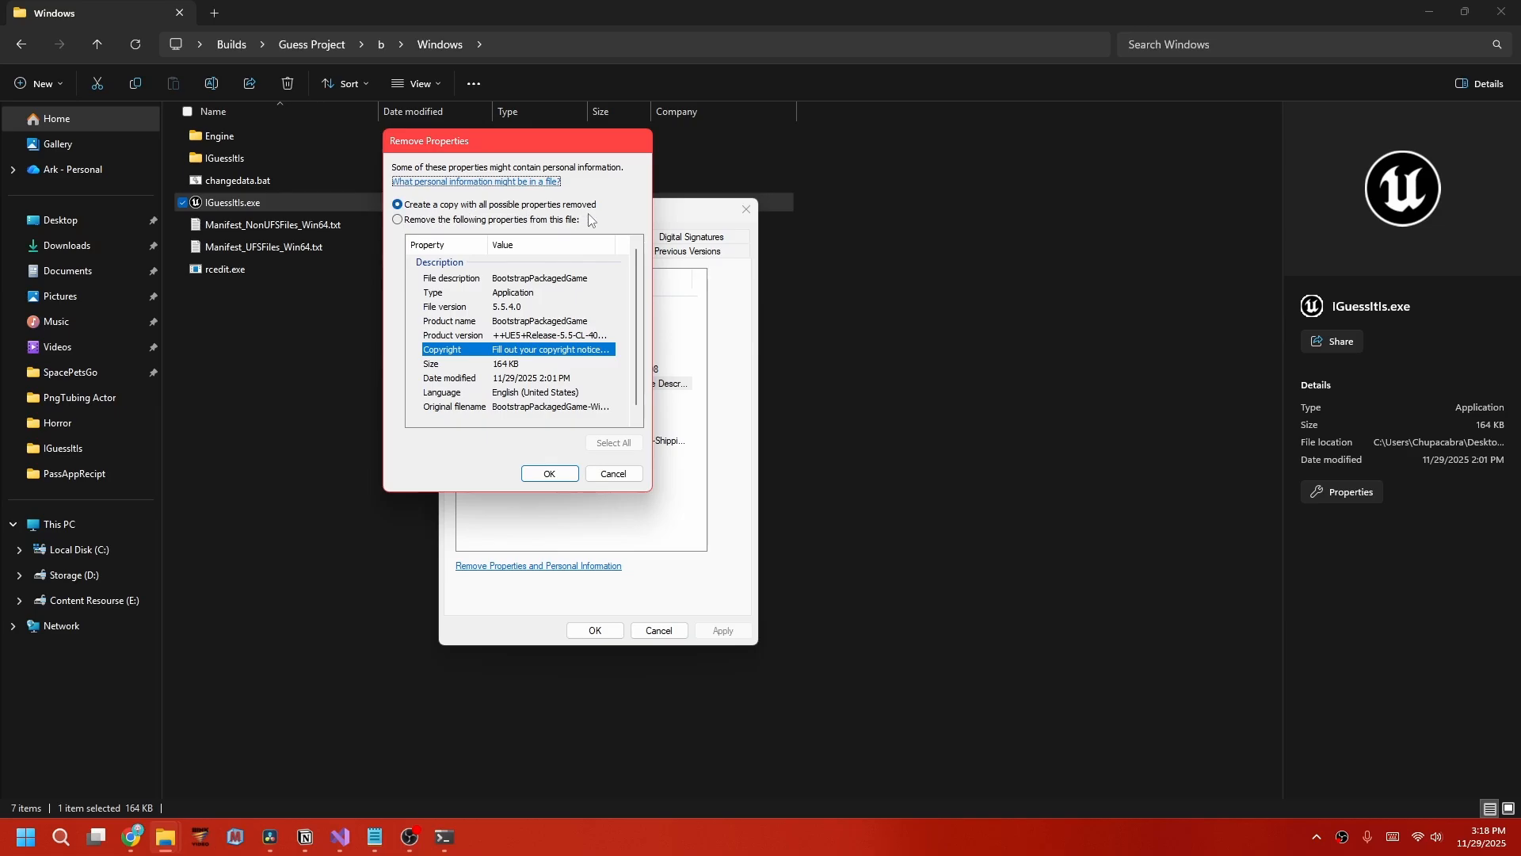
click(446, 228)
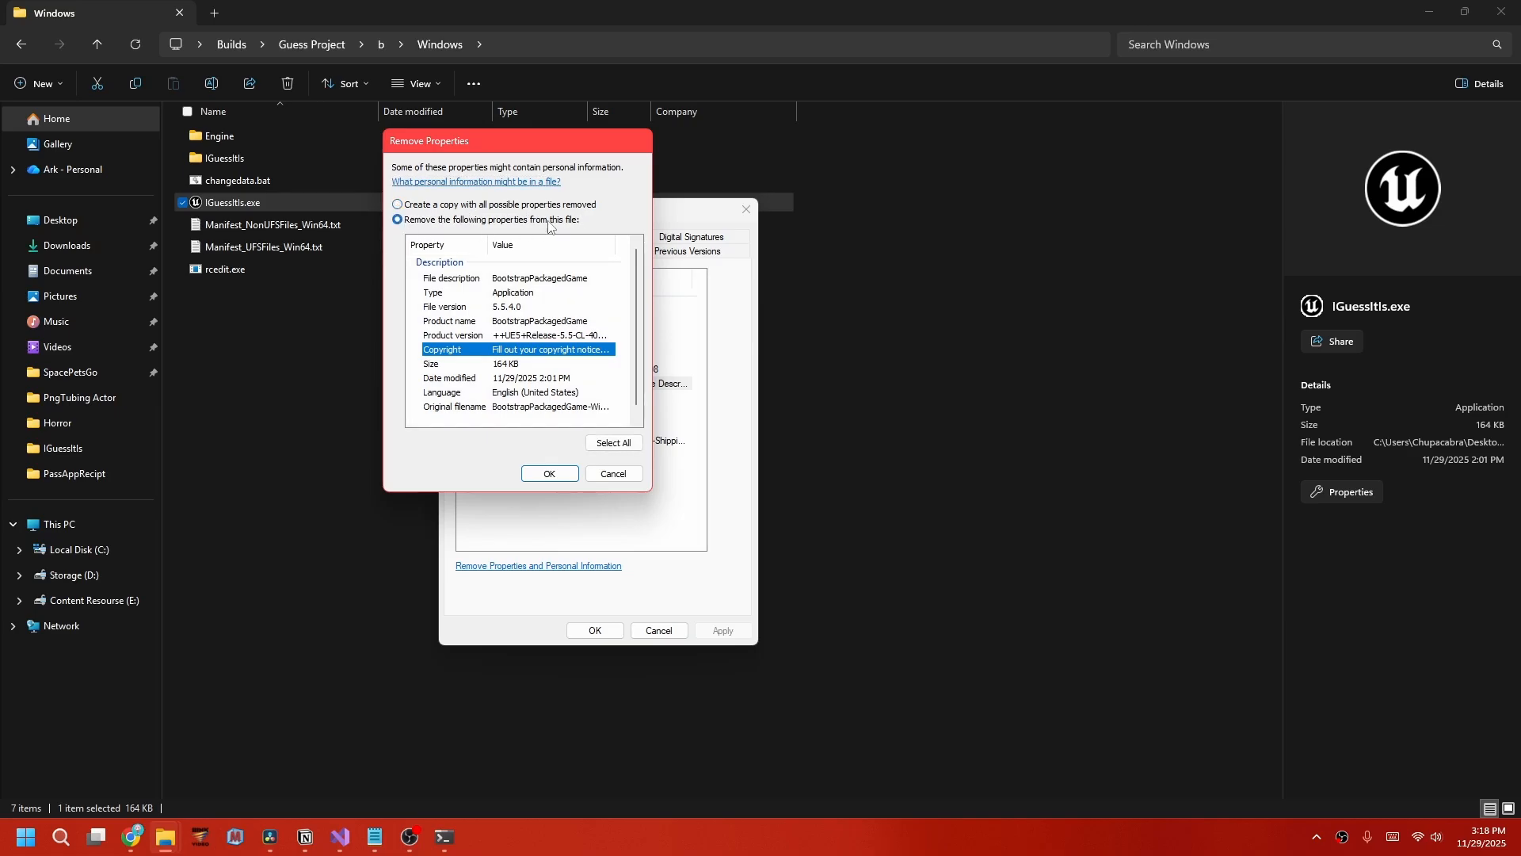
click(618, 447)
click(530, 366)
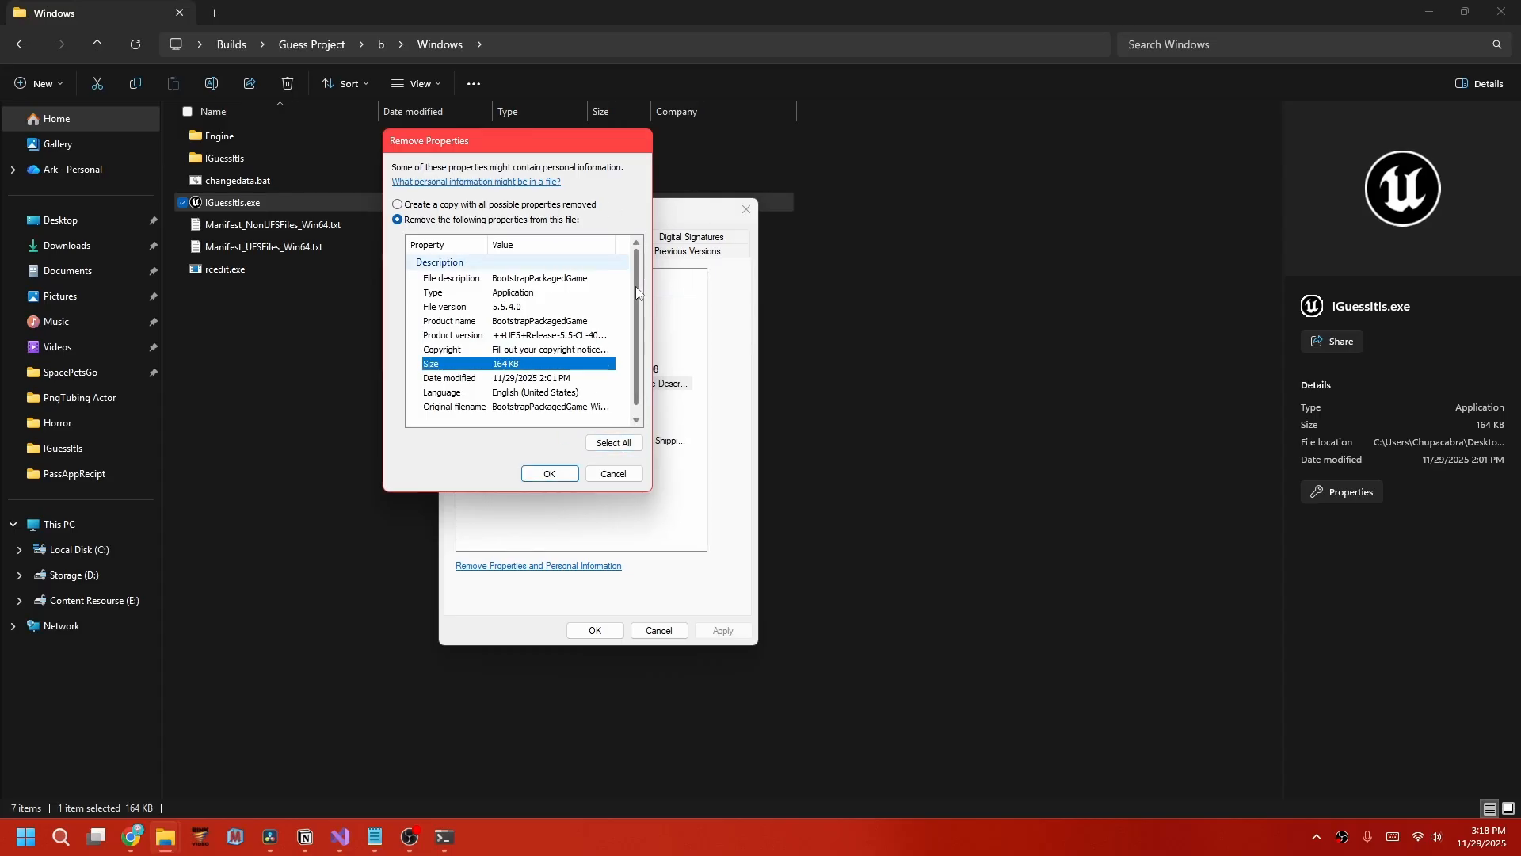
click(612, 475)
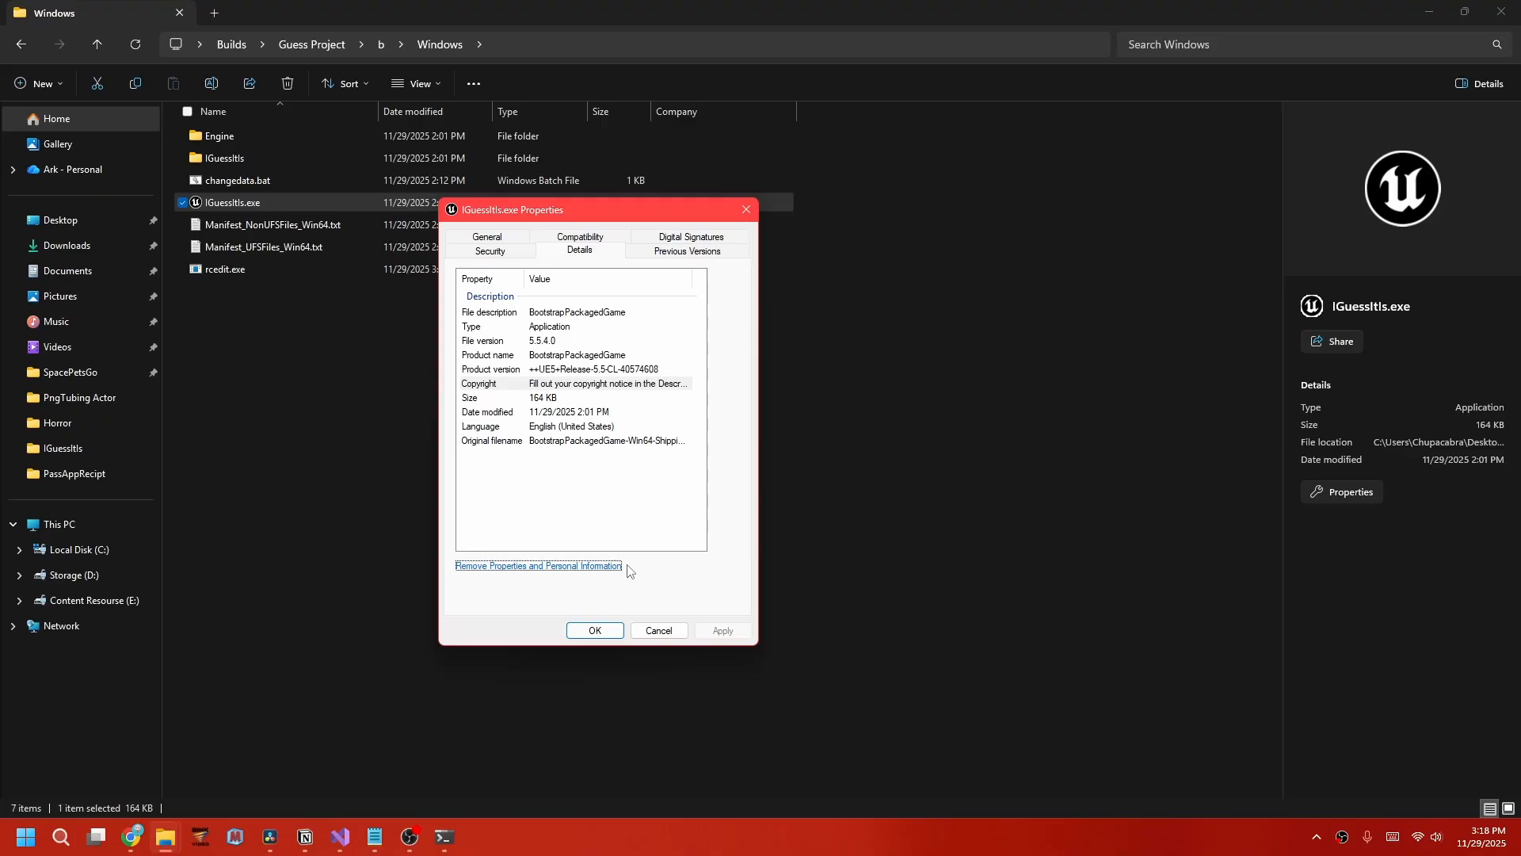
click(669, 633)
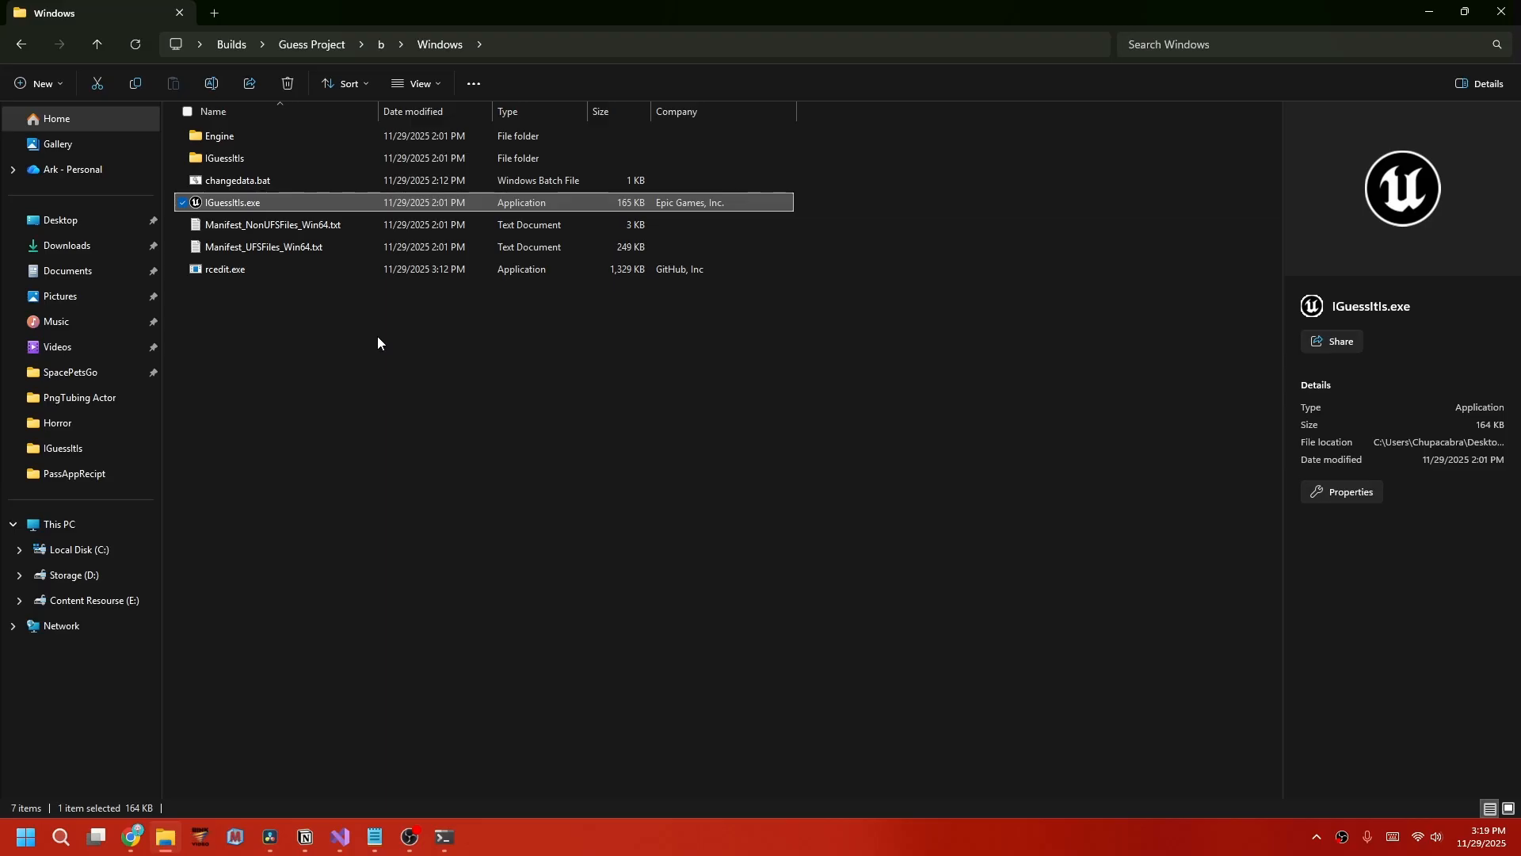
Open changedata.bat for editing in Notepad and review the rcedit command that sets the CompanyName.
click(241, 184)
right_click(235, 182)
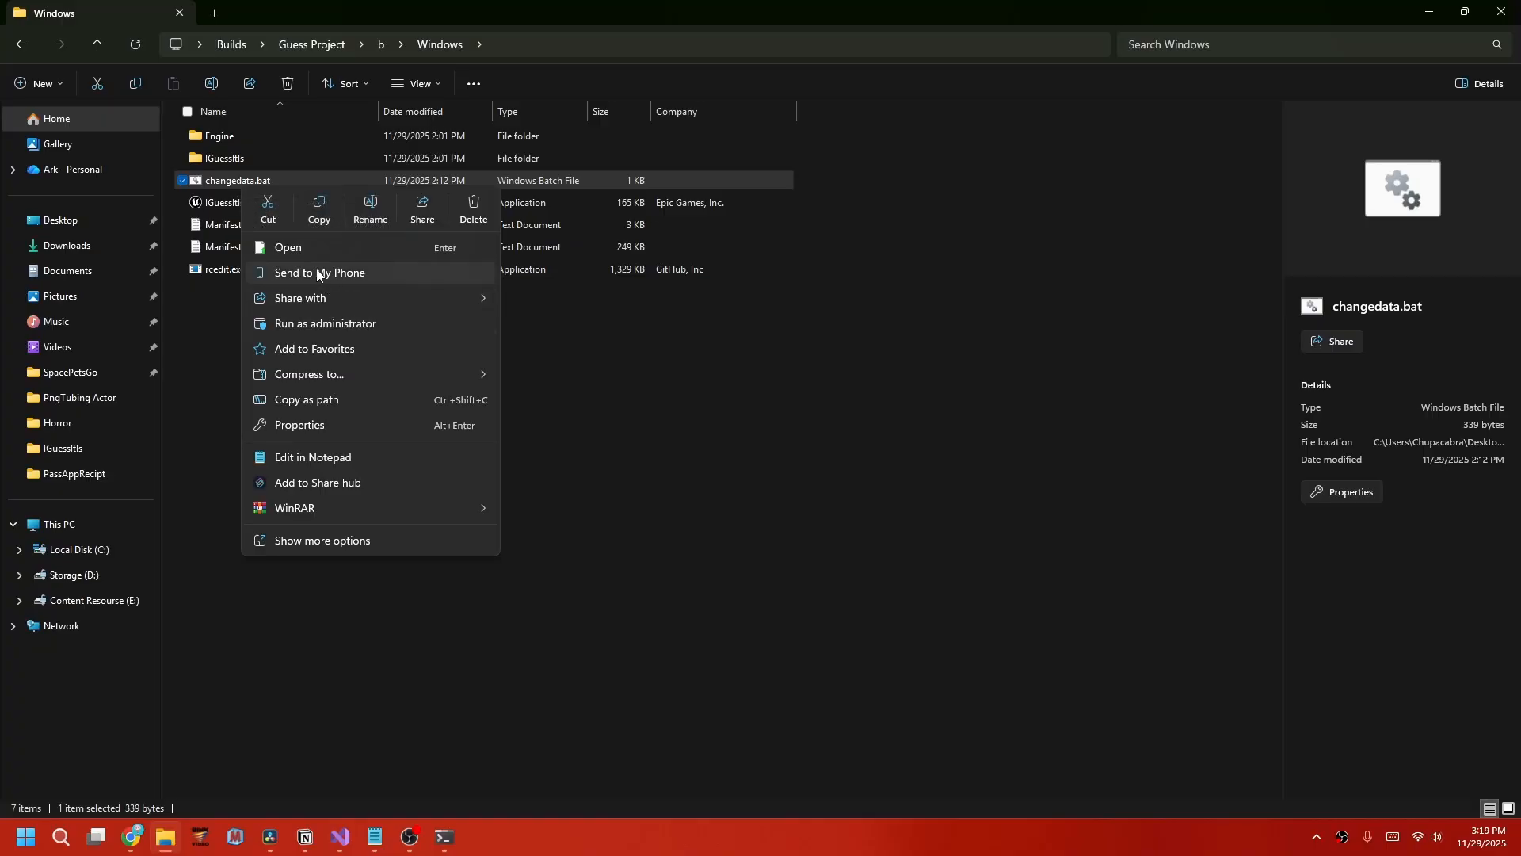
click(313, 457)
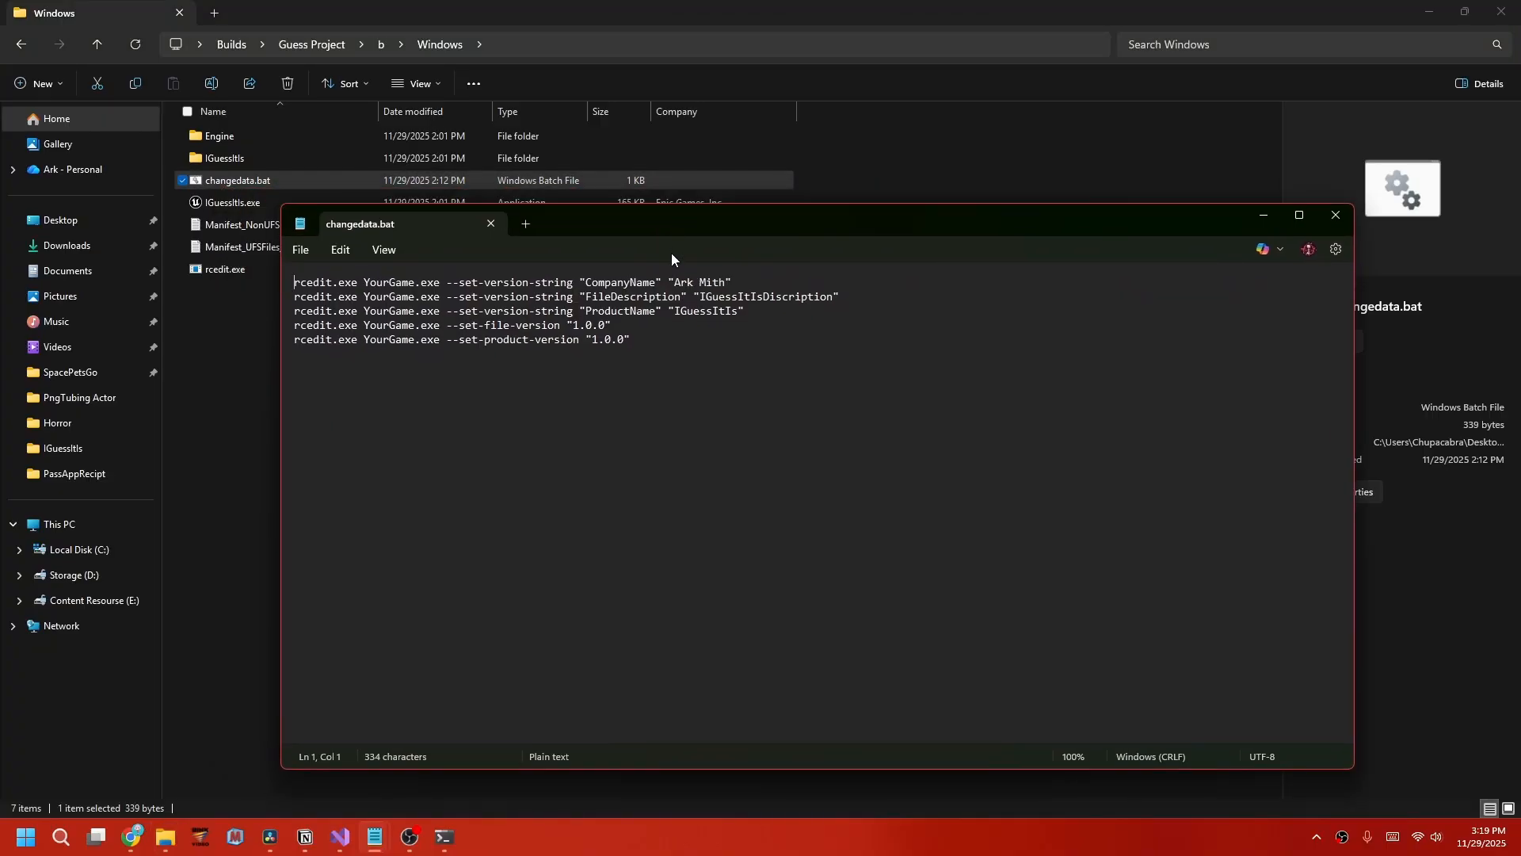
drag(327, 282, 737, 283)
triple_click(288, 282)
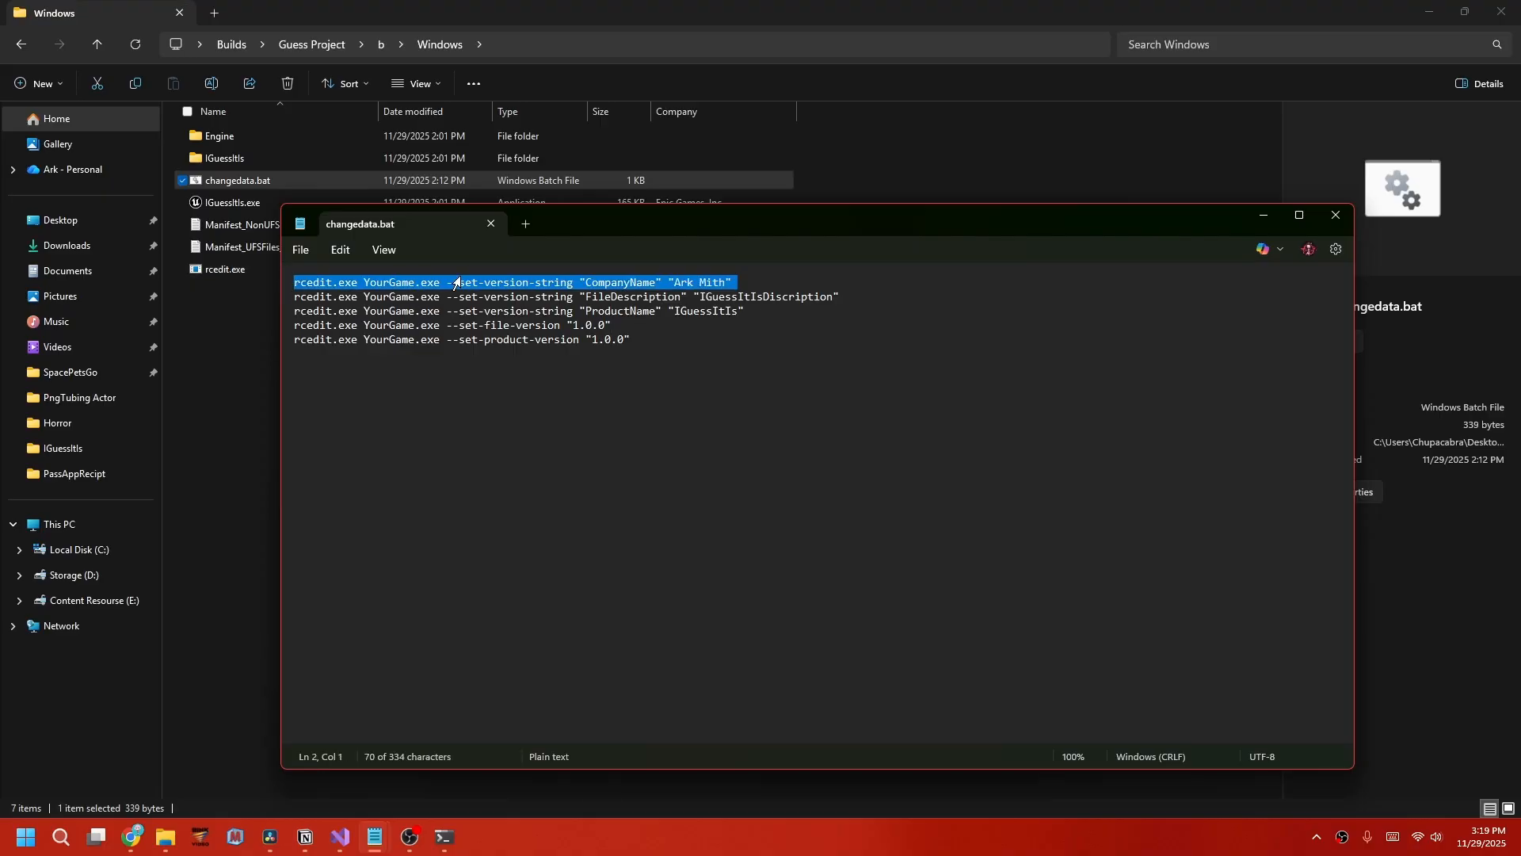
click(784, 349)
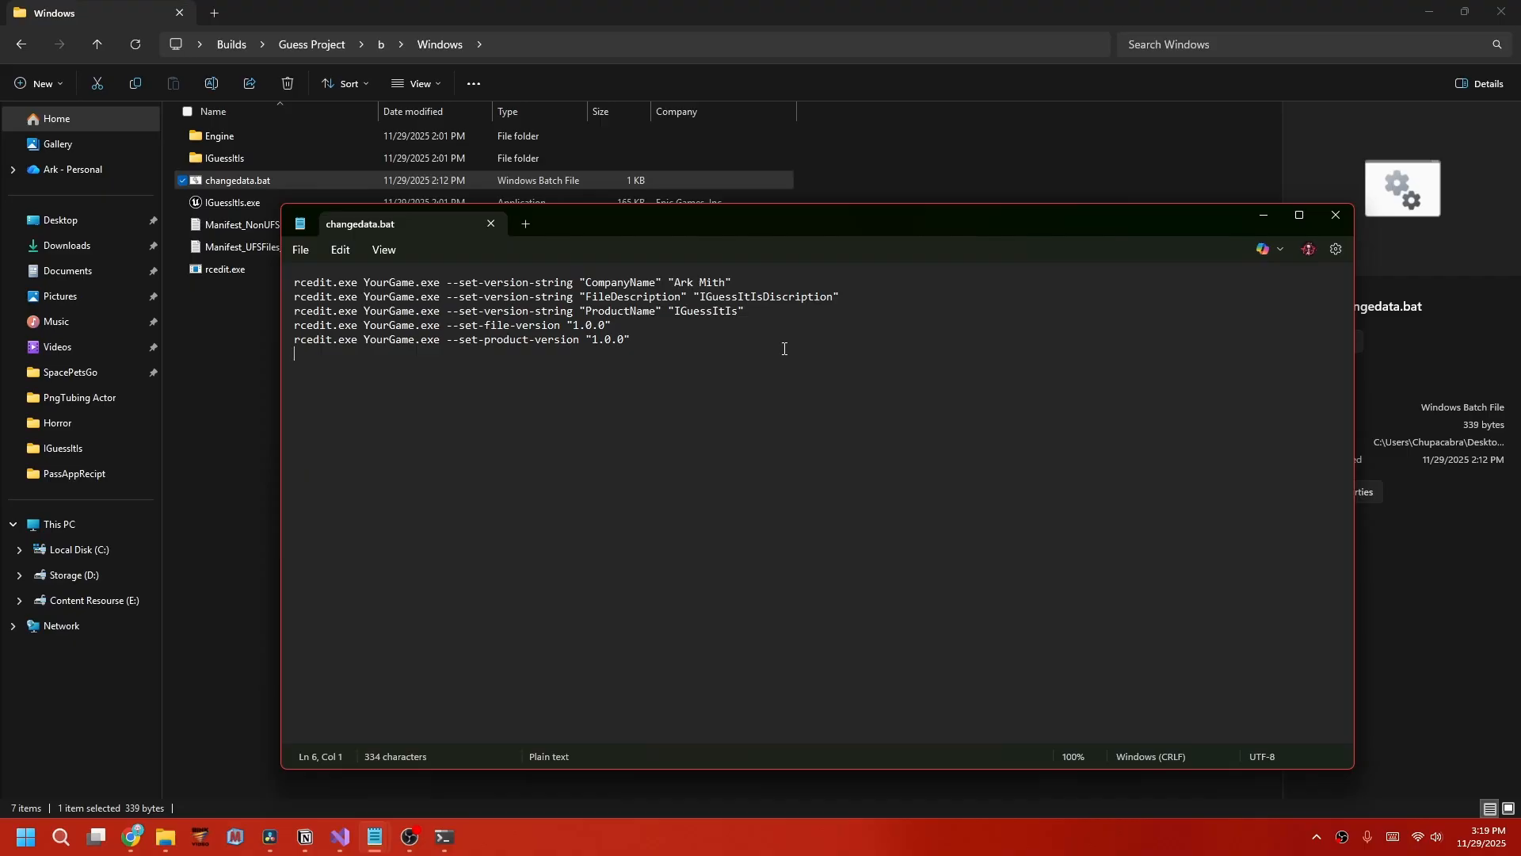
Try changing rcedit.exe to rceditx64.exe in the first line of changedata.bat, and remove the added x64.
drag(853, 213, 900, 239)
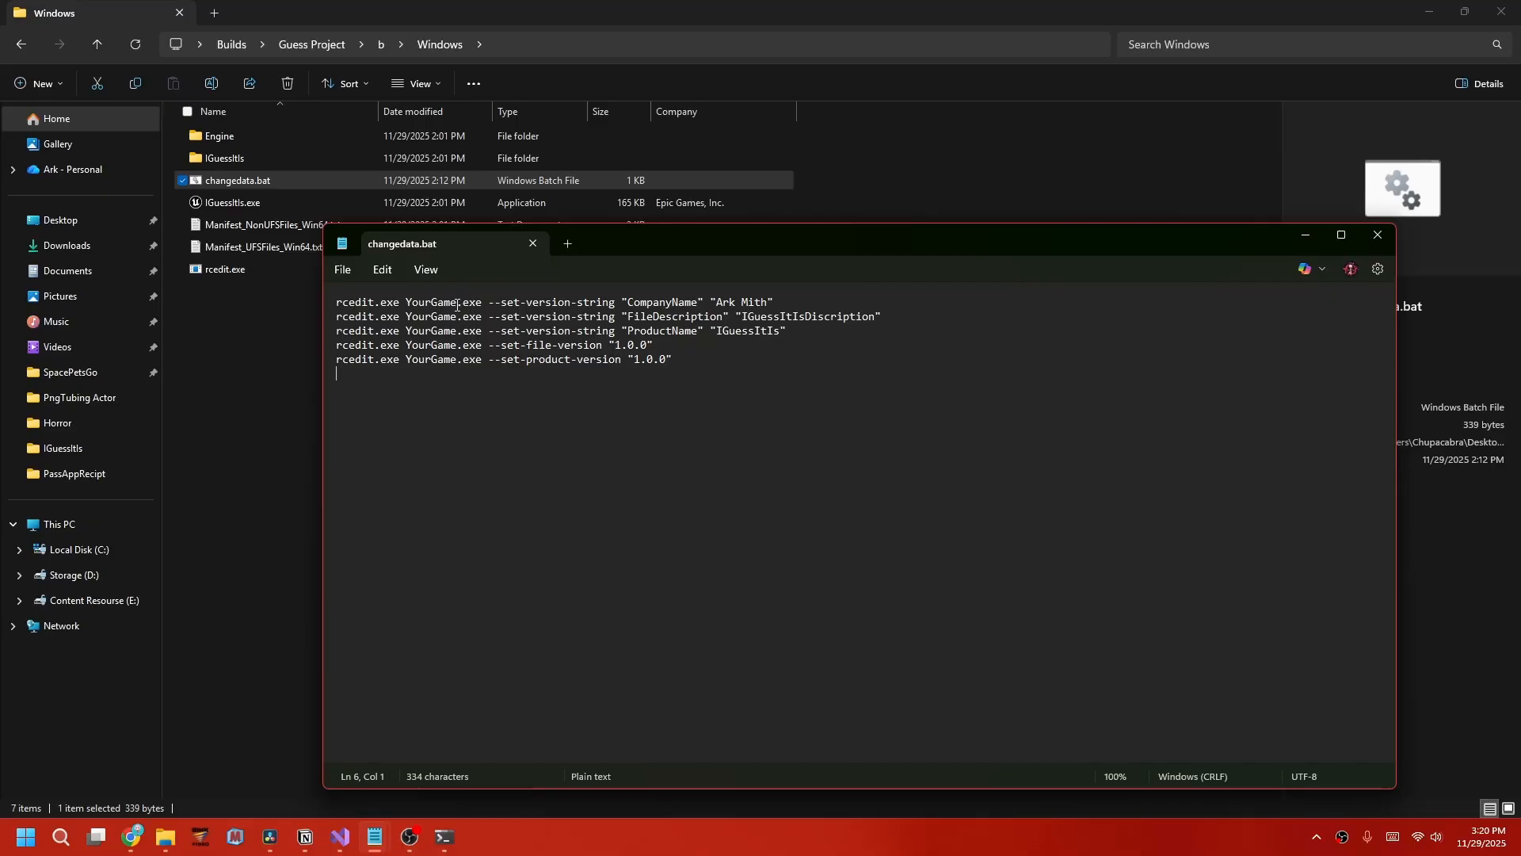
drag(402, 302, 332, 301)
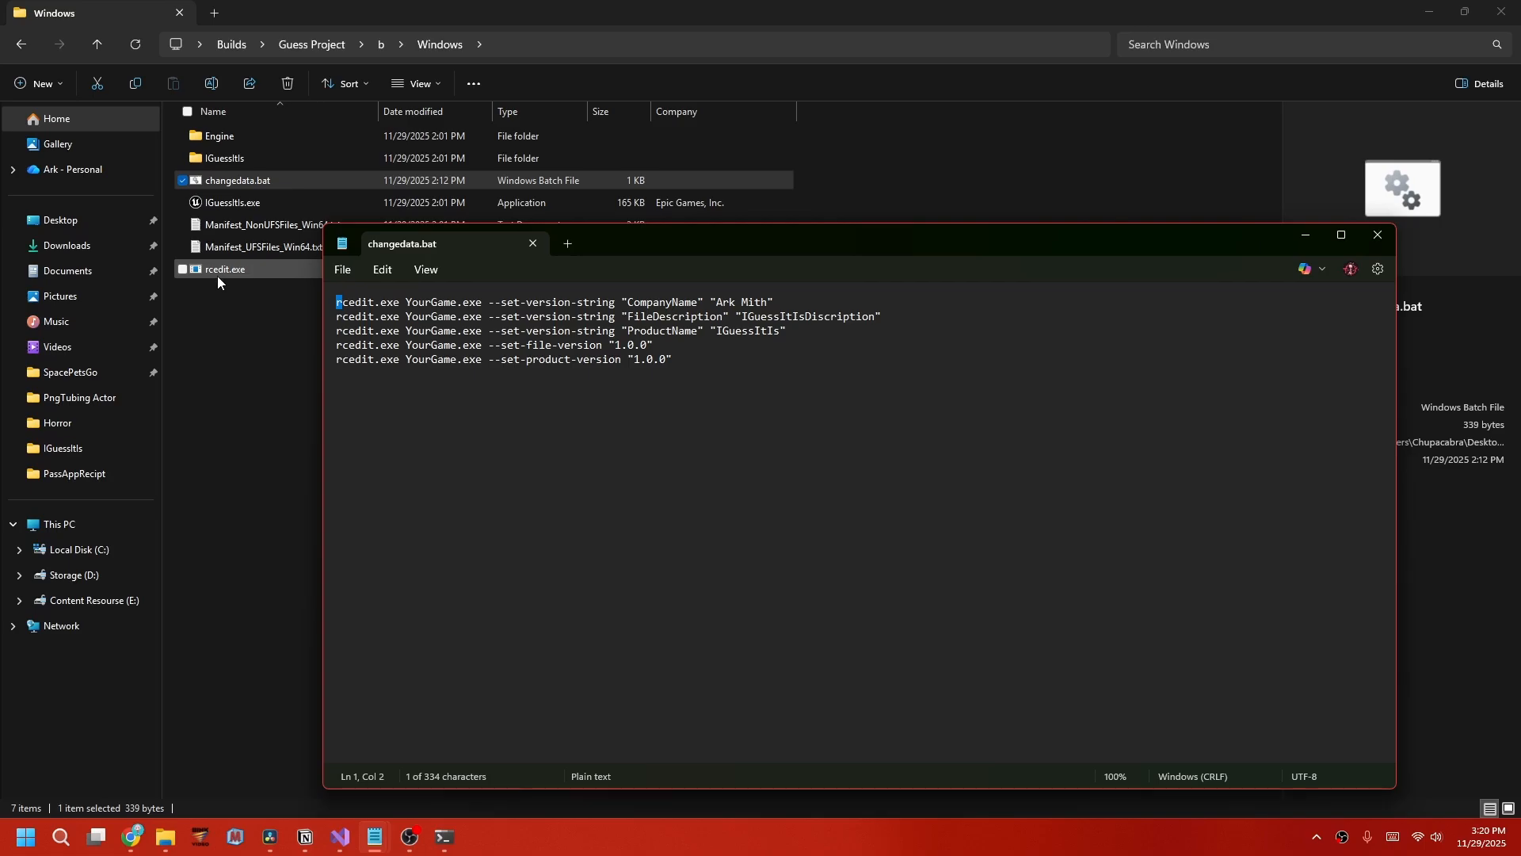
click(405, 302)
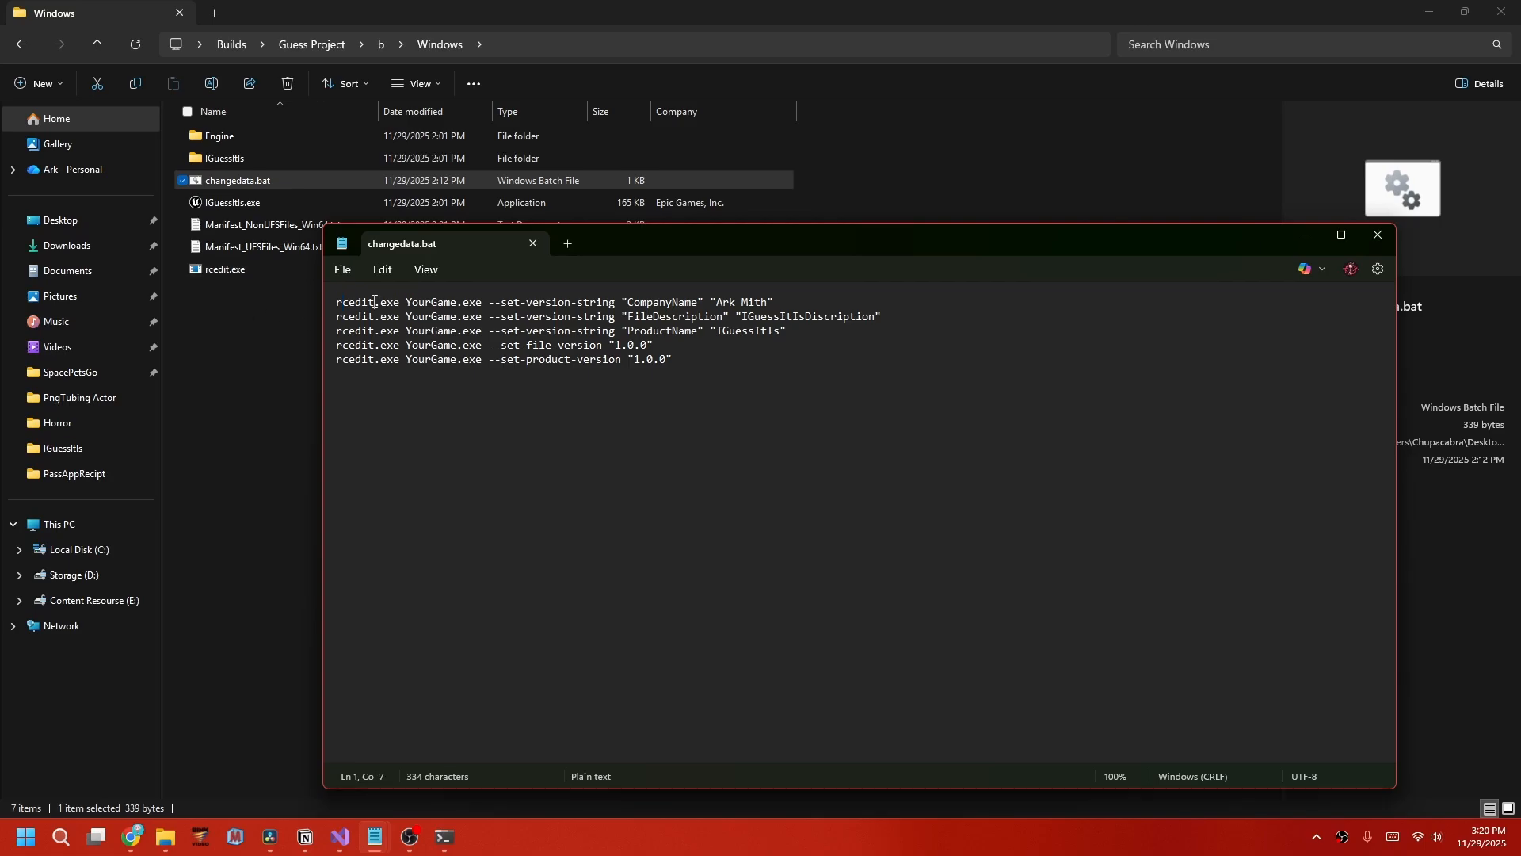
text(x)
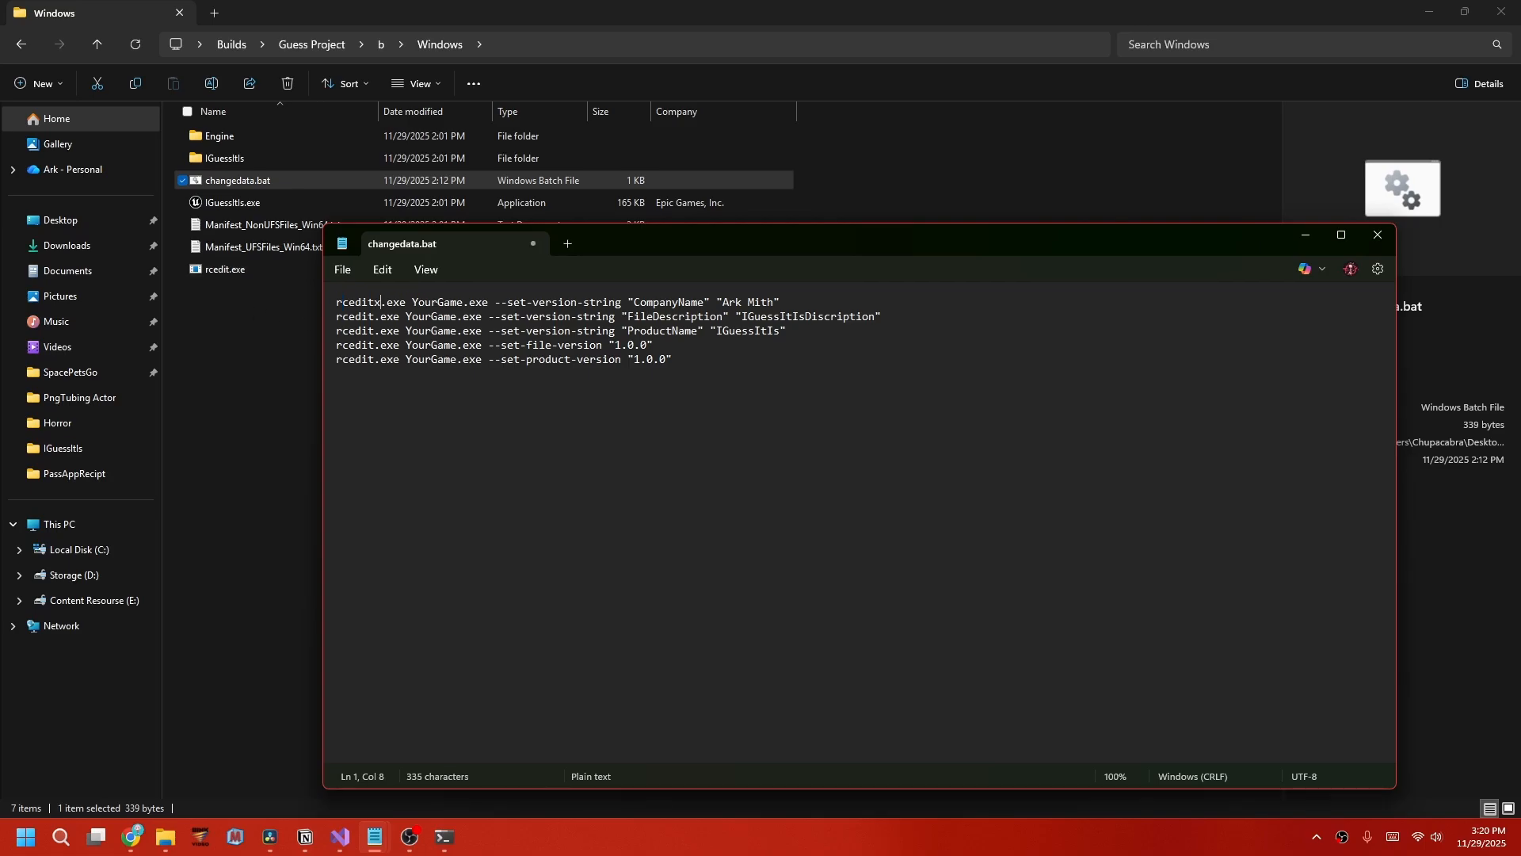
text(64)
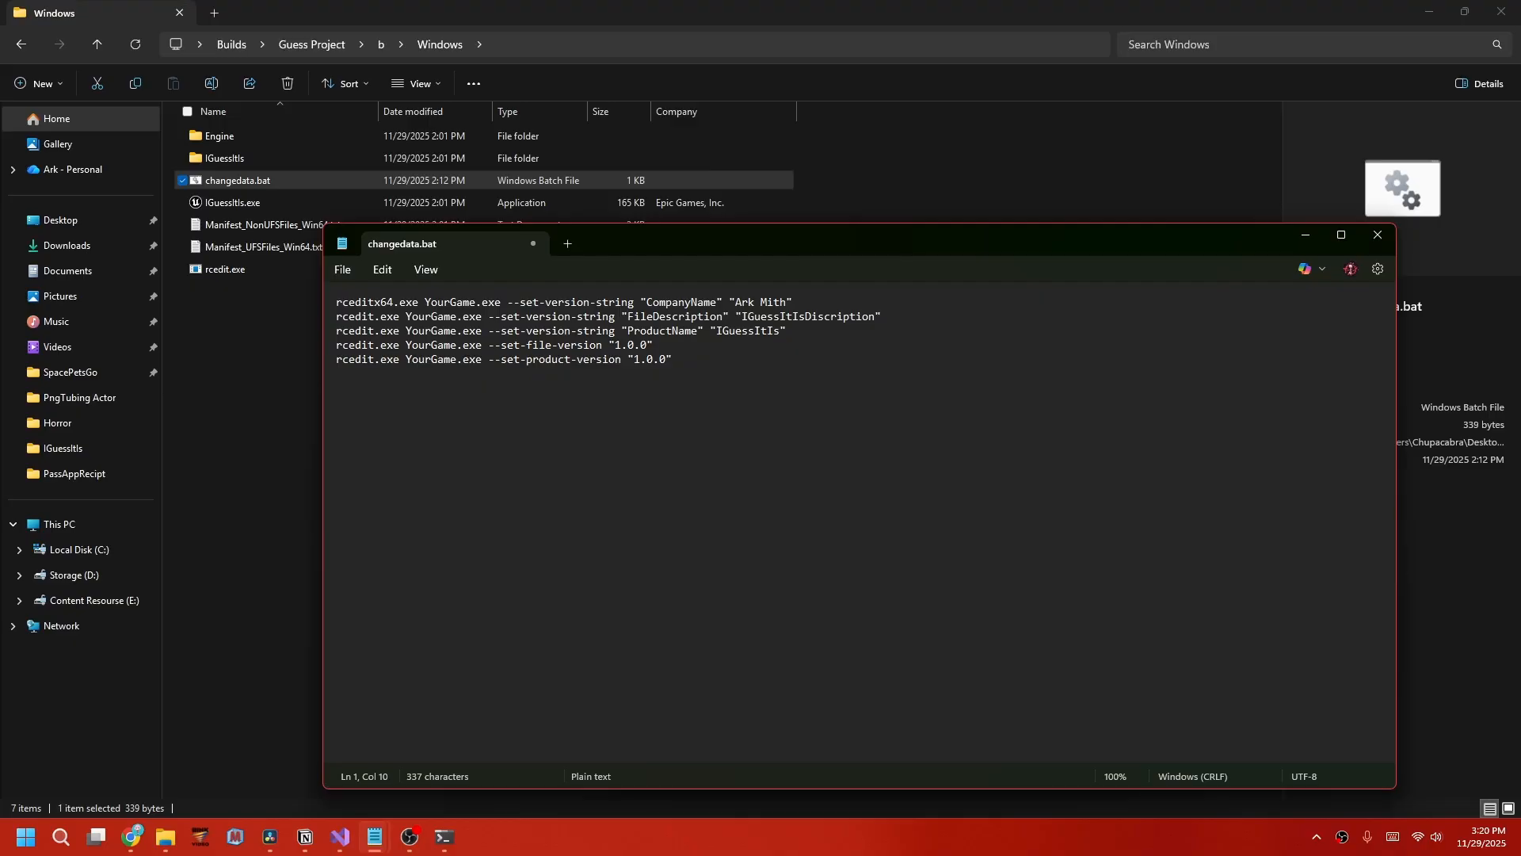
key(BackSpace)
key(BackSpace)
key(BackSpace)
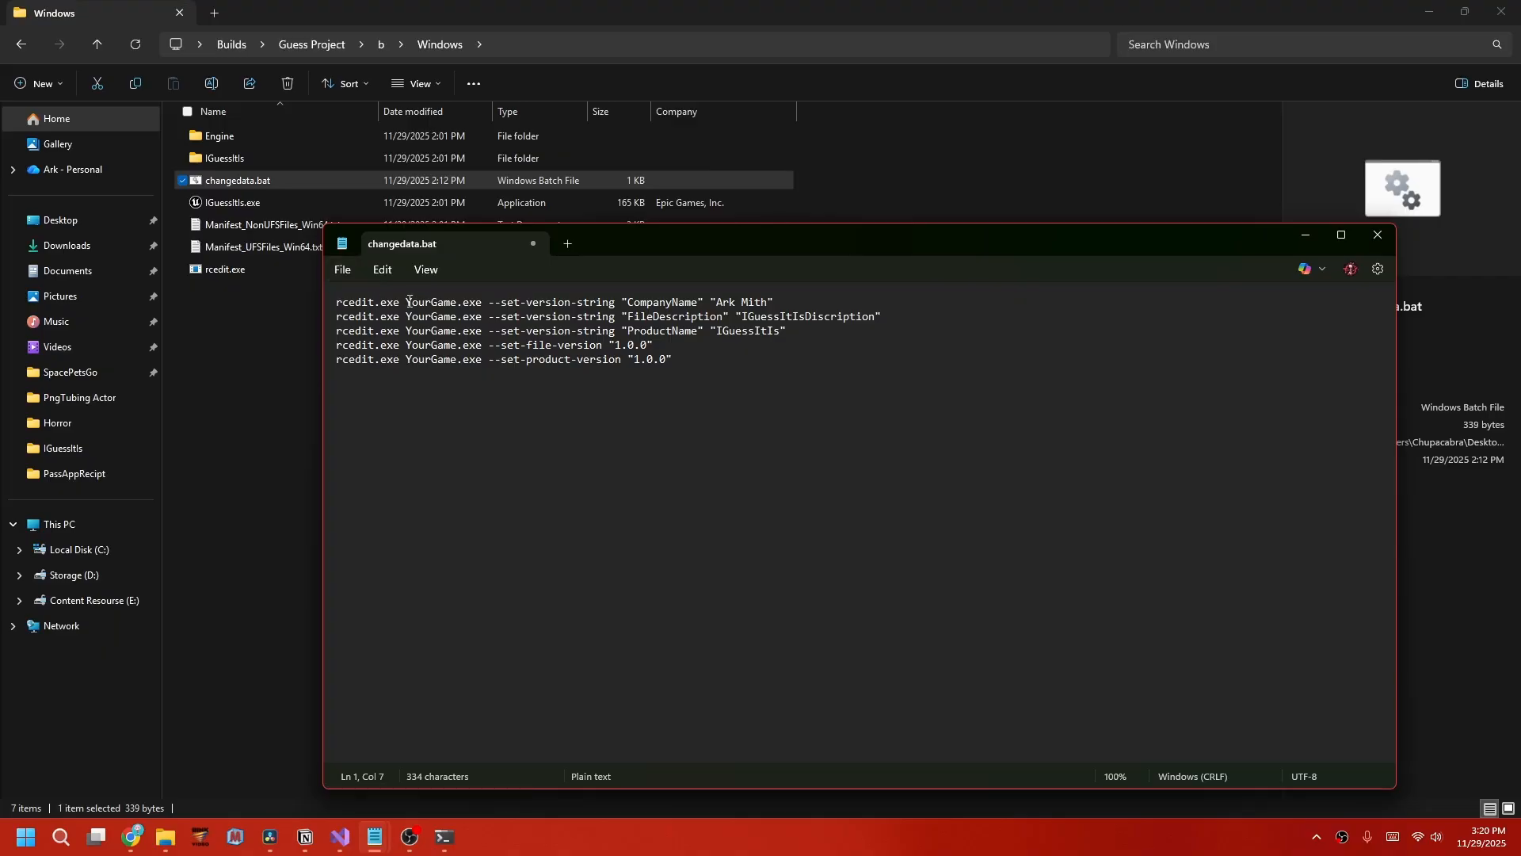
Replace every occurrence of YourGame with IGuessItIs in changedata.bat.
drag(409, 301, 457, 302)
click(381, 270)
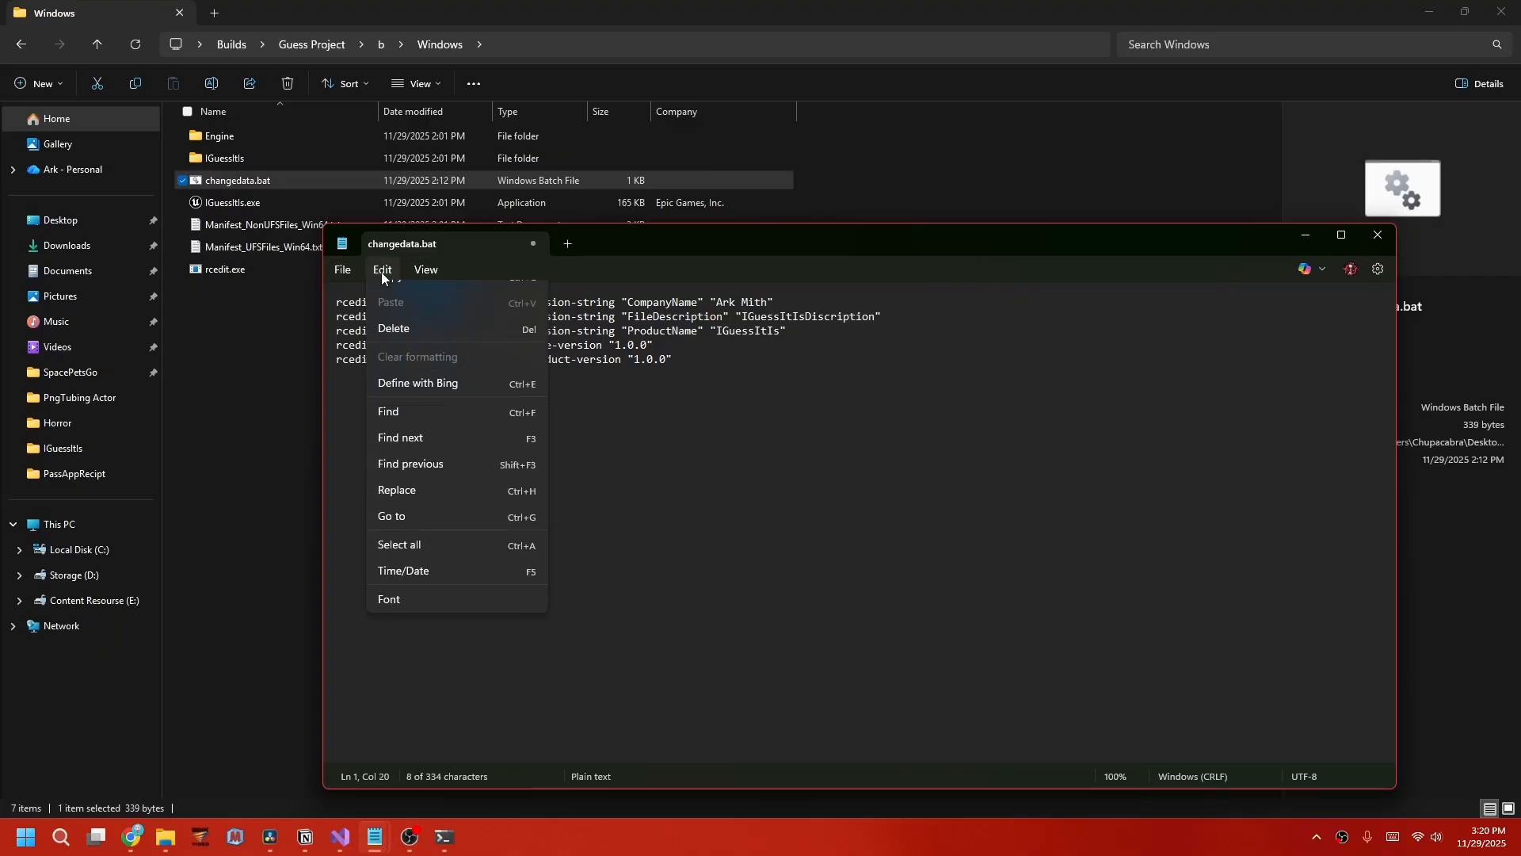
click(412, 487)
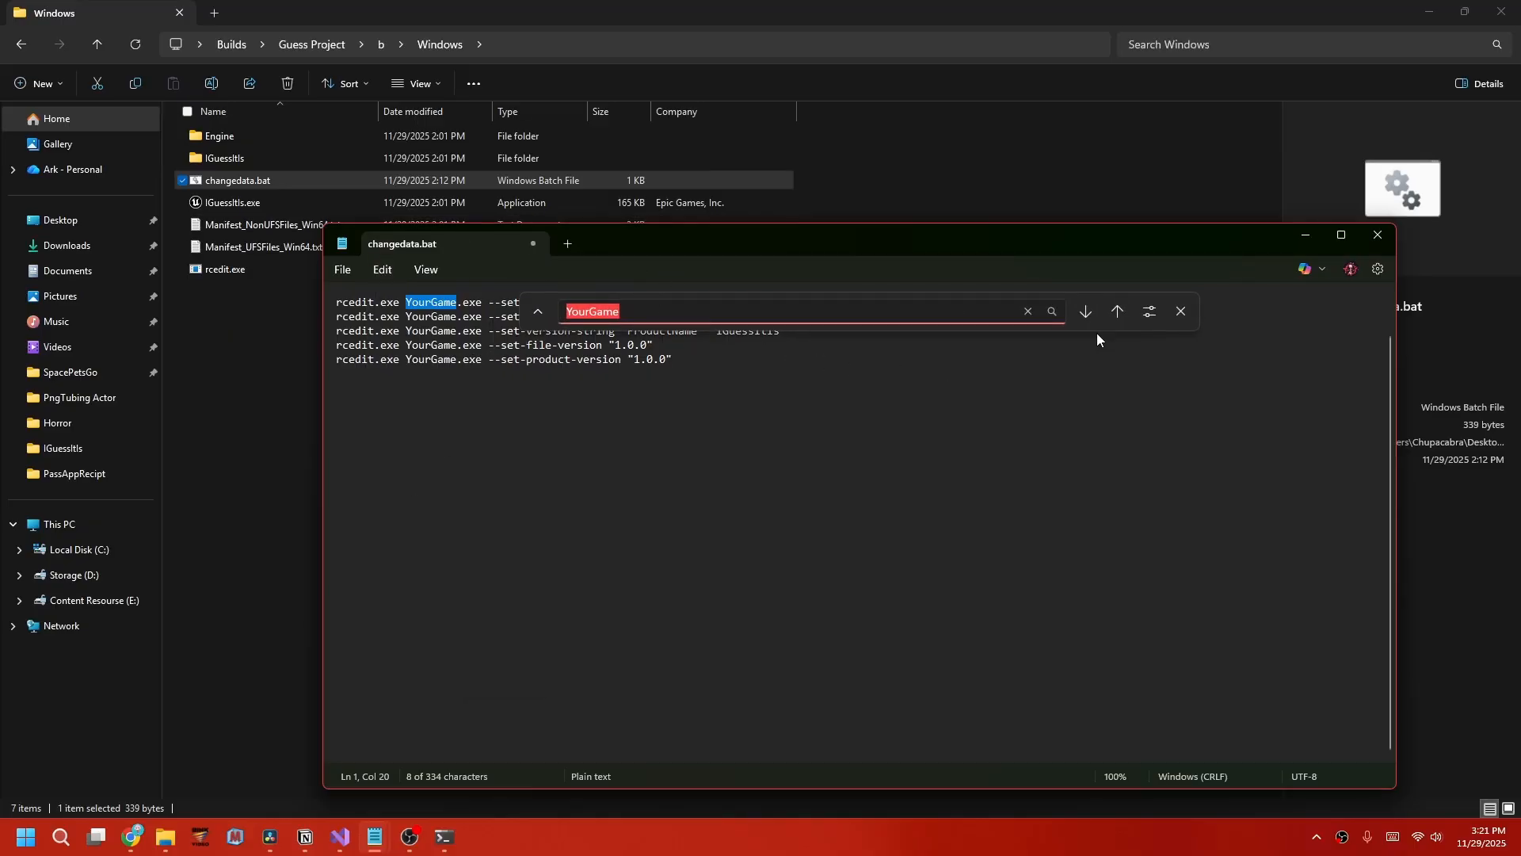
click(1182, 311)
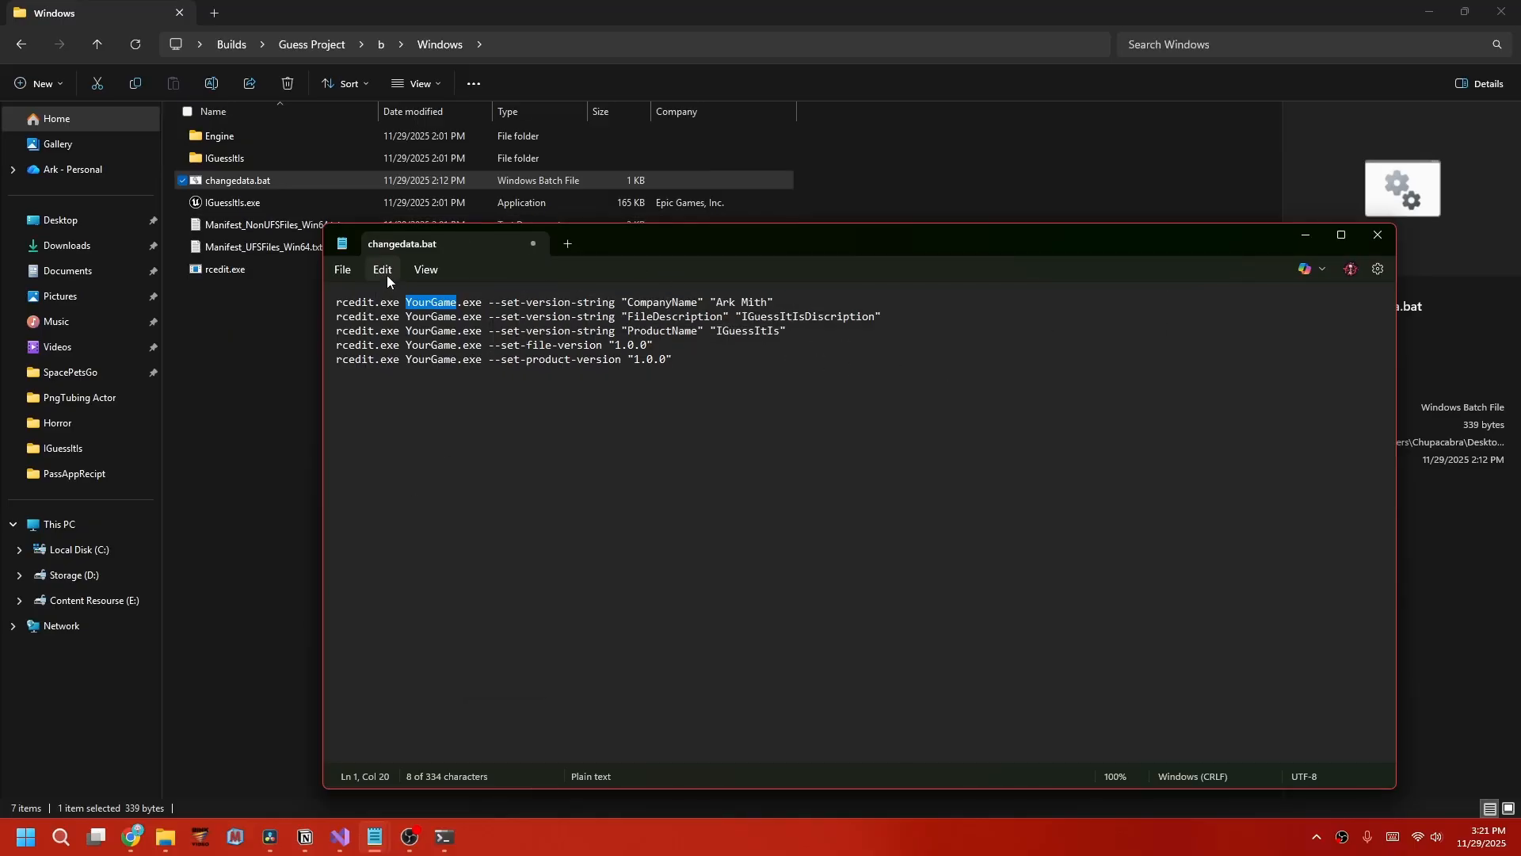
click(385, 271)
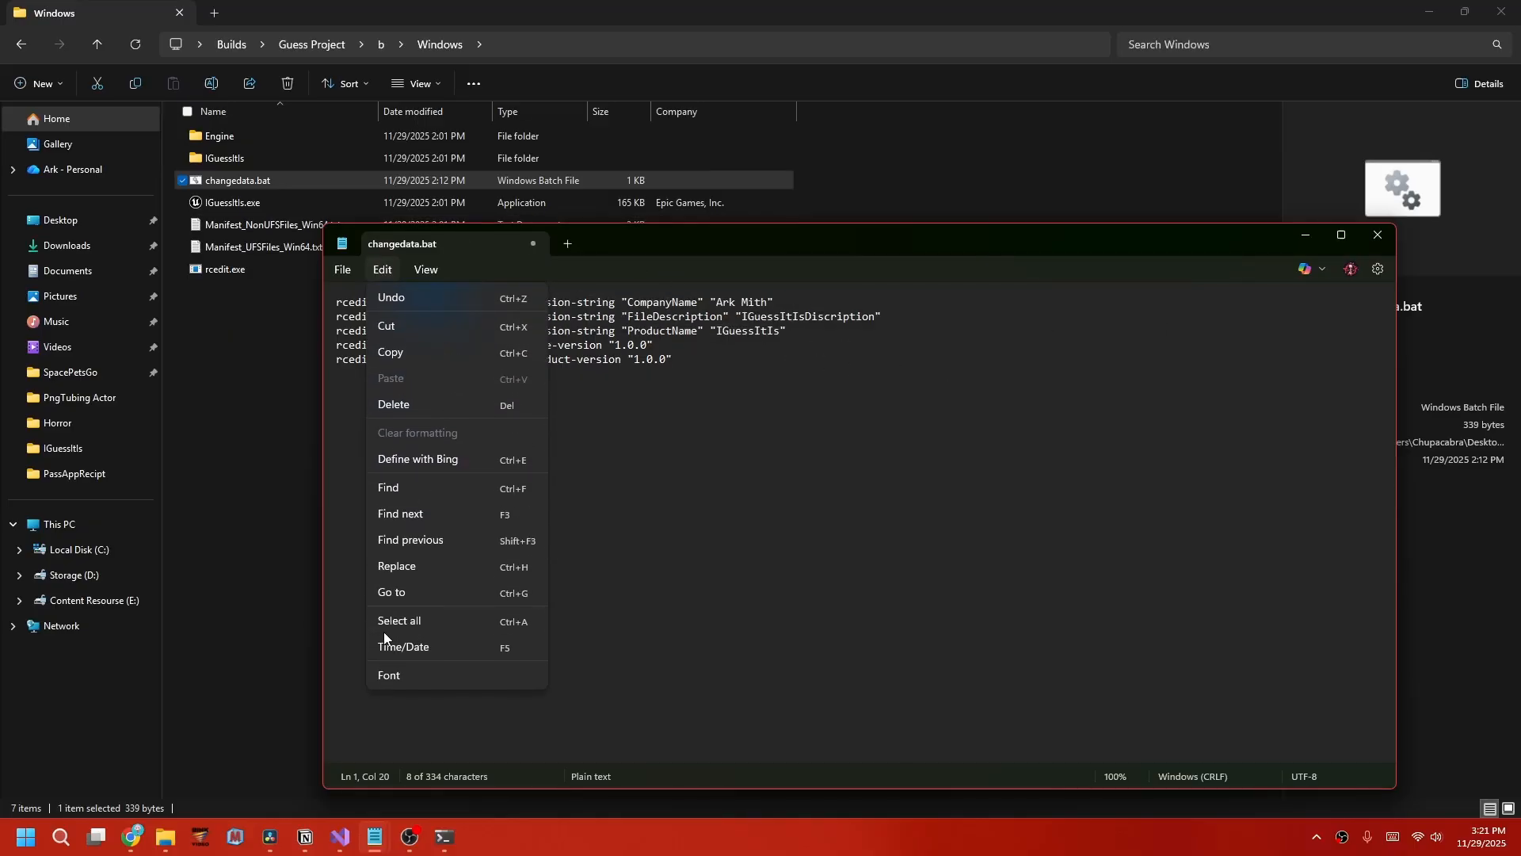
click(415, 568)
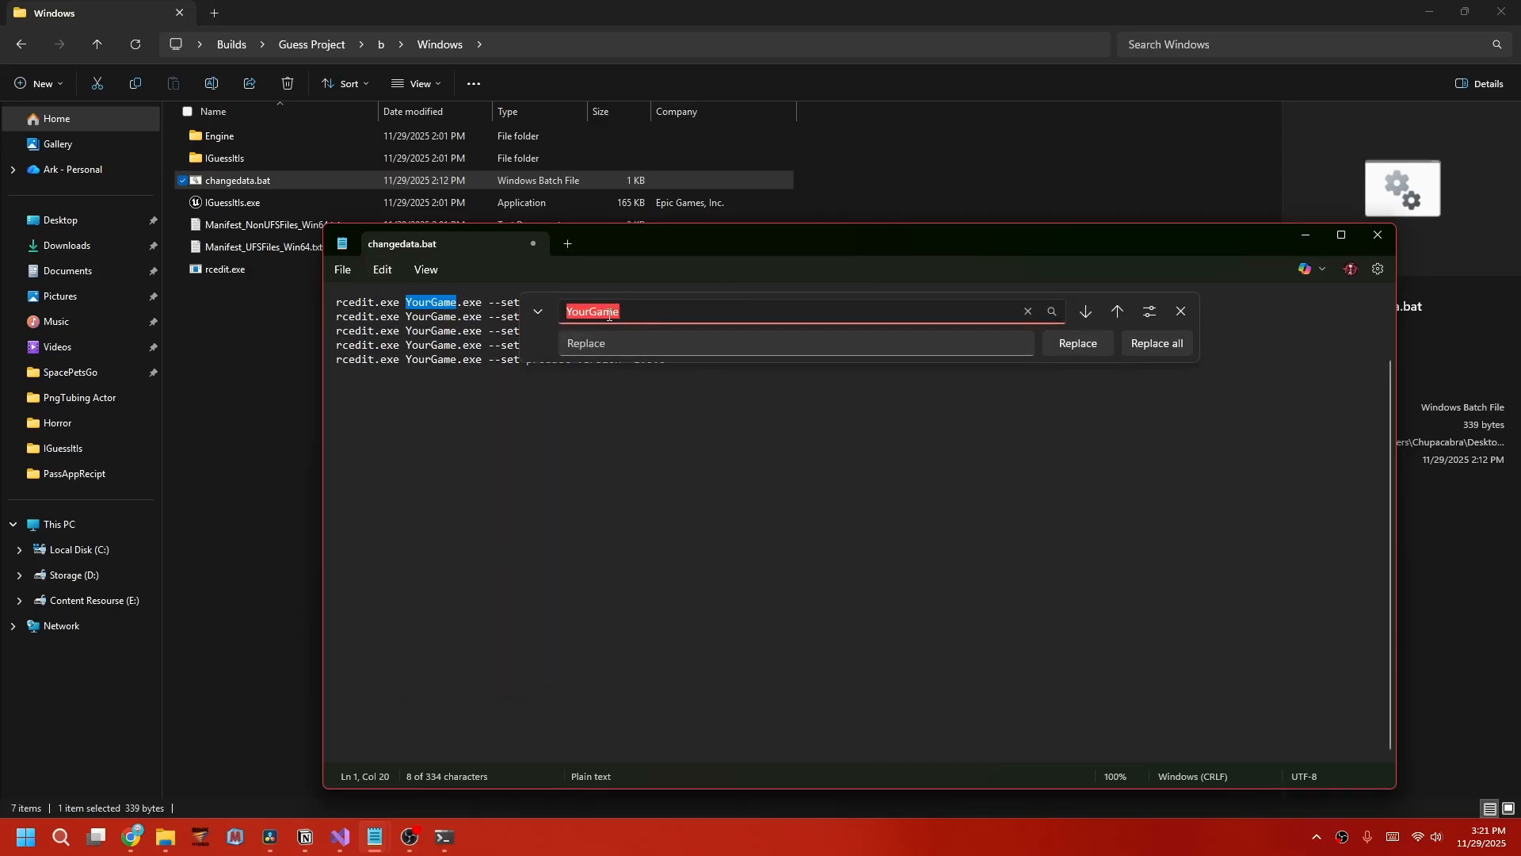
click(606, 343)
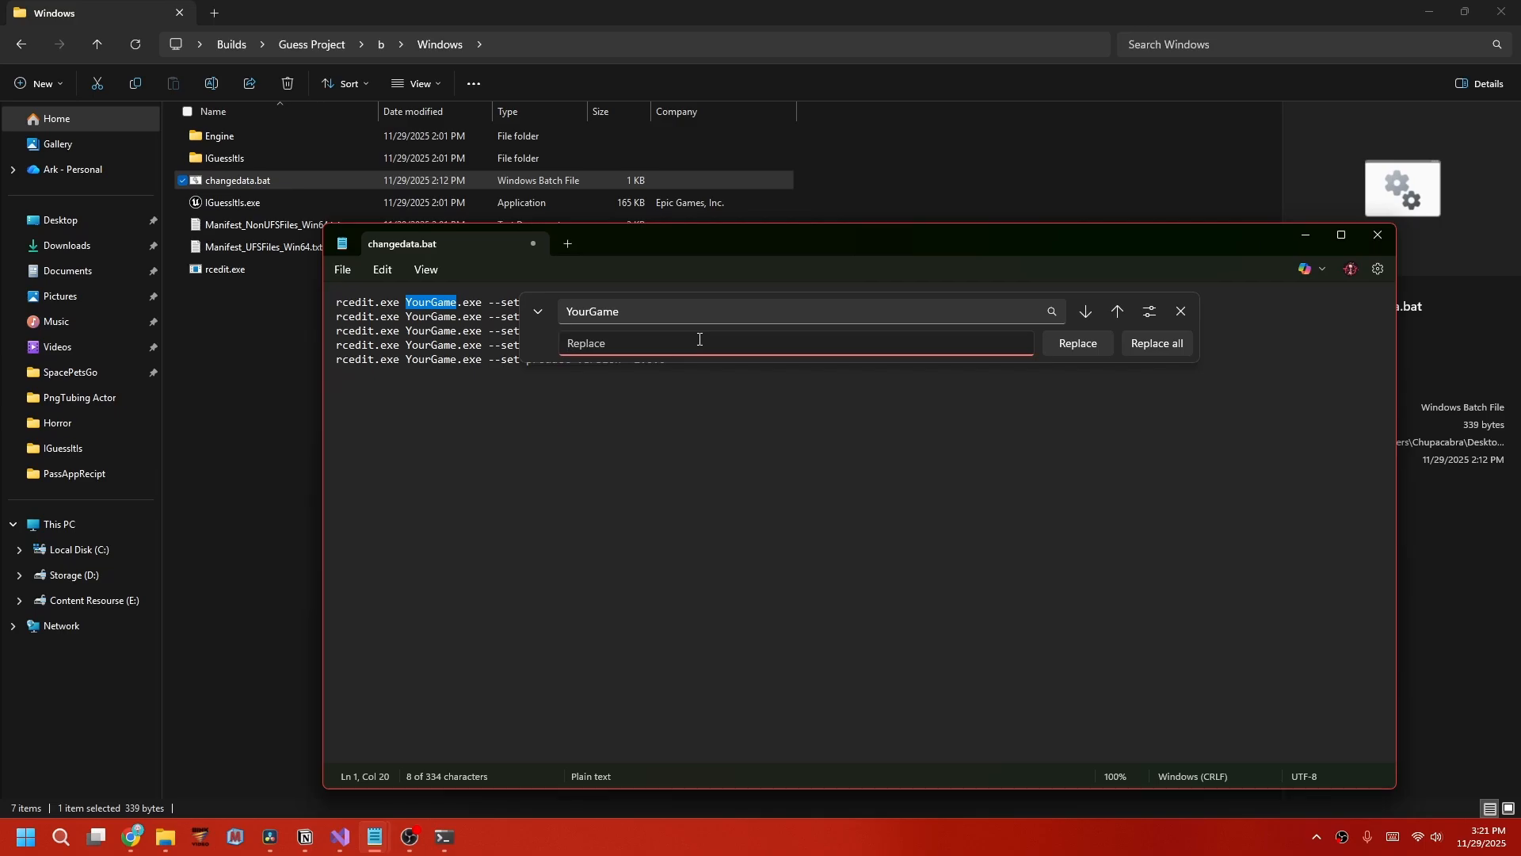
text(I)
text(Guess)
text(Itls)
click(1155, 345)
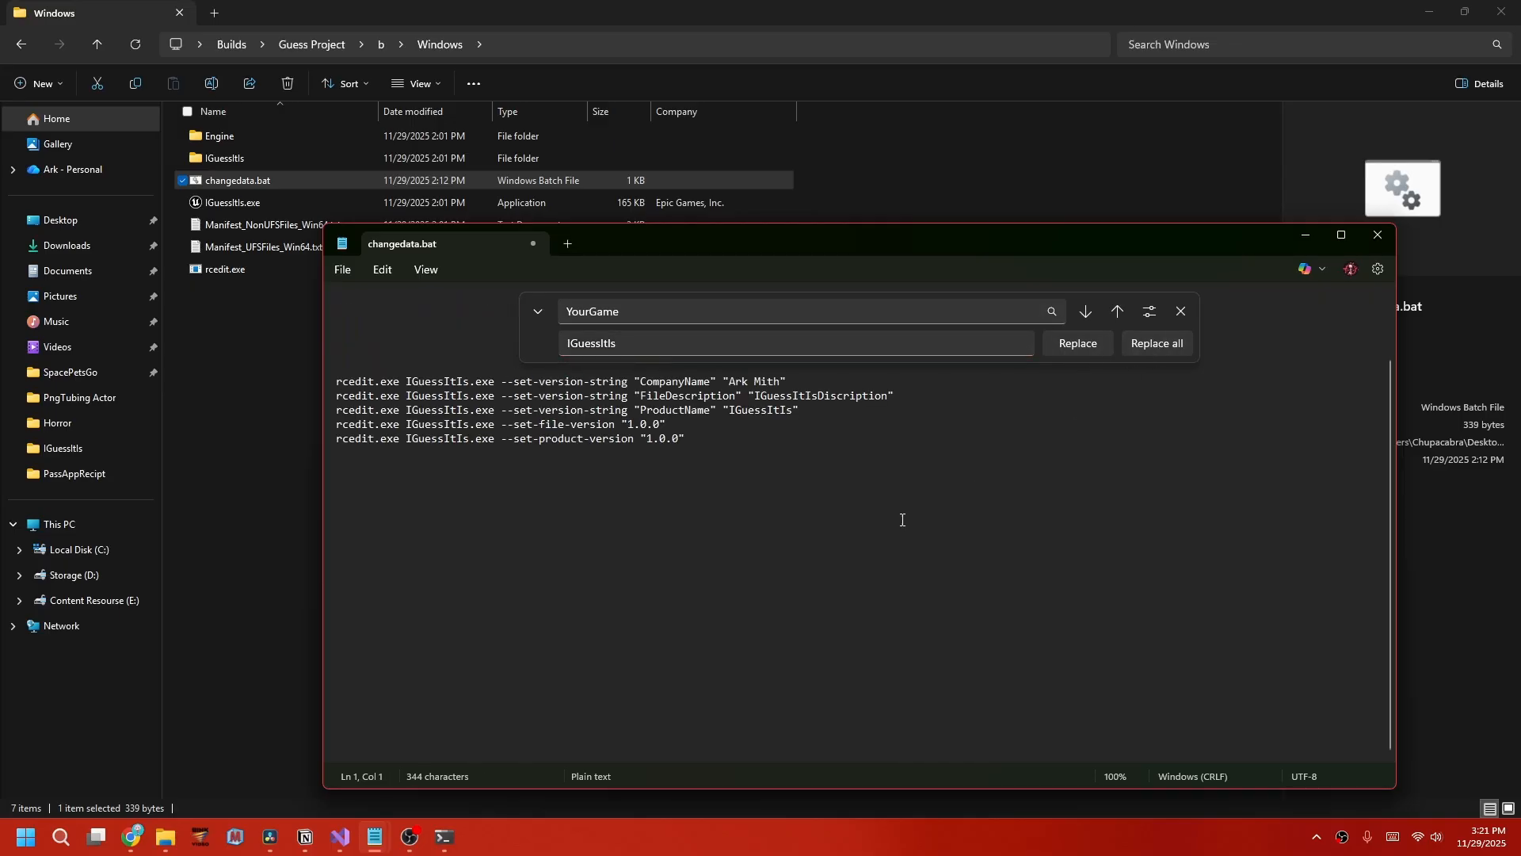
key(Escape)
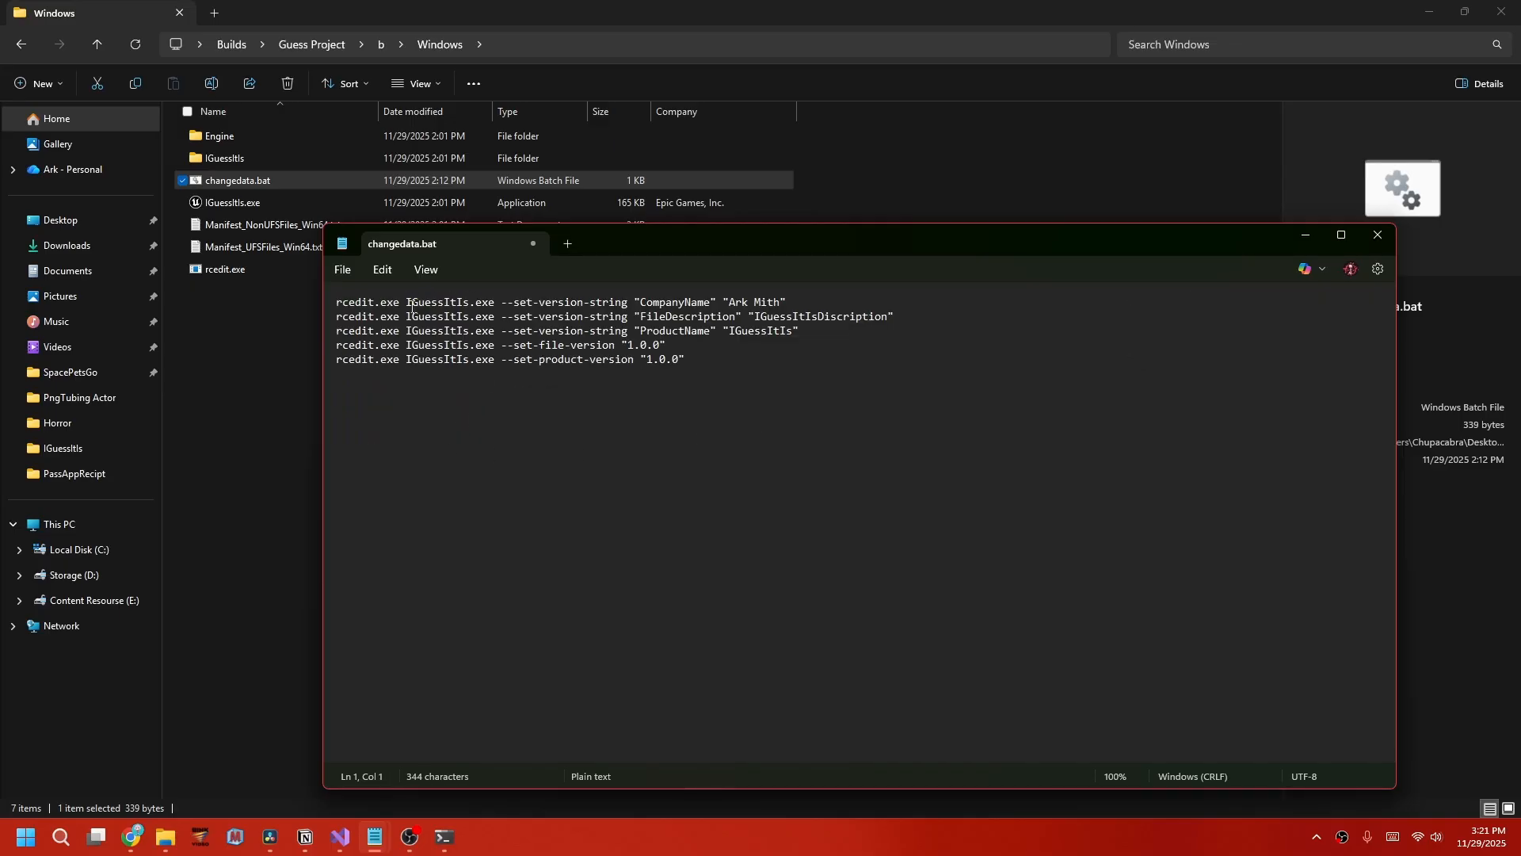
Highlight IGuessItIs in the first rcedit command to check the target executable name, and clear the selection.
click(408, 304)
key(shift+Right)
key(shift+Right)
key(shift+Right)
key(shift+Right)
key(shift+Right)
key(shift+Right)
key(shift+Right)
key(shift+Right)
key(shift+Right)
key(shift+Right)
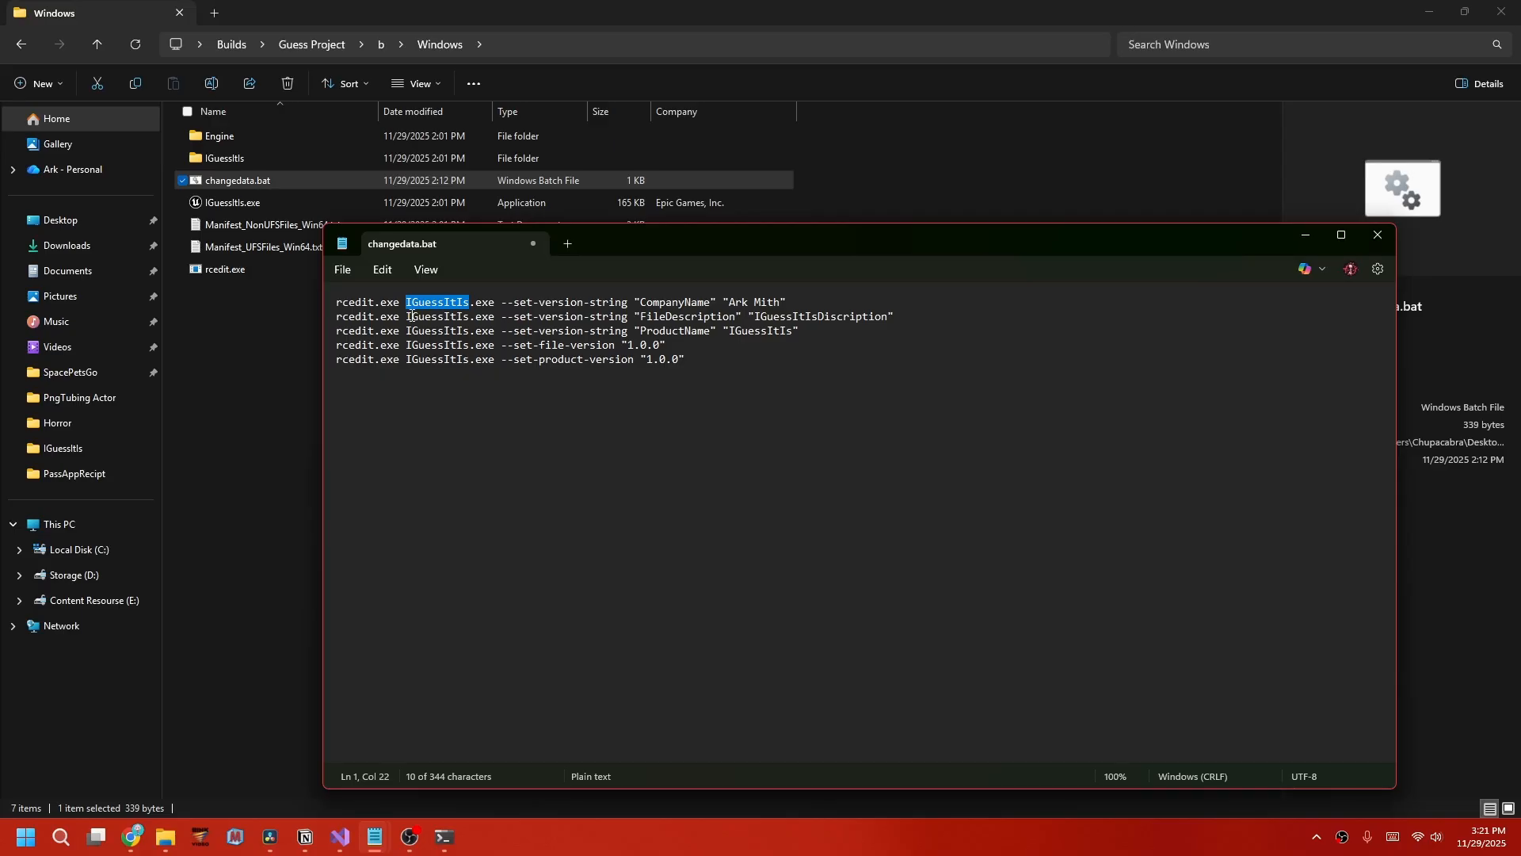
click(569, 444)
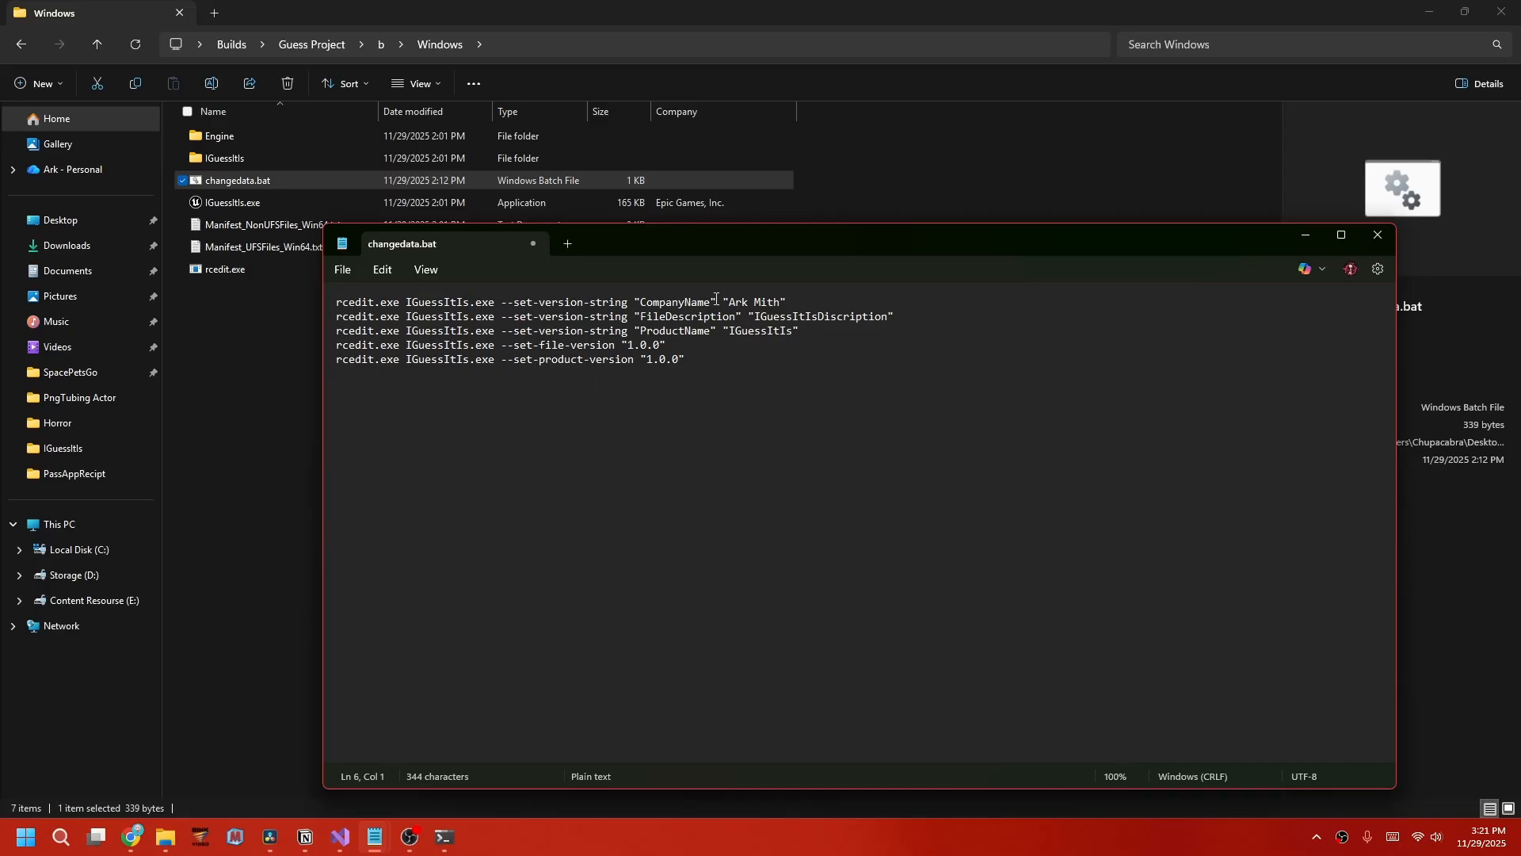
Append Creations to the CompanyName value in changedata.bat and review the FileDescription value.
drag(729, 302, 740, 302)
click(779, 303)
text(Creations)
drag(755, 316, 786, 316)
click(885, 316)
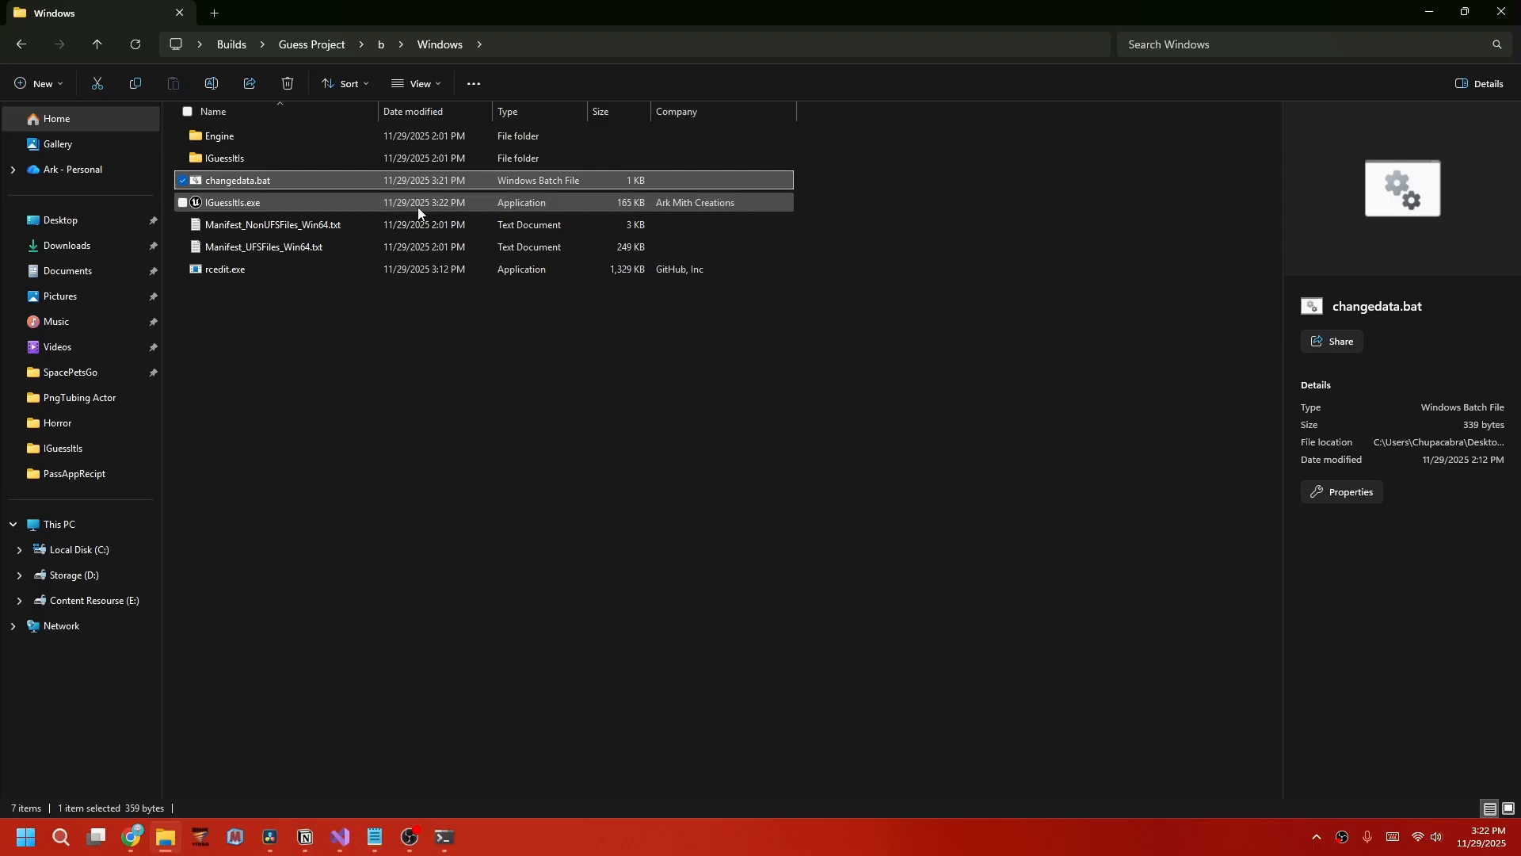
Examine the detailed file properties of IGuessItIs.exe, including description, versions and copyright, and close the properties dialog.
right_click(207, 203)
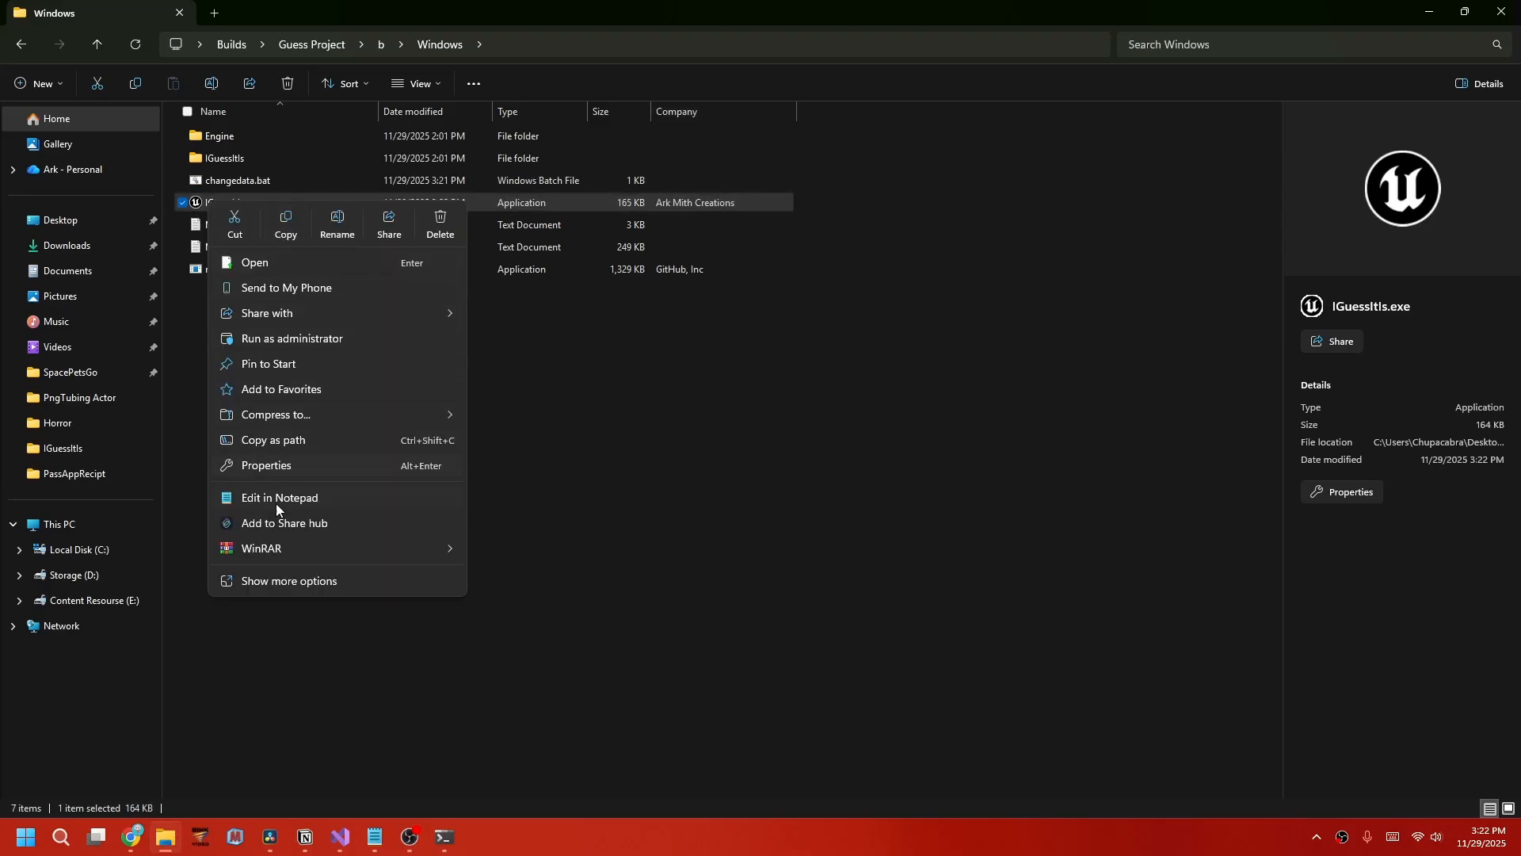
click(281, 465)
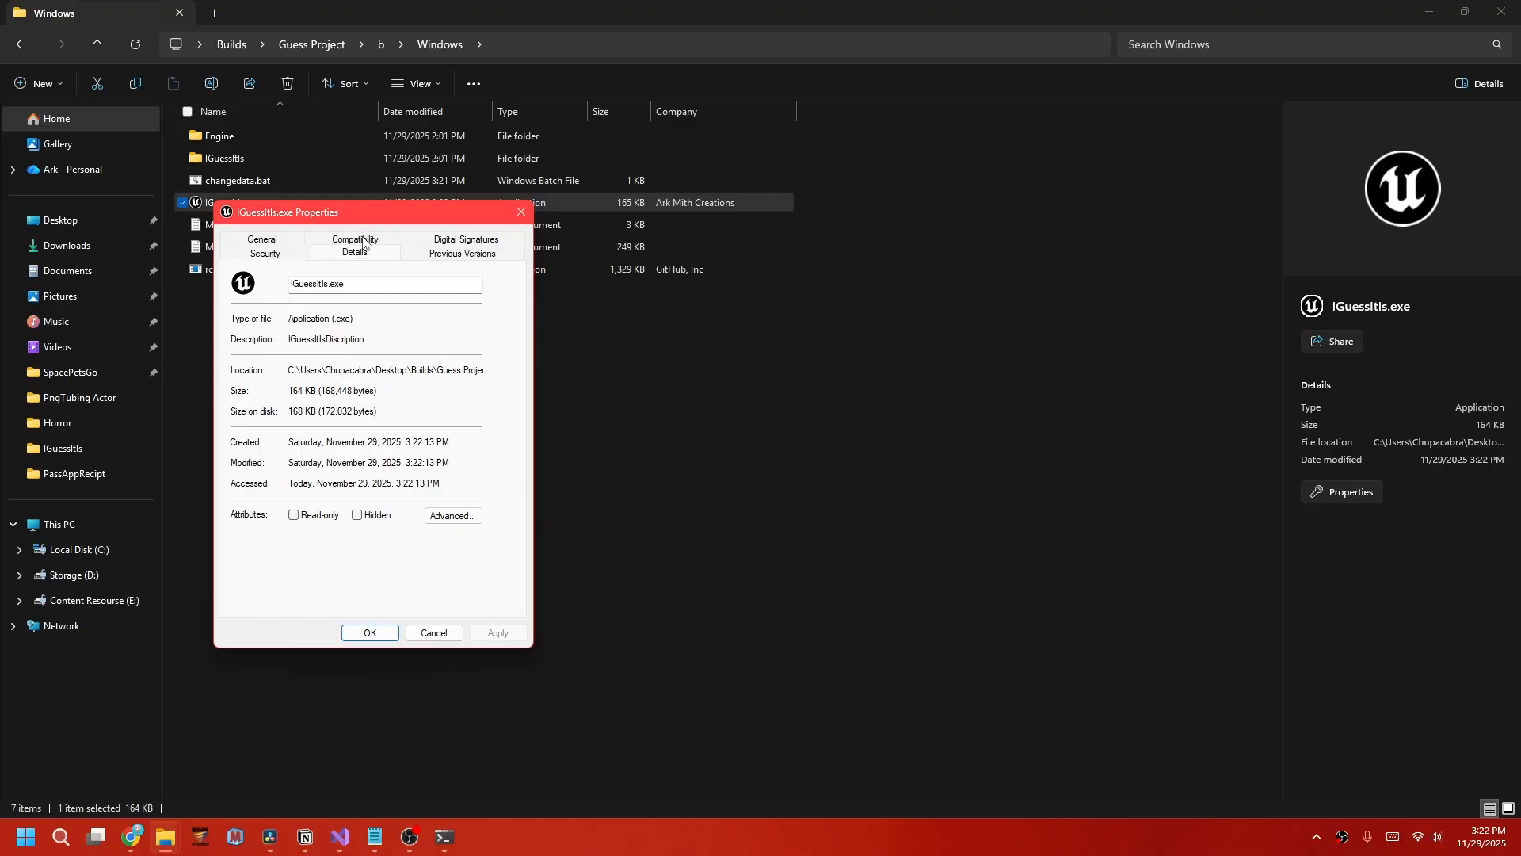
click(362, 242)
drag(375, 216, 479, 143)
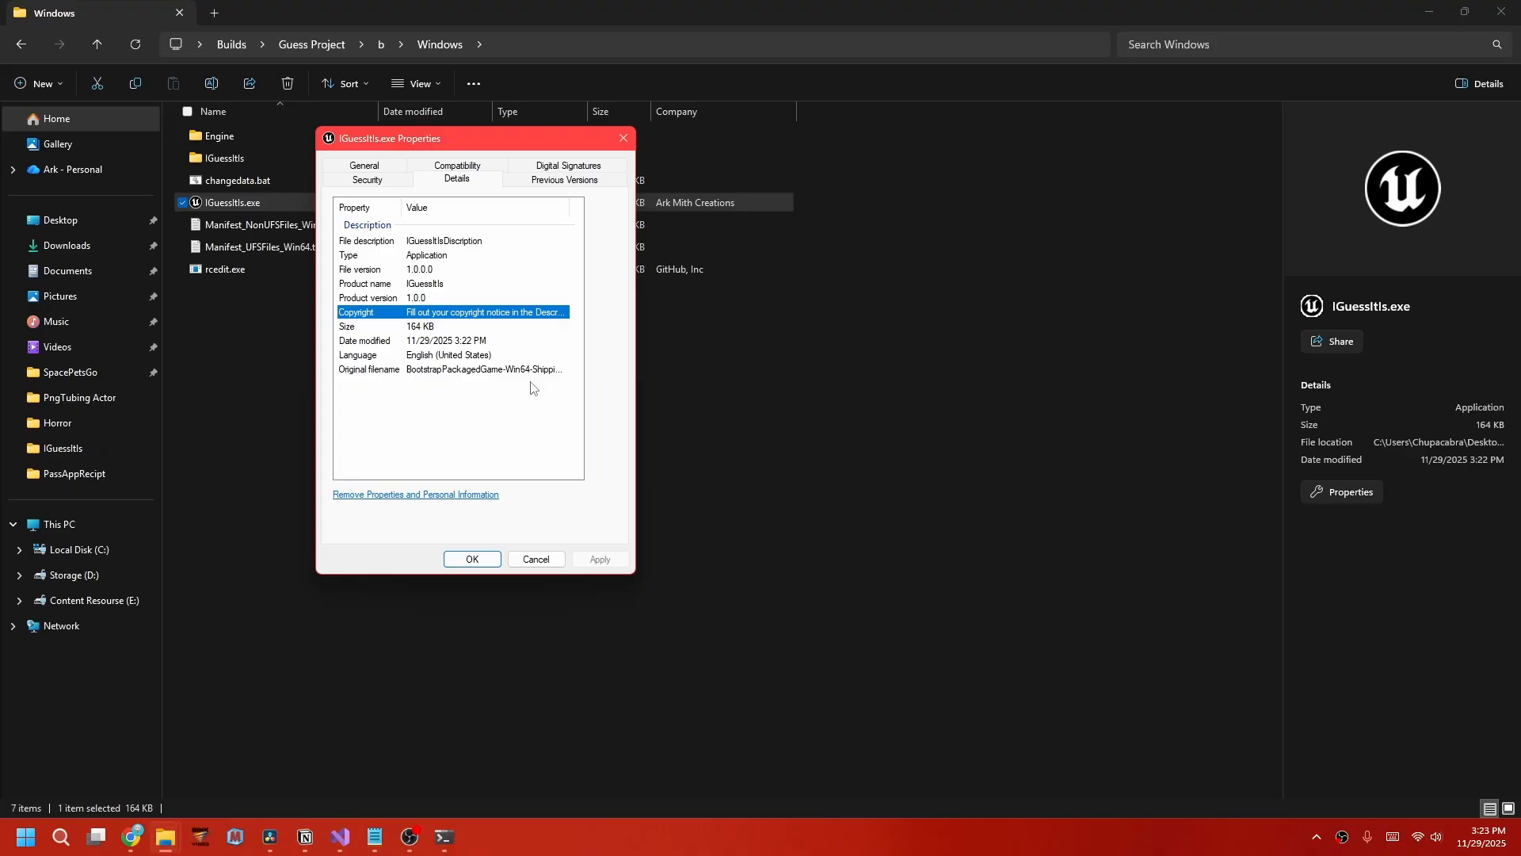
click(475, 561)
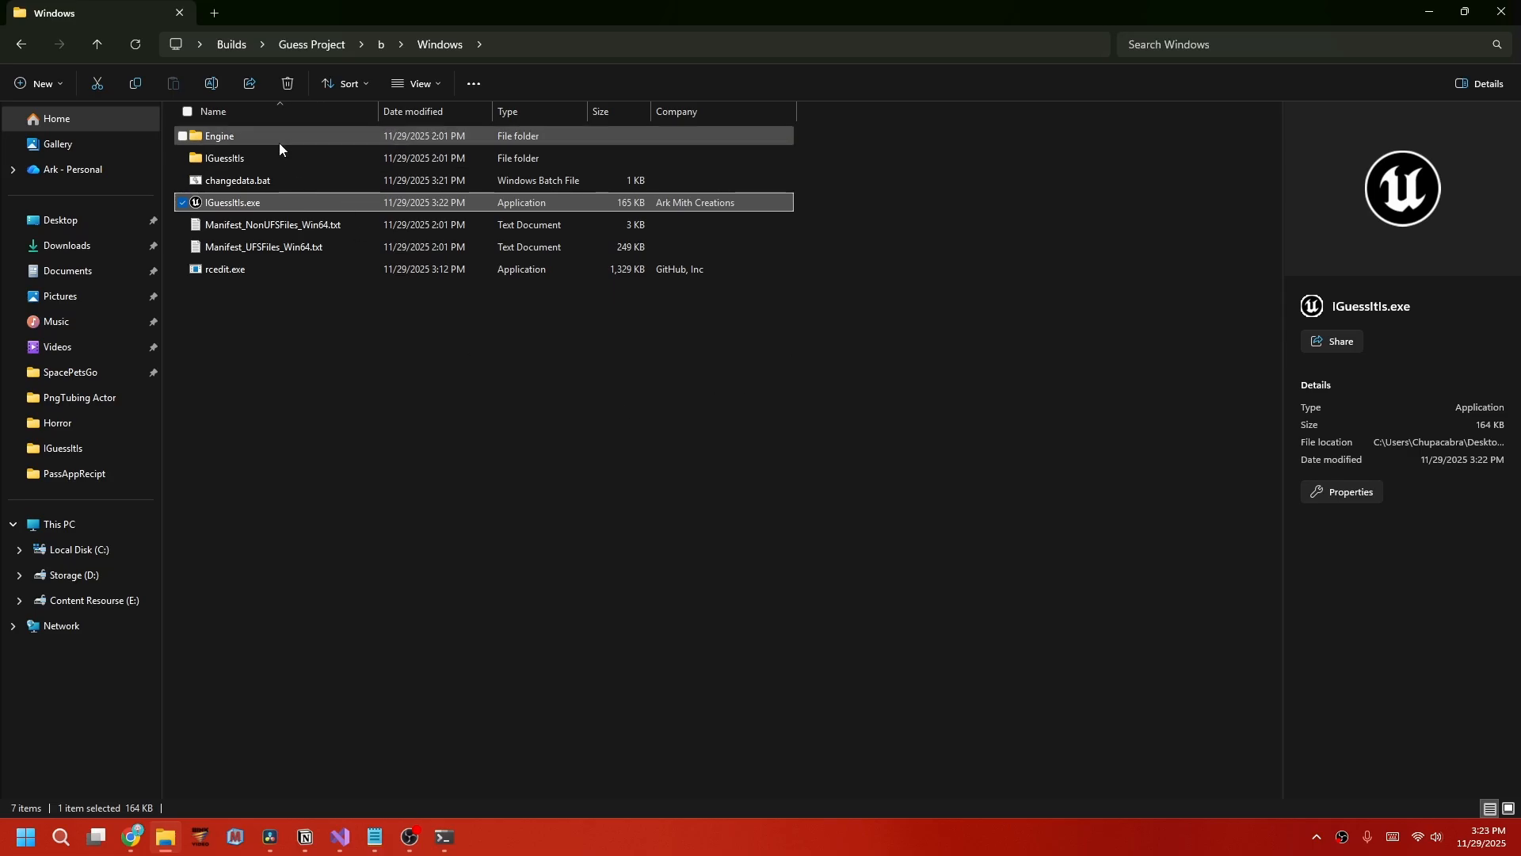
click(230, 271)
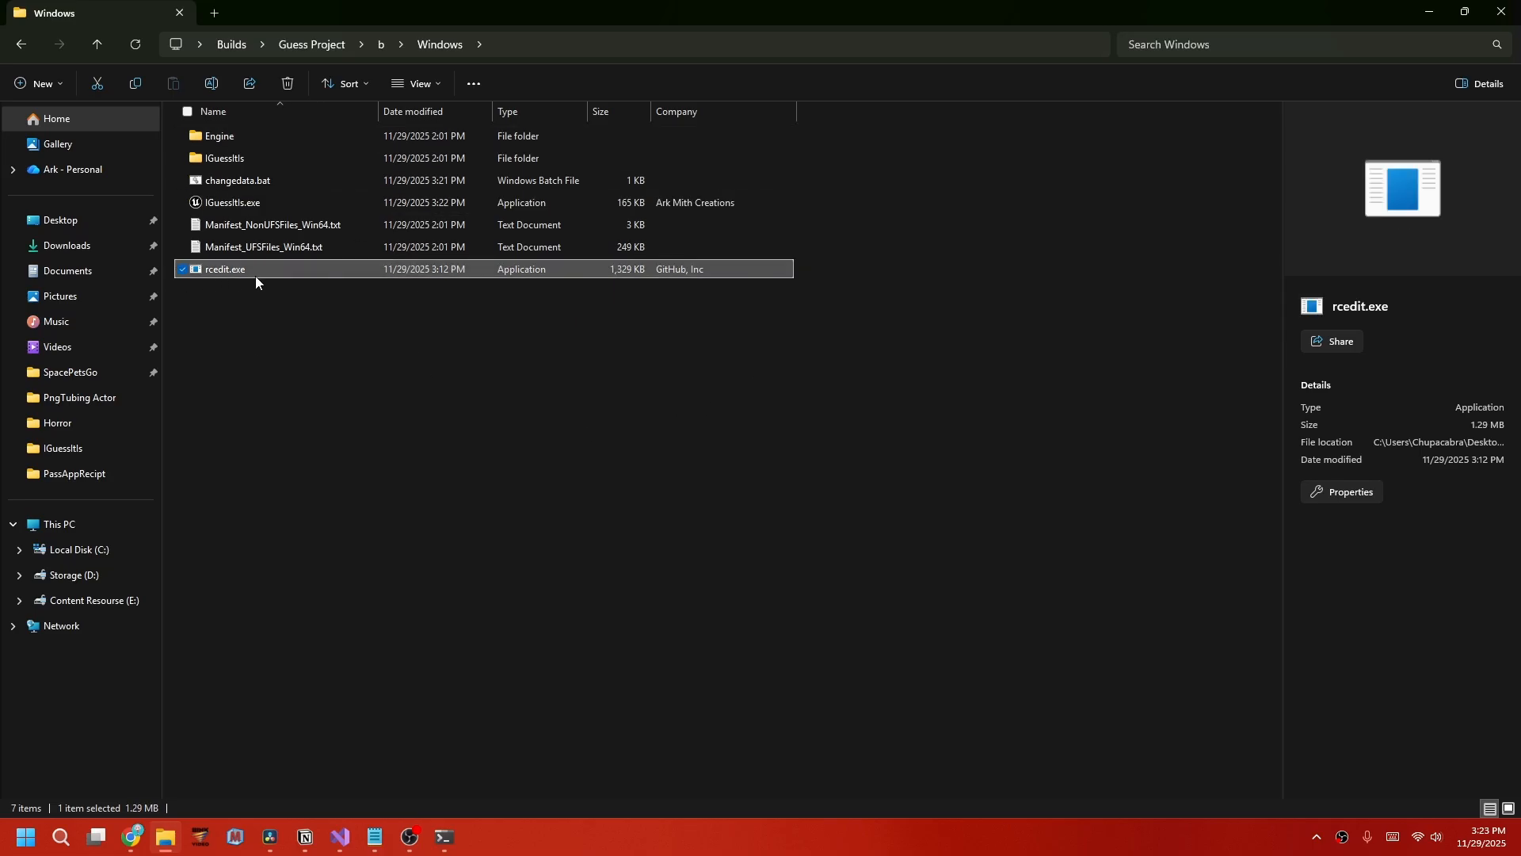
click(266, 182)
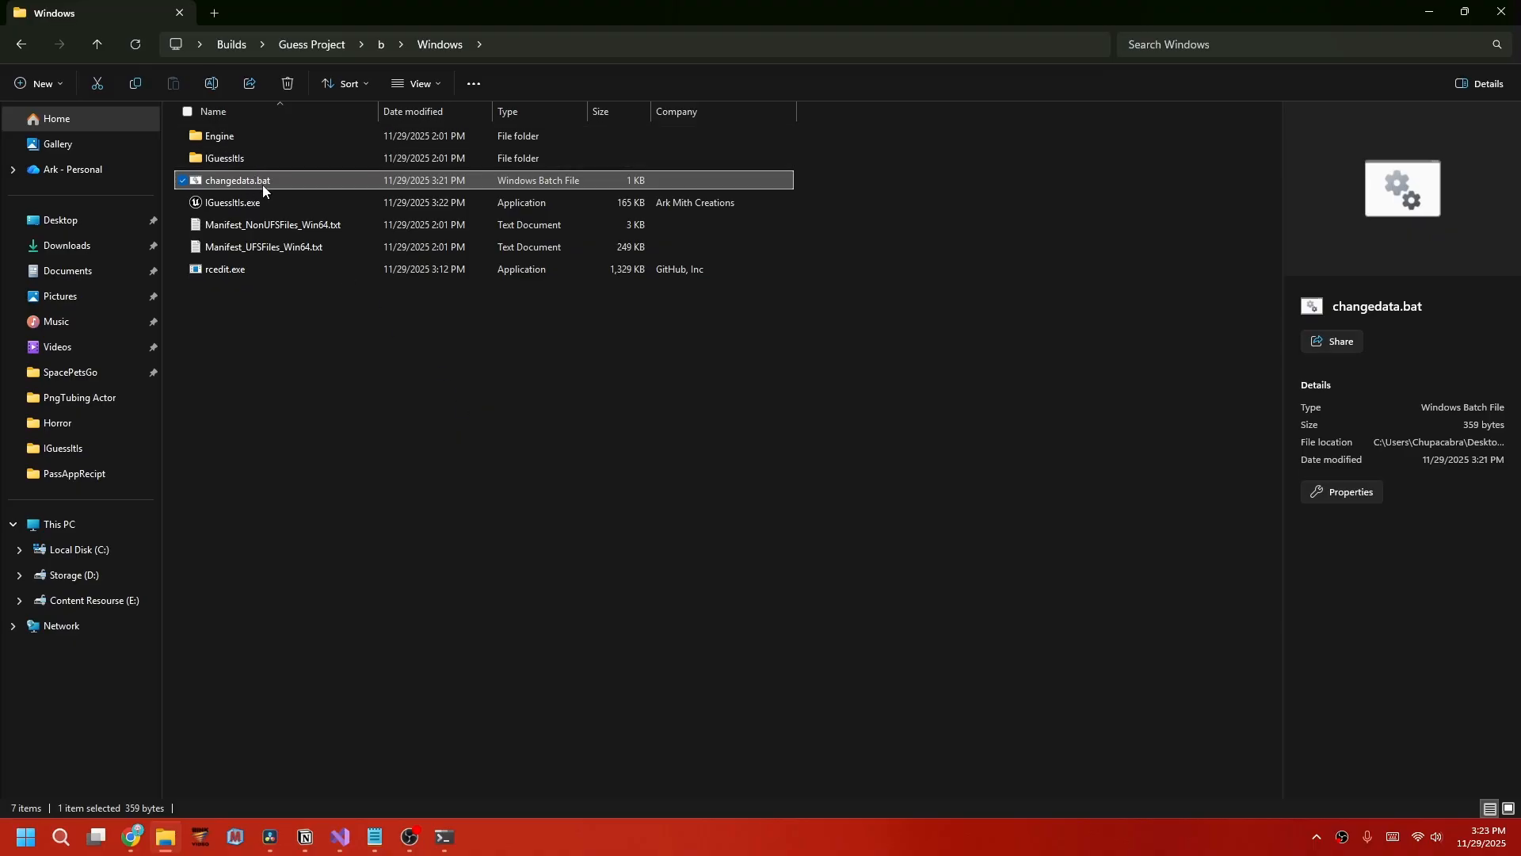
click(550, 40)
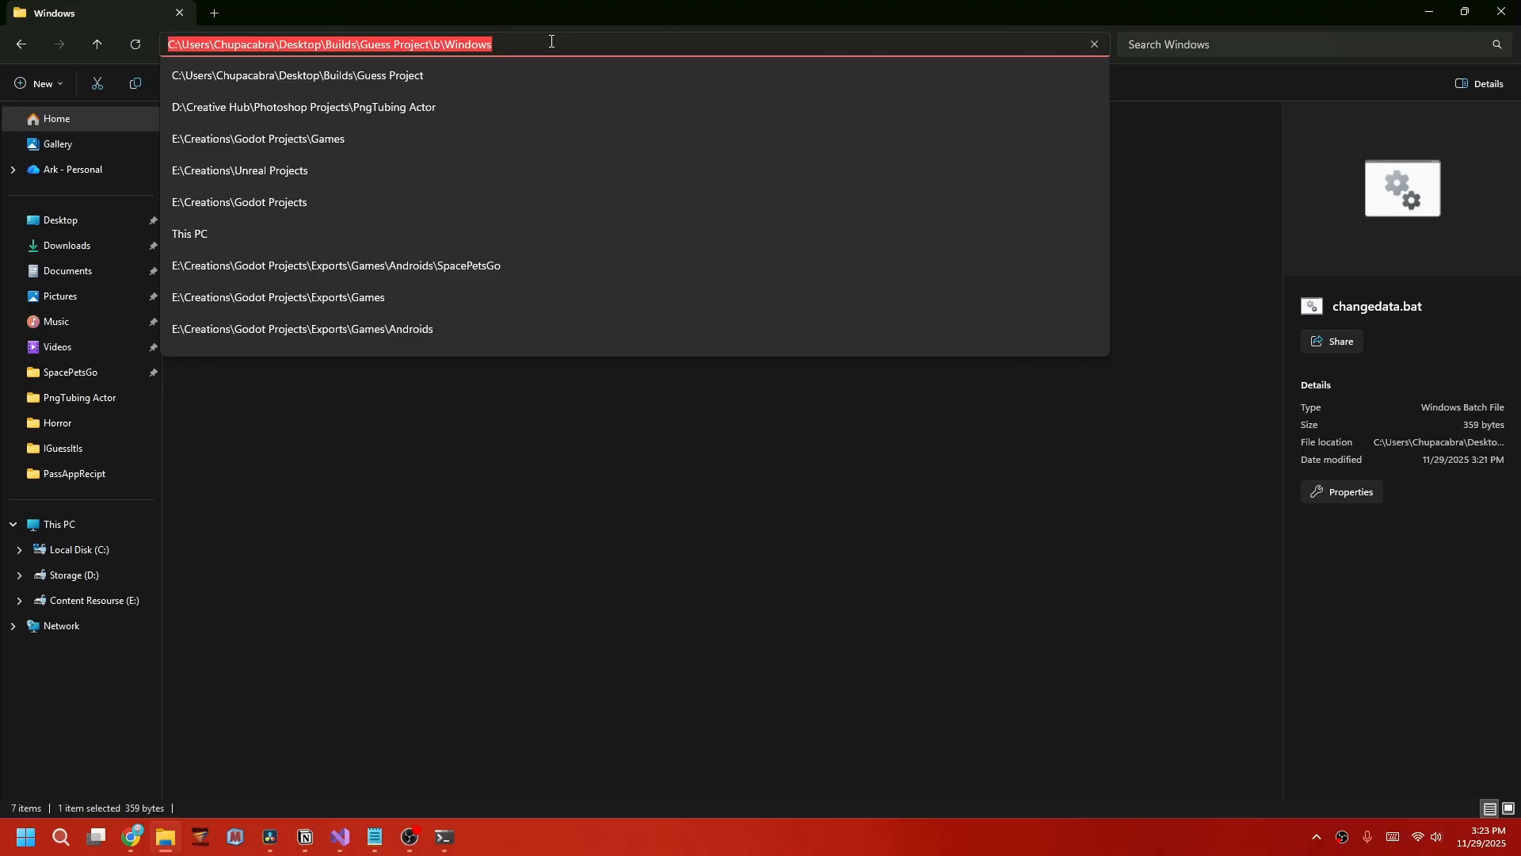
key(Return)
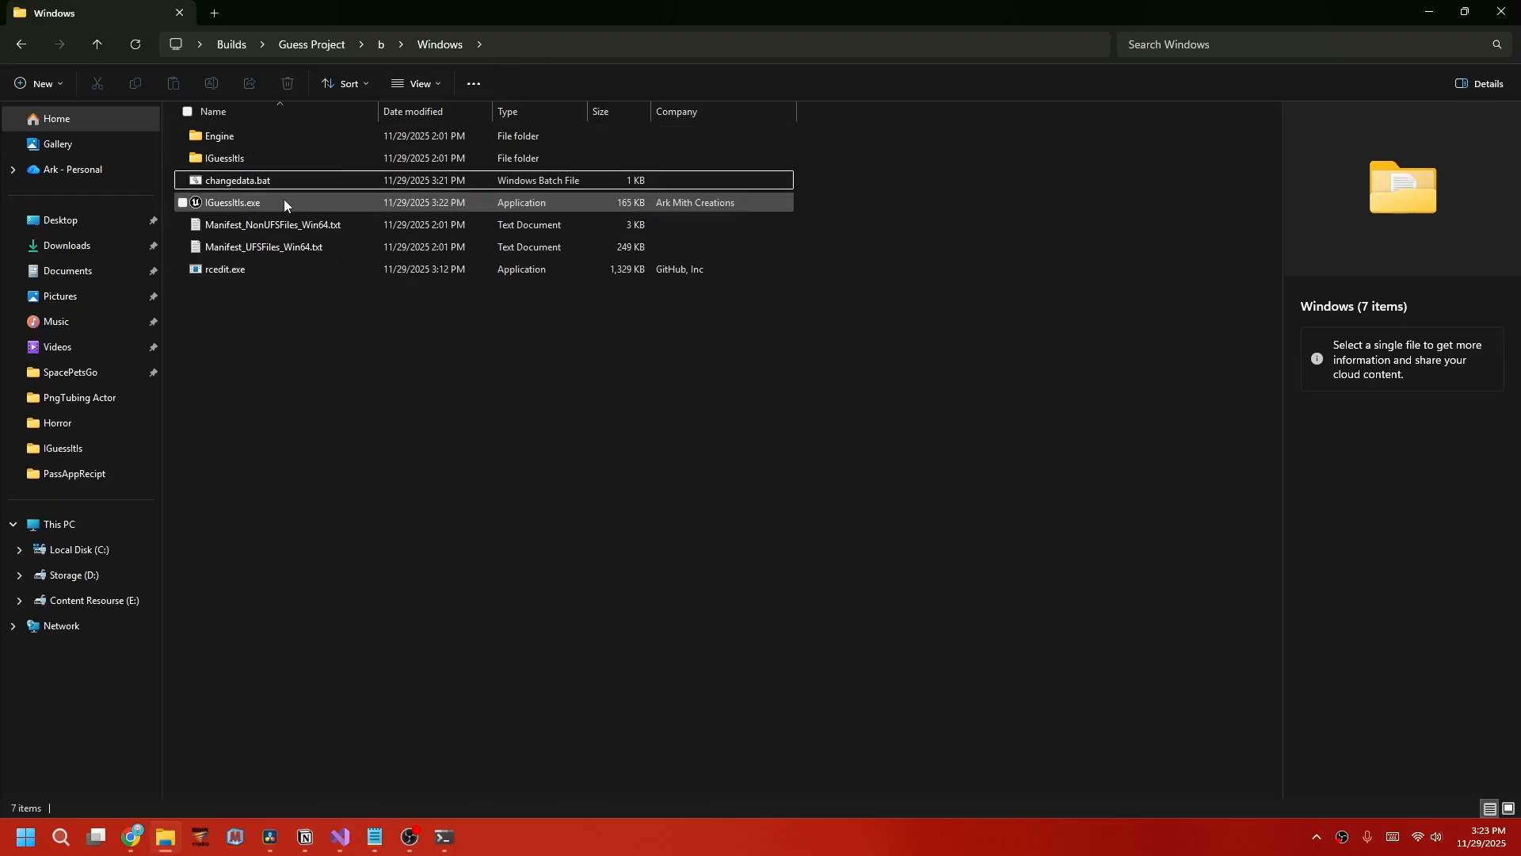
Open a command prompt in the packaged Windows folder and move its window clear of the file list.
click(530, 42)
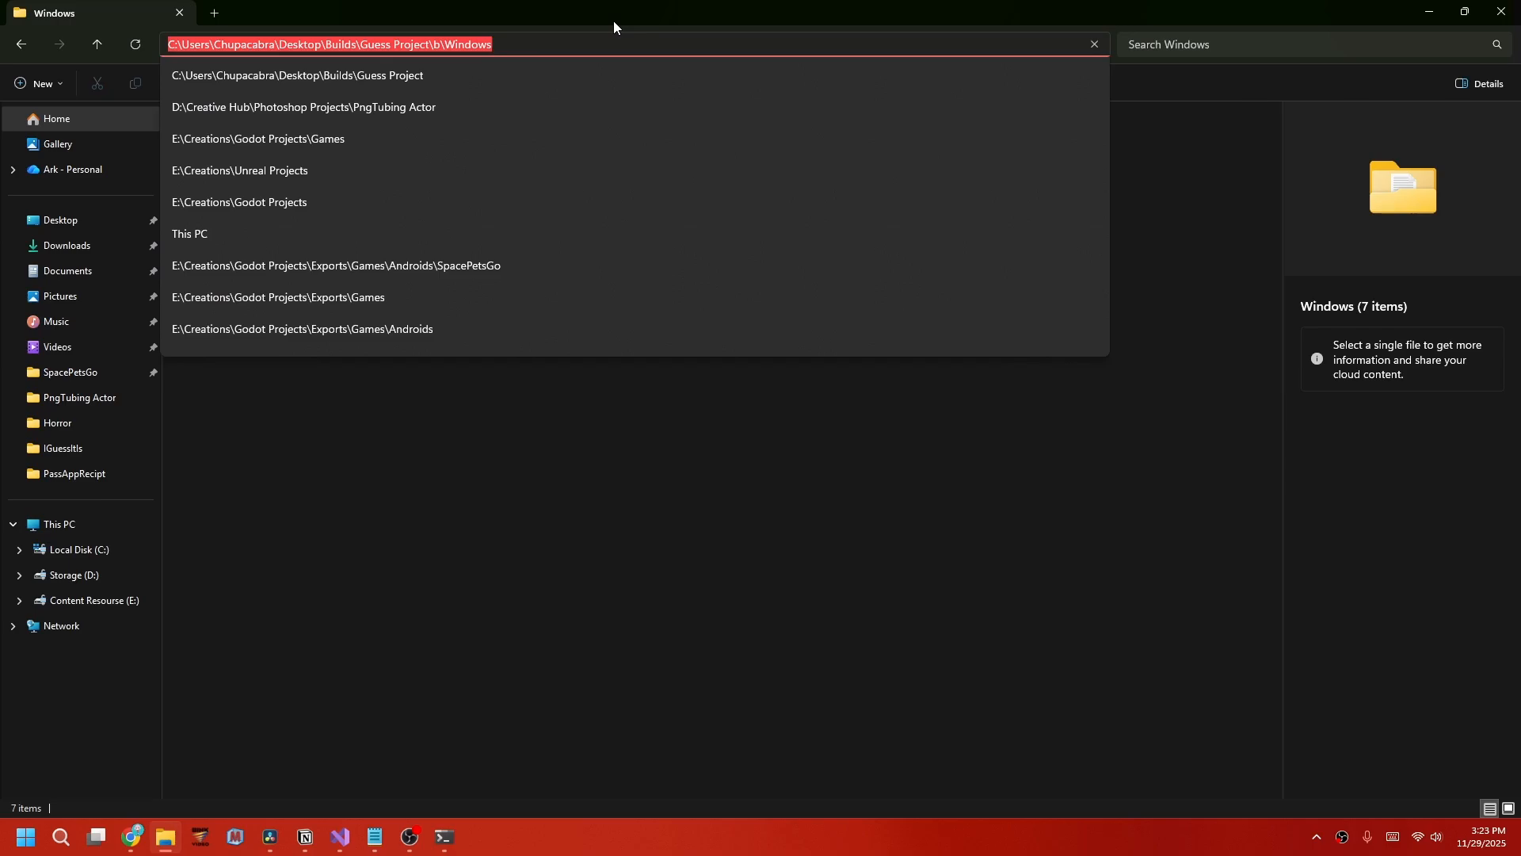
text(cmd)
key(Return)
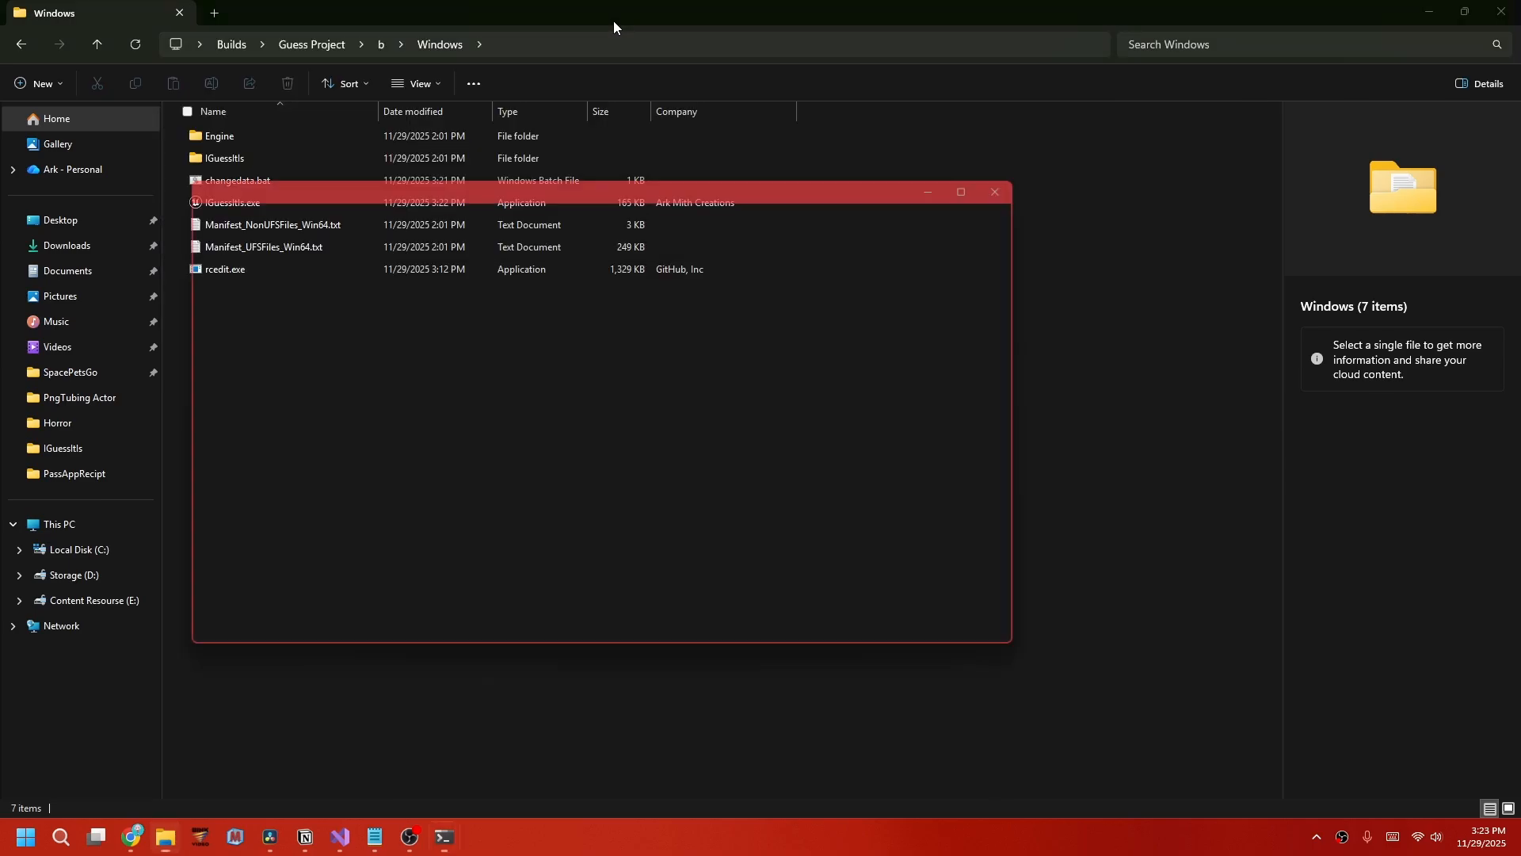
drag(530, 187, 609, 328)
Begin the command rcedit.exe IGuessItIs.exe in the prompt, and place the changedata.bat window behind it for reference.
text(rce)
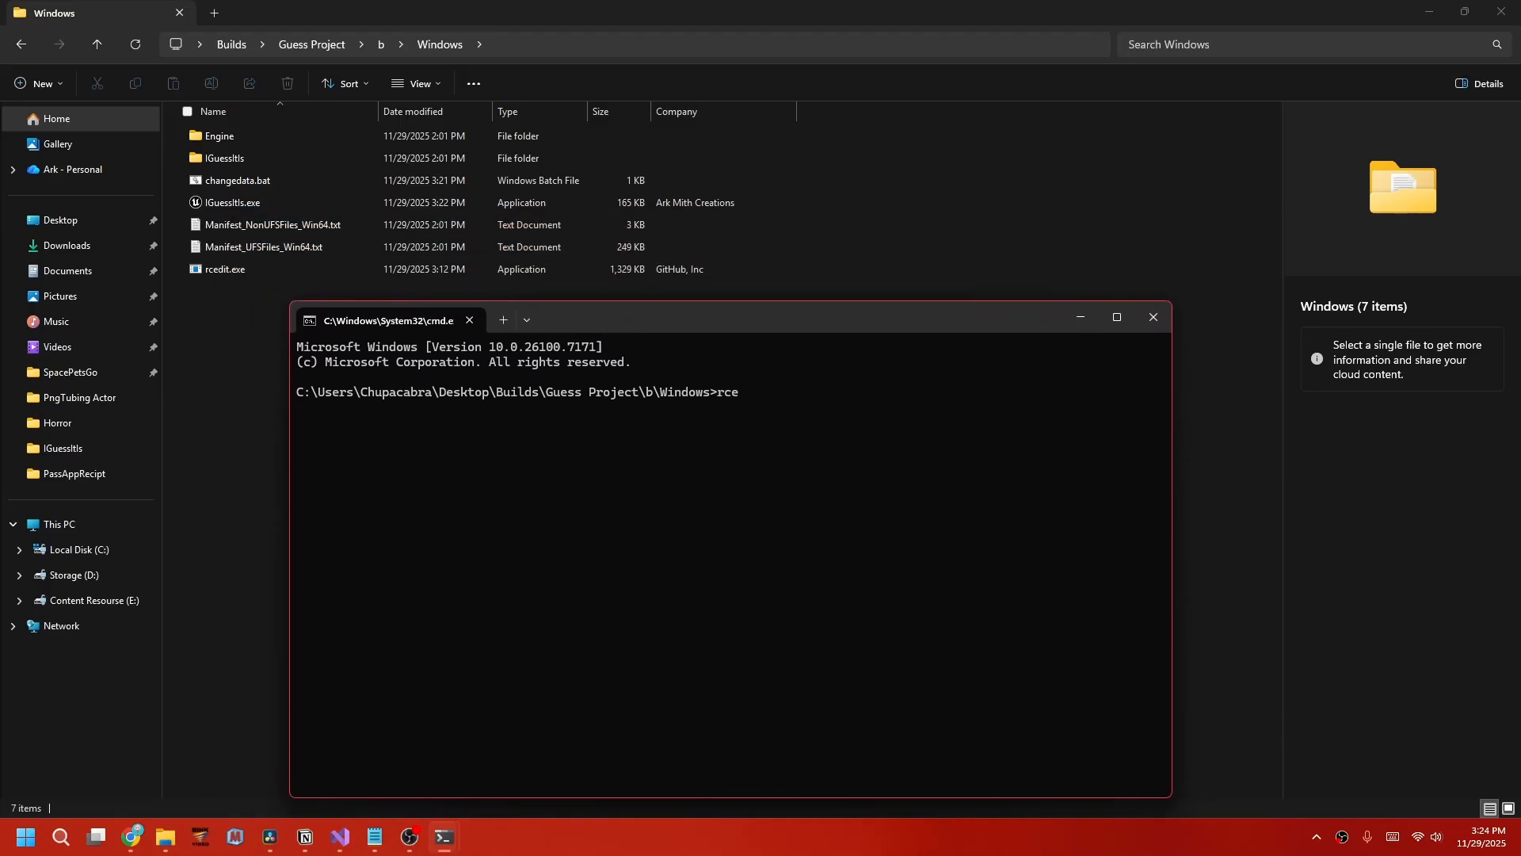
text(dit.exe.IGuessItIs.exe)
mouse_move(381, 846)
click(555, 735)
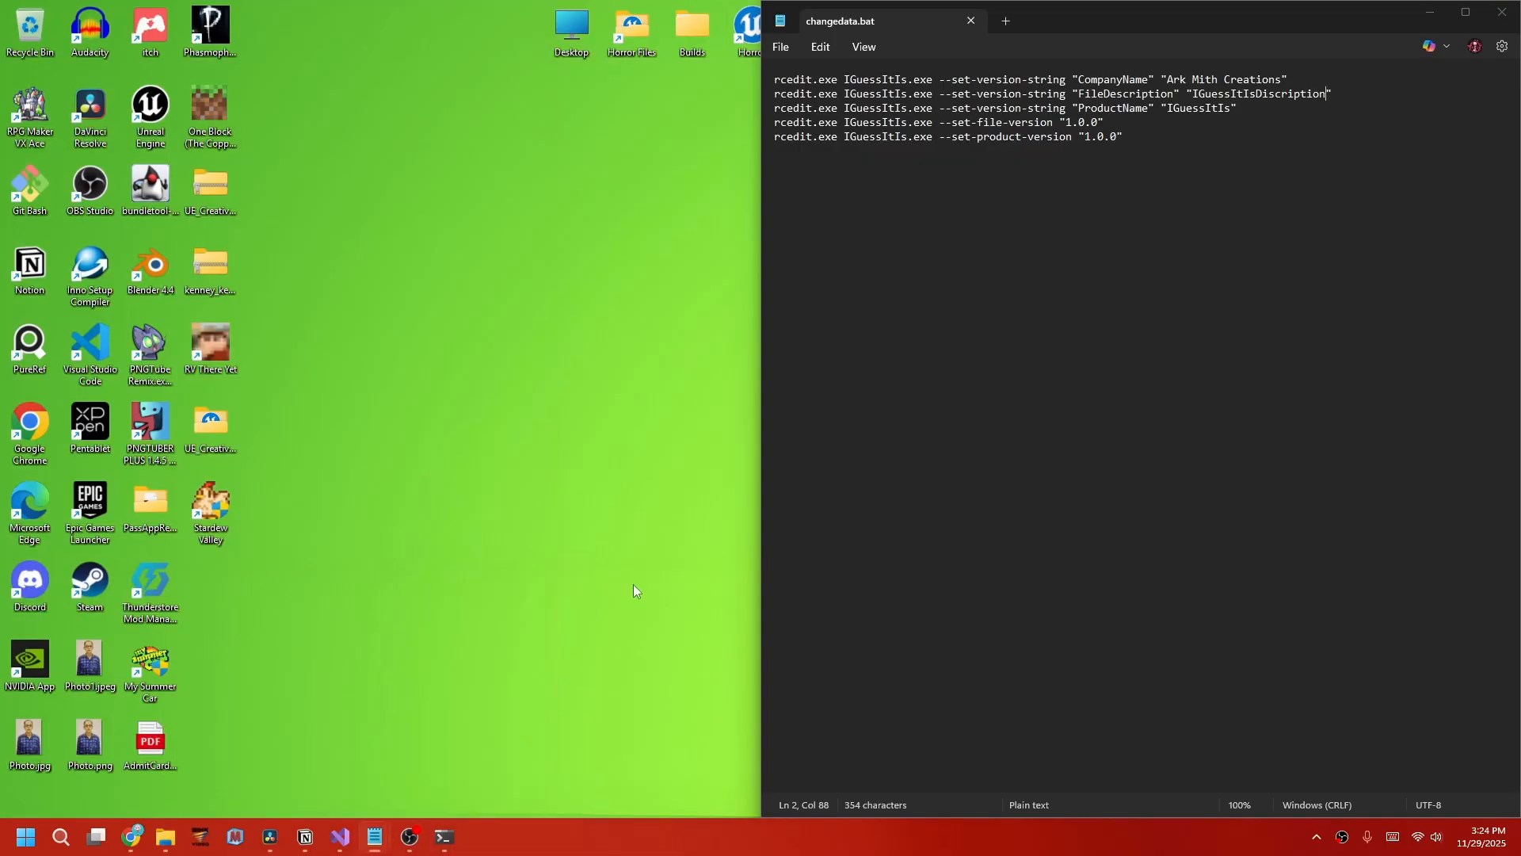
drag(1160, 10, 911, 133)
click(696, 715)
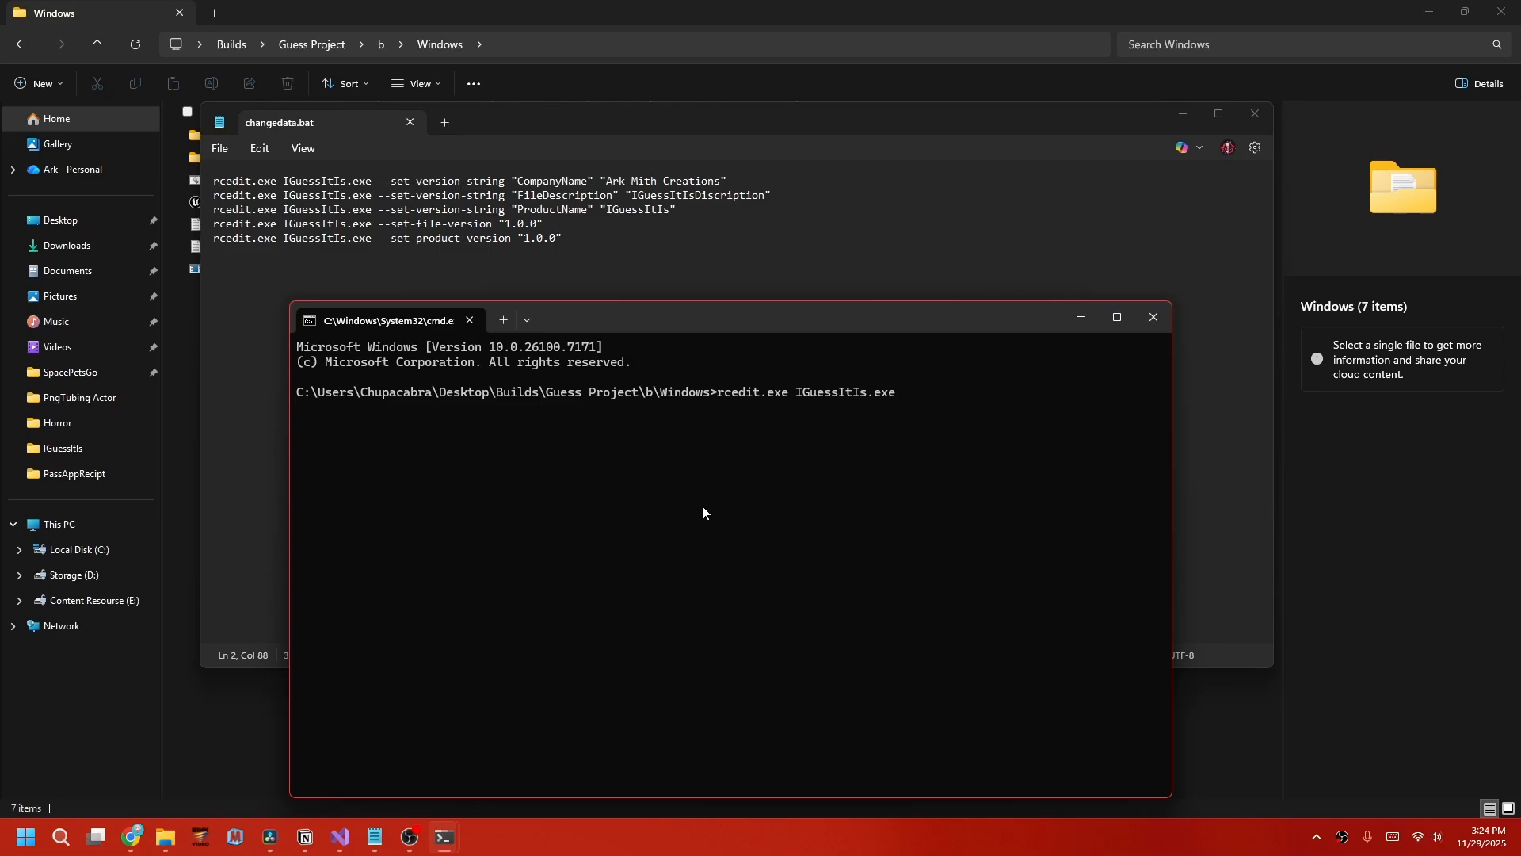
Complete the rcedit command with --set-version-string "CompanyName" "Ark Mith Productions" and run it.
text(--)
text(set-ver)
text(sion-str)
text(ing)
text( "Compa)
text(ny)
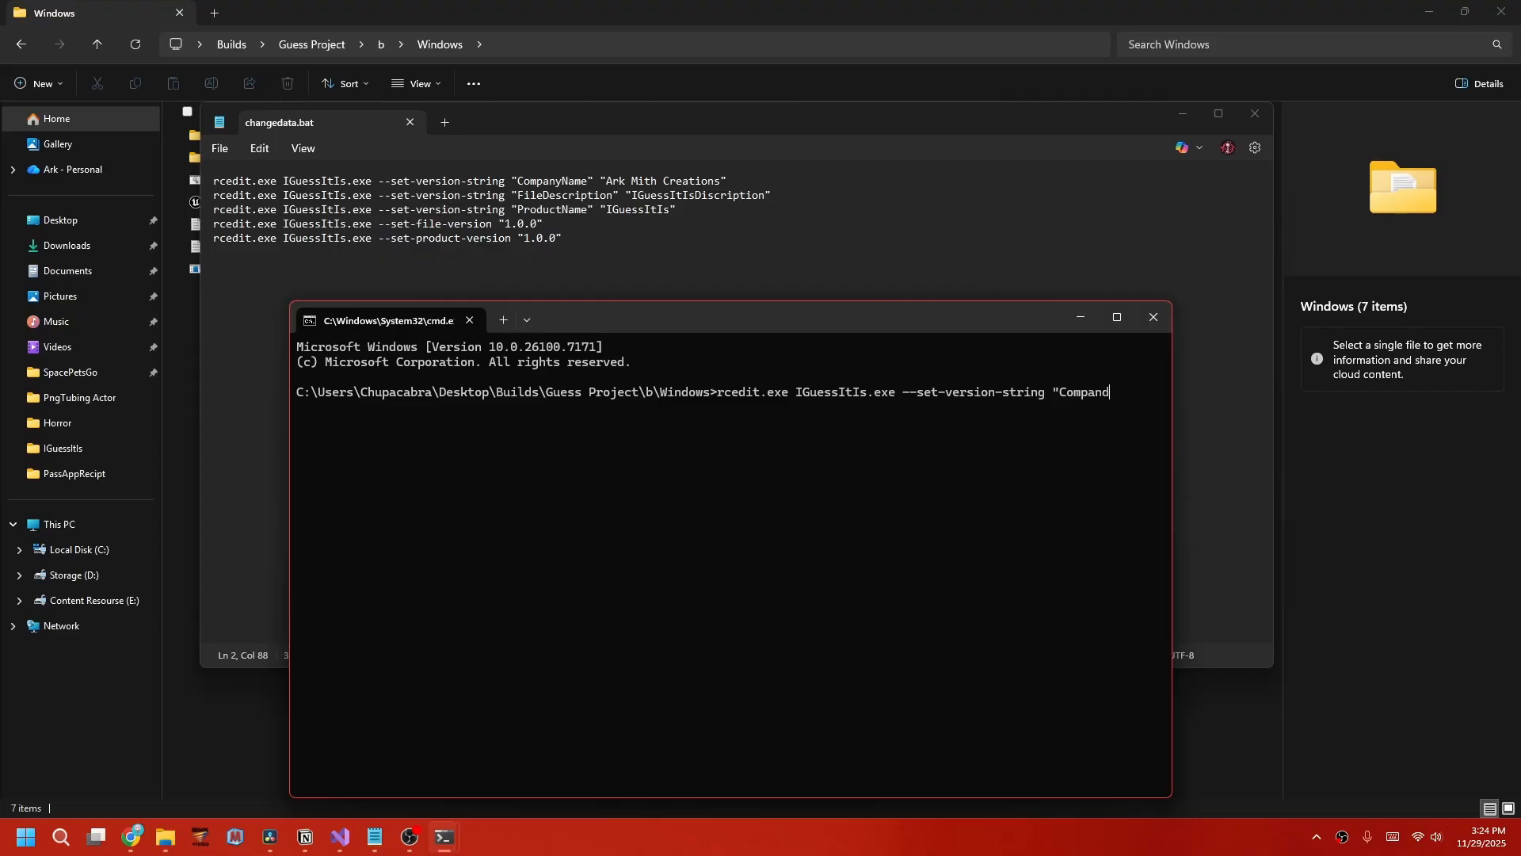
text(Name" ")
text(Ark Mith Produc)
key(BackSpace)
key(BackSpace)
key(BackSpace)
text(ductions")
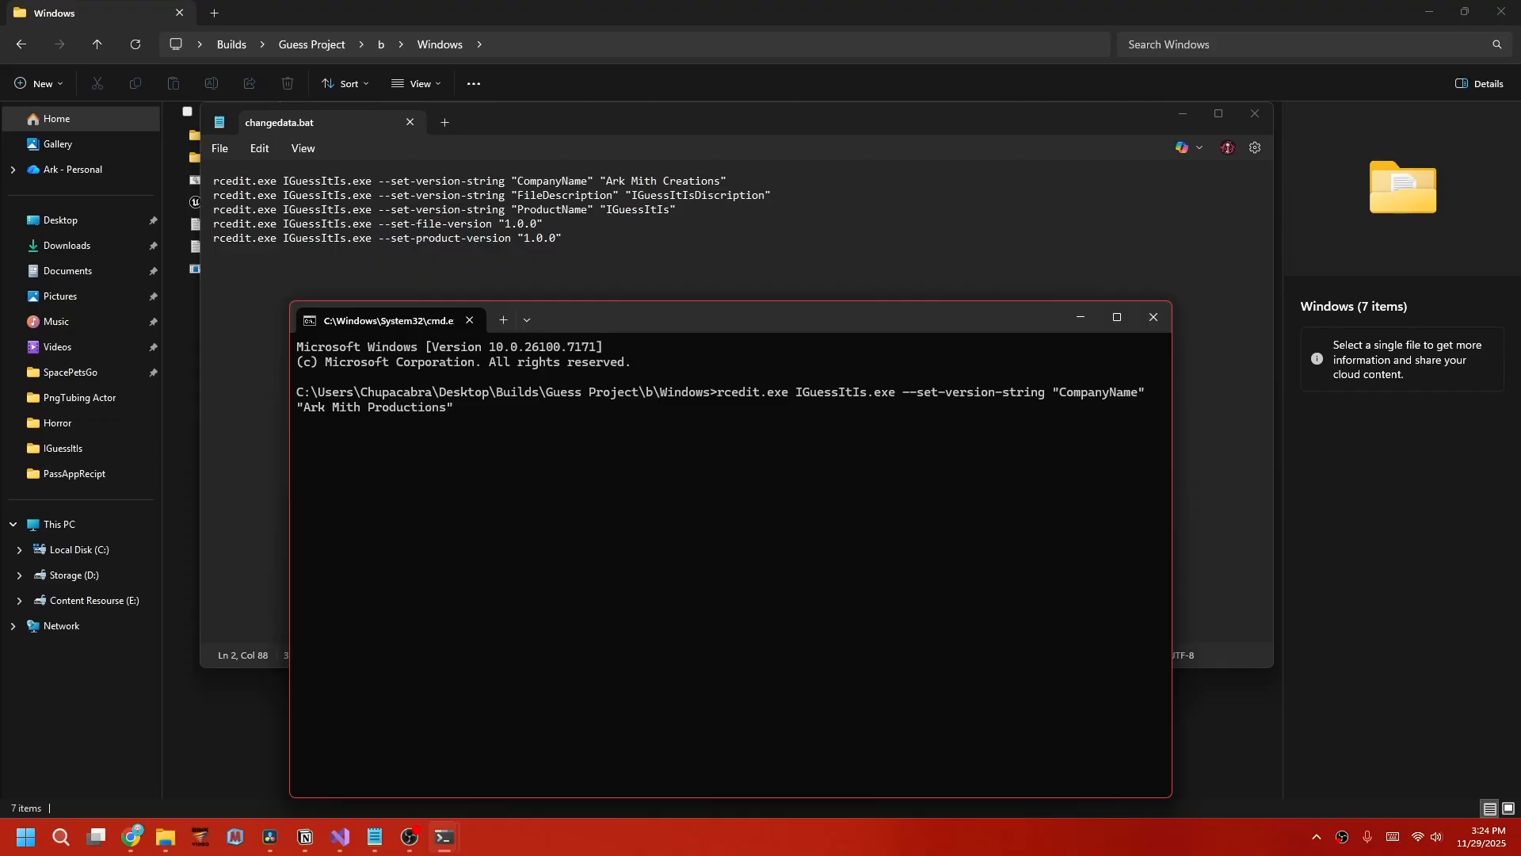
key(Return)
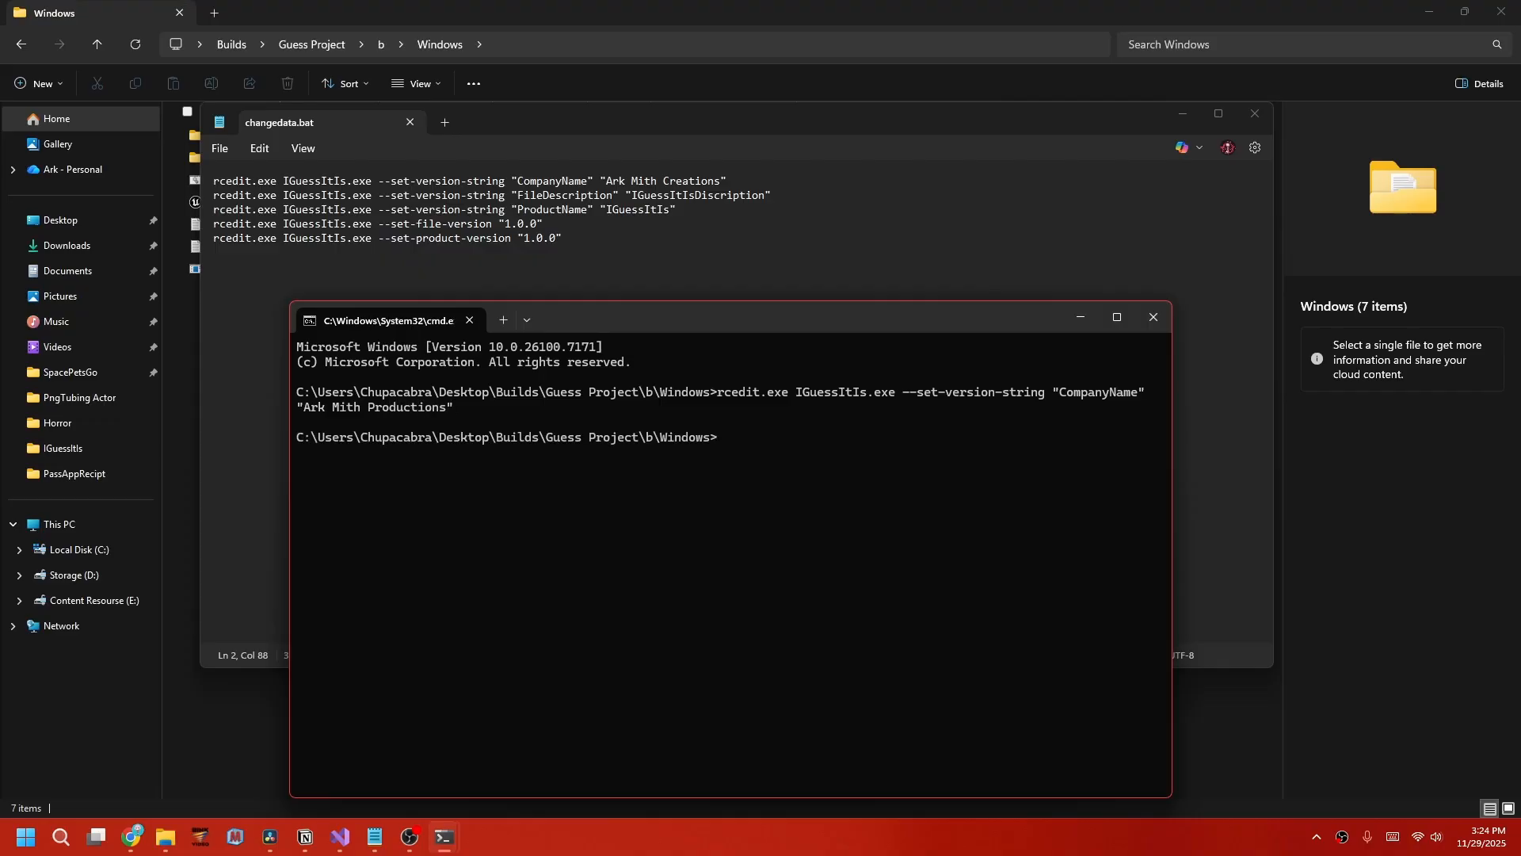
Check the Company entry for IGuessItIs.exe in the Windows folder, review changedata.bat once more and close it.
click(1088, 317)
click(1180, 114)
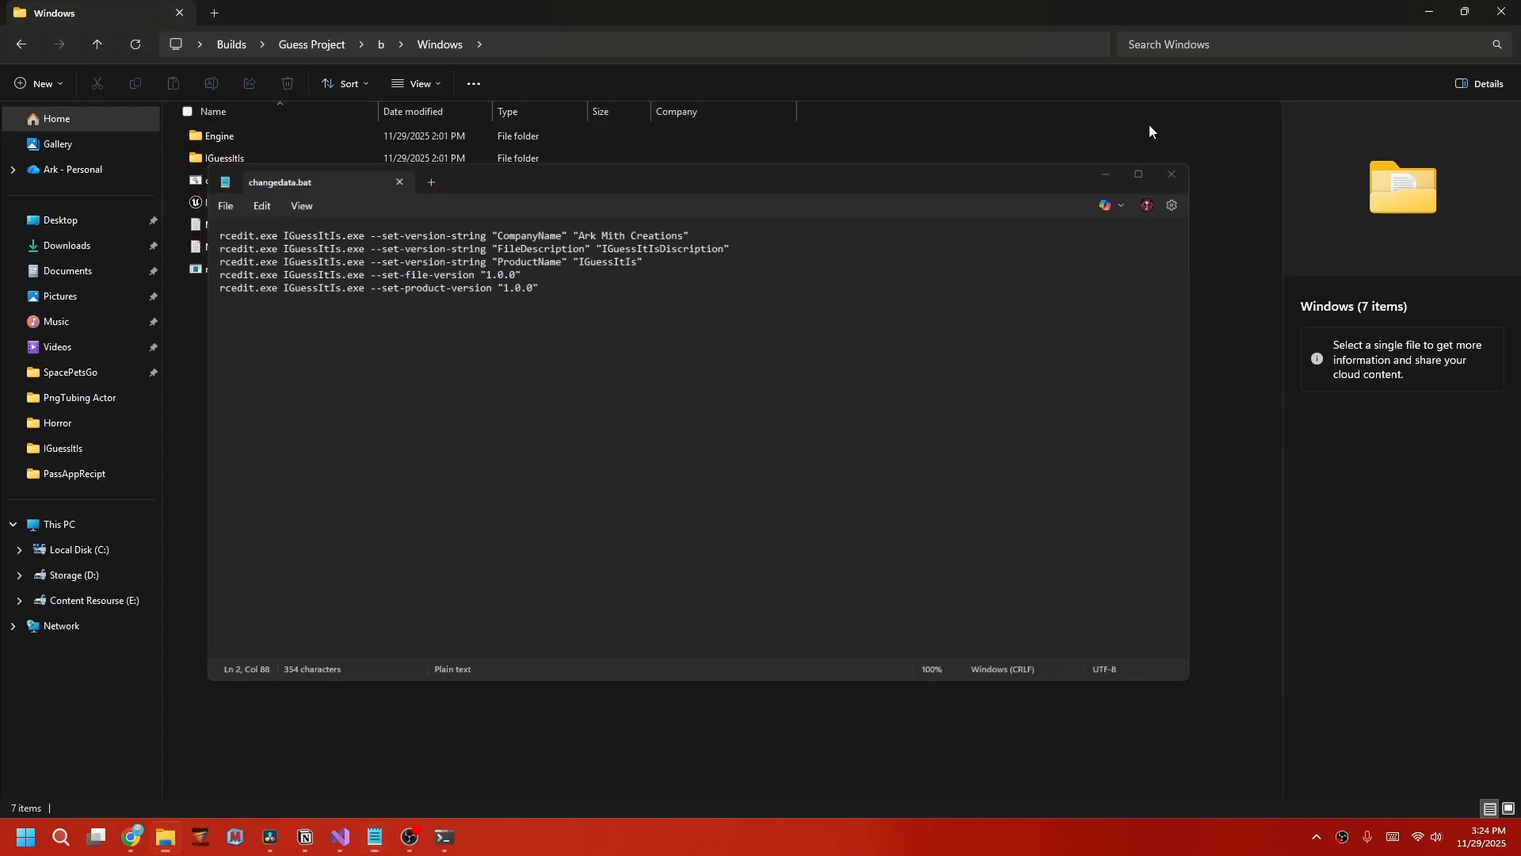
mouse_move(237, 204)
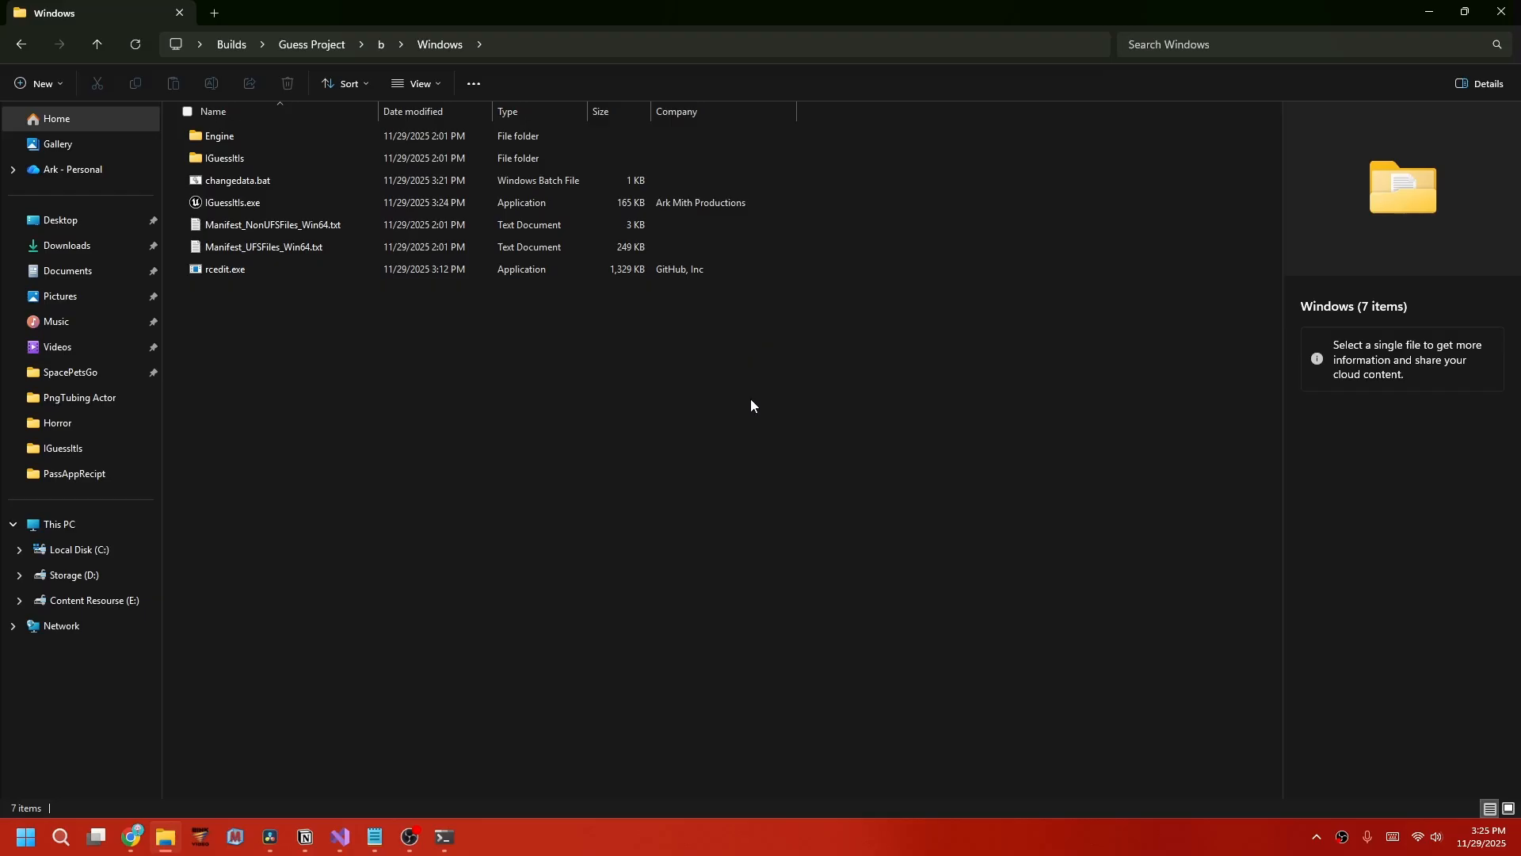
mouse_move(377, 840)
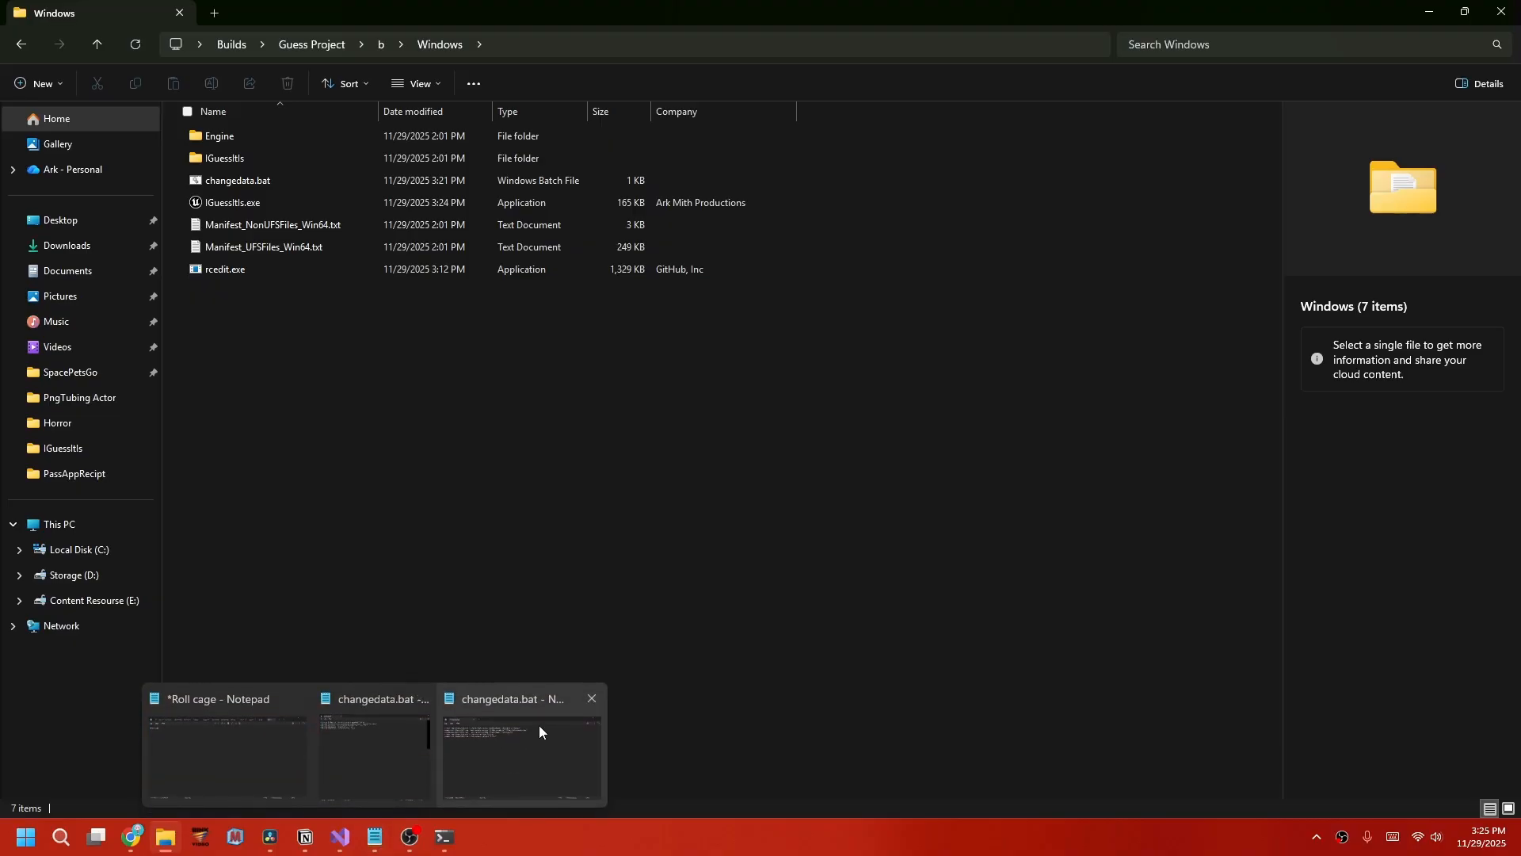
click(539, 724)
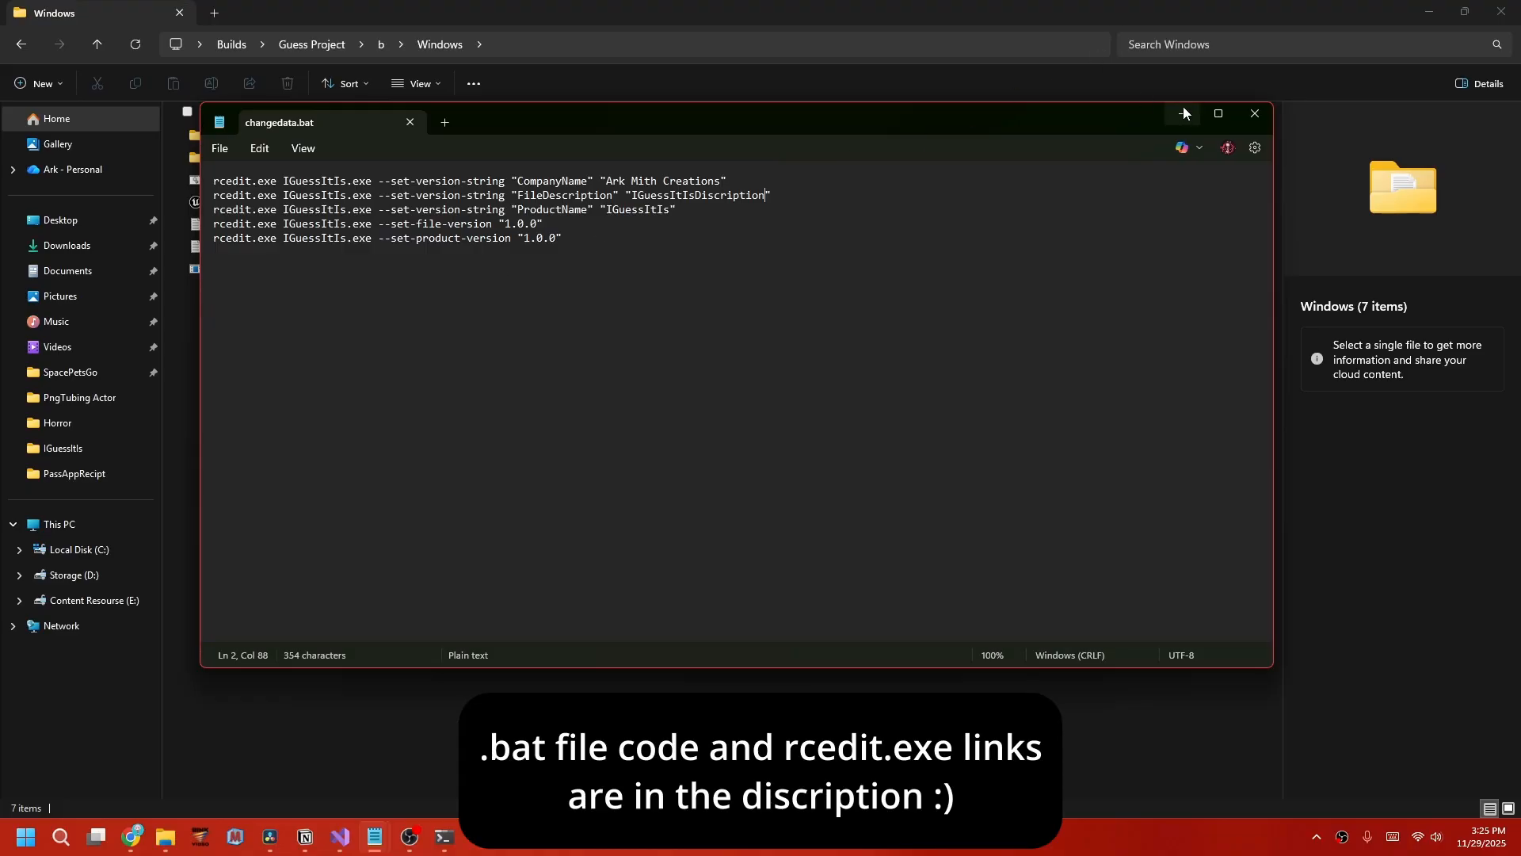
click(1255, 114)
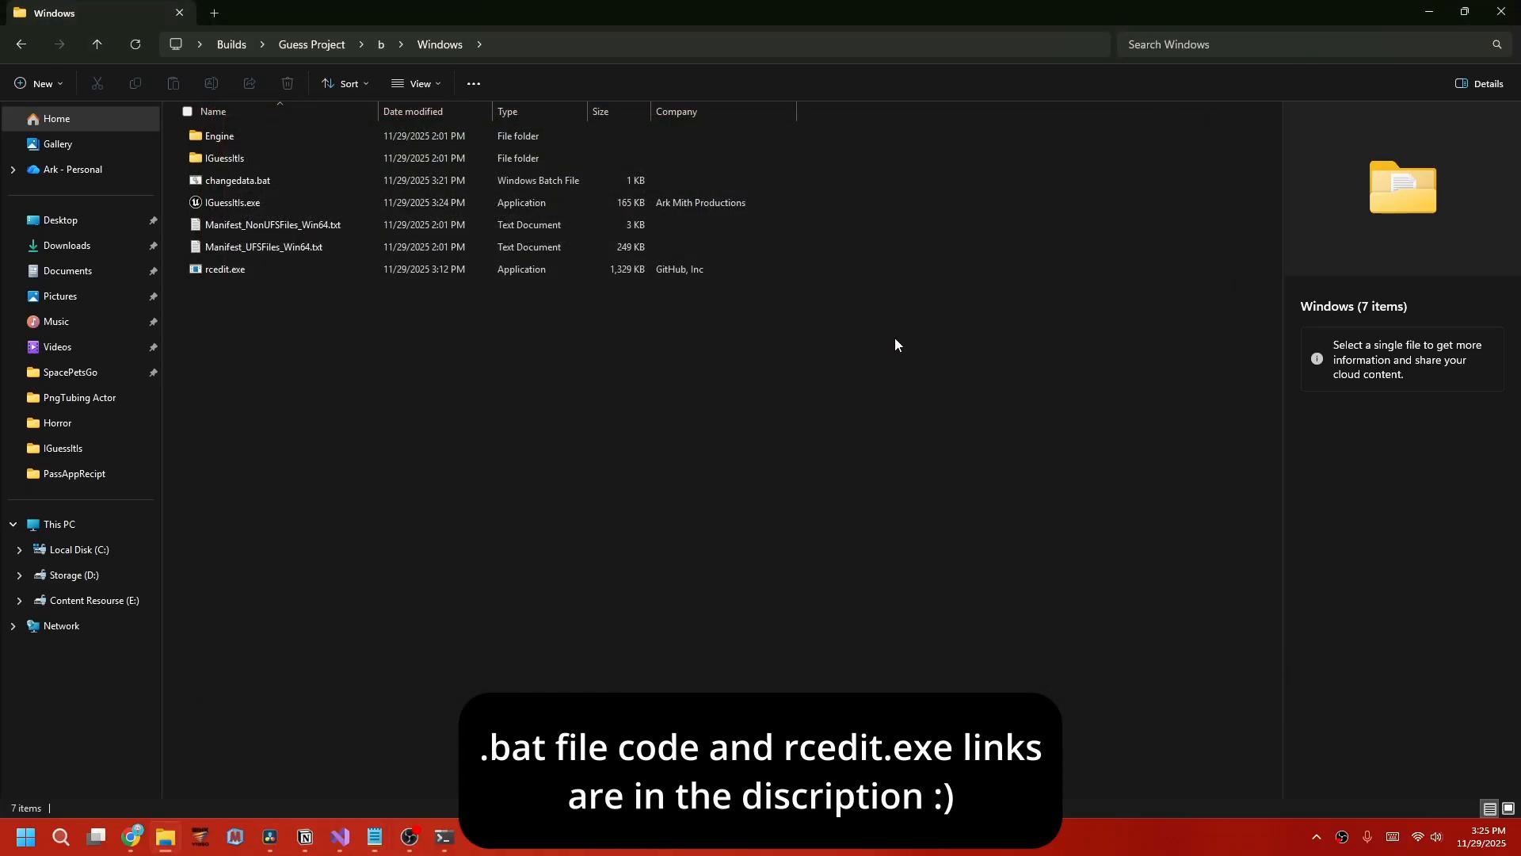